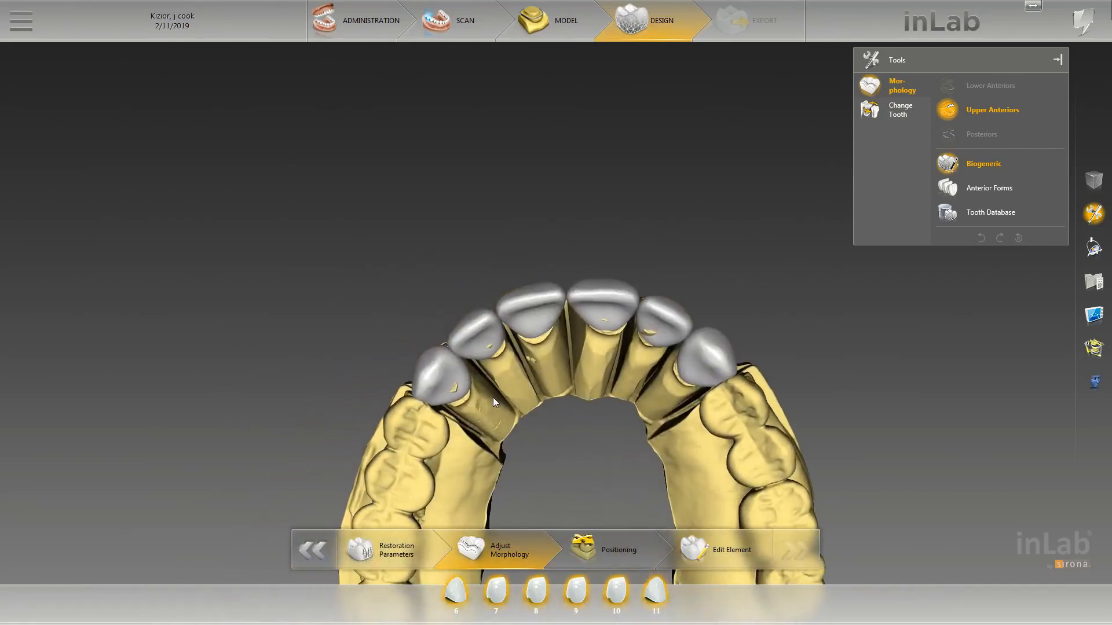
# Review the shapes of the six upper anterior restorations and go on to the Positioning stage.
pyautogui.moveTo(492, 398); pyautogui.dragTo(493, 404, button='middle')
pyautogui.scroll(3, 532, 301)
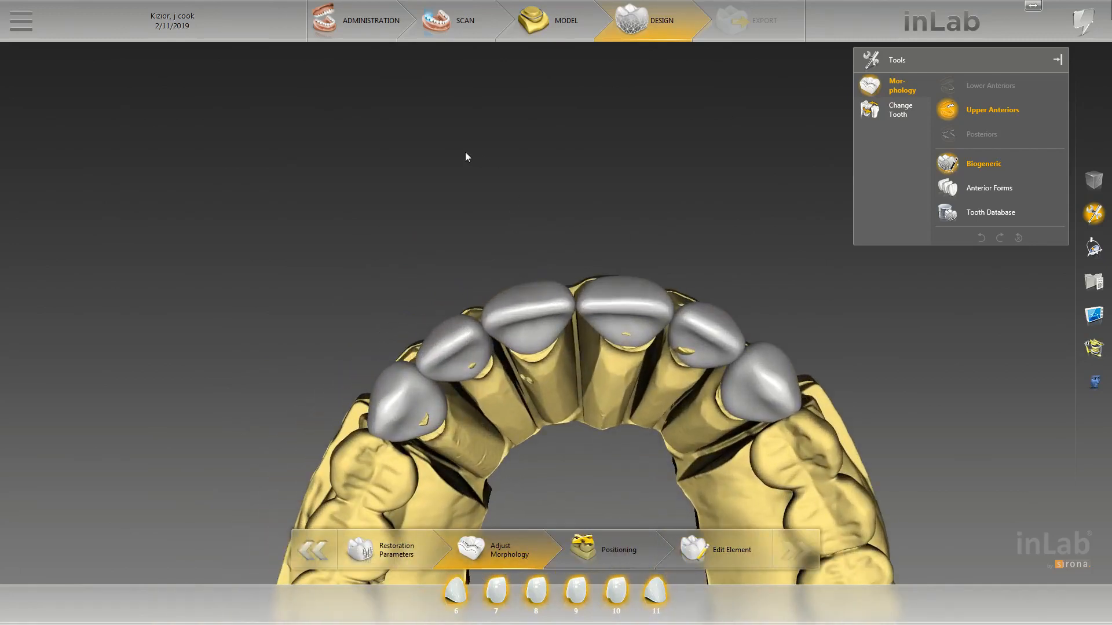
pyautogui.moveTo(416, 230); pyautogui.dragTo(452, 253, button='middle')
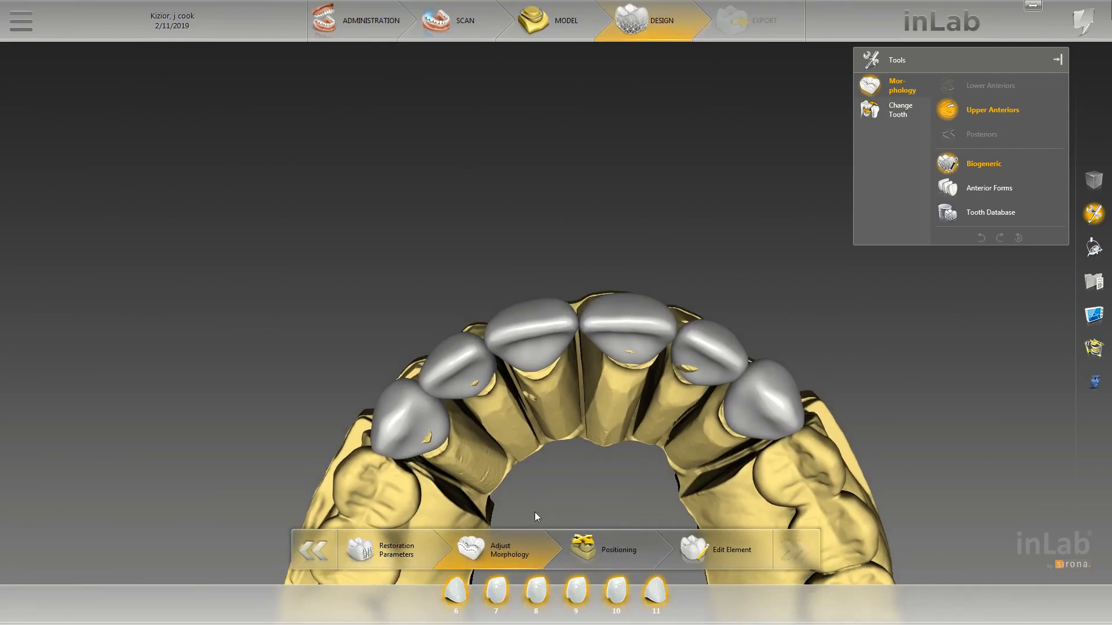
pyautogui.moveTo(575, 371); pyautogui.dragTo(588, 449, button='middle')
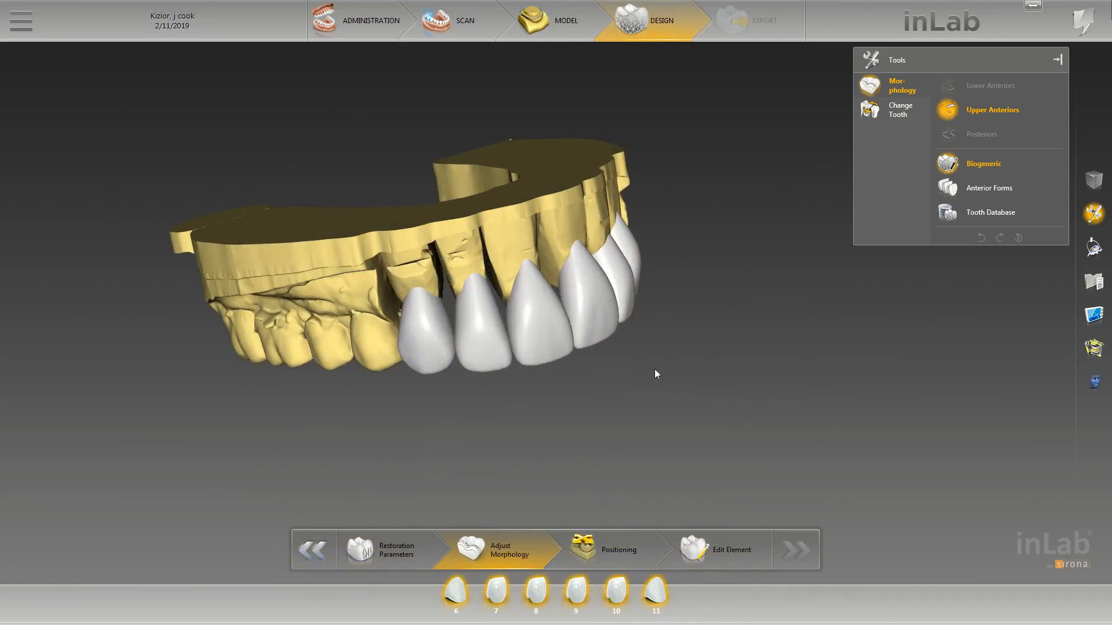
pyautogui.moveTo(655, 371); pyautogui.dragTo(538, 533, button='middle')
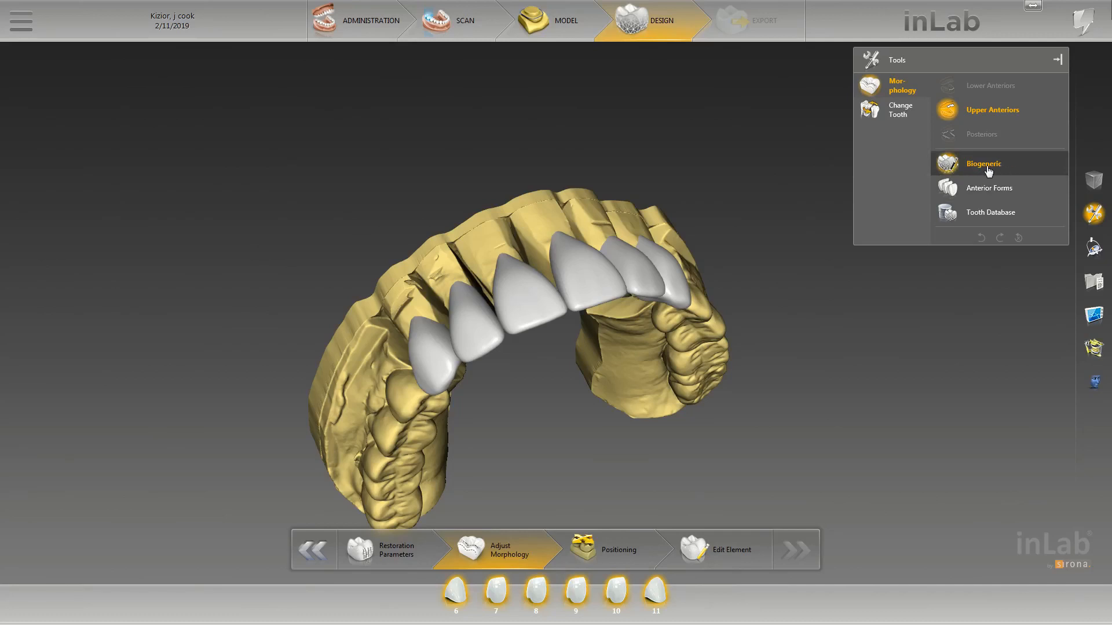
pyautogui.moveTo(482, 243); pyautogui.dragTo(438, 184, button='middle')
pyautogui.click(636, 545)
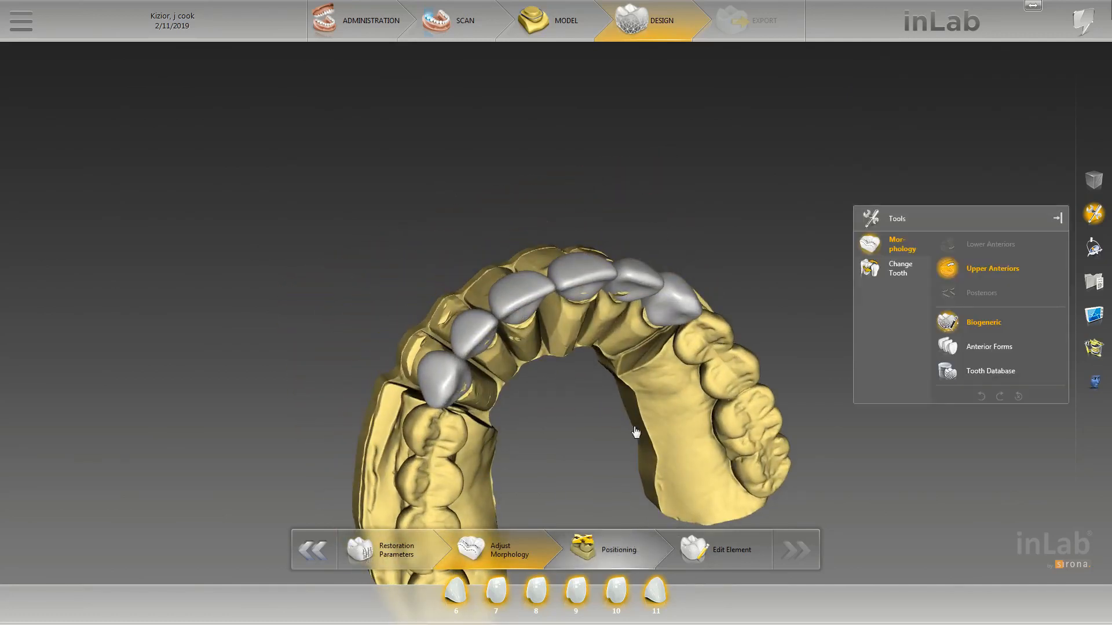
# Examine the contact areas and arch alignment of the six anterior restorations from the biting side and the front.
pyautogui.moveTo(505, 468); pyautogui.dragTo(500, 294, button='middle')
pyautogui.scroll(4, 522, 394)
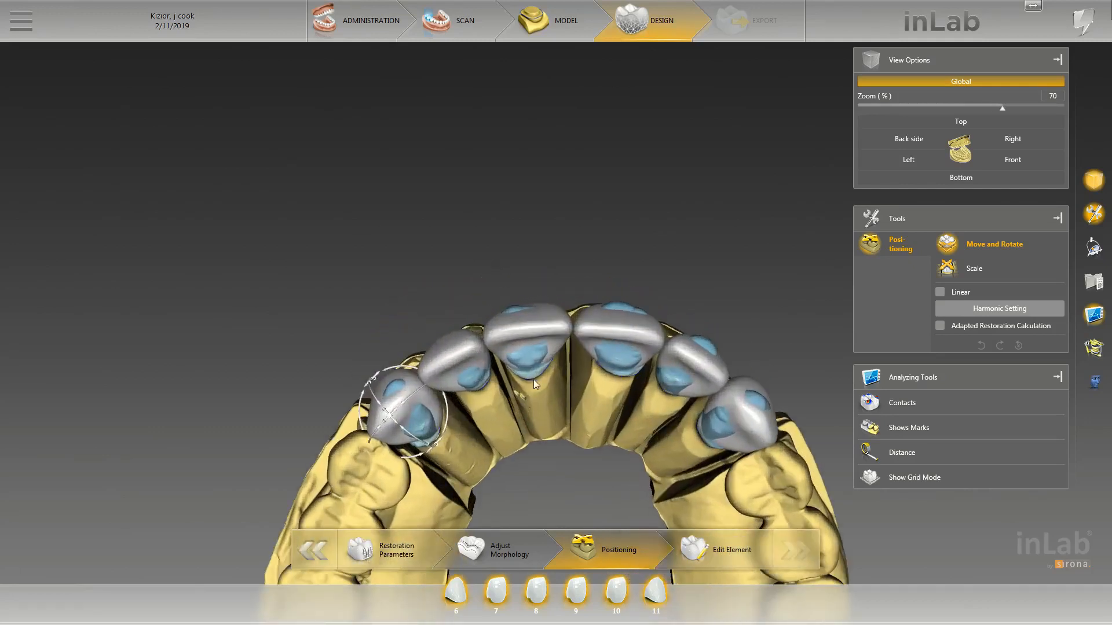
pyautogui.moveTo(534, 380); pyautogui.dragTo(554, 327, button='right')
pyautogui.moveTo(593, 317); pyautogui.dragTo(494, 230, button='middle')
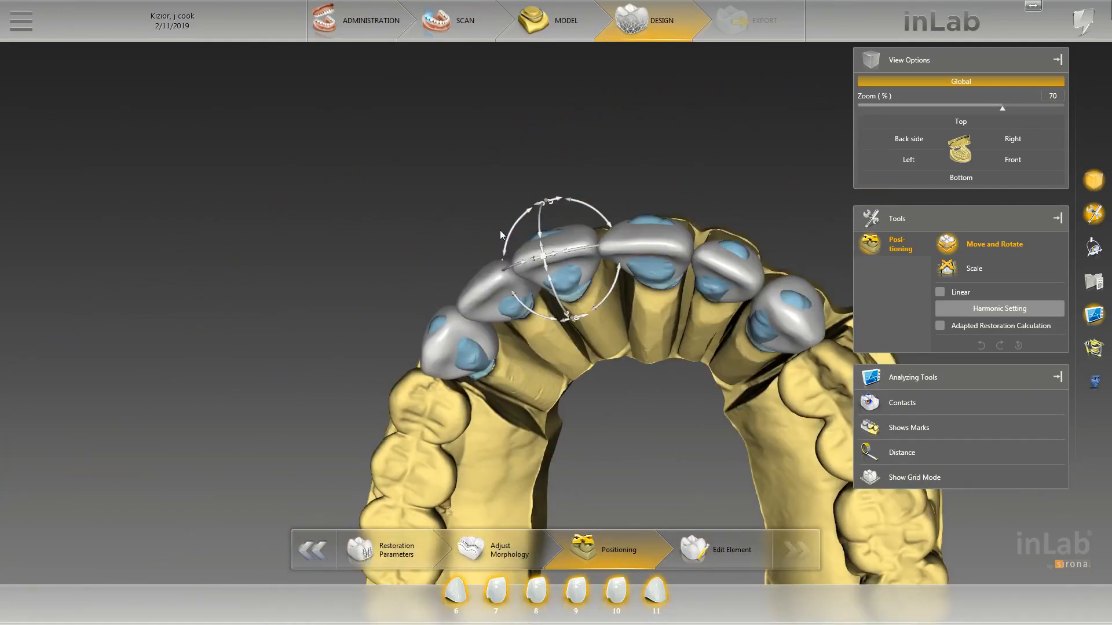
pyautogui.moveTo(544, 151); pyautogui.dragTo(560, 297, button='middle')
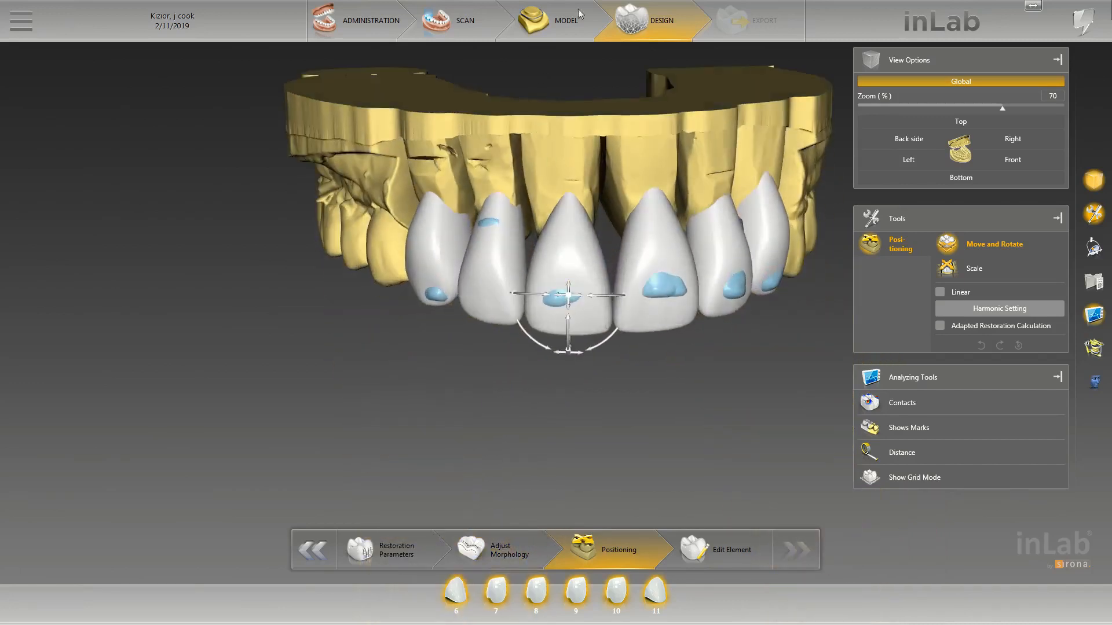
pyautogui.moveTo(613, 214); pyautogui.dragTo(614, 249, button='middle')
pyautogui.scroll(1, 480, 316)
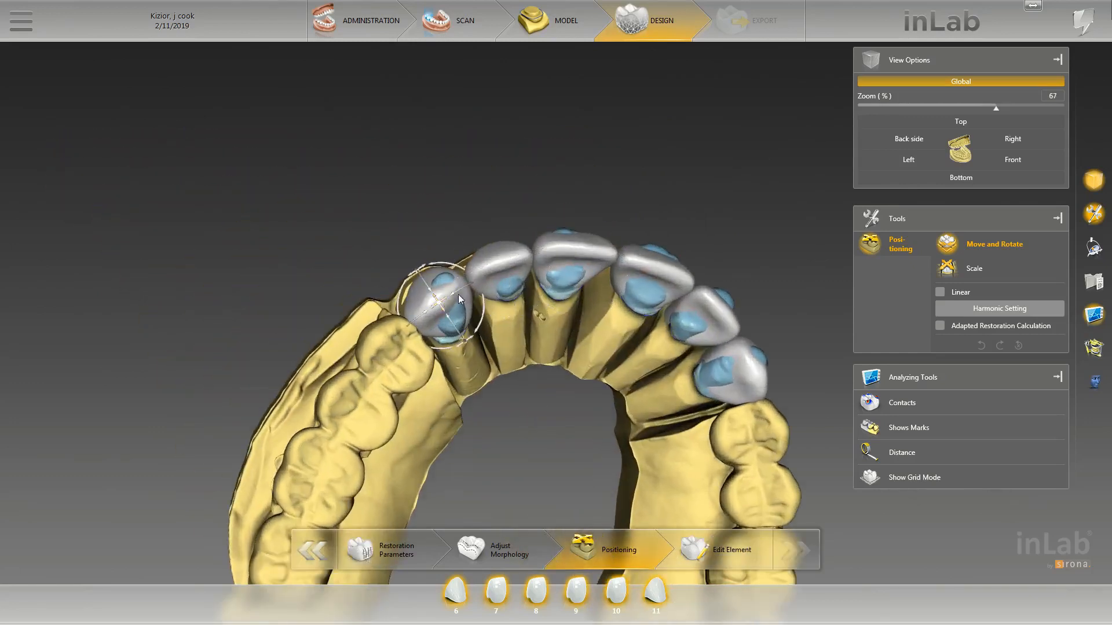
# Activate tooth 6 on its own and adjust its position in the arch with Move and Rotate.
pyautogui.click(455, 592)
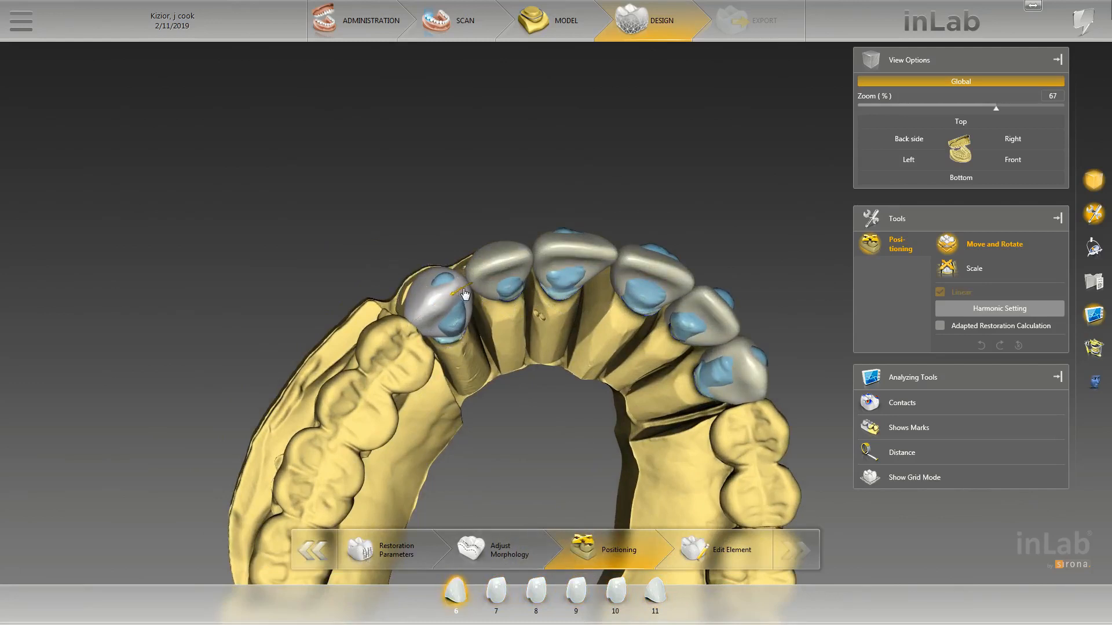
pyautogui.moveTo(435, 218); pyautogui.dragTo(463, 261)
pyautogui.click(525, 280)
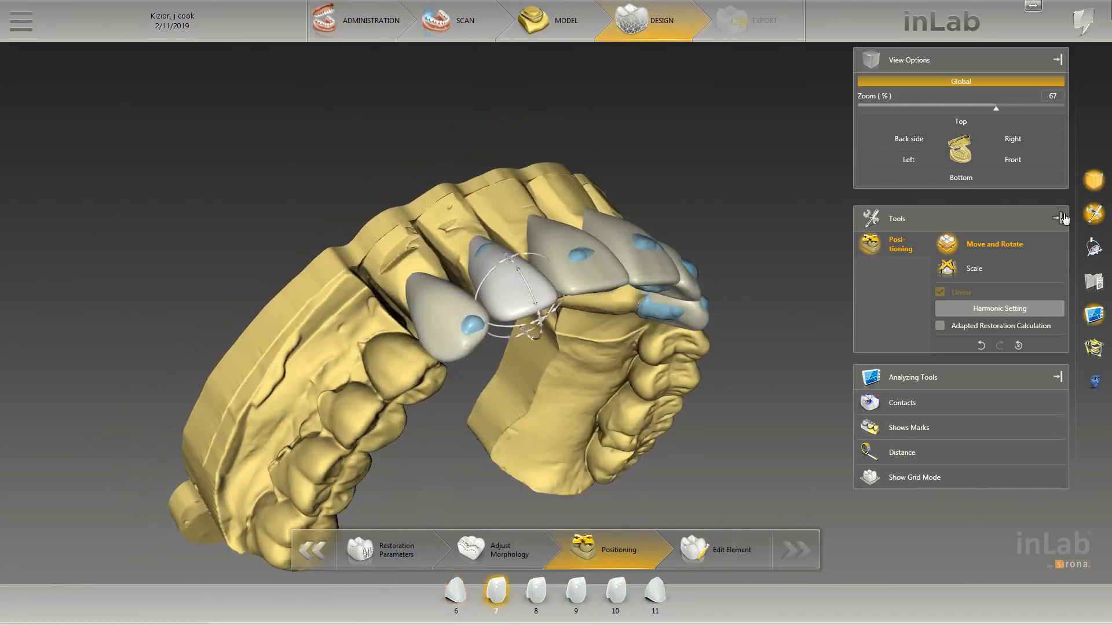
# Display the lower jaw against the restorations and make tooth 6 the active restoration.
pyautogui.click(1101, 252)
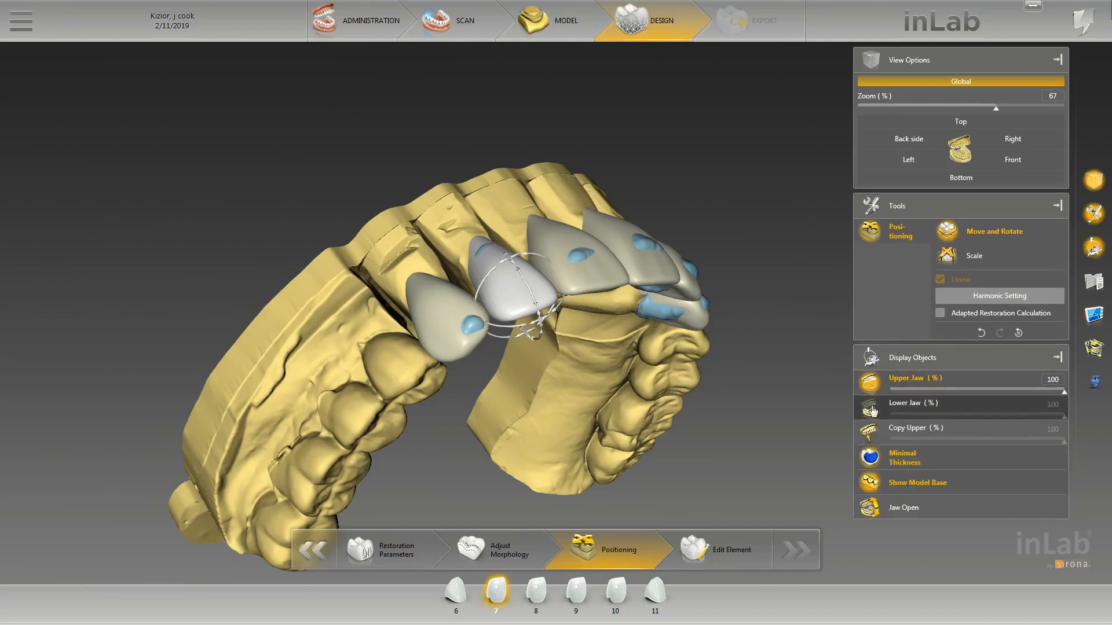
pyautogui.click(870, 410)
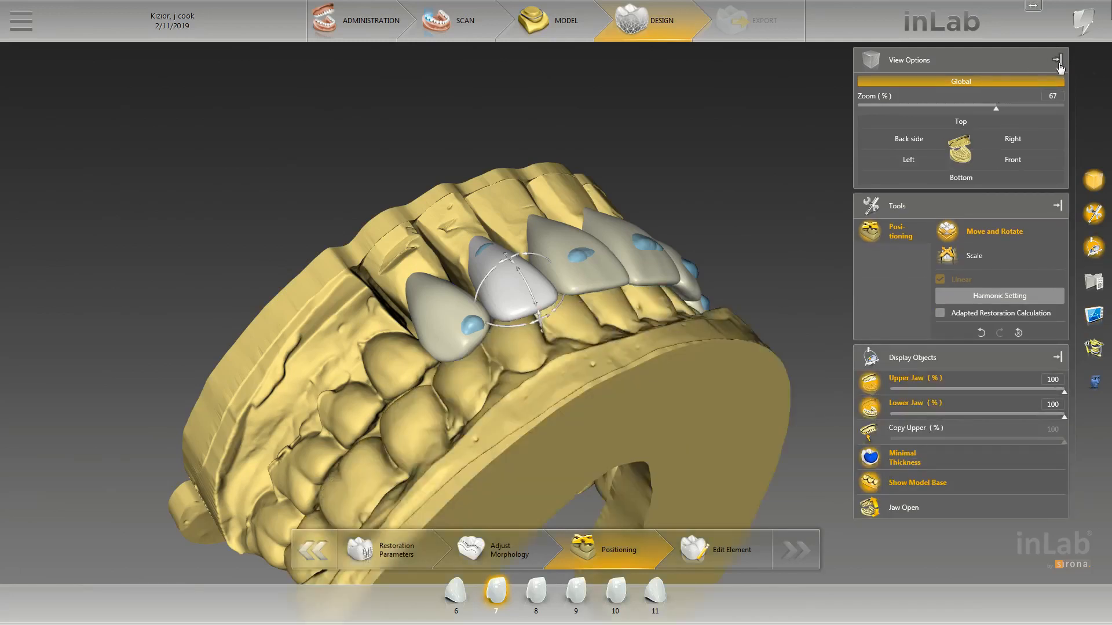
pyautogui.moveTo(560, 216); pyautogui.dragTo(576, 274)
pyautogui.click(577, 274)
pyautogui.click(457, 343)
pyautogui.moveTo(492, 391); pyautogui.dragTo(497, 368)
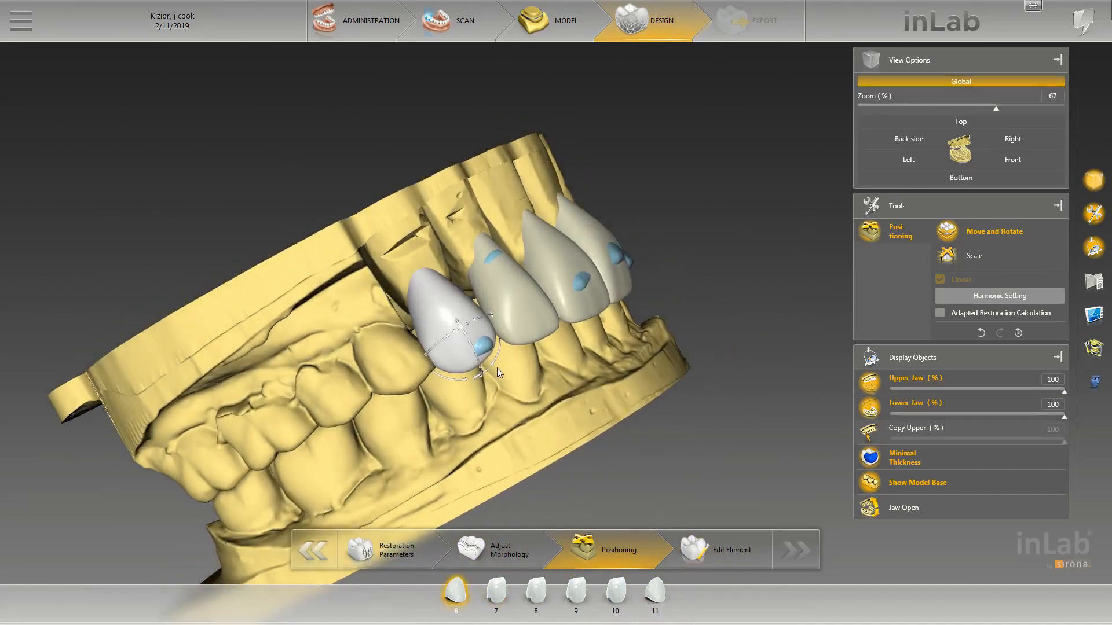
# Overlay the Copy Upper scan on the restorations at 54% opacity, keeping tooth 6 active.
pyautogui.scroll(3, 497, 368)
pyautogui.moveTo(533, 402); pyautogui.dragTo(585, 284, button='right')
pyautogui.scroll(1, 581, 277)
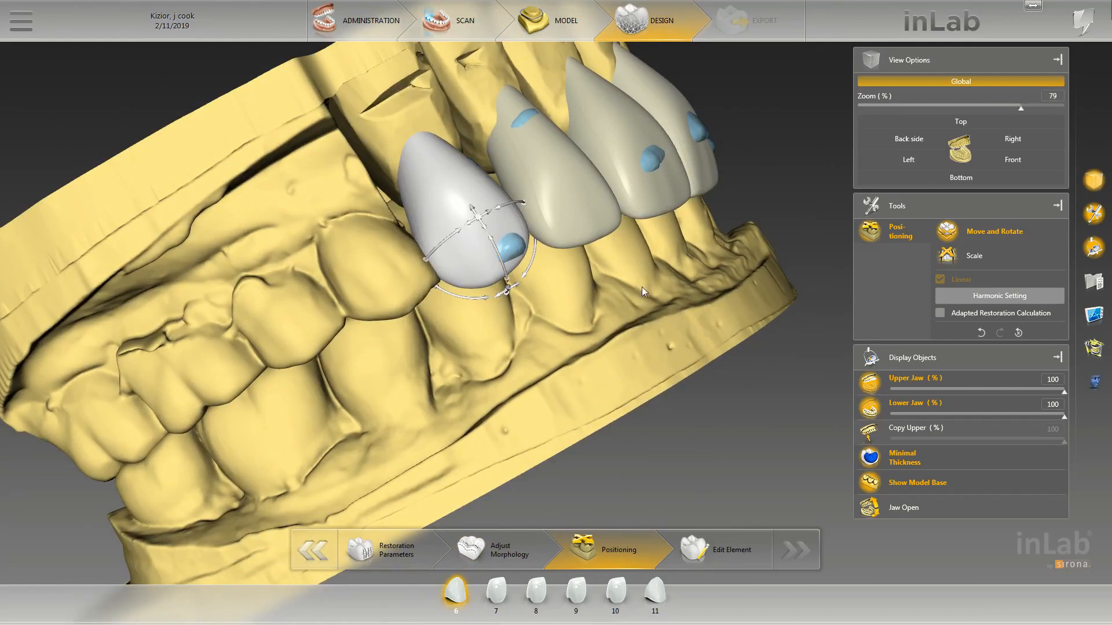
pyautogui.moveTo(642, 287); pyautogui.dragTo(637, 318)
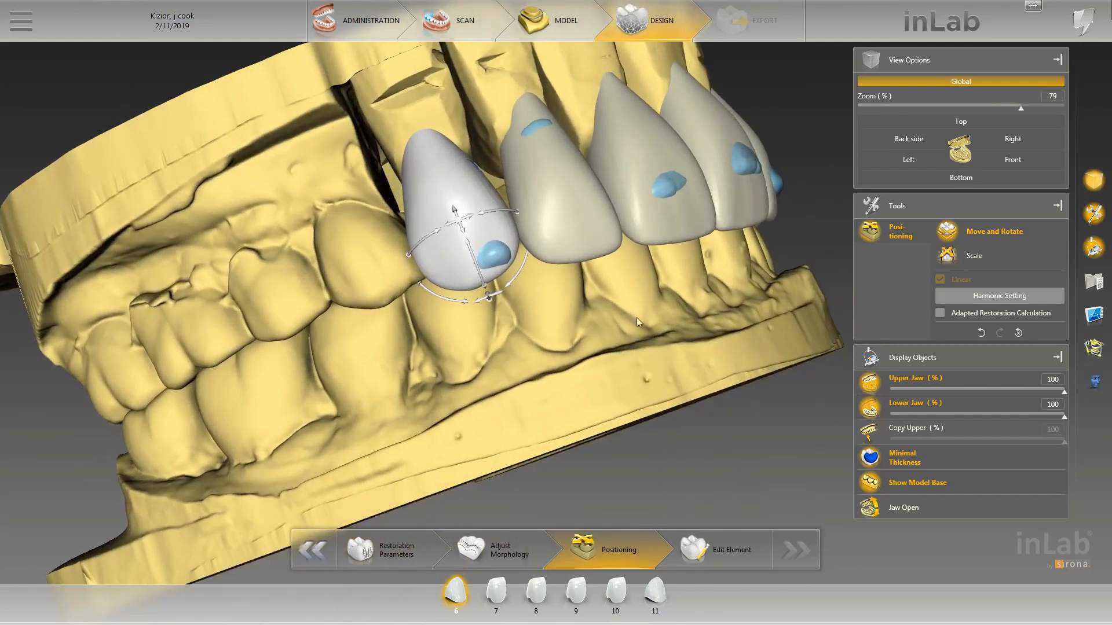
pyautogui.click(881, 435)
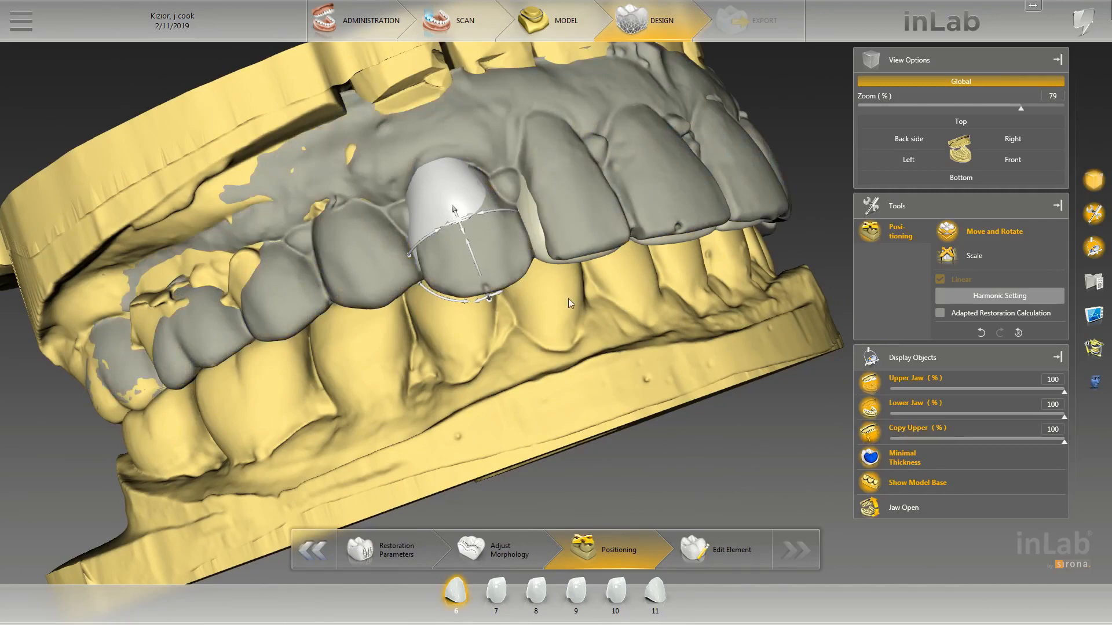
pyautogui.moveTo(568, 297); pyautogui.dragTo(787, 272)
pyautogui.click(631, 227)
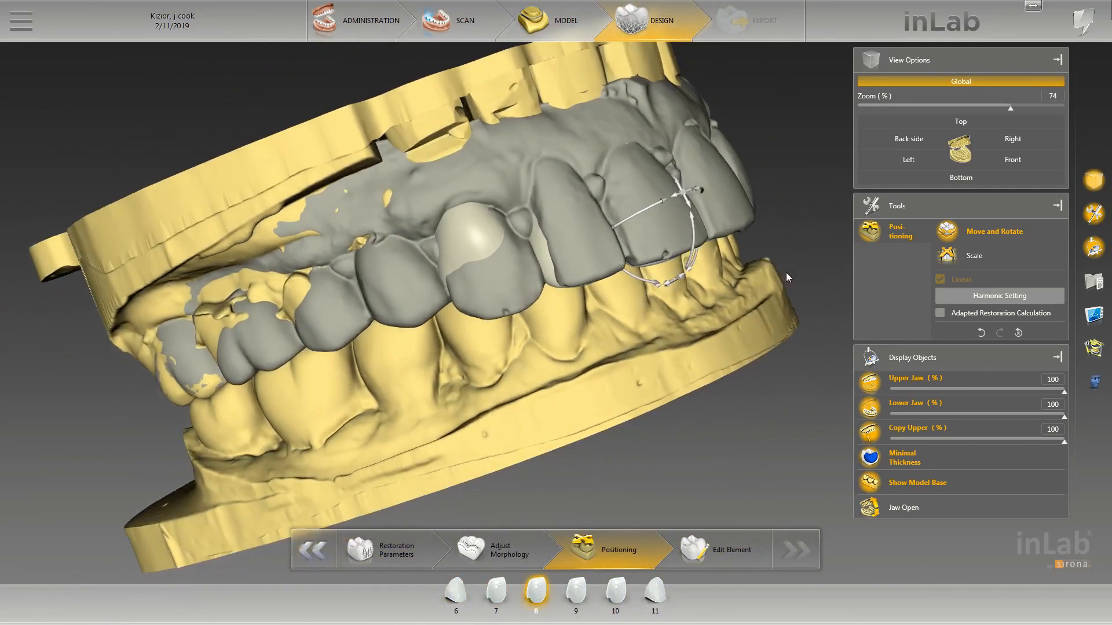
pyautogui.click(591, 288)
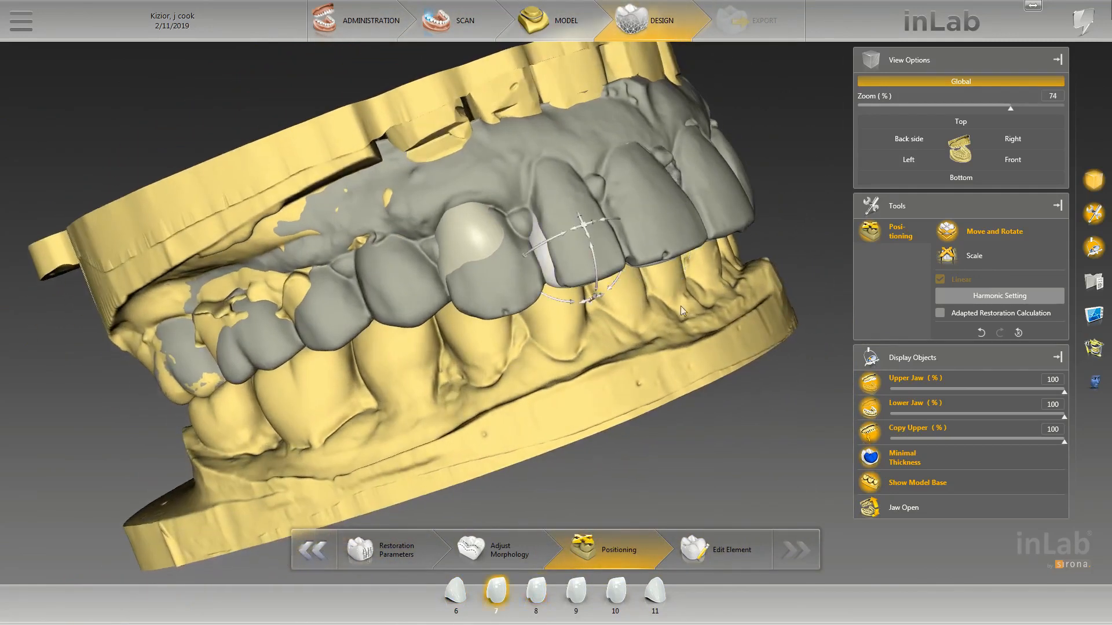
pyautogui.scroll(3, 689, 322)
pyautogui.click(461, 222)
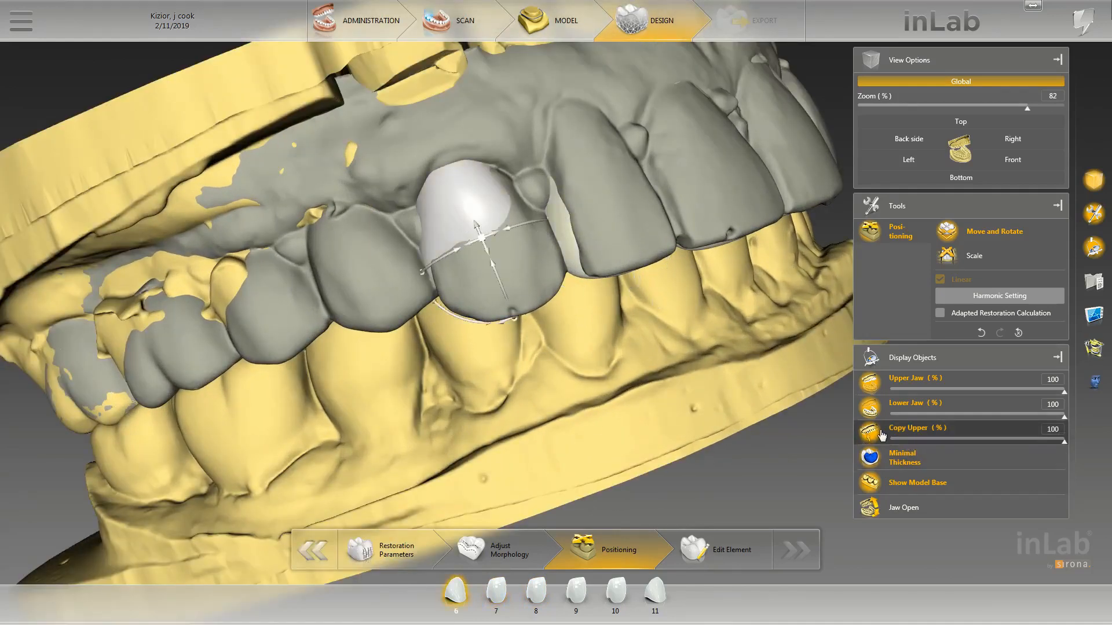
pyautogui.click(975, 440)
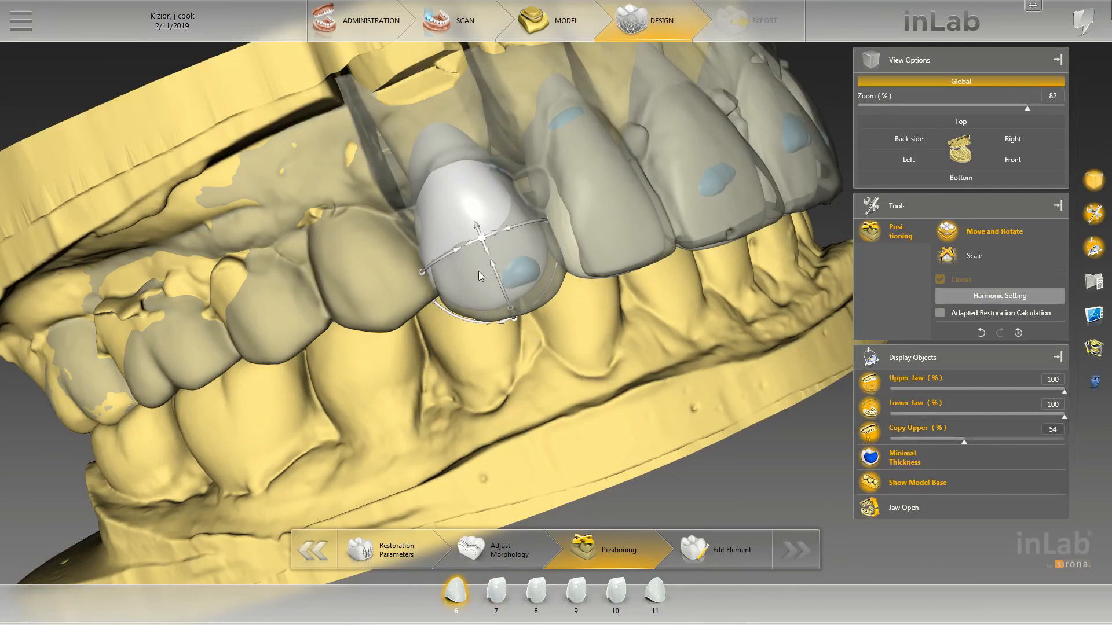
# Move and rotate tooth 6 to fit the canine outline of the semi-transparent Copy Upper scan.
pyautogui.moveTo(491, 242)
pyautogui.mouseDown()
pyautogui.moveTo(495, 260)
pyautogui.moveTo(509, 244)
pyautogui.mouseUp()
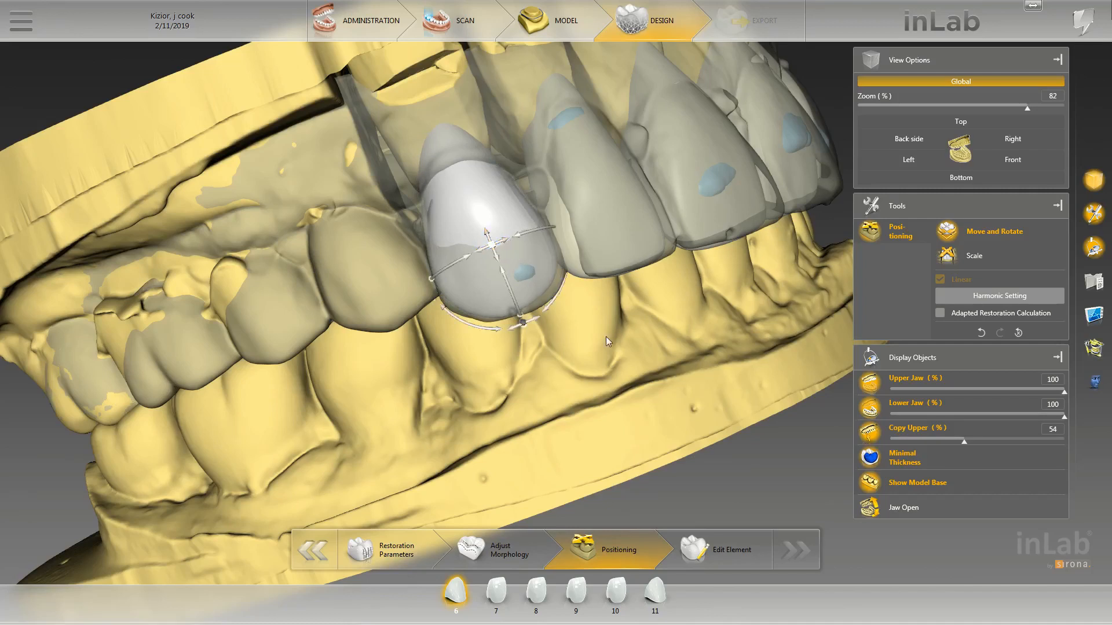
pyautogui.moveTo(606, 336); pyautogui.dragTo(509, 218, button='middle')
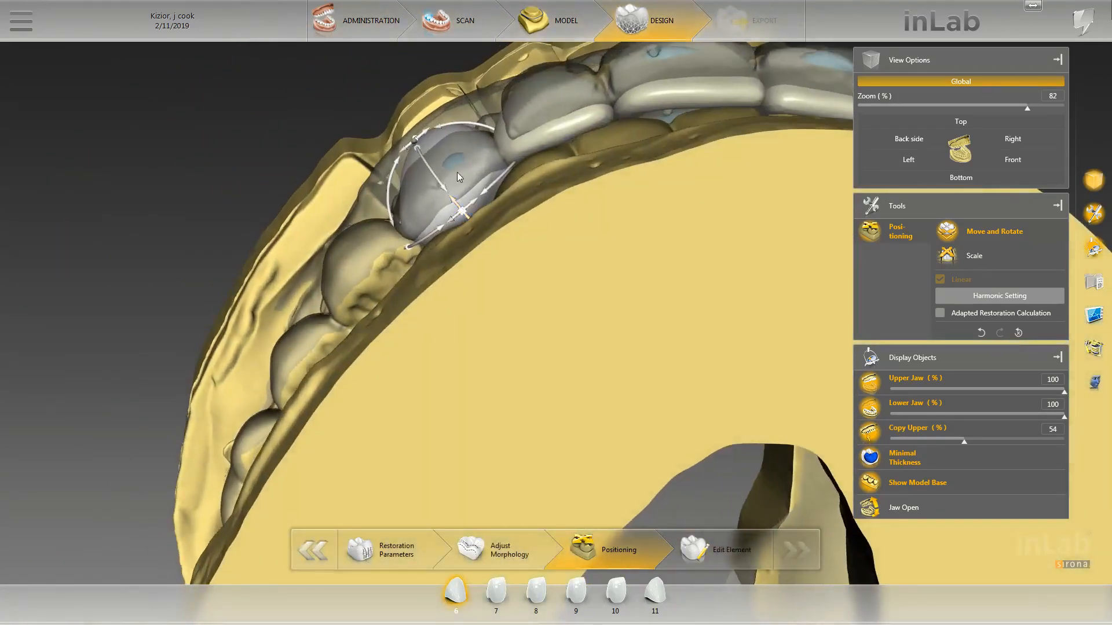
pyautogui.moveTo(444, 187); pyautogui.dragTo(433, 167)
pyautogui.moveTo(454, 128); pyautogui.dragTo(462, 128)
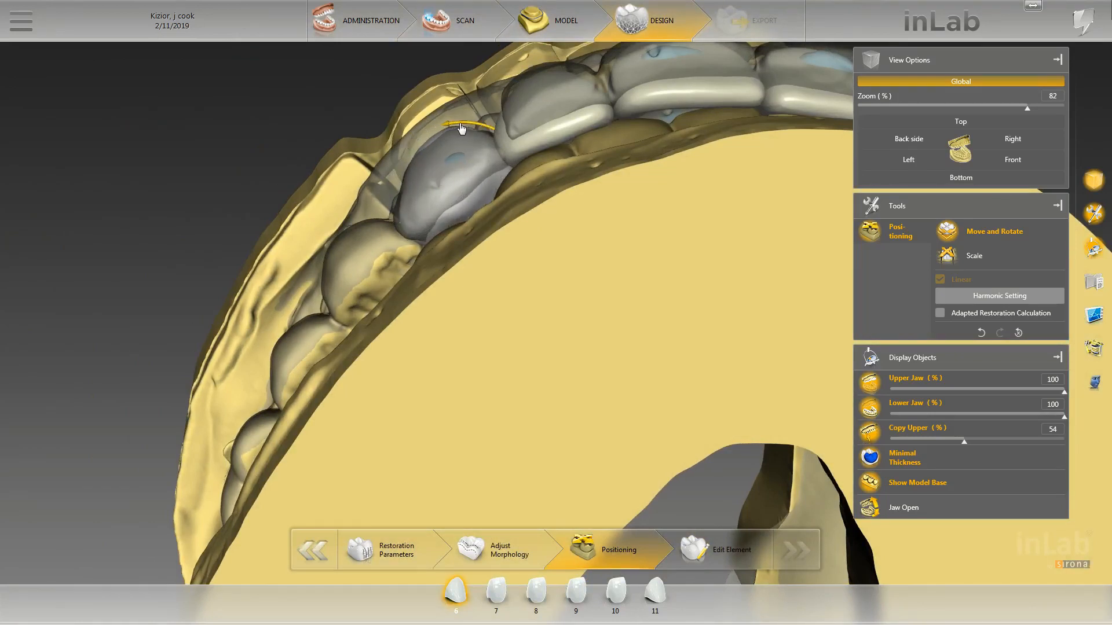
# Compare tooth 6 with and without the Copy Upper scan and tilt it to follow the scan's facial contour.
pyautogui.click(870, 432)
pyautogui.click(870, 432)
pyautogui.moveTo(539, 182); pyautogui.dragTo(402, 202, button='right')
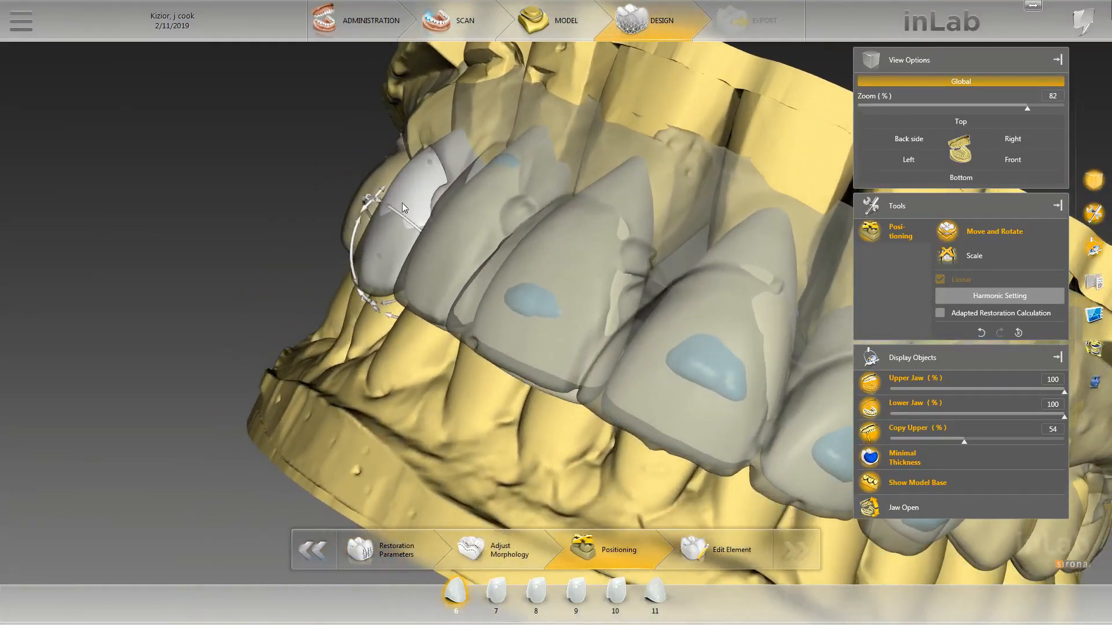
pyautogui.moveTo(358, 230); pyautogui.dragTo(358, 223)
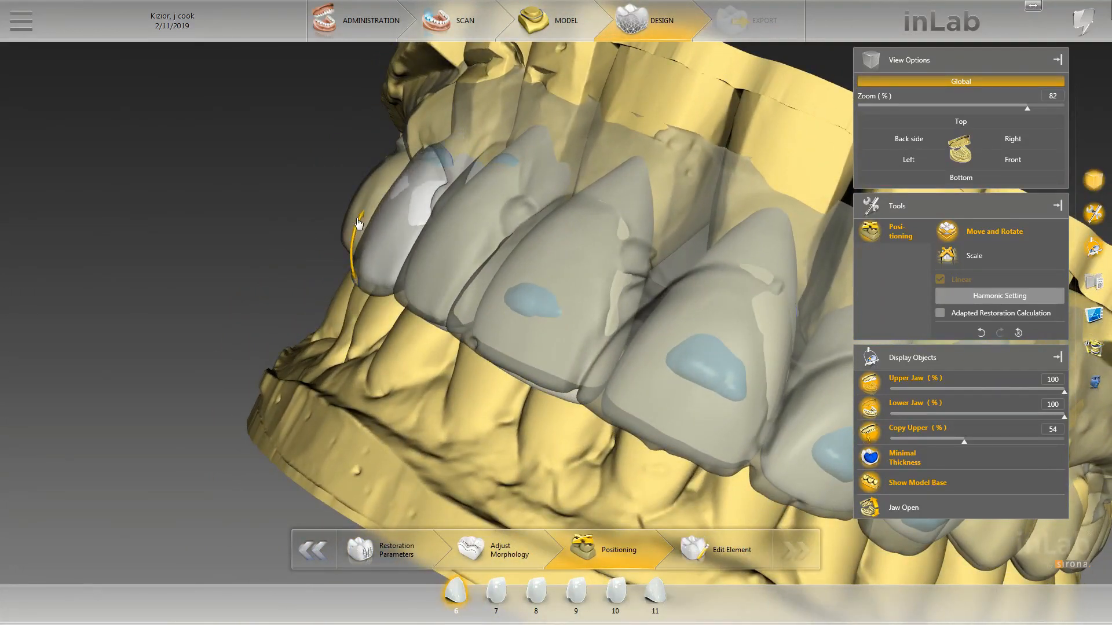
# Examine the fit of tooth 6 and its neighbours against the Copy Upper overlay from the side and front.
pyautogui.moveTo(353, 223); pyautogui.dragTo(420, 297, button='right')
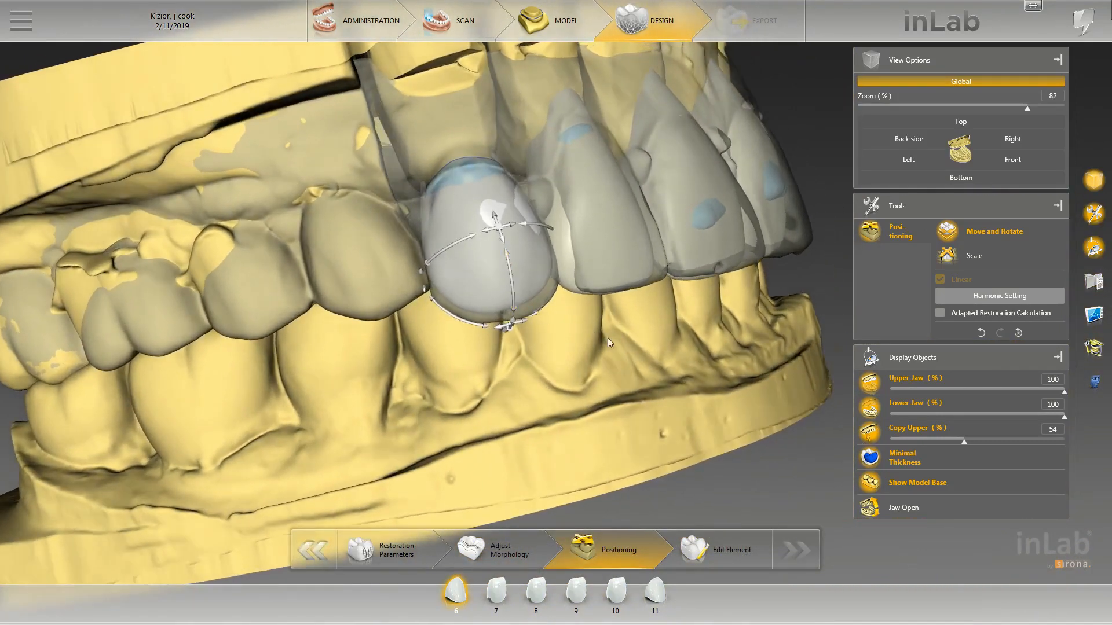
pyautogui.scroll(-5, 607, 338)
pyautogui.scroll(7, 596, 319)
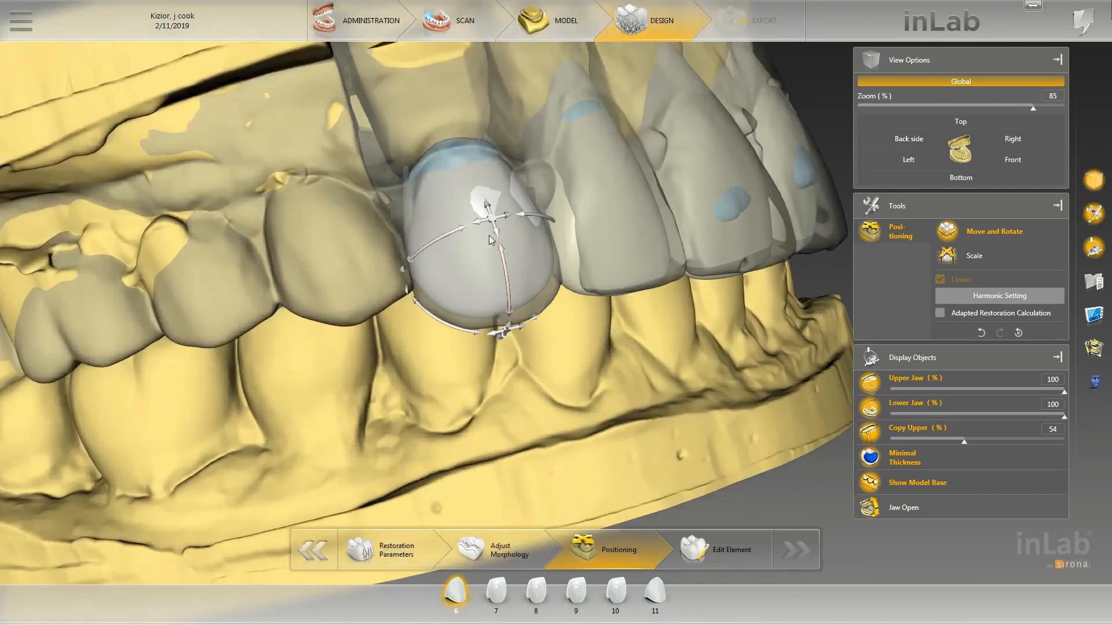
pyautogui.moveTo(489, 235); pyautogui.dragTo(656, 331, button='right')
pyautogui.scroll(-3, 608, 298)
pyautogui.moveTo(605, 297); pyautogui.dragTo(404, 376, button='right')
pyautogui.scroll(5, 418, 318)
pyautogui.scroll(-5, 420, 323)
pyautogui.click(545, 324)
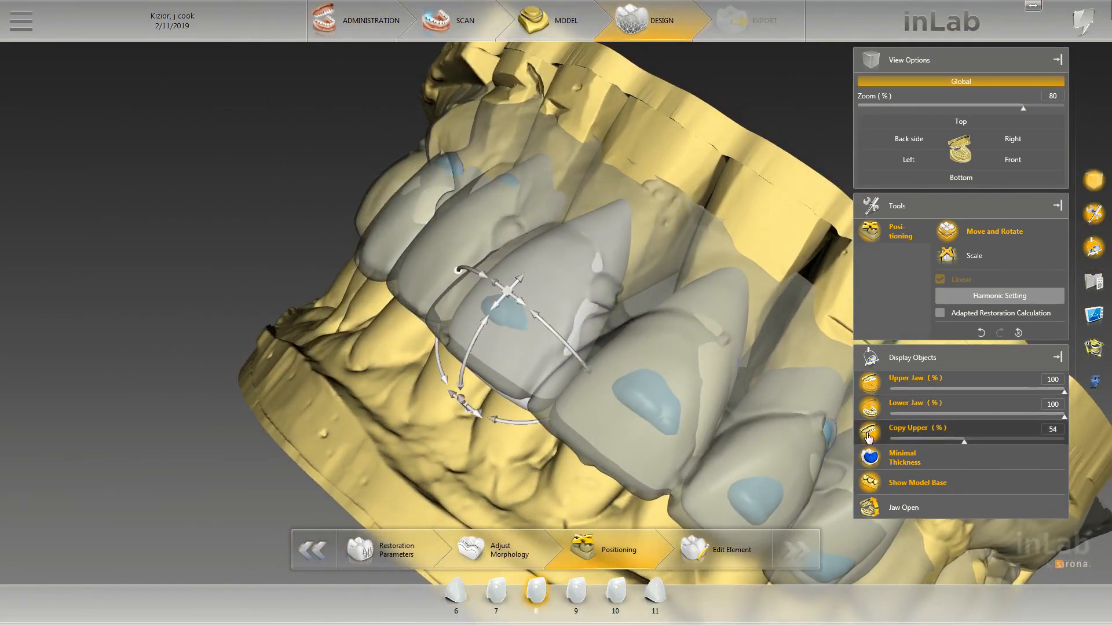
# Hide the Copy Upper scan and fine-tune the rotation of tooth 6 in the front view.
pyautogui.click(869, 436)
pyautogui.click(469, 243)
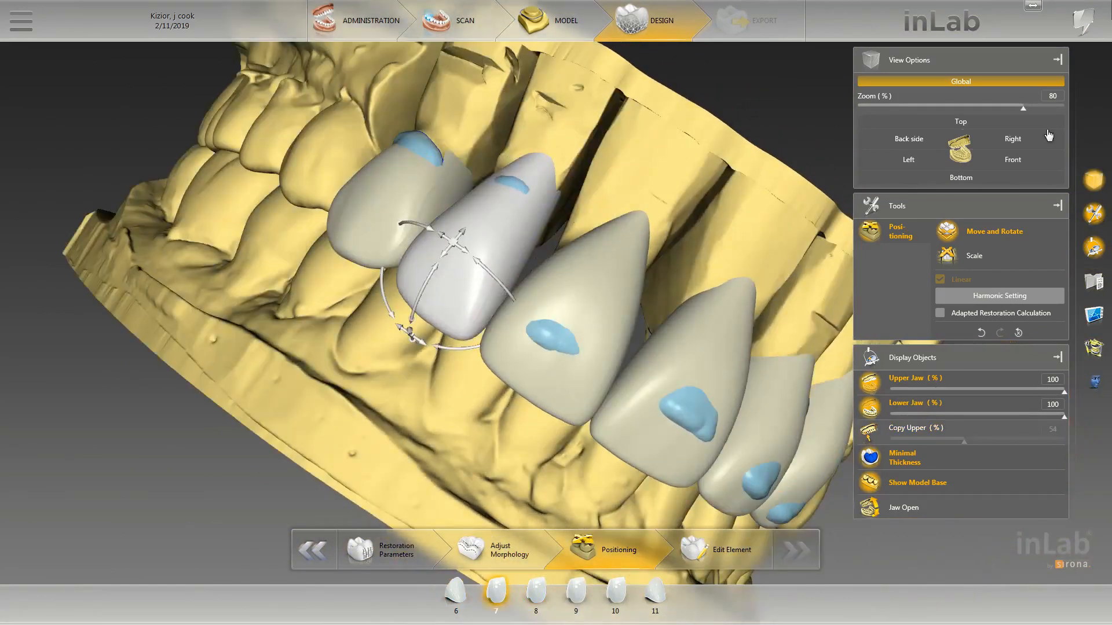
pyautogui.click(1014, 159)
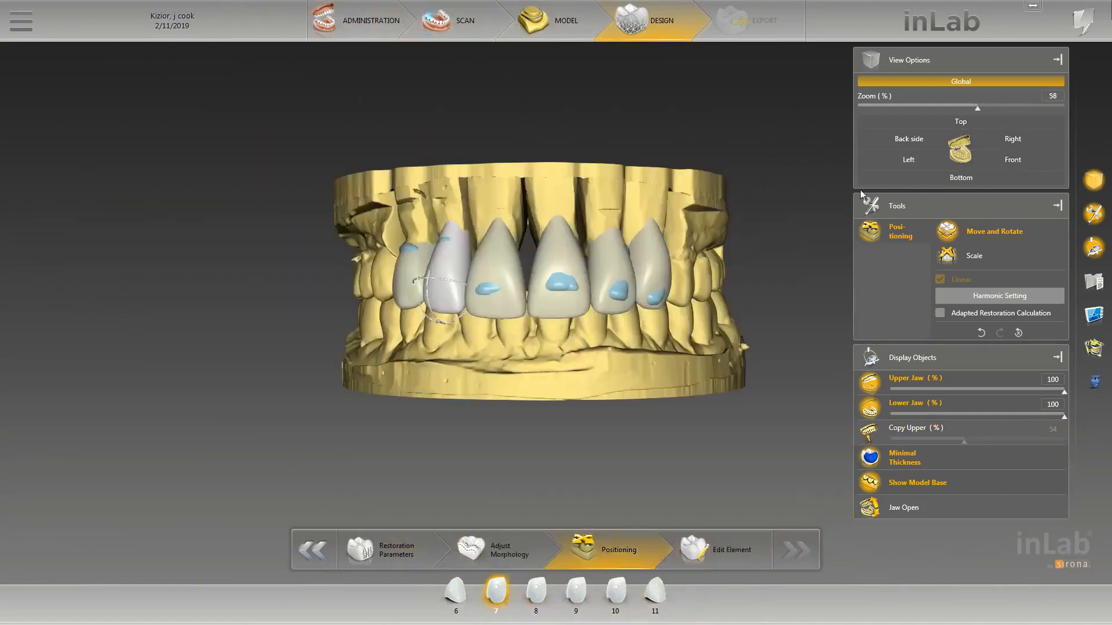
pyautogui.click(394, 259)
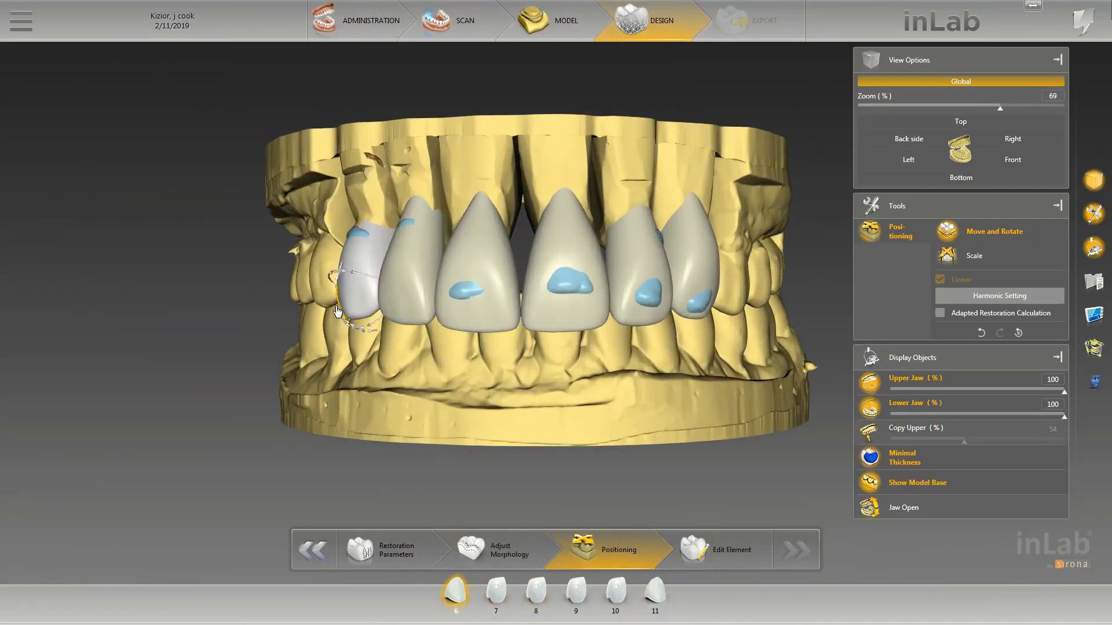
pyautogui.moveTo(337, 312); pyautogui.dragTo(339, 307)
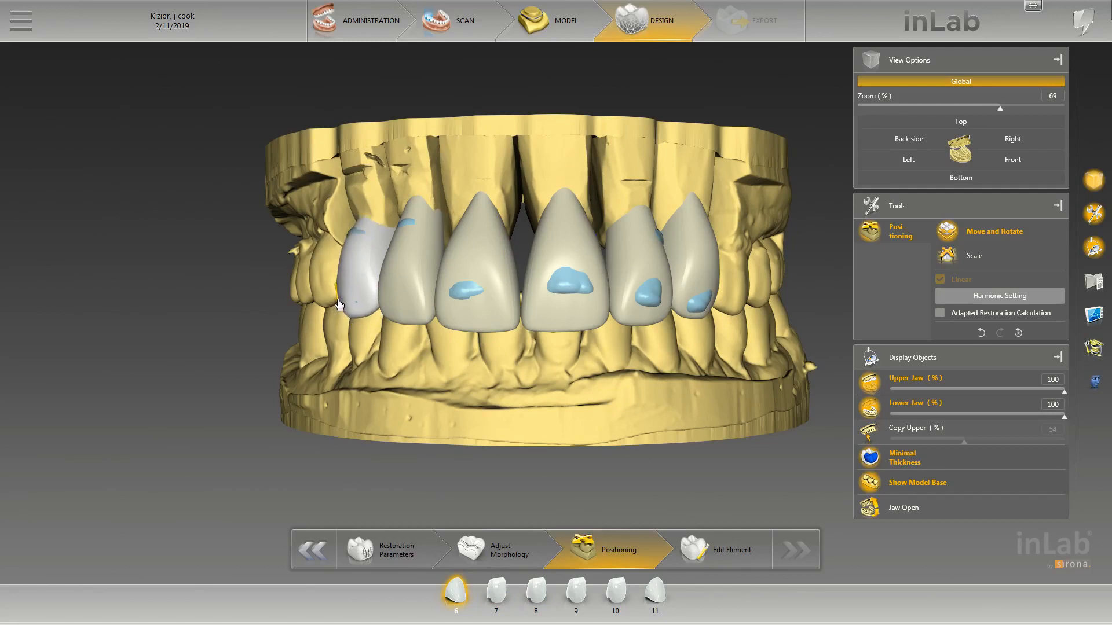
# Hide the lower jaw and slightly adjust tooth 6 as seen from the biting side.
pyautogui.moveTo(304, 317); pyautogui.dragTo(389, 220, button='middle')
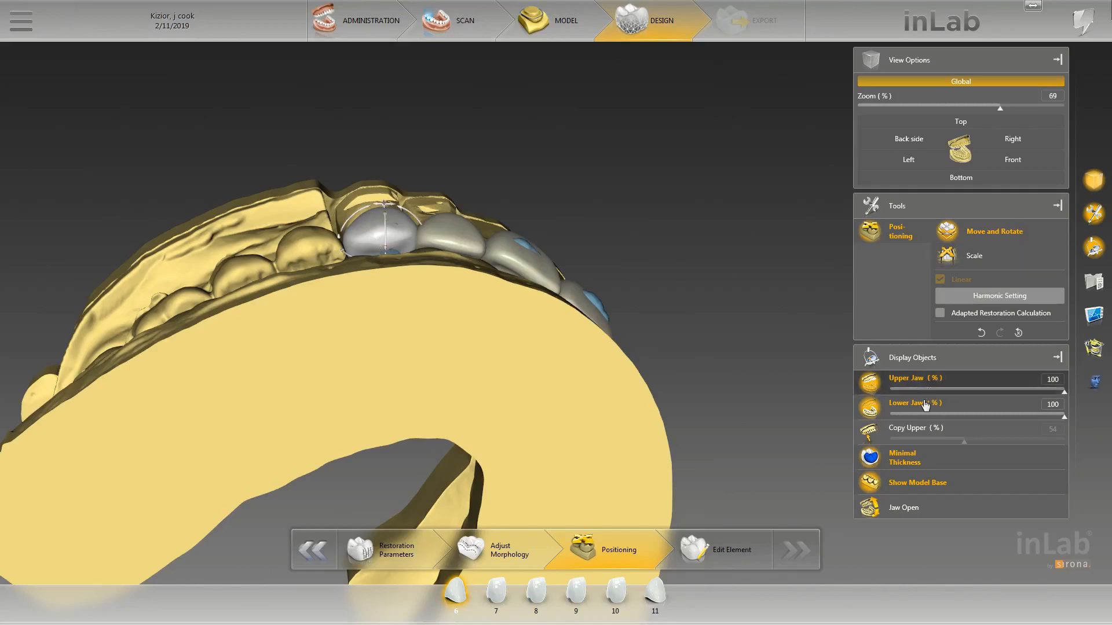
pyautogui.click(870, 408)
pyautogui.moveTo(379, 265); pyautogui.dragTo(377, 266)
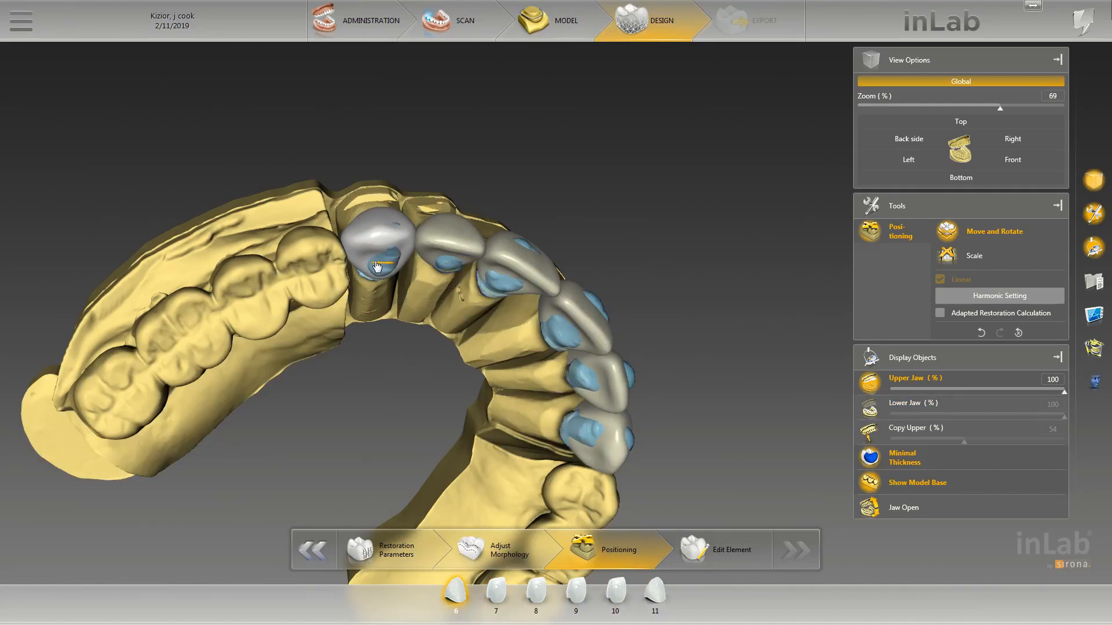
# Switch to scaling and adjust the facial-to-lingual thickness of tooth 6 as seen from the biting side.
pyautogui.moveTo(369, 169); pyautogui.dragTo(379, 330)
pyautogui.scroll(3, 373, 304)
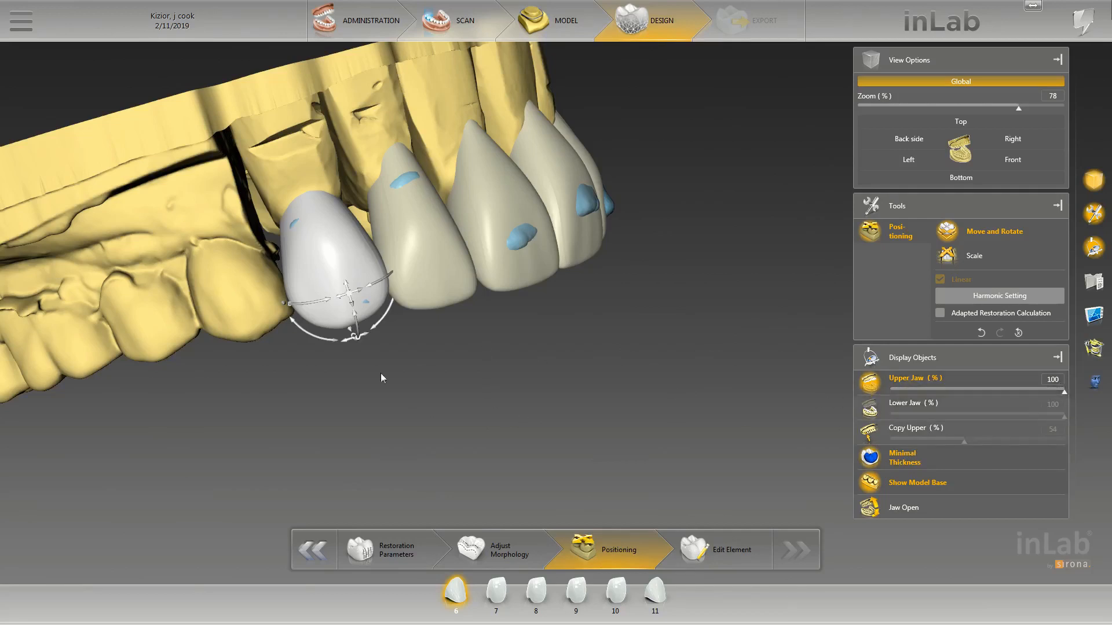
pyautogui.moveTo(489, 366); pyautogui.dragTo(479, 238, button='right')
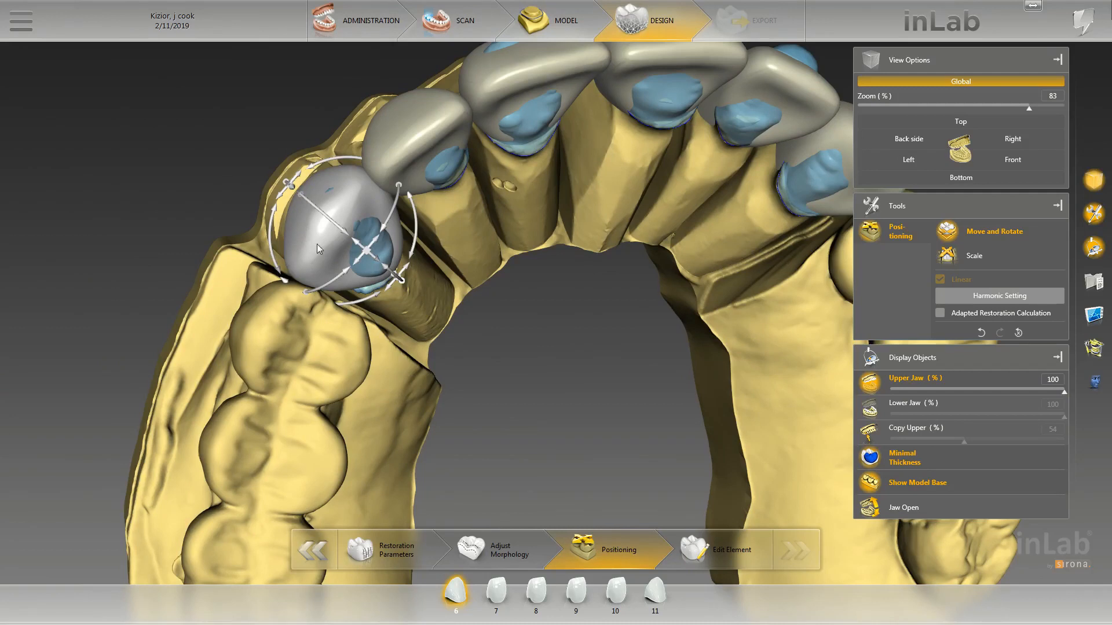
pyautogui.click(351, 265)
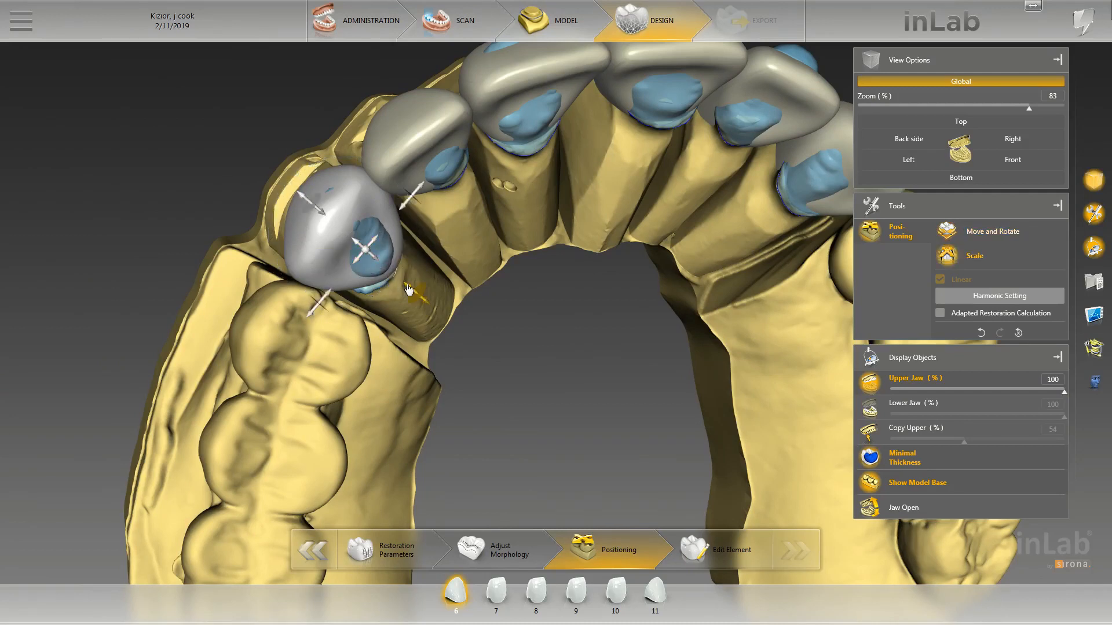
pyautogui.moveTo(473, 339); pyautogui.dragTo(427, 339, button='right')
pyautogui.moveTo(439, 352); pyautogui.dragTo(447, 355)
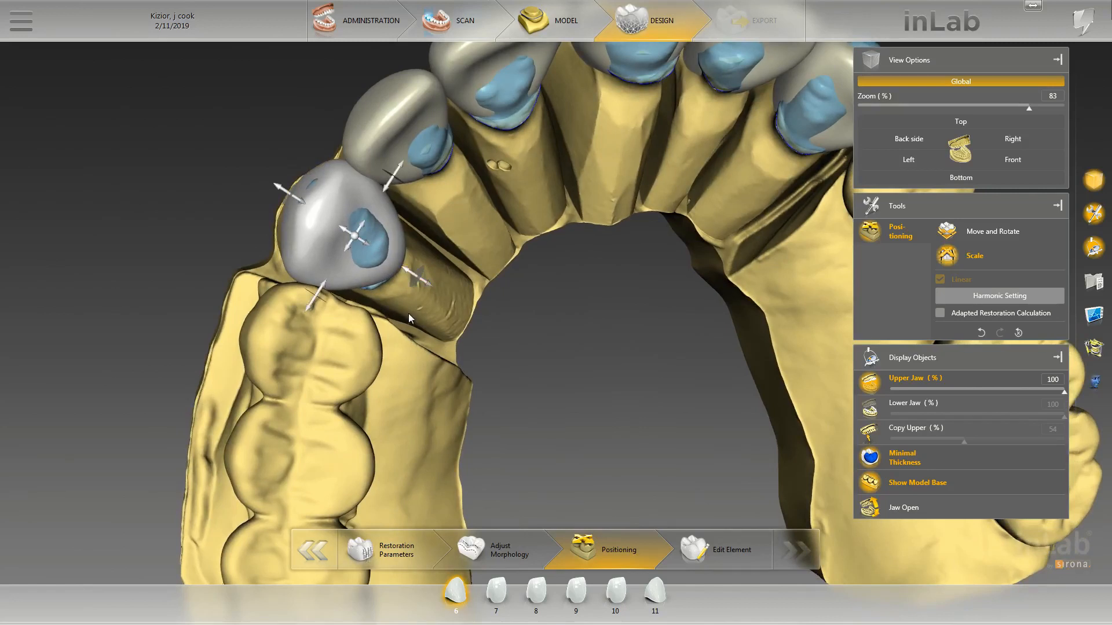
pyautogui.moveTo(409, 314)
pyautogui.mouseDown()
pyautogui.moveTo(385, 290)
pyautogui.moveTo(331, 280)
pyautogui.moveTo(444, 303)
pyautogui.moveTo(520, 335)
pyautogui.moveTo(420, 331)
pyautogui.mouseUp()
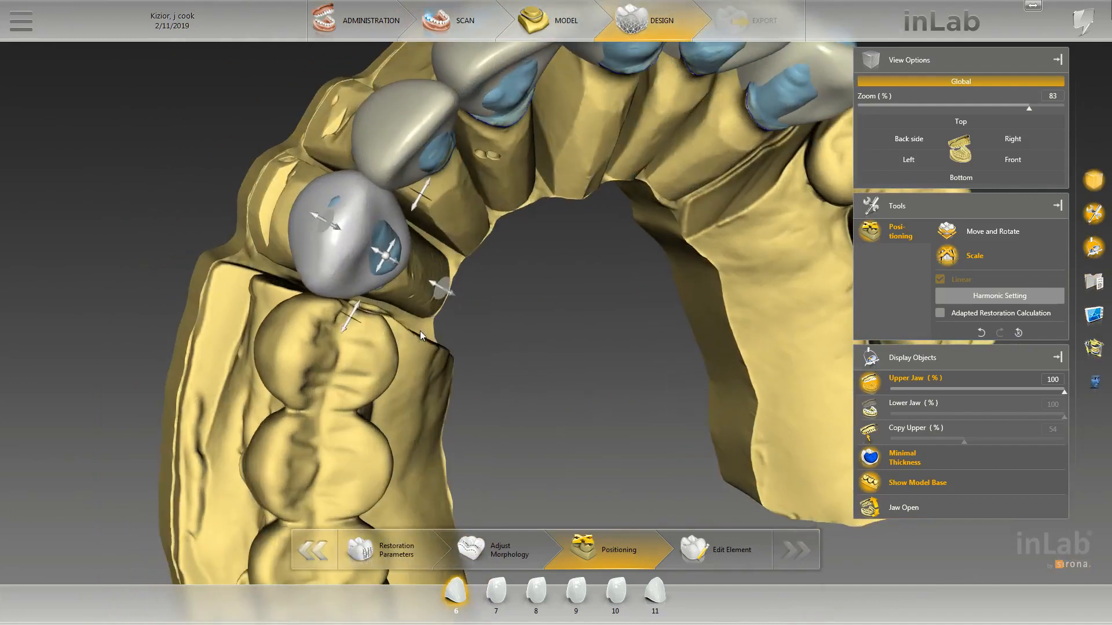
pyautogui.moveTo(315, 214); pyautogui.dragTo(313, 213)
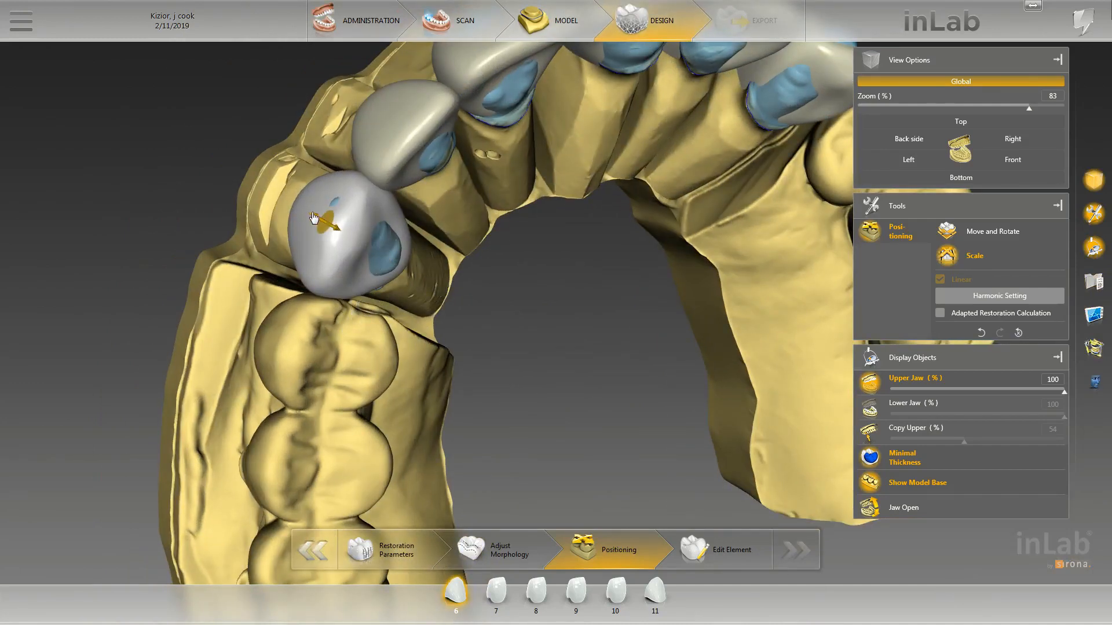
# Reselect tooth 6 and scale its width on the side facing the neighbouring premolar.
pyautogui.moveTo(273, 177); pyautogui.dragTo(386, 201)
pyautogui.scroll(-2, 389, 203)
pyautogui.click(480, 237)
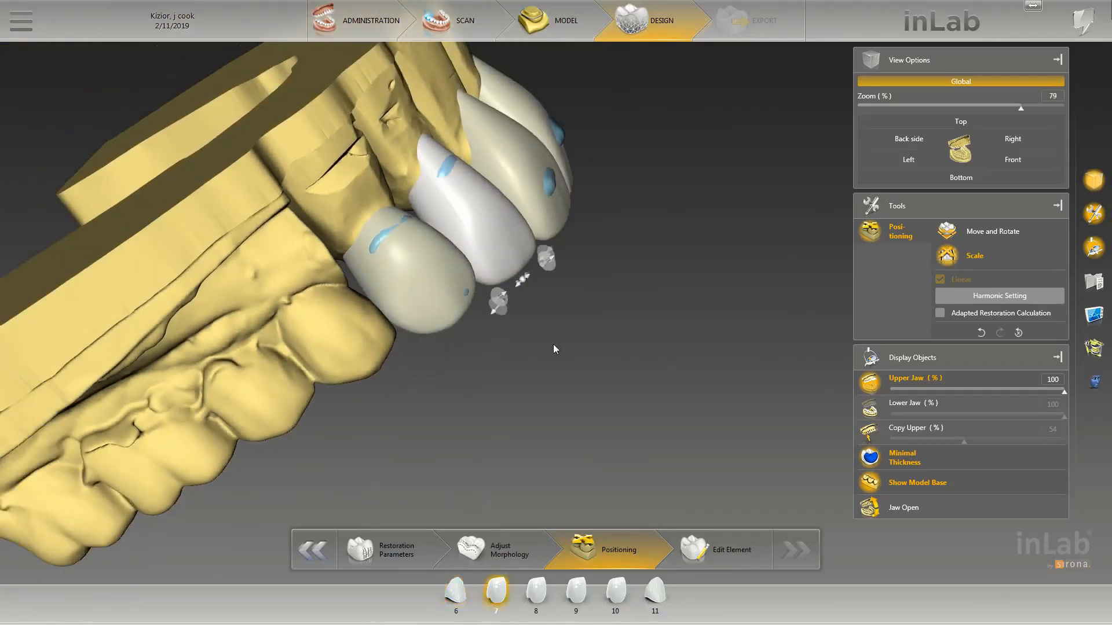
pyautogui.moveTo(554, 346); pyautogui.dragTo(428, 254)
pyautogui.click(351, 223)
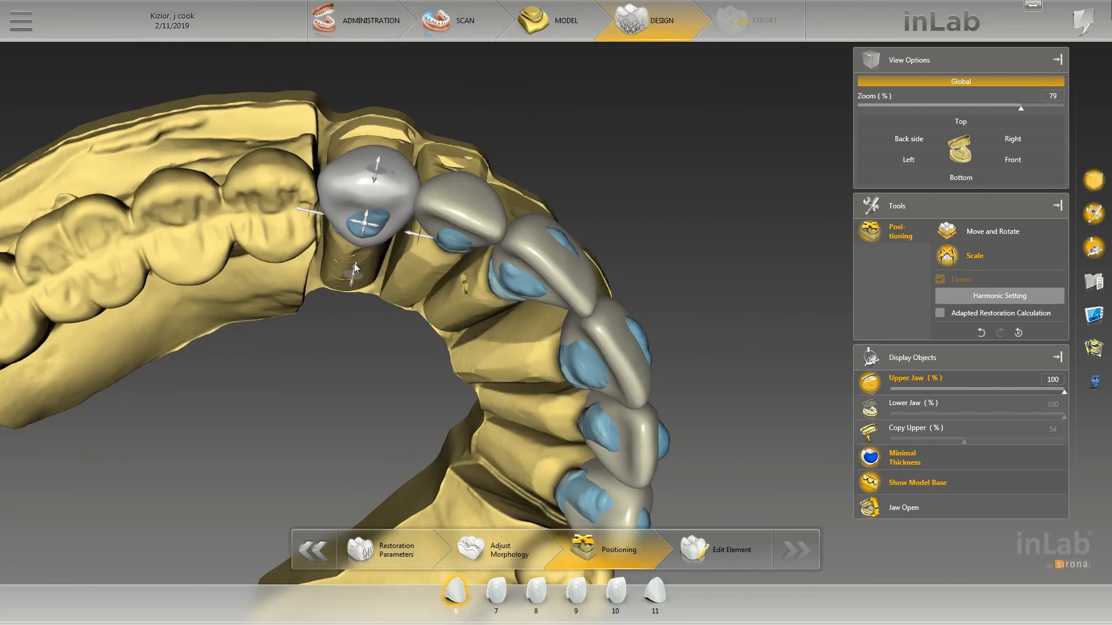
pyautogui.moveTo(404, 343); pyautogui.dragTo(342, 230)
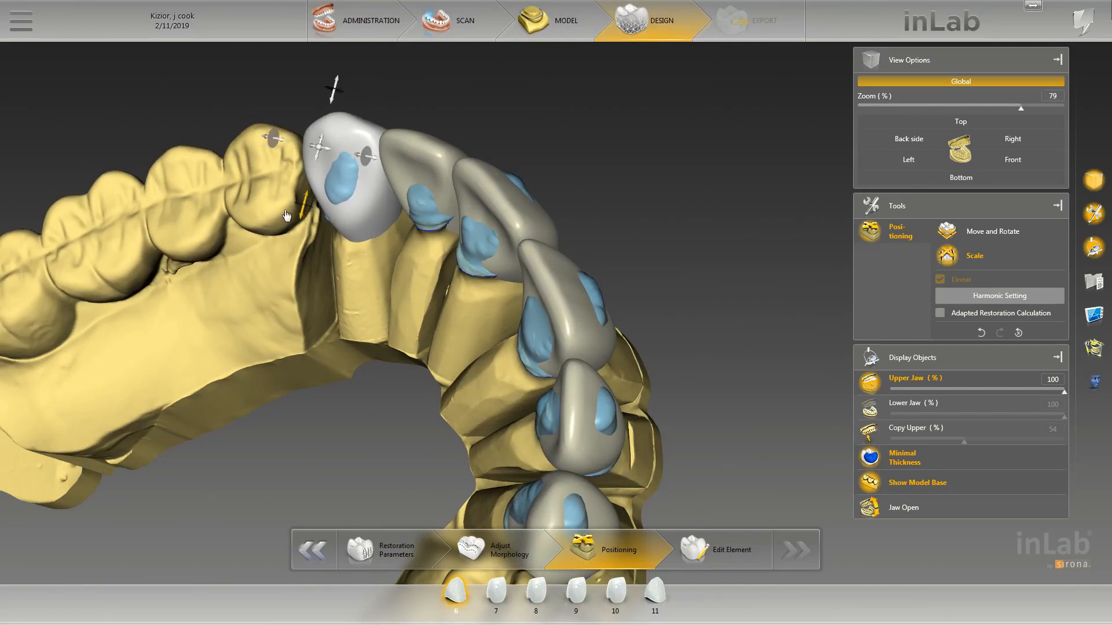
pyautogui.moveTo(286, 215); pyautogui.dragTo(330, 196)
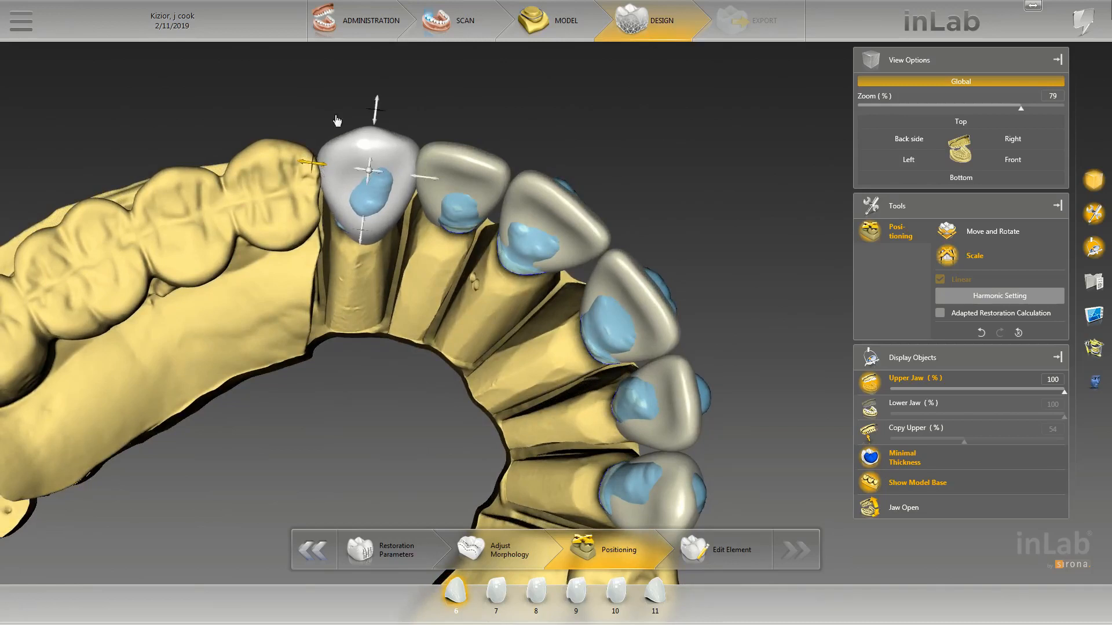
pyautogui.moveTo(337, 121); pyautogui.dragTo(339, 250)
pyautogui.moveTo(436, 289); pyautogui.dragTo(389, 296)
pyautogui.moveTo(391, 292); pyautogui.dragTo(385, 270, button='right')
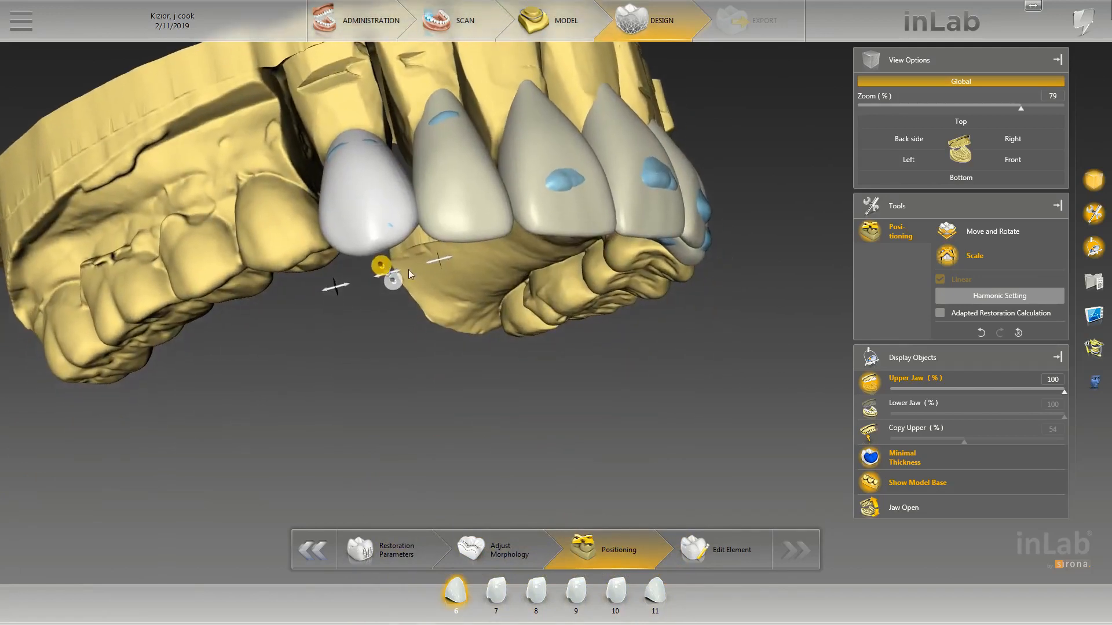
# Scale tooth 6 slightly on the side facing tooth 7, checking it from the biting and facial sides.
pyautogui.moveTo(429, 266); pyautogui.dragTo(363, 113)
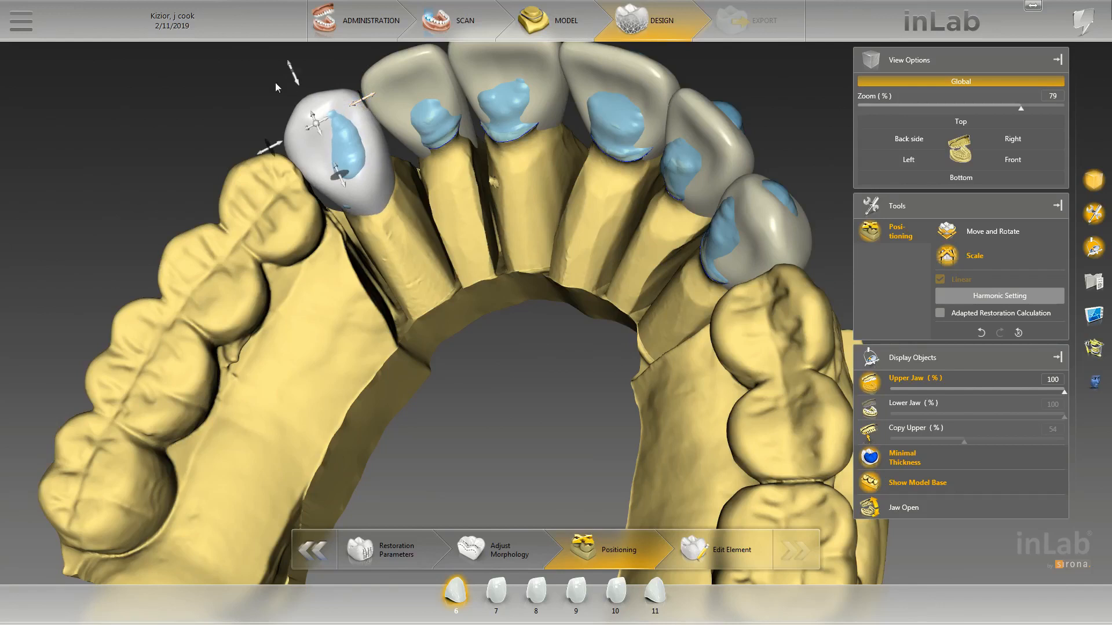
pyautogui.moveTo(276, 82); pyautogui.dragTo(362, 255, button='middle')
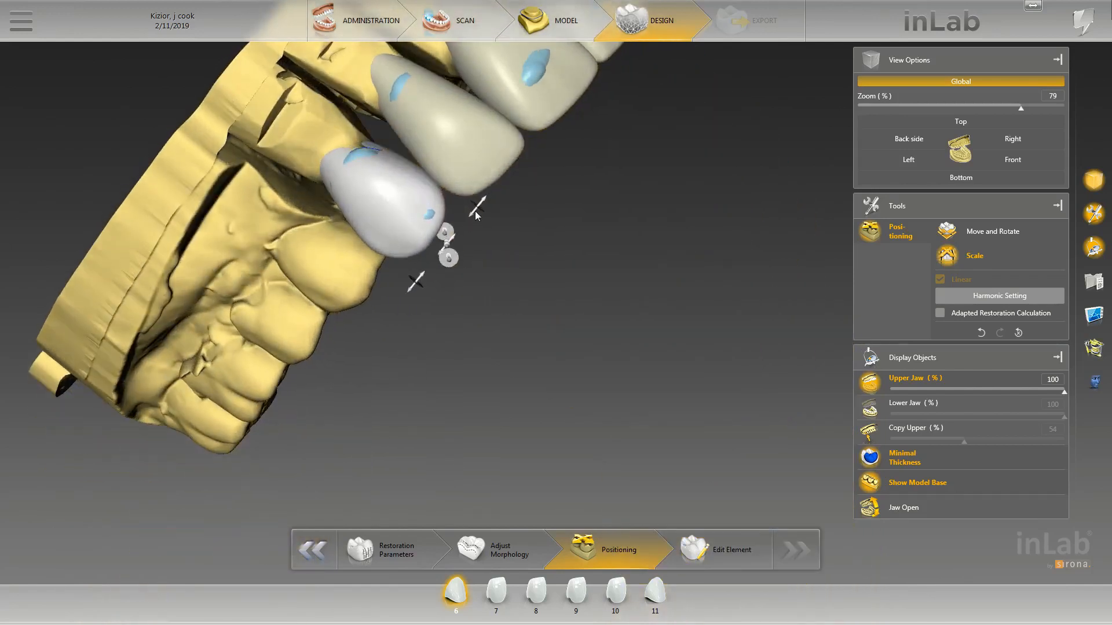
pyautogui.moveTo(474, 211); pyautogui.dragTo(383, 135, button='middle')
pyautogui.click(364, 92)
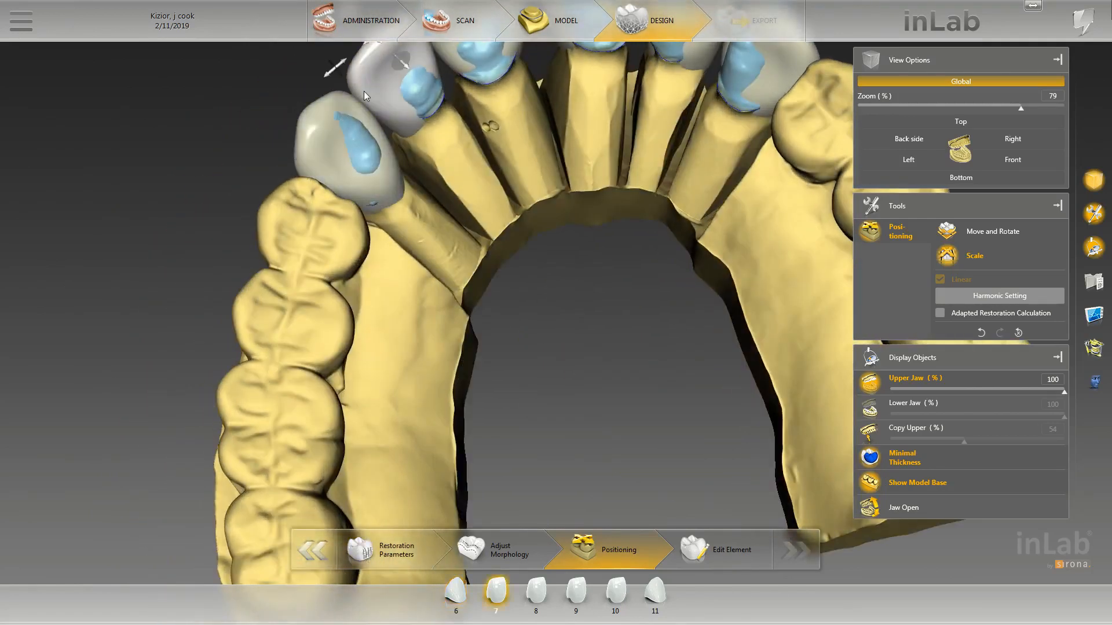
pyautogui.click(347, 137)
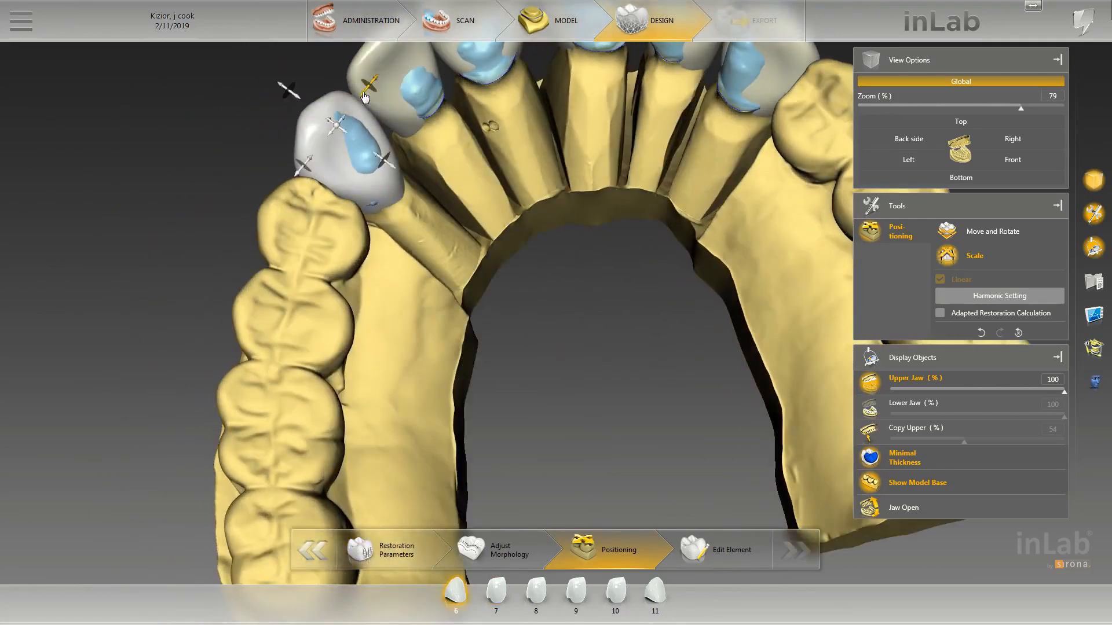
pyautogui.moveTo(365, 92); pyautogui.dragTo(366, 91)
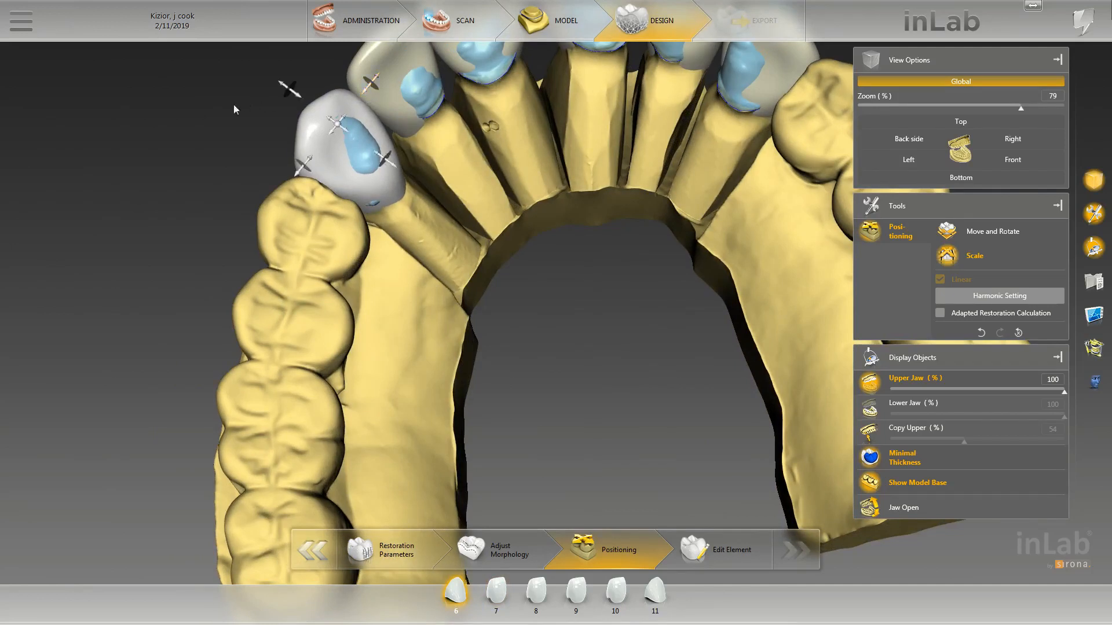
# Show the Copy Upper scan and use Move and Rotate to refine the position of tooth 6 against it.
pyautogui.moveTo(234, 104); pyautogui.dragTo(374, 209, button='middle')
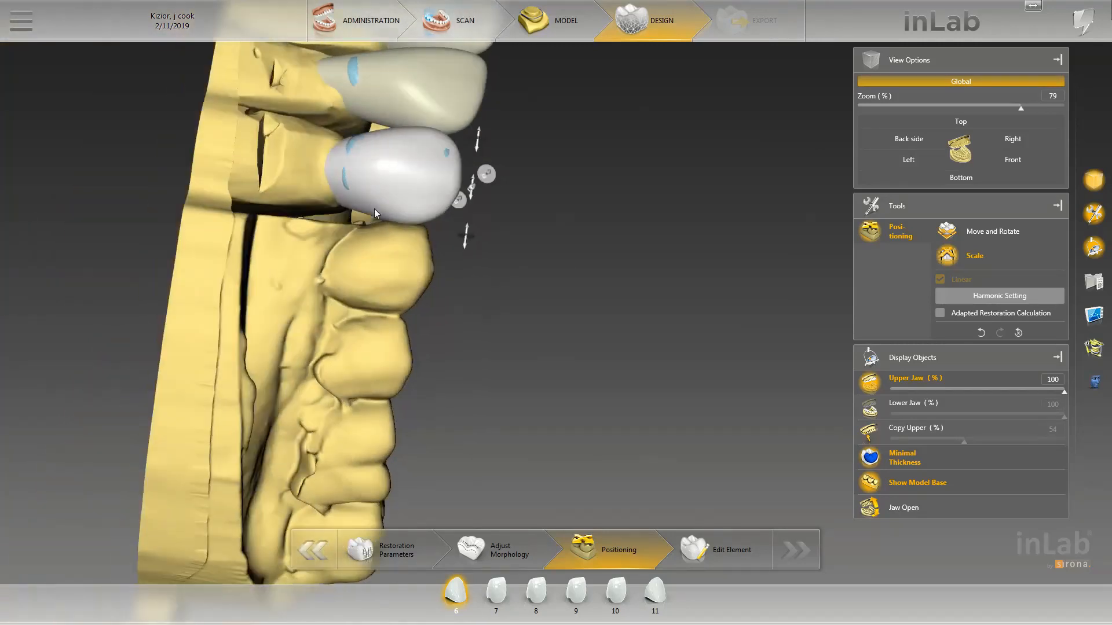
pyautogui.click(877, 427)
pyautogui.scroll(2, 669, 308)
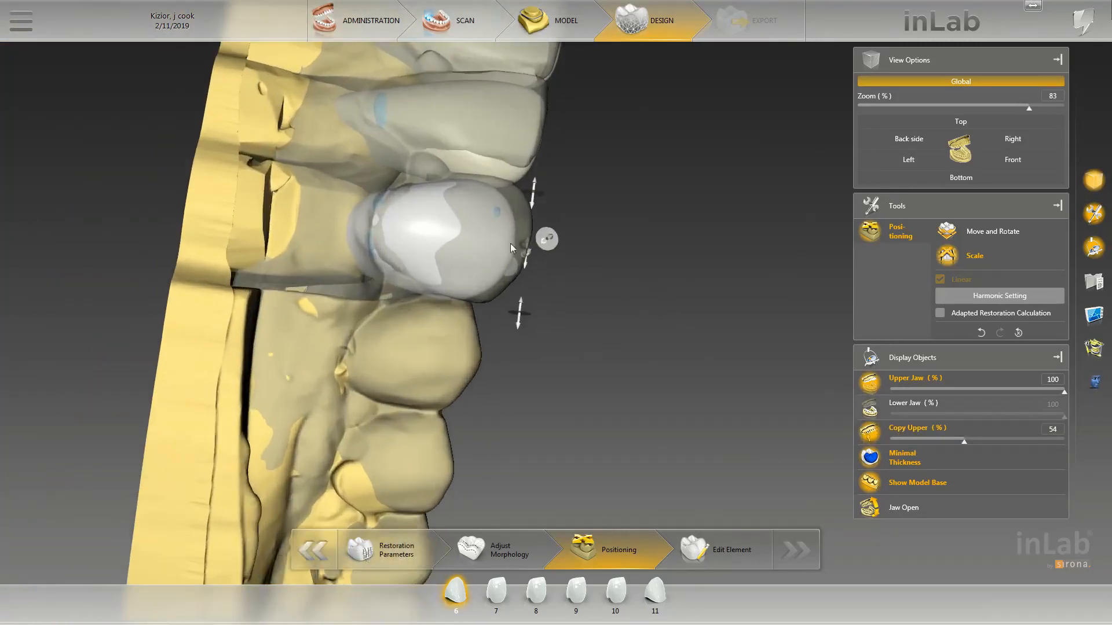
pyautogui.rightClick(492, 238)
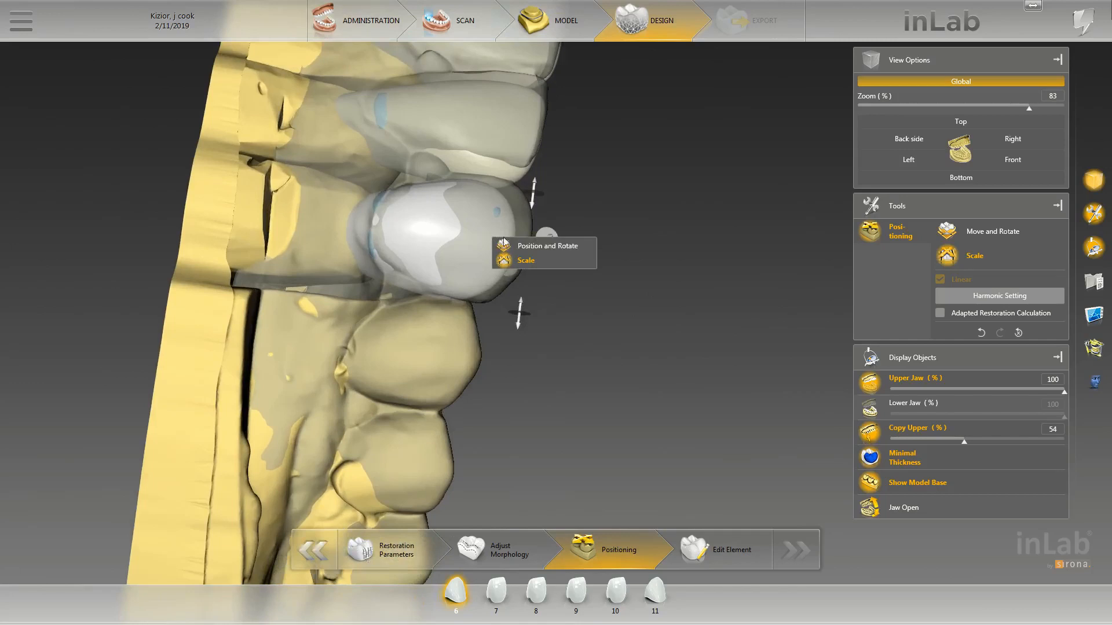
pyautogui.click(529, 253)
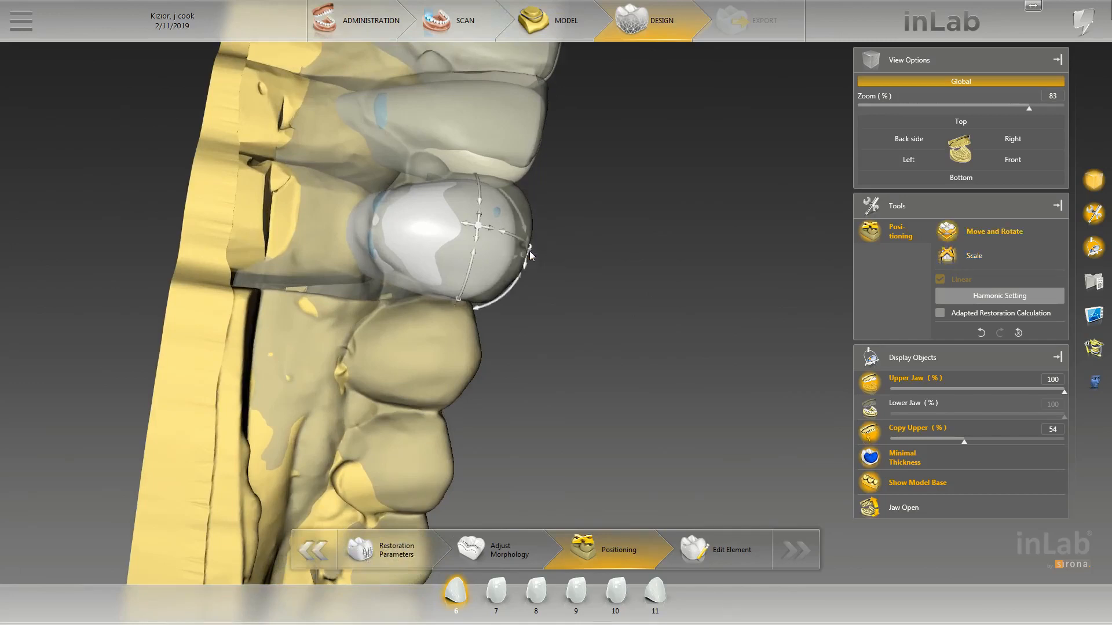
pyautogui.moveTo(505, 239); pyautogui.dragTo(474, 234)
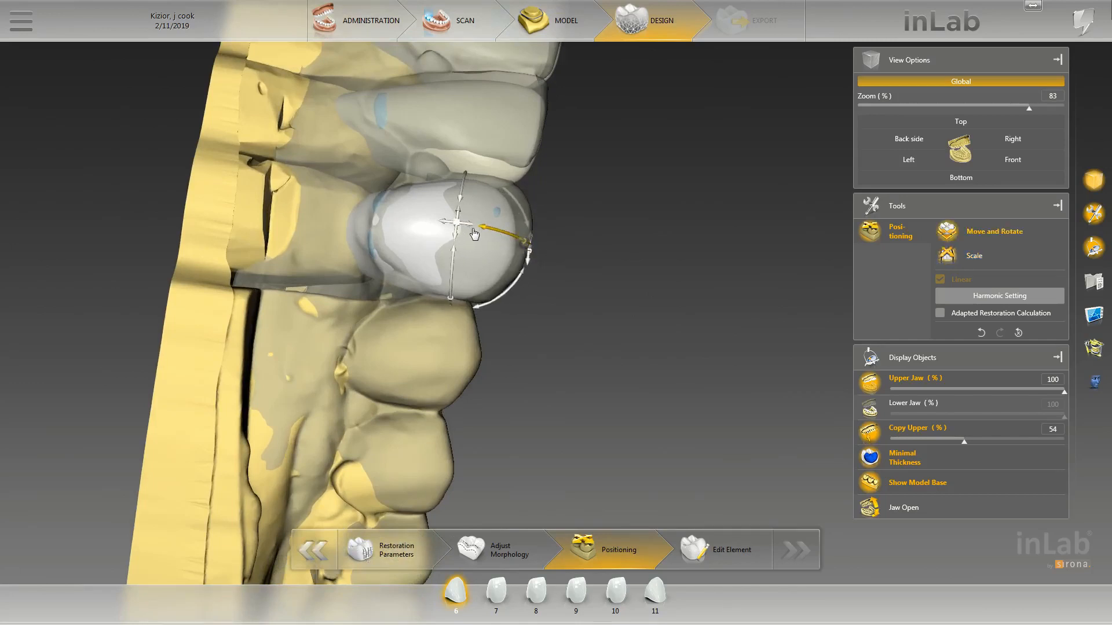
pyautogui.moveTo(564, 274)
pyautogui.mouseDown()
pyautogui.moveTo(492, 186)
pyautogui.moveTo(478, 190)
pyautogui.moveTo(533, 289)
pyautogui.moveTo(550, 287)
pyautogui.mouseUp()
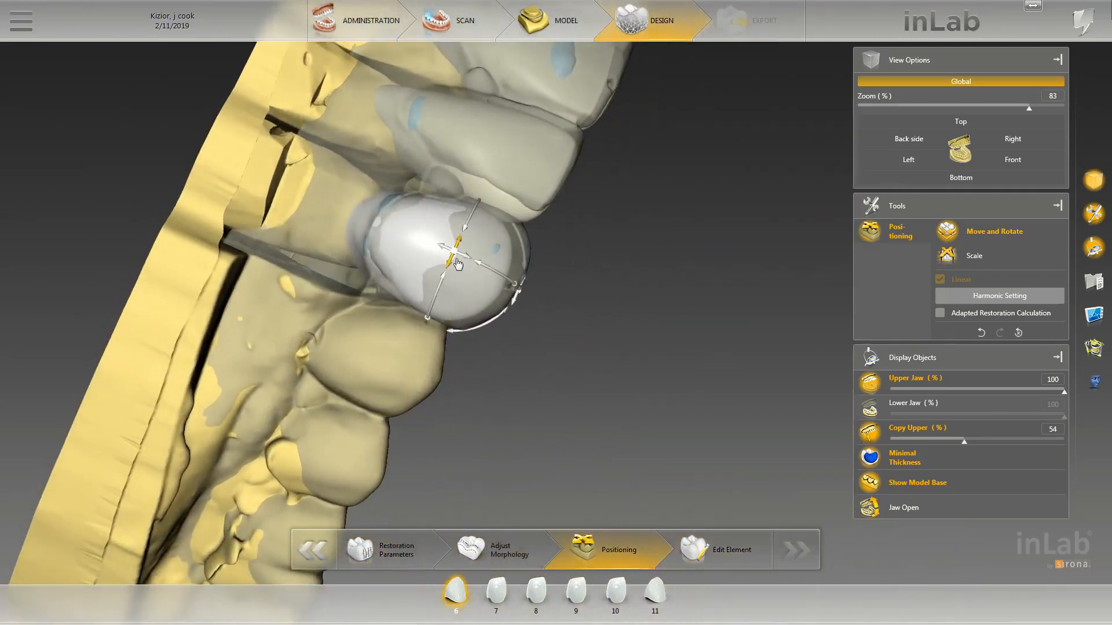
pyautogui.scroll(-2, 455, 388)
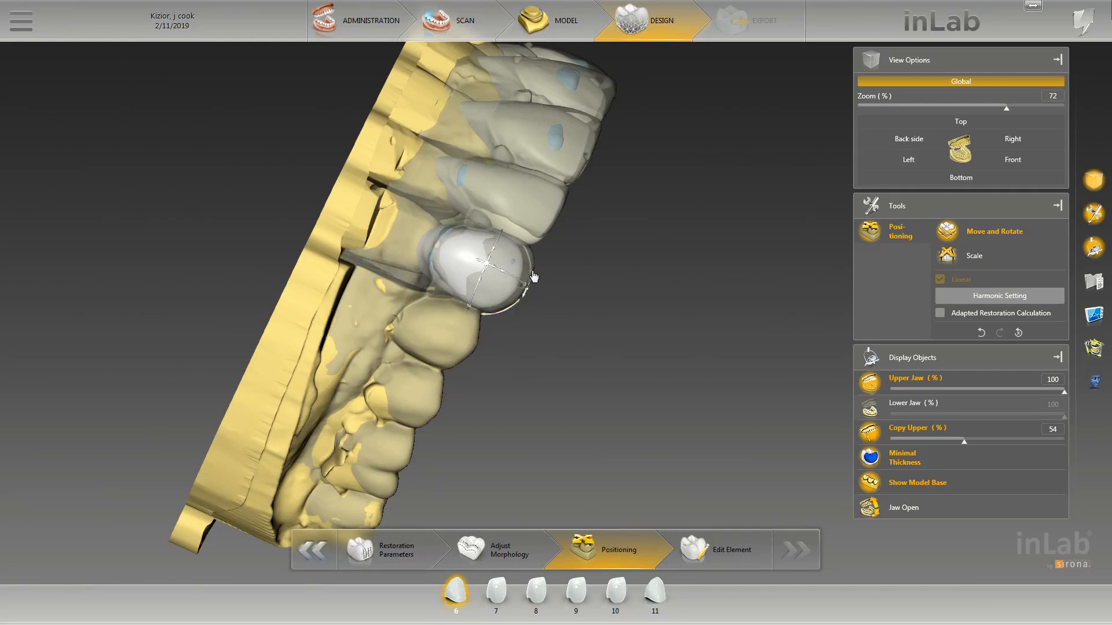
pyautogui.scroll(3, 534, 275)
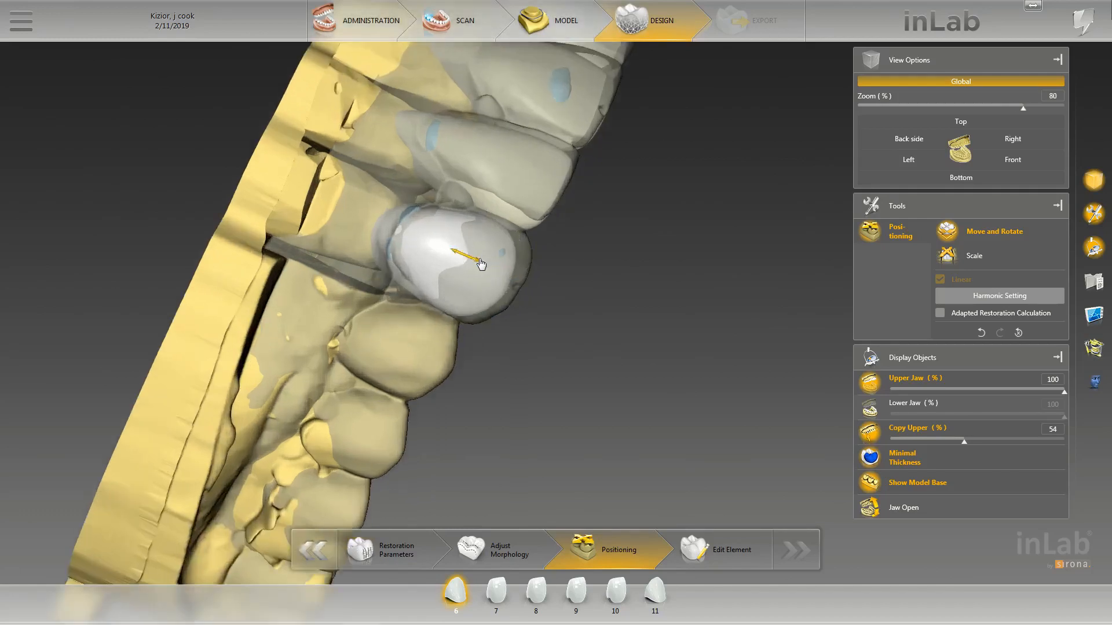
pyautogui.moveTo(483, 259); pyautogui.dragTo(484, 258)
pyautogui.moveTo(485, 260); pyautogui.dragTo(485, 260)
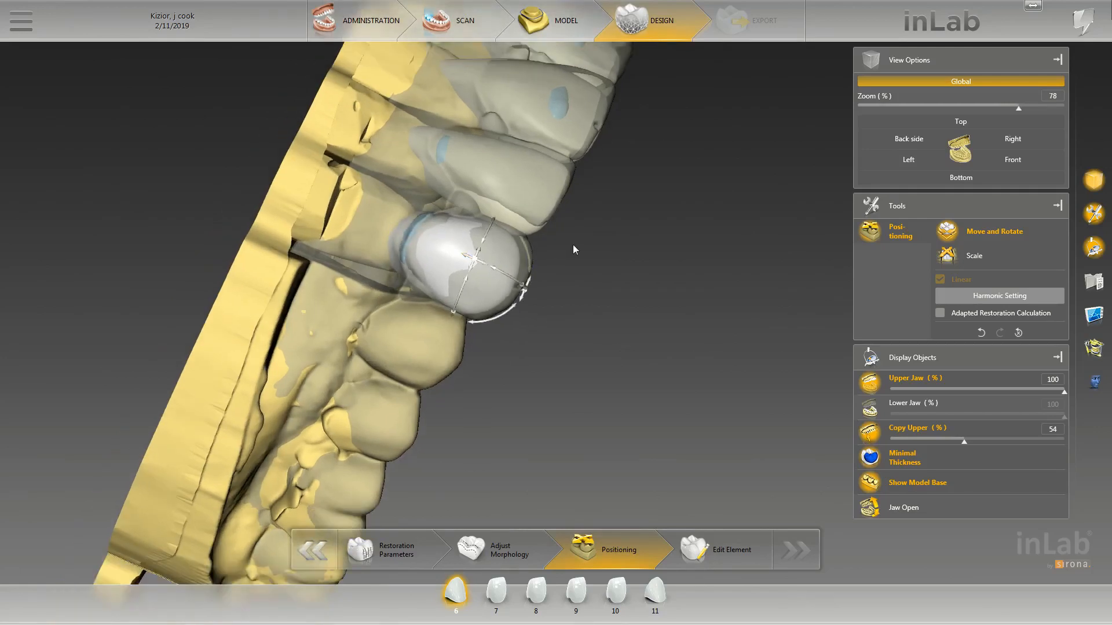
# Select tooth 7, hide the Copy Upper scan and adjust the tooth's facial position from the biting side.
pyautogui.moveTo(576, 245); pyautogui.dragTo(492, 314, button='middle')
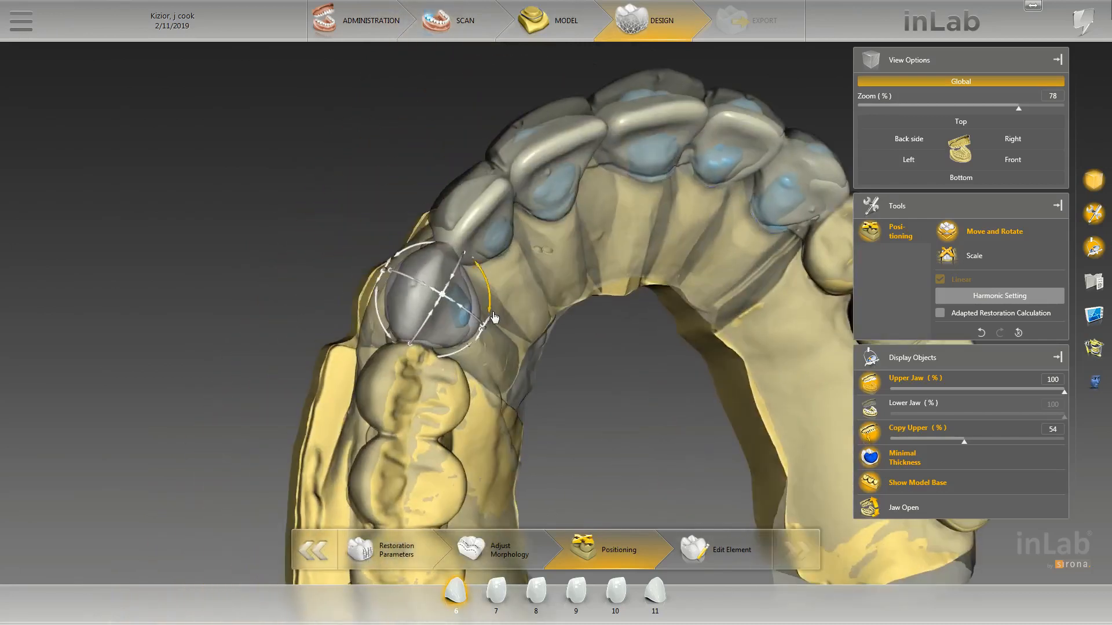
pyautogui.click(499, 195)
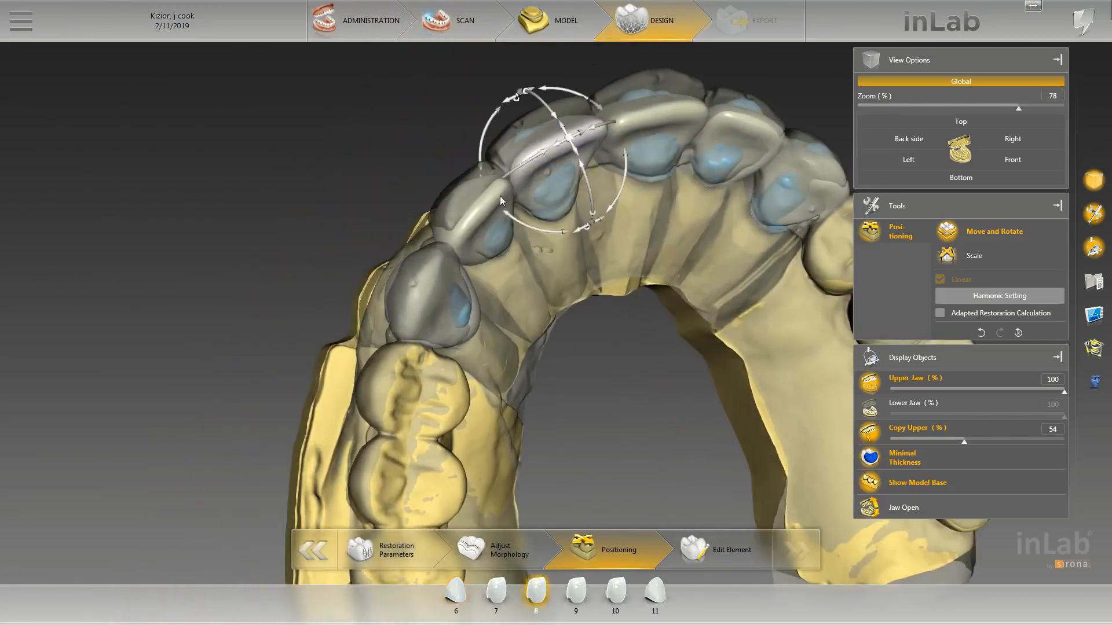
pyautogui.click(485, 208)
pyautogui.click(874, 445)
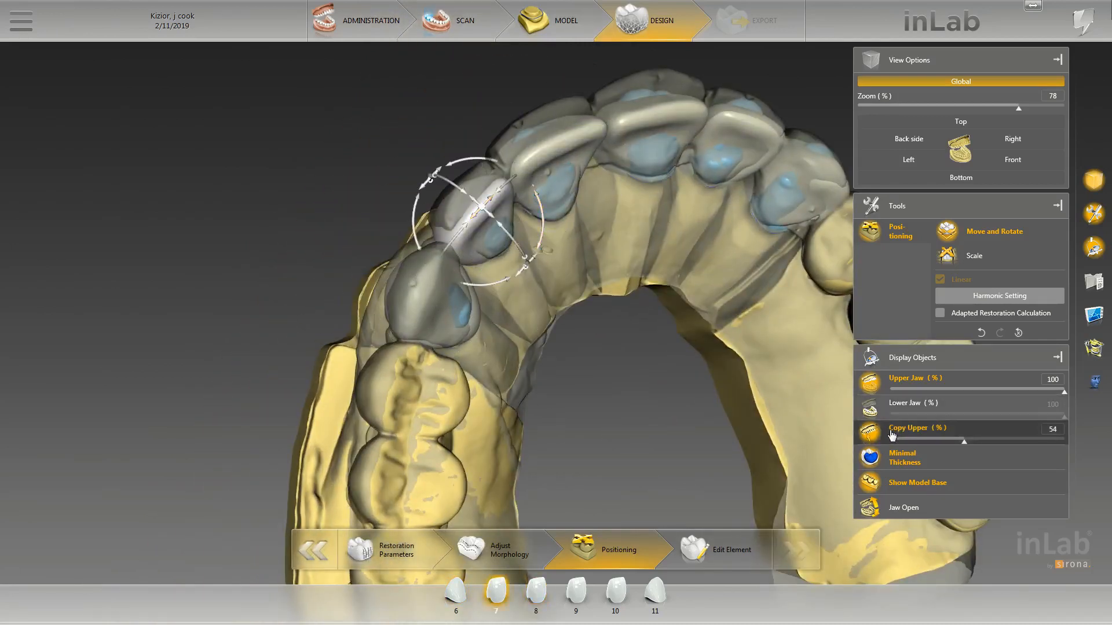
pyautogui.moveTo(579, 379); pyautogui.dragTo(558, 366, button='middle')
pyautogui.scroll(1, 608, 352)
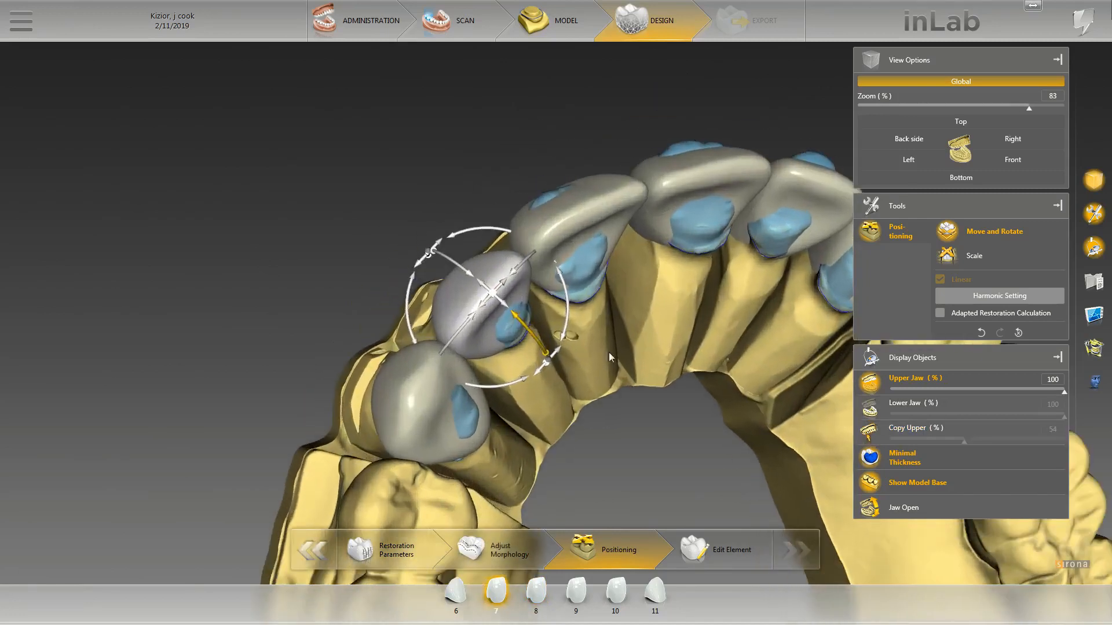
pyautogui.moveTo(609, 362); pyautogui.dragTo(597, 391)
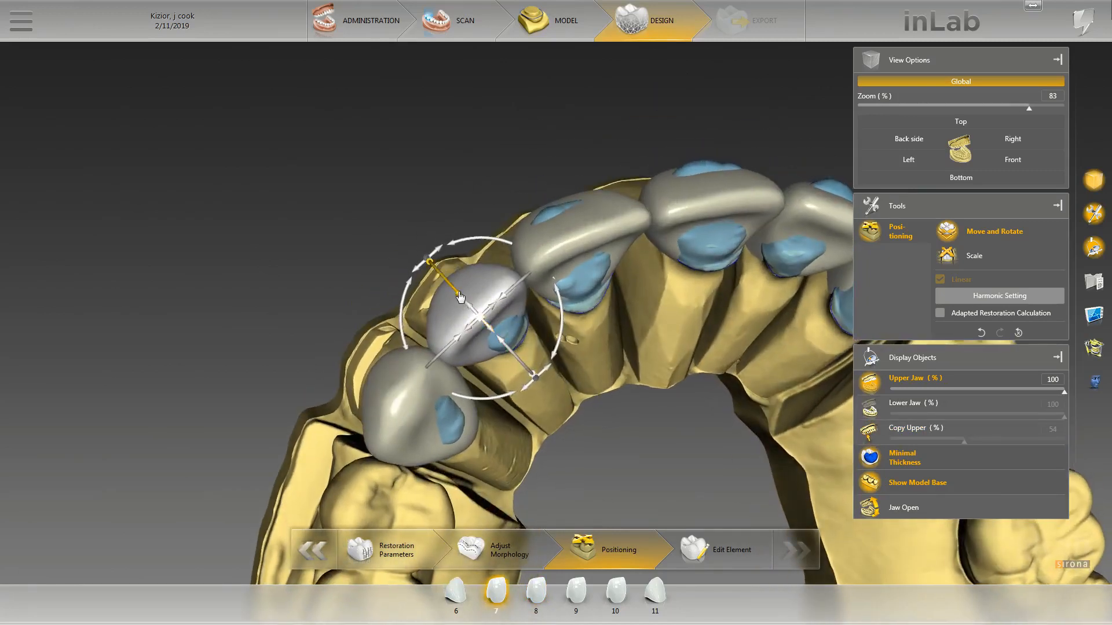
pyautogui.moveTo(476, 318); pyautogui.dragTo(444, 292)
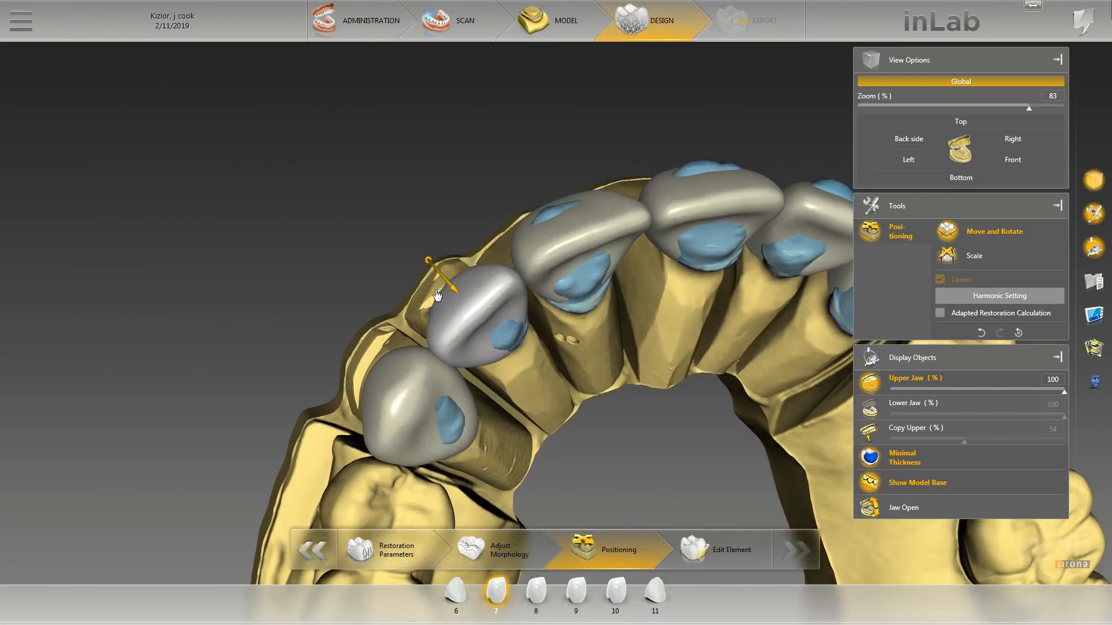
# Fine-tune tooth 7 from the facial side, showing the Copy Upper scan as the reference for its placement.
pyautogui.moveTo(277, 214); pyautogui.dragTo(392, 319)
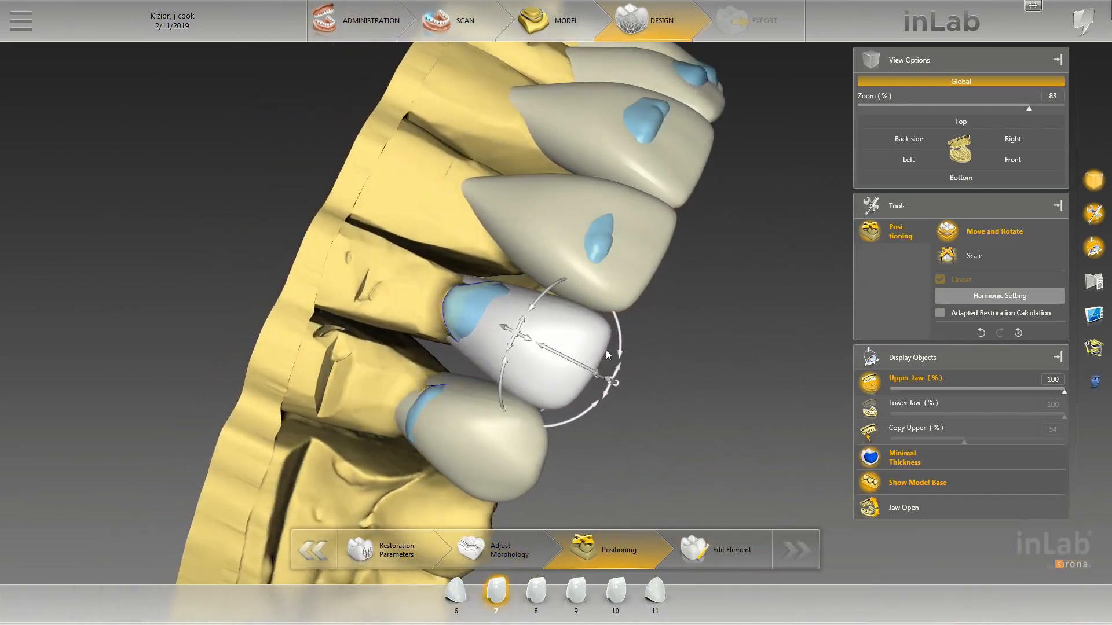
pyautogui.moveTo(620, 352); pyautogui.dragTo(621, 348)
pyautogui.moveTo(670, 412); pyautogui.dragTo(620, 449)
pyautogui.scroll(3, 620, 449)
pyautogui.moveTo(435, 431); pyautogui.dragTo(478, 423)
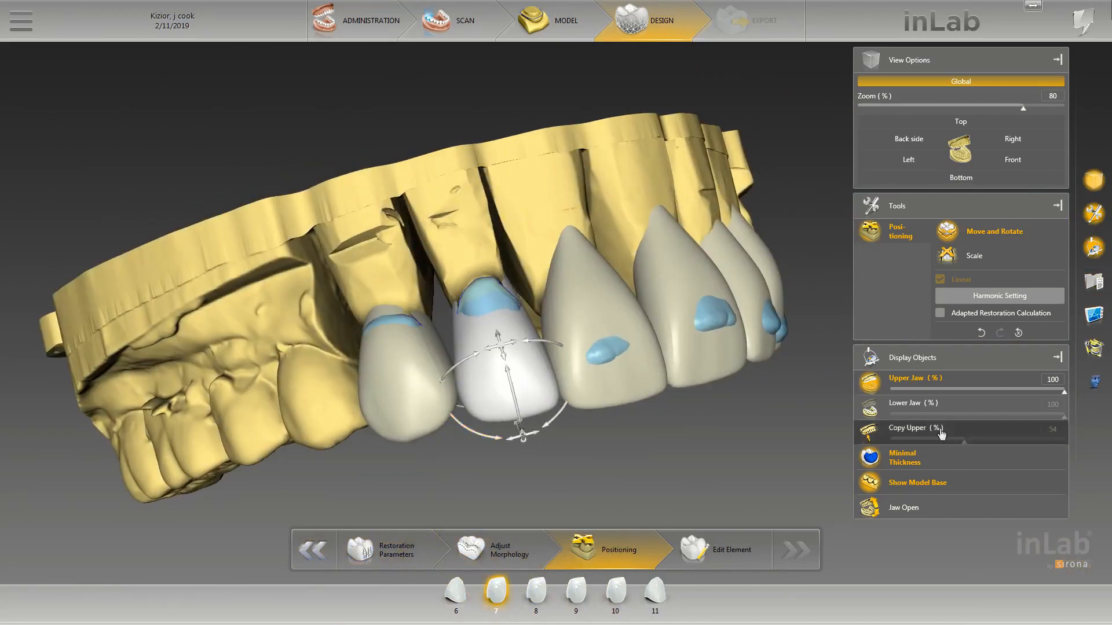
pyautogui.click(915, 429)
pyautogui.moveTo(501, 350); pyautogui.dragTo(503, 354)
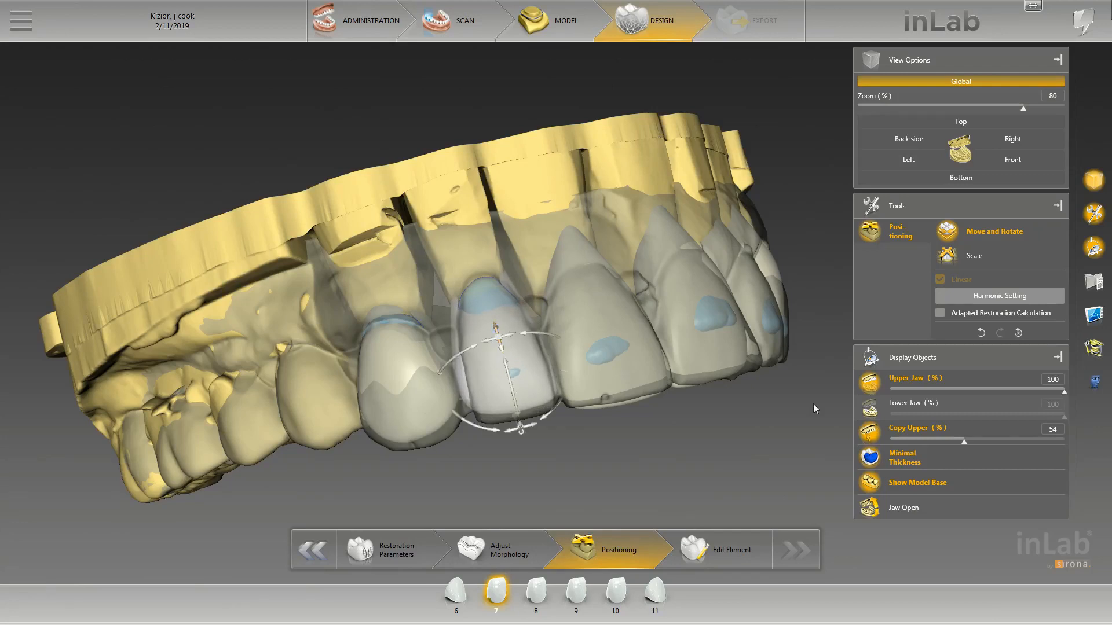
# Show the lower jaw and hide the upper jaw to examine the Copy Upper scan's bite from the front.
pyautogui.click(870, 408)
pyautogui.click(607, 329)
pyautogui.moveTo(603, 458); pyautogui.dragTo(623, 446)
pyautogui.click(870, 383)
pyautogui.scroll(-3, 599, 450)
pyautogui.moveTo(538, 455); pyautogui.dragTo(558, 368)
pyautogui.scroll(-5, 599, 450)
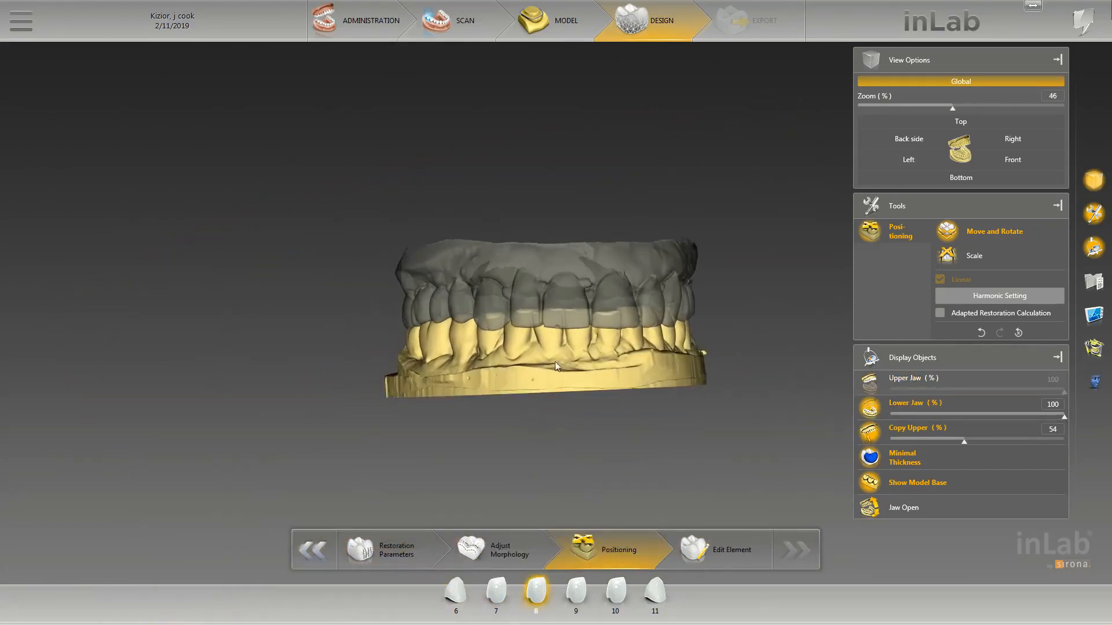
# Show the upper jaw, compare the restorations with the Copy Upper scan from the front, select tooth 7 and hide the scan.
pyautogui.moveTo(558, 367); pyautogui.dragTo(551, 305, button='right')
pyautogui.scroll(4, 551, 305)
pyautogui.moveTo(550, 305); pyautogui.dragTo(597, 351)
pyautogui.click(870, 383)
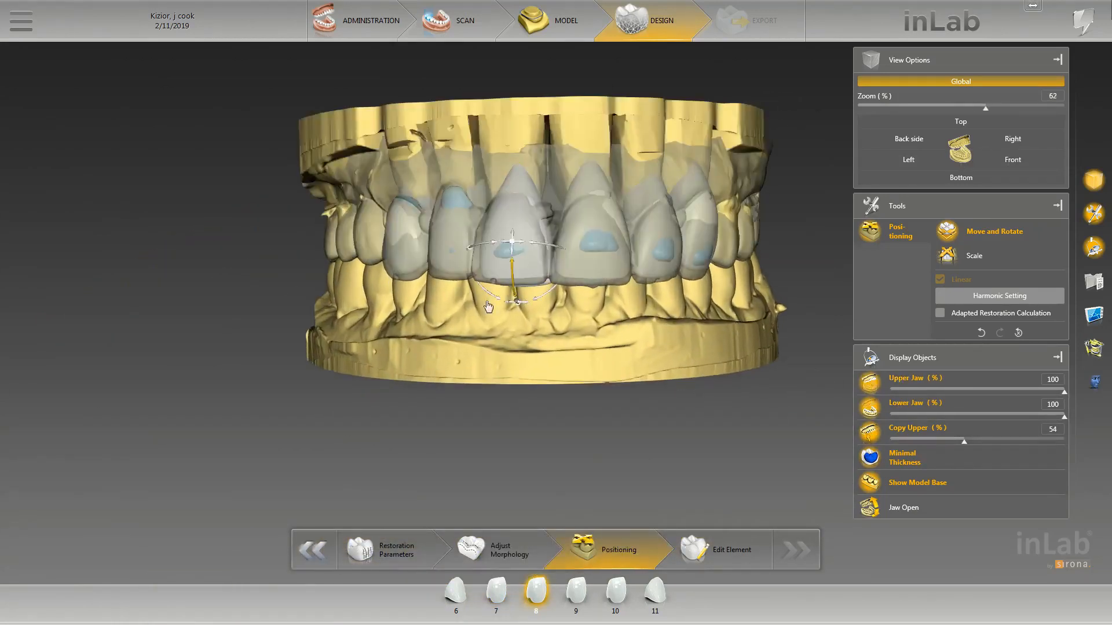
pyautogui.click(428, 250)
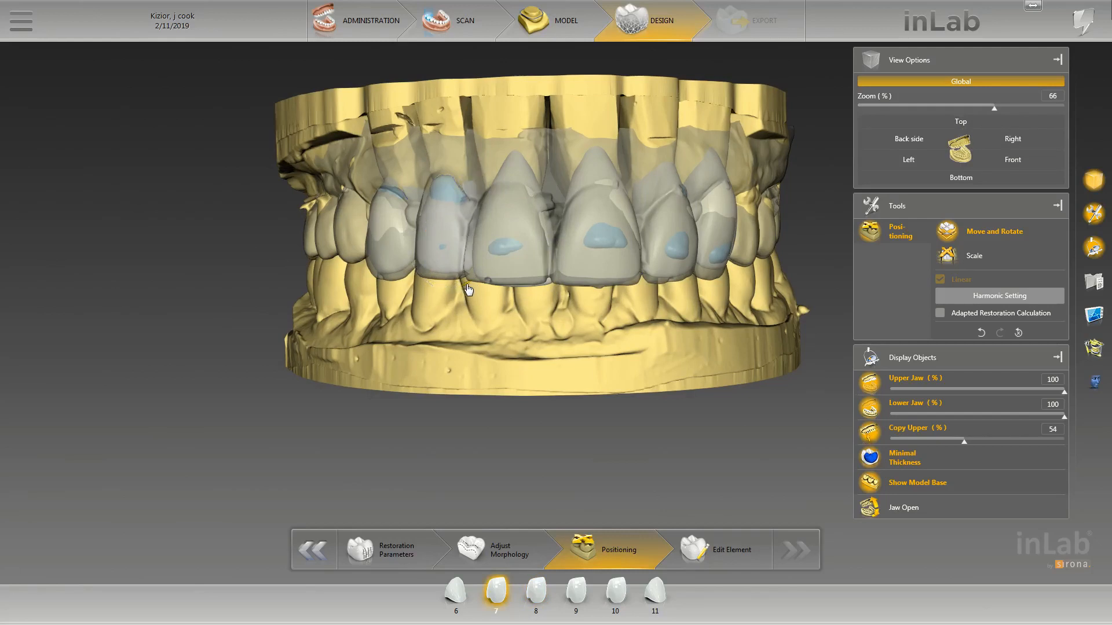
pyautogui.click(870, 433)
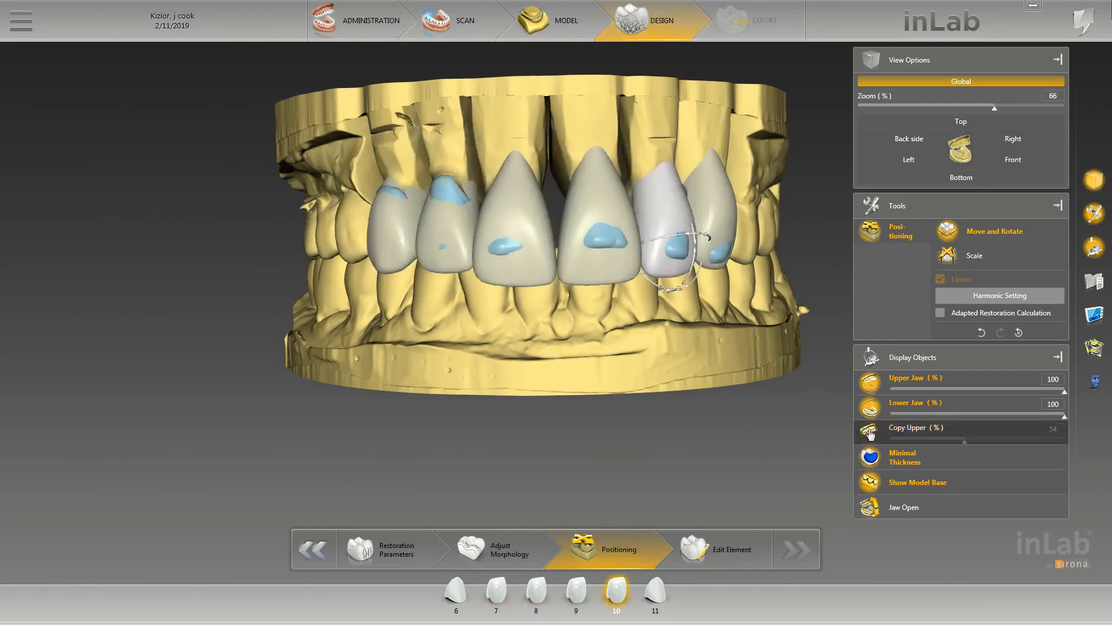
# Refine the placement and angle of tooth 7 with Move and Rotate, working from its facial and biting sides.
pyautogui.rightClick(469, 284)
pyautogui.click(457, 238)
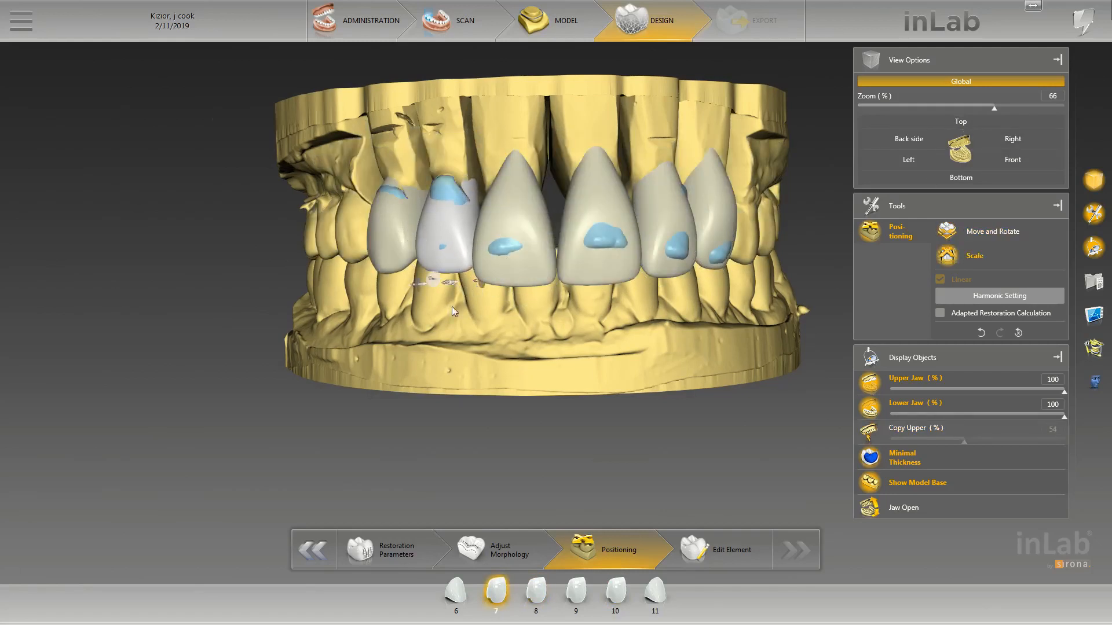
pyautogui.click(443, 276)
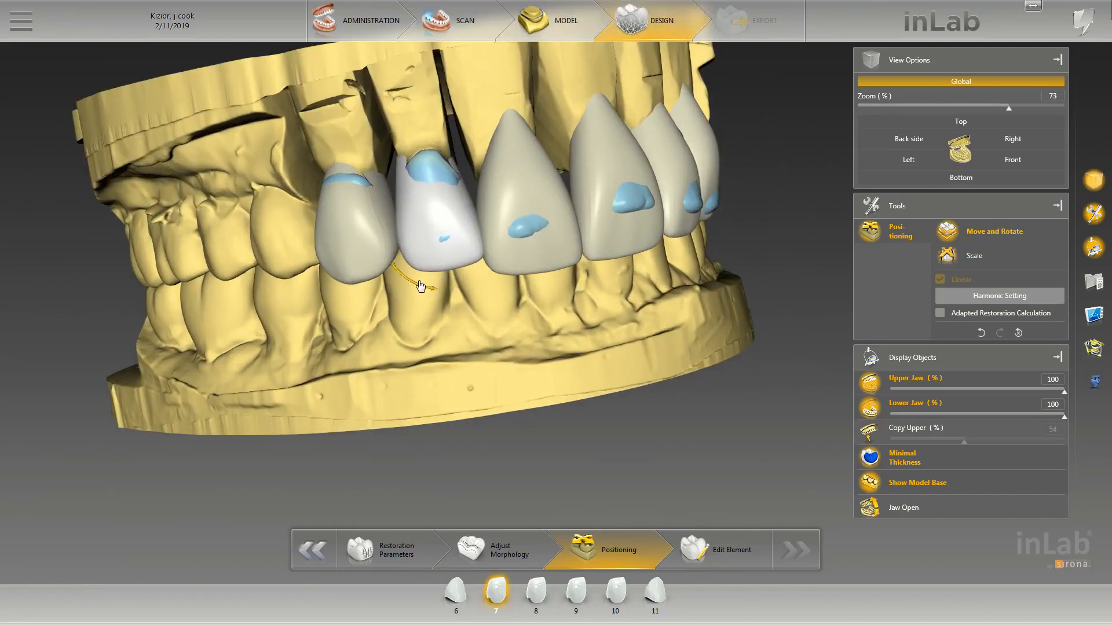
pyautogui.moveTo(421, 287); pyautogui.dragTo(429, 289)
pyautogui.moveTo(425, 330); pyautogui.dragTo(424, 215)
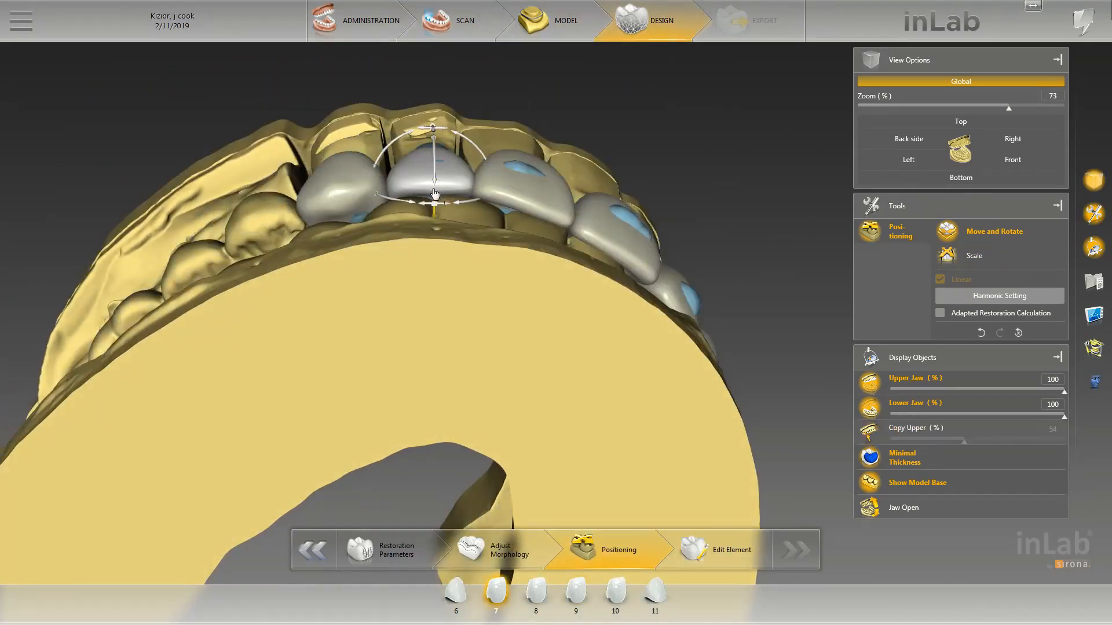
pyautogui.moveTo(389, 142); pyautogui.dragTo(440, 220)
pyautogui.moveTo(494, 259); pyautogui.dragTo(487, 261)
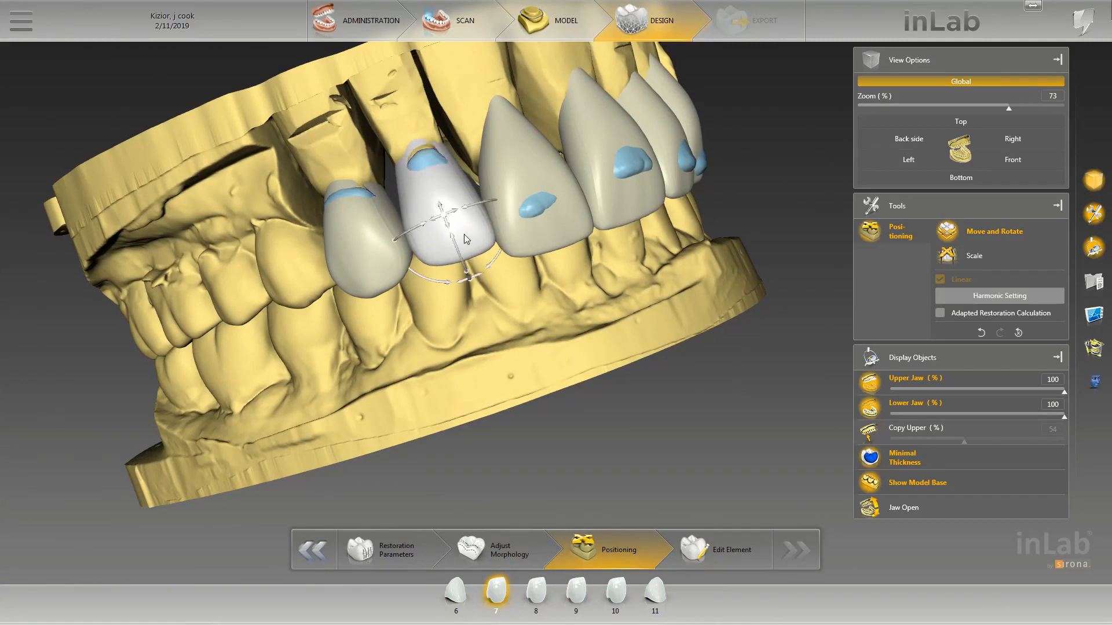
pyautogui.moveTo(487, 325)
pyautogui.mouseDown()
pyautogui.moveTo(539, 162)
pyautogui.moveTo(493, 312)
pyautogui.mouseUp()
# Select tooth 8 and hide the lower jaw to expose the biting side of the restorations.
pyautogui.click(533, 191)
pyautogui.moveTo(602, 313); pyautogui.dragTo(544, 306)
pyautogui.scroll(-3, 545, 307)
pyautogui.moveTo(545, 347); pyautogui.dragTo(544, 209)
pyautogui.click(871, 408)
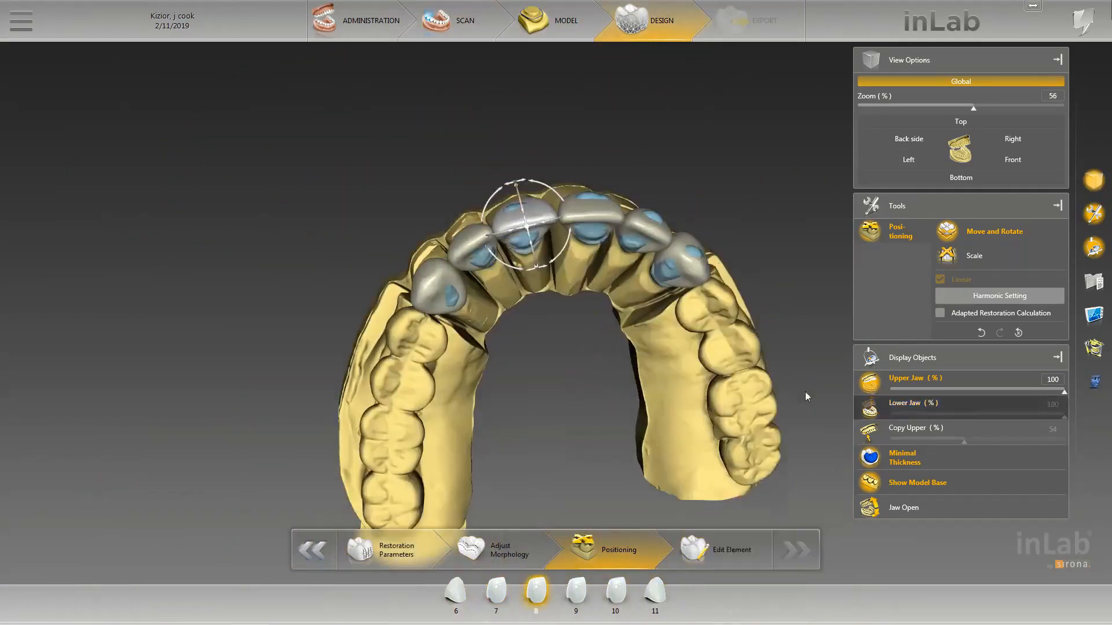
# Select tooth 7 and adjust its size with the Scale tool from the biting side.
pyautogui.click(476, 249)
pyautogui.scroll(1, 476, 249)
pyautogui.click(974, 256)
pyautogui.moveTo(477, 268); pyautogui.dragTo(482, 275)
pyautogui.moveTo(538, 359); pyautogui.dragTo(535, 289)
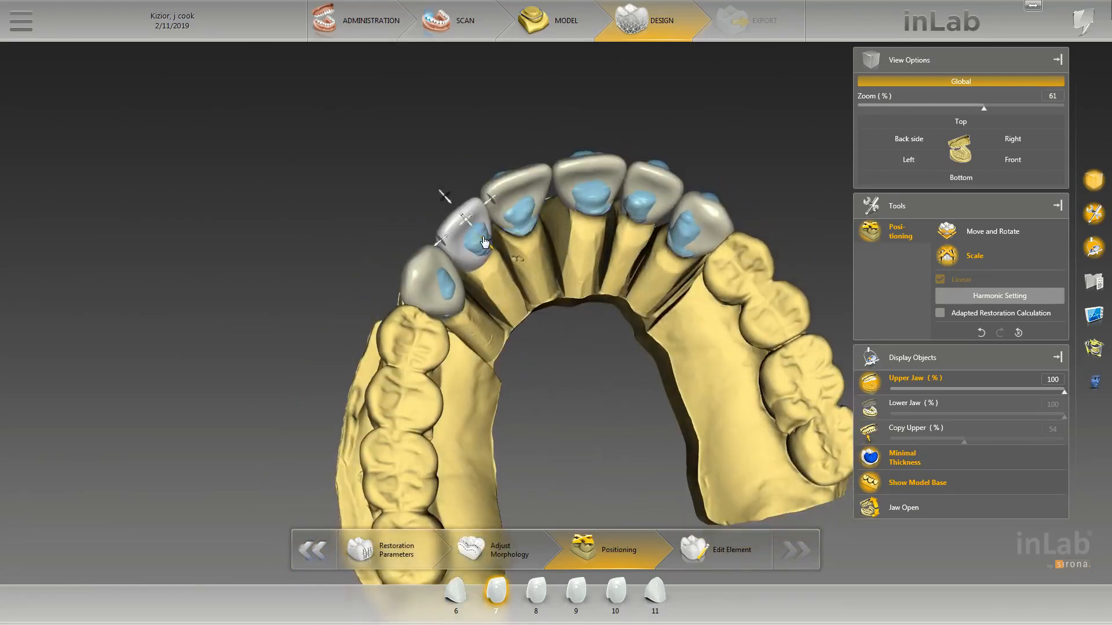
pyautogui.moveTo(485, 242); pyautogui.dragTo(487, 246)
pyautogui.moveTo(425, 164)
pyautogui.mouseDown()
pyautogui.moveTo(431, 255)
pyautogui.moveTo(477, 243)
pyautogui.moveTo(431, 168)
pyautogui.mouseUp()
# Return to Move and Rotate for tooth 7, show the lower jaw and undo the last change.
pyautogui.rightClick(462, 225)
pyautogui.click(490, 228)
pyautogui.click(870, 408)
pyautogui.moveTo(458, 342); pyautogui.dragTo(541, 295)
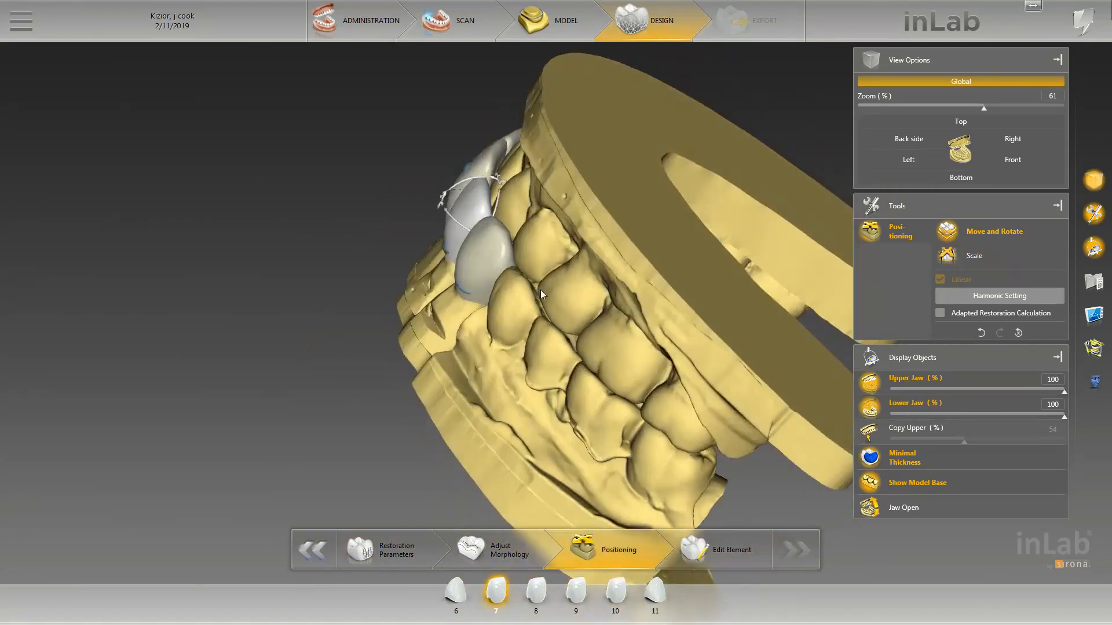
pyautogui.scroll(3, 542, 294)
pyautogui.click(982, 333)
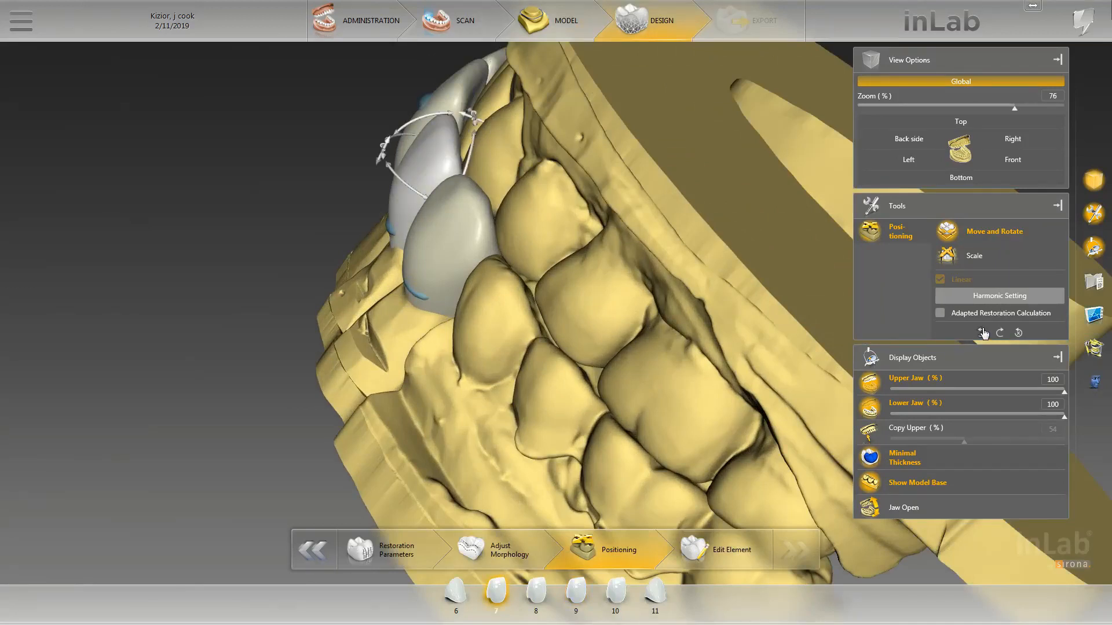
# Reposition tooth 7 with Move and Rotate so its facial surface lines up with the neighbouring teeth.
pyautogui.moveTo(454, 145); pyautogui.dragTo(492, 185)
pyautogui.moveTo(410, 153); pyautogui.dragTo(540, 226)
pyautogui.moveTo(568, 178); pyautogui.dragTo(432, 231)
pyautogui.moveTo(338, 173); pyautogui.dragTo(387, 238)
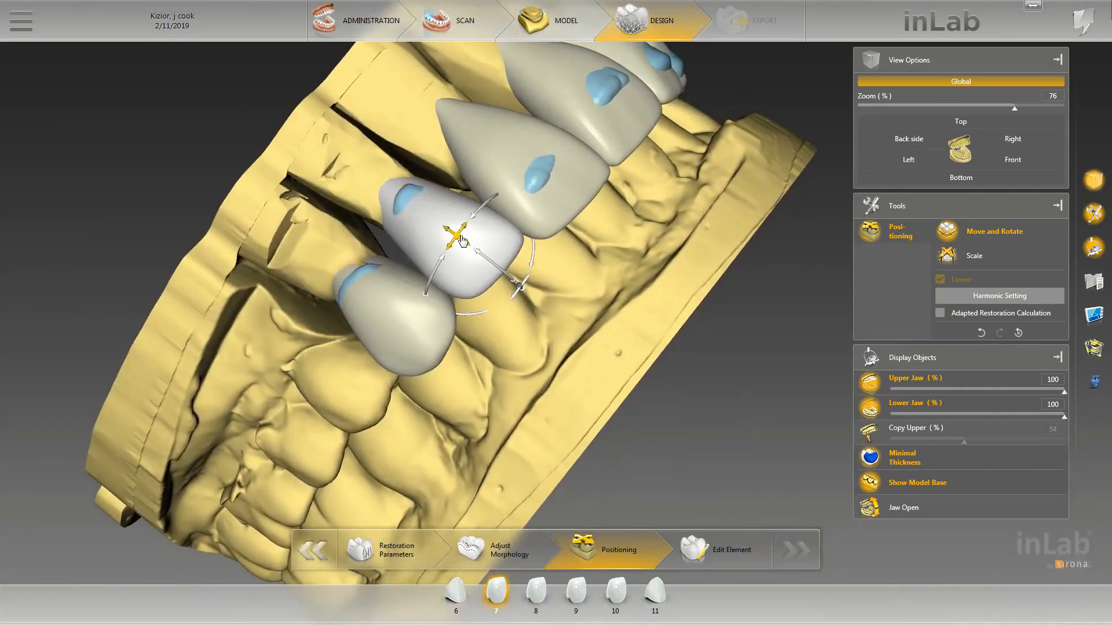
pyautogui.moveTo(457, 238); pyautogui.dragTo(463, 243)
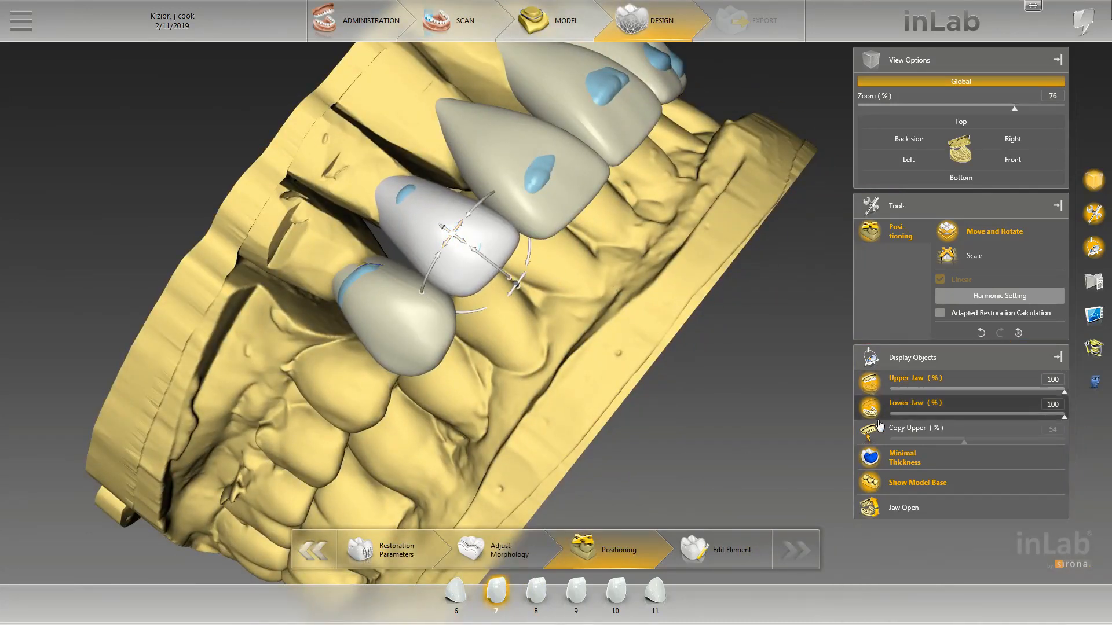
# Show the Copy Upper scan and compare teeth 8 and 9 with it from the biting side, with tooth 8 selected.
pyautogui.click(878, 432)
pyautogui.click(879, 432)
pyautogui.click(543, 191)
pyautogui.moveTo(605, 304); pyautogui.dragTo(501, 162)
pyautogui.click(624, 134)
pyautogui.click(880, 433)
pyautogui.click(505, 151)
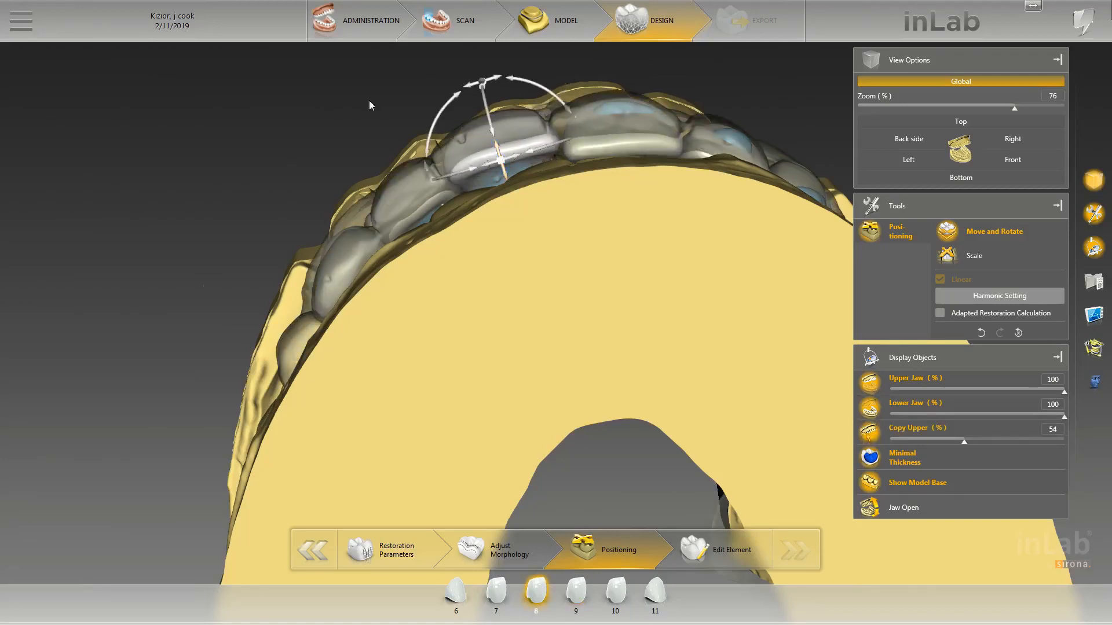
# Hide the Copy Upper scan and adjust the position and tilt of tooth 8 with Move and Rotate.
pyautogui.moveTo(373, 105); pyautogui.dragTo(443, 243)
pyautogui.moveTo(594, 167); pyautogui.dragTo(600, 176)
pyautogui.click(877, 432)
pyautogui.moveTo(736, 324); pyautogui.dragTo(710, 306)
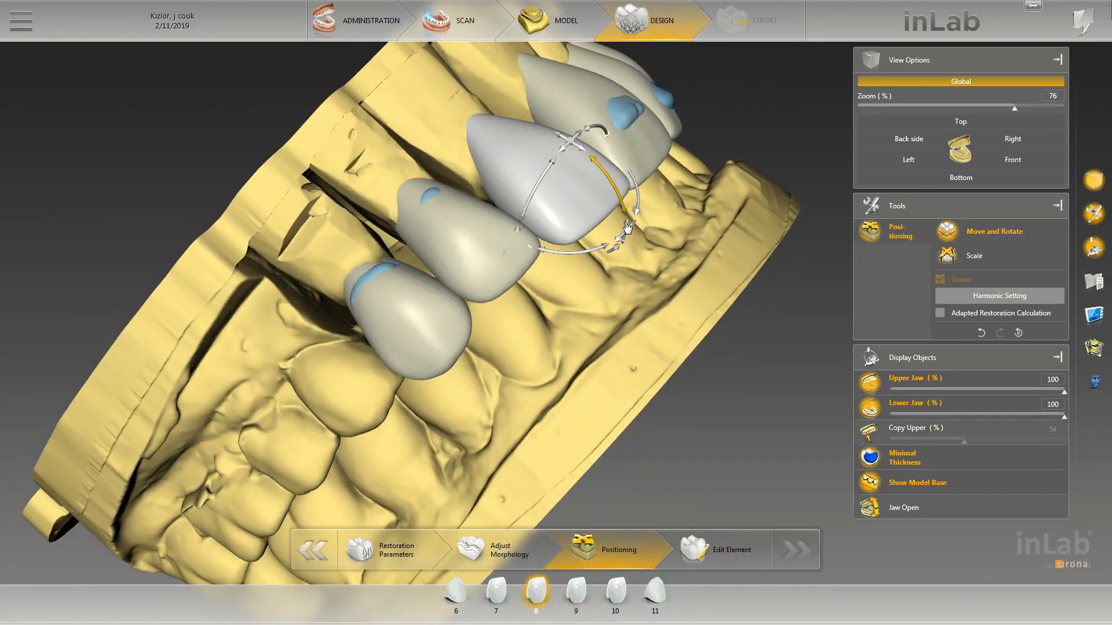
pyautogui.moveTo(626, 231); pyautogui.dragTo(617, 234)
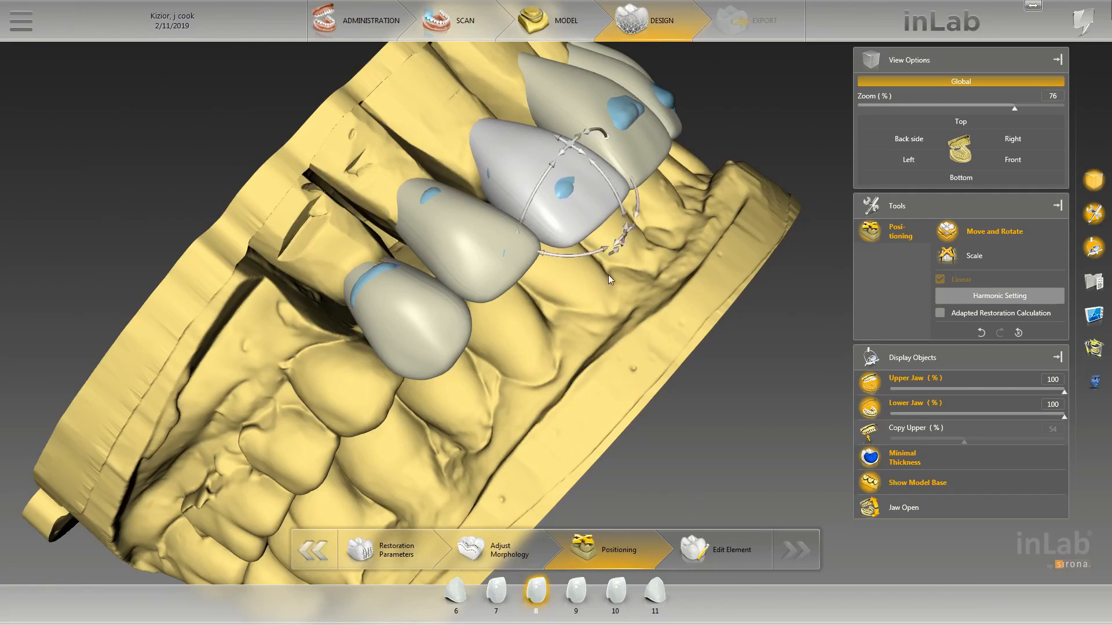
pyautogui.moveTo(608, 275); pyautogui.dragTo(531, 198)
# Select tooth 9 and adjust its position and tilt to align it with tooth 8.
pyautogui.click(615, 117)
pyautogui.moveTo(643, 127); pyautogui.dragTo(640, 149)
pyautogui.moveTo(601, 123); pyautogui.dragTo(604, 119)
pyautogui.moveTo(610, 165); pyautogui.dragTo(610, 154)
pyautogui.moveTo(626, 144); pyautogui.dragTo(736, 237)
pyautogui.moveTo(693, 185); pyautogui.dragTo(696, 184)
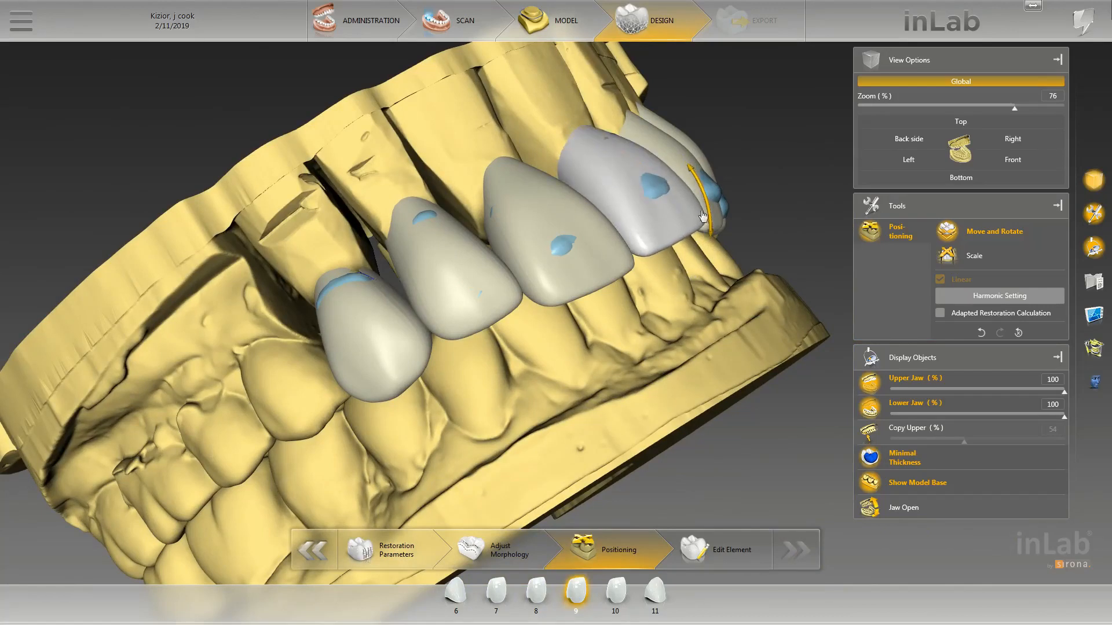
# Fine-tune the position and rotation of tooth 9 from the front.
pyautogui.scroll(-3, 485, 311)
pyautogui.moveTo(666, 278); pyautogui.dragTo(619, 341)
pyautogui.scroll(2, 620, 342)
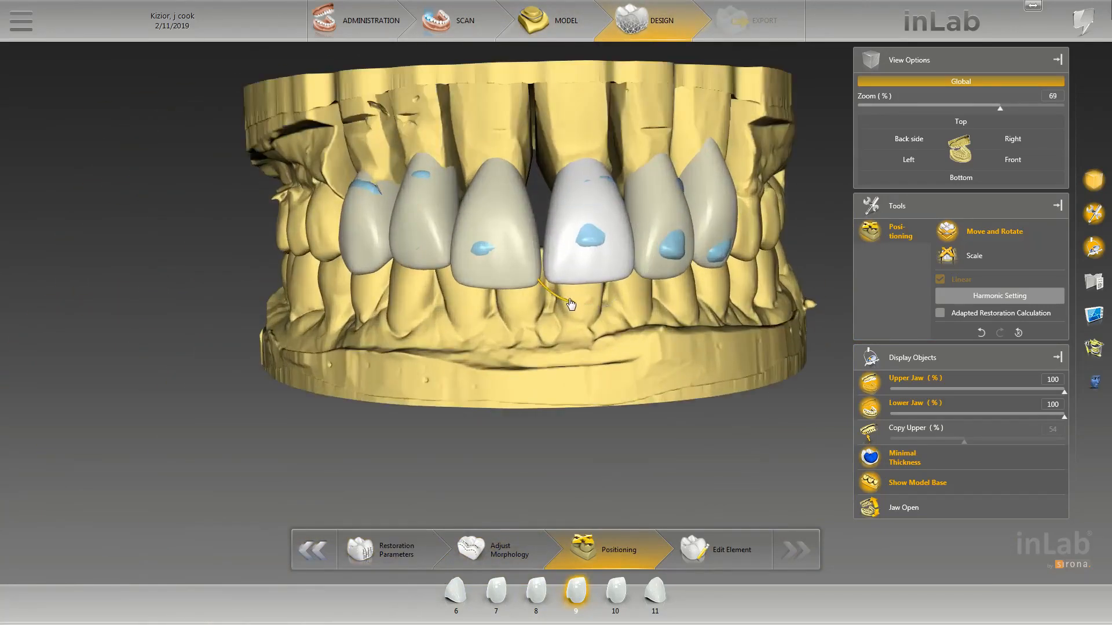
pyautogui.moveTo(589, 227); pyautogui.dragTo(591, 227)
pyautogui.moveTo(562, 300); pyautogui.dragTo(563, 300)
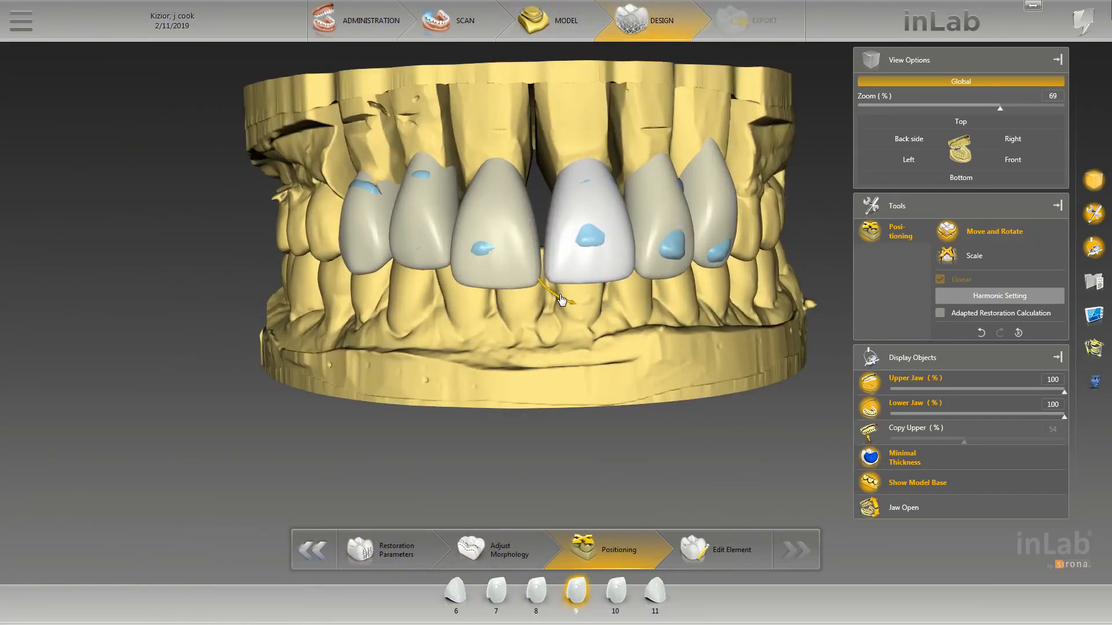
# Refine the alignment of teeth 8 and 7 from the biting side and select tooth 9 from the front.
pyautogui.click(486, 249)
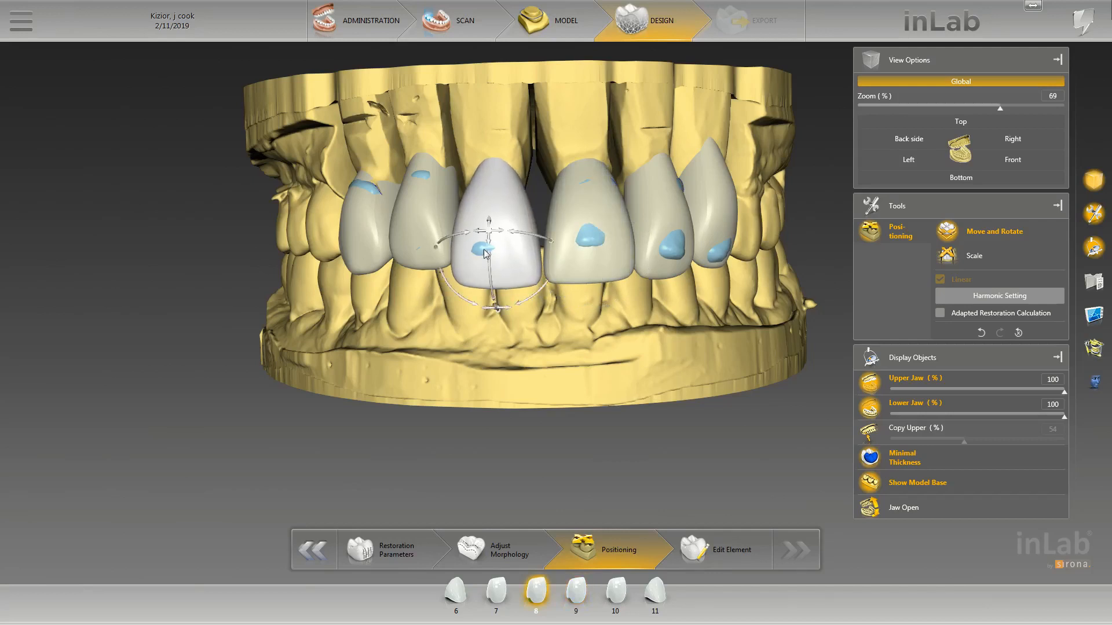
pyautogui.moveTo(487, 241); pyautogui.dragTo(484, 163)
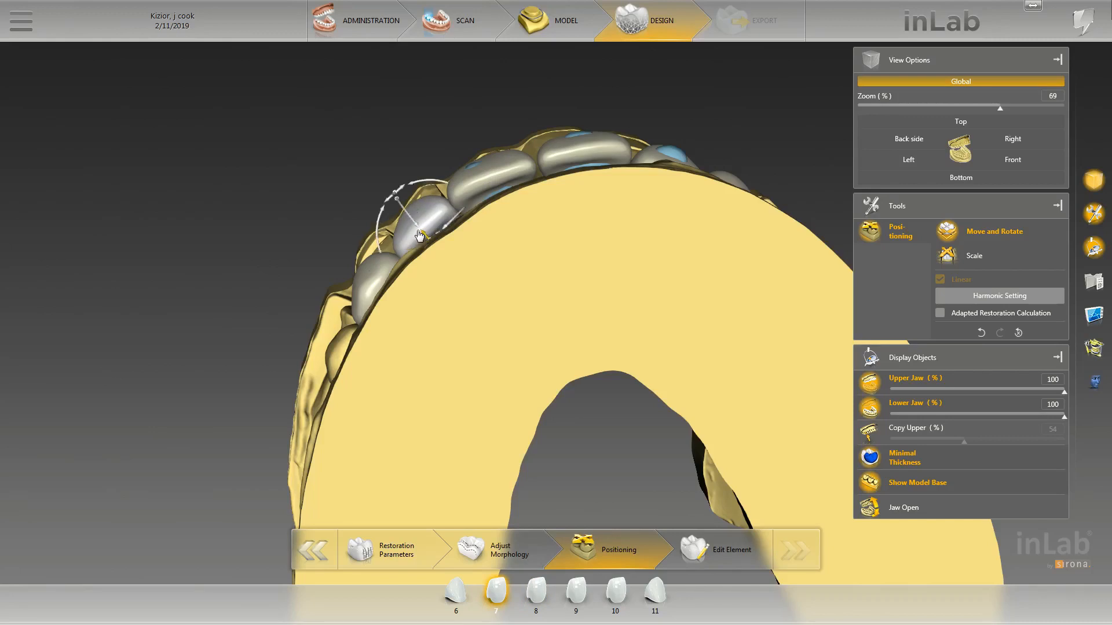
pyautogui.moveTo(492, 231); pyautogui.dragTo(567, 324)
pyautogui.click(646, 223)
pyautogui.moveTo(564, 224); pyautogui.dragTo(596, 284)
pyautogui.click(600, 281)
pyautogui.scroll(-2, 600, 284)
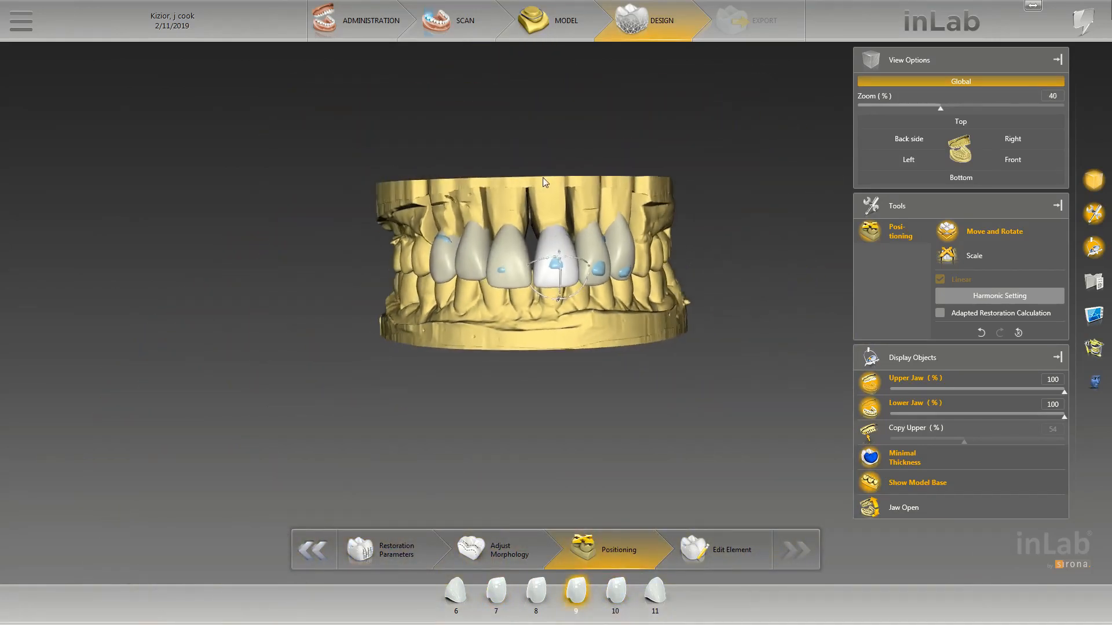
# Show the Copy Upper scan, select tooth 8 and overlay the grid to examine the restorations' symmetry from the front.
pyautogui.click(870, 444)
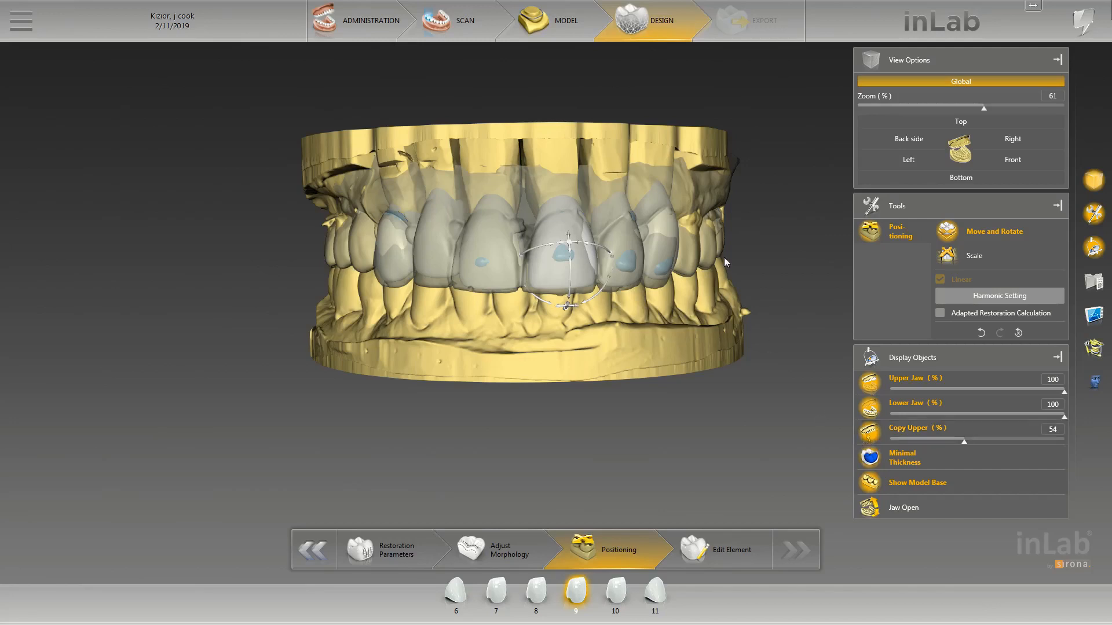
pyautogui.click(475, 262)
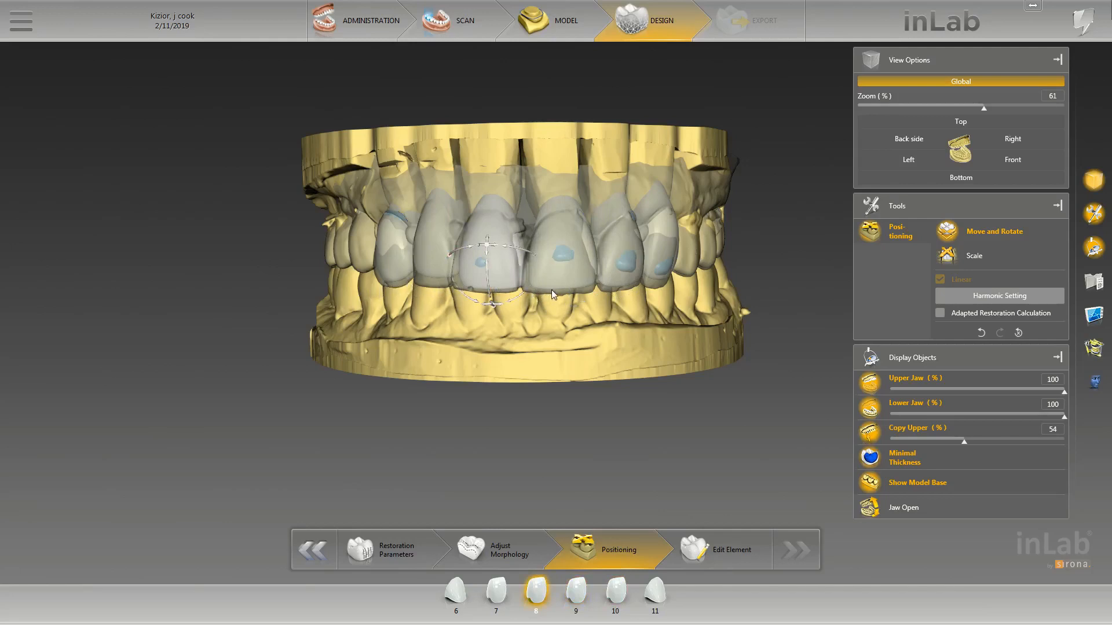
pyautogui.click(677, 266)
pyautogui.hotkey('ctrl', 'g')
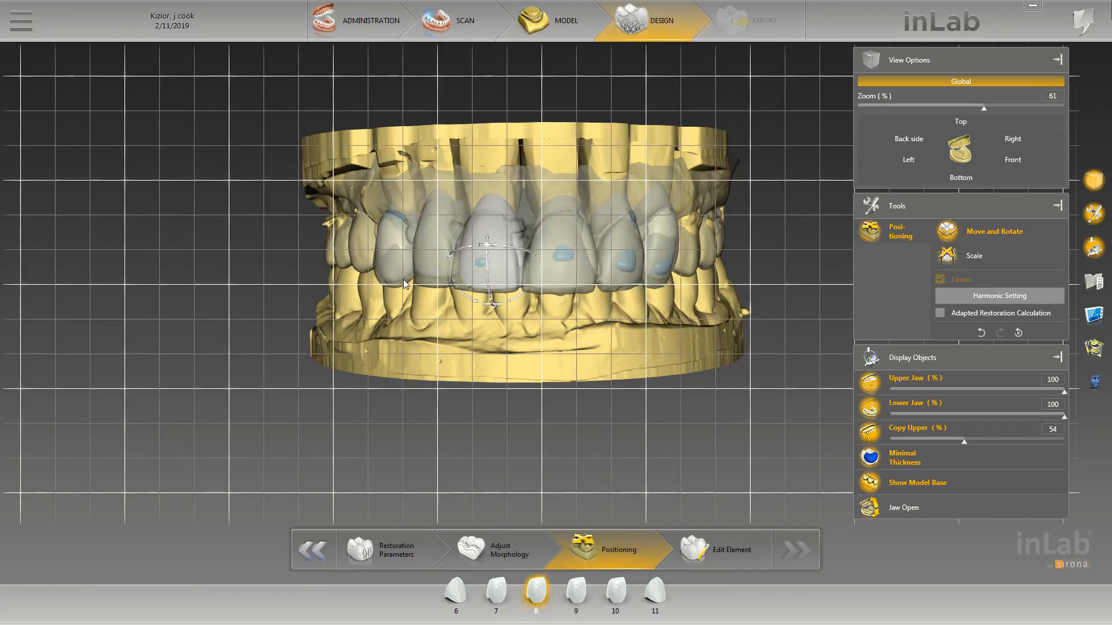
# Hide the grid and the Copy Upper scan, and adjust the vertical position of tooth 7.
pyautogui.hotkey('ctrl', 'g')
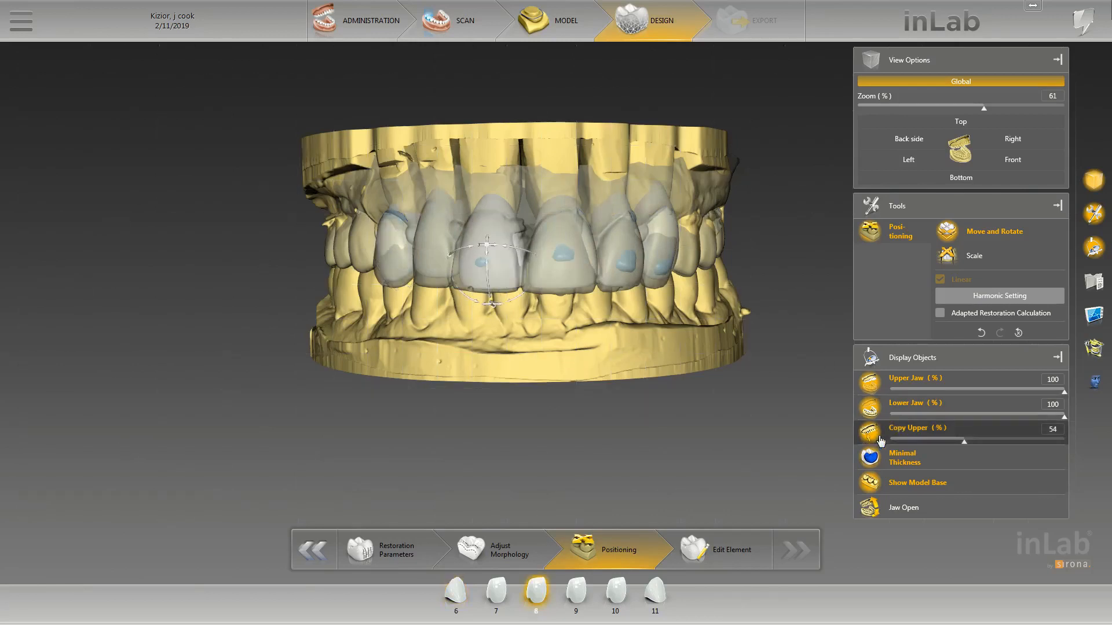
pyautogui.click(880, 441)
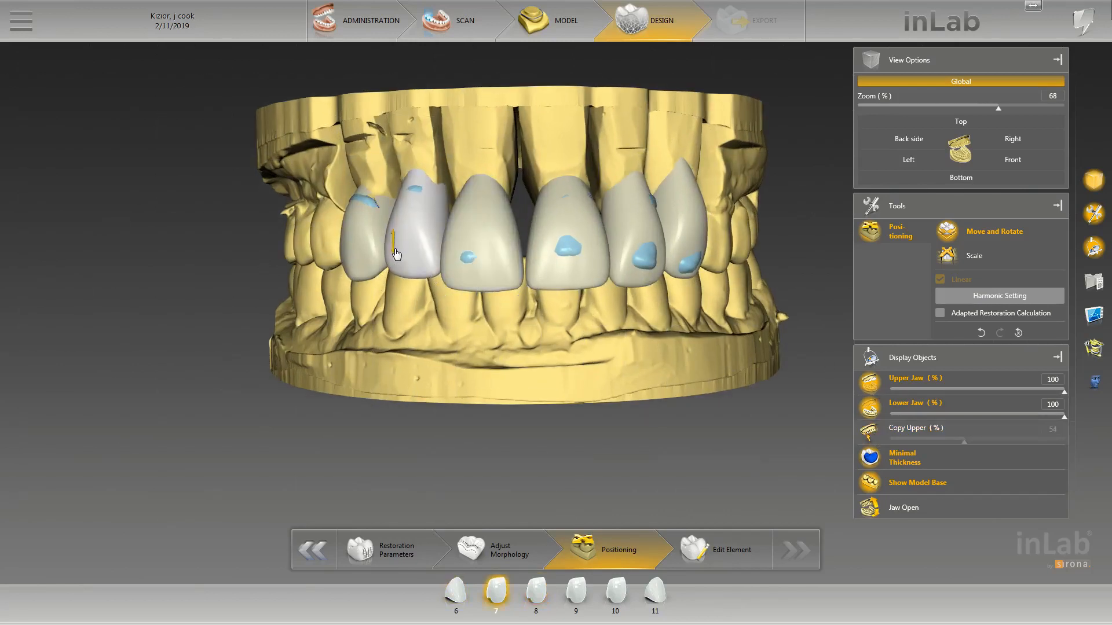
pyautogui.click(394, 255)
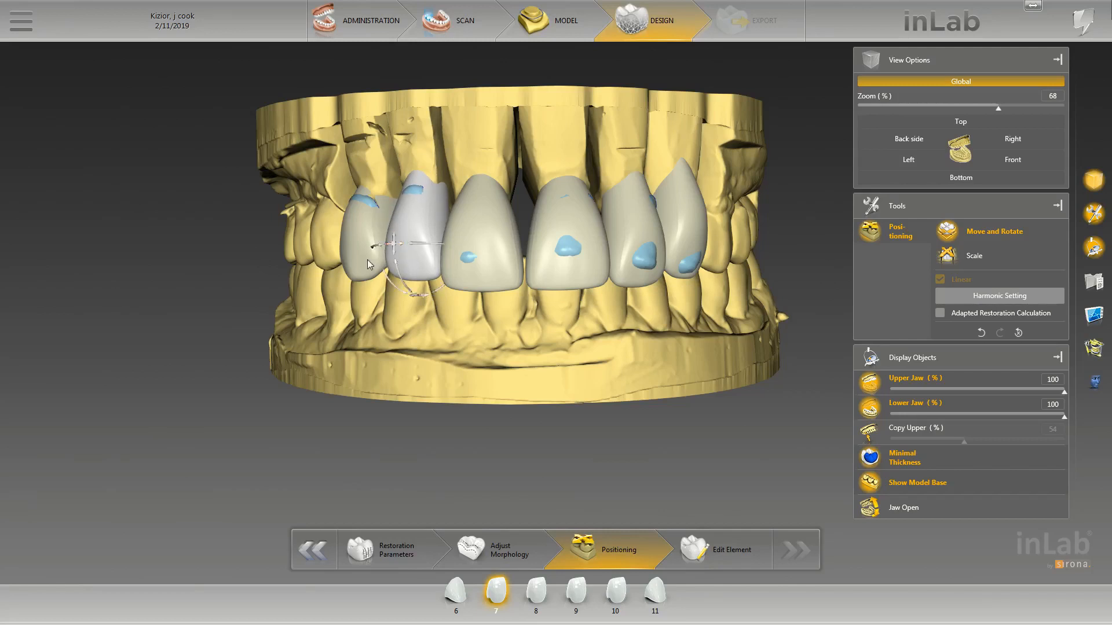
# Select tooth 10 and adjust its facial position from the biting side.
pyautogui.click(639, 255)
pyautogui.moveTo(747, 445); pyautogui.dragTo(641, 223)
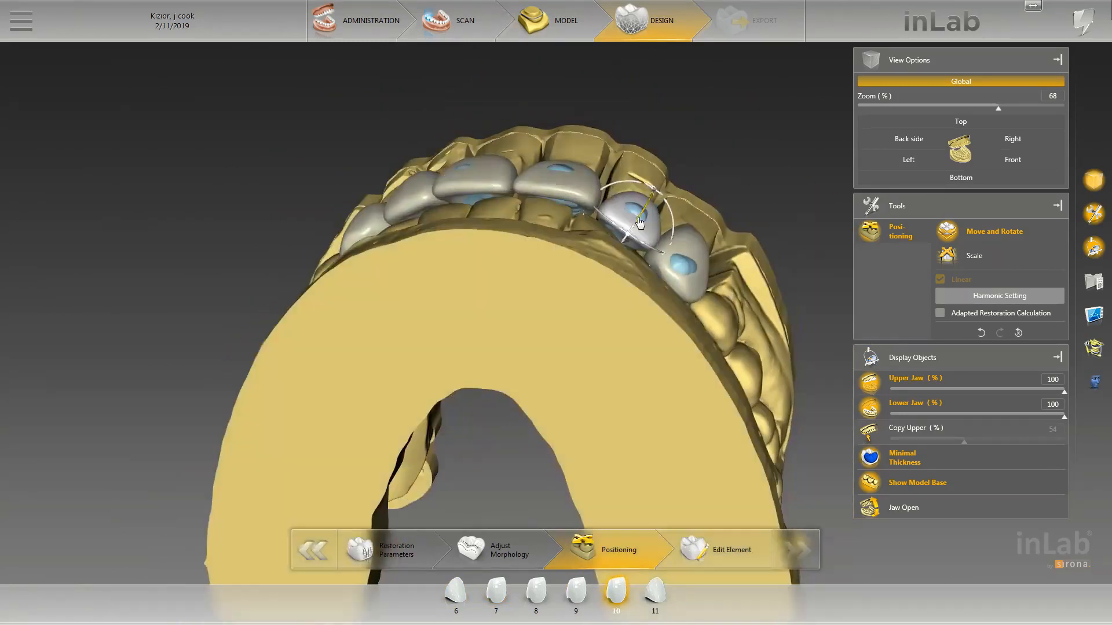
pyautogui.moveTo(640, 223); pyautogui.dragTo(664, 219)
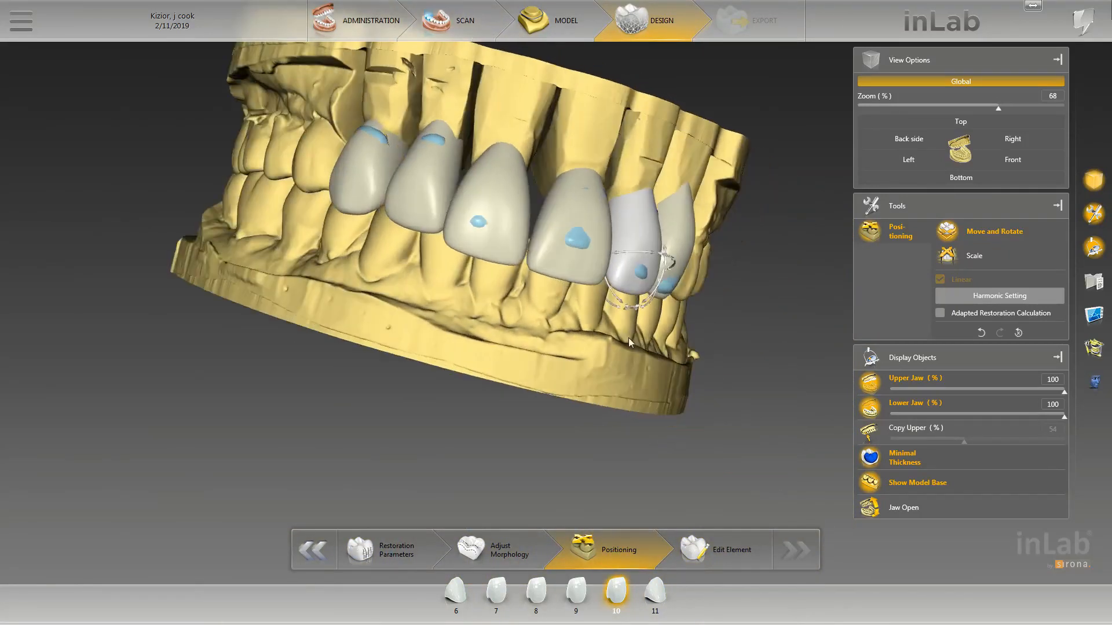
# Fine-tune the position and rotation of tooth 10 in the standard front view.
pyautogui.click(1017, 145)
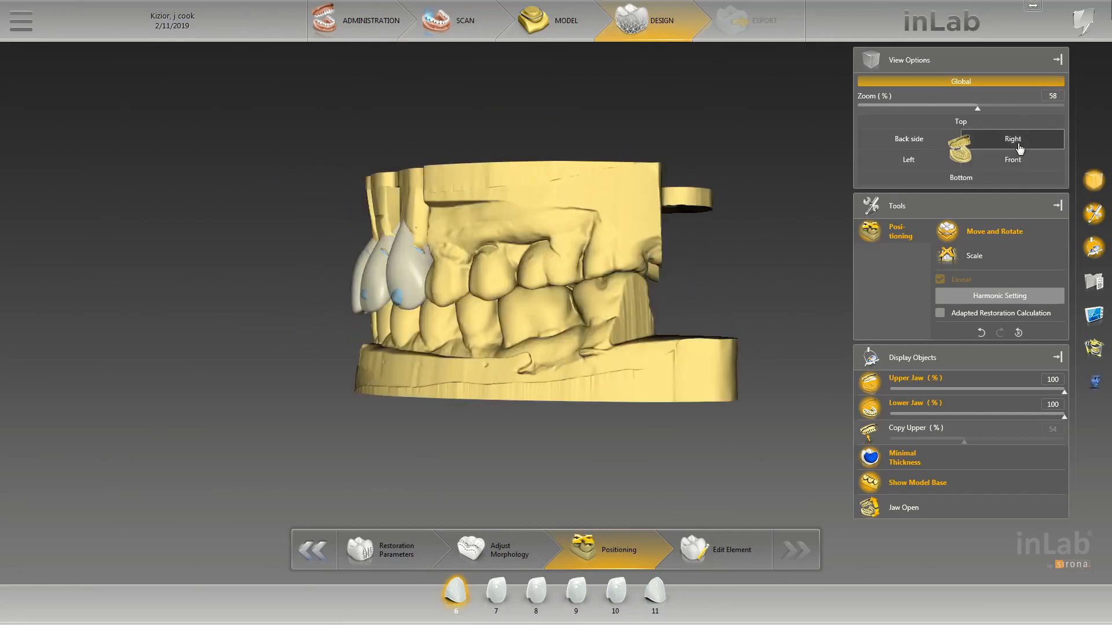
pyautogui.click(1016, 157)
pyautogui.click(559, 263)
pyautogui.moveTo(521, 219); pyautogui.dragTo(526, 222)
pyautogui.click(618, 290)
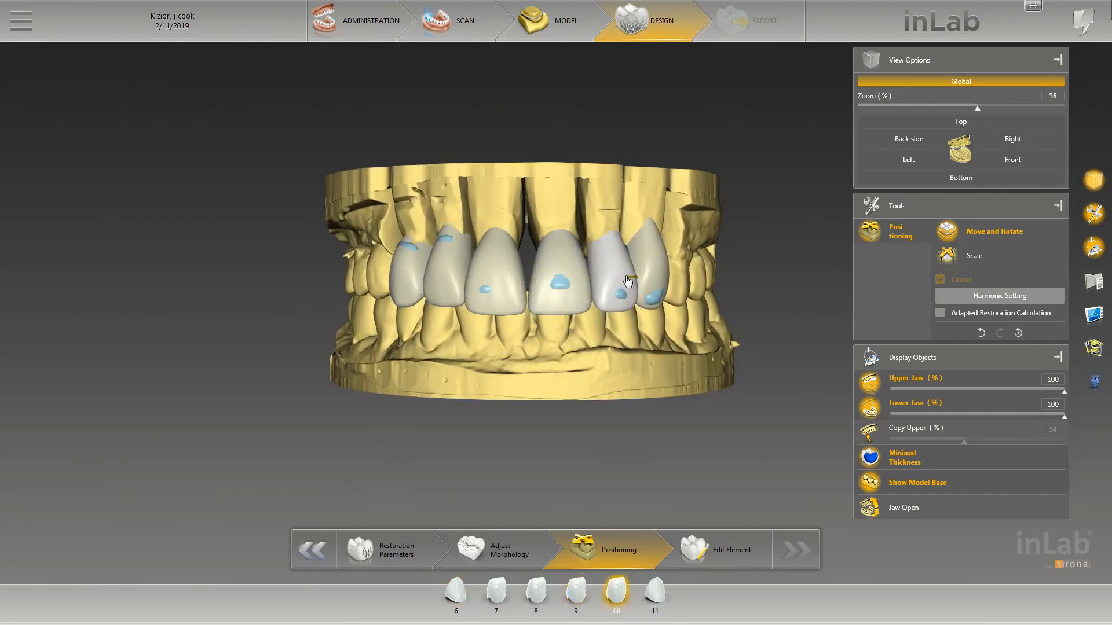
pyautogui.moveTo(627, 279); pyautogui.dragTo(624, 280)
pyautogui.moveTo(612, 321); pyautogui.dragTo(606, 322)
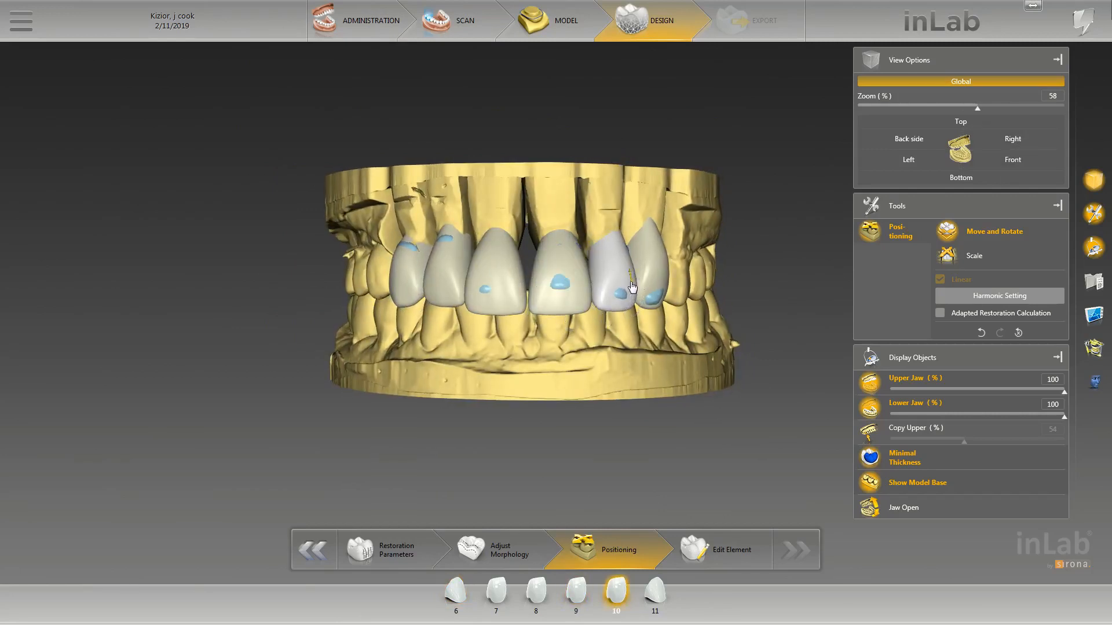
# Fine-tune the alignment of teeth 8, 9 and 10 along the arch from the biting side of the model.
pyautogui.moveTo(587, 359); pyautogui.dragTo(582, 276)
pyautogui.click(508, 220)
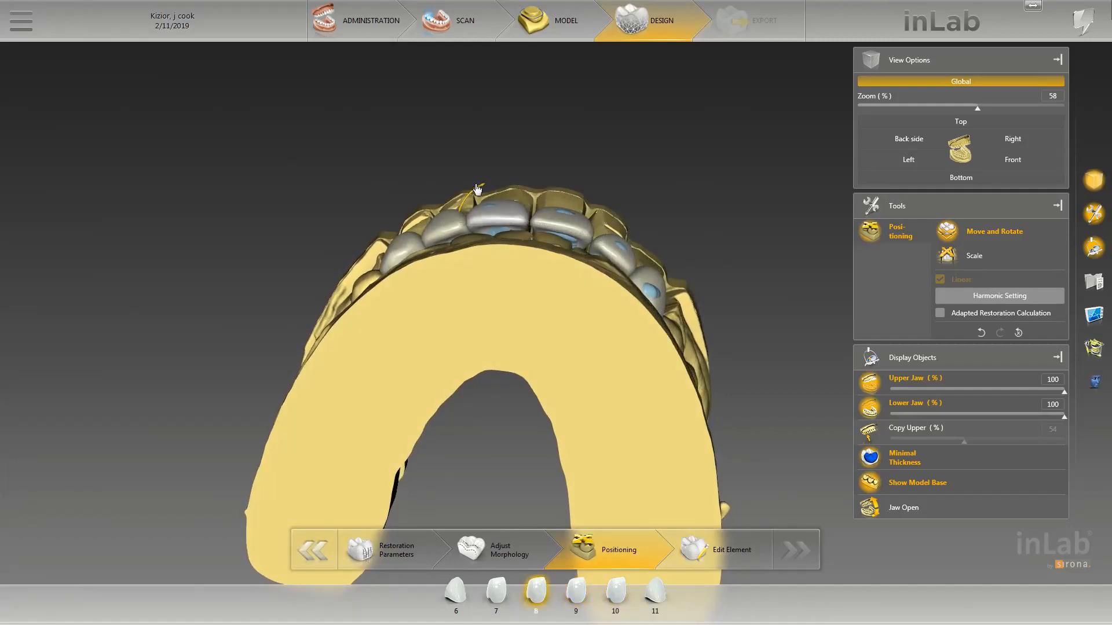
pyautogui.click(945, 181)
pyautogui.moveTo(802, 217); pyautogui.dragTo(749, 217)
pyautogui.scroll(2, 752, 225)
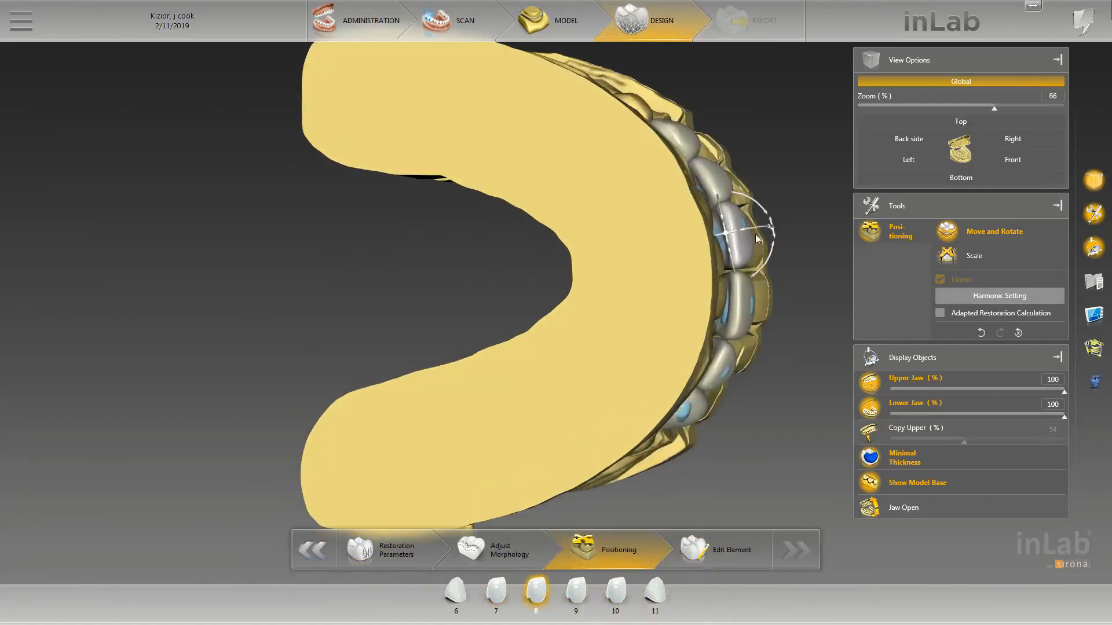
pyautogui.click(747, 295)
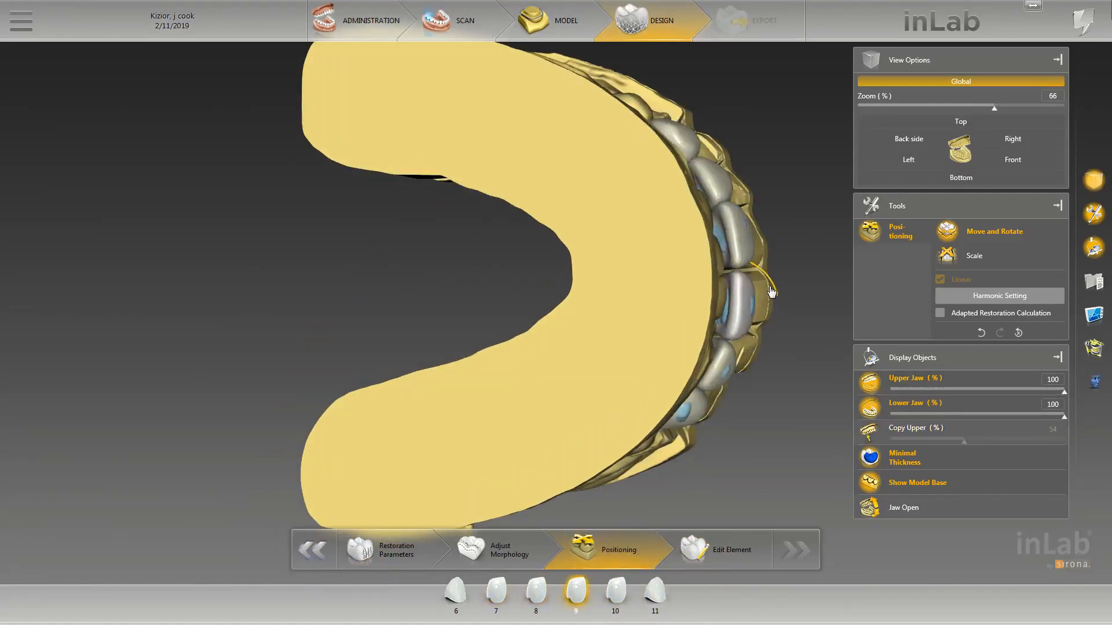
pyautogui.click(724, 378)
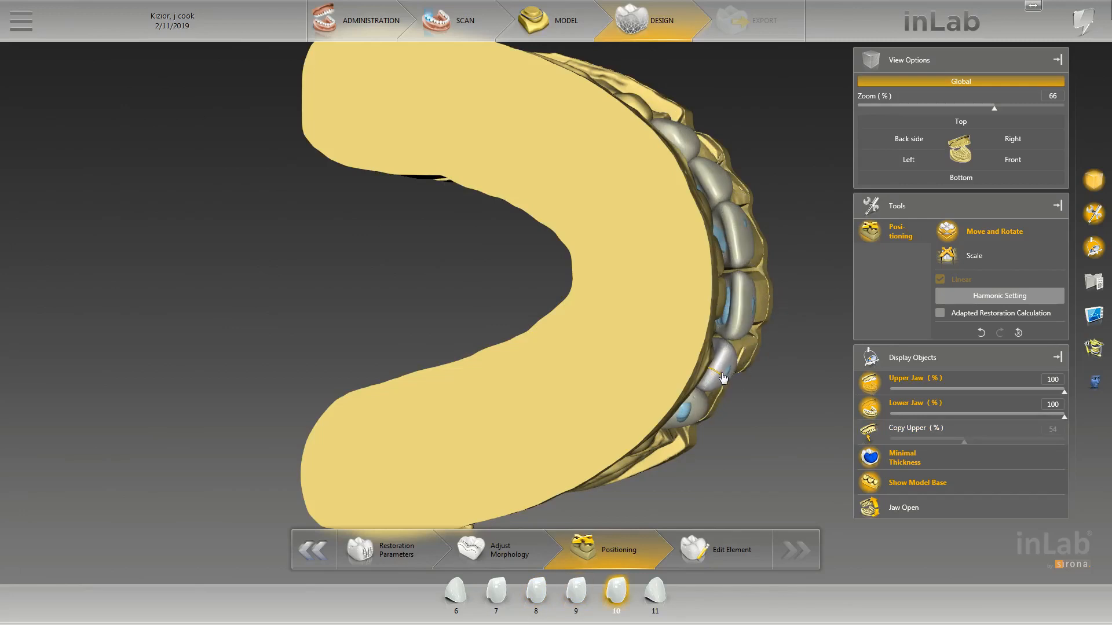
# Hide the lower jaw and adjust the position and rotation of tooth 11 from the biting side.
pyautogui.moveTo(770, 370); pyautogui.dragTo(635, 345)
pyautogui.moveTo(675, 402); pyautogui.dragTo(721, 413)
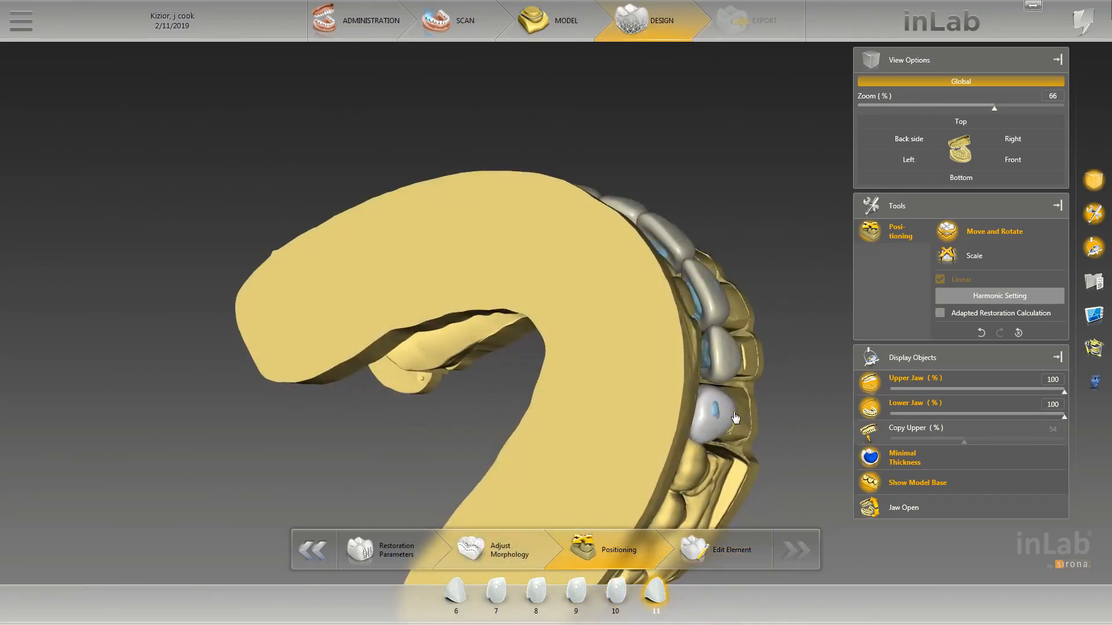
pyautogui.click(869, 407)
pyautogui.moveTo(837, 401); pyautogui.dragTo(796, 399)
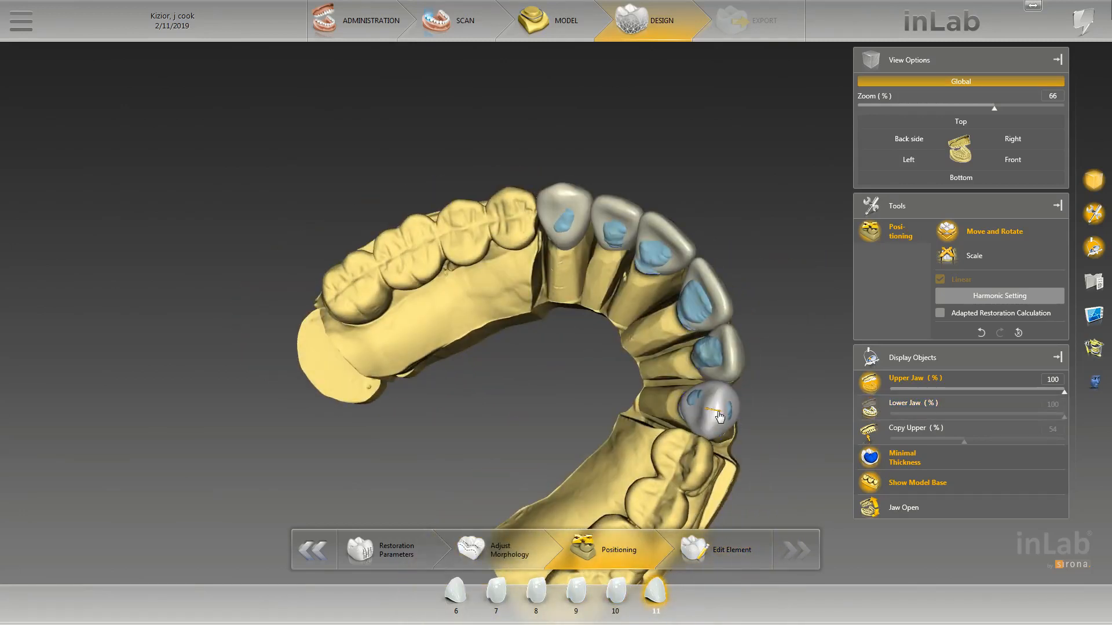
pyautogui.moveTo(731, 415); pyautogui.dragTo(666, 400)
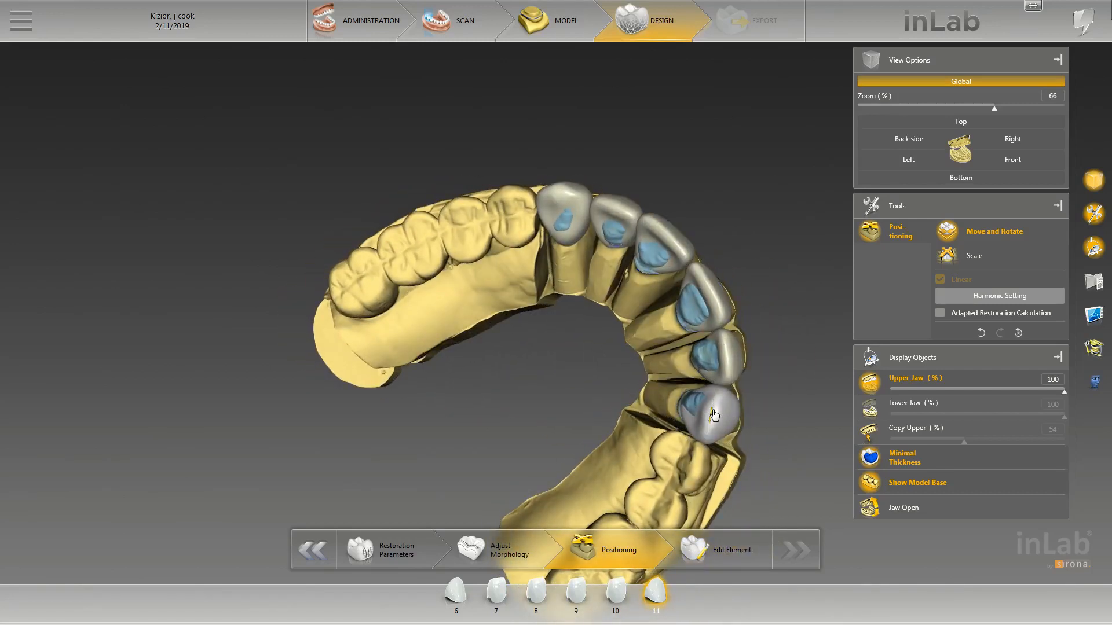
pyautogui.moveTo(759, 429); pyautogui.dragTo(686, 444)
# Lower tooth 6 slightly in the standard front view, using the grid to compare it with the opposite side.
pyautogui.click(1017, 158)
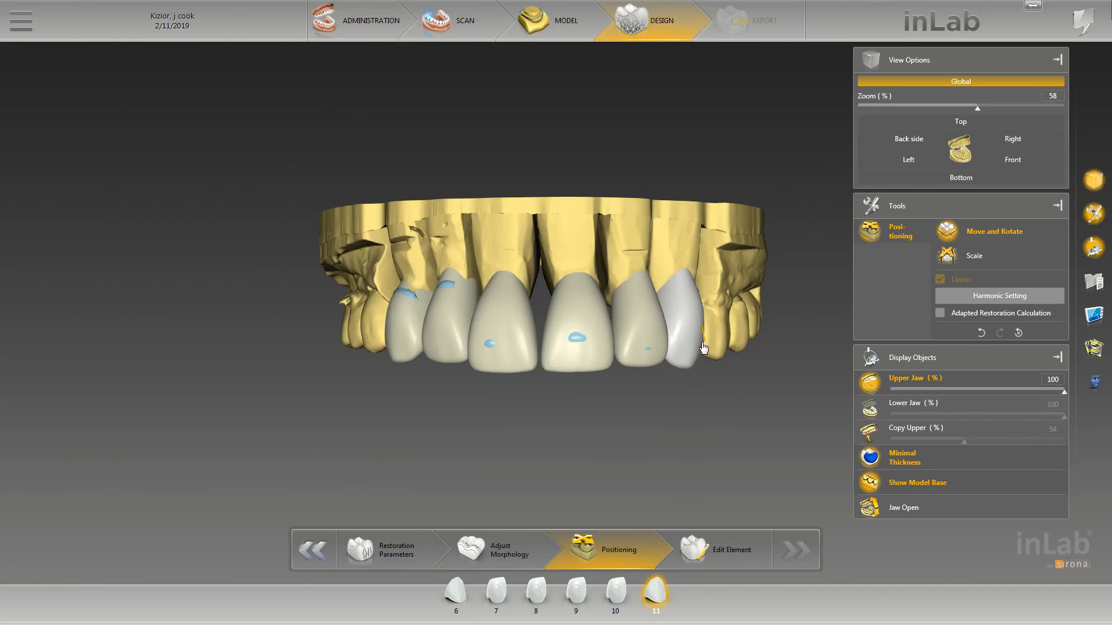
pyautogui.click(386, 347)
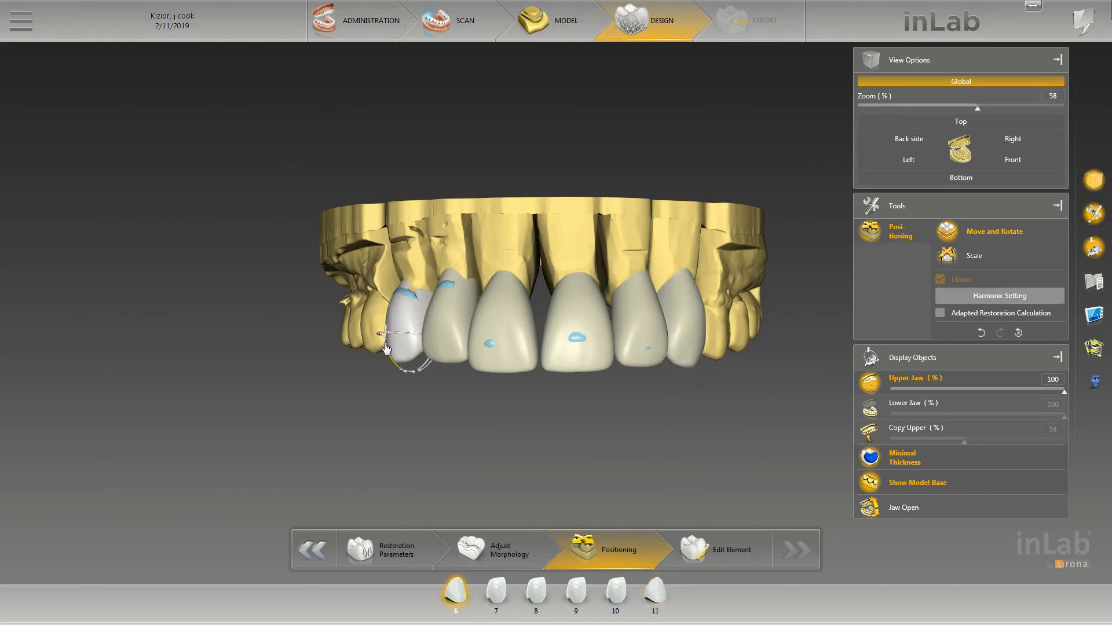
pyautogui.moveTo(385, 345); pyautogui.dragTo(387, 351)
pyautogui.click(578, 354)
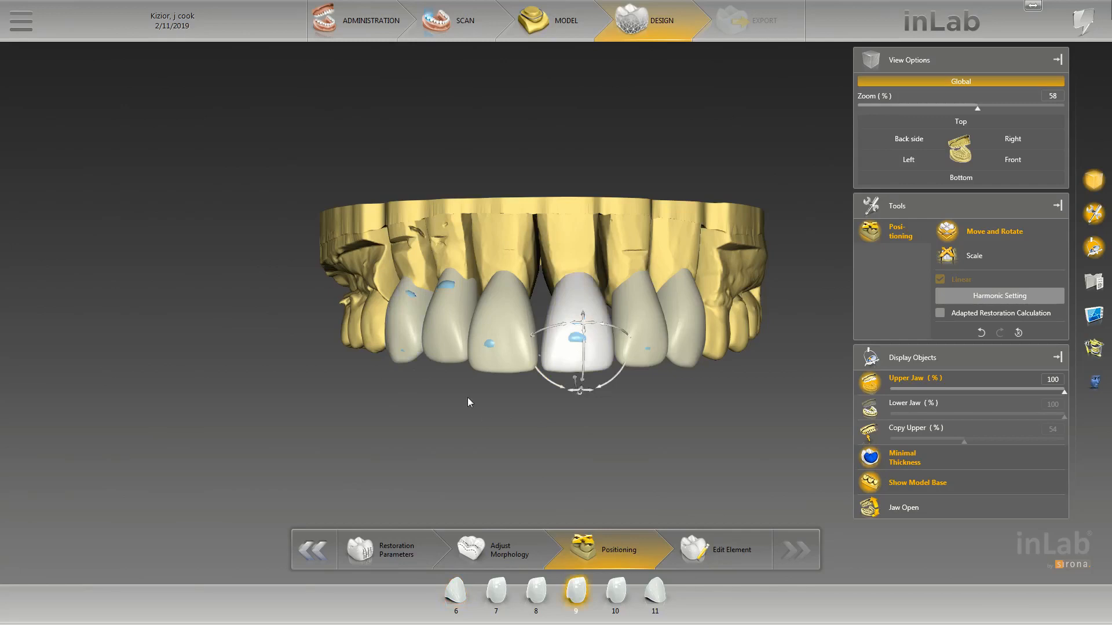
pyautogui.click(386, 335)
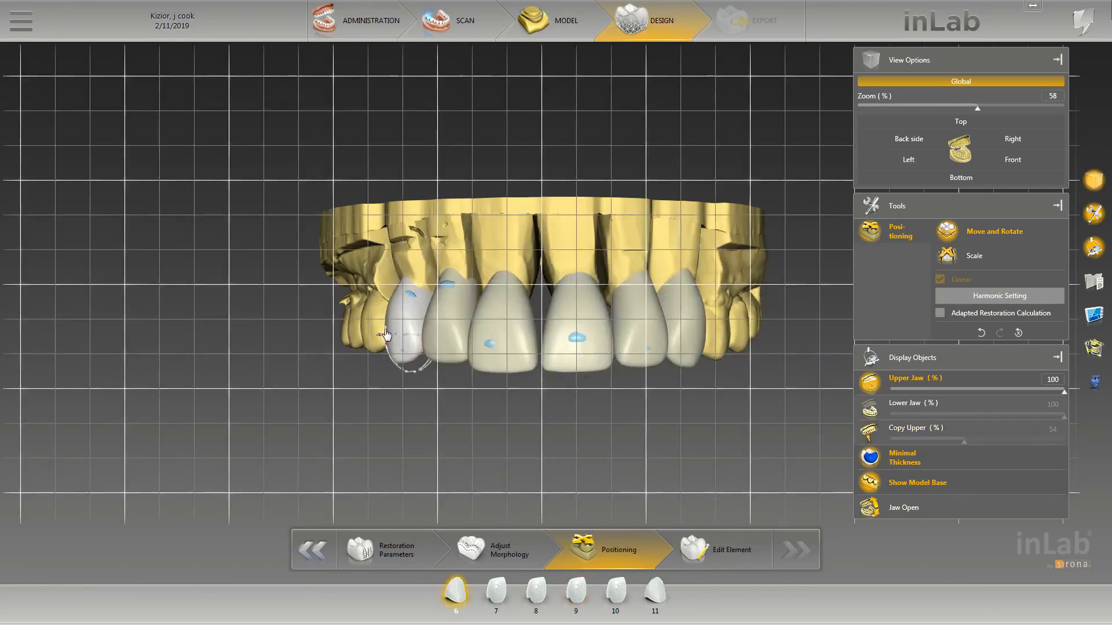
pyautogui.moveTo(384, 351); pyautogui.dragTo(385, 354)
pyautogui.click(345, 403)
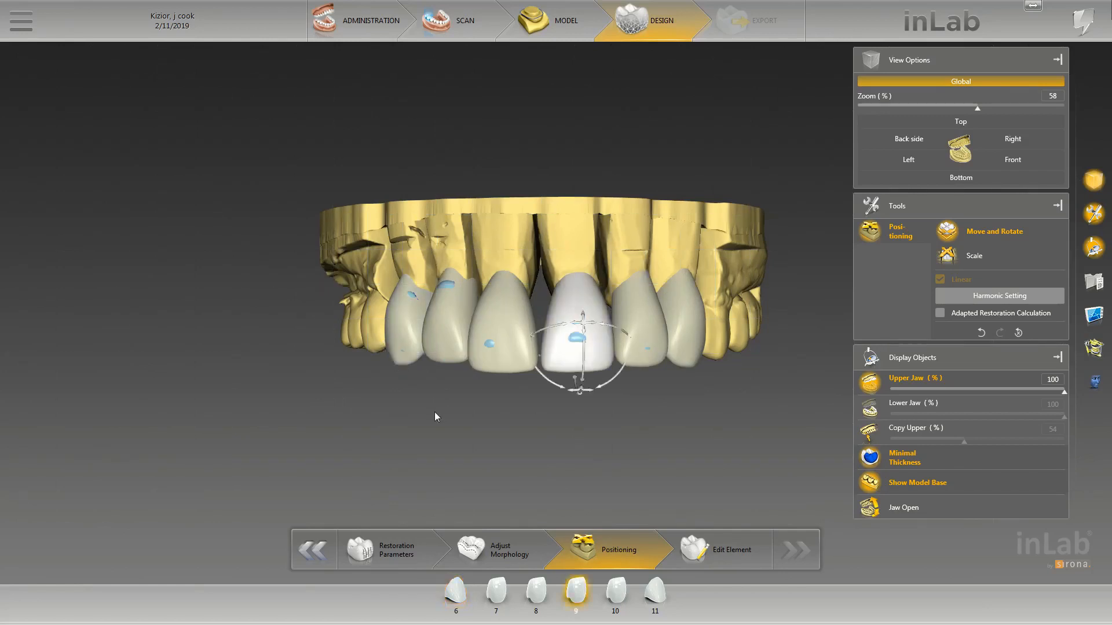
pyautogui.click(391, 327)
# Show the lower jaw and temporarily hide the upper jaw to examine the lower arch on its own.
pyautogui.click(875, 408)
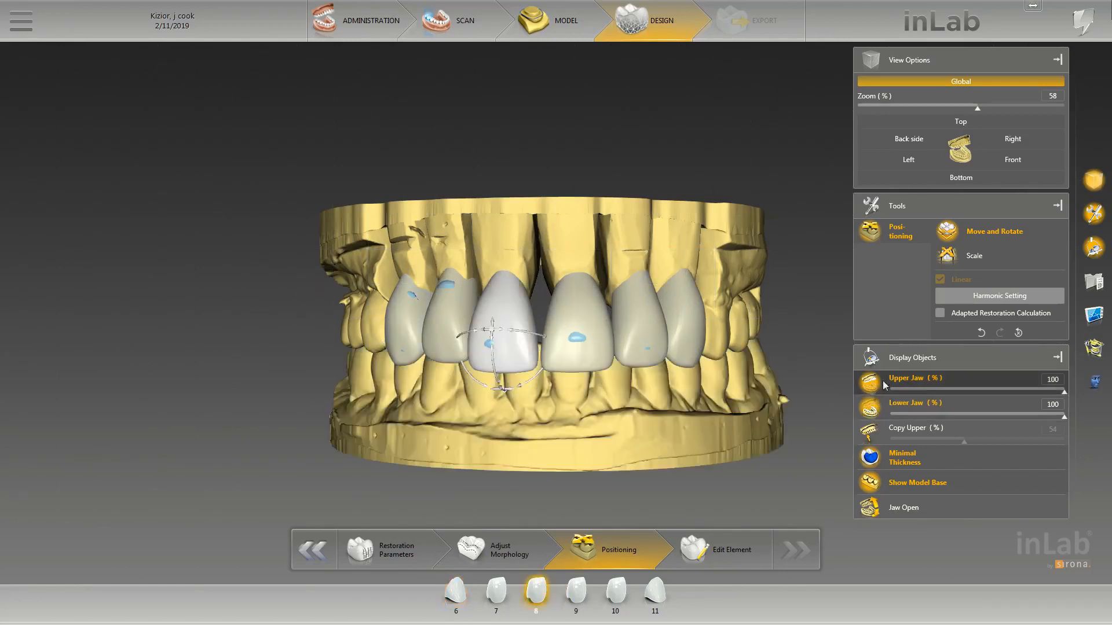
pyautogui.click(876, 386)
pyautogui.click(876, 386)
pyautogui.click(877, 386)
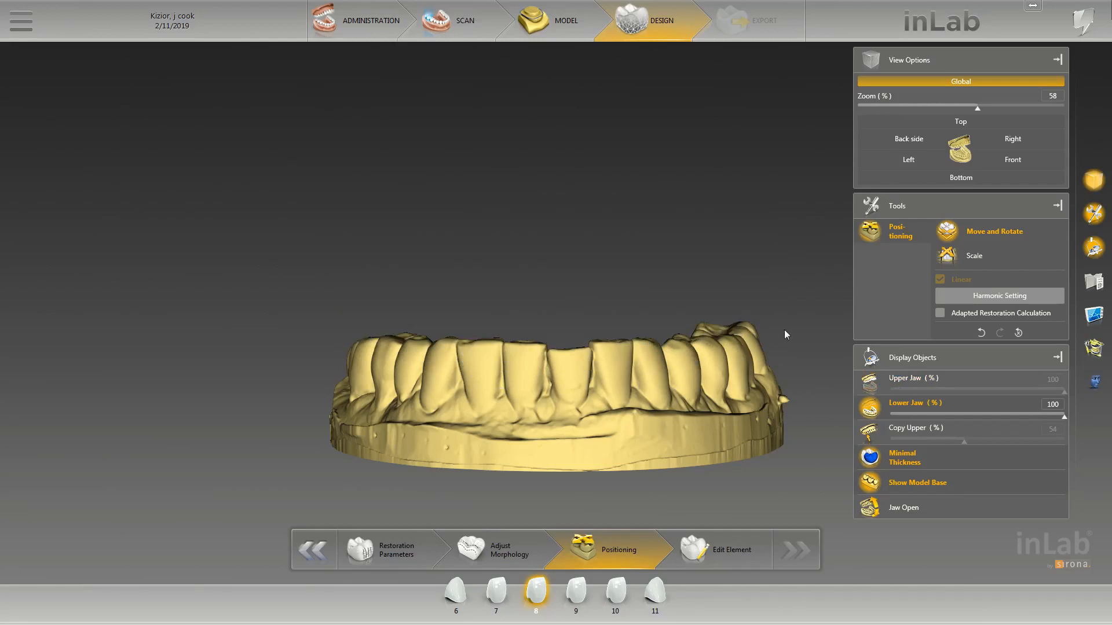
pyautogui.click(875, 385)
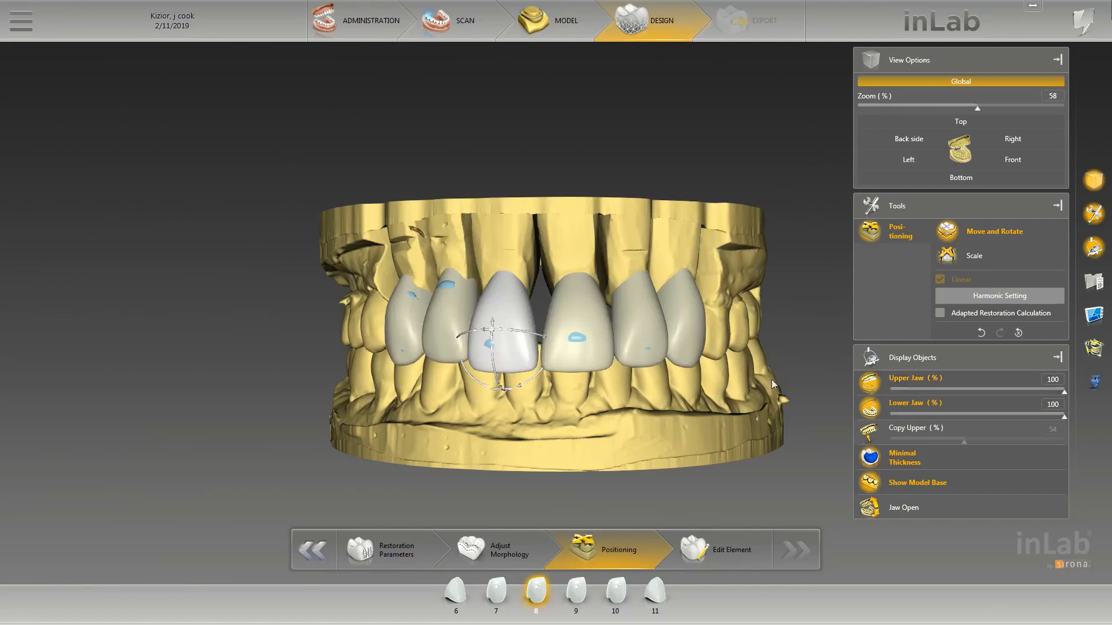
# Review the teeth from 11 across to 7, overlay the grid and lower tooth 7 slightly.
pyautogui.click(698, 347)
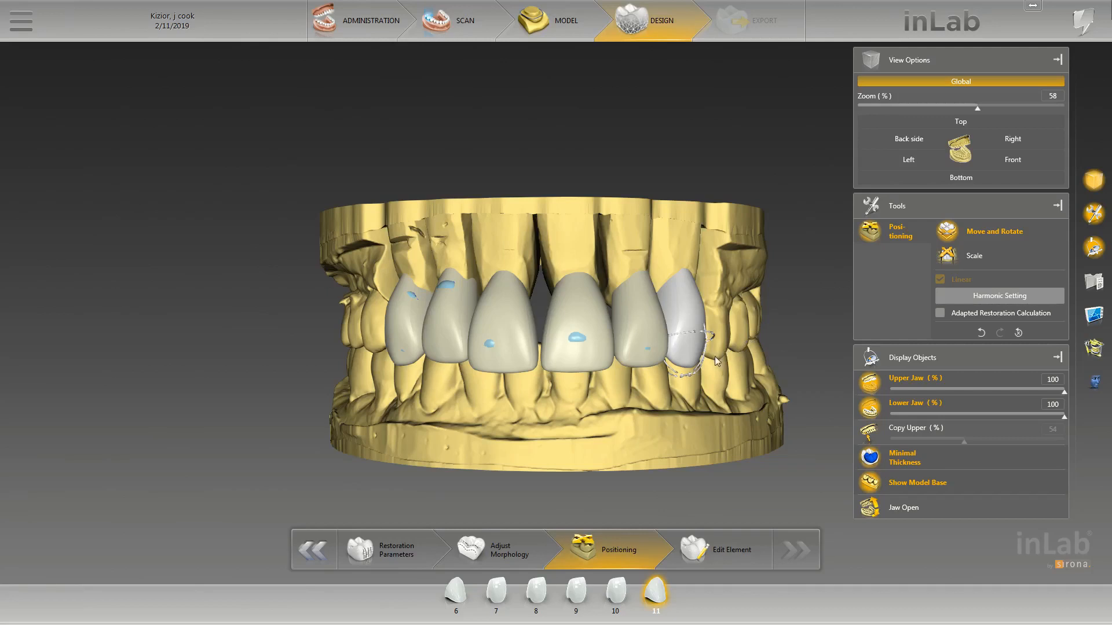
pyautogui.click(647, 365)
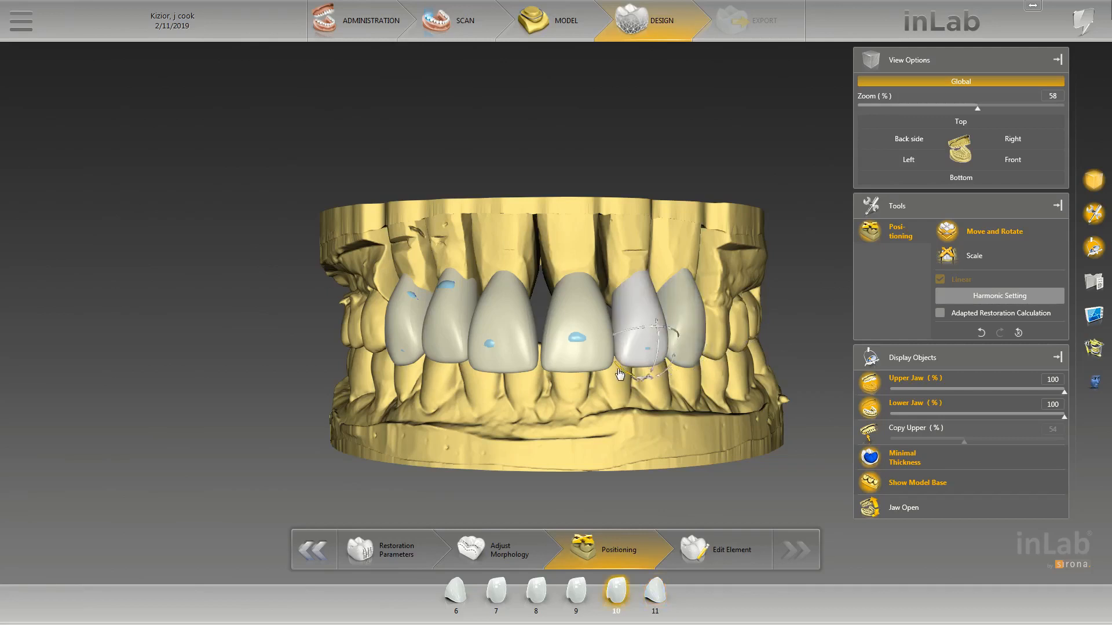
pyautogui.click(596, 373)
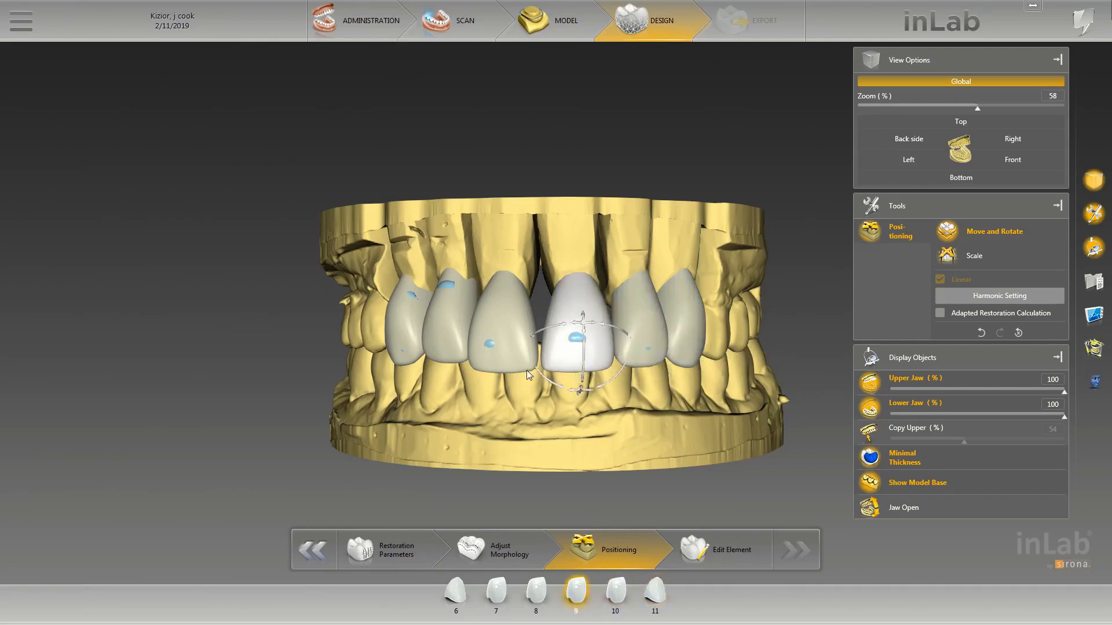
pyautogui.click(501, 373)
pyautogui.click(443, 360)
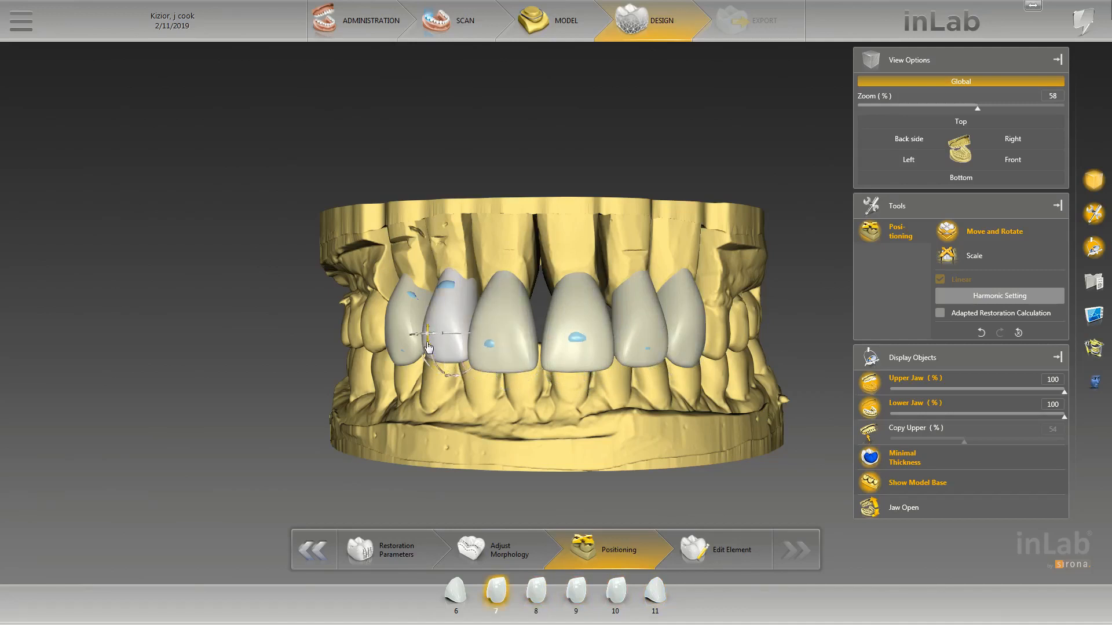
pyautogui.moveTo(429, 347); pyautogui.dragTo(429, 347)
pyautogui.hotkey('ctrl', 'g')
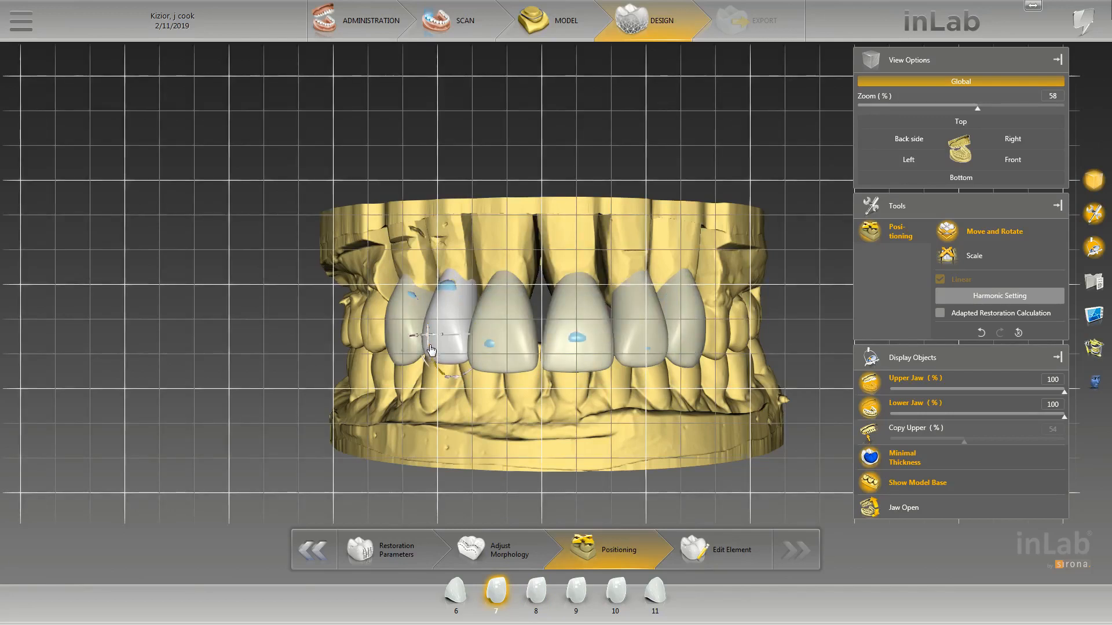
pyautogui.moveTo(429, 343); pyautogui.dragTo(429, 346)
pyautogui.click(581, 352)
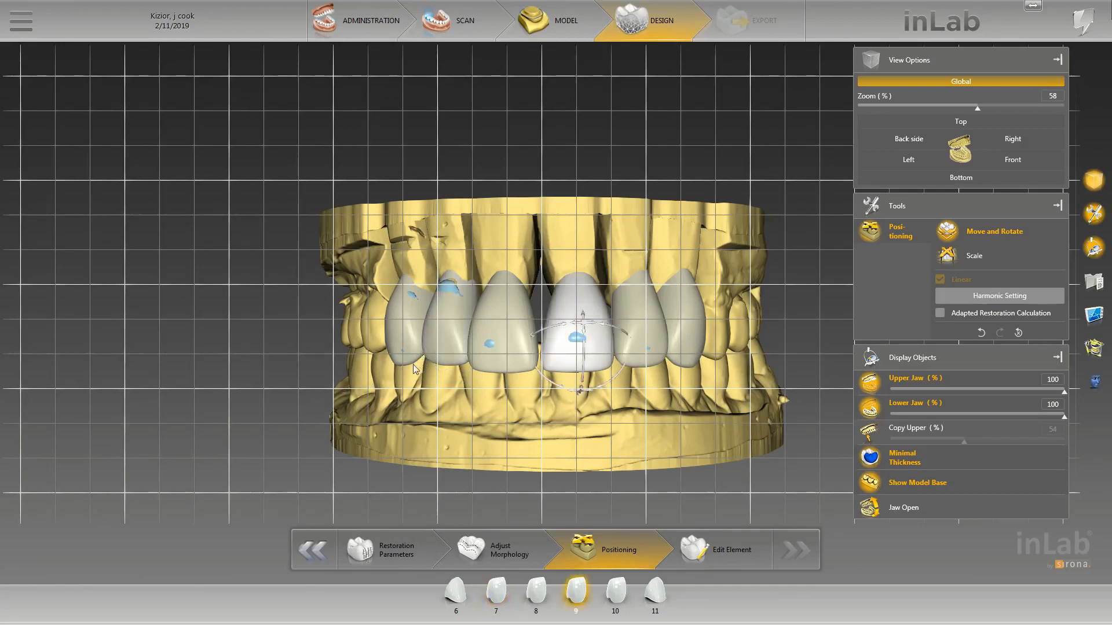
pyautogui.click(386, 332)
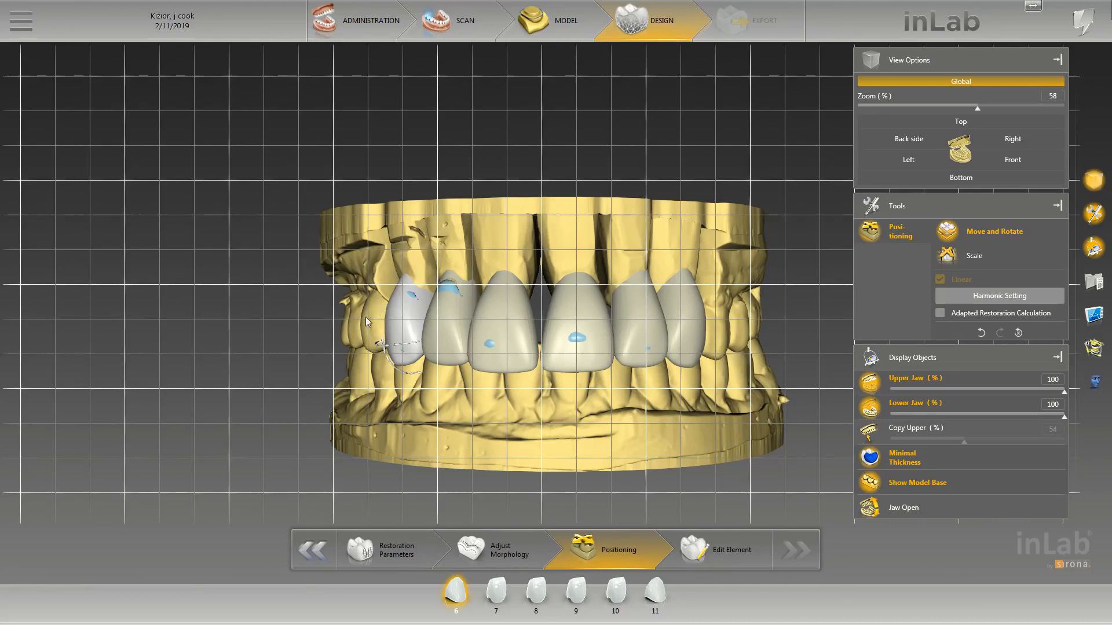
# Show the Copy Upper scan at 100 % and compare its incisal edges with the restorations of teeth 6 to 11 against the grid.
pyautogui.click(903, 437)
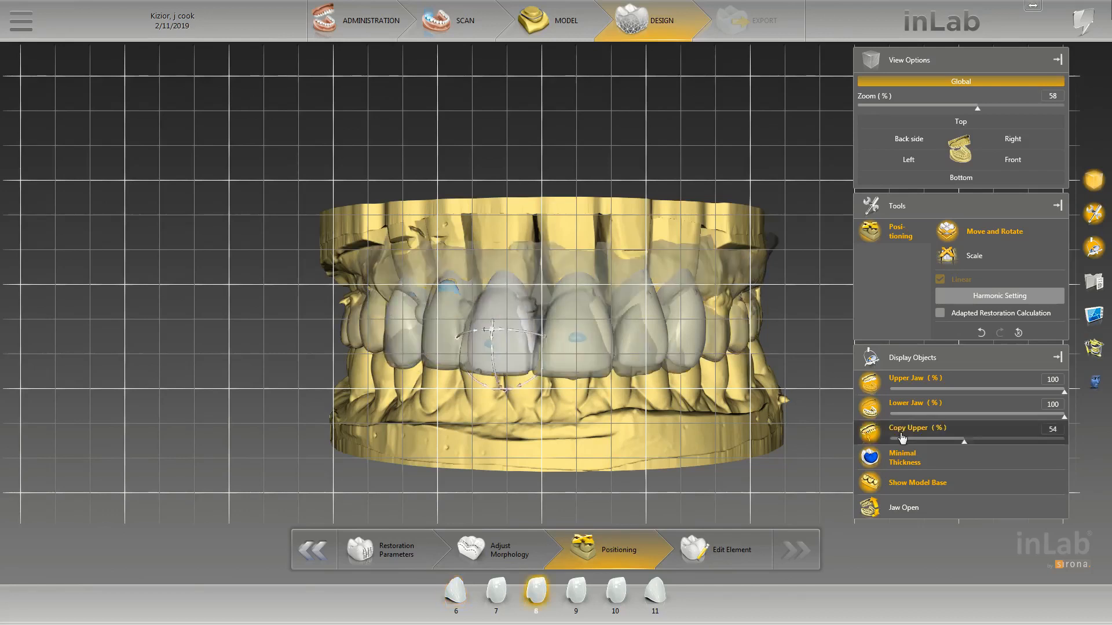
pyautogui.moveTo(964, 443); pyautogui.dragTo(1064, 441)
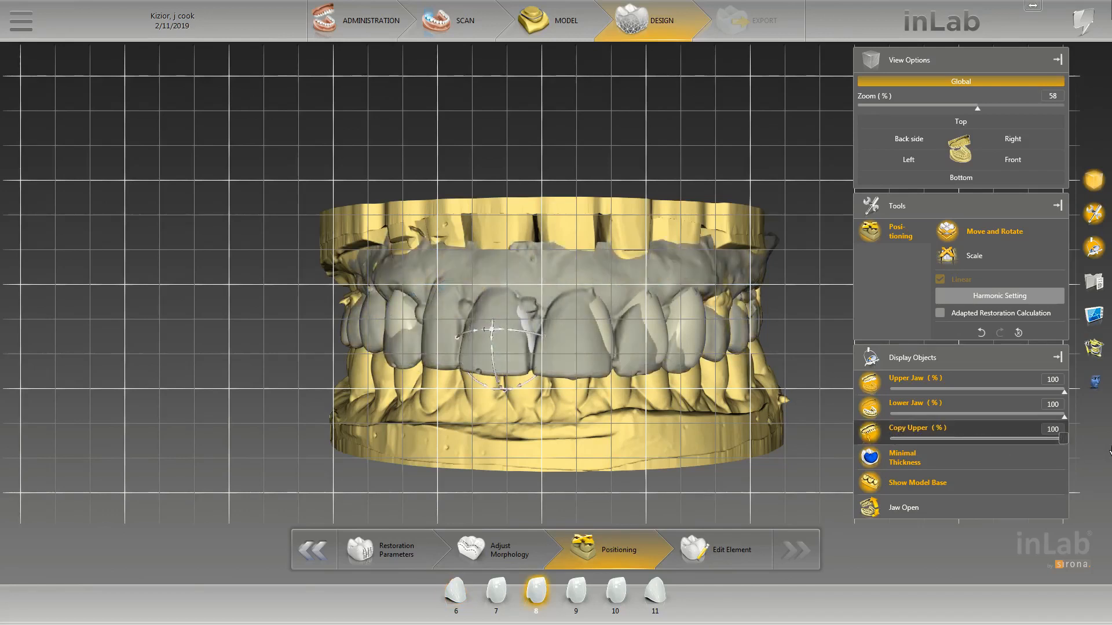
pyautogui.click(684, 368)
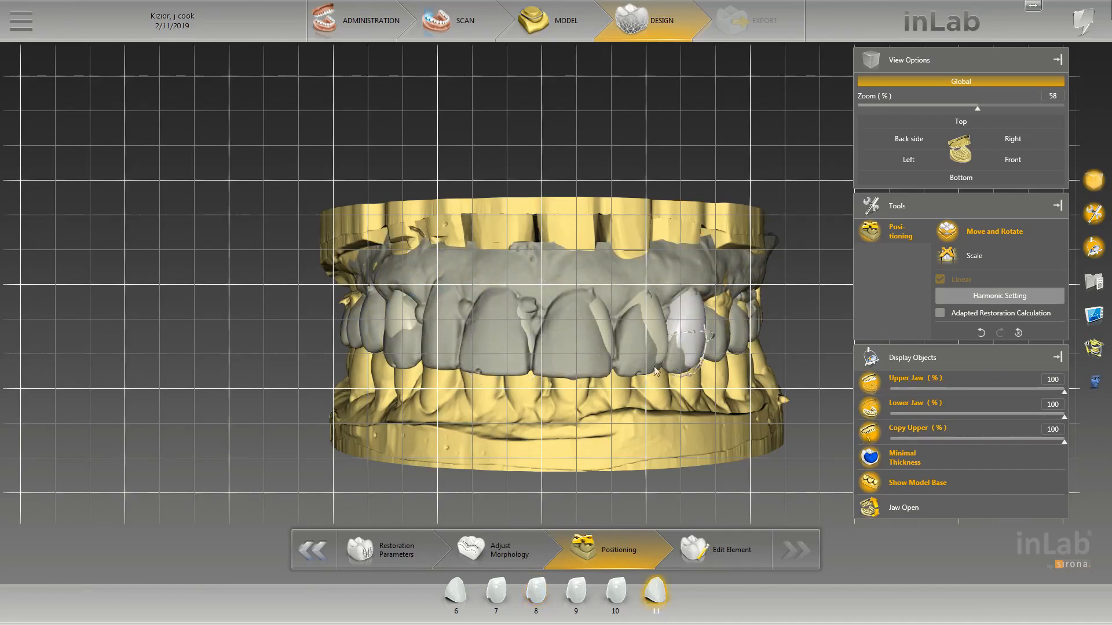
pyautogui.click(376, 335)
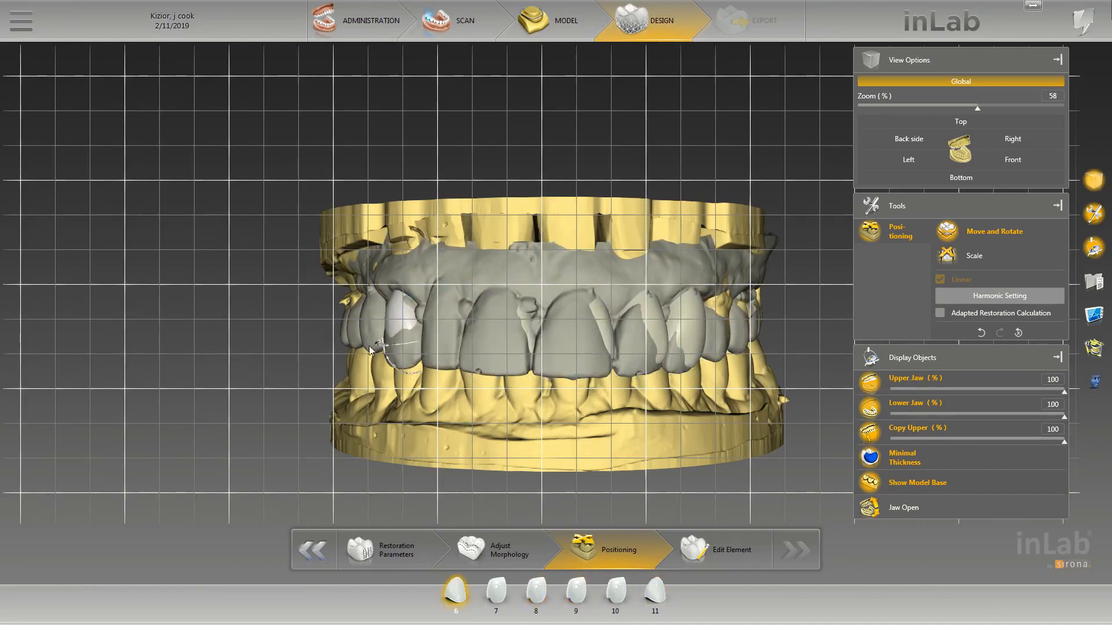
pyautogui.click(484, 366)
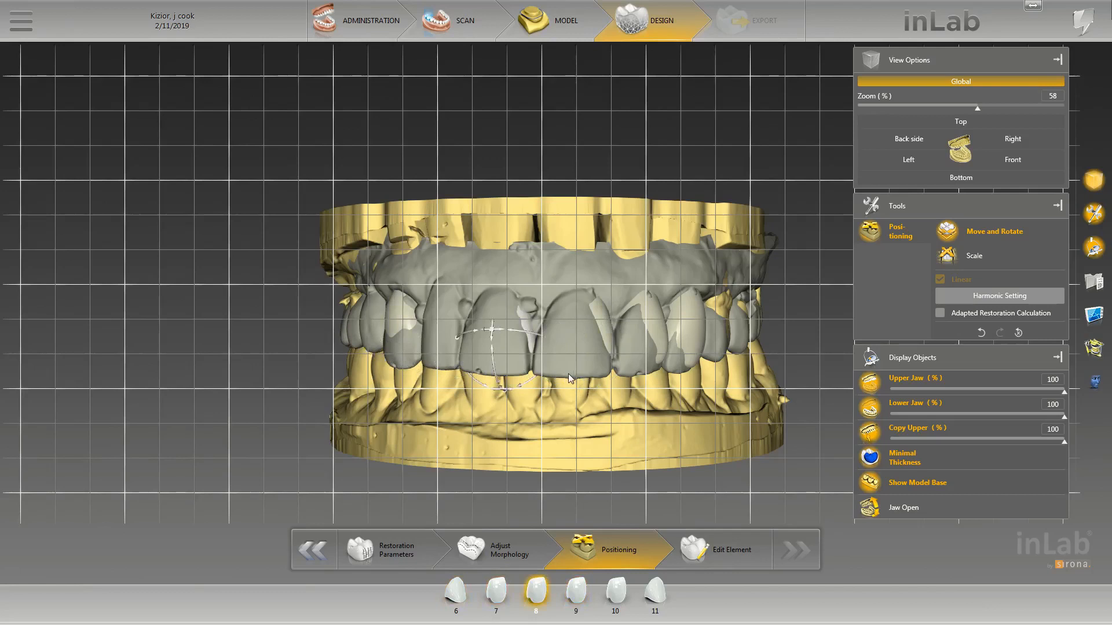
pyautogui.click(688, 339)
pyautogui.click(642, 366)
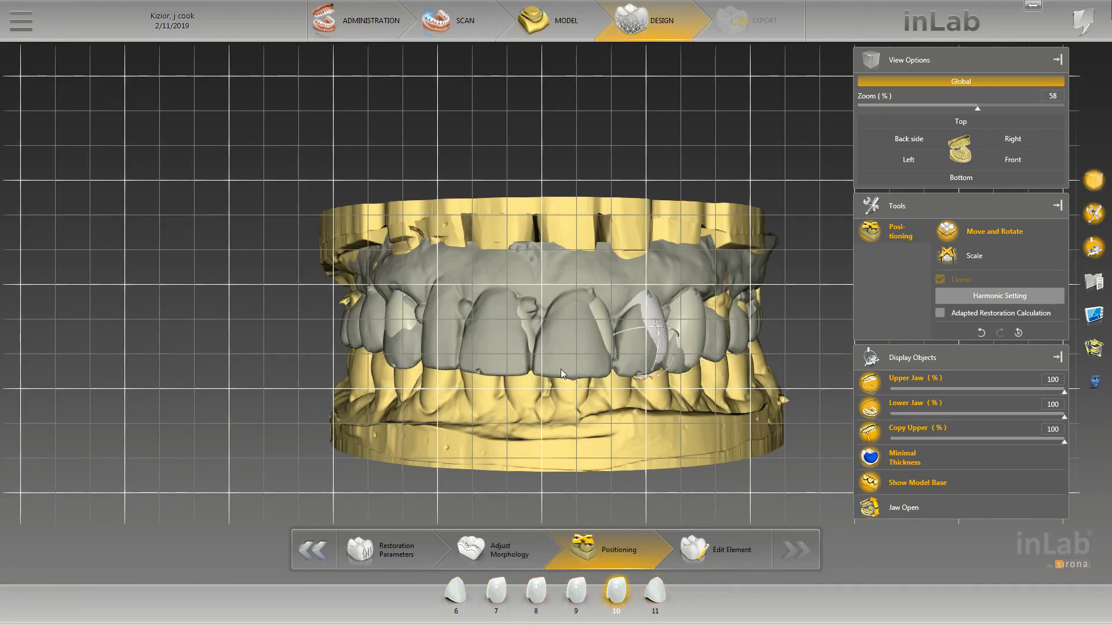
pyautogui.click(562, 369)
pyautogui.click(651, 355)
pyautogui.click(676, 371)
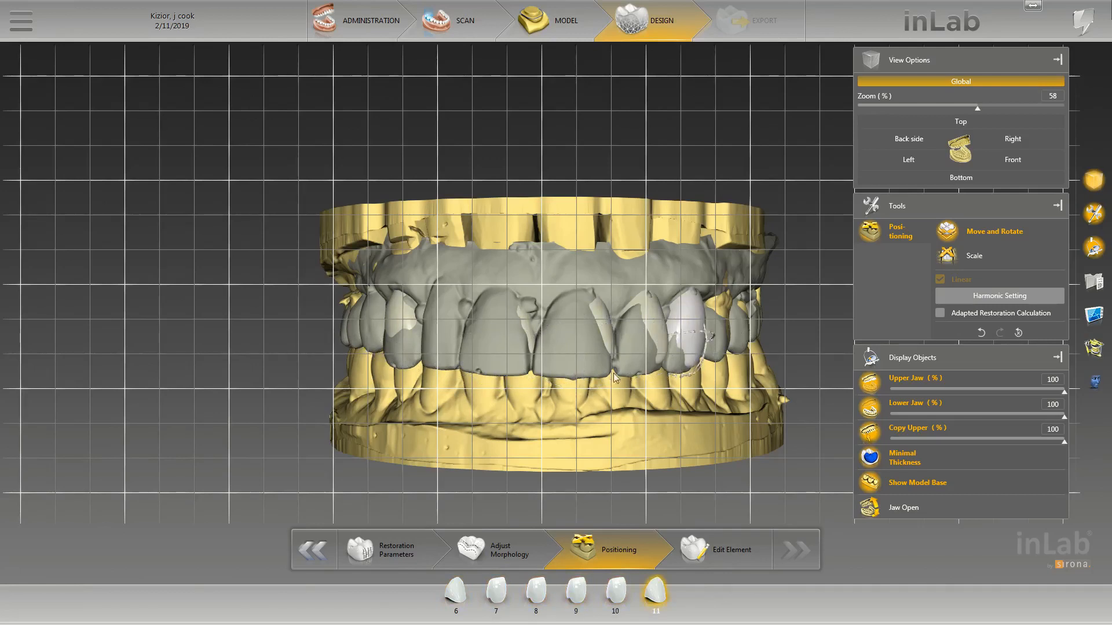
pyautogui.click(468, 362)
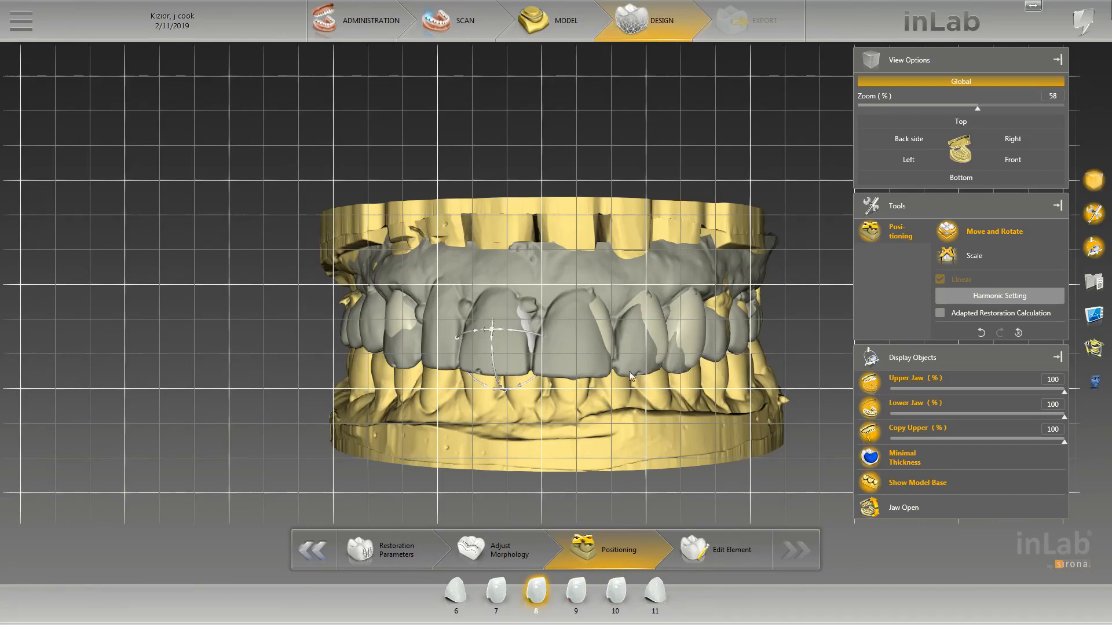
pyautogui.click(422, 356)
pyautogui.click(383, 359)
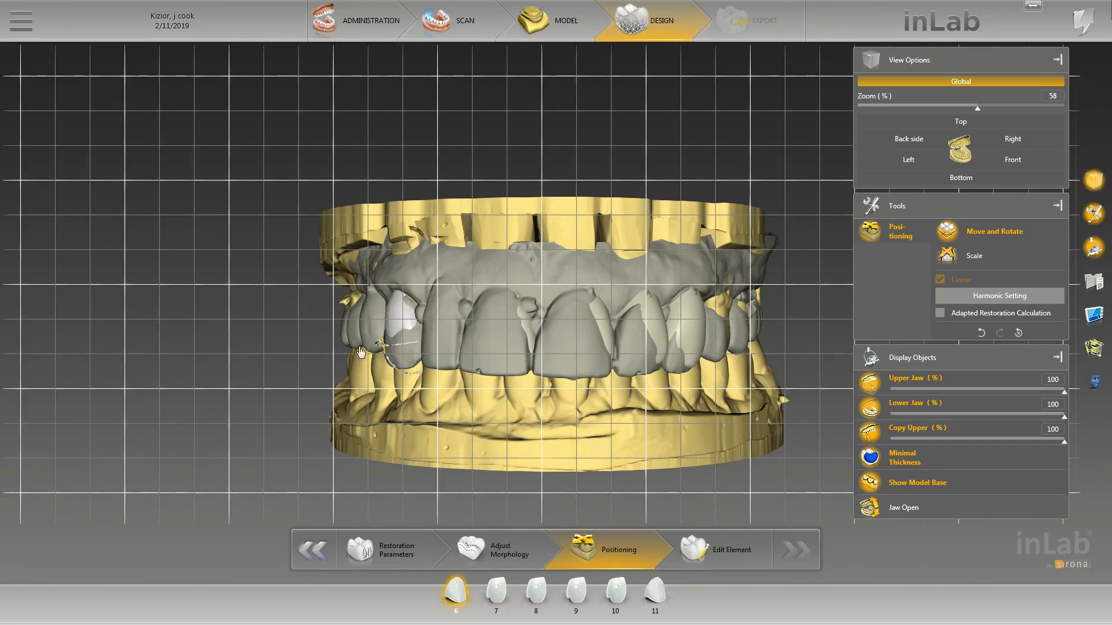
pyautogui.click(572, 358)
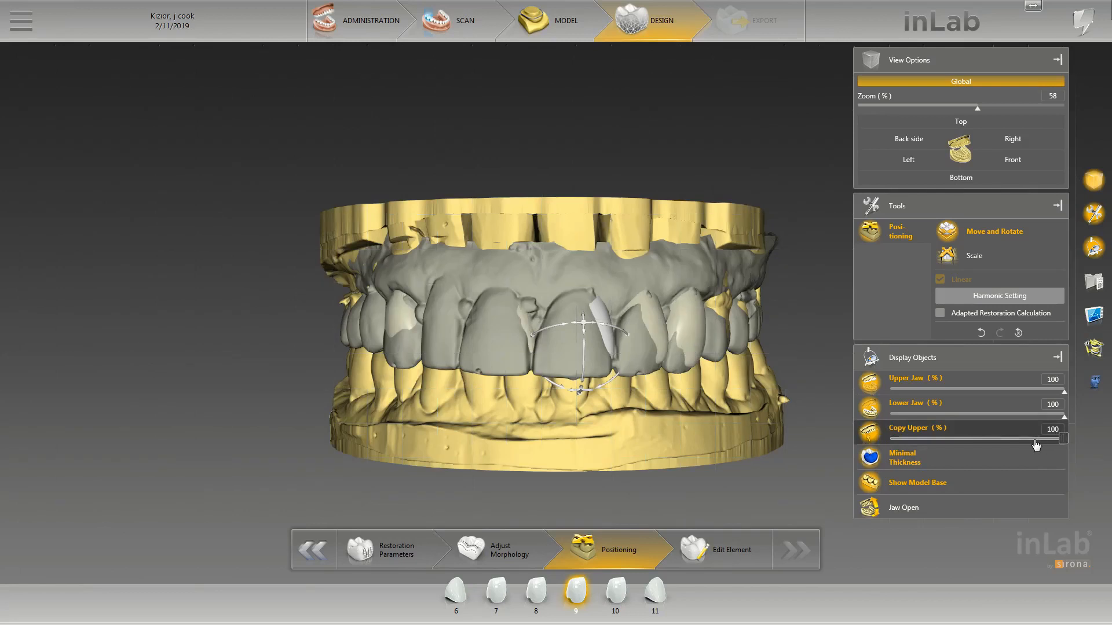
# Hide the Copy Upper scan, select tooth 8 and fine-tune its position from the front.
pyautogui.click(870, 433)
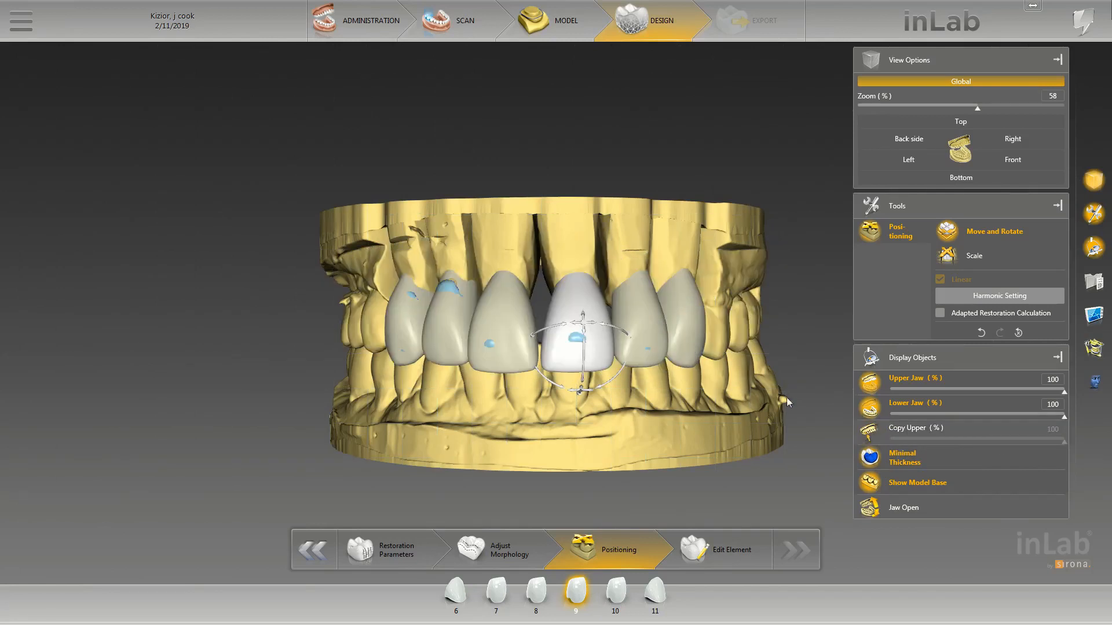
pyautogui.click(398, 311)
pyautogui.click(398, 310)
pyautogui.click(438, 330)
pyautogui.click(500, 349)
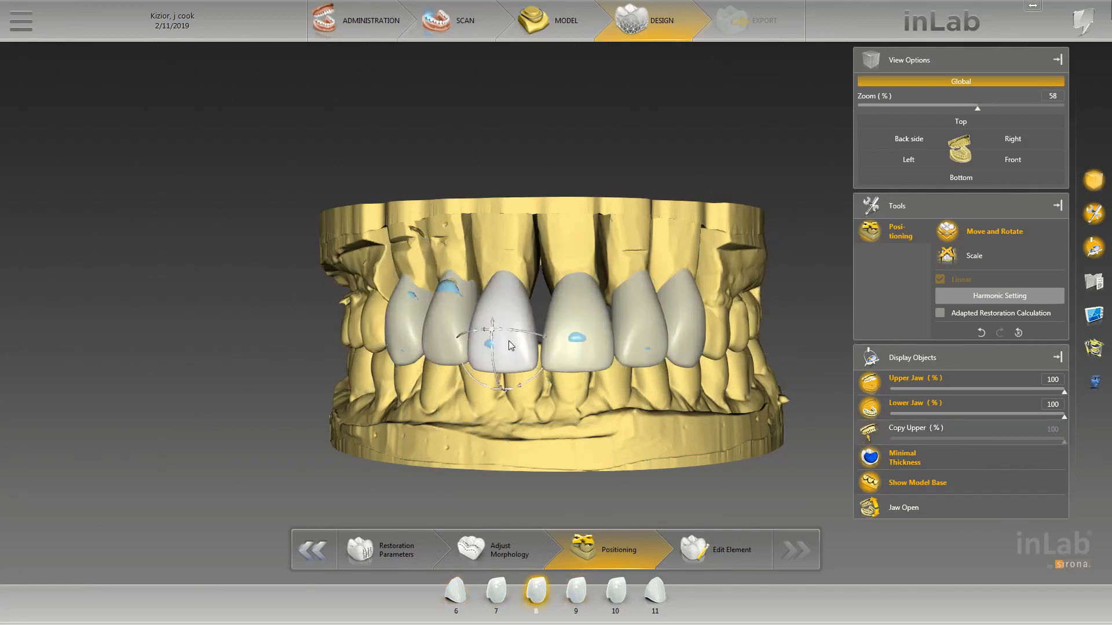
pyautogui.moveTo(500, 332); pyautogui.dragTo(502, 335)
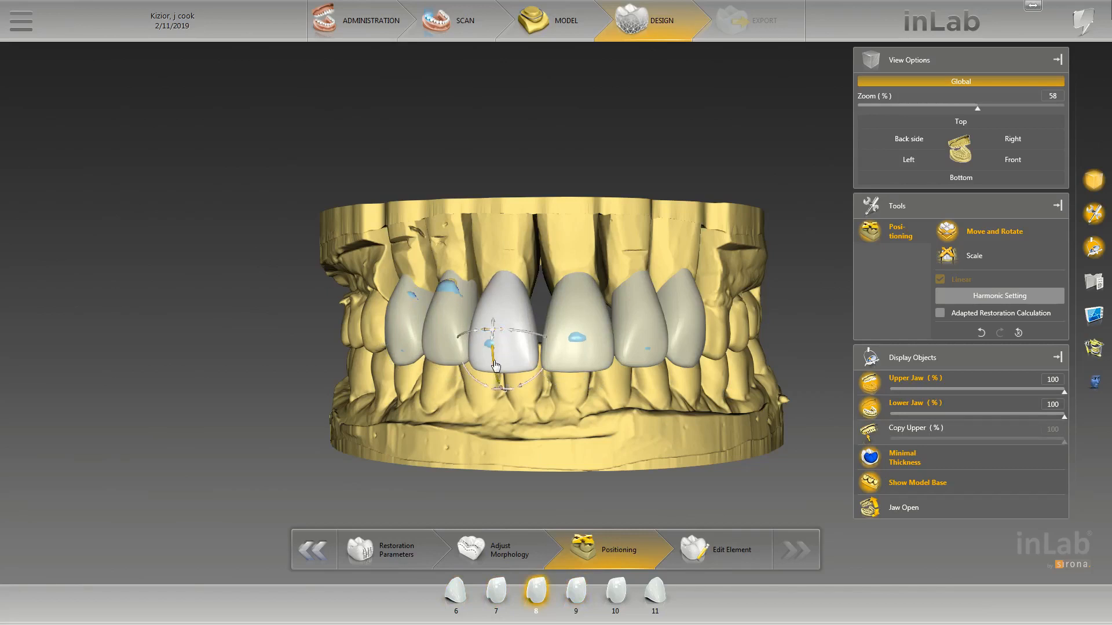
# Select tooth 7 and fine-tune its position and rotation from the front.
pyautogui.click(452, 341)
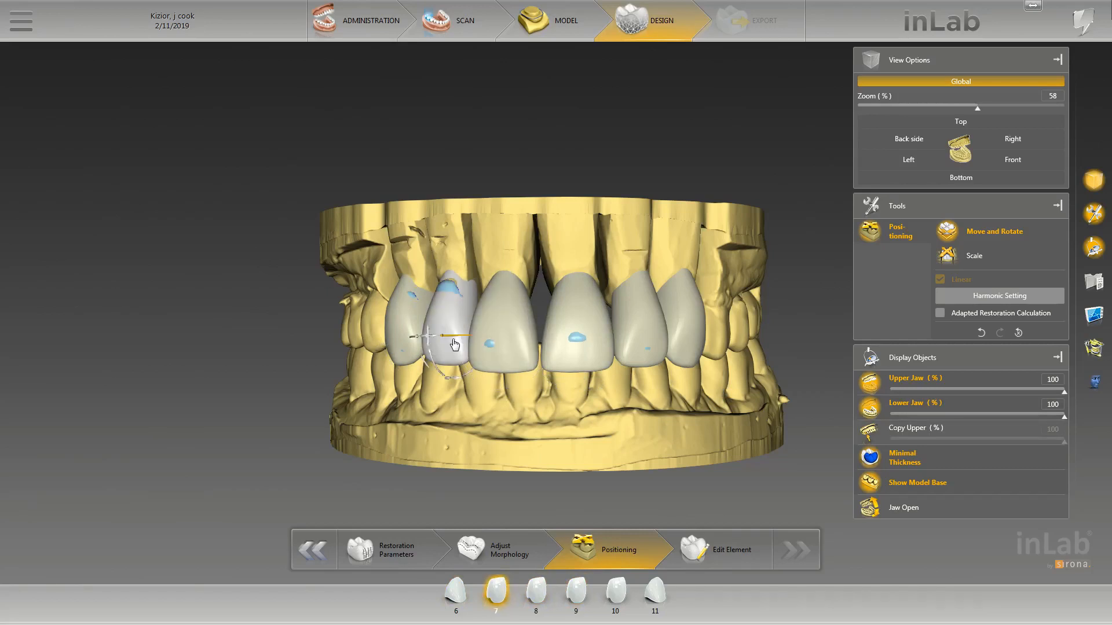
pyautogui.moveTo(468, 378); pyautogui.dragTo(468, 377)
pyautogui.moveTo(435, 337); pyautogui.dragTo(435, 338)
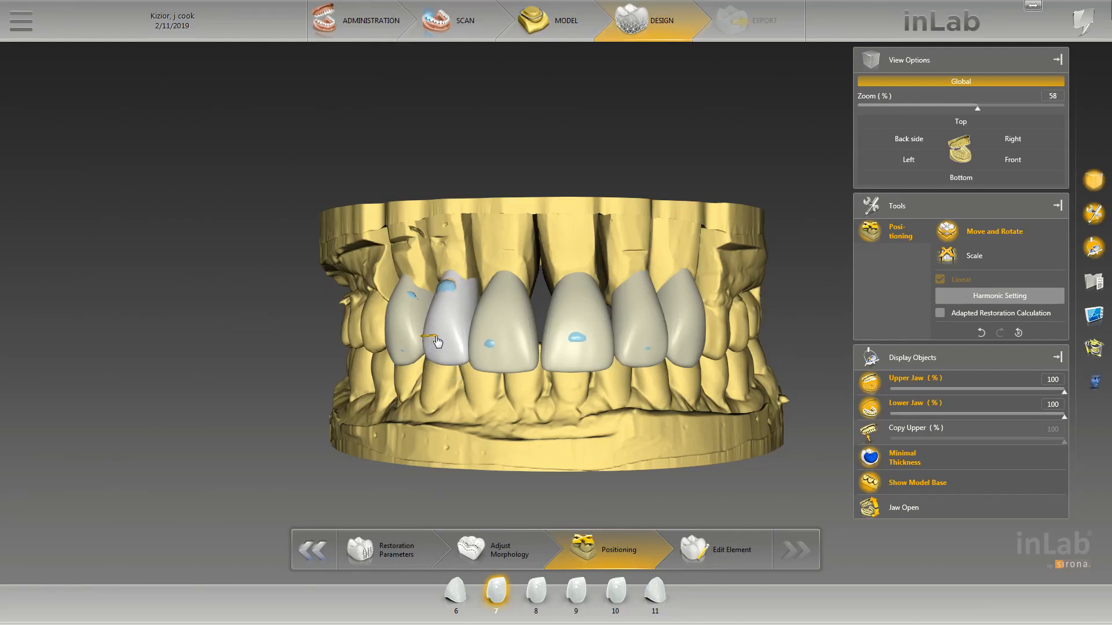
# Hide the lower jaw and scale tooth 11 thicker on its palatal side from an incisal view.
pyautogui.click(649, 331)
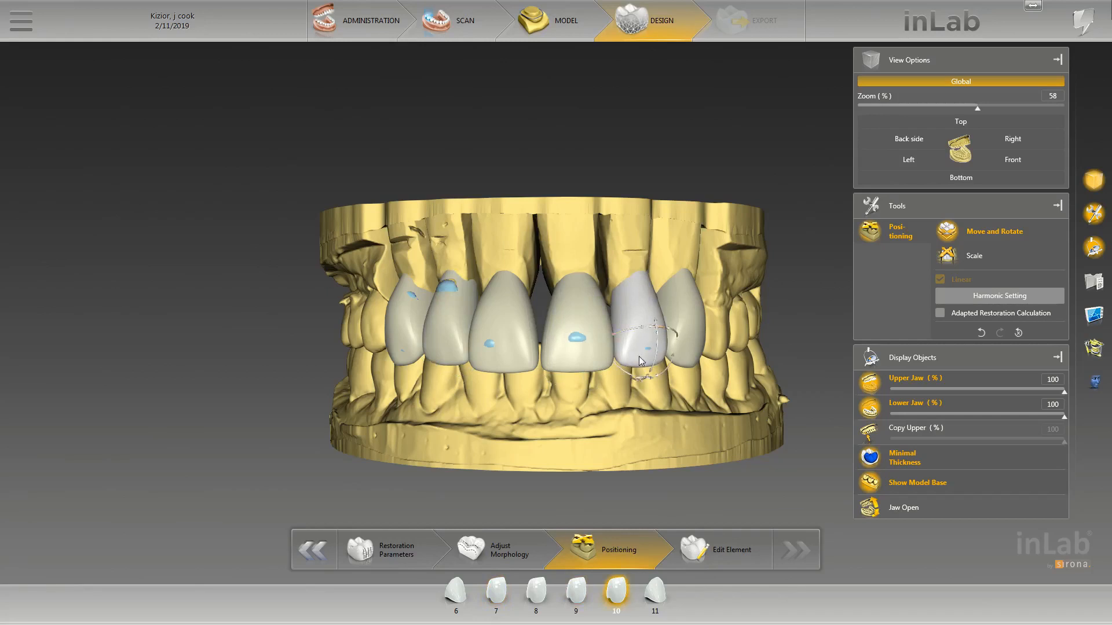
pyautogui.moveTo(650, 332)
pyautogui.mouseDown(button='middle')
pyautogui.moveTo(610, 319)
pyautogui.moveTo(679, 331)
pyautogui.moveTo(650, 314)
pyautogui.mouseUp(button='middle')
pyautogui.click(870, 407)
pyautogui.moveTo(732, 395); pyautogui.dragTo(714, 367, button='middle')
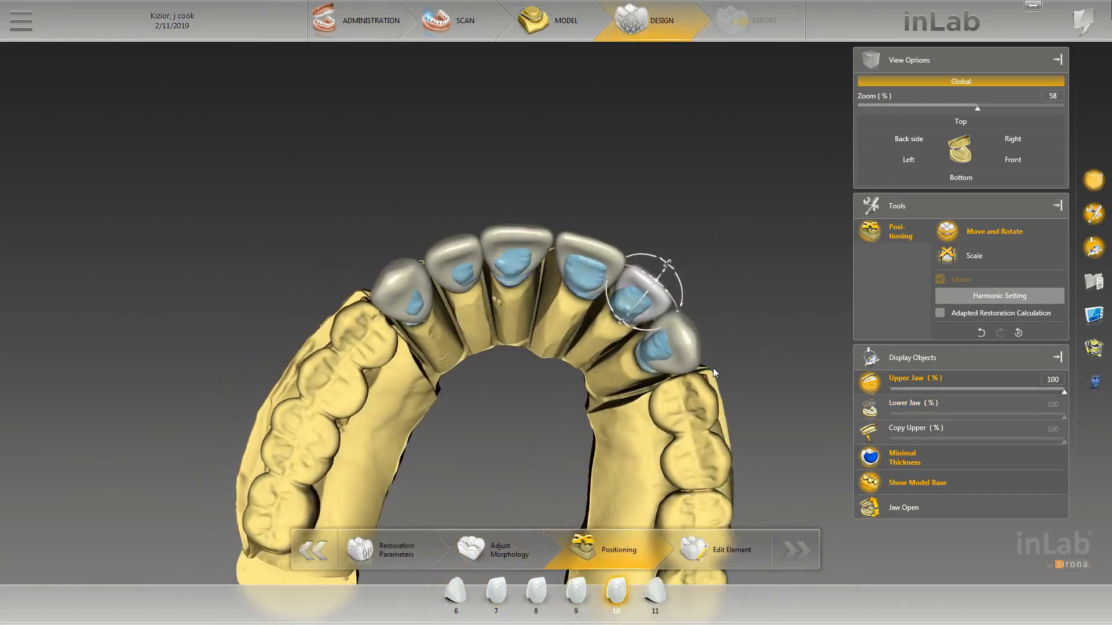
pyautogui.scroll(2, 710, 365)
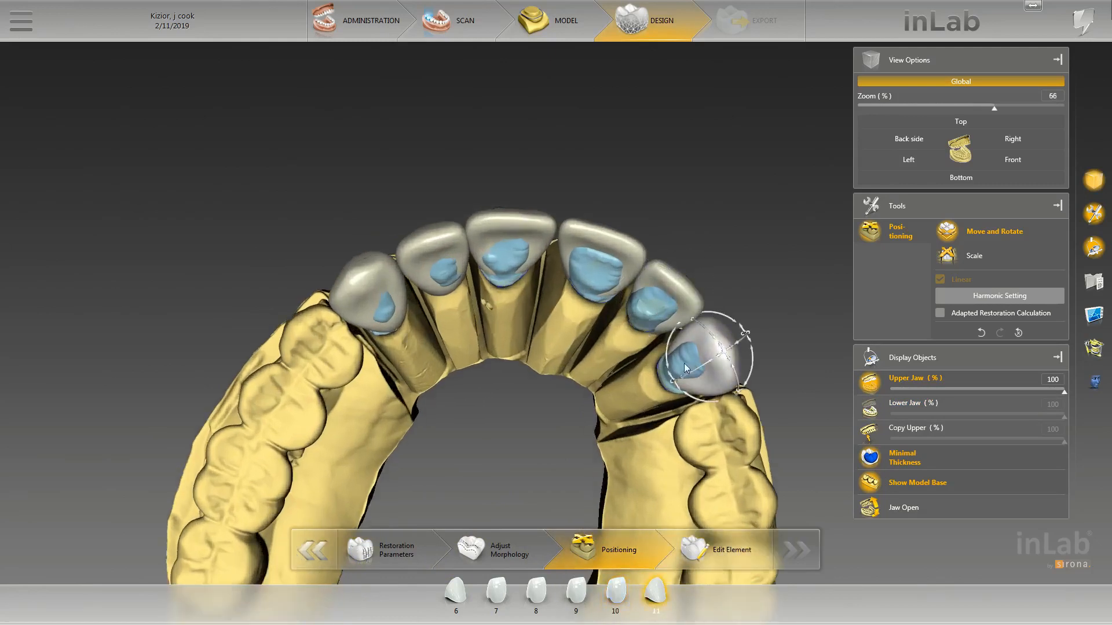
pyautogui.click(717, 383)
pyautogui.scroll(2, 713, 381)
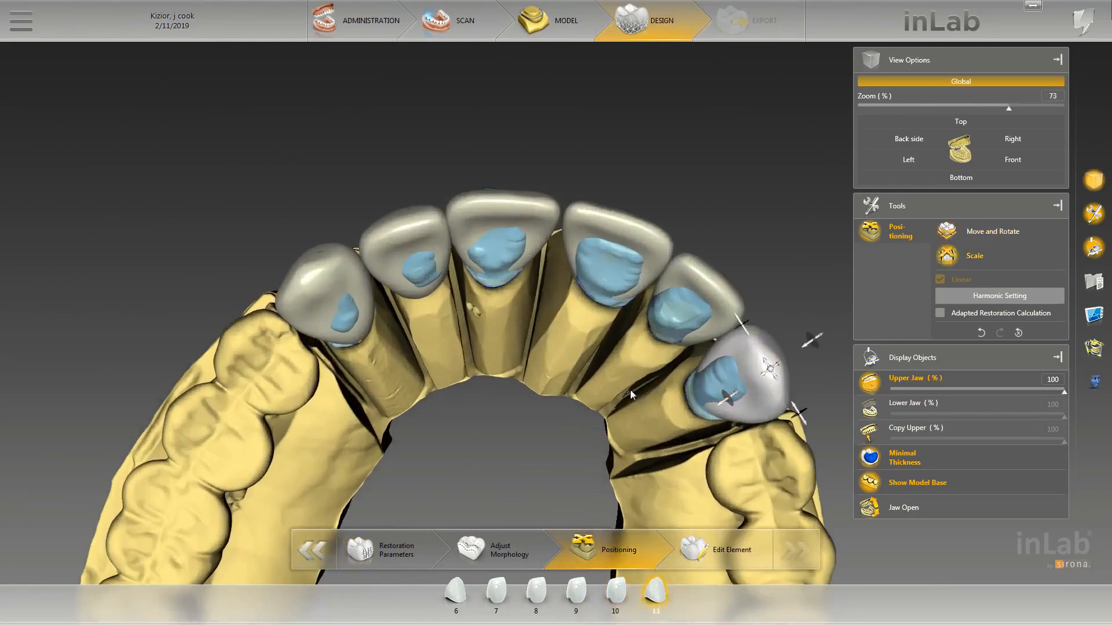
pyautogui.moveTo(659, 348); pyautogui.dragTo(650, 356)
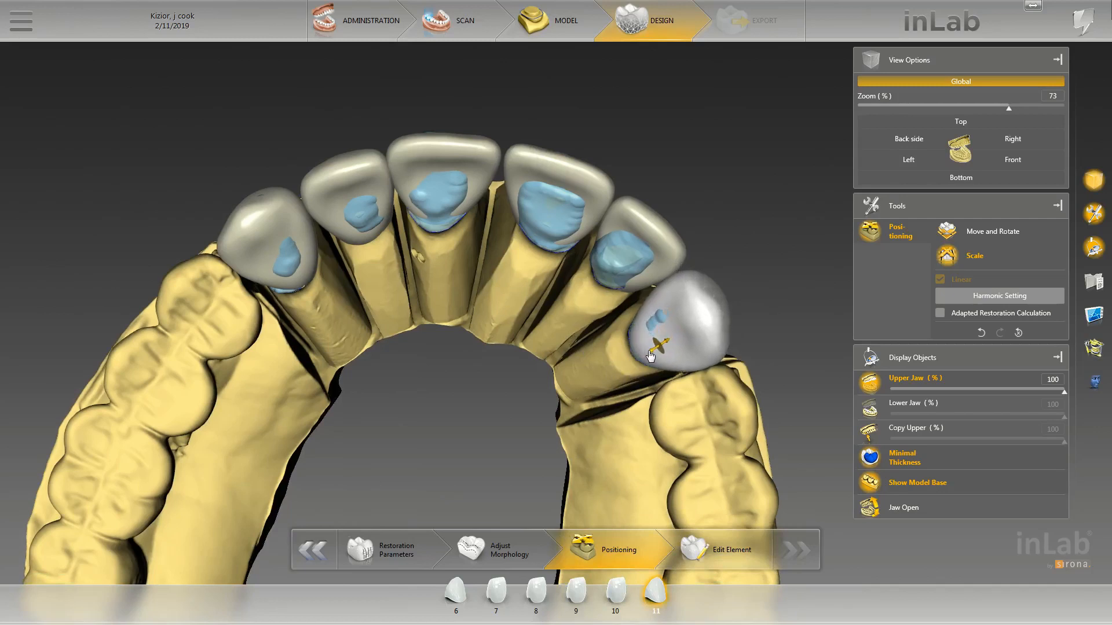
pyautogui.moveTo(746, 258); pyautogui.dragTo(758, 228)
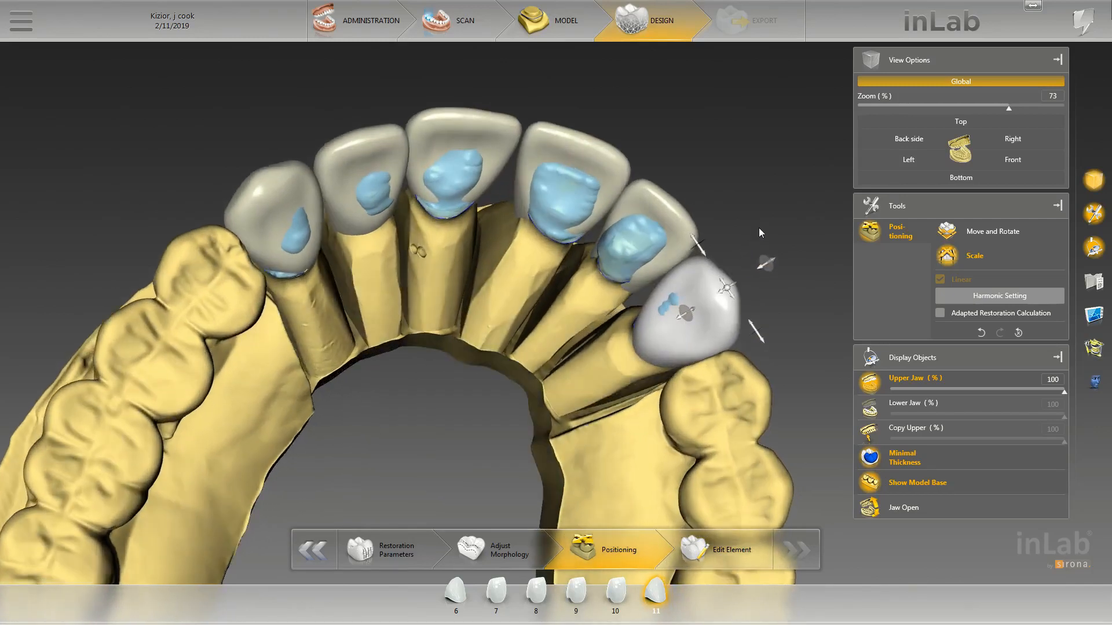
pyautogui.moveTo(681, 322); pyautogui.dragTo(684, 318)
# Scale the distal side of tooth 11 towards the neighbouring premolar.
pyautogui.moveTo(766, 207); pyautogui.dragTo(616, 298)
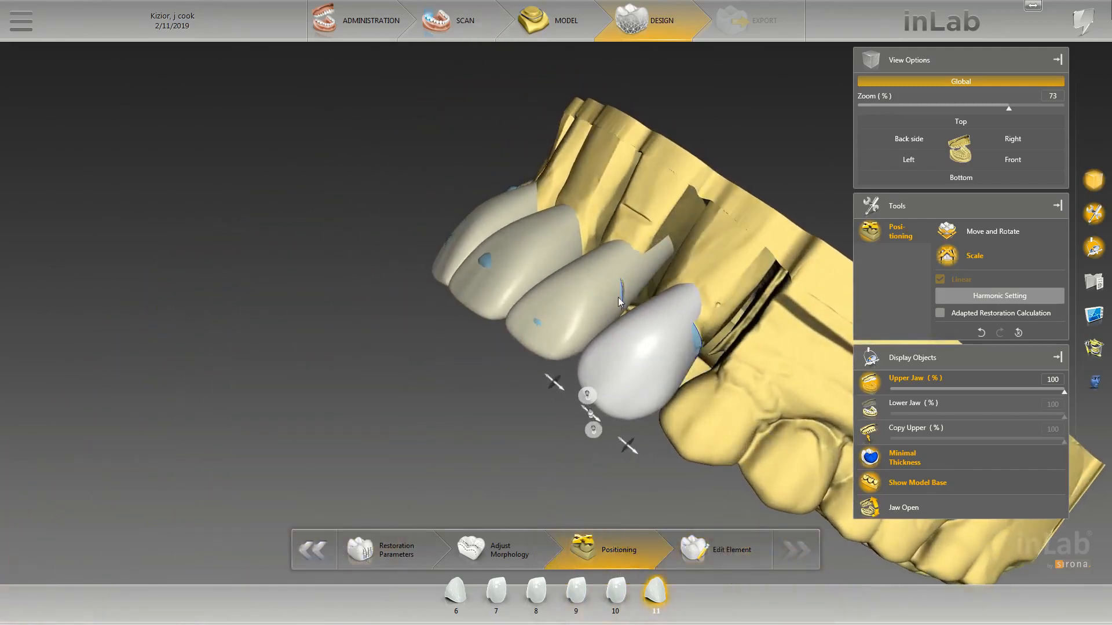
pyautogui.click(616, 299)
pyautogui.click(694, 340)
pyautogui.moveTo(580, 482); pyautogui.dragTo(694, 311)
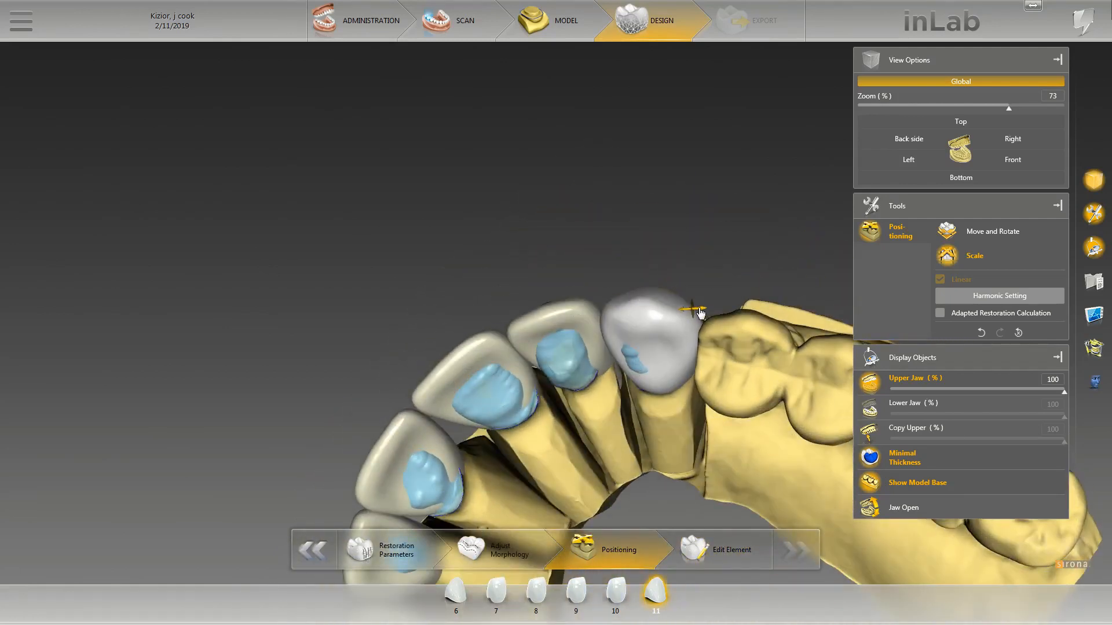
# Scale tooth 10 on its mesial and distal sides to adjust its contacts with teeth 9 and 11.
pyautogui.moveTo(694, 258); pyautogui.dragTo(680, 383)
pyautogui.click(586, 342)
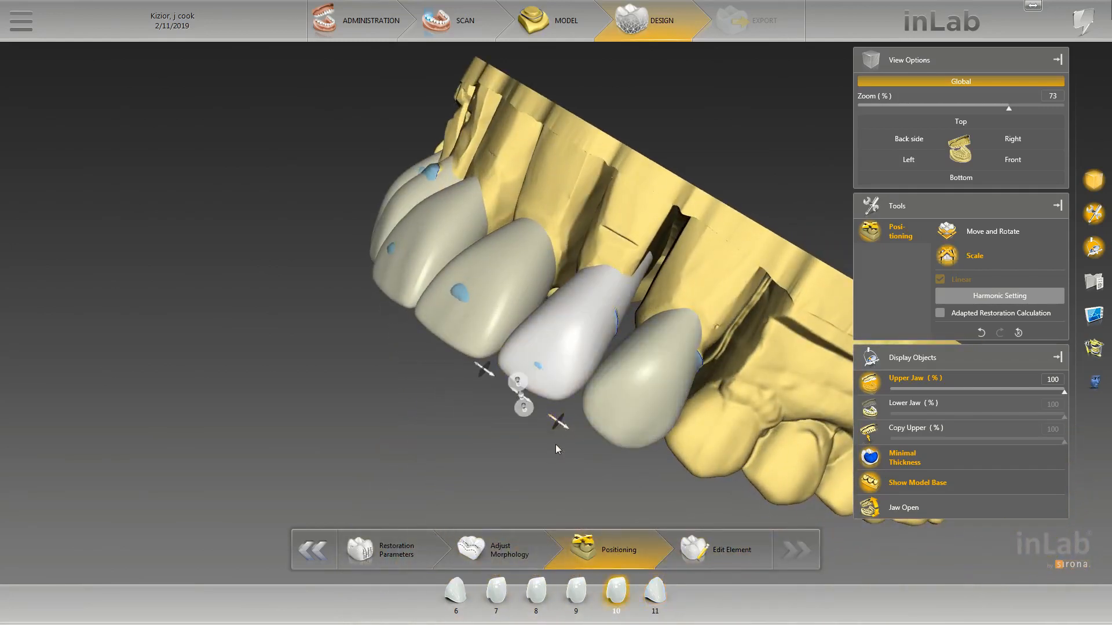
pyautogui.moveTo(556, 431); pyautogui.dragTo(578, 403)
pyautogui.moveTo(603, 246); pyautogui.dragTo(625, 293, button='right')
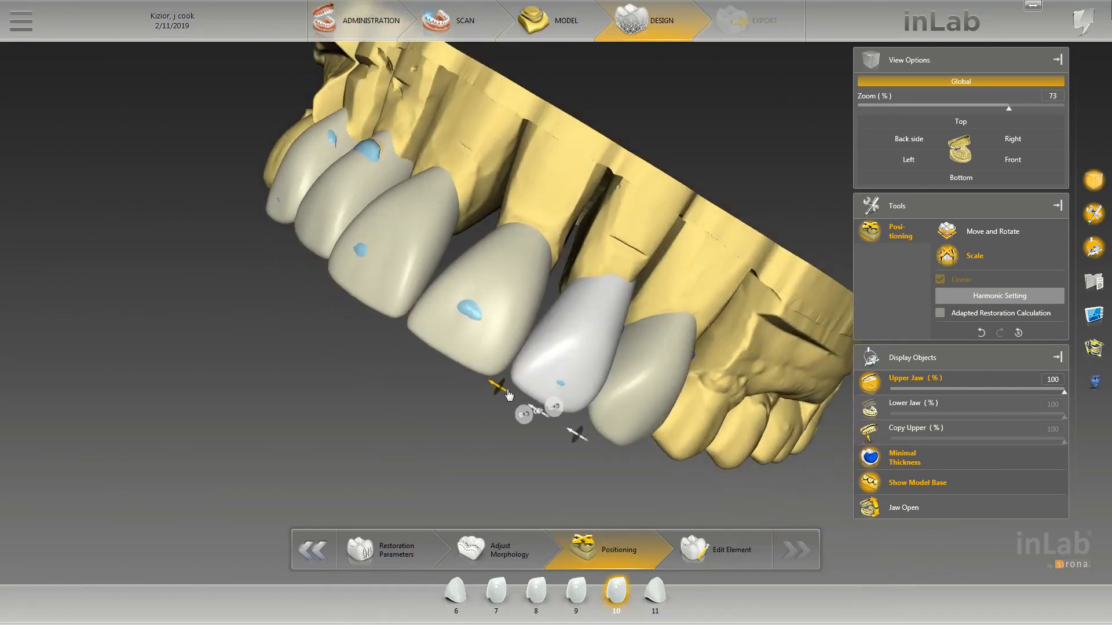
pyautogui.moveTo(507, 395); pyautogui.dragTo(572, 350)
pyautogui.moveTo(649, 252); pyautogui.dragTo(593, 329)
pyautogui.moveTo(645, 251); pyautogui.dragTo(547, 255)
# Scale the sides and palatal surface of tooth 9 and touch up the scaling of tooth 10.
pyautogui.click(548, 254)
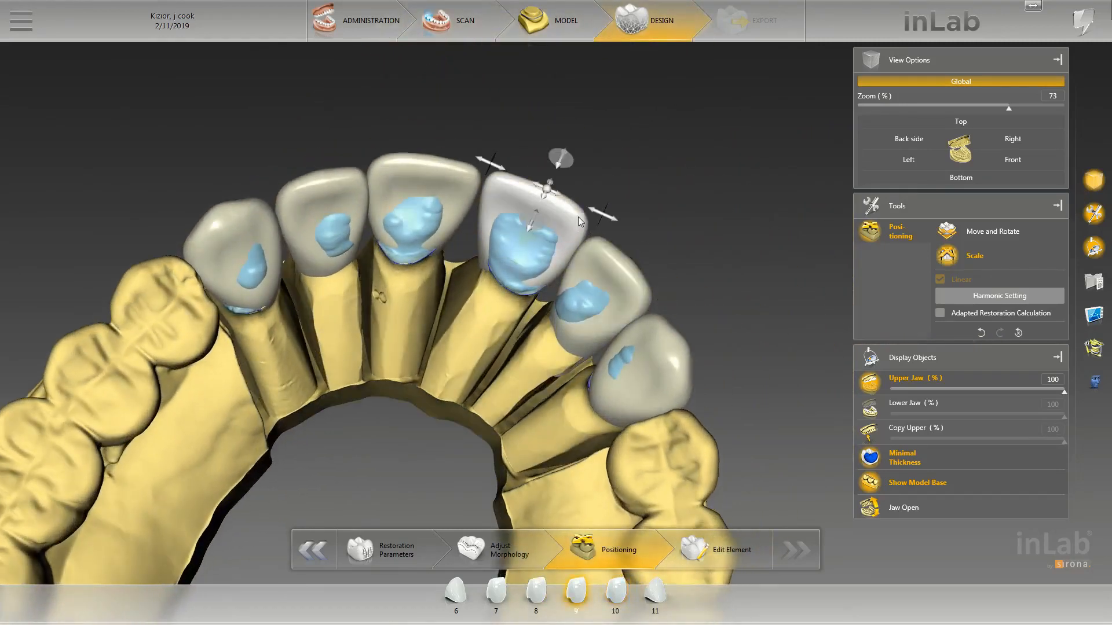
pyautogui.moveTo(594, 217); pyautogui.dragTo(594, 217)
pyautogui.moveTo(529, 232); pyautogui.dragTo(528, 234)
pyautogui.moveTo(624, 176); pyautogui.dragTo(506, 274)
pyautogui.moveTo(440, 296); pyautogui.dragTo(548, 150)
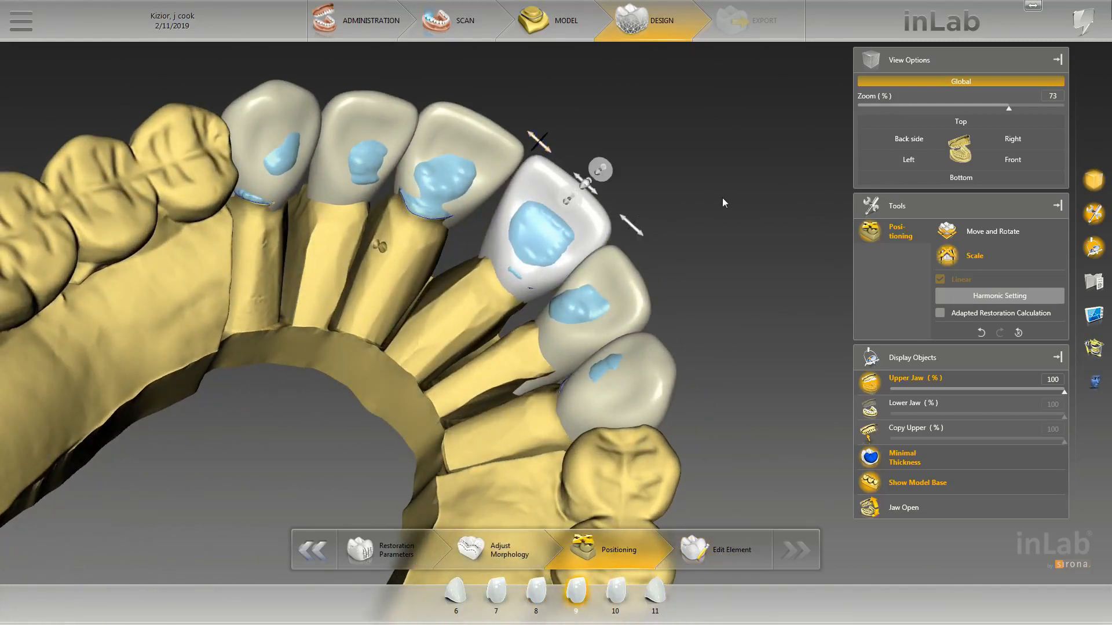
pyautogui.moveTo(721, 197); pyautogui.dragTo(580, 289)
pyautogui.click(542, 324)
pyautogui.moveTo(514, 313); pyautogui.dragTo(514, 315)
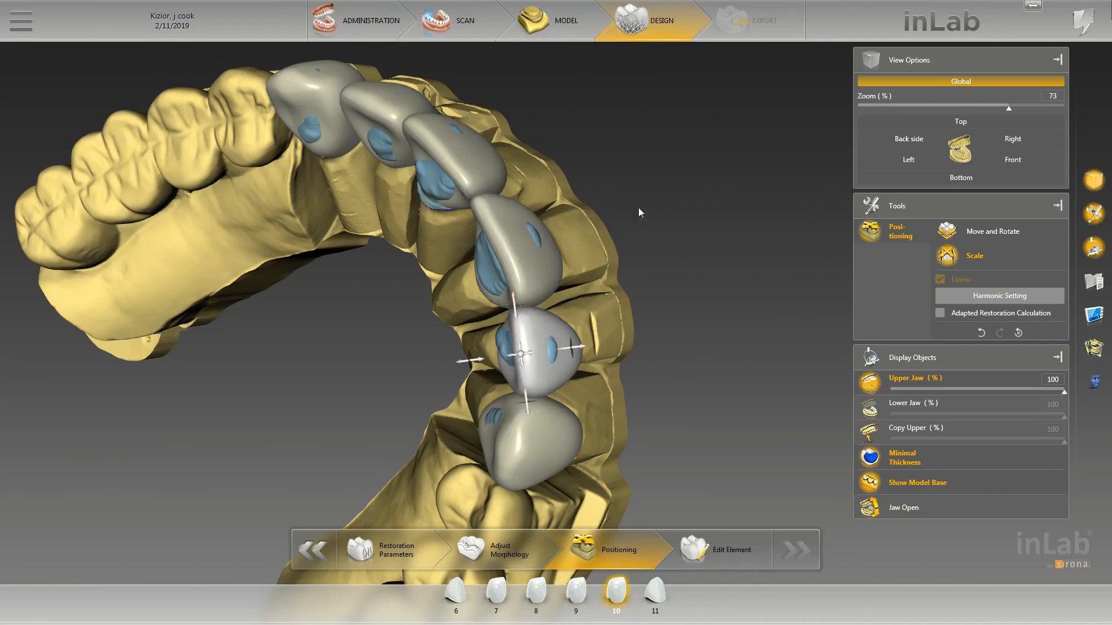
# Scale tooth 8 on its mesial and distal sides to adjust its contacts with teeth 7 and 9.
pyautogui.moveTo(638, 208); pyautogui.dragTo(530, 300)
pyautogui.click(404, 238)
pyautogui.moveTo(379, 294); pyautogui.dragTo(378, 294)
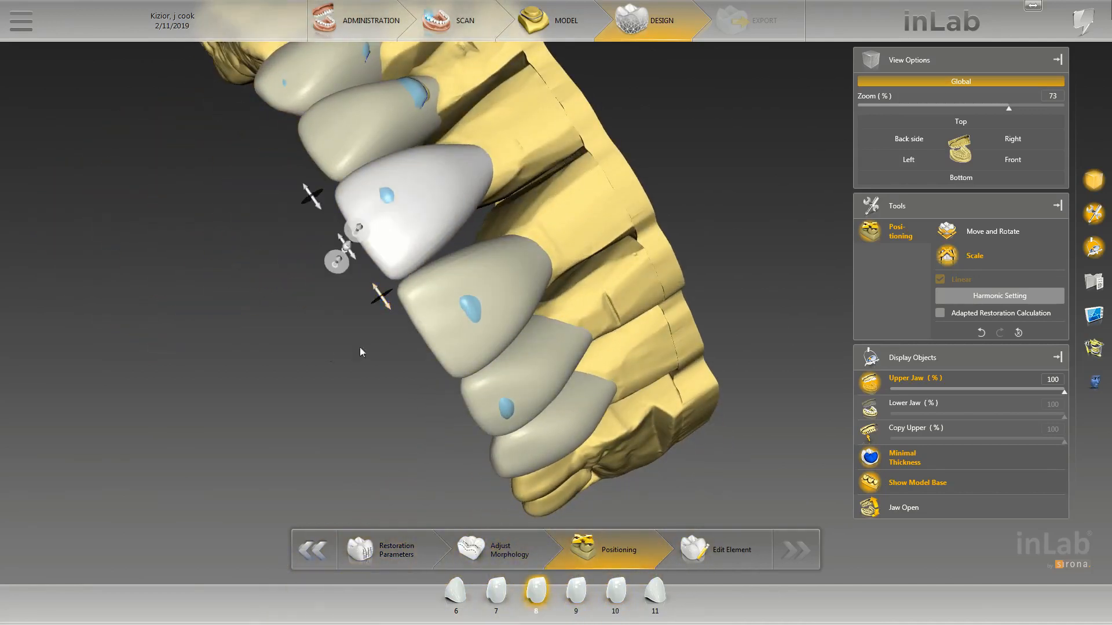
pyautogui.moveTo(360, 346); pyautogui.dragTo(440, 255)
pyautogui.moveTo(441, 183); pyautogui.dragTo(439, 189)
pyautogui.moveTo(432, 273); pyautogui.dragTo(431, 255)
# Adjust the scaling of teeth 7 and 6 to refine their contacts with the neighbouring teeth.
pyautogui.click(258, 131)
pyautogui.click(356, 106)
pyautogui.moveTo(357, 106); pyautogui.dragTo(361, 159)
pyautogui.moveTo(325, 163); pyautogui.dragTo(324, 160)
pyautogui.moveTo(365, 271); pyautogui.dragTo(331, 59)
pyautogui.scroll(-1, 370, 232)
pyautogui.moveTo(371, 232); pyautogui.dragTo(314, 183)
pyautogui.scroll(-1, 510, 353)
pyautogui.click(387, 238)
pyautogui.moveTo(295, 127); pyautogui.dragTo(384, 239)
pyautogui.moveTo(277, 100); pyautogui.dragTo(290, 126)
pyautogui.scroll(-2, 290, 126)
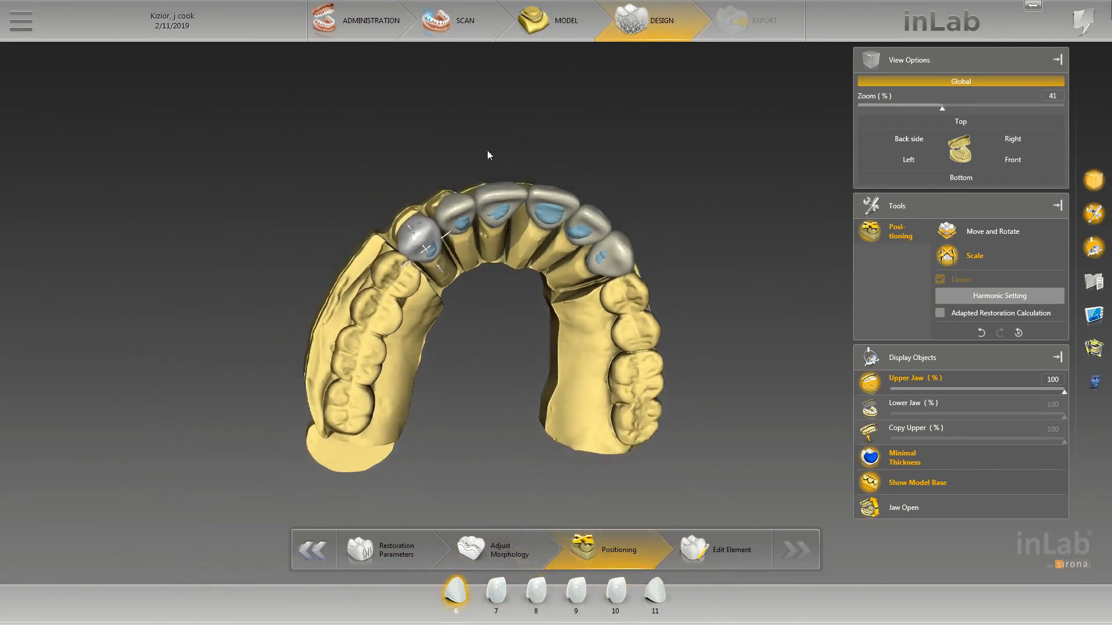
# Examine the symmetry of the six restorations from the incisal side and from the front.
pyautogui.moveTo(538, 173)
pyautogui.mouseDown()
pyautogui.moveTo(548, 182)
pyautogui.moveTo(534, 177)
pyautogui.mouseUp()
pyautogui.click(538, 188)
pyautogui.scroll(-2, 508, 142)
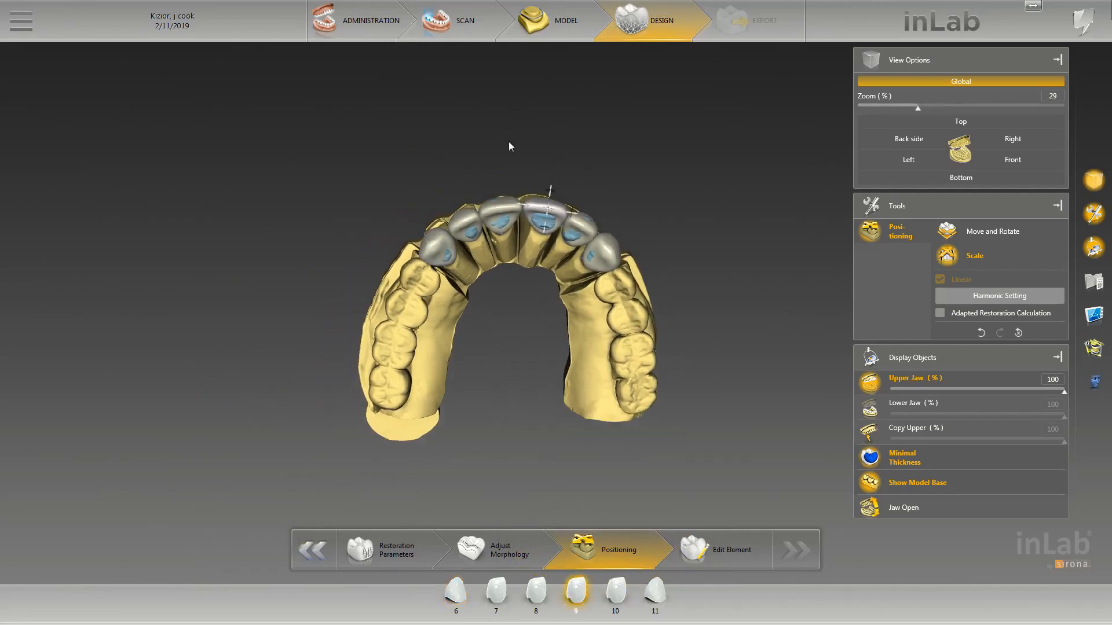
pyautogui.moveTo(508, 141); pyautogui.dragTo(545, 249)
pyautogui.click(608, 222)
pyautogui.moveTo(642, 121); pyautogui.dragTo(641, 306)
pyautogui.scroll(-2, 572, 323)
pyautogui.moveTo(572, 320); pyautogui.dragTo(558, 296)
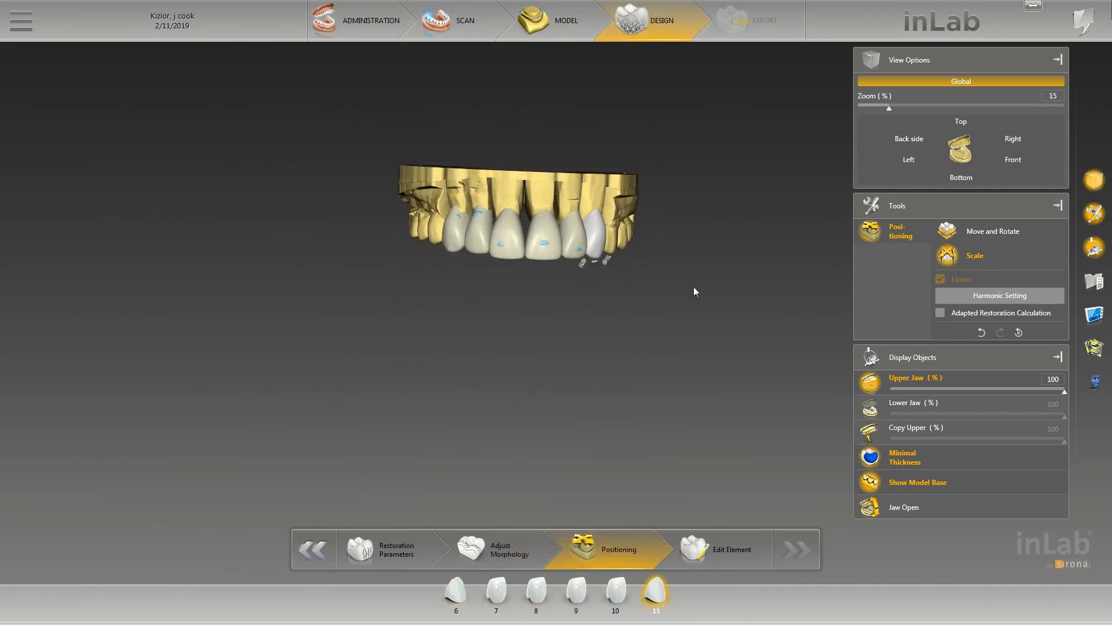
pyautogui.moveTo(693, 288); pyautogui.dragTo(692, 275)
pyautogui.moveTo(523, 305); pyautogui.dragTo(523, 307)
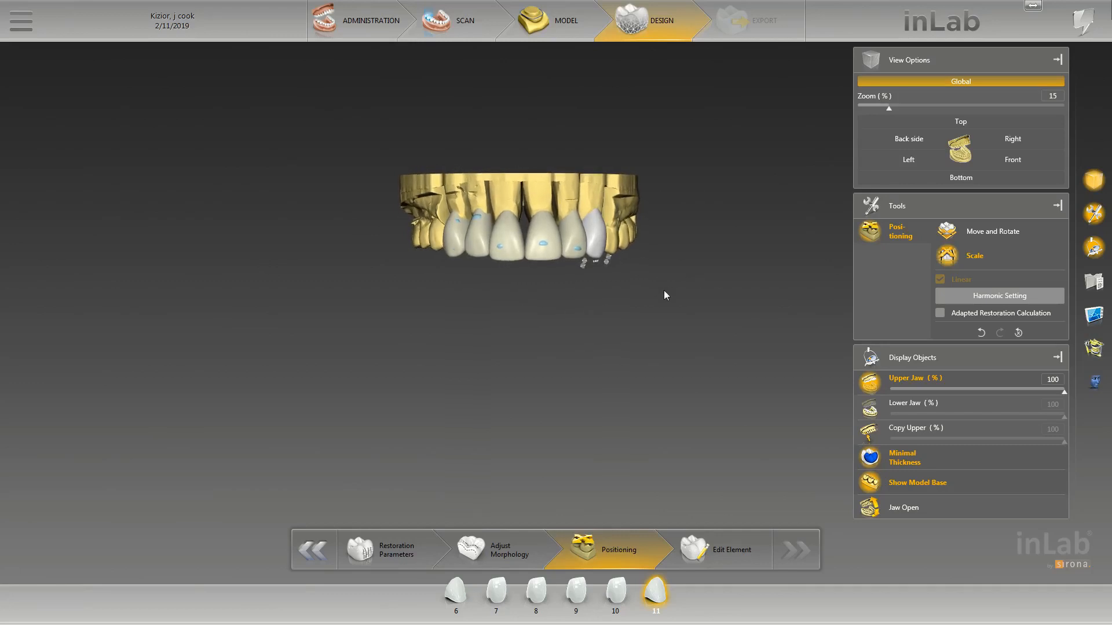
pyautogui.scroll(5, 449, 279)
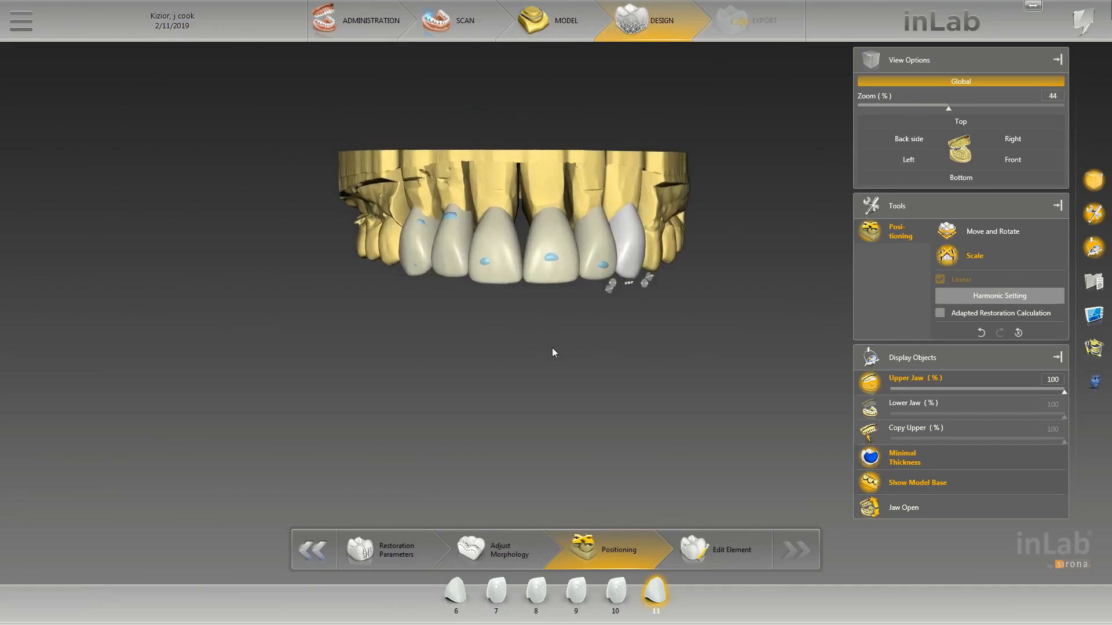
# Show the lower jaw and fine-tune the mesial width of tooth 9 against tooth 8 from the front.
pyautogui.click(978, 177)
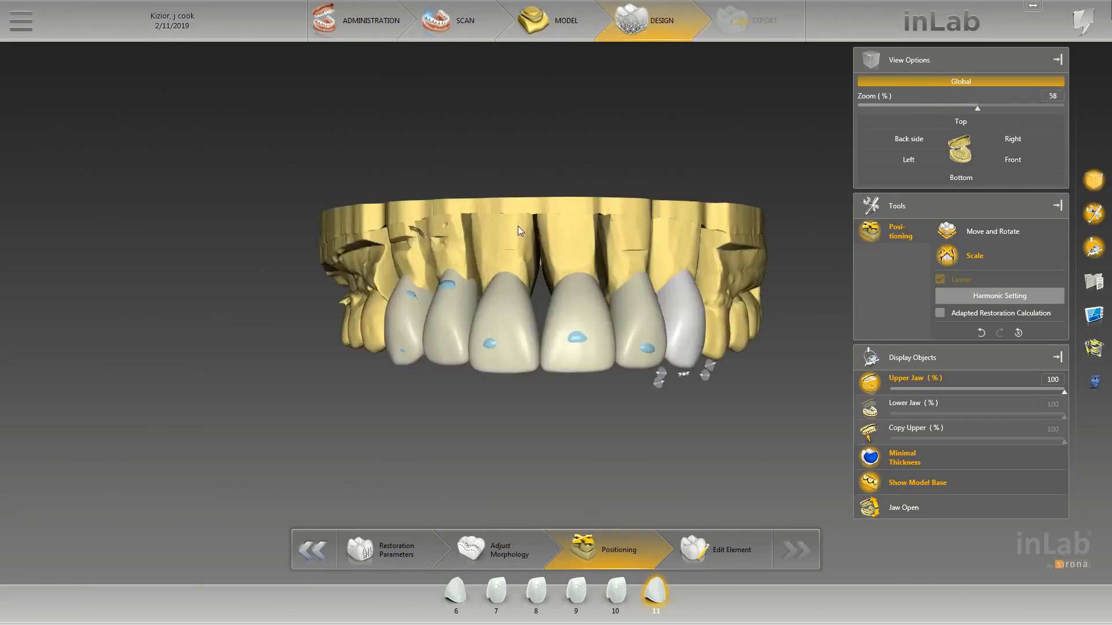
pyautogui.moveTo(518, 227); pyautogui.dragTo(517, 220, button='middle')
pyautogui.moveTo(576, 265); pyautogui.dragTo(605, 258)
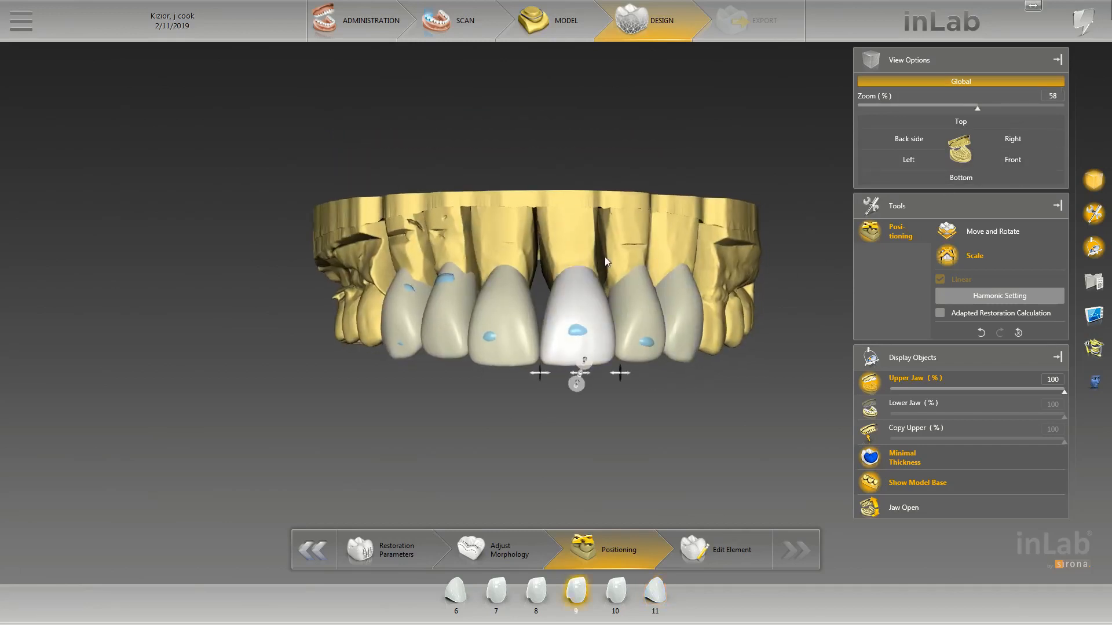
pyautogui.scroll(1, 530, 336)
pyautogui.moveTo(551, 383); pyautogui.dragTo(539, 384)
pyautogui.click(920, 416)
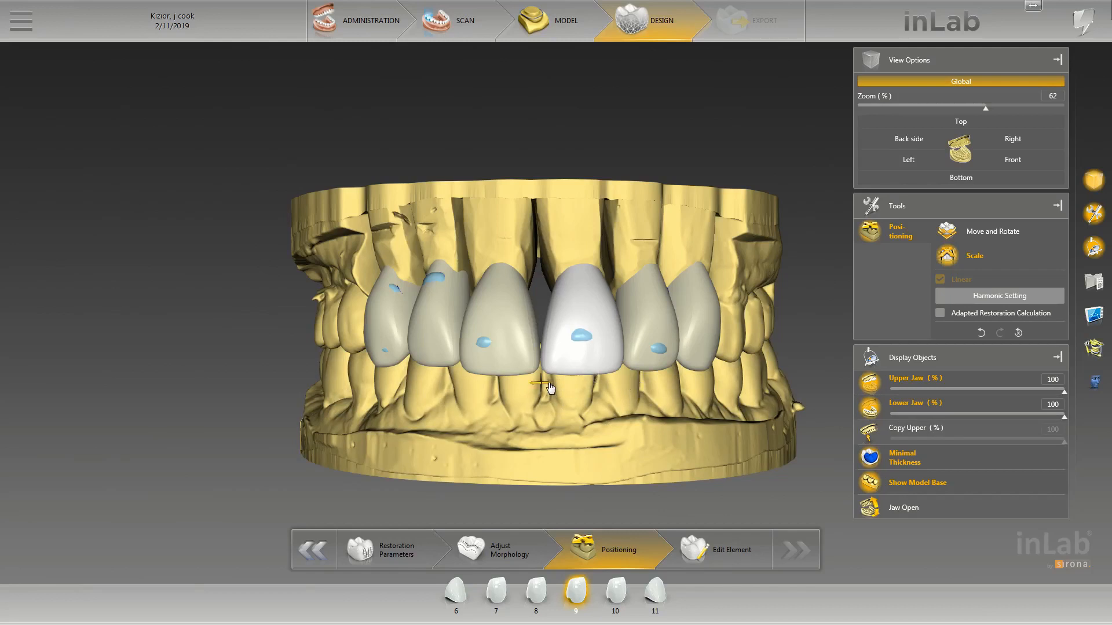
pyautogui.moveTo(550, 383); pyautogui.dragTo(537, 390)
pyautogui.click(531, 368)
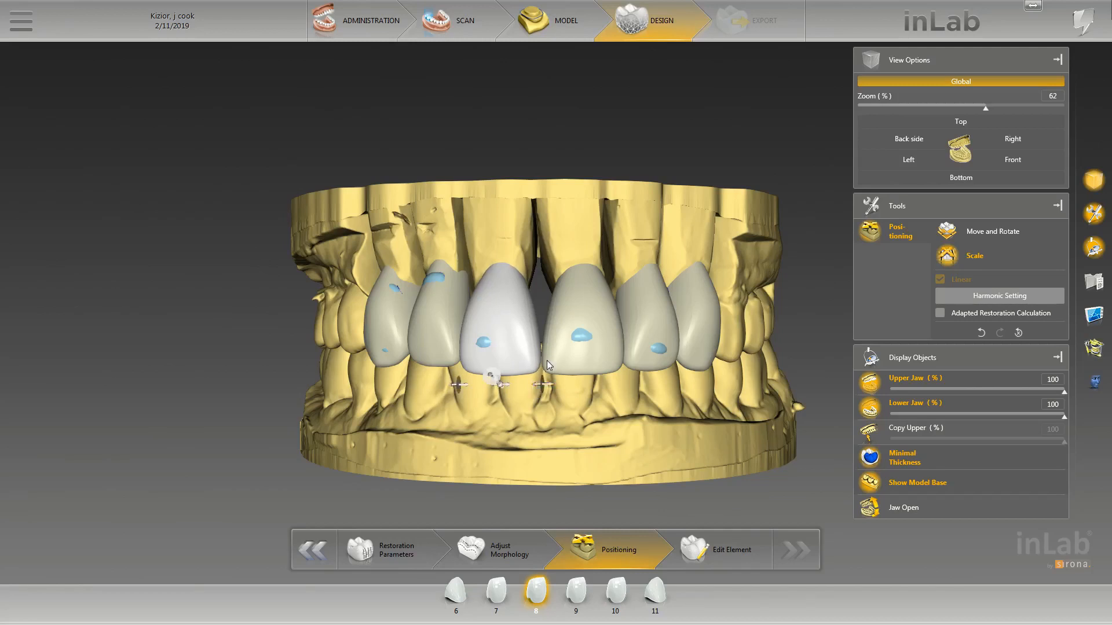
pyautogui.click(546, 360)
pyautogui.moveTo(549, 388); pyautogui.dragTo(548, 388)
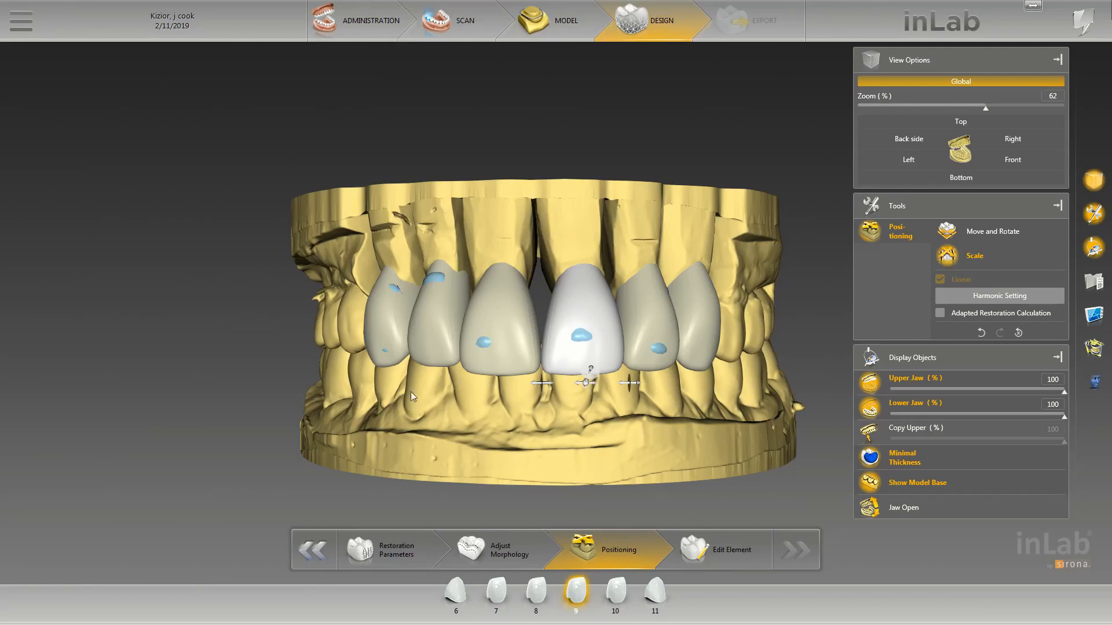
# Overlay the grid and fine-tune the position of tooth 10 with Move and Rotate.
pyautogui.click(404, 323)
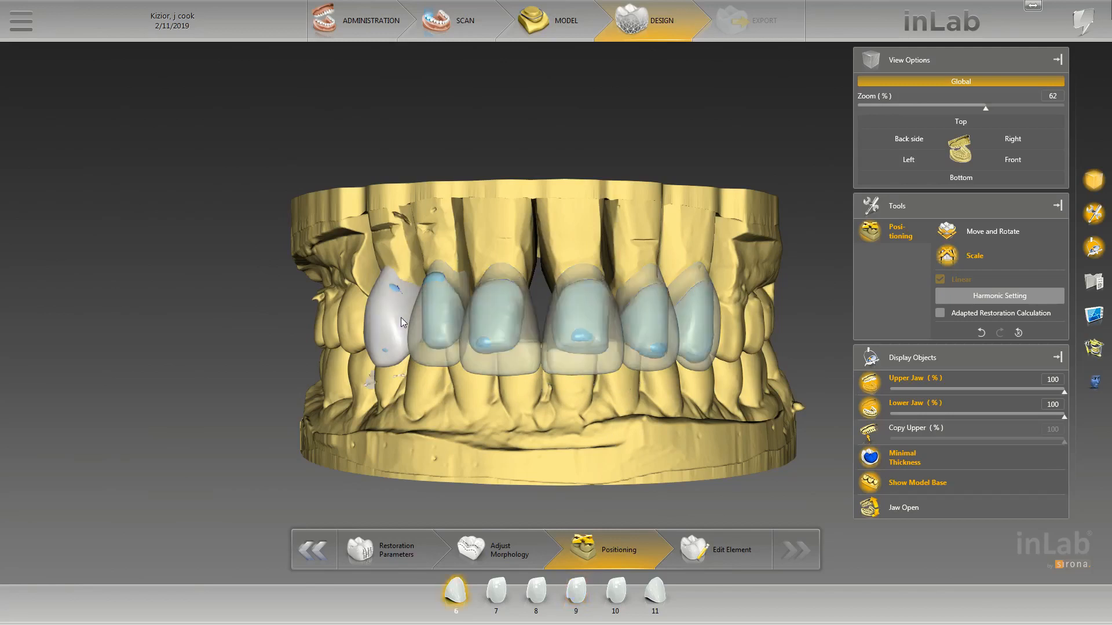
pyautogui.click(426, 332)
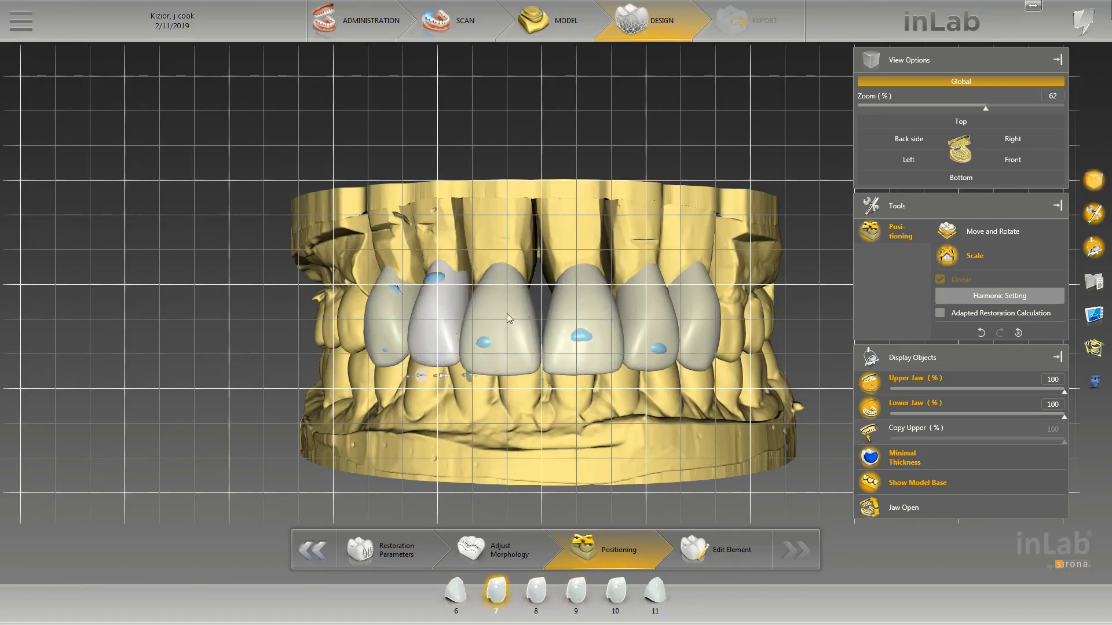
pyautogui.click(660, 331)
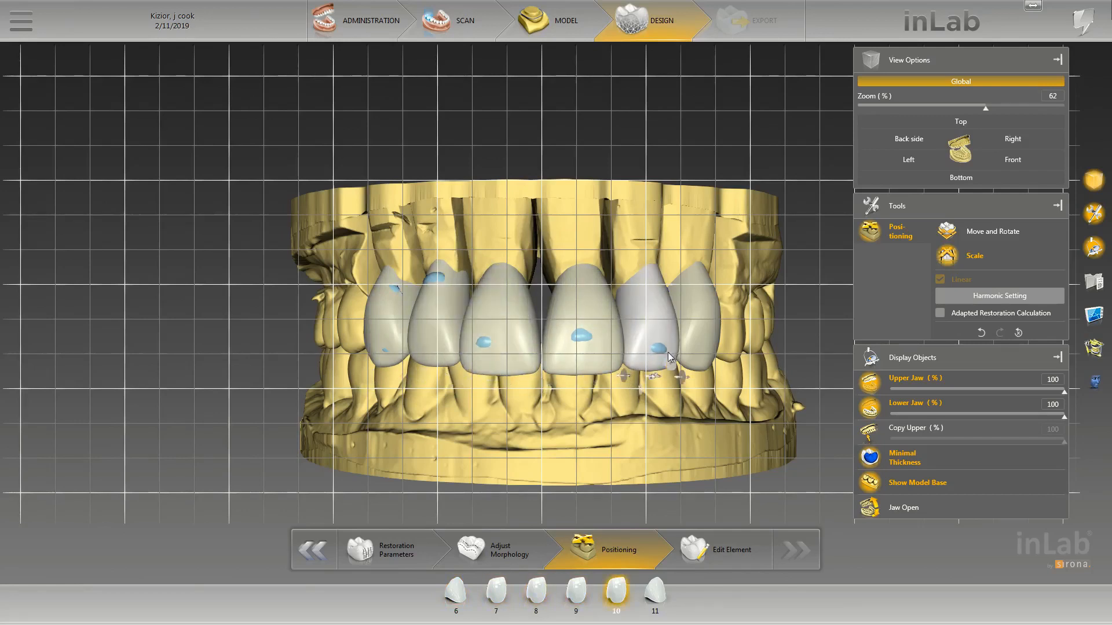
pyautogui.rightClick(661, 331)
pyautogui.click(712, 343)
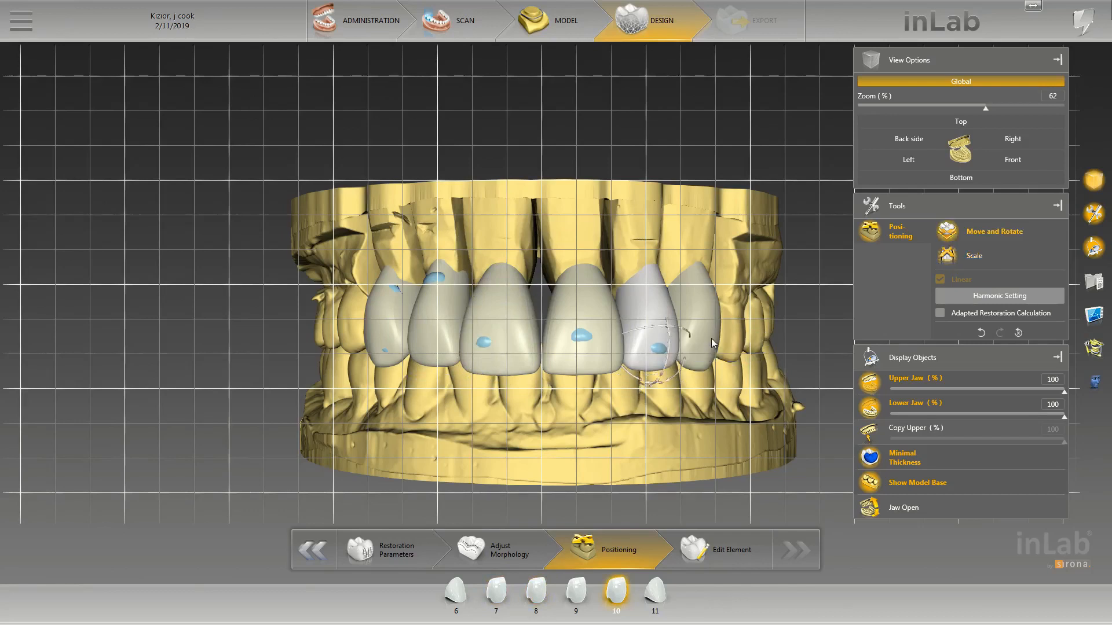
pyautogui.click(712, 342)
pyautogui.click(662, 332)
pyautogui.moveTo(669, 346); pyautogui.dragTo(670, 345)
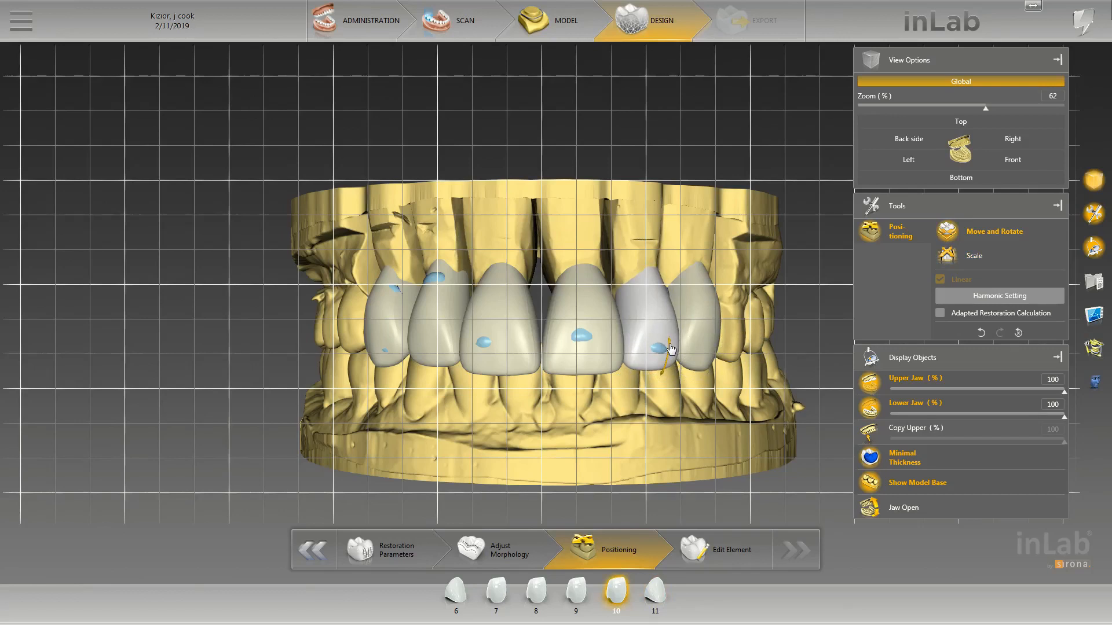
# Compare teeth 7, 9 and 11 against the grid, and hide the grid and lower jaw to inspect the upper arch.
pyautogui.click(435, 322)
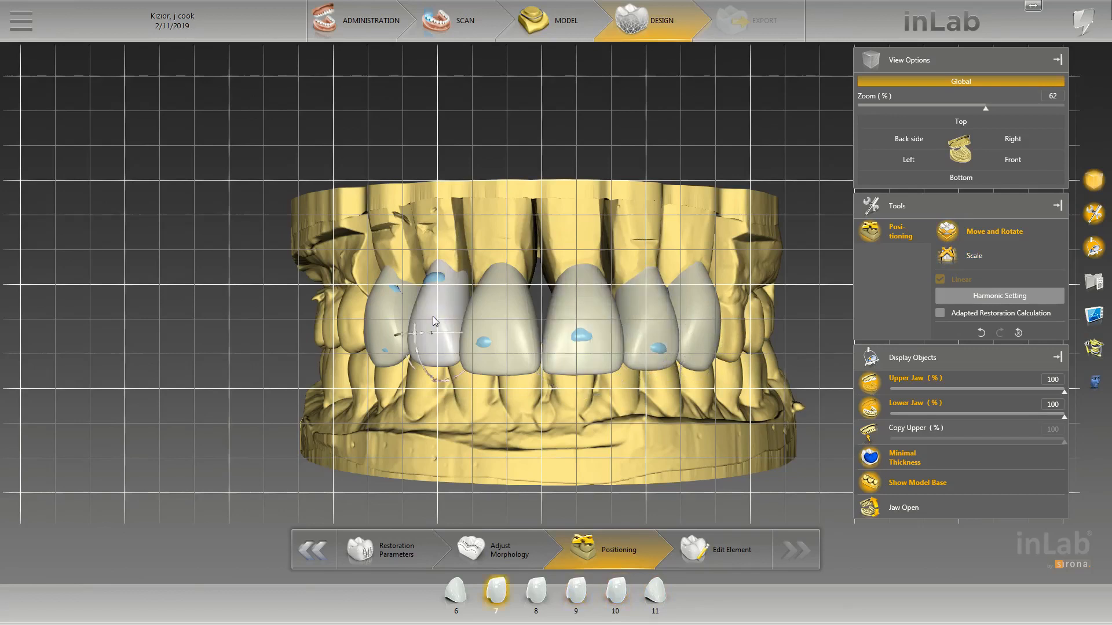
pyautogui.click(585, 330)
pyautogui.click(716, 346)
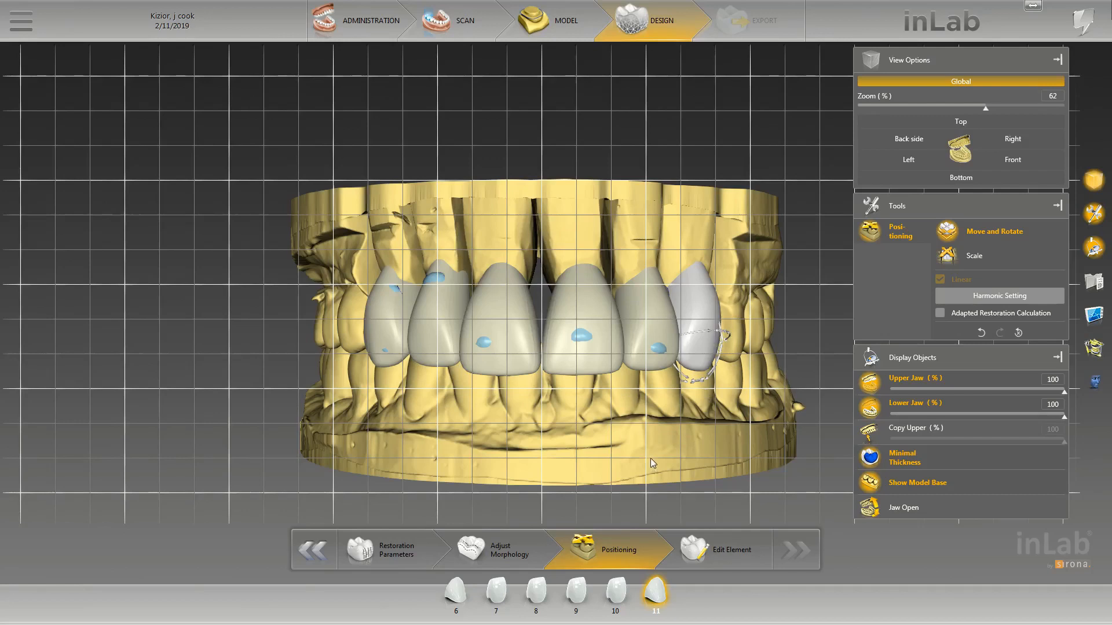
pyautogui.moveTo(651, 457); pyautogui.dragTo(727, 405, button='right')
pyautogui.click(871, 410)
pyautogui.scroll(-4, 727, 405)
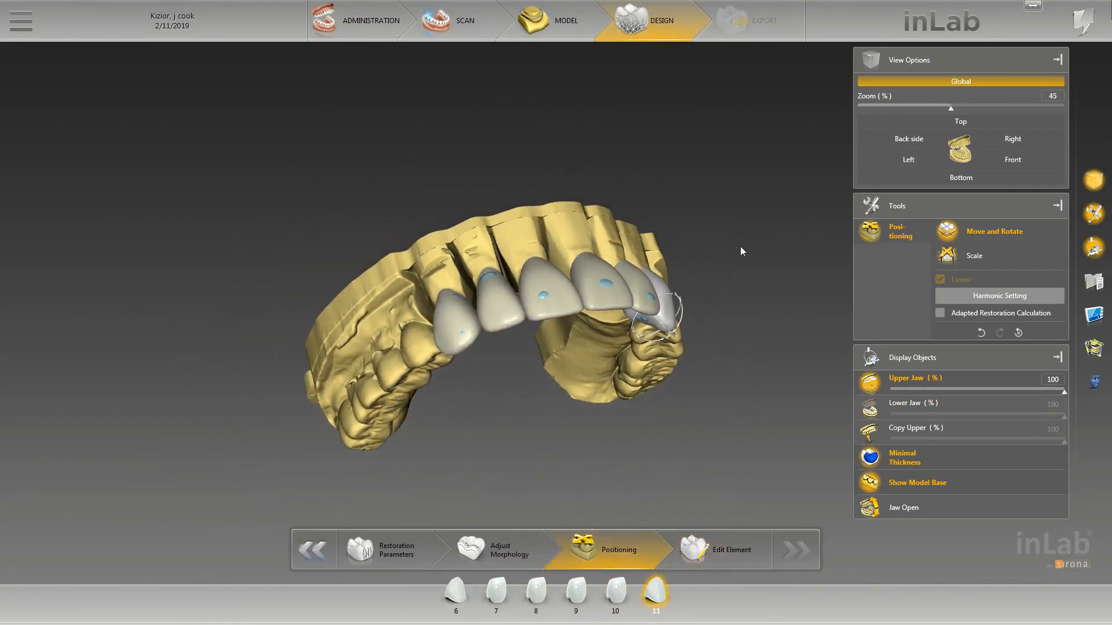
pyautogui.moveTo(740, 246); pyautogui.dragTo(690, 304, button='right')
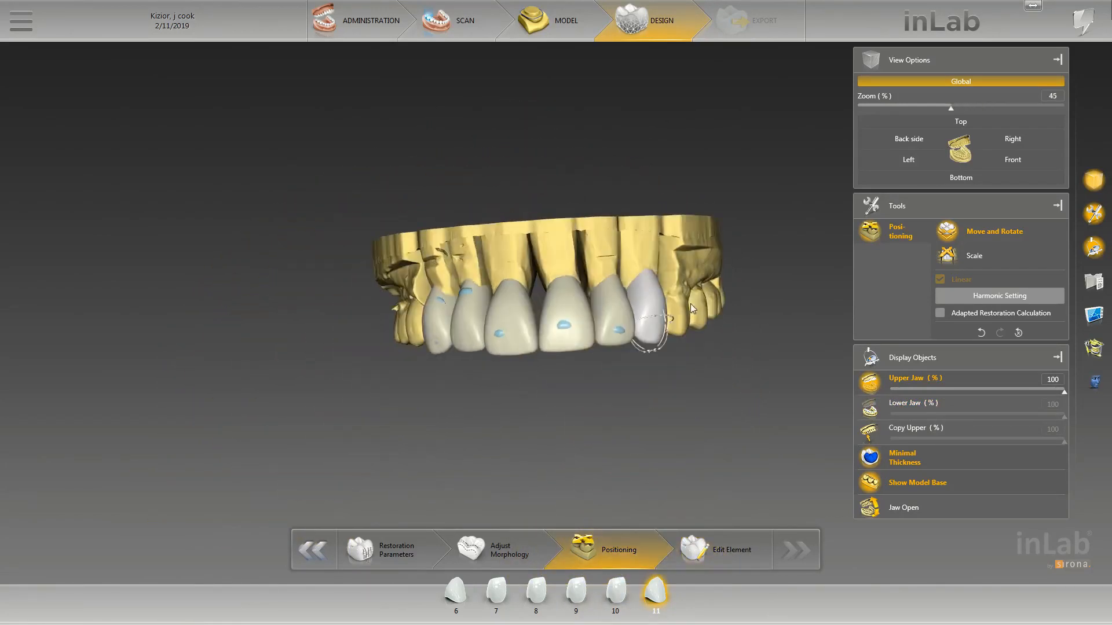
# Advance to the Edit Element phase and examine the six anterior restorations from the front.
pyautogui.click(703, 559)
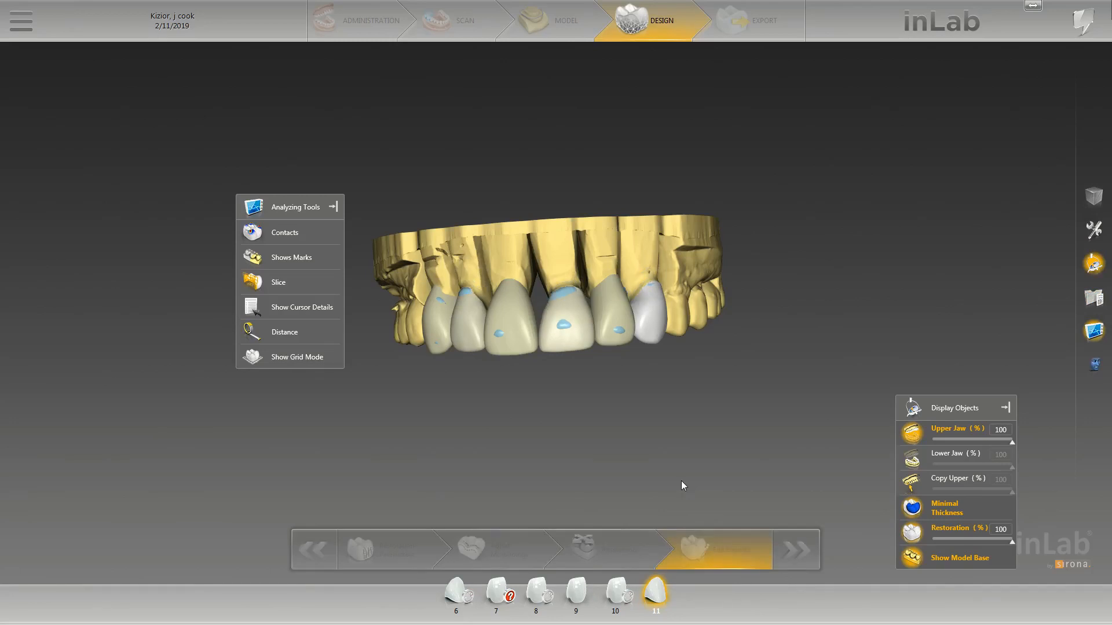
pyautogui.moveTo(668, 378); pyautogui.dragTo(703, 345, button='right')
pyautogui.scroll(2, 647, 354)
pyautogui.moveTo(636, 353); pyautogui.dragTo(626, 351, button='right')
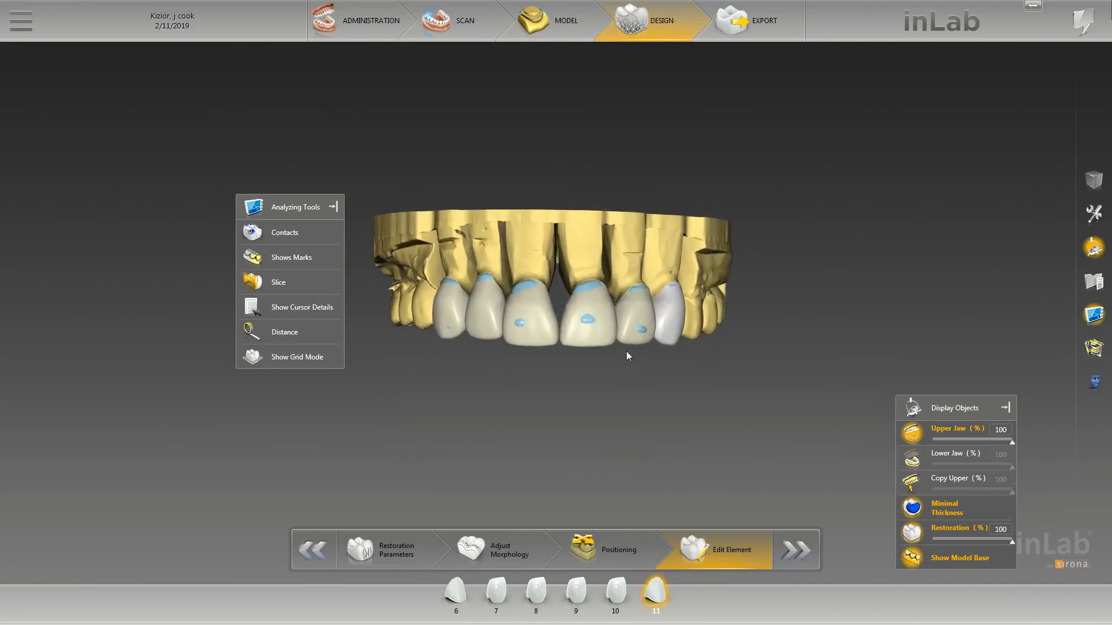
pyautogui.moveTo(484, 367); pyautogui.dragTo(480, 371, button='right')
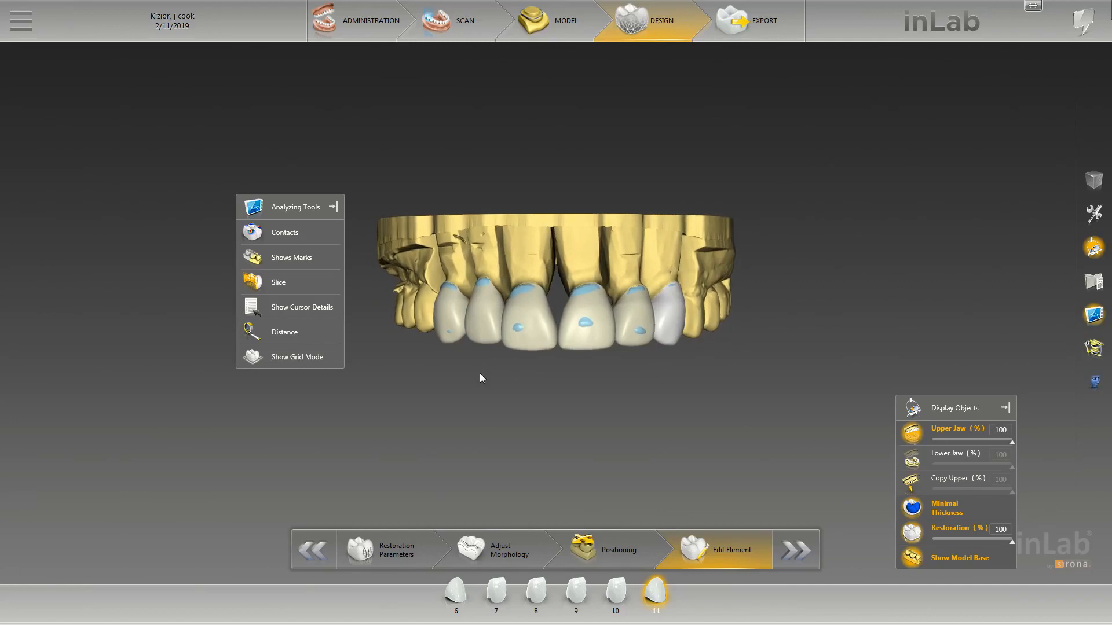
pyautogui.scroll(2, 491, 367)
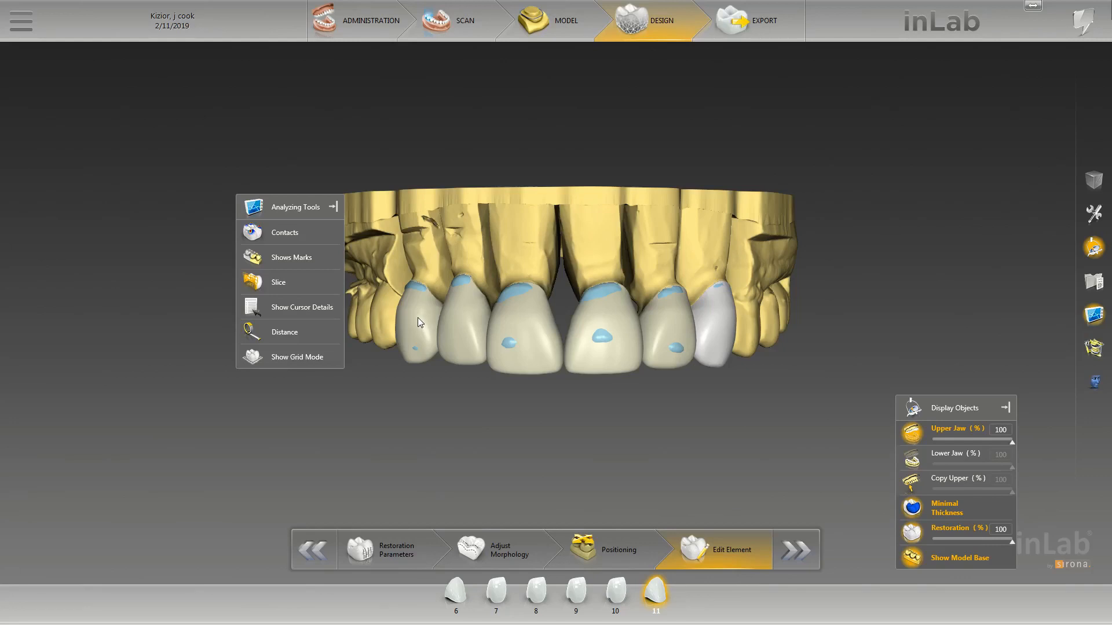
# Preview a Biogeneric Variation of 0.65 on tooth 8 and settle on 0.23.
pyautogui.click(526, 317)
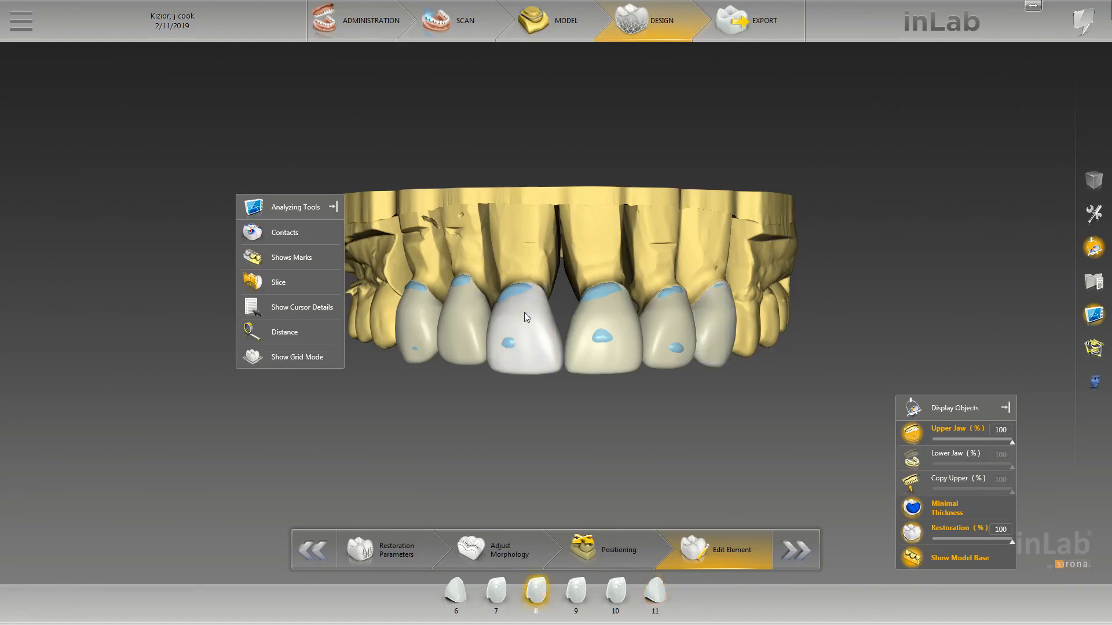
pyautogui.rightClick(526, 317)
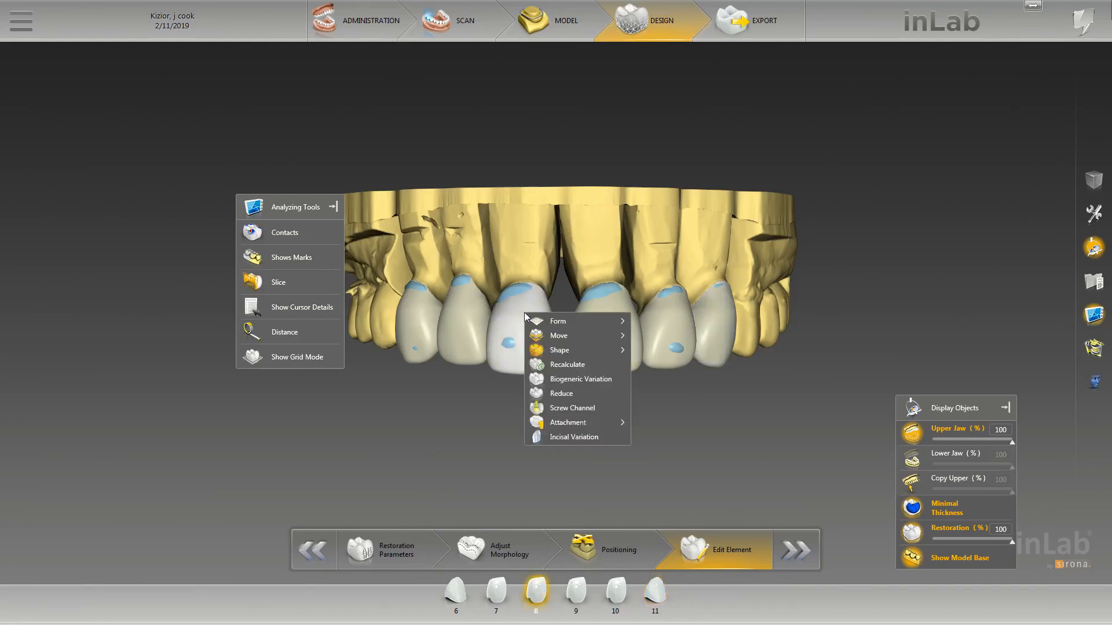
pyautogui.click(559, 380)
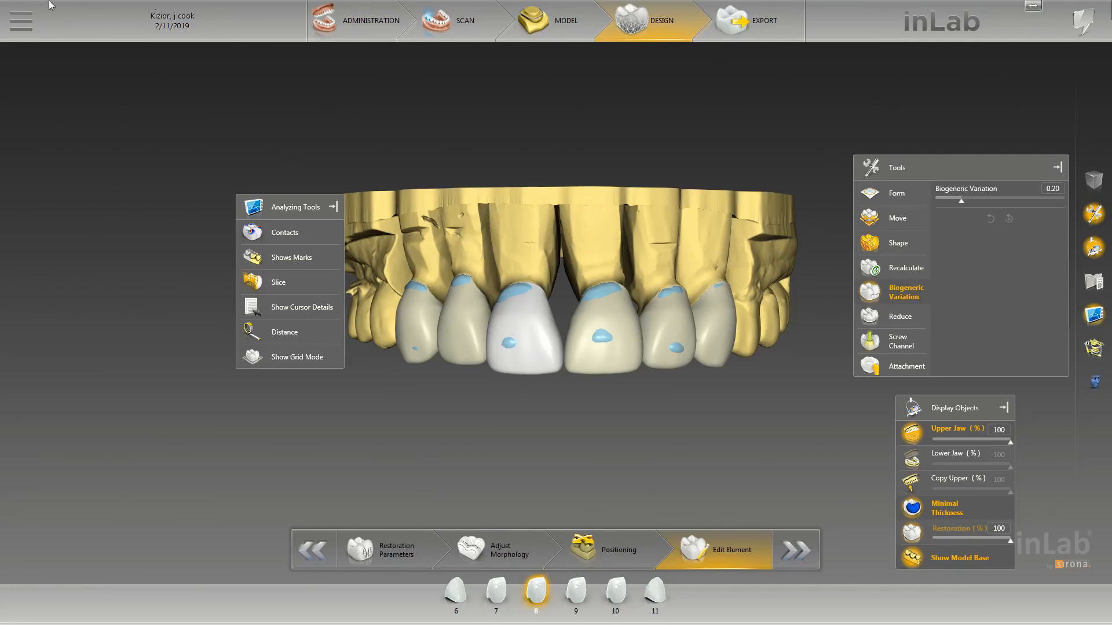
pyautogui.click(21, 24)
pyautogui.click(41, 84)
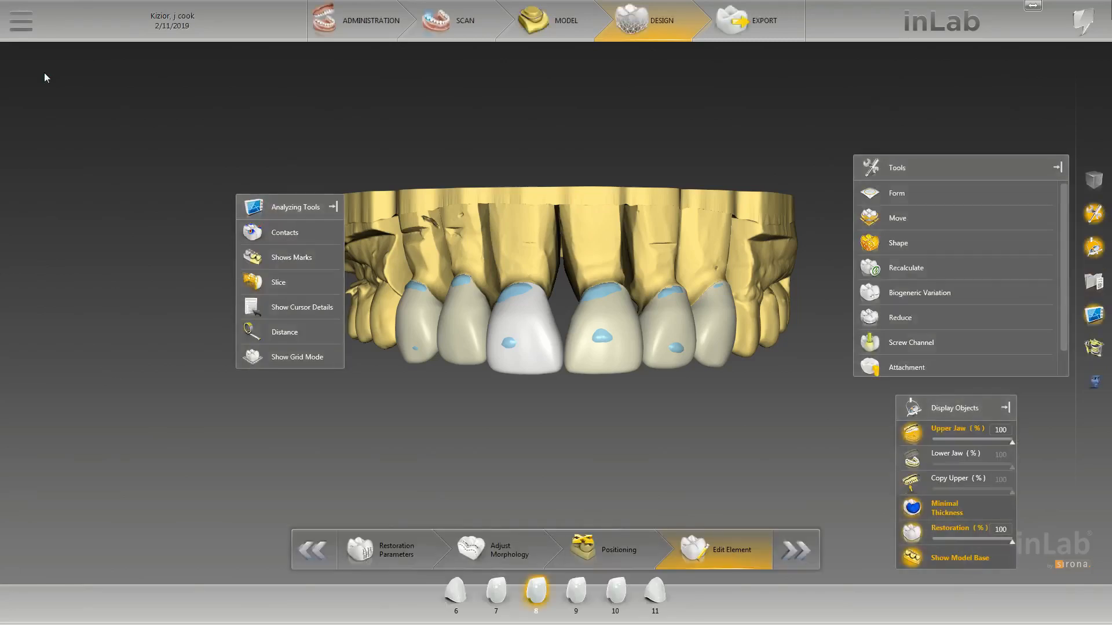
pyautogui.rightClick(535, 325)
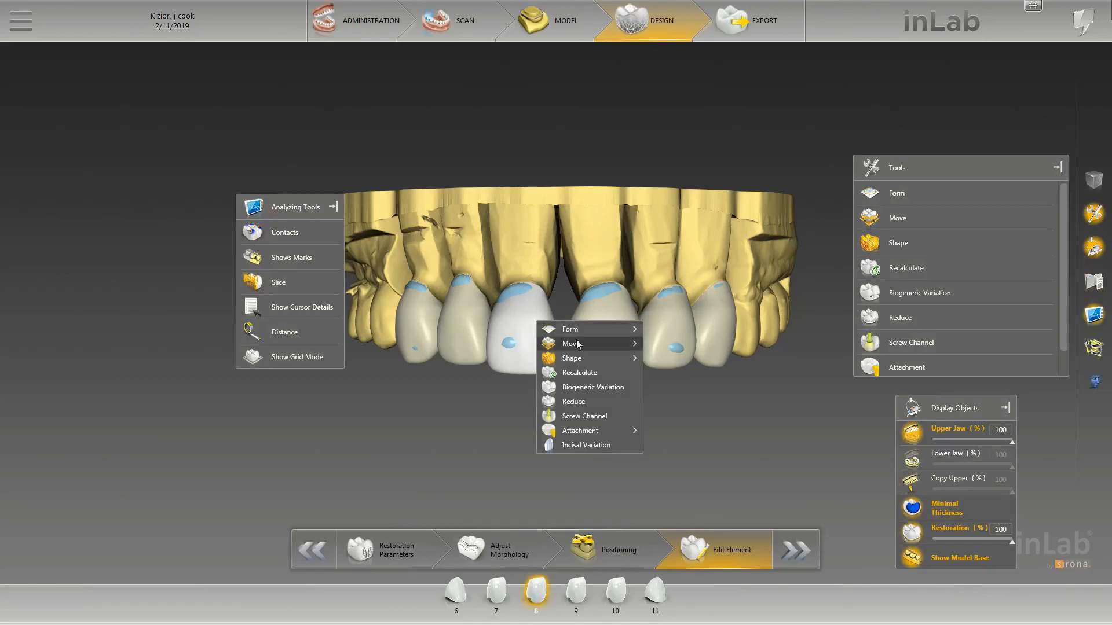
pyautogui.click(582, 387)
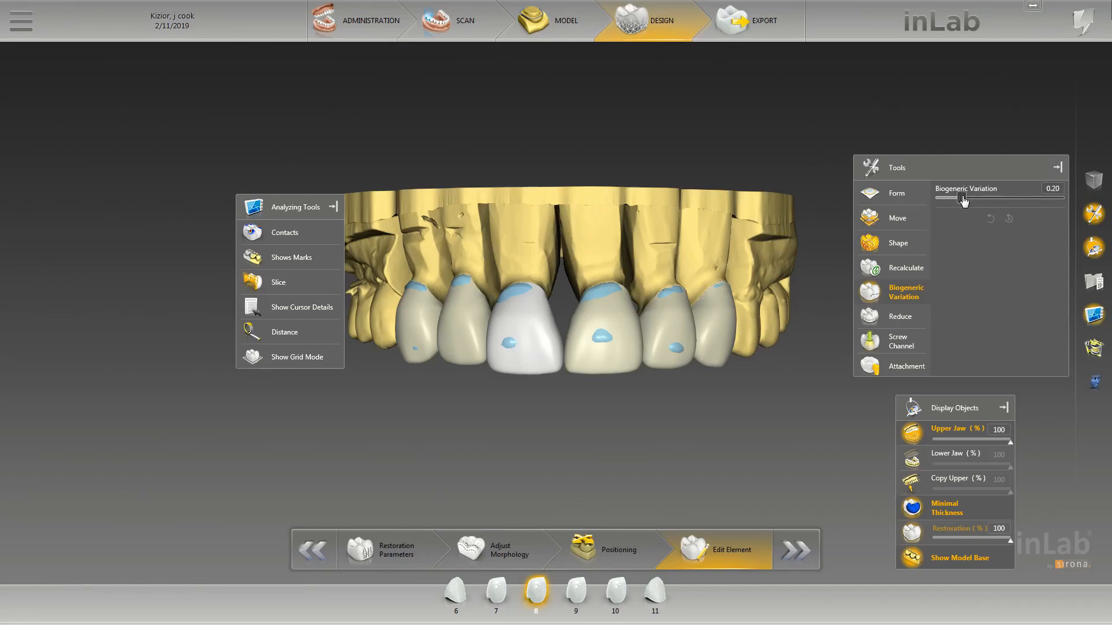
pyautogui.moveTo(964, 200); pyautogui.dragTo(1020, 200)
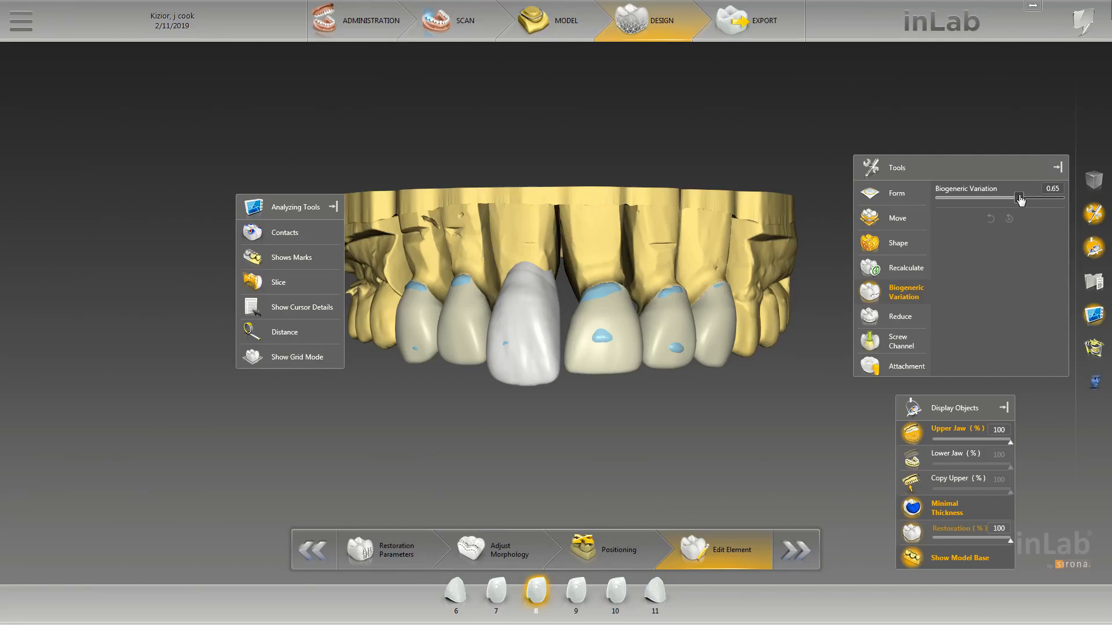
pyautogui.moveTo(1020, 200); pyautogui.dragTo(967, 238)
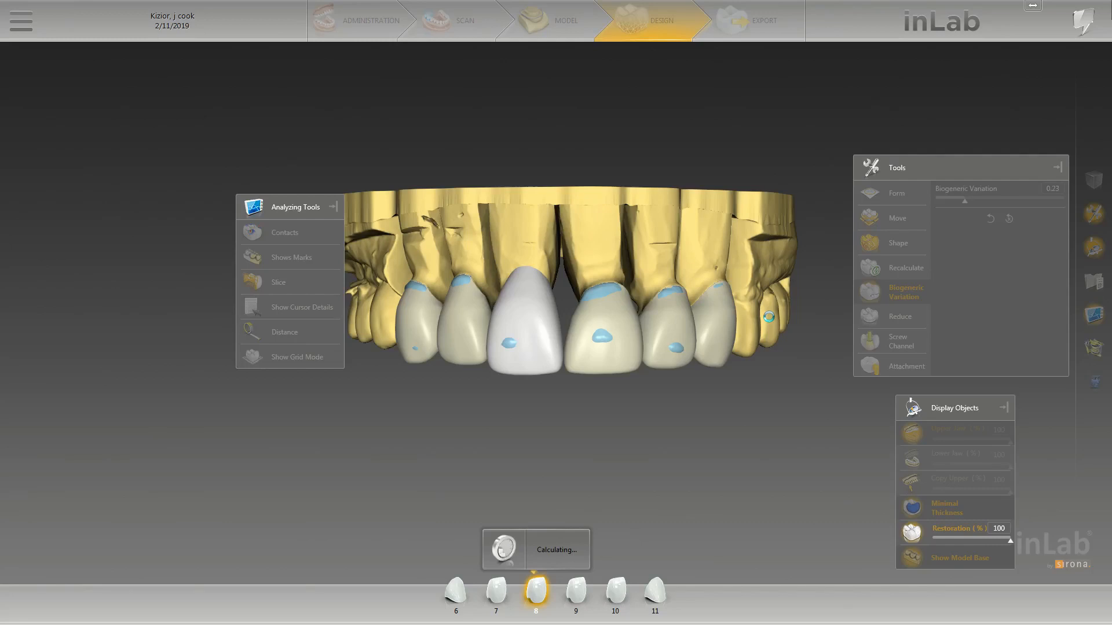
# Set the Biogeneric Variation of tooth 9 to 0.24.
pyautogui.click(599, 348)
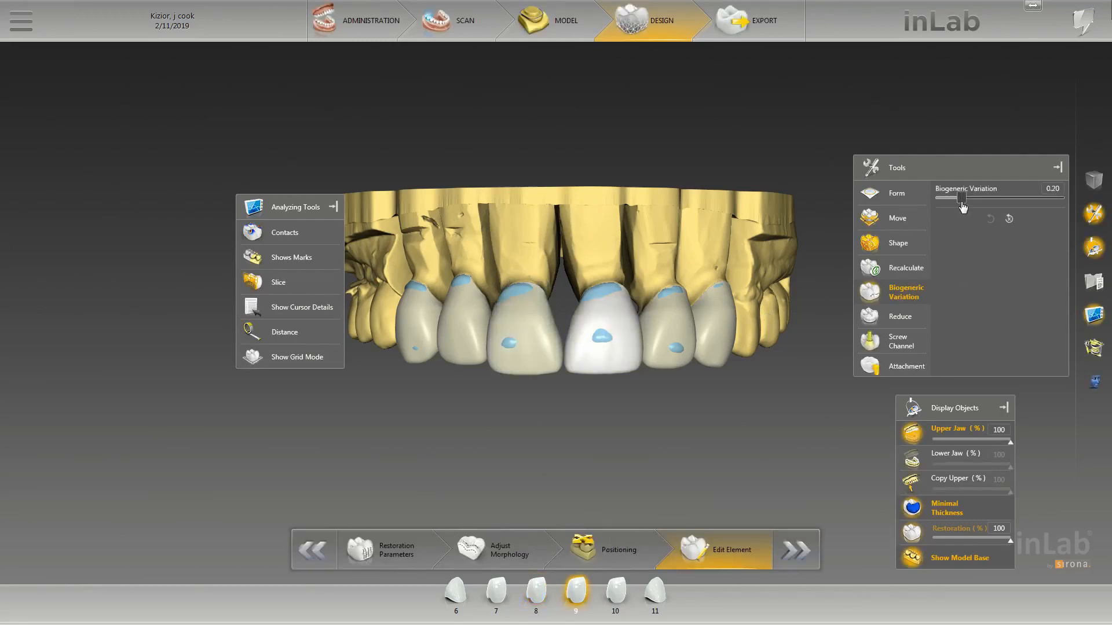
pyautogui.moveTo(960, 198); pyautogui.dragTo(964, 198)
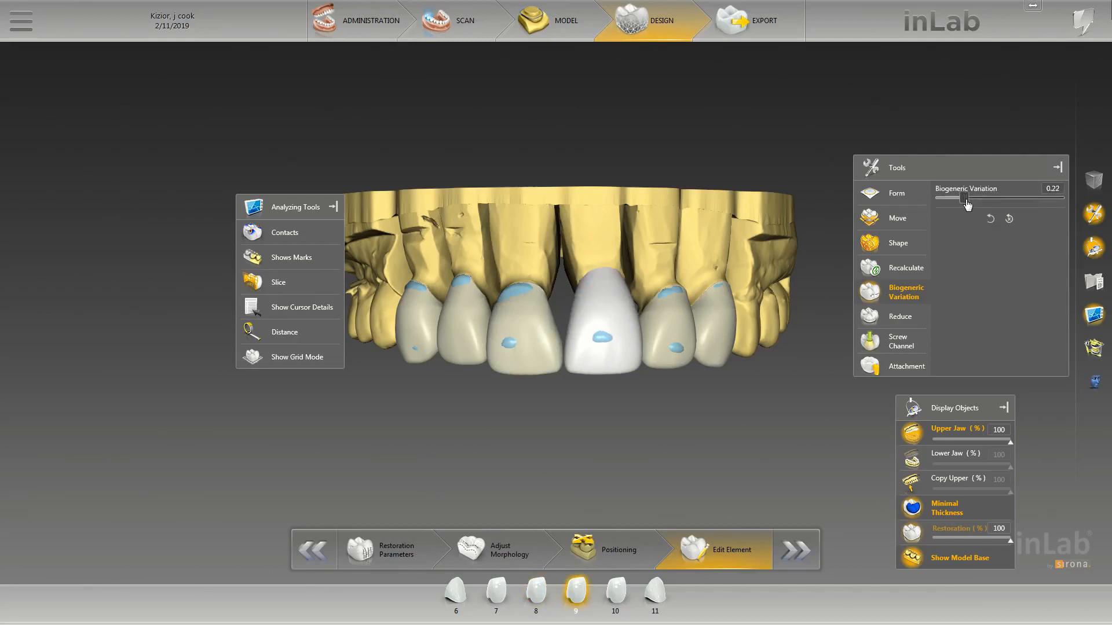
pyautogui.moveTo(965, 198); pyautogui.dragTo(968, 198)
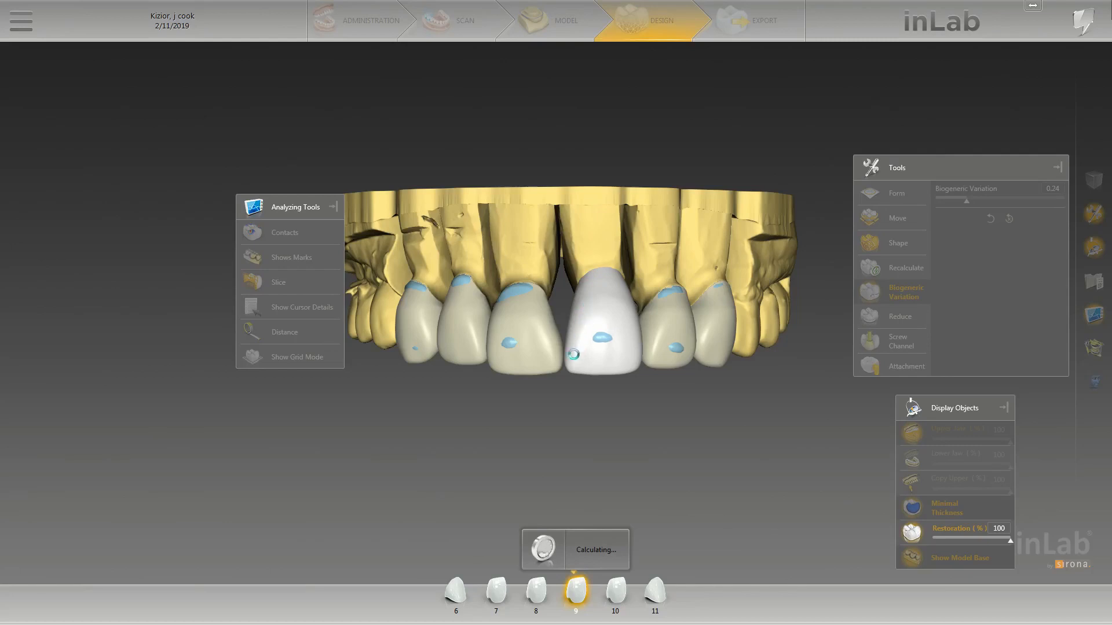
# Reshape the mesial incisal corner of tooth 9 with the individual Shape tool in 4-Directional mode at size 2.85.
pyautogui.scroll(4, 572, 364)
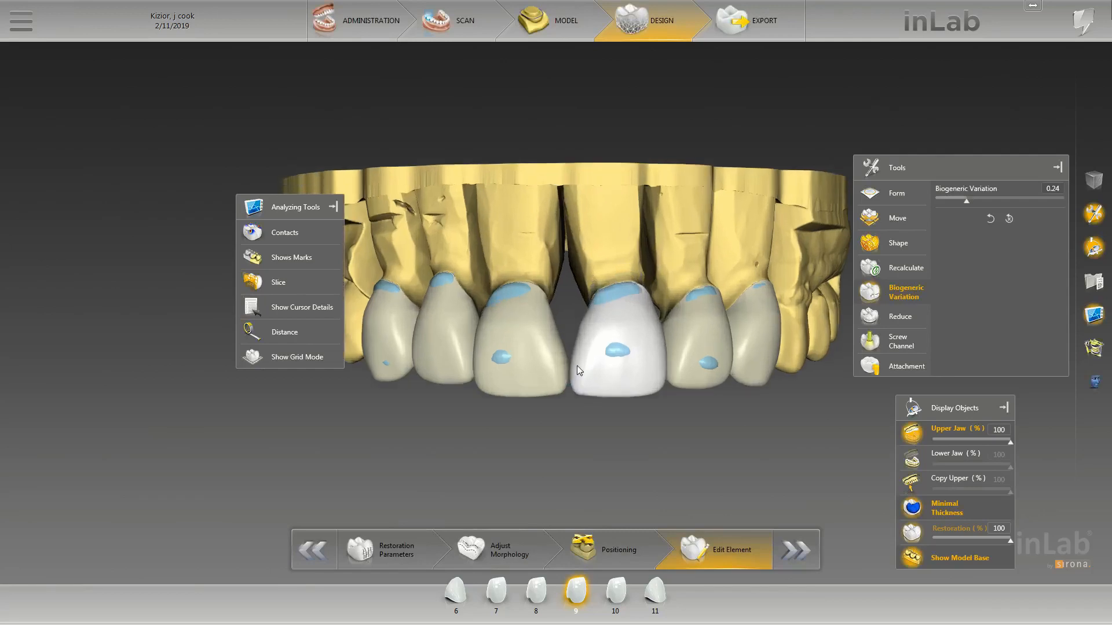
pyautogui.moveTo(594, 449); pyautogui.dragTo(616, 412, button='right')
pyautogui.scroll(2, 616, 411)
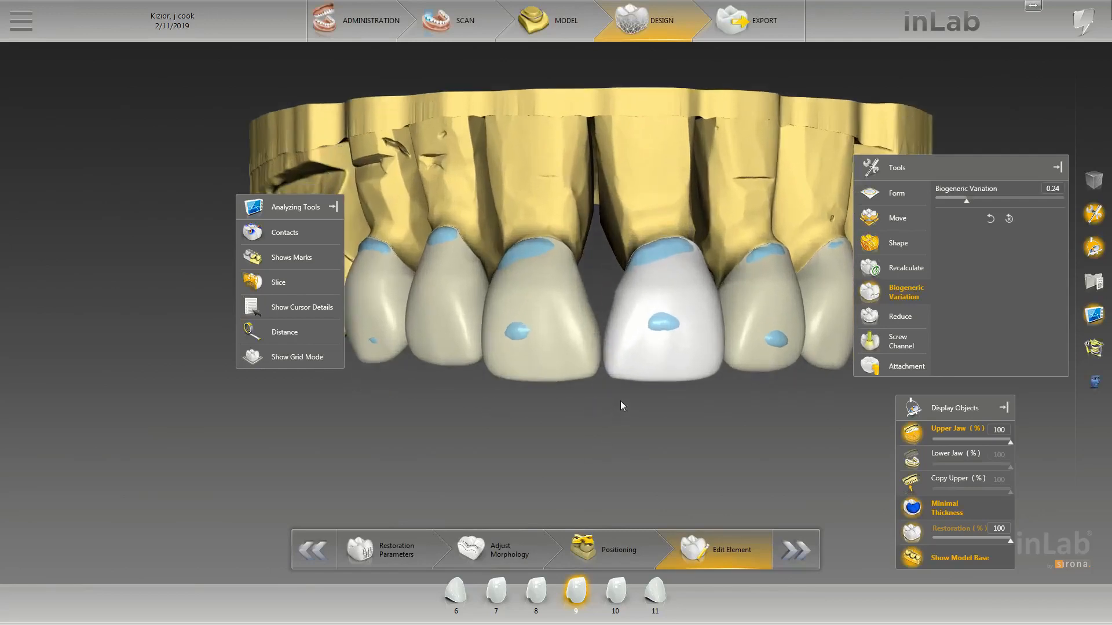
pyautogui.rightClick(620, 351)
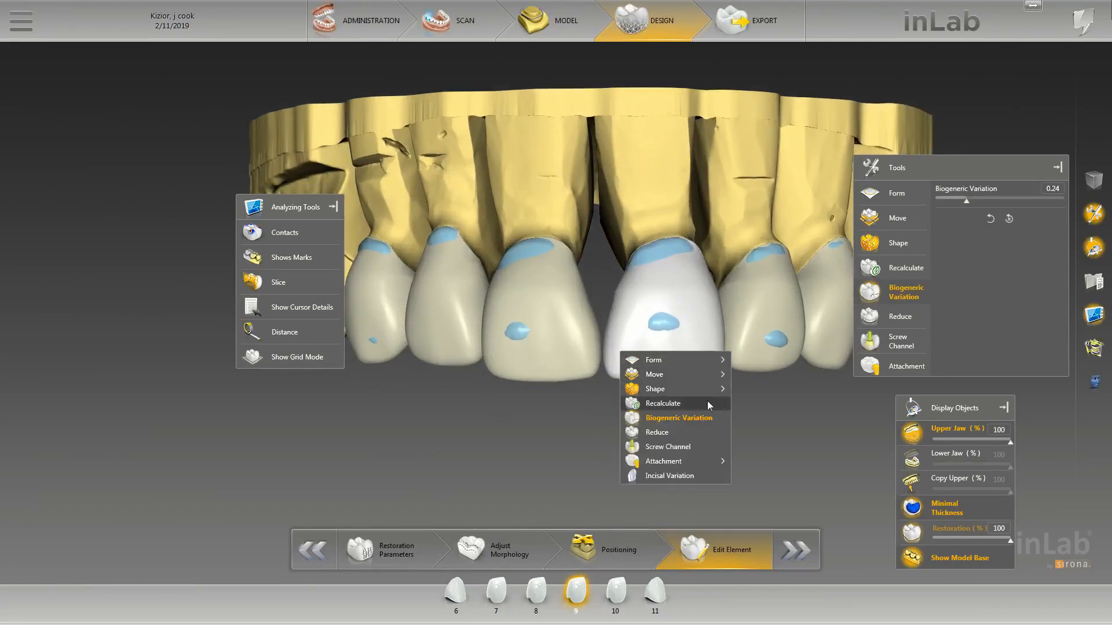
pyautogui.moveTo(682, 391)
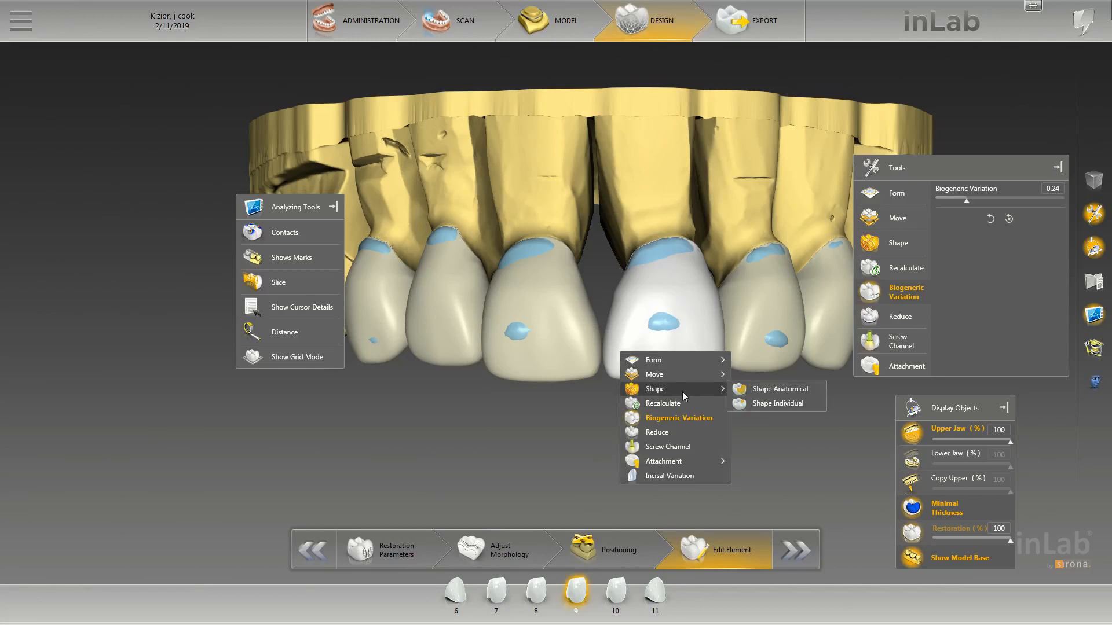
pyautogui.click(778, 405)
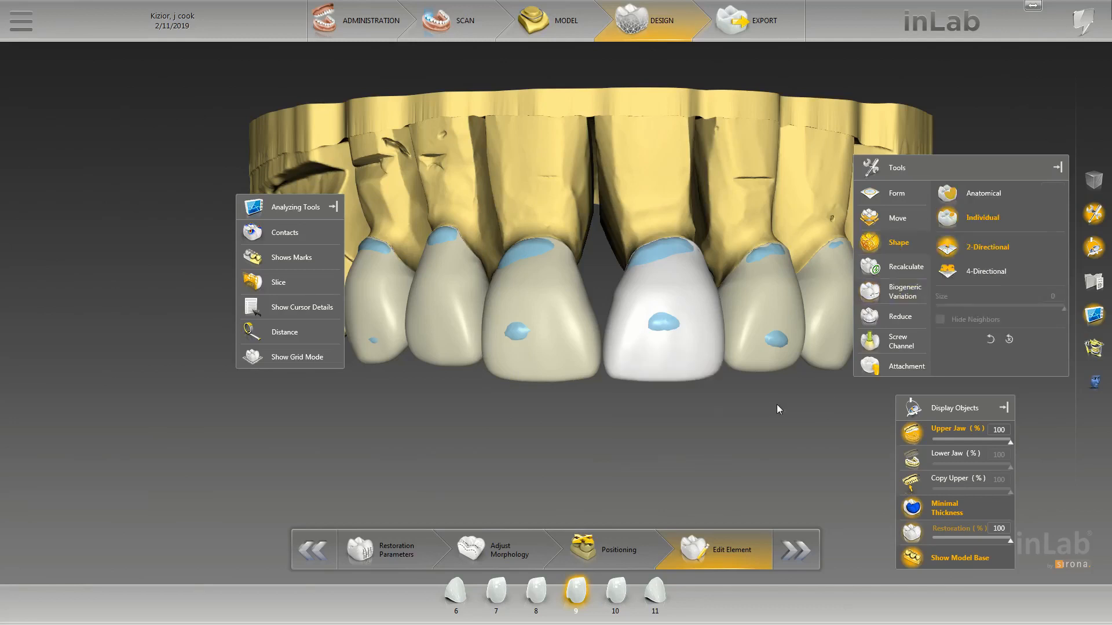
pyautogui.click(979, 278)
pyautogui.moveTo(614, 377); pyautogui.dragTo(615, 383, button='right')
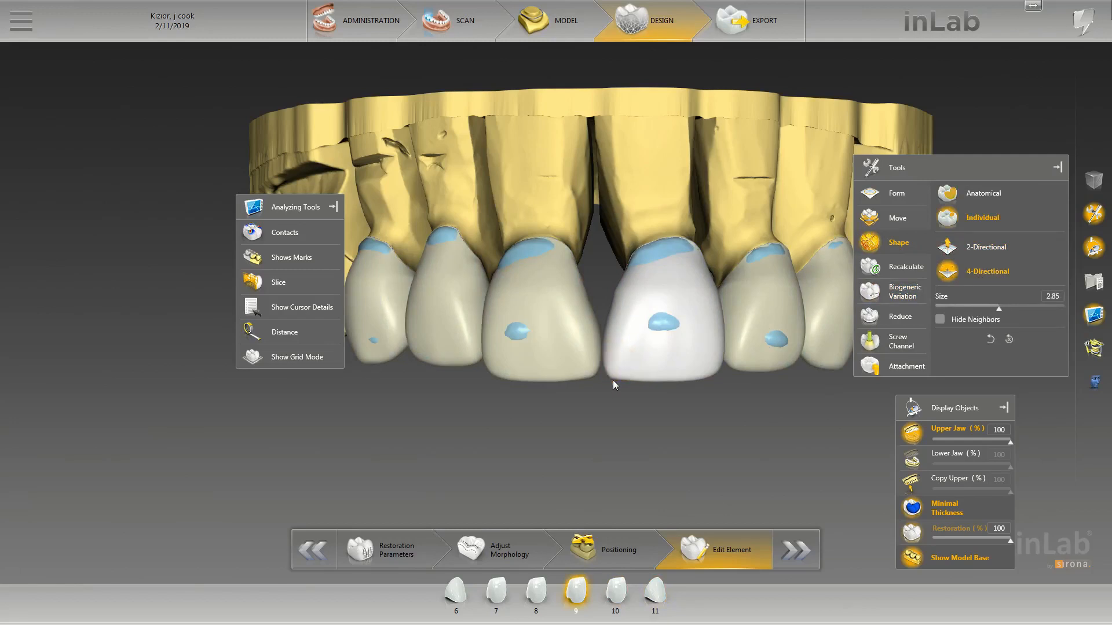
pyautogui.moveTo(617, 387); pyautogui.dragTo(617, 380, button='right')
# Reshape the mesial incisal corner of tooth 8 with 4-Directional individual shaping at size 2.95.
pyautogui.click(575, 373)
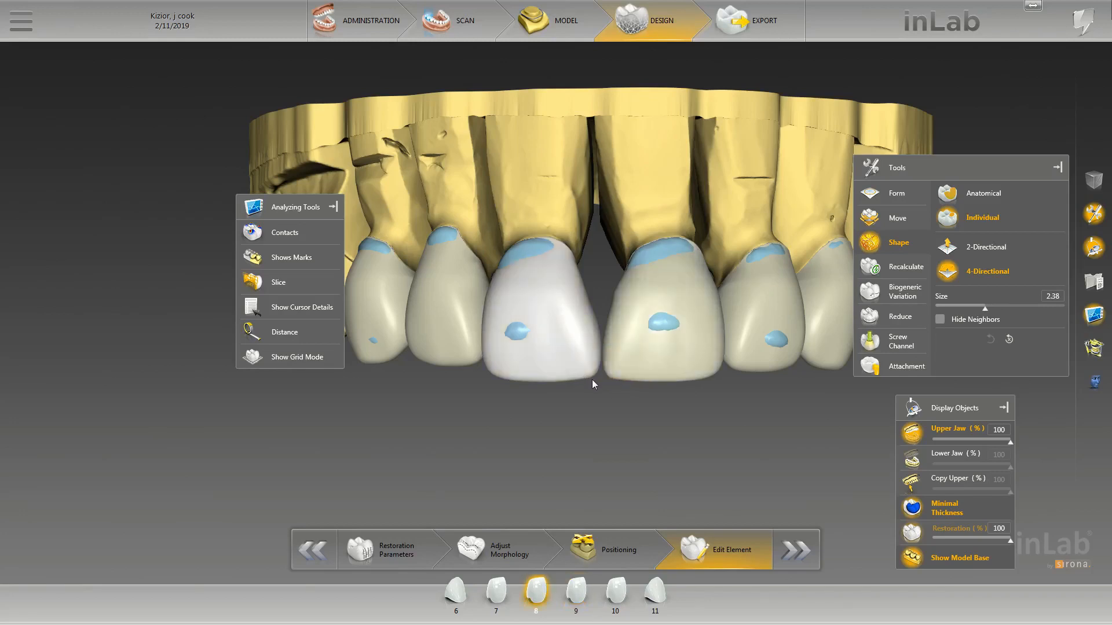
pyautogui.moveTo(589, 382); pyautogui.dragTo(603, 368, button='right')
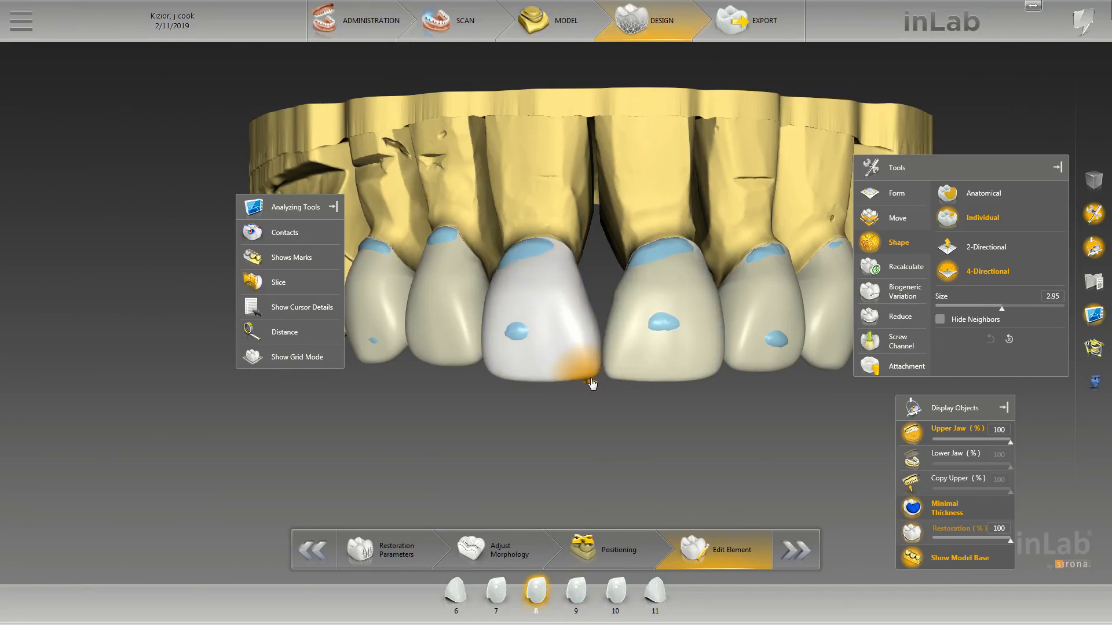
pyautogui.moveTo(602, 383); pyautogui.dragTo(586, 418, button='middle')
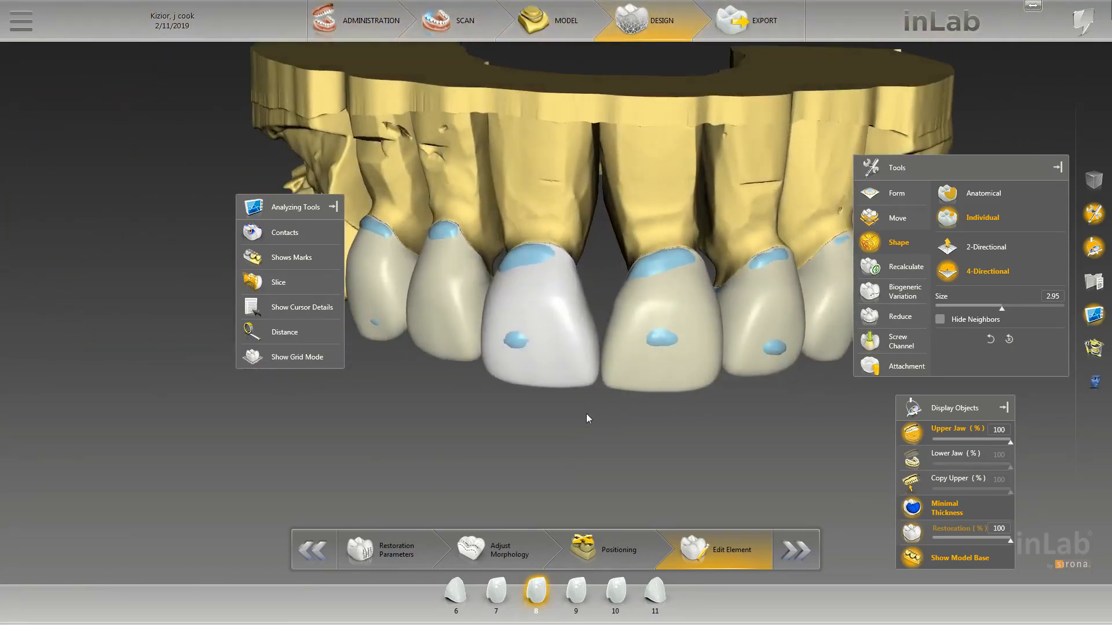
# Try 2-Directional shaping on tooth 8, return to 4-Directional, and refine its mesial incisal corner at size 2.48.
pyautogui.click(986, 247)
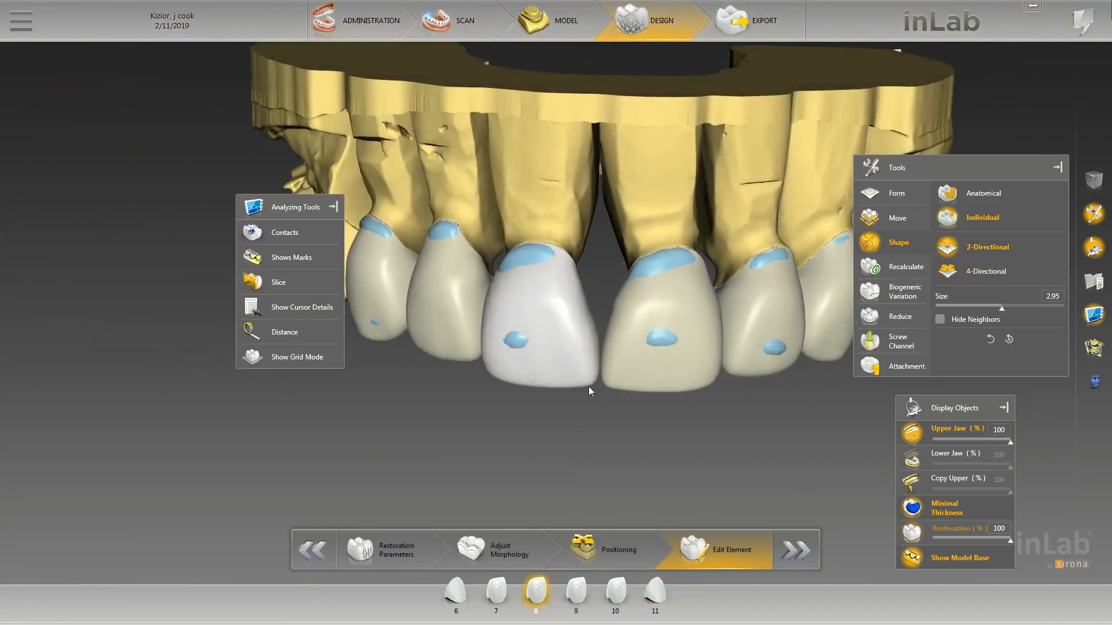
pyautogui.scroll(-6, 589, 387)
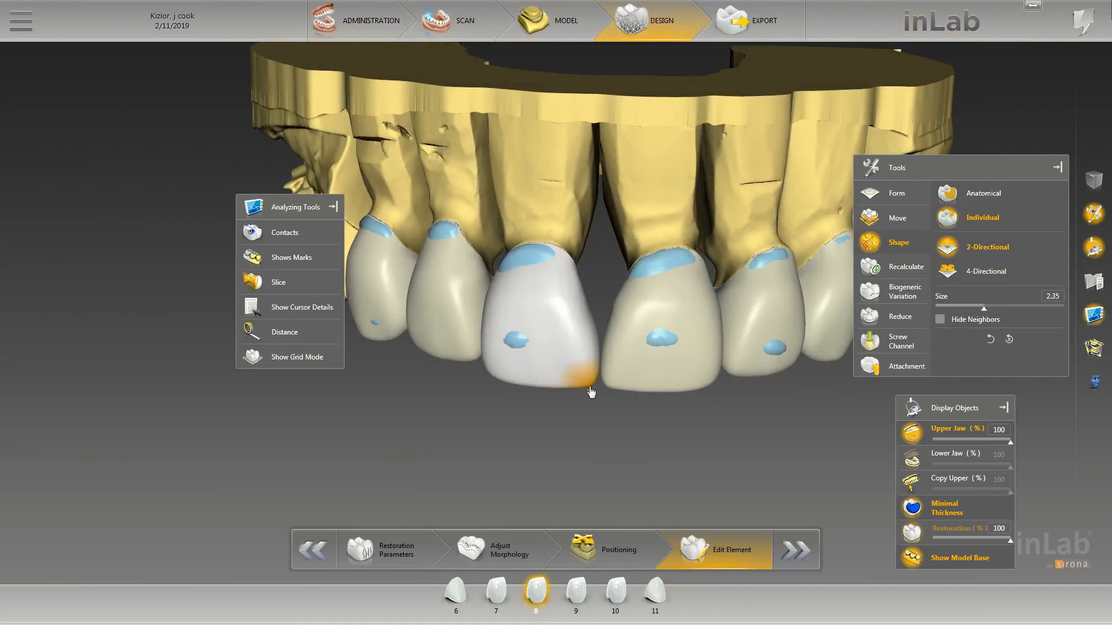
pyautogui.click(763, 360)
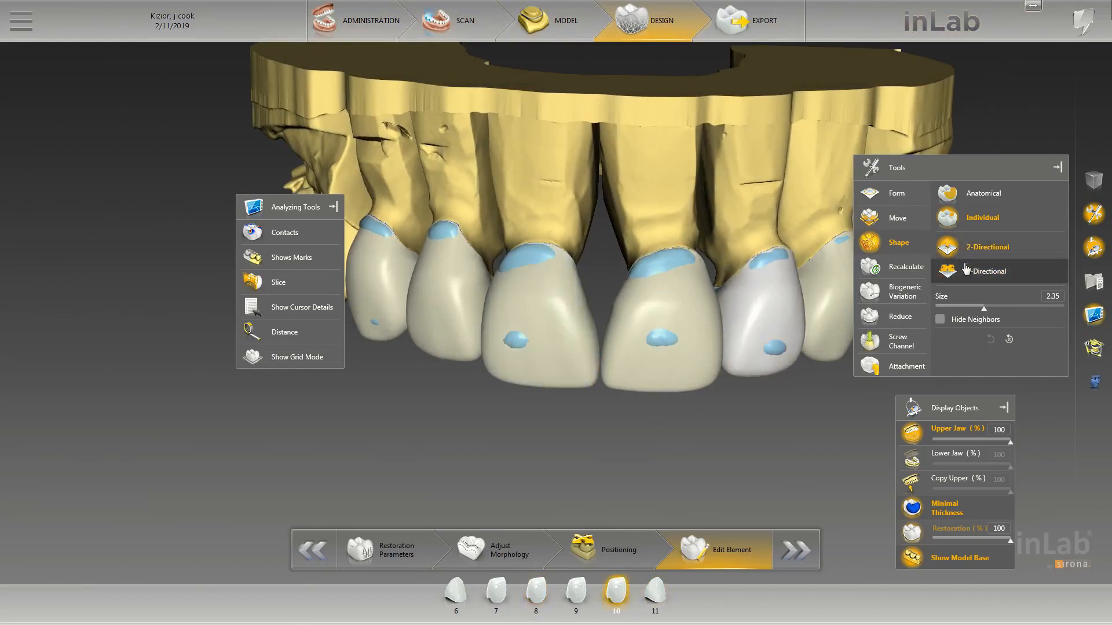
pyautogui.click(966, 270)
pyautogui.click(578, 360)
pyautogui.scroll(7, 586, 388)
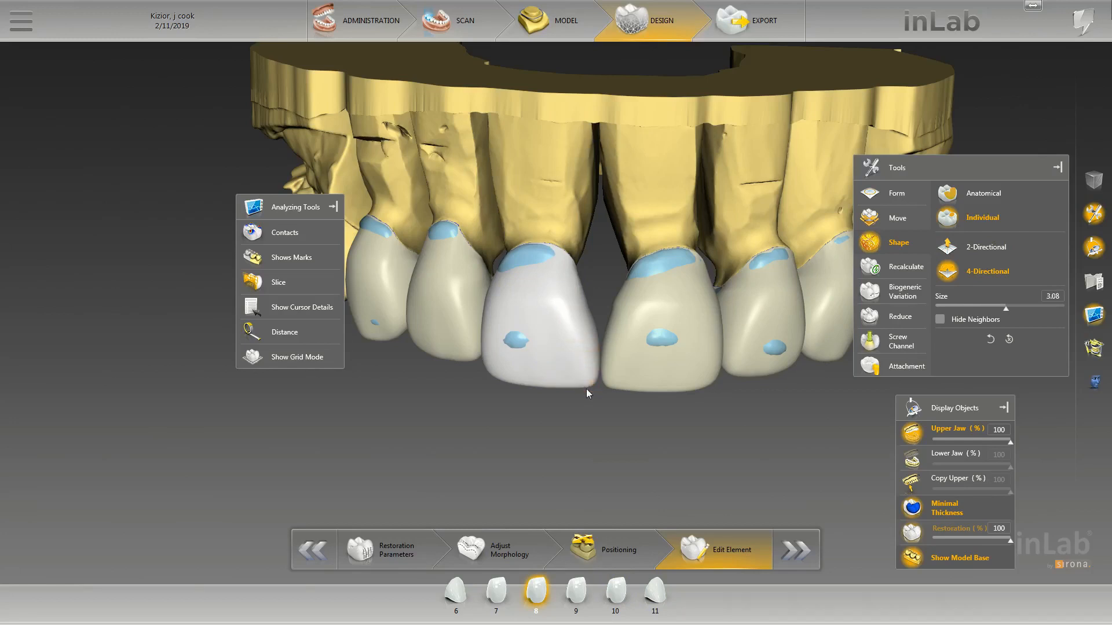
pyautogui.scroll(-6, 586, 391)
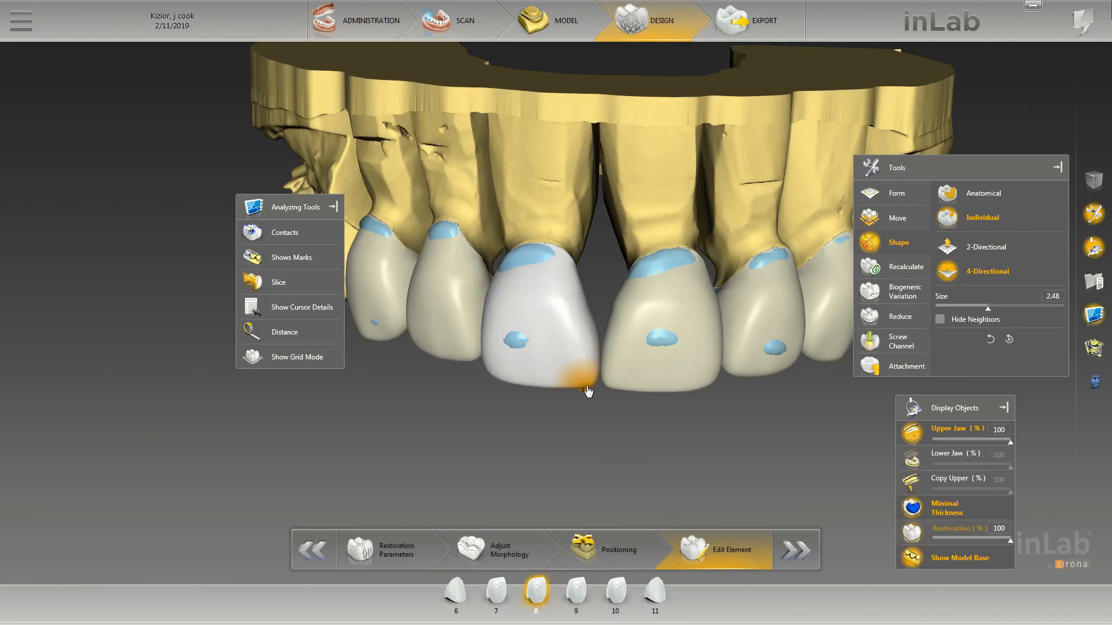
pyautogui.moveTo(595, 398); pyautogui.dragTo(595, 385)
# Refine the mesial contour of tooth 8 with 4-Directional individual shaping at varying sizes from 2.53 to 4.03.
pyautogui.click(613, 376)
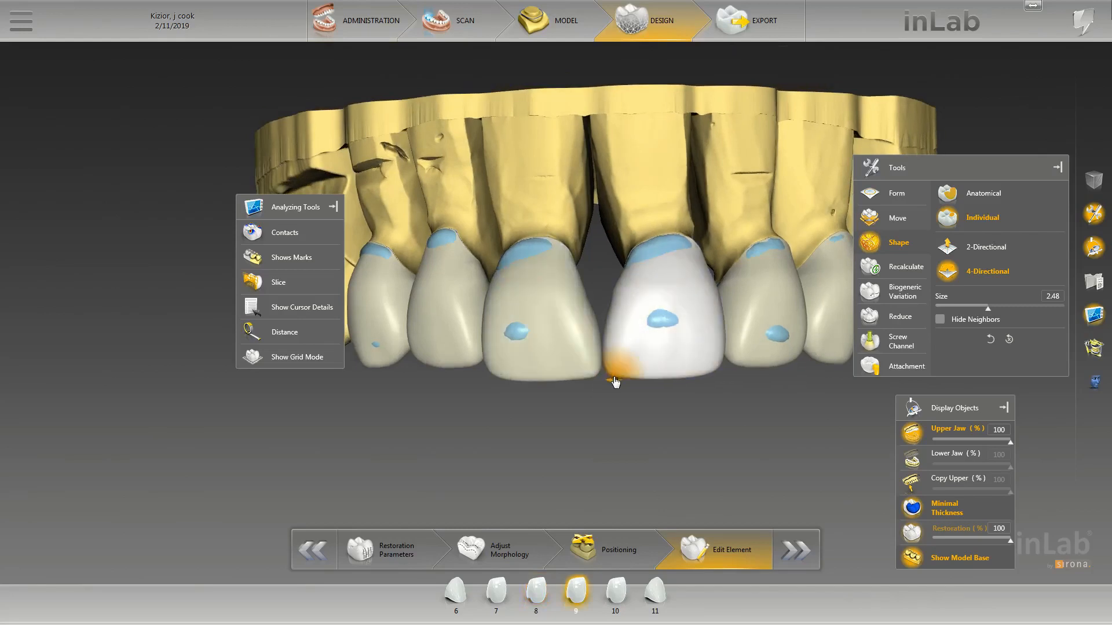
pyautogui.click(578, 356)
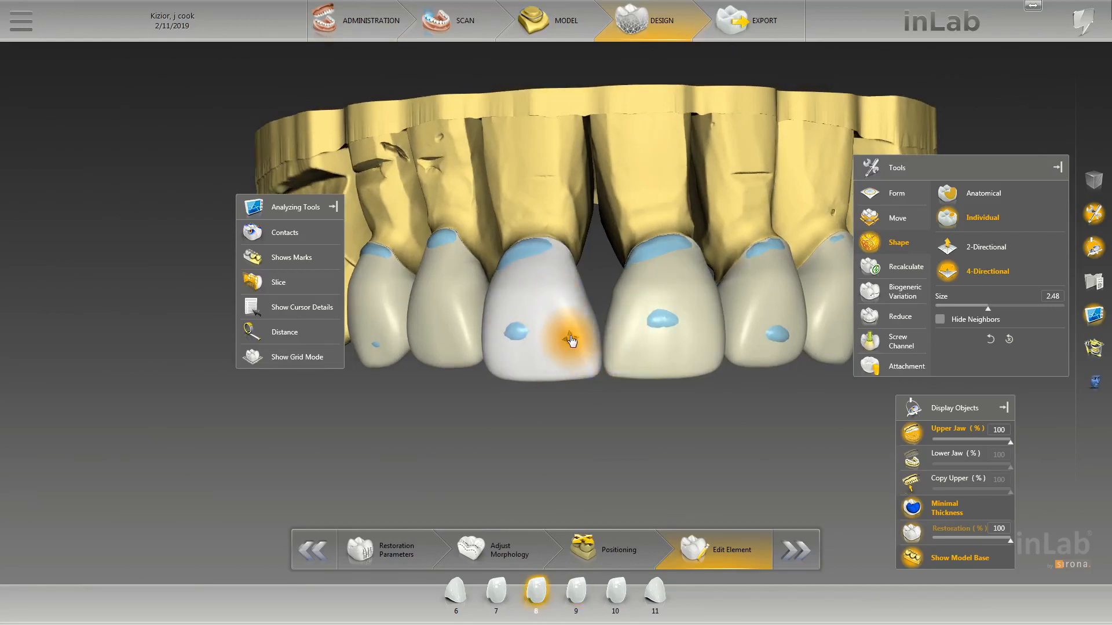
pyautogui.scroll(2, 571, 341)
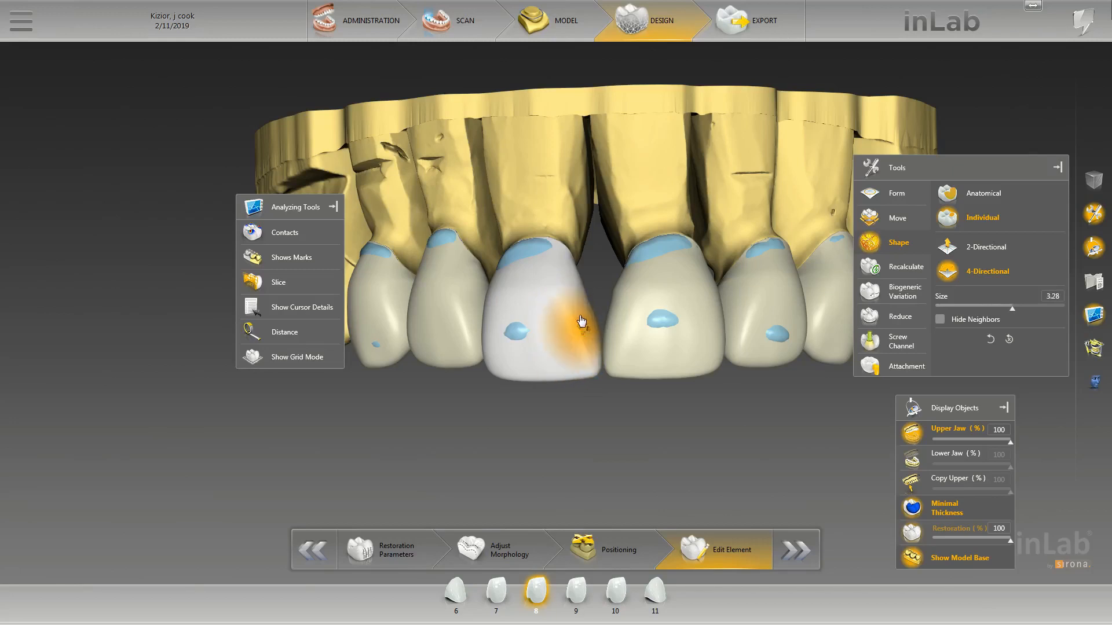
pyautogui.scroll(-1, 576, 350)
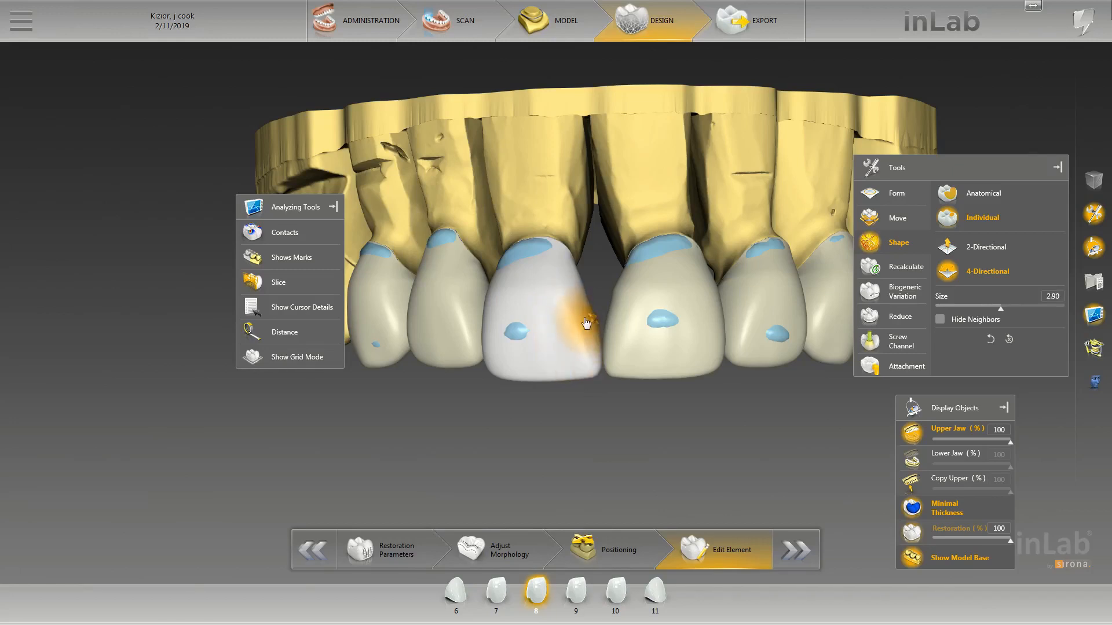
pyautogui.scroll(1, 585, 348)
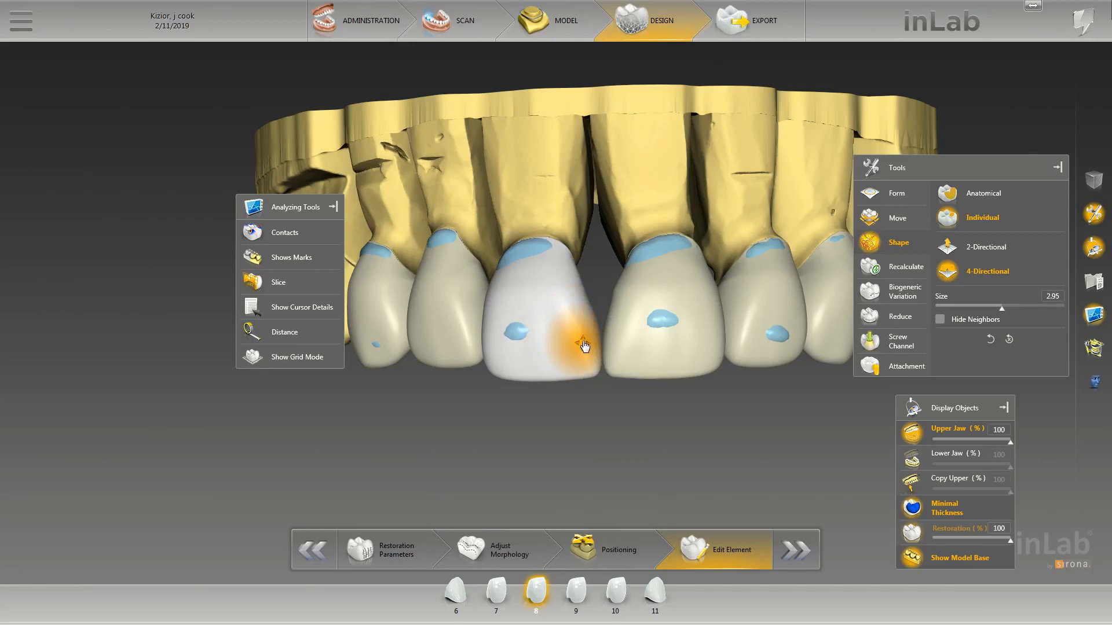
pyautogui.scroll(-1, 584, 348)
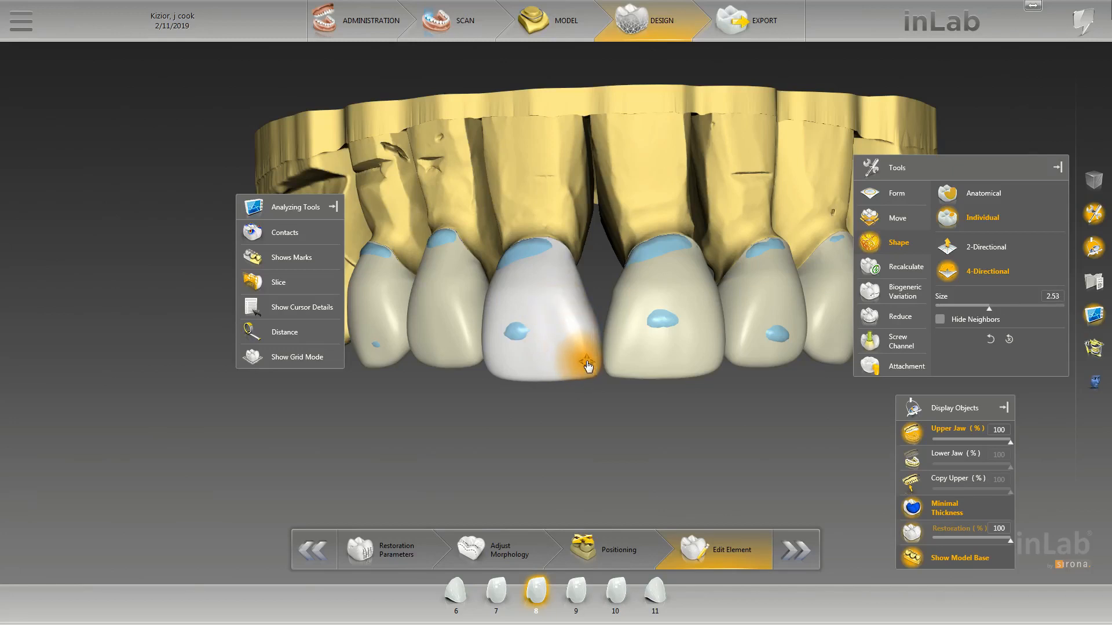
pyautogui.scroll(2, 587, 368)
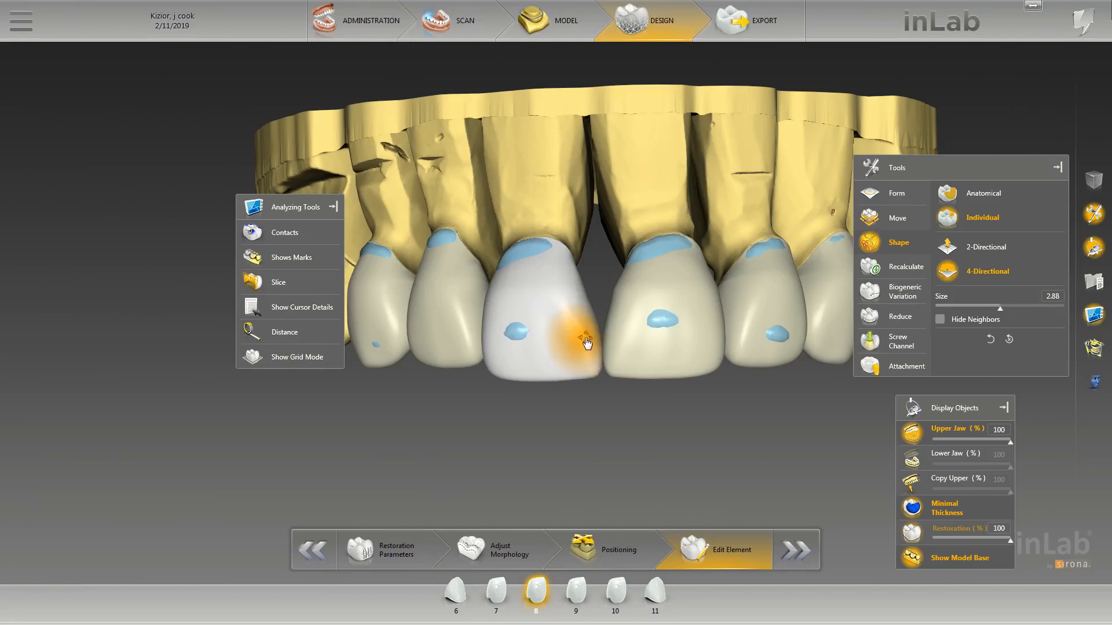
pyautogui.scroll(5, 569, 313)
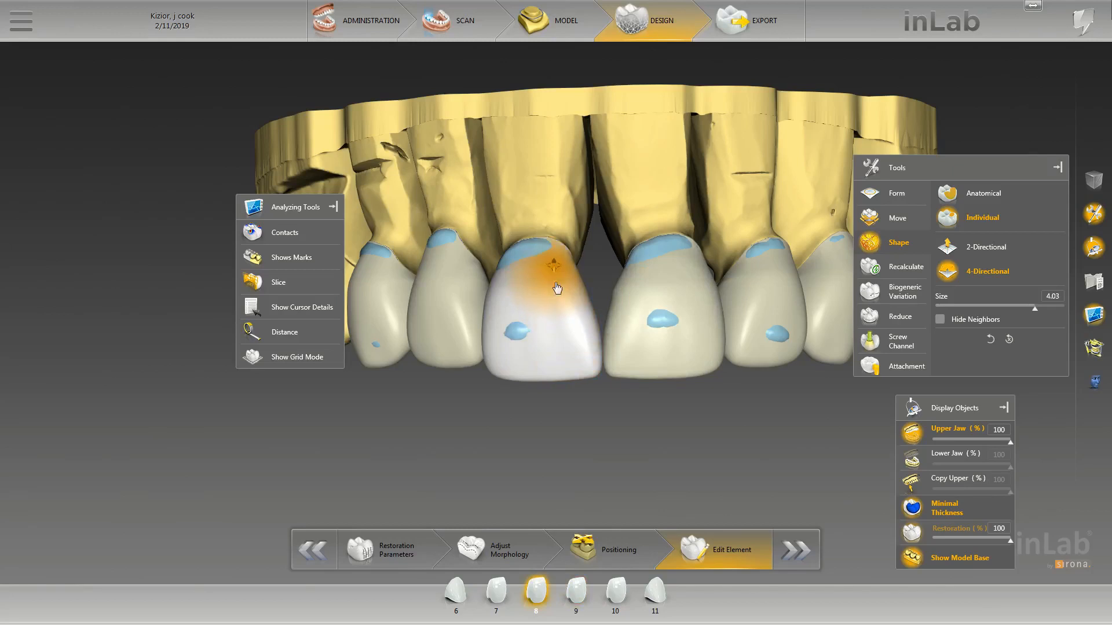
# Switch individual shaping to 2-Directional and shape the mesial surface of tooth 8 at size 4.55.
pyautogui.moveTo(495, 415); pyautogui.dragTo(608, 394, button='right')
pyautogui.scroll(3, 608, 394)
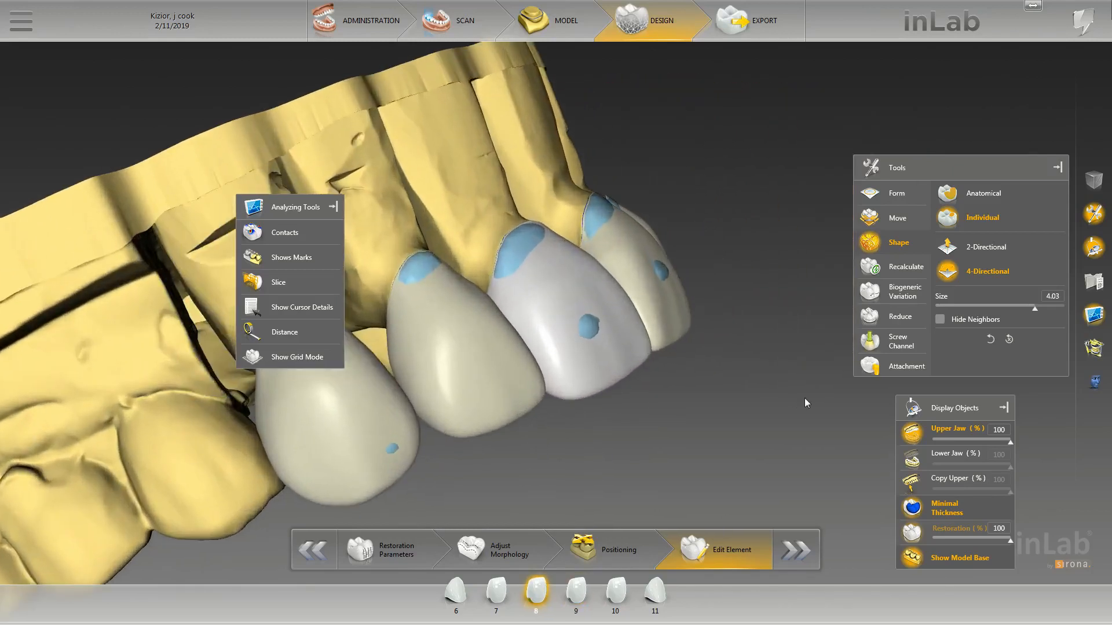
pyautogui.click(954, 249)
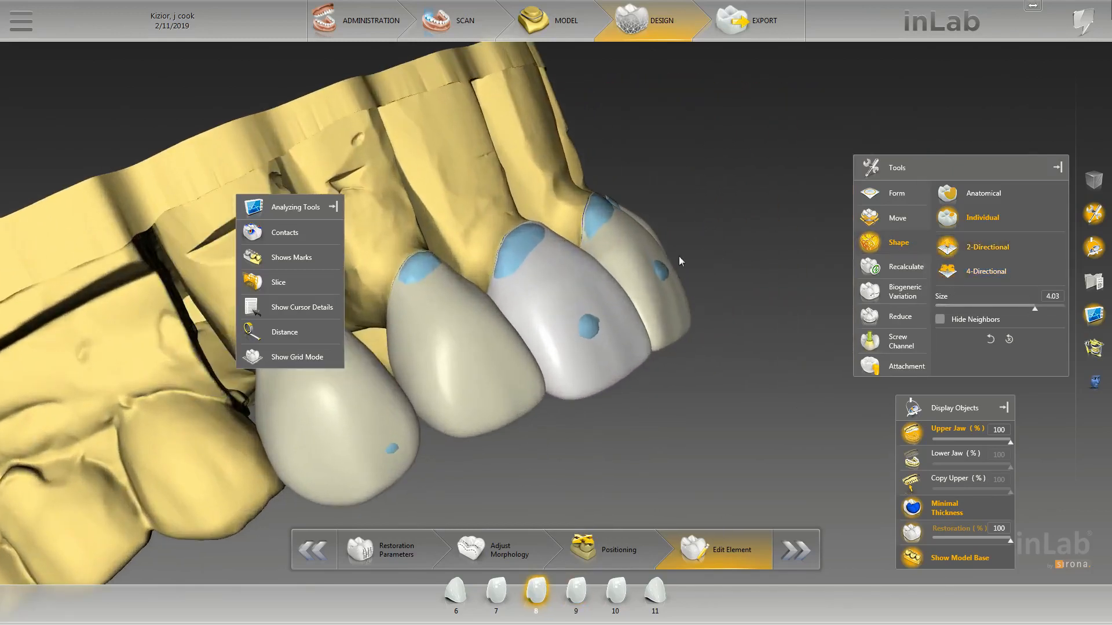
pyautogui.click(624, 289)
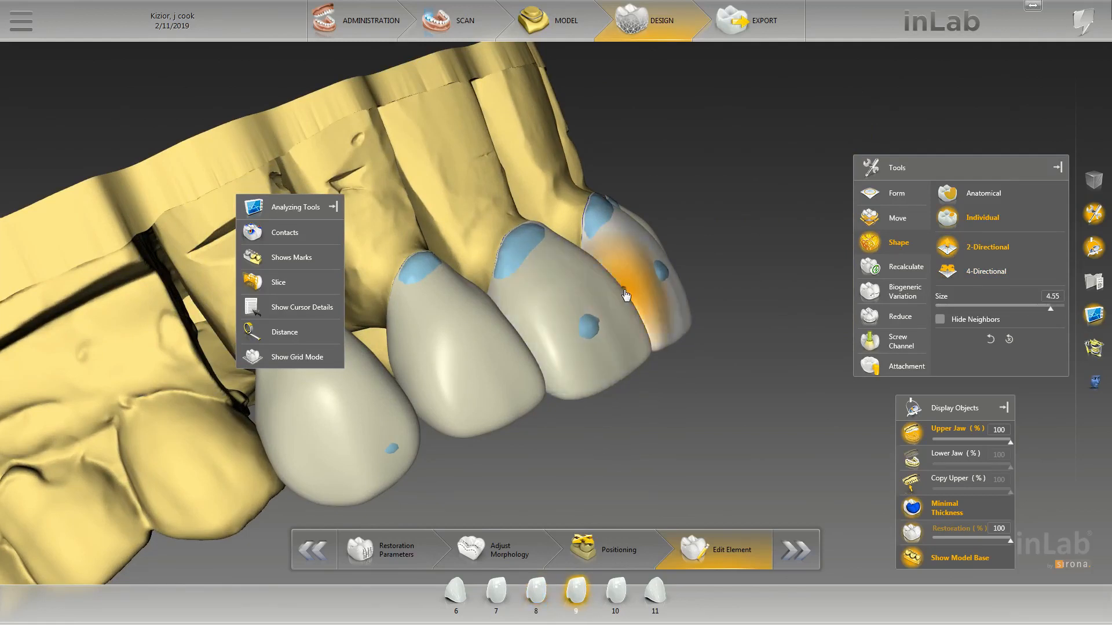
pyautogui.click(625, 292)
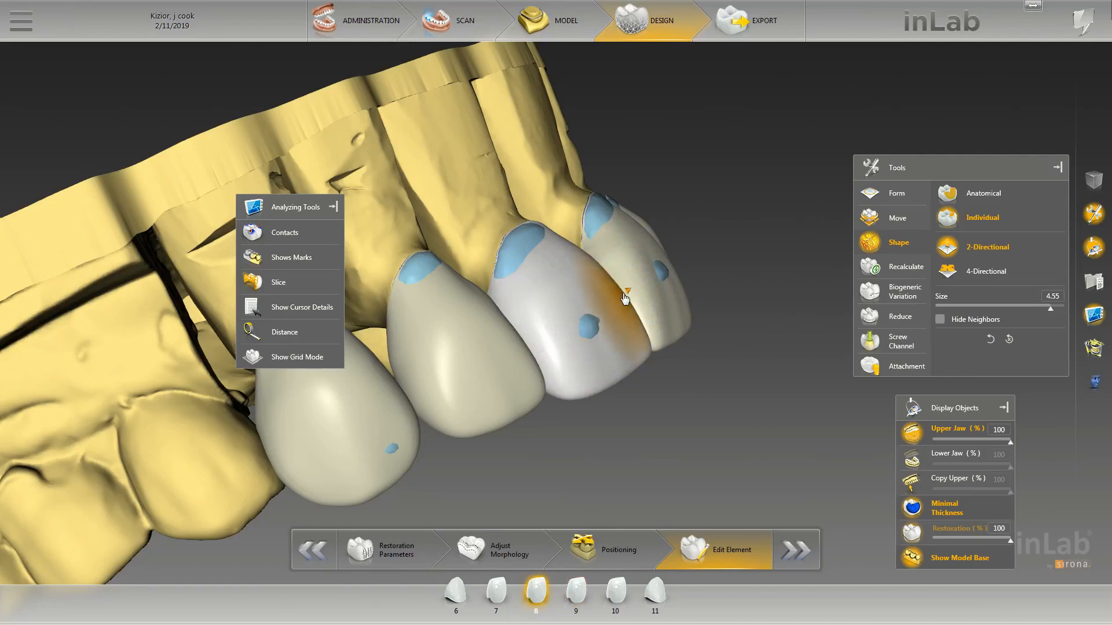
# Shape the mesial cervical area of tooth 8 with 2-Directional shaping, reducing the size to 3.03.
pyautogui.moveTo(665, 220); pyautogui.dragTo(596, 261)
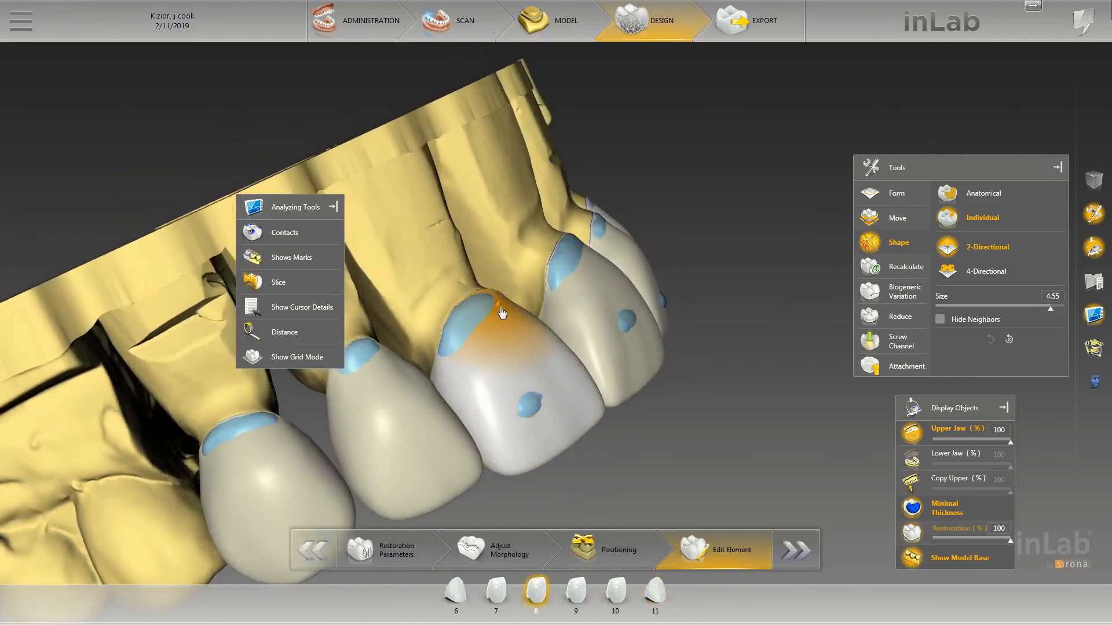
pyautogui.scroll(-3, 508, 301)
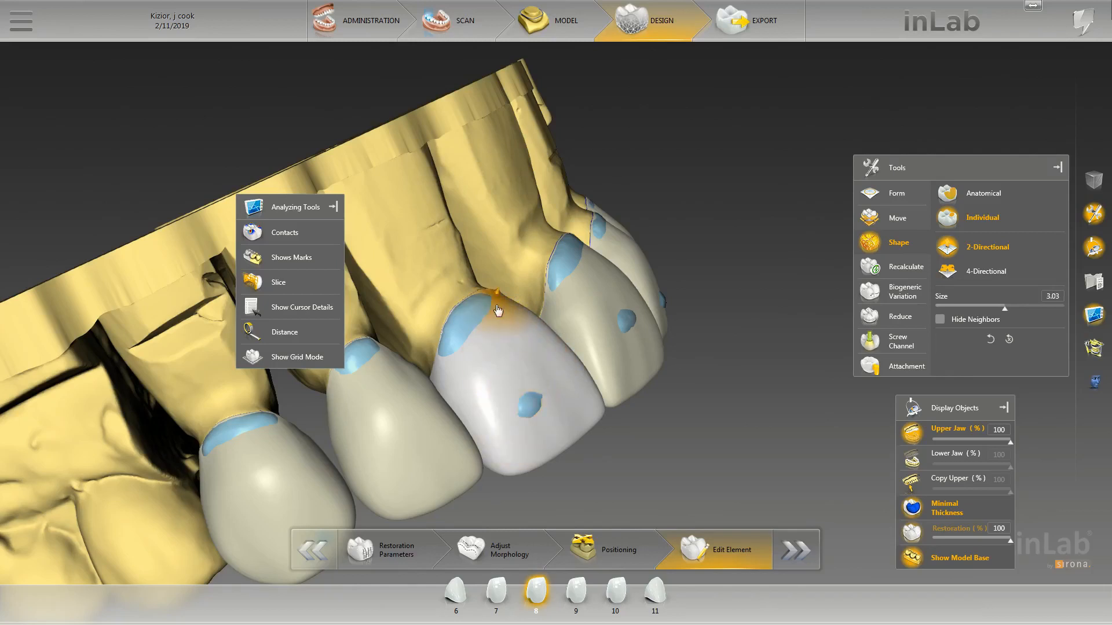
pyautogui.scroll(-2, 507, 300)
# Shape the distal side of tooth 8 near the cervical margin, using sizes 3.55 and 4.60.
pyautogui.moveTo(741, 286); pyautogui.dragTo(545, 400)
pyautogui.scroll(2, 453, 350)
pyautogui.moveTo(474, 461); pyautogui.dragTo(463, 411)
pyautogui.scroll(1, 440, 312)
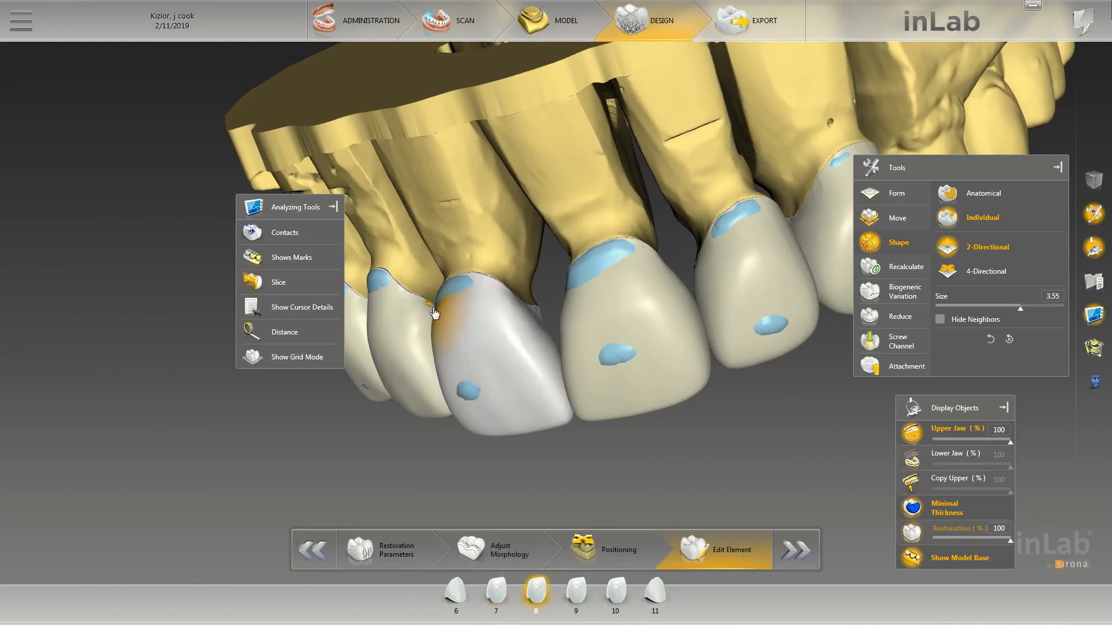
pyautogui.scroll(4, 436, 366)
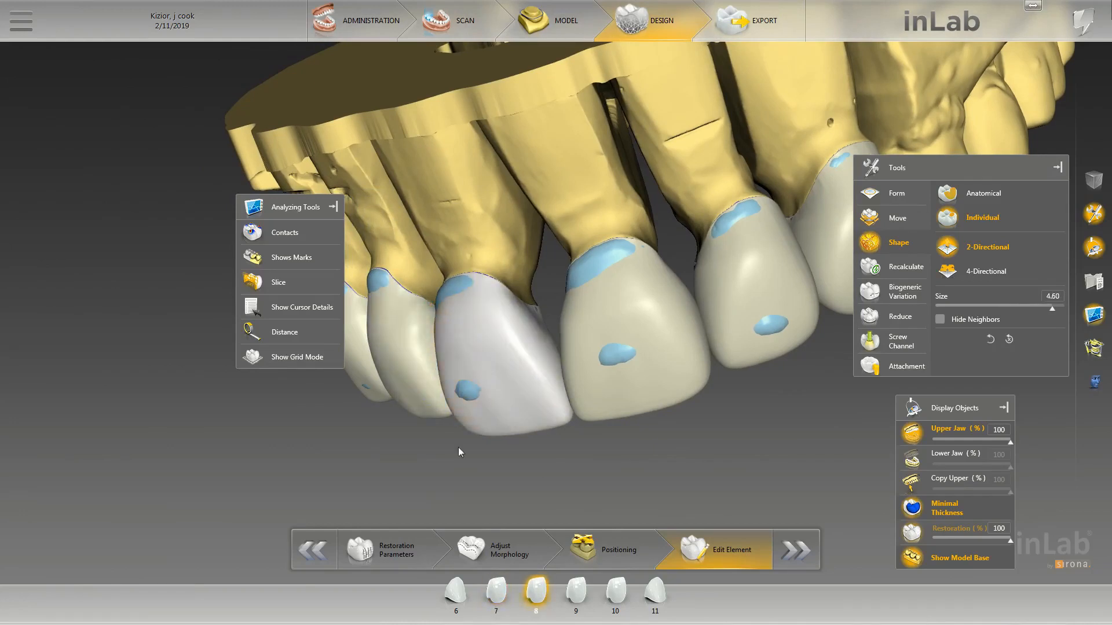
# Contour the facial surface of tooth 8 with 2-Directional shaping, reducing the size from 3.55 to 2.93.
pyautogui.moveTo(457, 447); pyautogui.dragTo(590, 505)
pyautogui.click(507, 376)
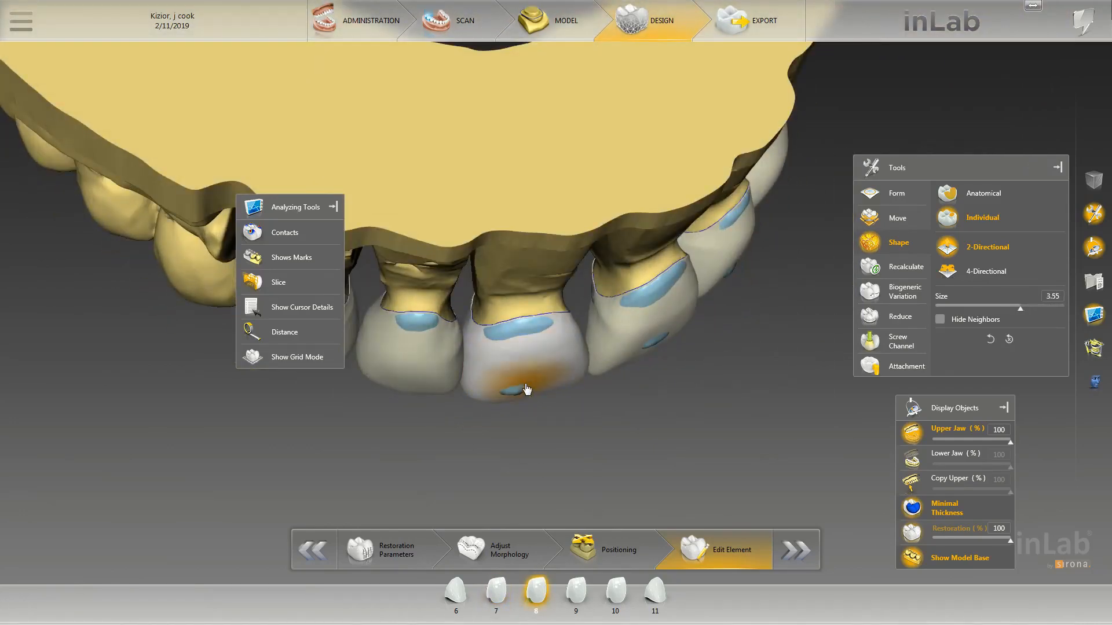
pyautogui.moveTo(556, 444); pyautogui.dragTo(583, 332)
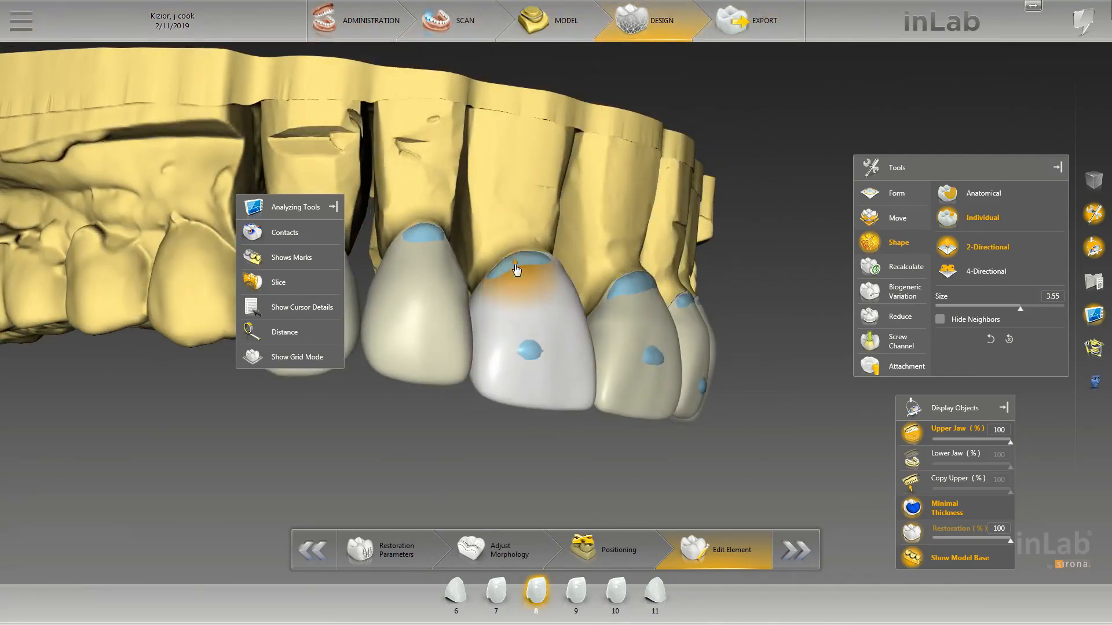
pyautogui.scroll(1, 518, 268)
pyautogui.moveTo(529, 258)
pyautogui.mouseDown(button='right')
pyautogui.moveTo(545, 224)
pyautogui.moveTo(529, 325)
pyautogui.mouseUp(button='right')
pyautogui.scroll(-3, 498, 391)
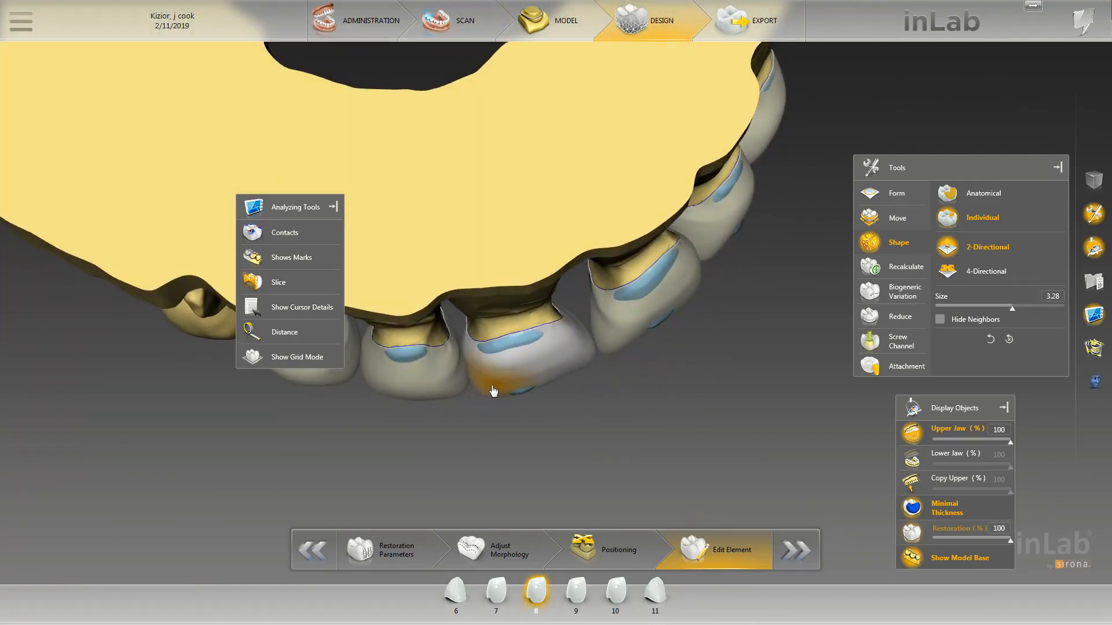
pyautogui.moveTo(493, 392)
pyautogui.mouseDown(button='right')
pyautogui.moveTo(524, 422)
pyautogui.moveTo(496, 400)
pyautogui.mouseUp(button='right')
pyautogui.scroll(-2, 496, 399)
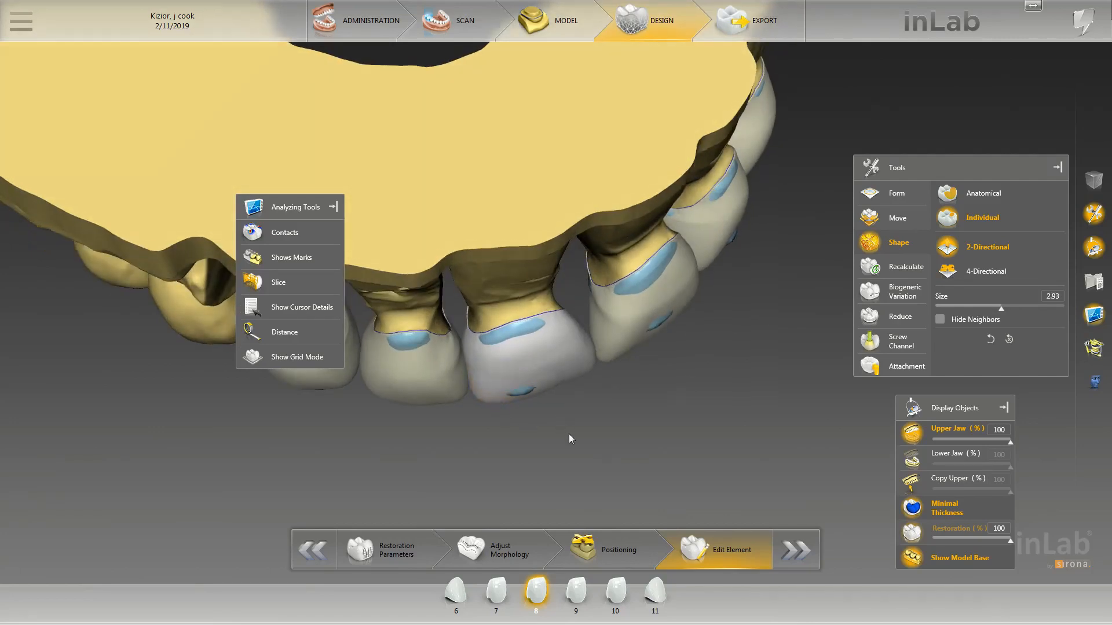
# Reshape the cervical facial area of tooth 8 beside the margin with 2-Directional shaping, comparing it with the neighboring teeth.
pyautogui.moveTo(568, 433)
pyautogui.mouseDown(button='right')
pyautogui.moveTo(636, 379)
pyautogui.moveTo(670, 299)
pyautogui.moveTo(701, 322)
pyautogui.moveTo(567, 370)
pyautogui.moveTo(523, 363)
pyautogui.moveTo(535, 382)
pyautogui.moveTo(592, 404)
pyautogui.moveTo(535, 386)
pyautogui.moveTo(452, 302)
pyautogui.mouseUp(button='right')
pyautogui.rightClick(452, 302)
pyautogui.click(490, 308)
pyautogui.scroll(-1, 491, 307)
pyautogui.moveTo(490, 304)
pyautogui.mouseDown()
pyautogui.moveTo(464, 290)
pyautogui.moveTo(486, 295)
pyautogui.mouseUp()
pyautogui.moveTo(554, 284); pyautogui.dragTo(572, 160, button='right')
pyautogui.scroll(-3, 506, 245)
pyautogui.moveTo(459, 225)
pyautogui.mouseDown()
pyautogui.moveTo(501, 245)
pyautogui.moveTo(596, 238)
pyautogui.mouseUp()
pyautogui.rightClick(462, 263)
pyautogui.moveTo(508, 281)
pyautogui.click(596, 293)
pyautogui.scroll(5, 467, 269)
pyautogui.moveTo(477, 185); pyautogui.dragTo(488, 335)
pyautogui.rightClick(444, 334)
pyautogui.moveTo(526, 377)
pyautogui.click(593, 386)
pyautogui.scroll(1, 475, 422)
# Show the cursor details and shape the facial minimal-thickness spot of tooth 8 at size 3.03.
pyautogui.click(302, 308)
pyautogui.scroll(3, 416, 426)
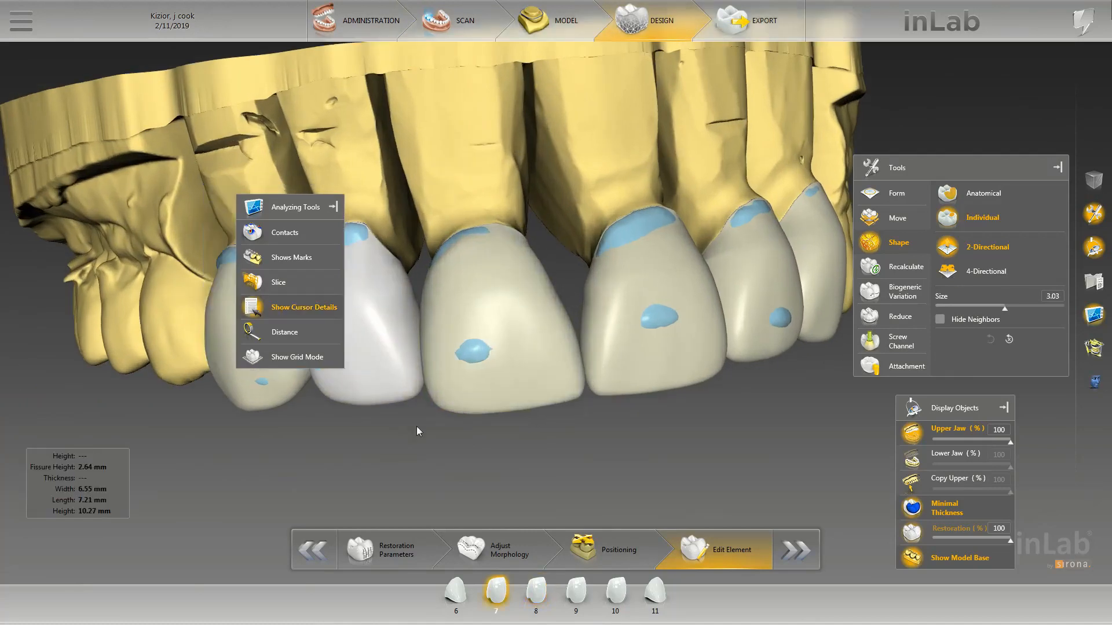
pyautogui.moveTo(465, 363); pyautogui.dragTo(465, 357, button='middle')
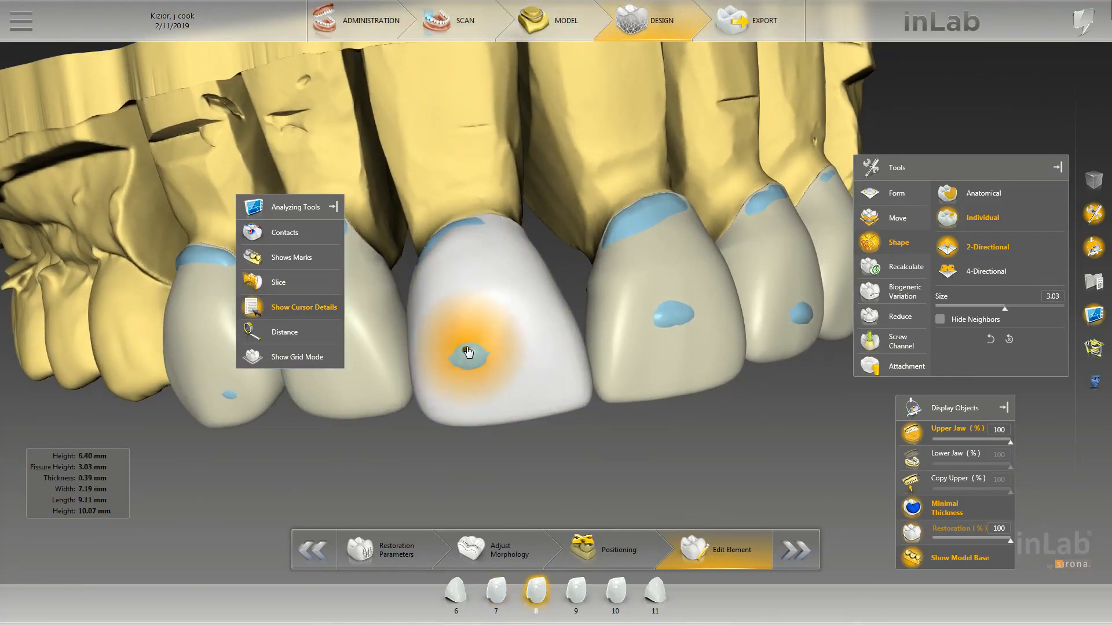
pyautogui.moveTo(502, 315); pyautogui.dragTo(443, 301, button='middle')
# Refine the mesial cervical edge of tooth 8 with 2-Directional shaping at size 2.20.
pyautogui.scroll(-3, 520, 237)
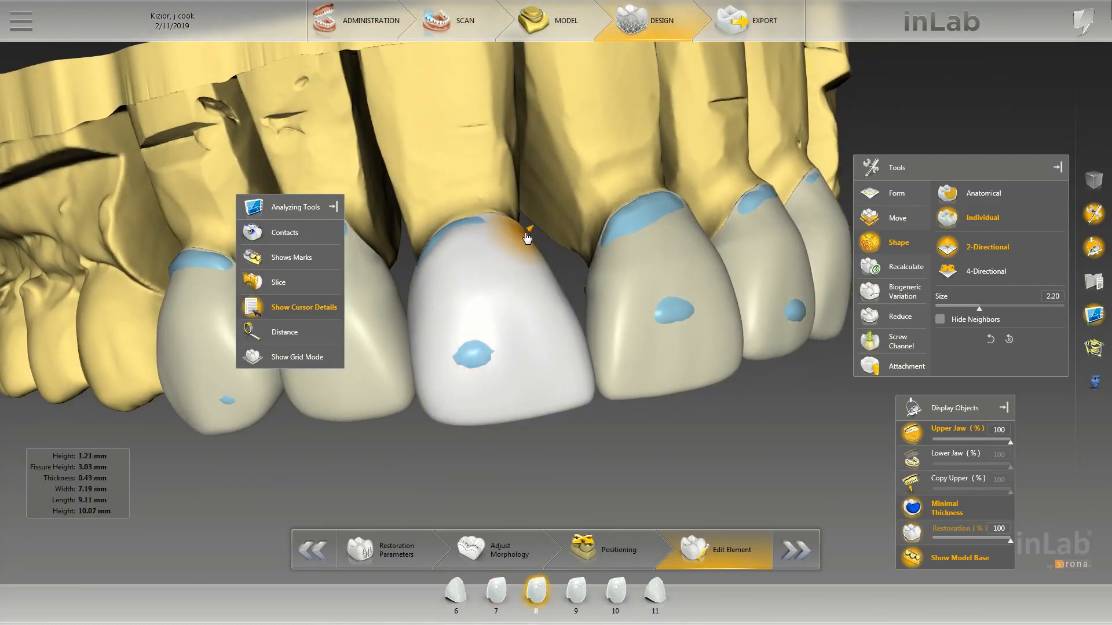
pyautogui.scroll(-1, 562, 293)
pyautogui.moveTo(553, 228); pyautogui.dragTo(575, 219)
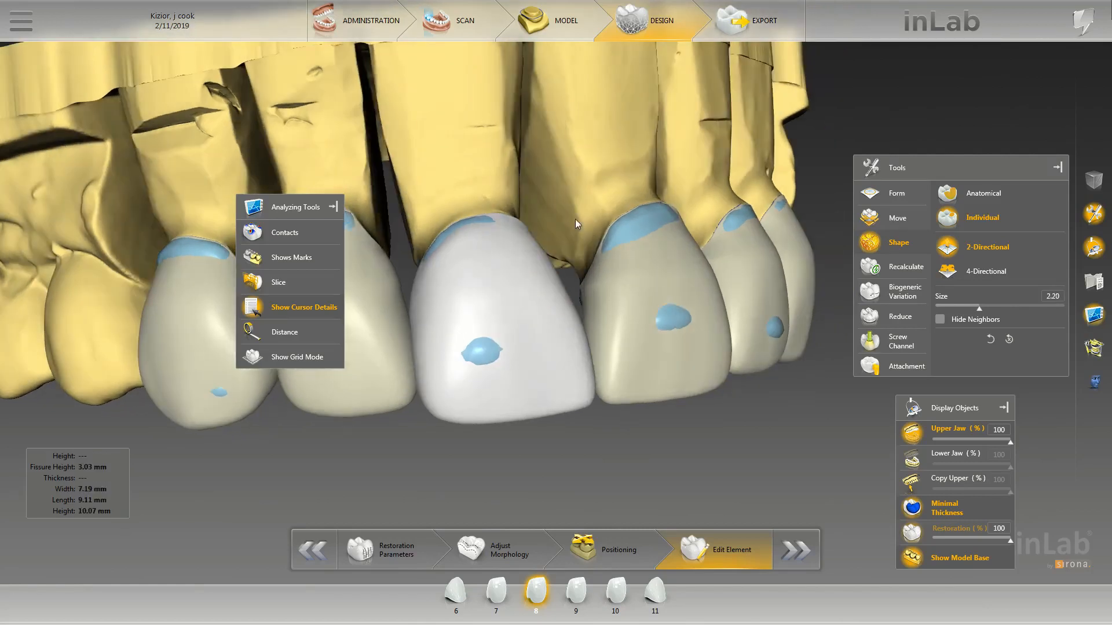
# Adjust the facial surface of tooth 8 around the minimal-thickness spot at shaping size 3.18.
pyautogui.scroll(8, 583, 325)
pyautogui.moveTo(571, 261); pyautogui.dragTo(575, 274, button='middle')
pyautogui.moveTo(476, 340); pyautogui.dragTo(464, 360, button='middle')
pyautogui.moveTo(454, 464); pyautogui.dragTo(453, 347, button='middle')
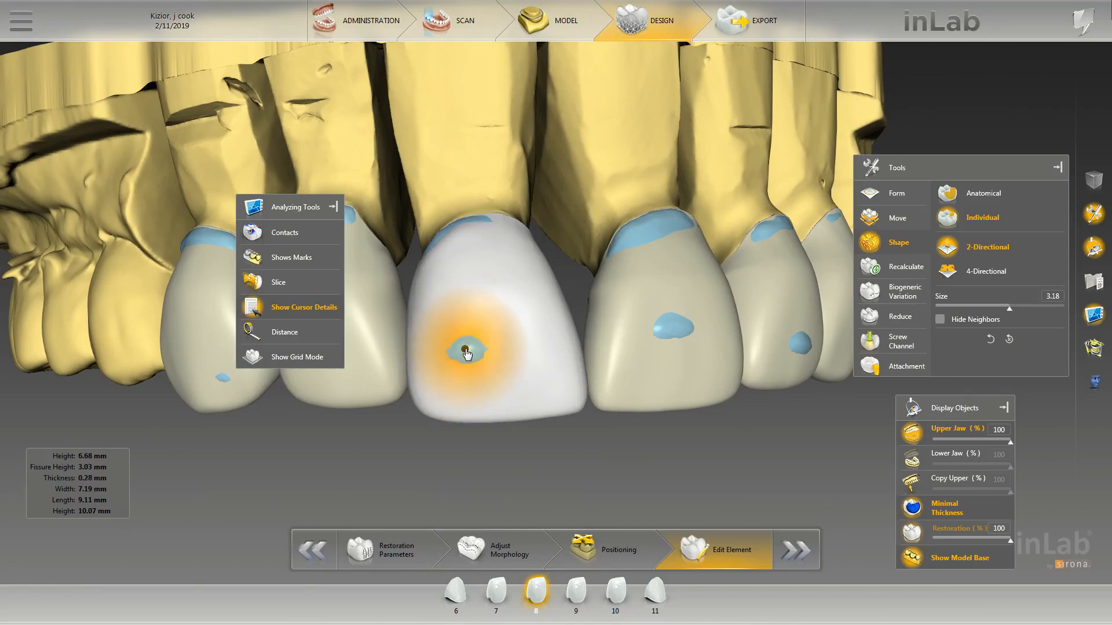
# Shape the mesial lingual contour of tooth 8 with 2-Directional shaping at sizes 2.58, 2.95 and 2.38.
pyautogui.moveTo(499, 373)
pyautogui.mouseDown(button='middle')
pyautogui.moveTo(459, 355)
pyautogui.moveTo(515, 346)
pyautogui.moveTo(521, 241)
pyautogui.moveTo(506, 245)
pyautogui.mouseUp(button='middle')
pyautogui.scroll(2, 554, 281)
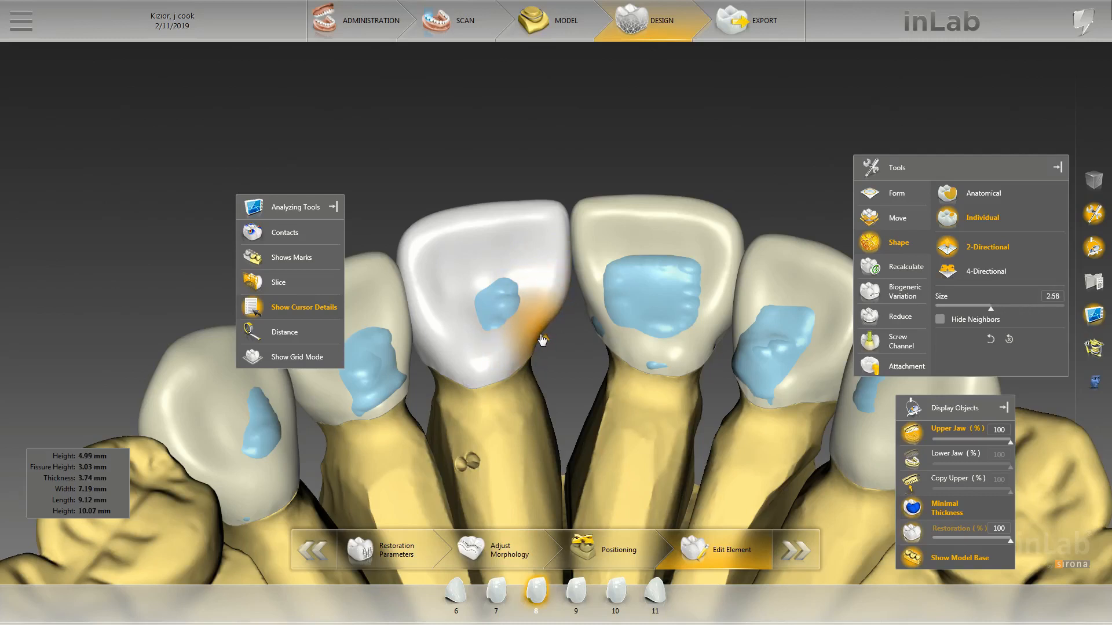
pyautogui.scroll(1, 542, 336)
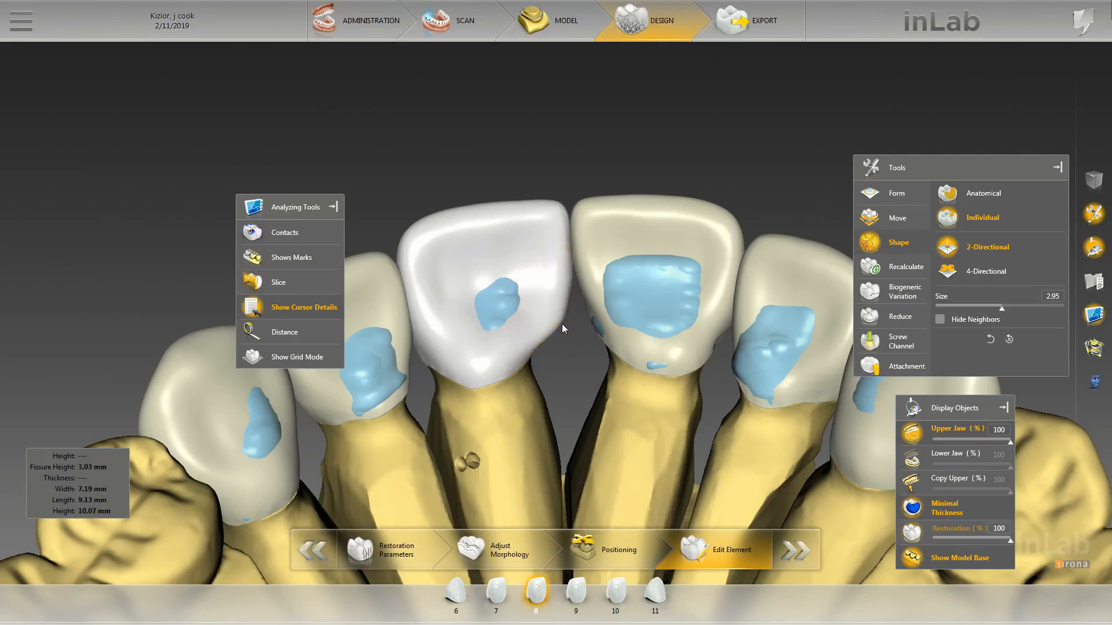
pyautogui.scroll(-3, 561, 324)
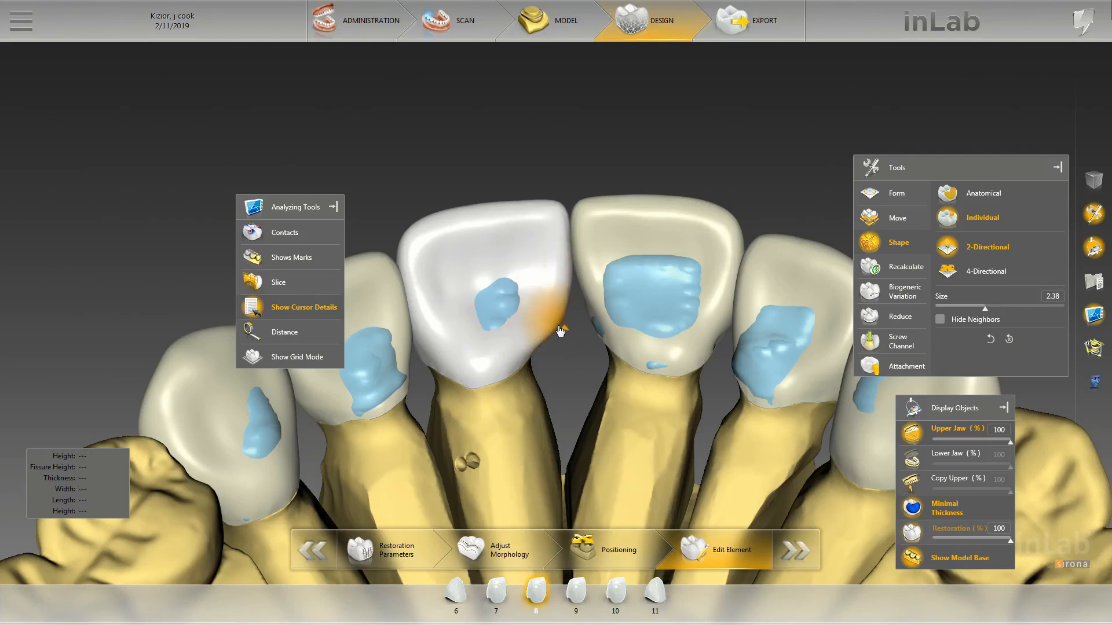
# Shape the mesial contour of tooth 8 facing tooth 9 from the facial side at size 3.23.
pyautogui.moveTo(544, 147); pyautogui.dragTo(540, 418, button='middle')
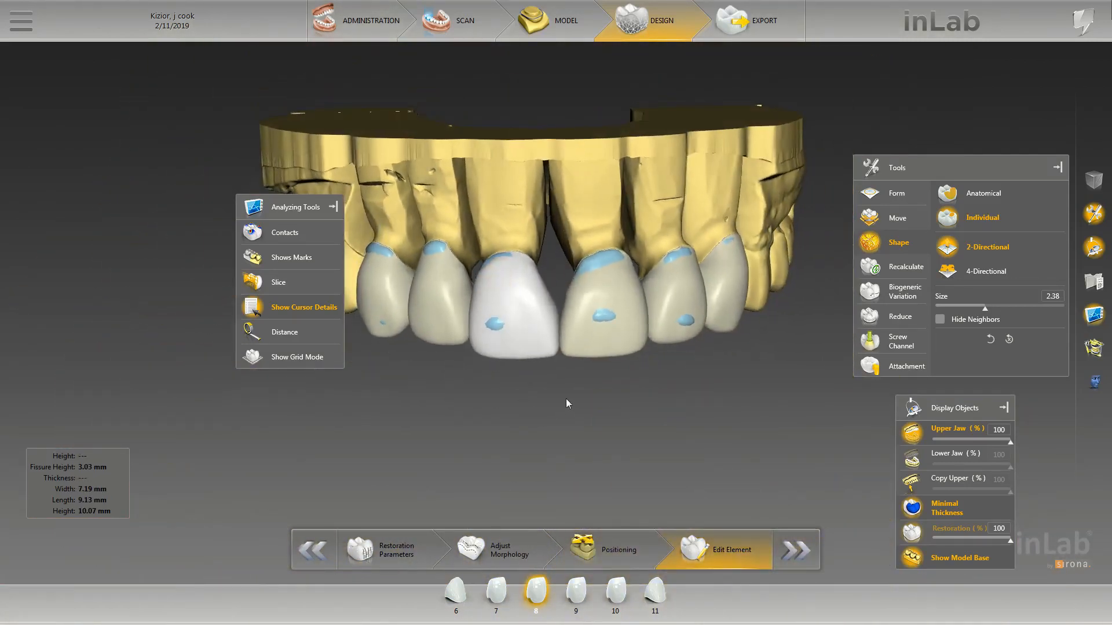
pyautogui.doubleClick(588, 331)
pyautogui.doubleClick(556, 318)
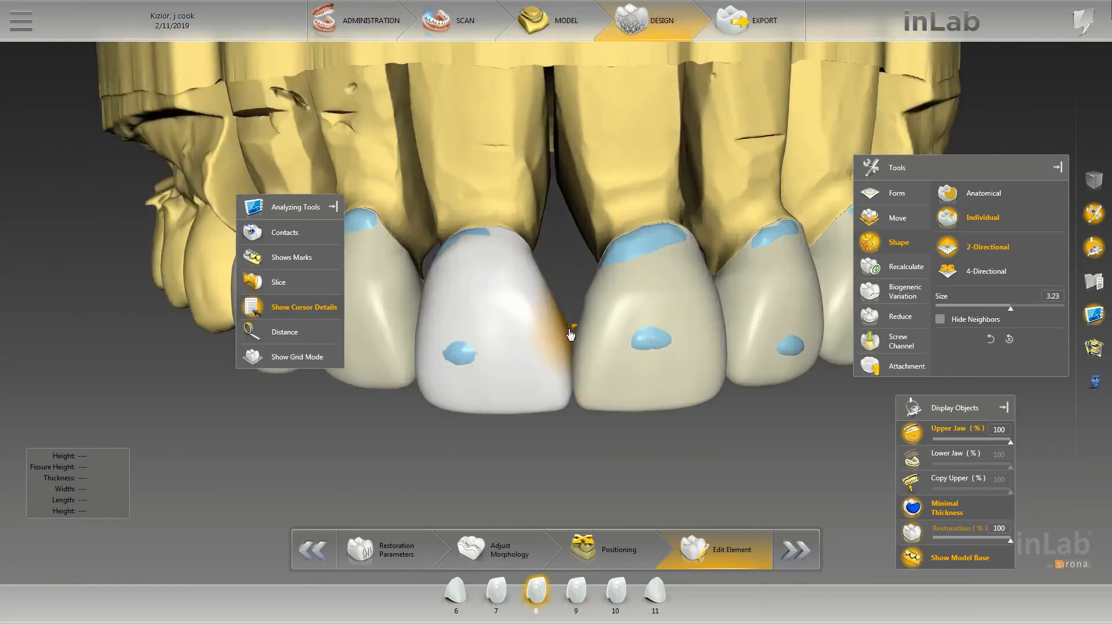
pyautogui.click(589, 402)
# Smooth the mesial lingual area of tooth 8 near the cervical margin at shaping sizes 2.13 and 2.50.
pyautogui.moveTo(565, 450); pyautogui.dragTo(645, 194, button='middle')
pyautogui.doubleClick(572, 239)
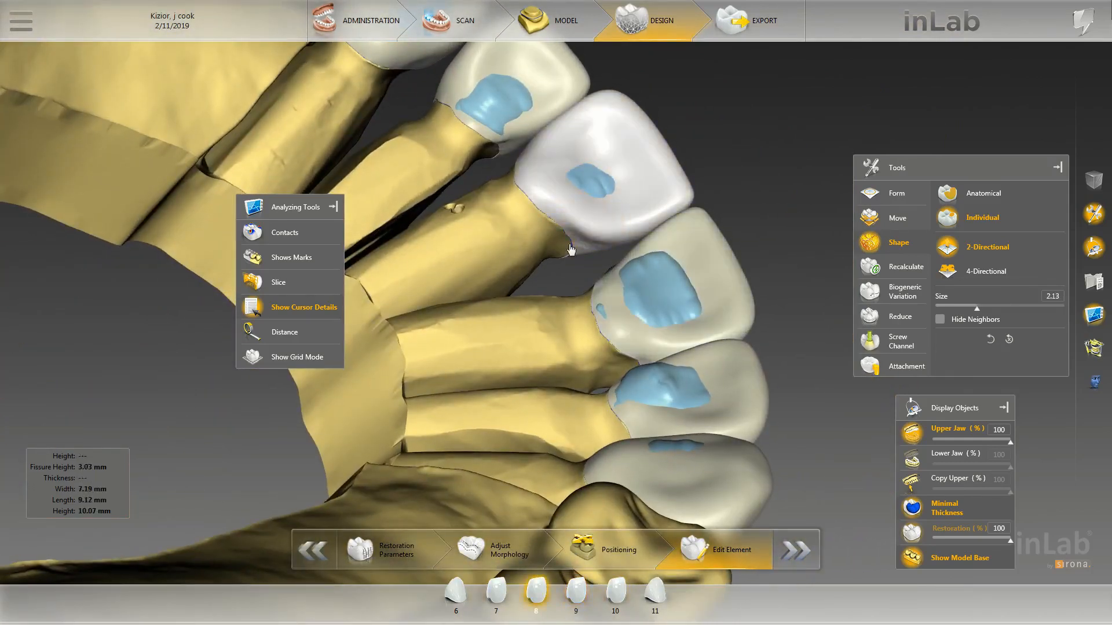
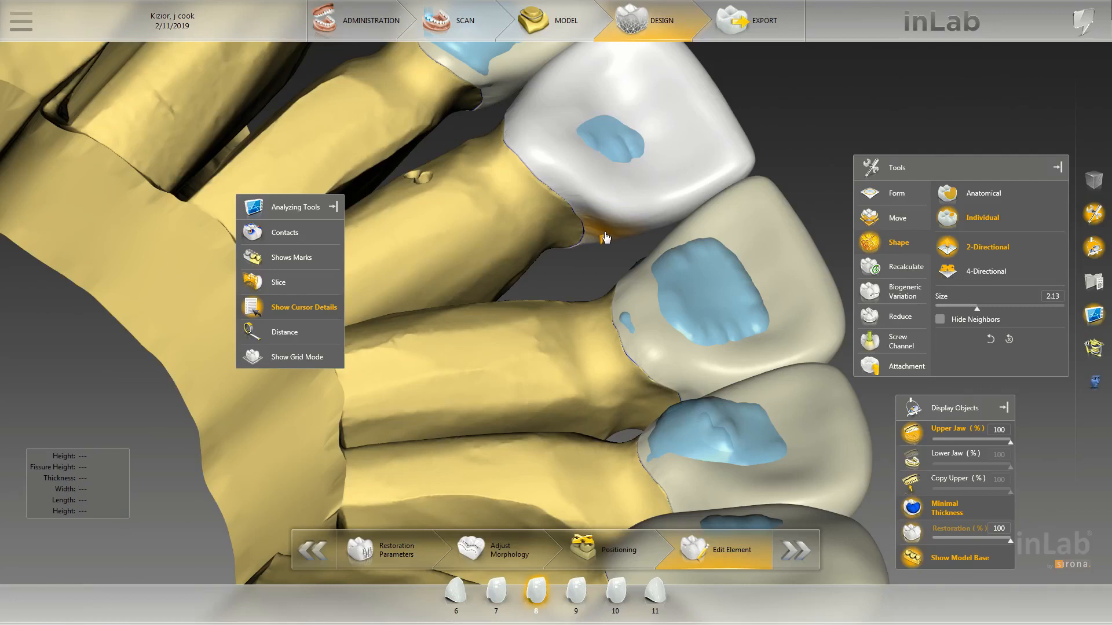
pyautogui.moveTo(598, 269); pyautogui.dragTo(591, 296, button='right')
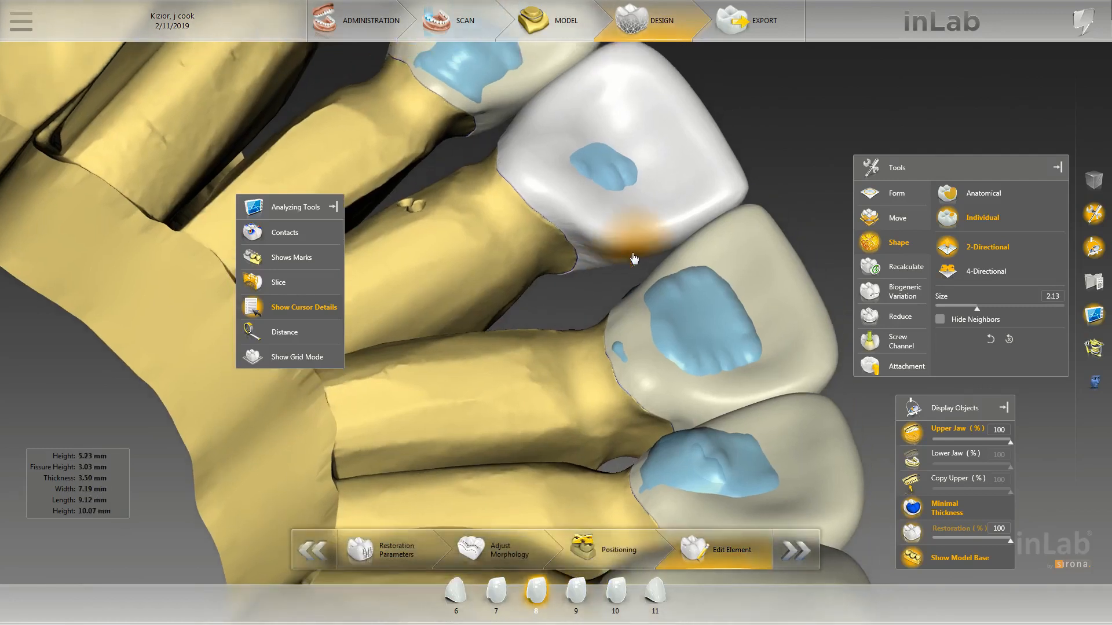
pyautogui.scroll(4, 633, 252)
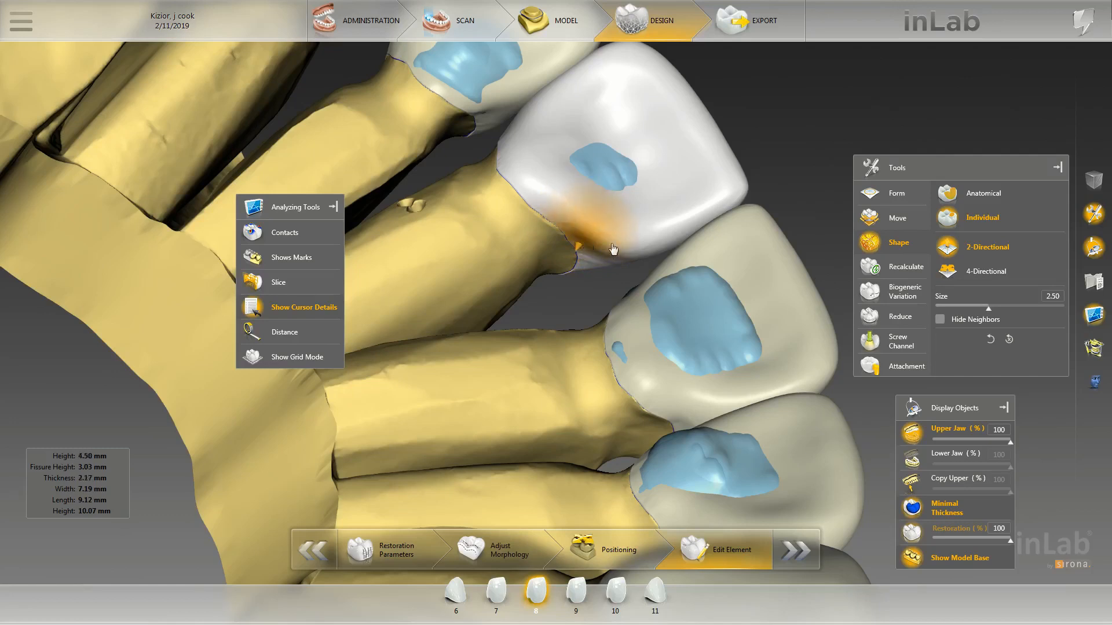
# Shape the mesial lingual margin area of tooth 8 with 4-Directional shaping at size 2.10.
pyautogui.click(747, 249)
pyautogui.click(977, 272)
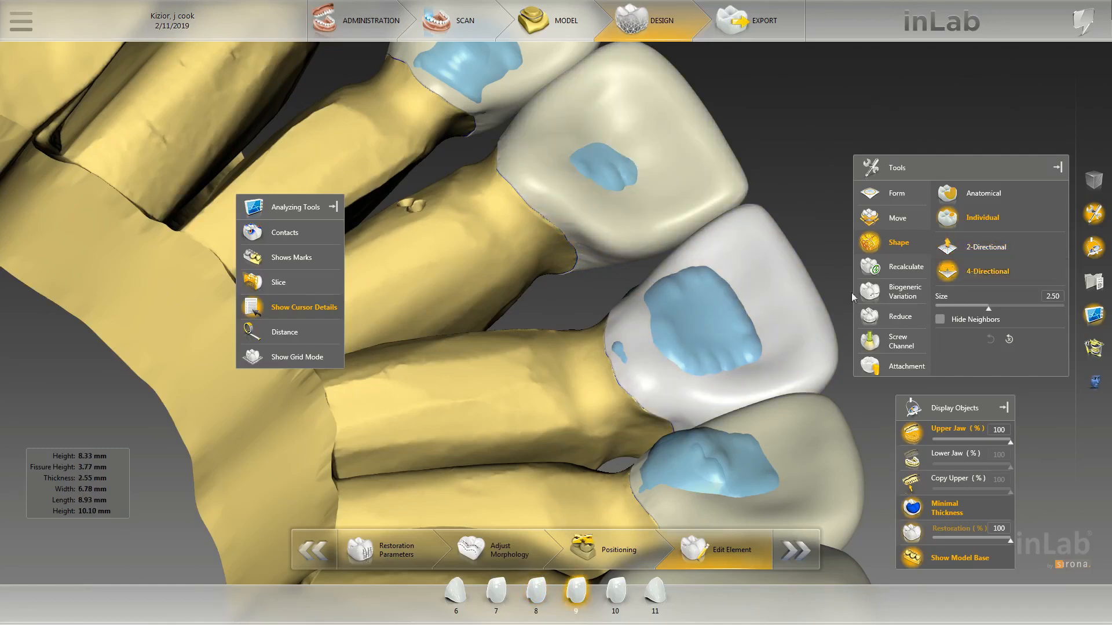
pyautogui.click(572, 235)
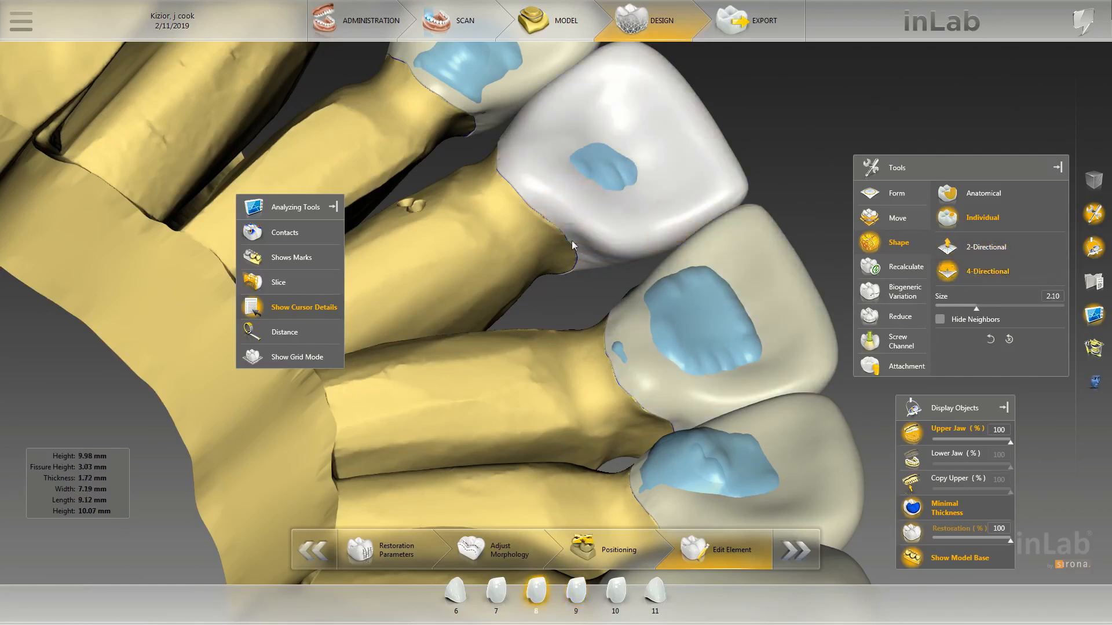
# Add material to the mesial lingual cervical area of tooth 8 with the Form tool at sizes 1.38 and 1.63 mm.
pyautogui.rightClick(570, 236)
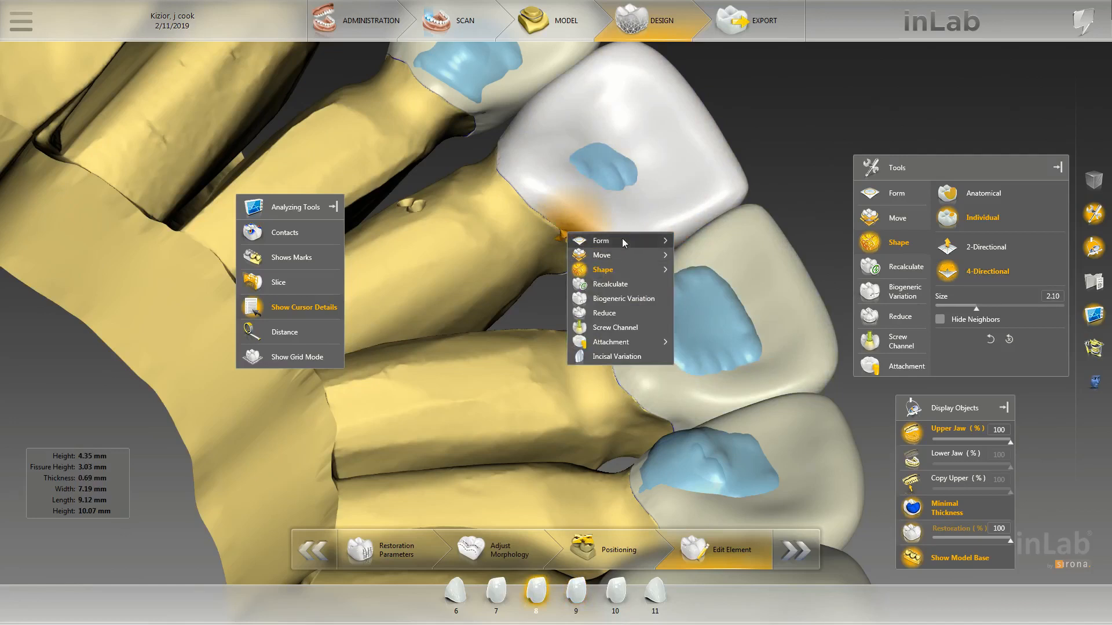
pyautogui.moveTo(622, 238)
pyautogui.click(702, 240)
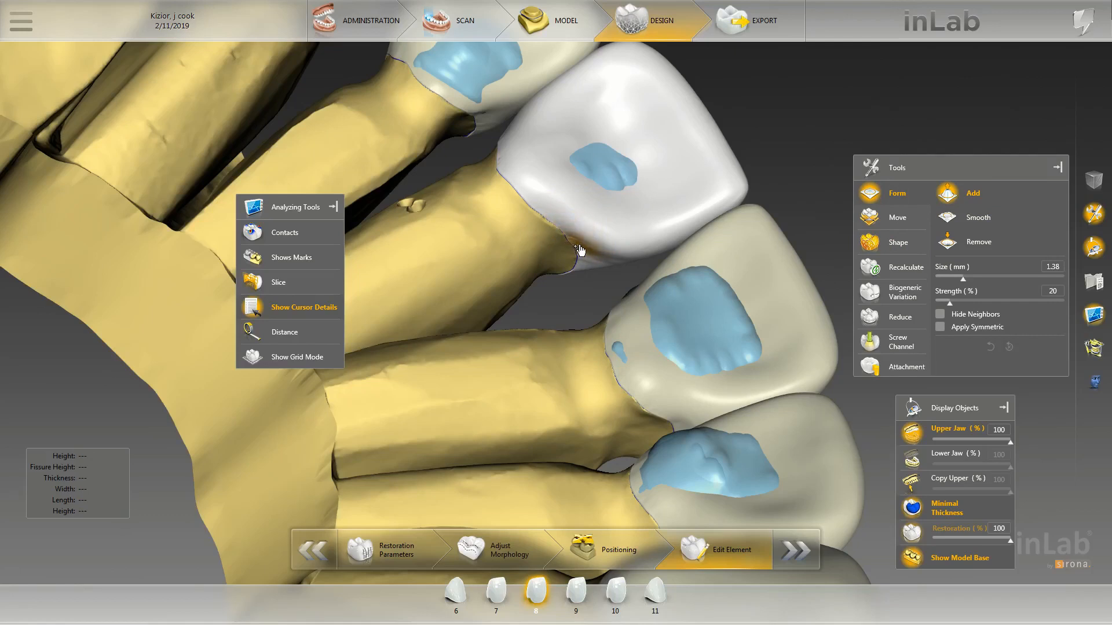
pyautogui.moveTo(592, 291); pyautogui.dragTo(610, 252, button='right')
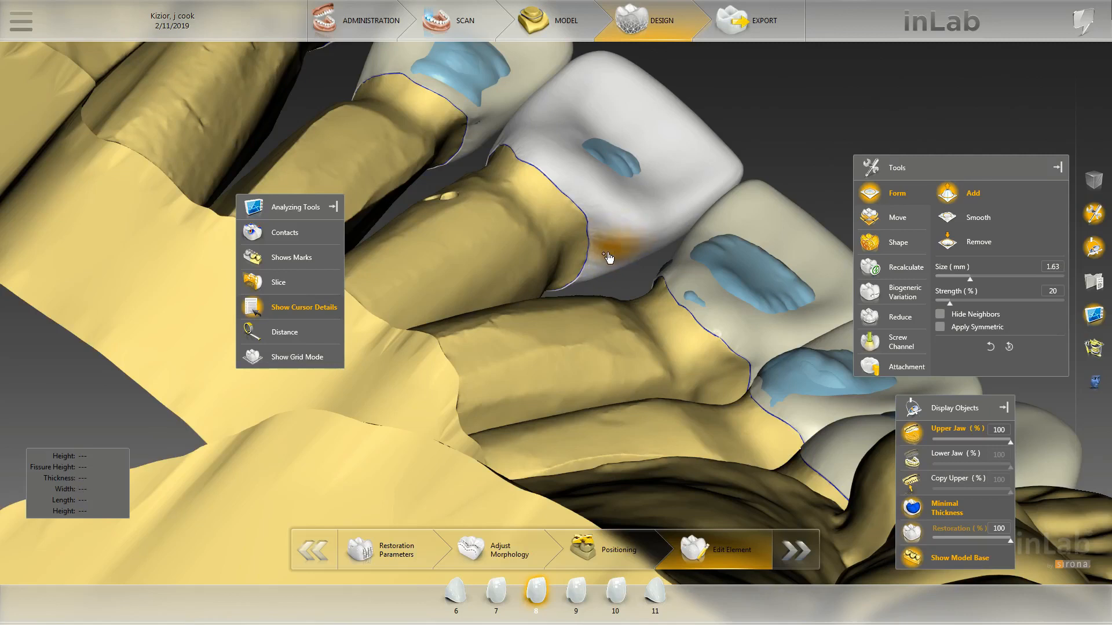
pyautogui.moveTo(675, 255); pyautogui.dragTo(610, 267, button='right')
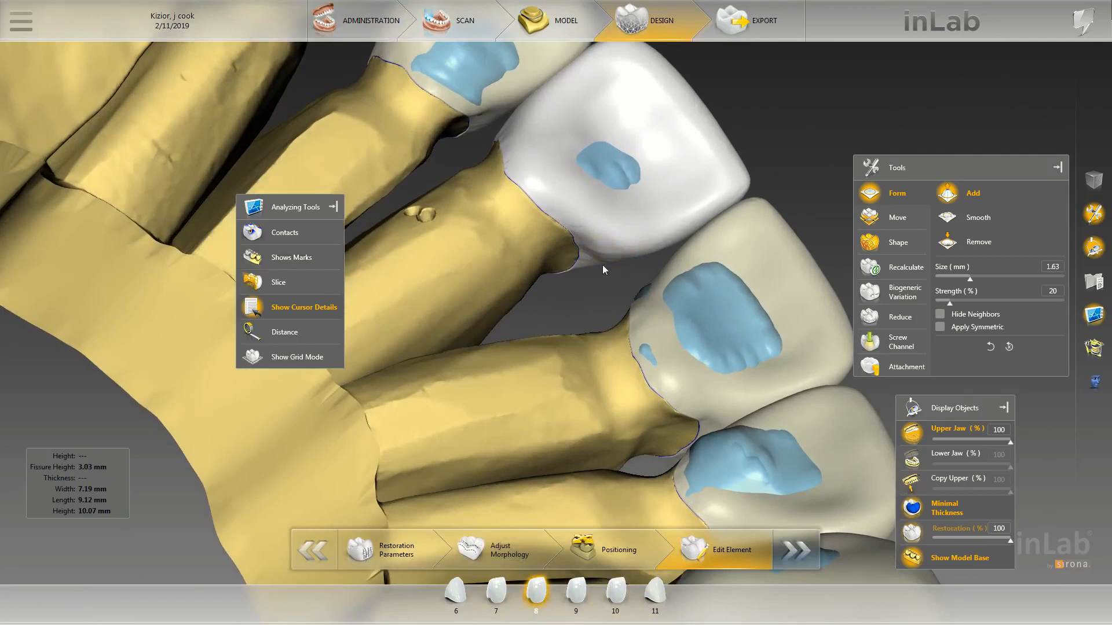
# Smooth the mesial lingual cervical area of tooth 8 with the Form tool at sizes 1.63 and 2.15 mm.
pyautogui.click(971, 228)
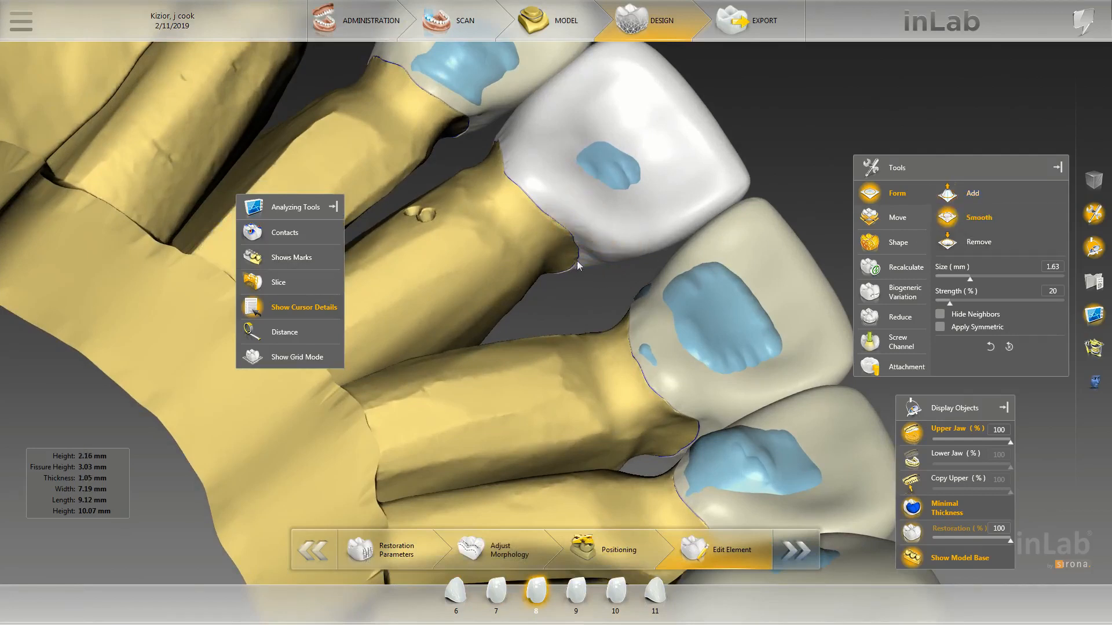
pyautogui.moveTo(579, 266)
pyautogui.mouseDown(button='right')
pyautogui.moveTo(606, 280)
pyautogui.moveTo(603, 258)
pyautogui.mouseUp(button='right')
pyautogui.scroll(1, 608, 248)
pyautogui.scroll(3, 610, 244)
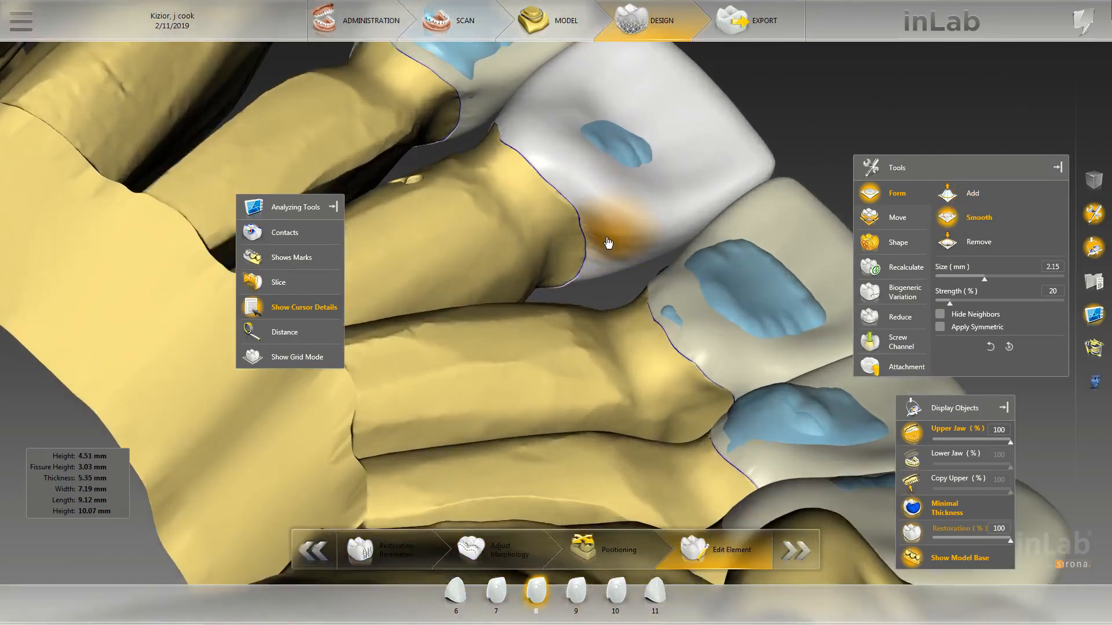
pyautogui.moveTo(608, 242)
pyautogui.mouseDown()
pyautogui.moveTo(618, 247)
pyautogui.moveTo(591, 218)
pyautogui.moveTo(608, 210)
pyautogui.moveTo(596, 219)
pyautogui.moveTo(619, 230)
pyautogui.moveTo(618, 253)
pyautogui.moveTo(579, 190)
pyautogui.mouseUp()
pyautogui.moveTo(816, 153)
pyautogui.mouseDown()
pyautogui.moveTo(769, 168)
pyautogui.moveTo(738, 225)
pyautogui.moveTo(520, 259)
pyautogui.mouseUp()
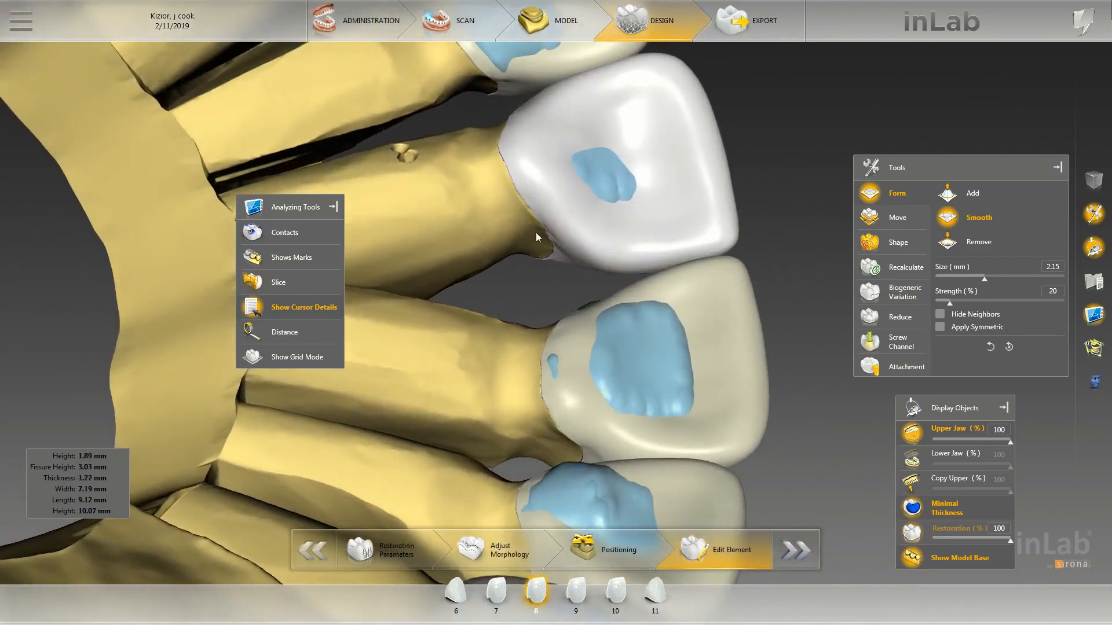
# Add material at the mesiofacial cervical corner of tooth 8 with the Form tool at sizes 2.15 and 1.33 mm.
pyautogui.moveTo(752, 210); pyautogui.dragTo(552, 197)
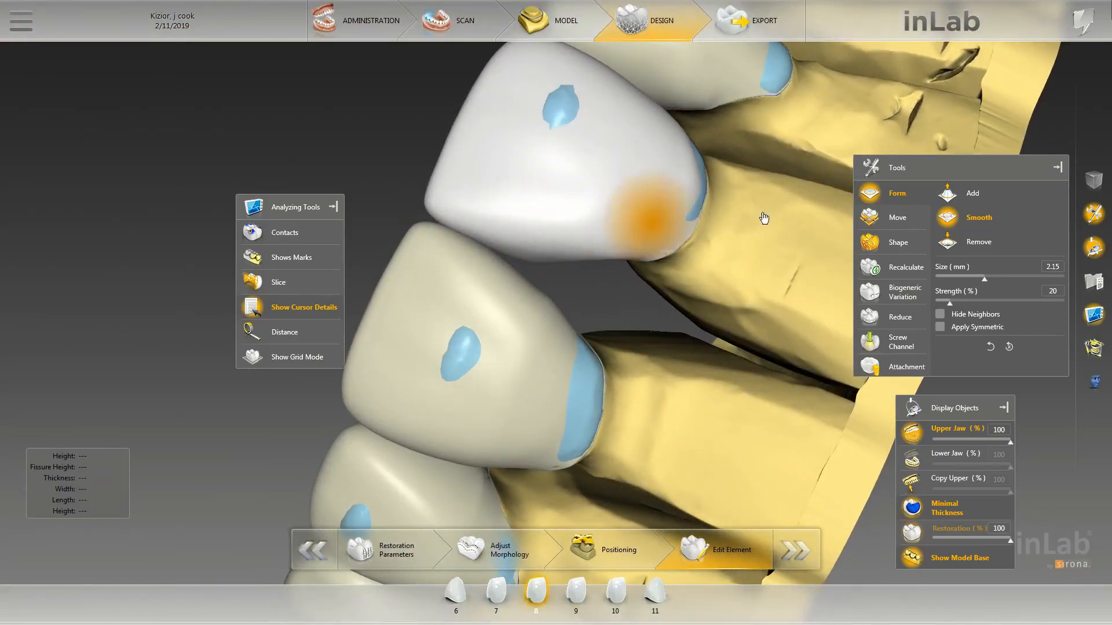
pyautogui.moveTo(737, 210)
pyautogui.mouseDown()
pyautogui.moveTo(772, 189)
pyautogui.moveTo(723, 271)
pyautogui.moveTo(709, 254)
pyautogui.mouseUp()
pyautogui.rightClick(693, 239)
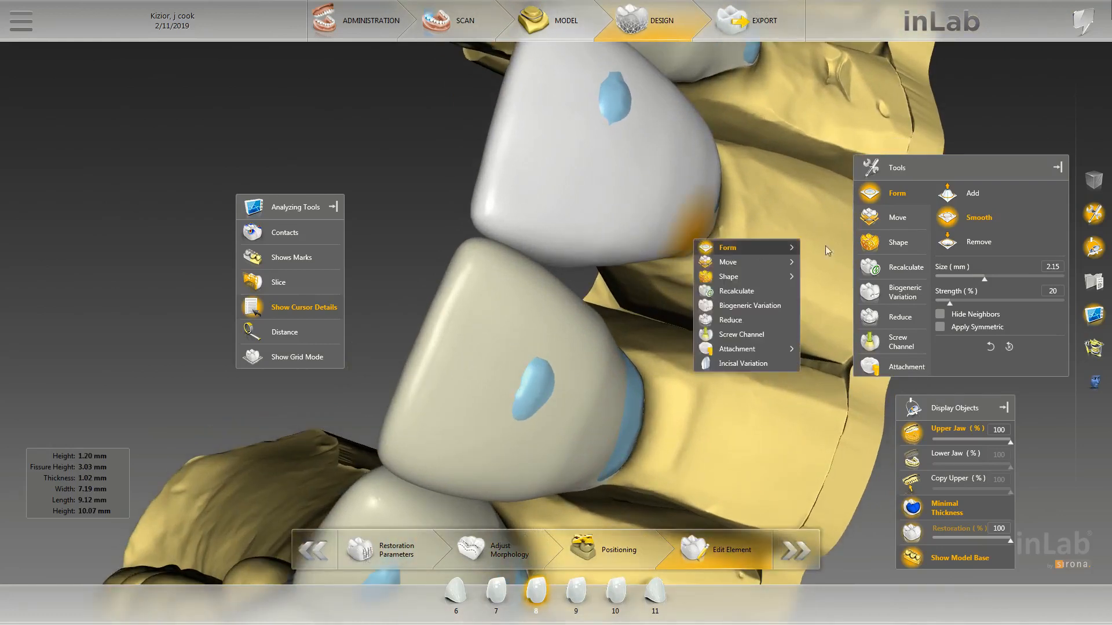
pyautogui.click(956, 198)
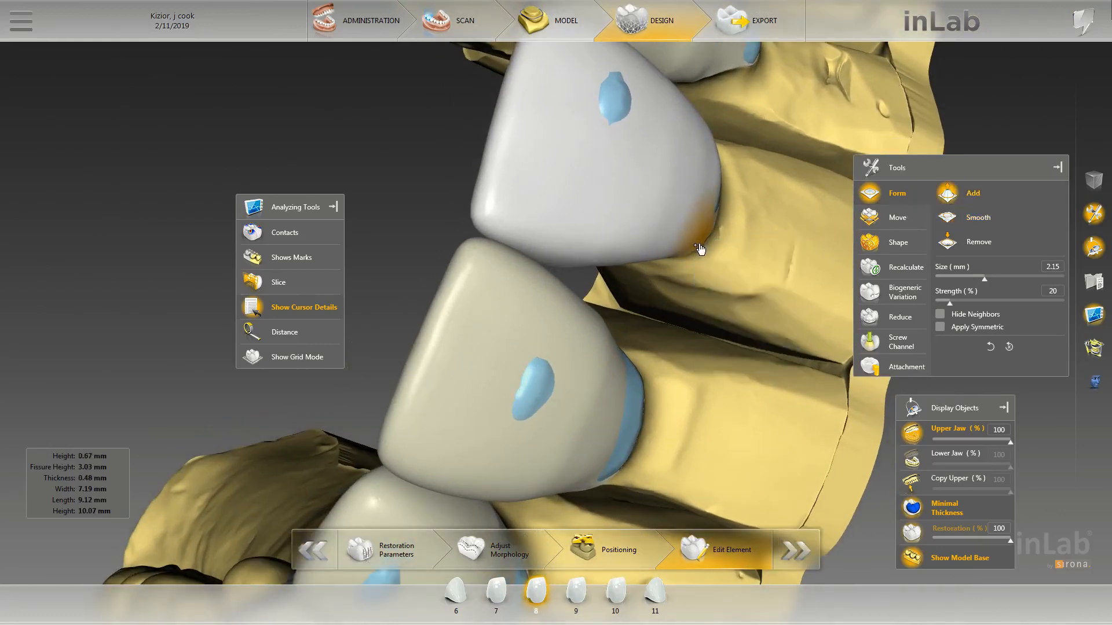
pyautogui.scroll(3, 692, 263)
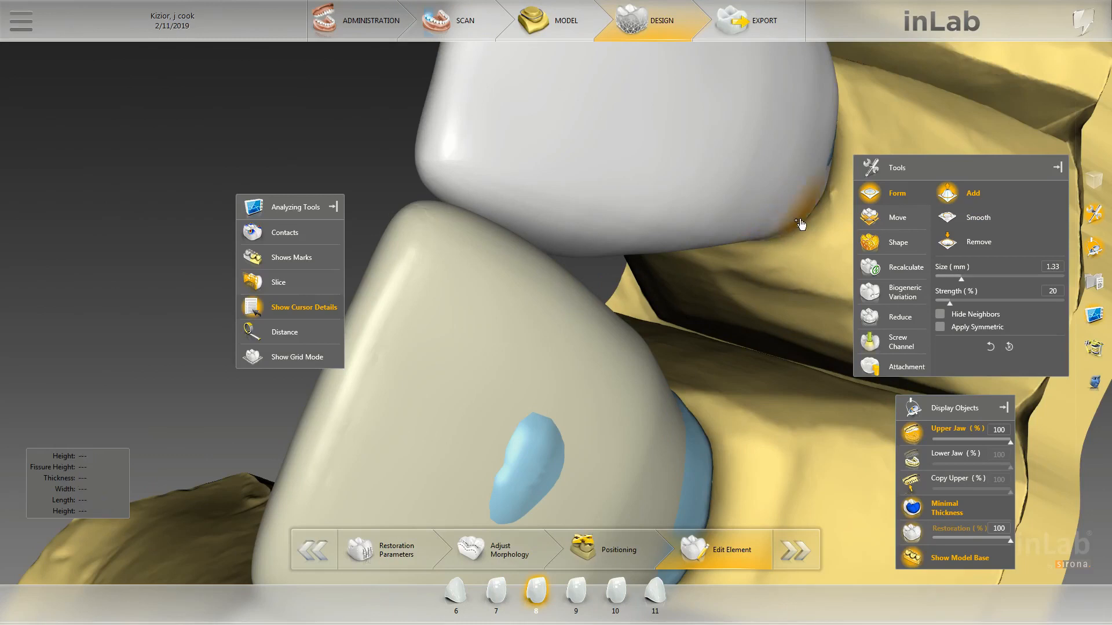
# Smooth the mesiofacial cervical corner of tooth 8 at size 1.88 mm and check its contour from the cervical and incisal views.
pyautogui.click(871, 164)
pyautogui.moveTo(881, 172)
pyautogui.click(956, 188)
pyautogui.scroll(-2, 831, 184)
pyautogui.moveTo(830, 184); pyautogui.dragTo(532, 297)
pyautogui.scroll(-3, 639, 334)
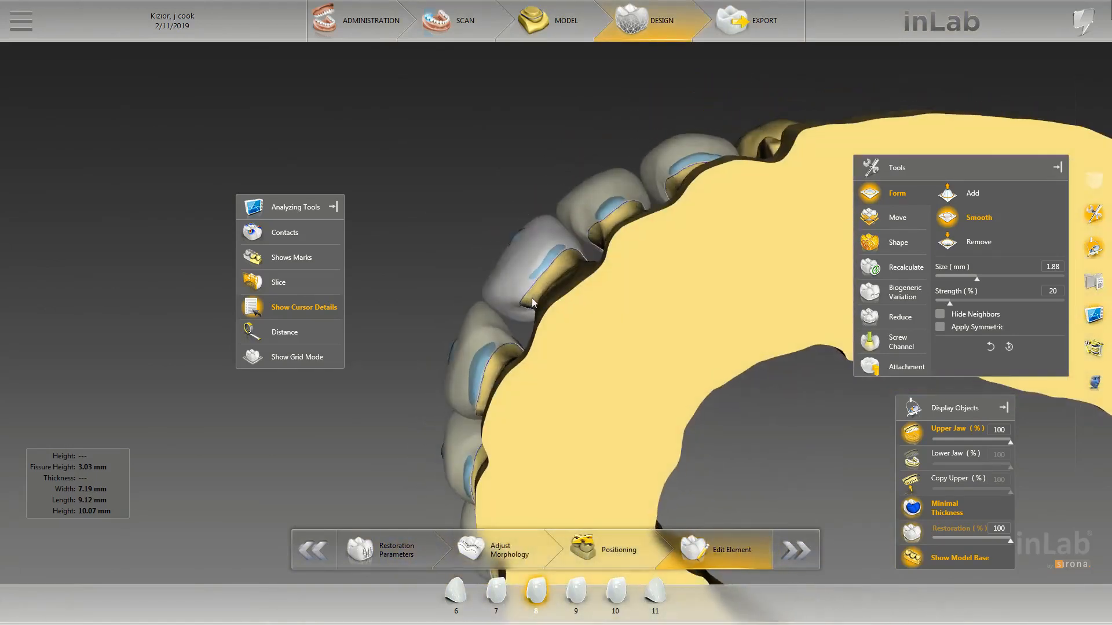
pyautogui.moveTo(483, 230); pyautogui.dragTo(621, 331)
pyautogui.scroll(3, 620, 330)
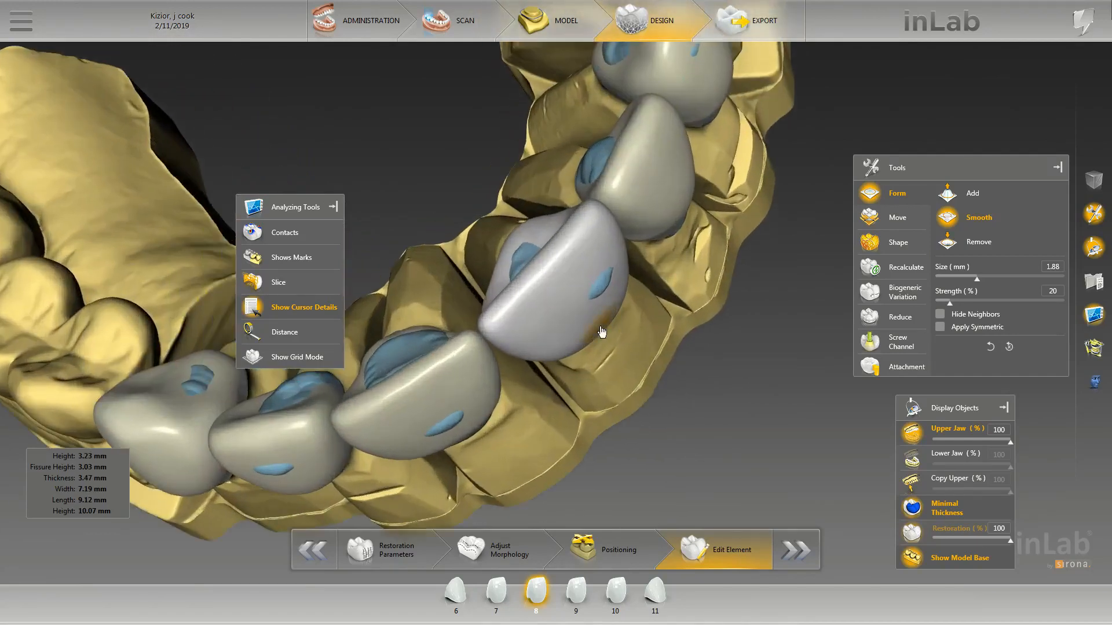
# Shape the facial surface of tooth 8 with individual 2-Directional shaping at size 2.38.
pyautogui.rightClick(602, 330)
pyautogui.moveTo(637, 365)
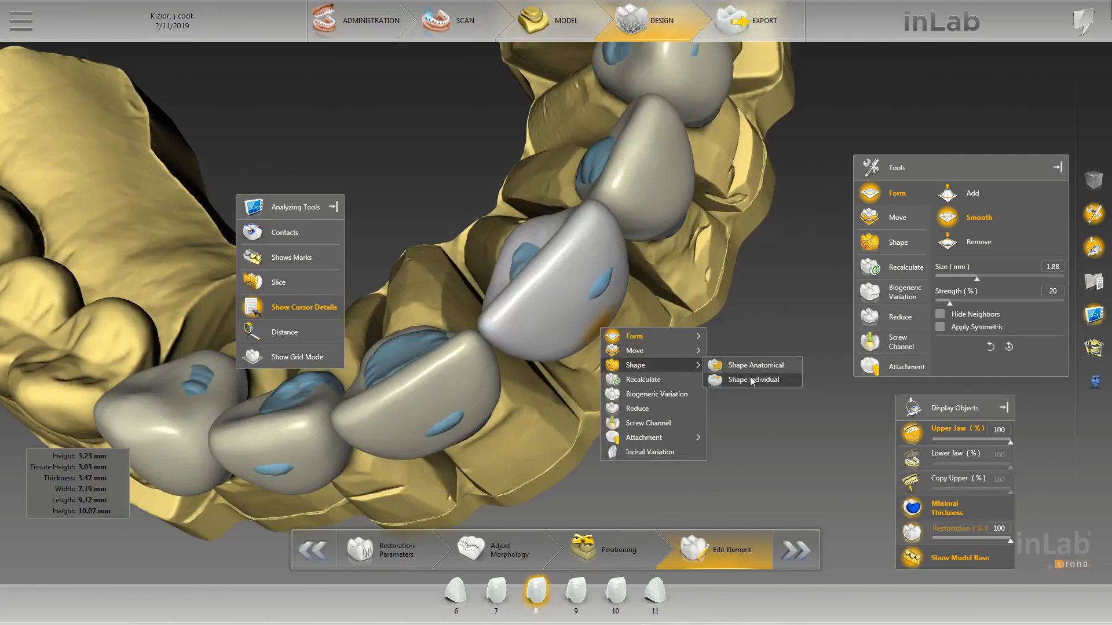
pyautogui.click(752, 381)
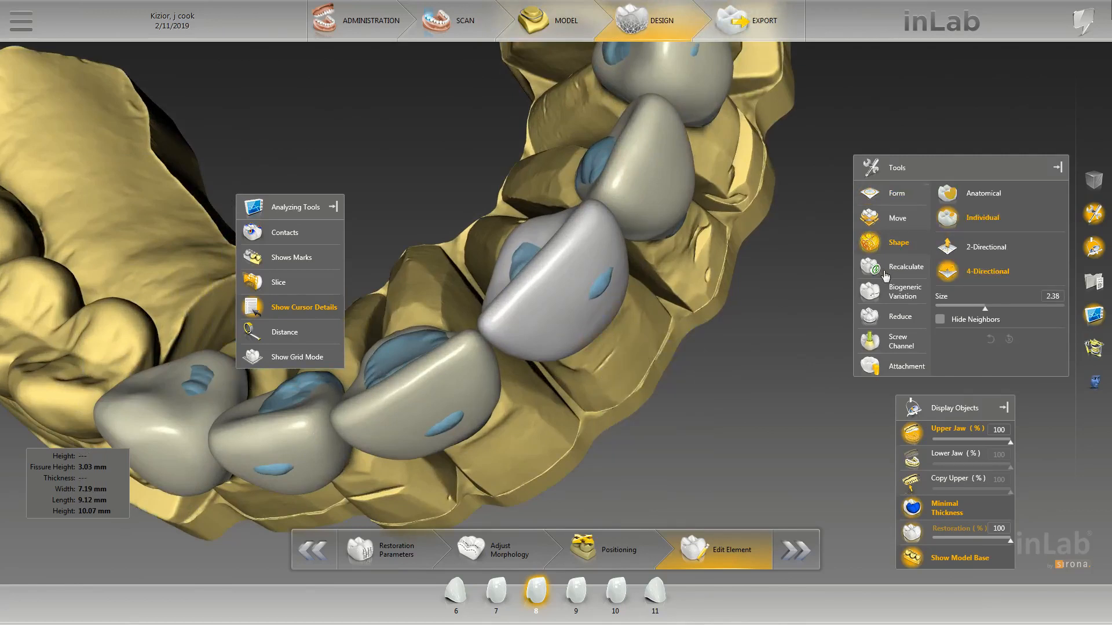
pyautogui.click(964, 249)
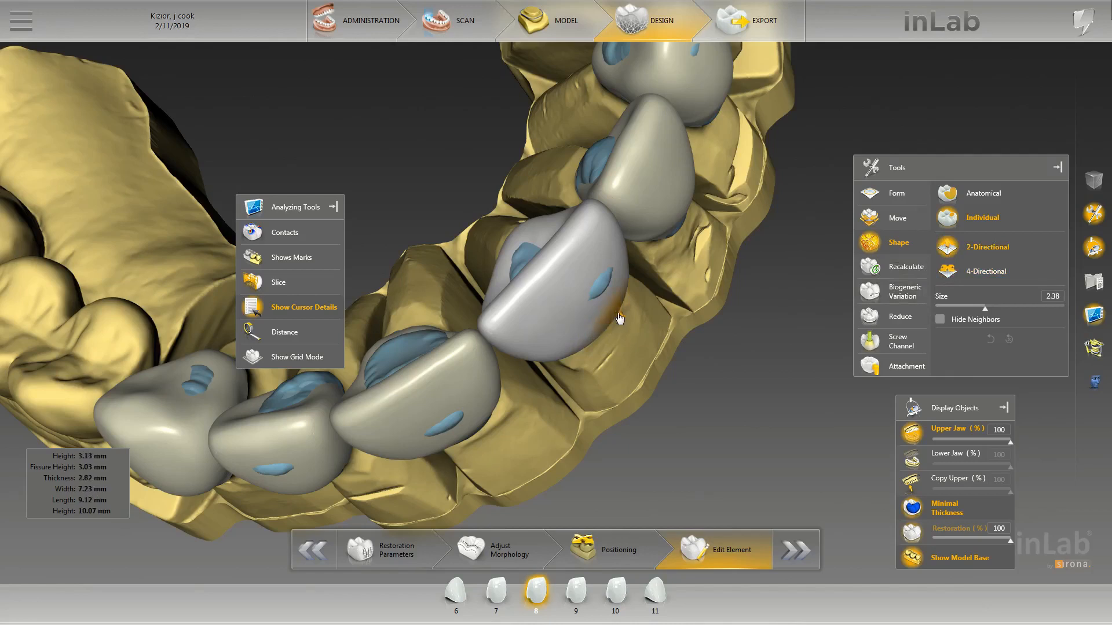
pyautogui.moveTo(596, 373); pyautogui.dragTo(659, 333, button='right')
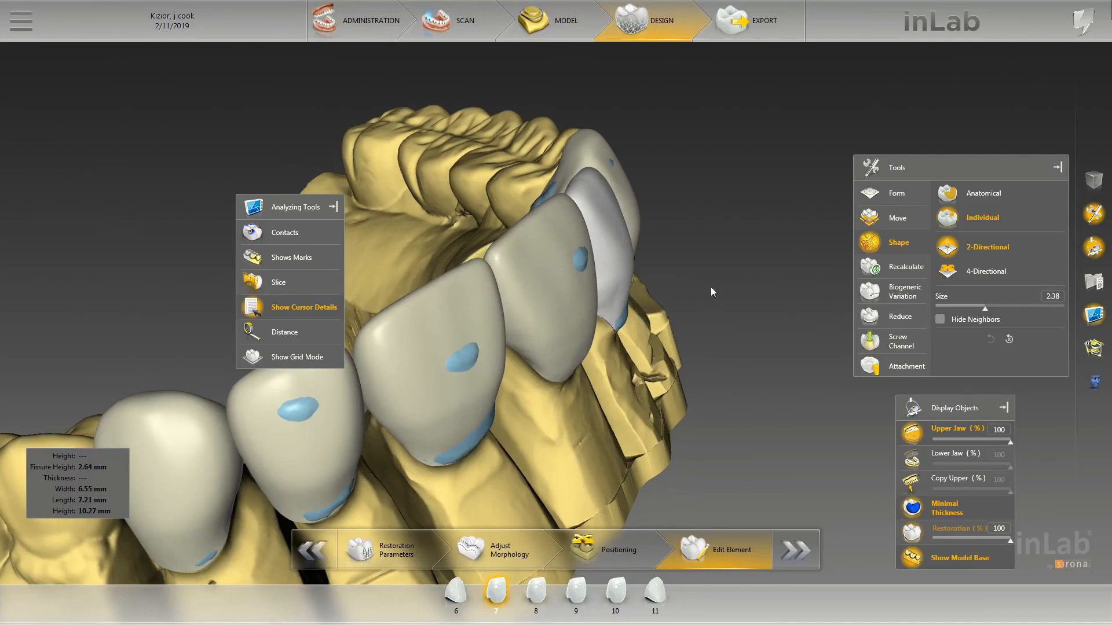
# Reshape the facial contour of tooth 8 from the incisal view with 2-Directional shaping at size 3.25.
pyautogui.moveTo(712, 291); pyautogui.dragTo(647, 287, button='right')
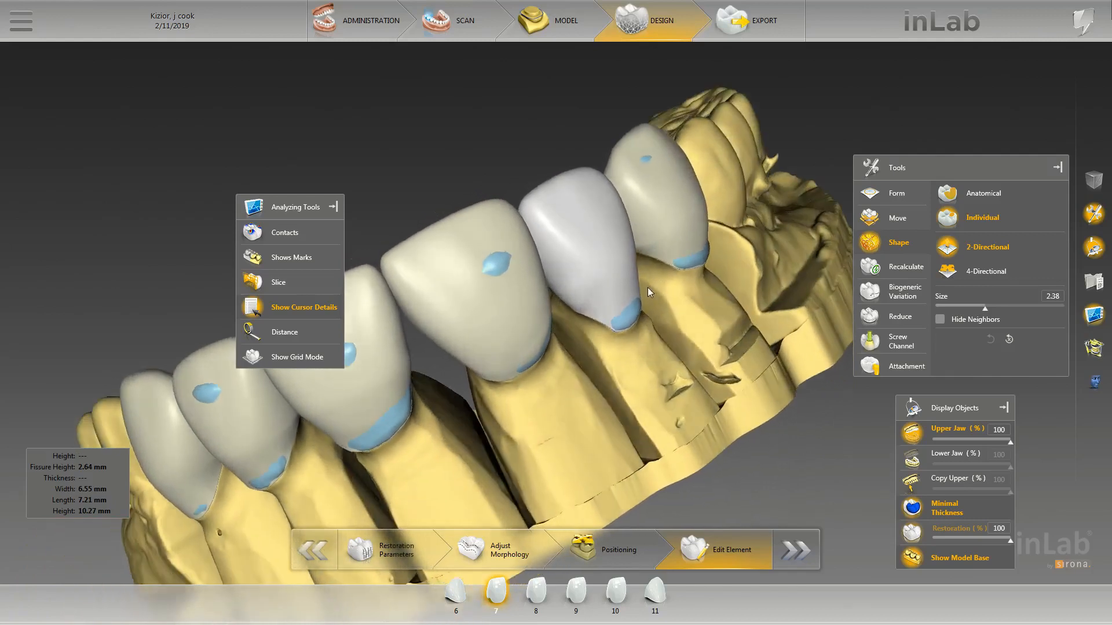
pyautogui.click(511, 244)
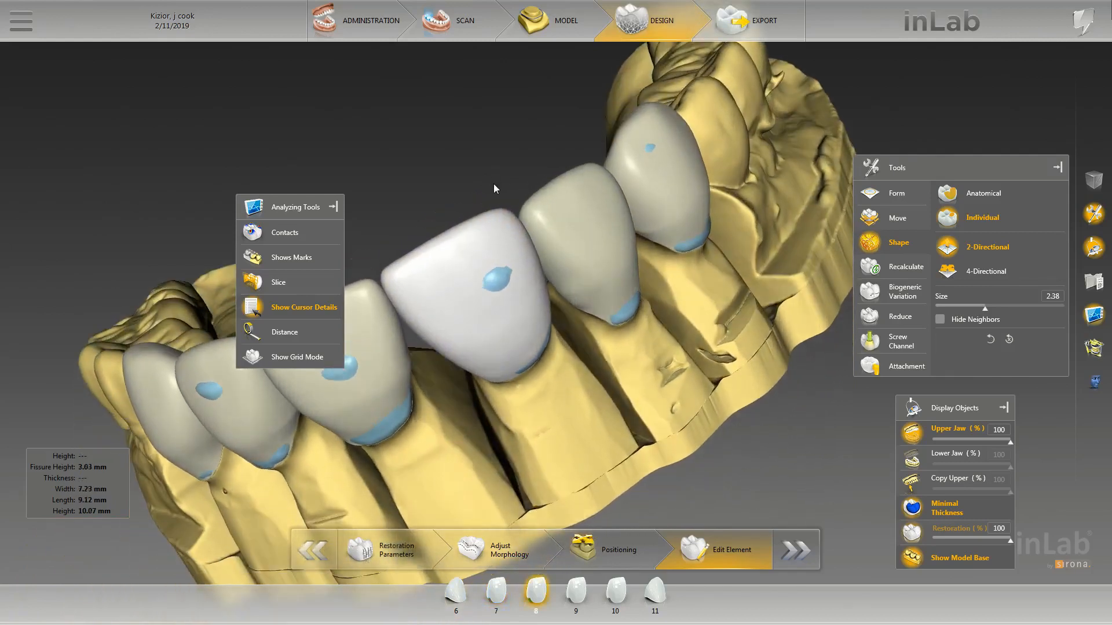
pyautogui.moveTo(499, 179); pyautogui.dragTo(456, 376, button='right')
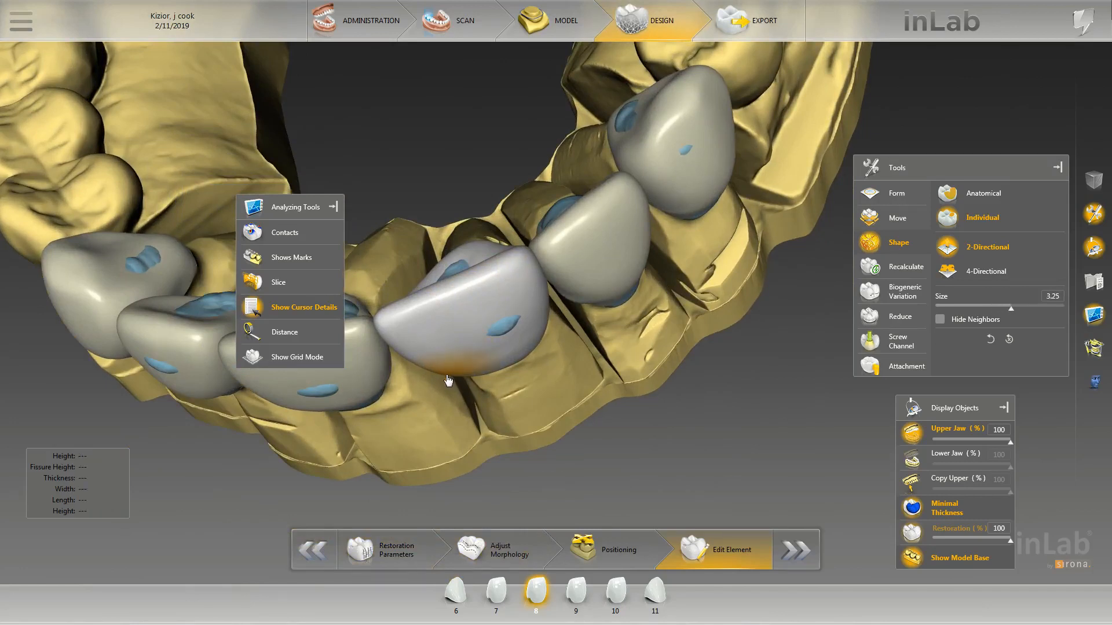
pyautogui.moveTo(450, 378); pyautogui.dragTo(565, 391, button='right')
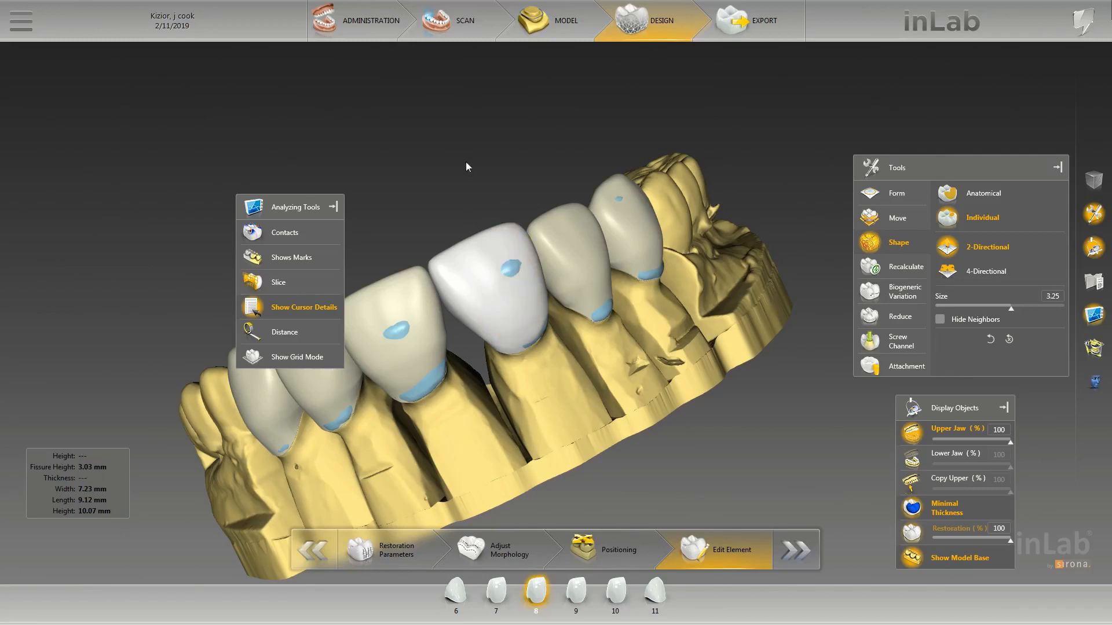
pyautogui.moveTo(453, 339); pyautogui.dragTo(580, 337, button='right')
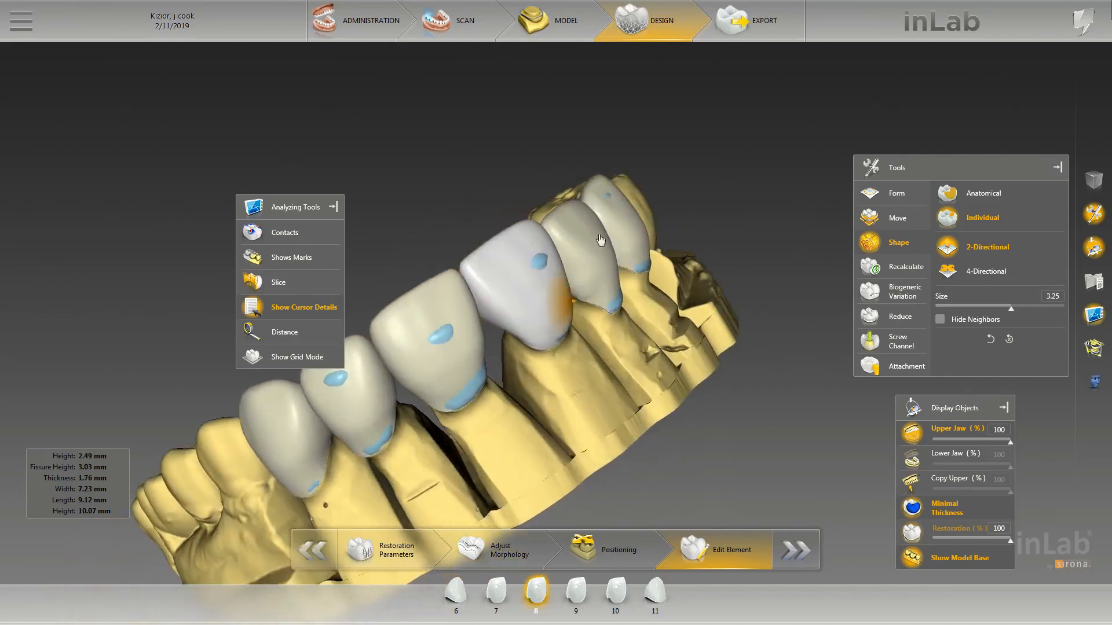
# Shape the mesial contour of tooth 9 facing tooth 8 with 2-Directional shaping at size 2.60.
pyautogui.click(598, 240)
pyautogui.moveTo(605, 384); pyautogui.dragTo(628, 339, button='right')
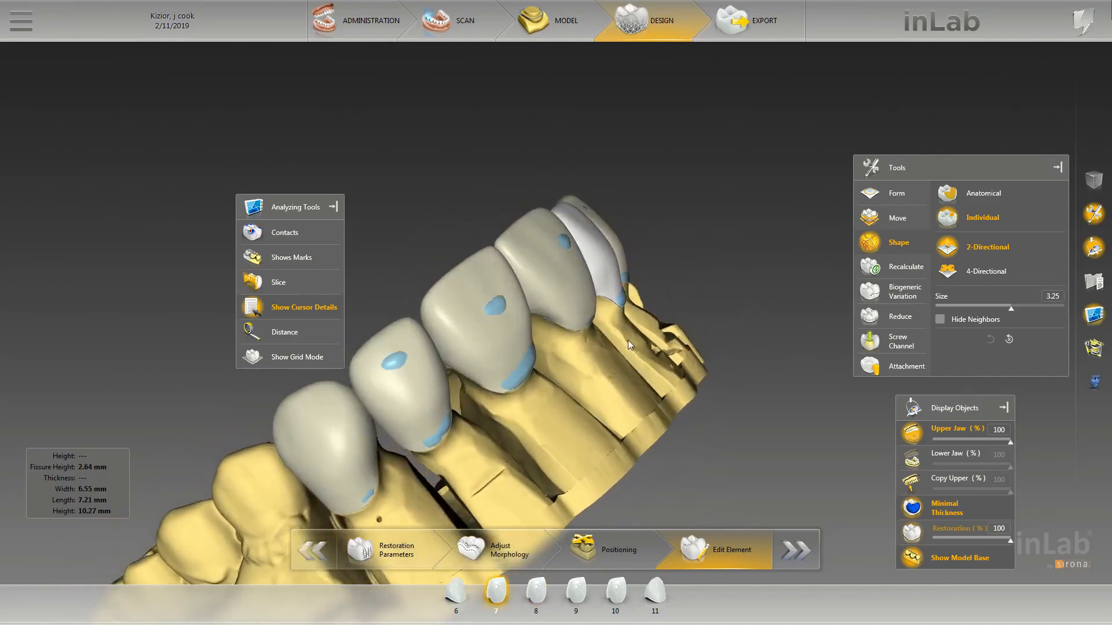
pyautogui.click(481, 308)
pyautogui.scroll(4, 520, 297)
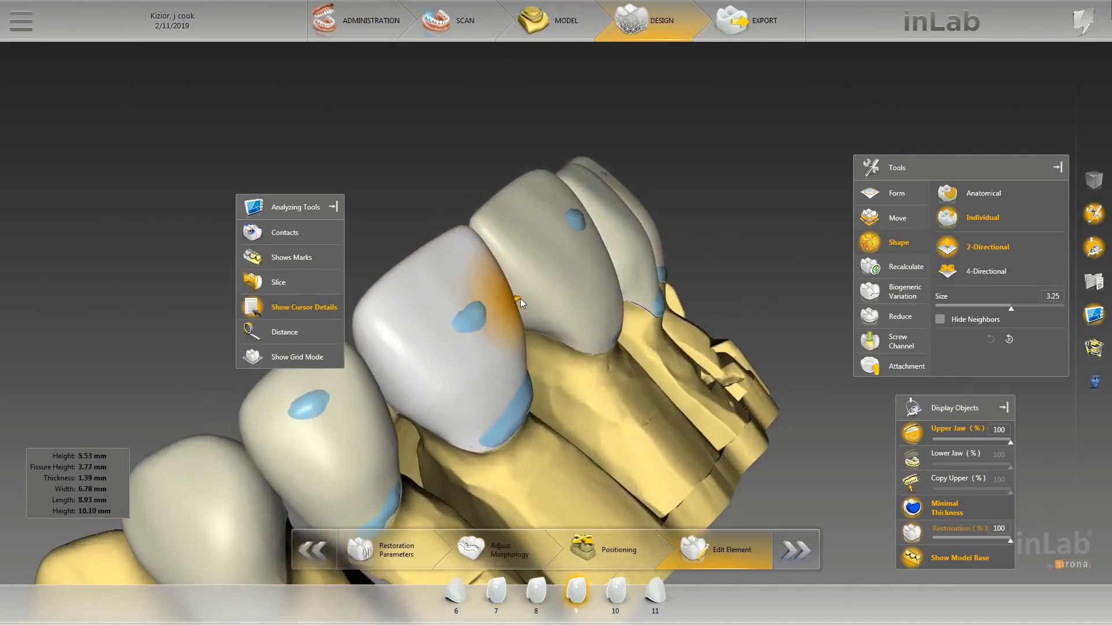
pyautogui.click(517, 308)
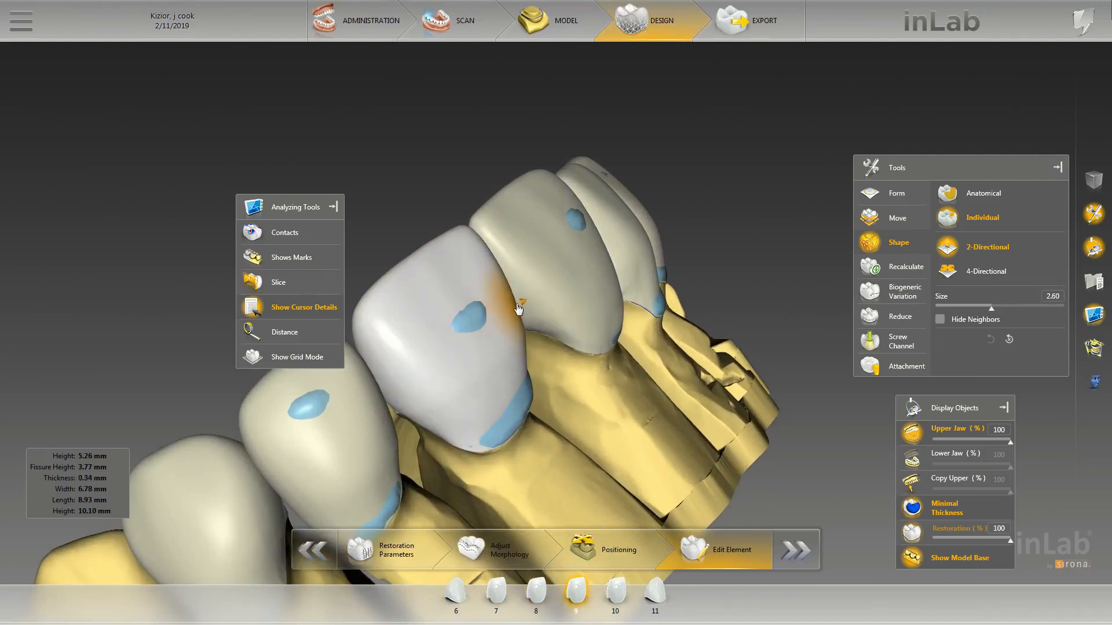
# Refine the mesial cervical contour of tooth 8 from the facial side at shaping sizes 2.60, 2.93, 3.55 and 4.00.
pyautogui.click(562, 322)
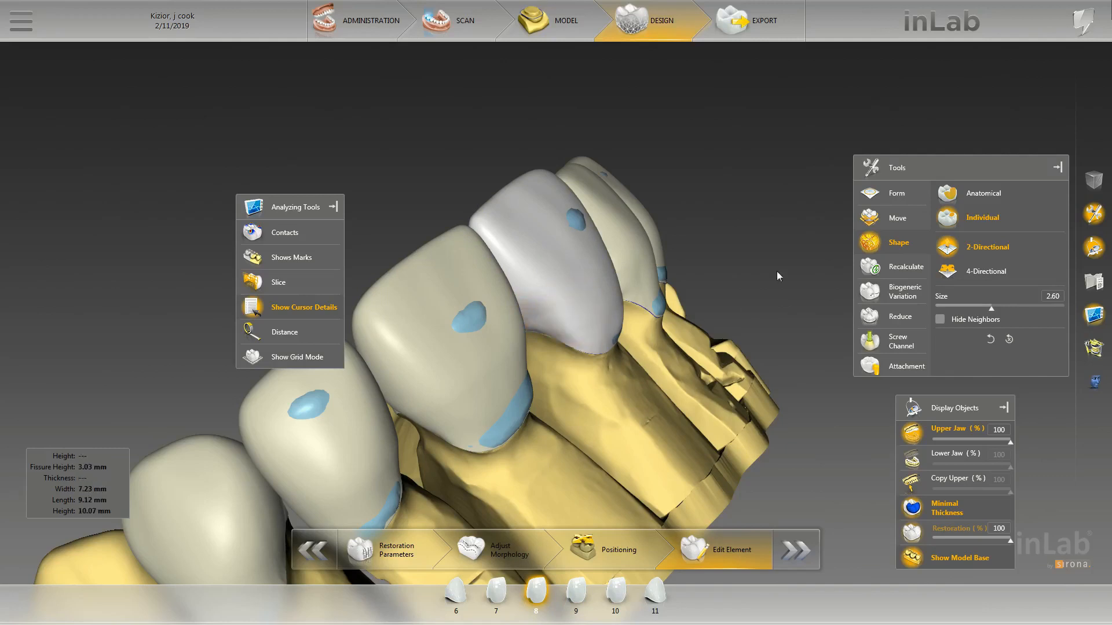
pyautogui.moveTo(776, 271); pyautogui.dragTo(715, 339)
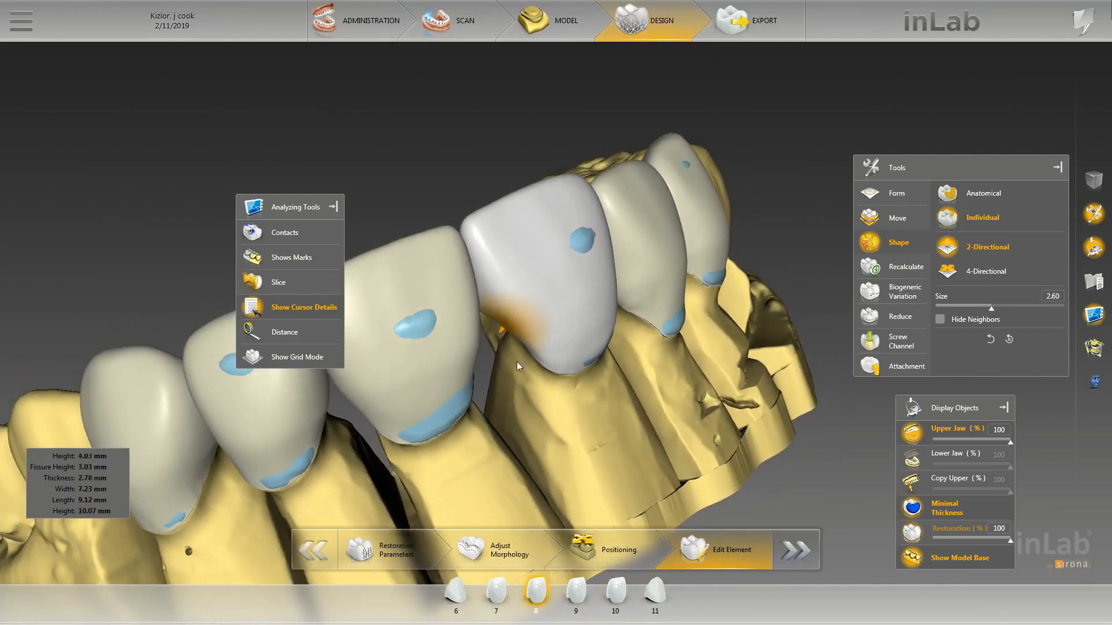
pyautogui.moveTo(516, 362); pyautogui.dragTo(464, 349, button='right')
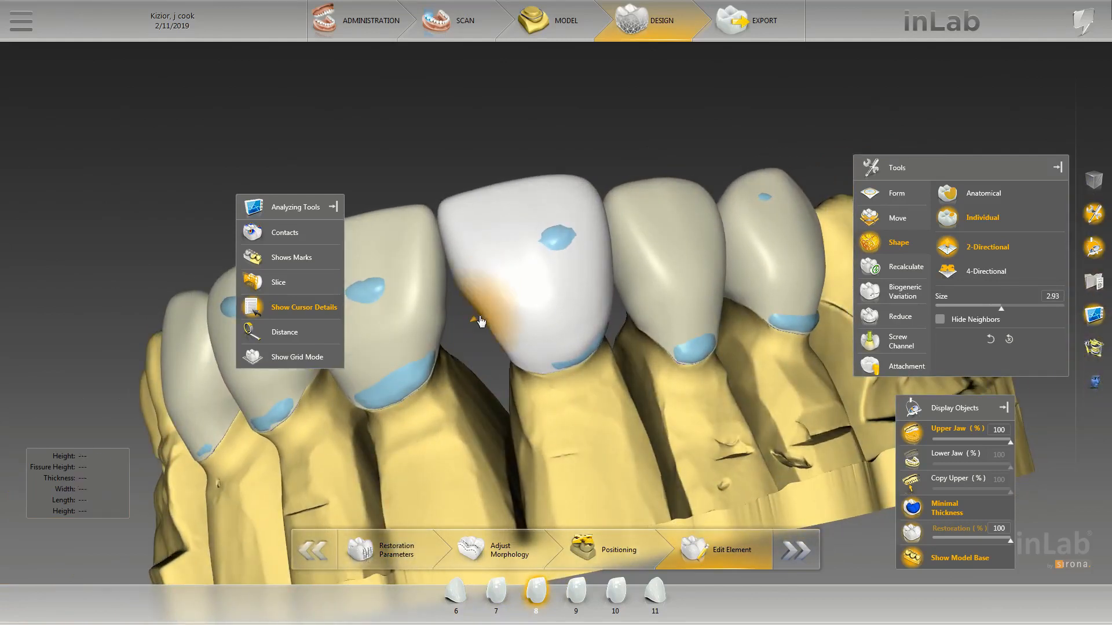
pyautogui.scroll(2, 489, 316)
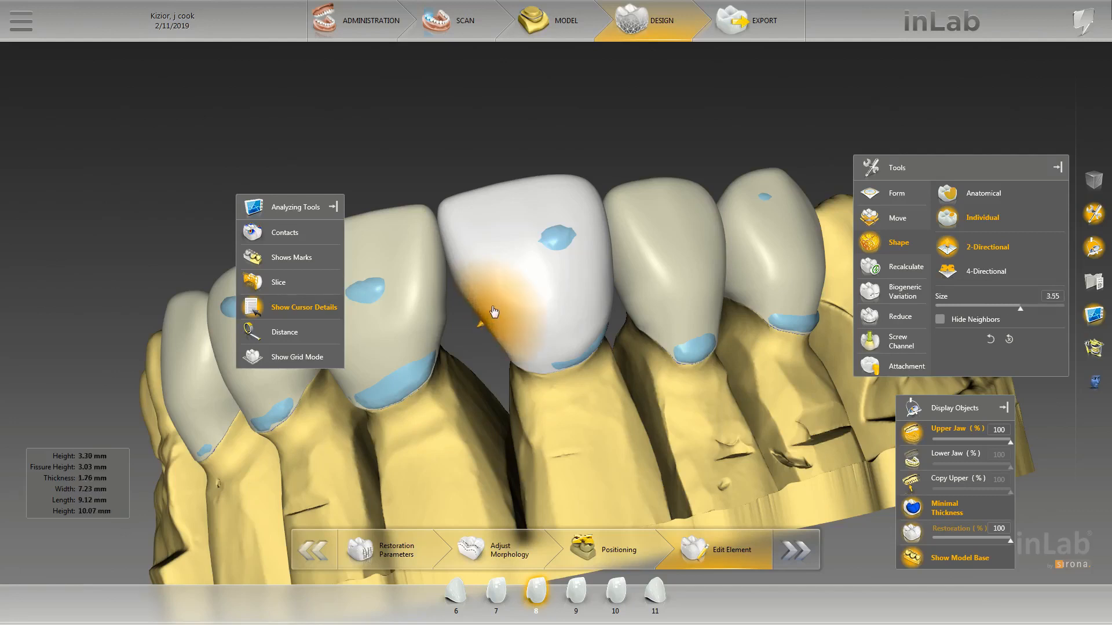
pyautogui.moveTo(479, 324); pyautogui.dragTo(531, 279, button='right')
pyautogui.scroll(2, 531, 279)
# Build up the lingual surface of tooth 6 with individual 2-Directional shaping at sizes 3.13 and 3.85.
pyautogui.moveTo(526, 283); pyautogui.dragTo(659, 191, button='right')
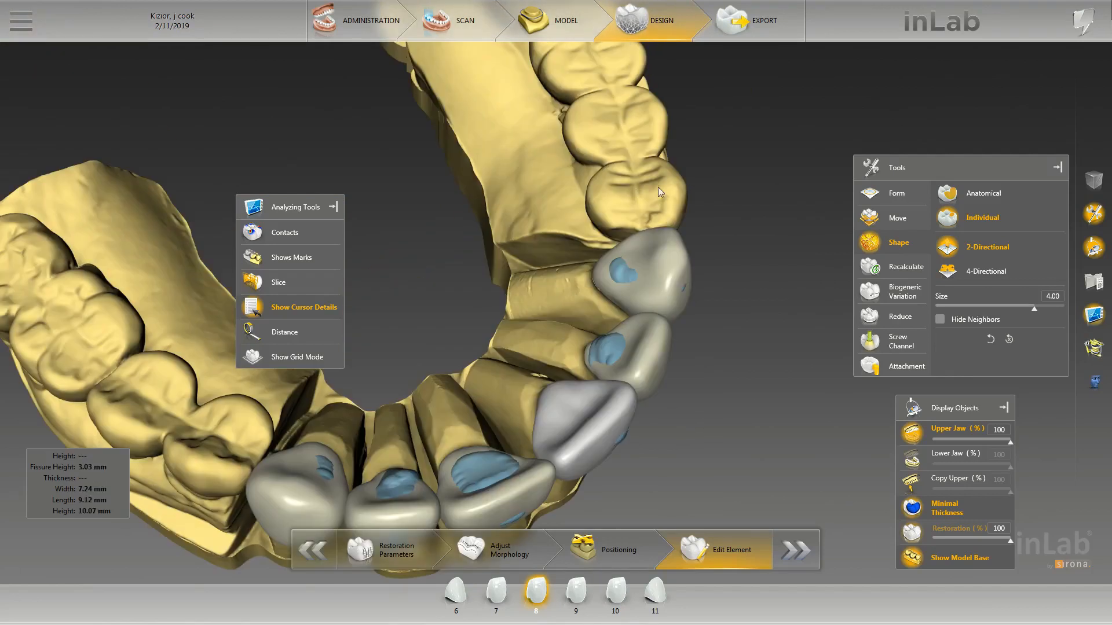
pyautogui.moveTo(624, 225); pyautogui.dragTo(638, 314, button='right')
pyautogui.scroll(5, 596, 249)
pyautogui.scroll(-3, 637, 317)
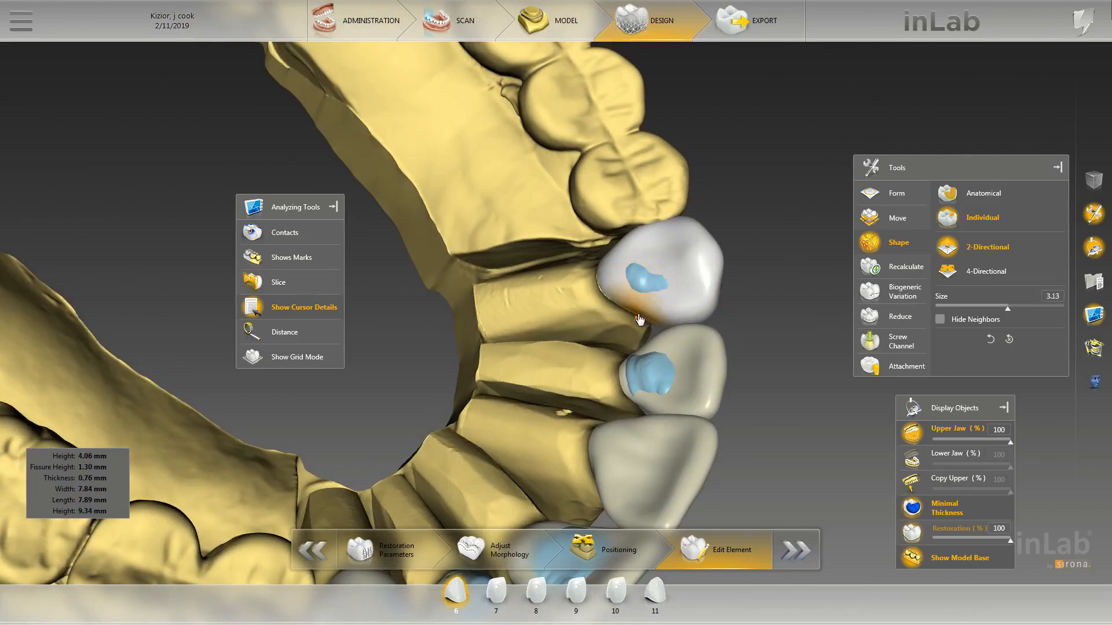
pyautogui.moveTo(745, 249); pyautogui.dragTo(680, 256, button='right')
pyautogui.scroll(3, 694, 297)
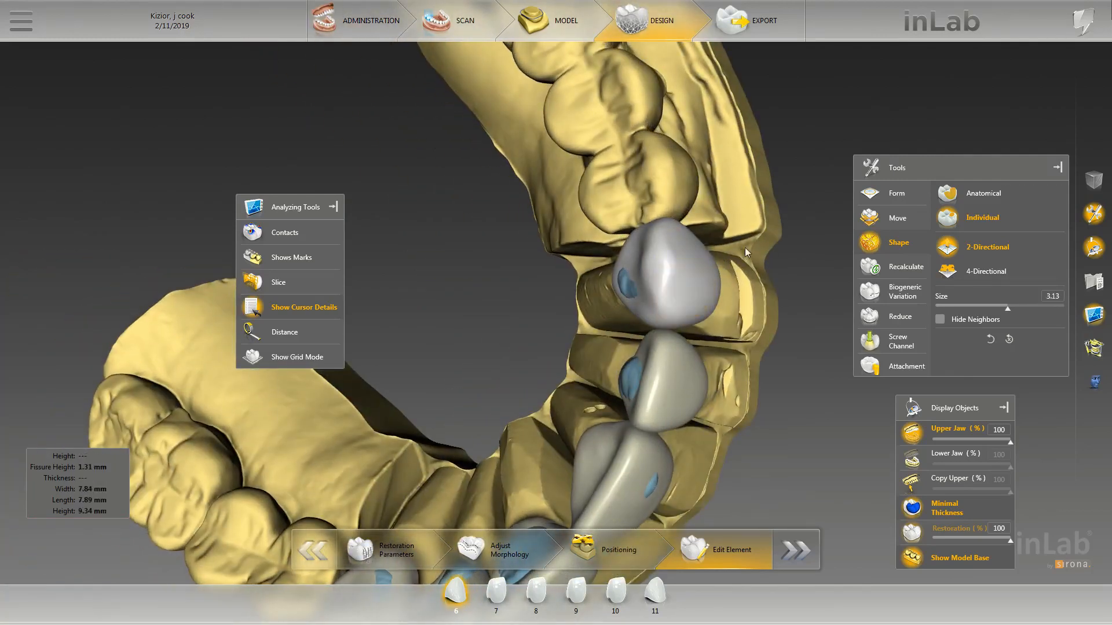
pyautogui.moveTo(745, 248); pyautogui.dragTo(753, 265, button='right')
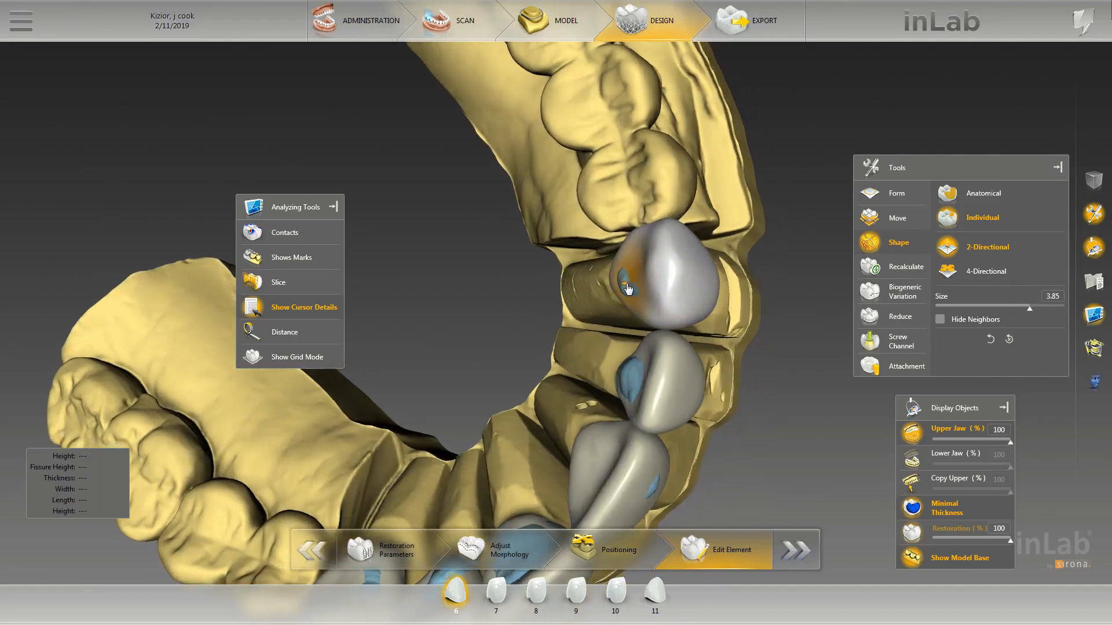
pyautogui.moveTo(590, 343); pyautogui.dragTo(621, 338, button='right')
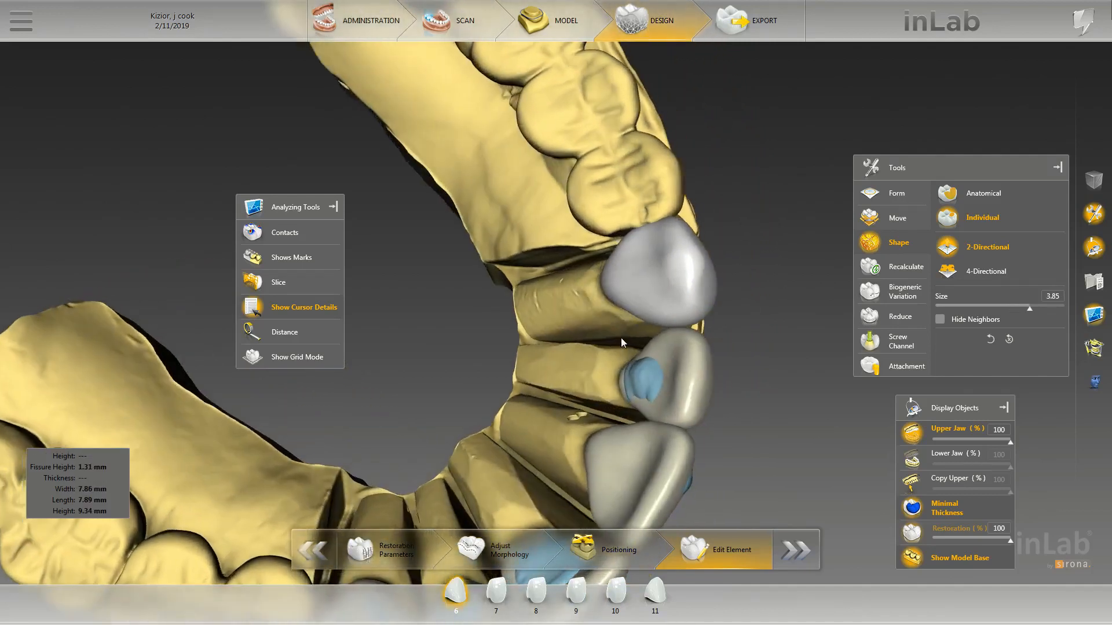
# Build up the thin lingual area of tooth 7 with 2-Directional shaping at size 3.85.
pyautogui.click(635, 380)
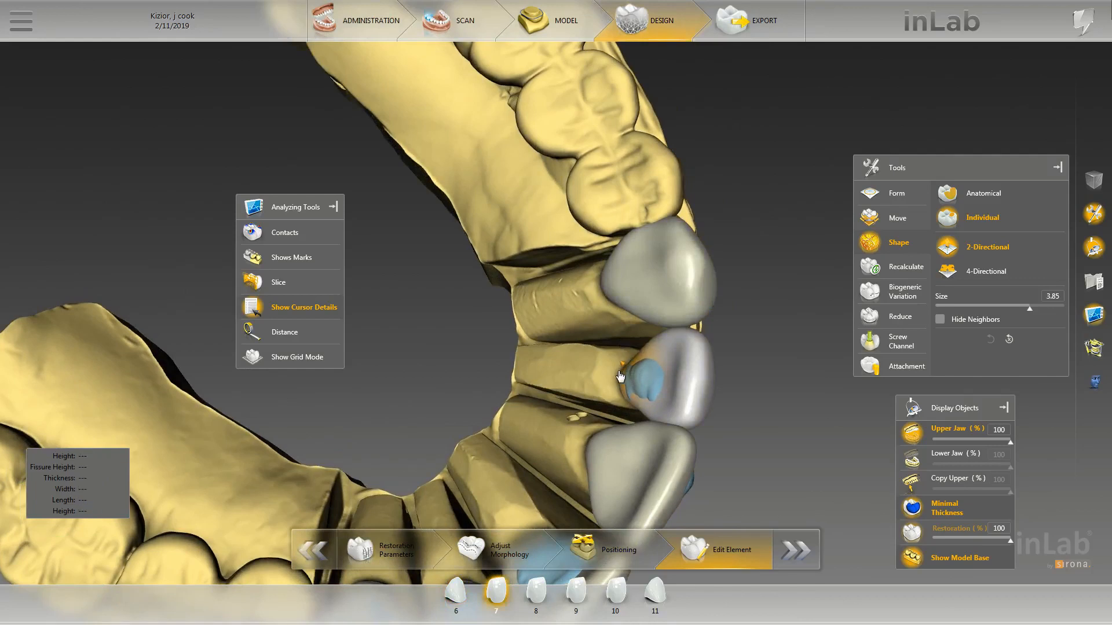
pyautogui.moveTo(616, 379); pyautogui.dragTo(637, 385)
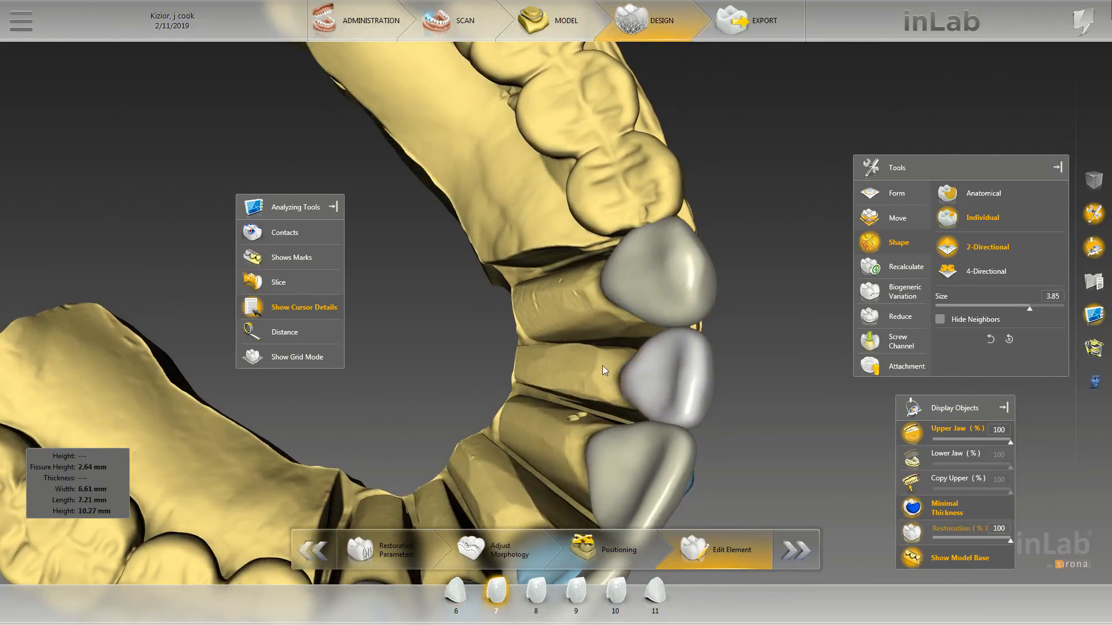
# Shape the adjoining lingual contours of teeth 6 and 7 with 2-Directional shaping, using size 3.88 and smaller.
pyautogui.moveTo(602, 366); pyautogui.dragTo(678, 370, button='right')
pyautogui.scroll(-5, 667, 342)
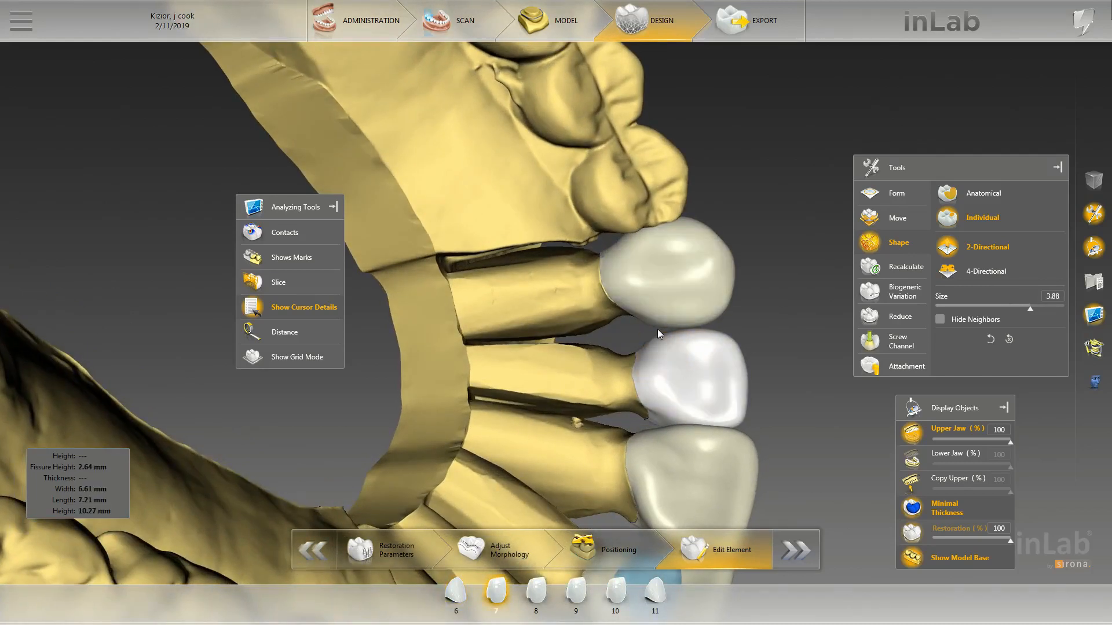
pyautogui.click(658, 324)
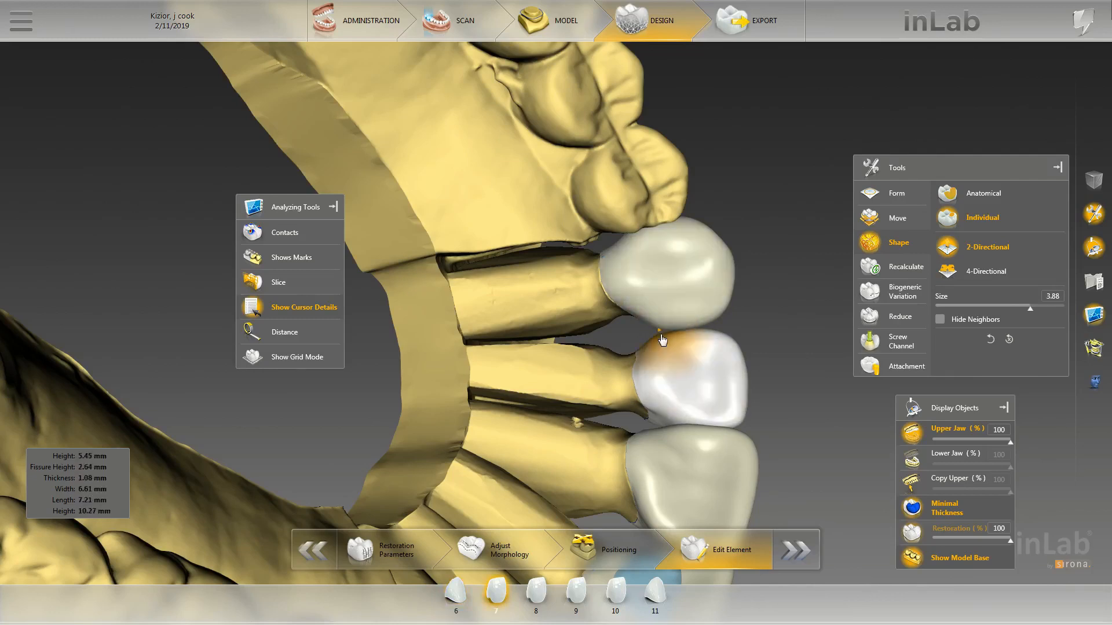
pyautogui.scroll(-1, 660, 332)
pyautogui.moveTo(661, 332); pyautogui.dragTo(710, 328)
pyautogui.scroll(-3, 713, 325)
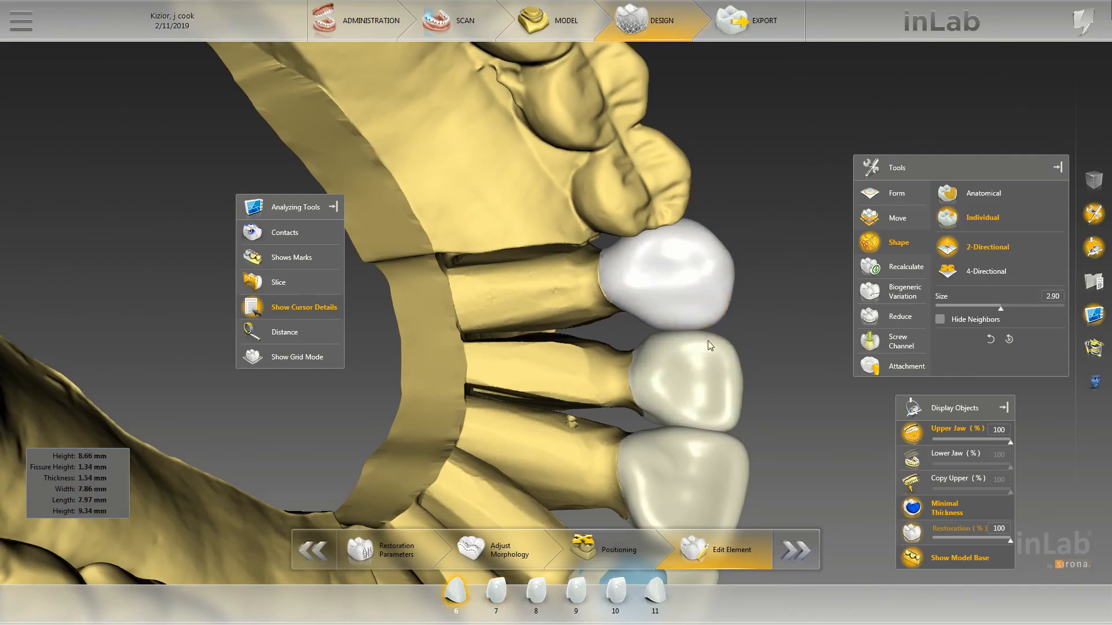
# Shape the mesial and cervical facial contour of tooth 7 at 2-Directional sizes 3.35, 2.33, 2.95 and 3.33.
pyautogui.moveTo(709, 330)
pyautogui.mouseDown(button='right')
pyautogui.moveTo(749, 322)
pyautogui.moveTo(619, 300)
pyautogui.moveTo(724, 283)
pyautogui.moveTo(712, 338)
pyautogui.moveTo(695, 325)
pyautogui.moveTo(663, 373)
pyautogui.mouseUp(button='right')
pyautogui.scroll(1, 725, 284)
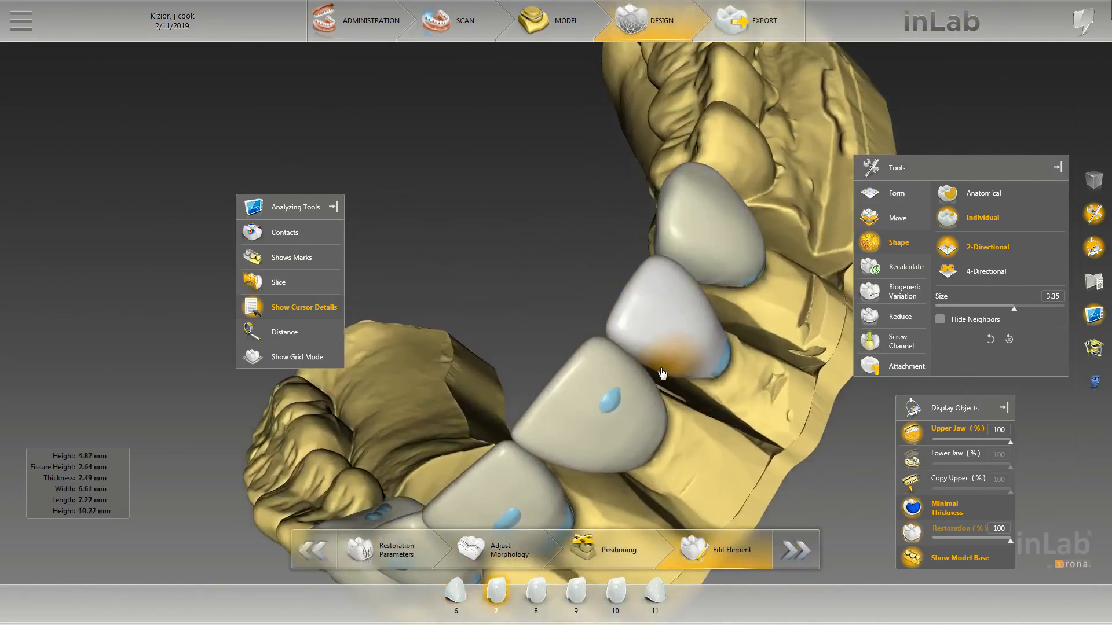
pyautogui.scroll(-1, 663, 374)
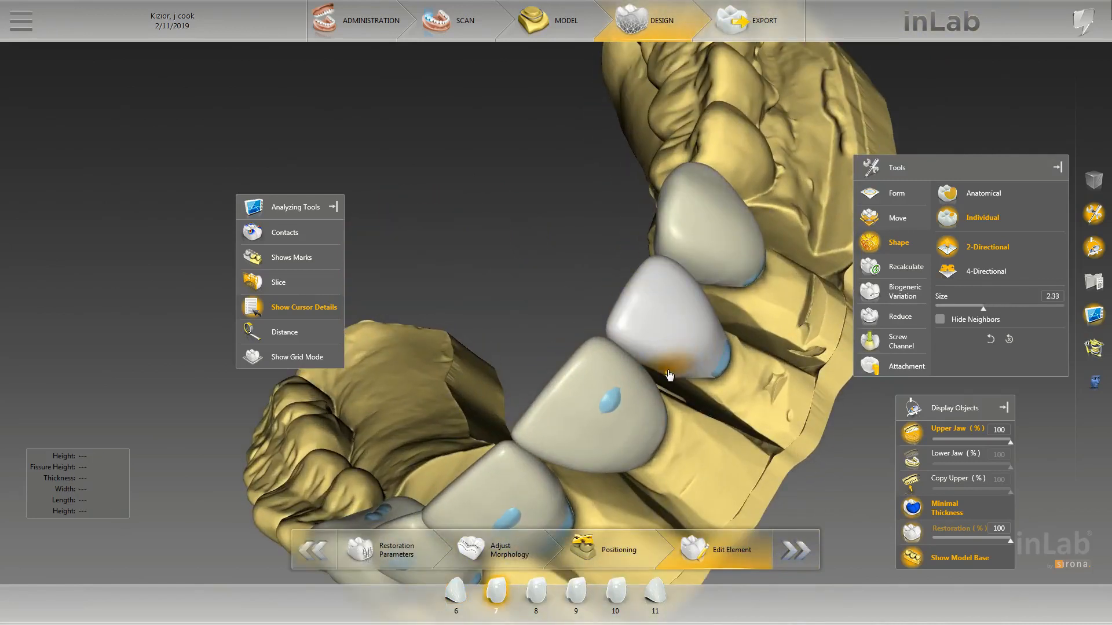
pyautogui.moveTo(724, 383)
pyautogui.mouseDown(button='right')
pyautogui.moveTo(768, 361)
pyautogui.moveTo(701, 377)
pyautogui.mouseUp(button='right')
pyautogui.scroll(1, 700, 378)
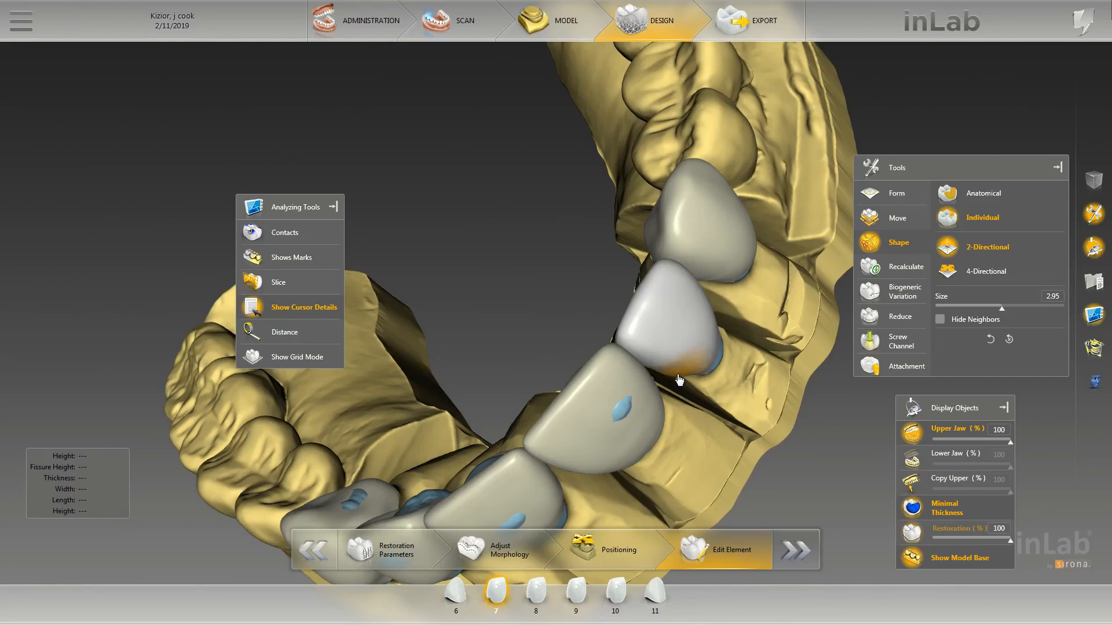
pyautogui.scroll(-1, 681, 373)
pyautogui.moveTo(739, 367)
pyautogui.mouseDown(button='middle')
pyautogui.moveTo(742, 386)
pyautogui.moveTo(724, 365)
pyautogui.mouseUp(button='middle')
pyautogui.scroll(5, 729, 350)
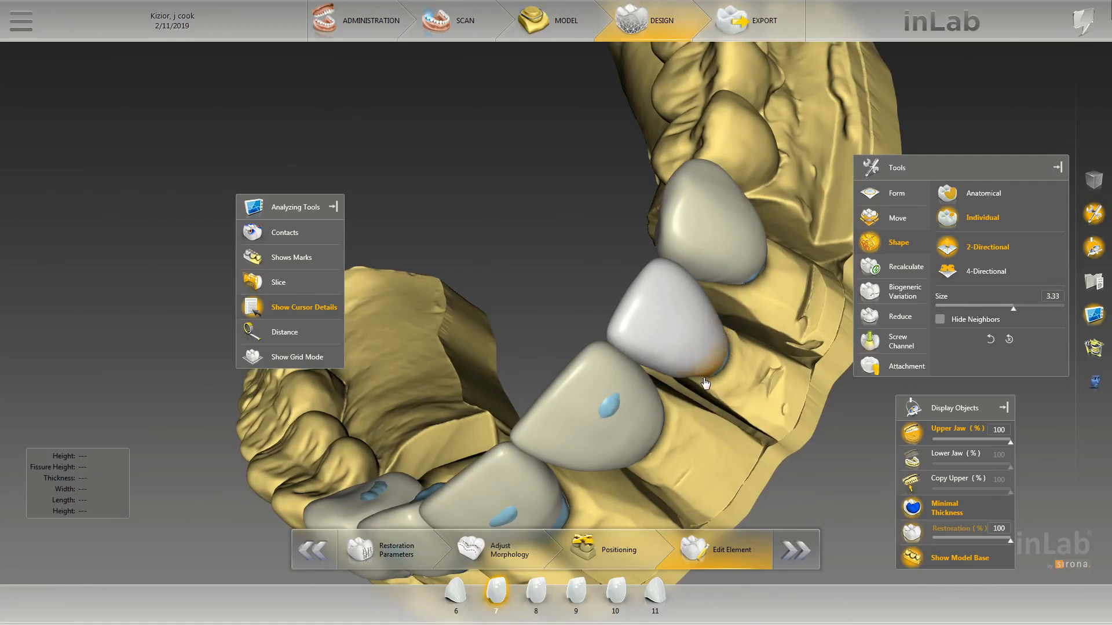
# Refine the facial cervical and distal contour of tooth 7 beside tooth 6 at 2-Directional sizes 2.90 and 3.35.
pyautogui.moveTo(683, 400)
pyautogui.mouseDown(button='right')
pyautogui.moveTo(662, 346)
pyautogui.moveTo(773, 314)
pyautogui.moveTo(777, 273)
pyautogui.mouseUp(button='right')
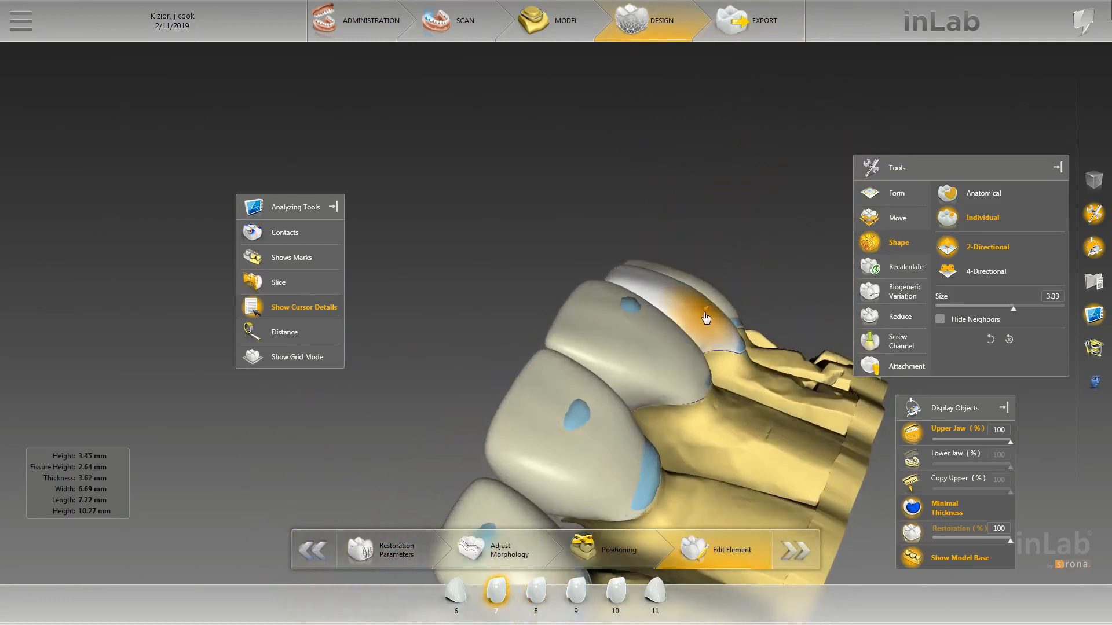
pyautogui.scroll(-3, 720, 321)
pyautogui.moveTo(721, 319); pyautogui.dragTo(725, 317)
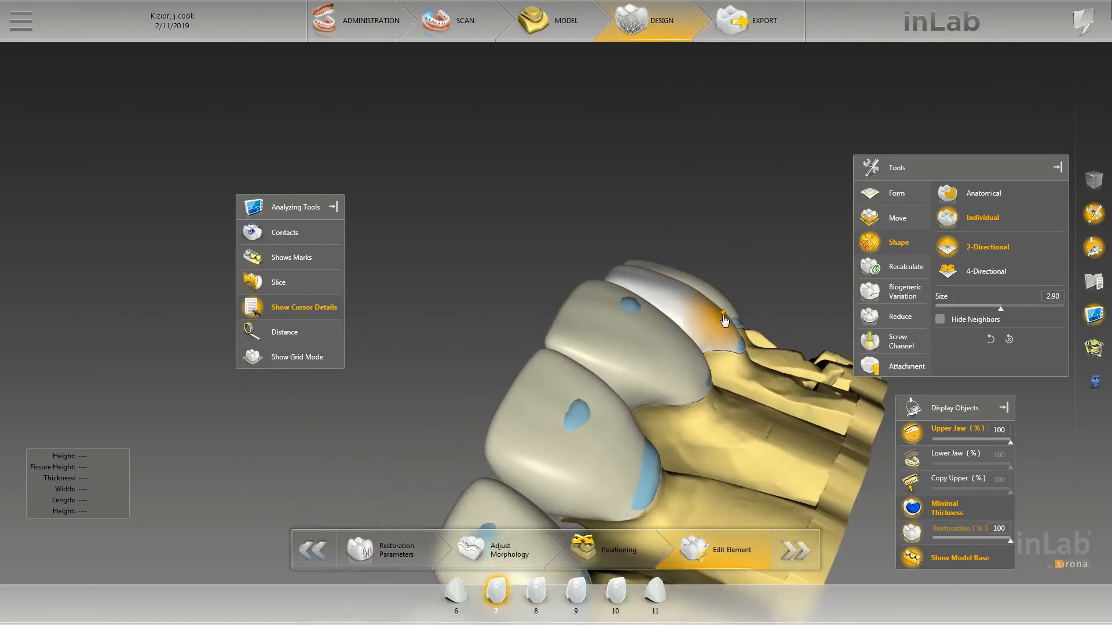
pyautogui.moveTo(769, 273); pyautogui.dragTo(769, 255, button='right')
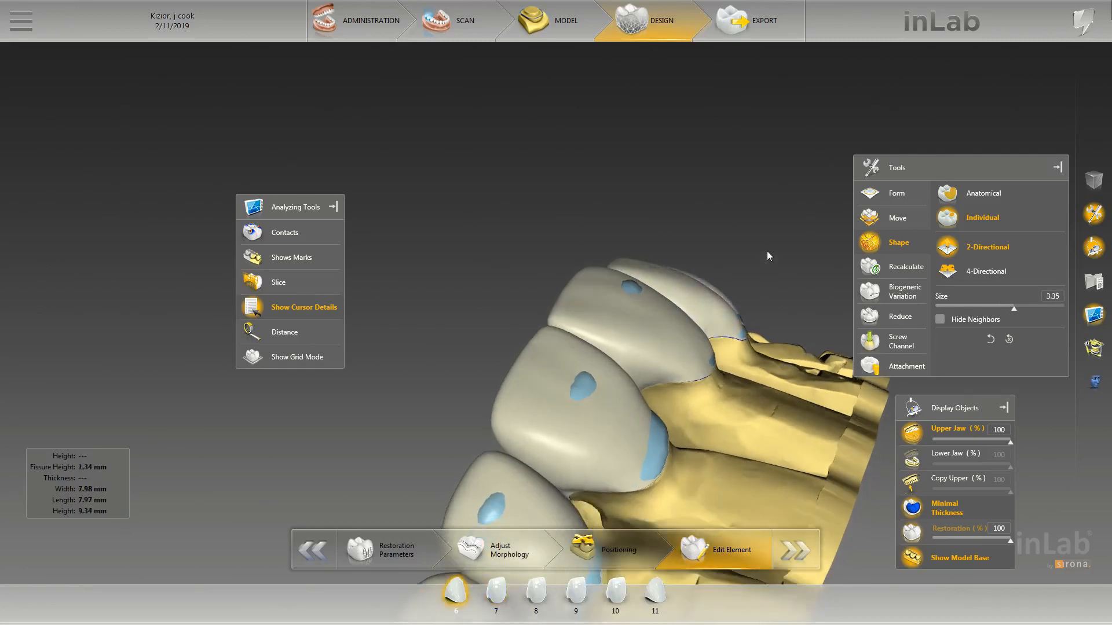
pyautogui.moveTo(683, 281); pyautogui.dragTo(683, 285)
pyautogui.moveTo(722, 220); pyautogui.dragTo(699, 280, button='right')
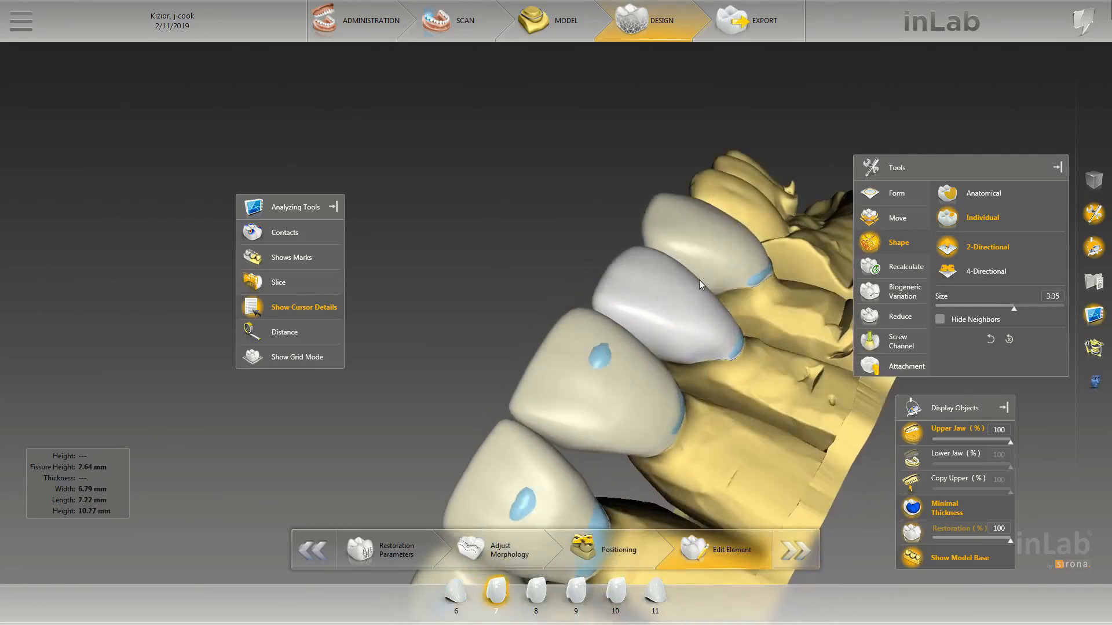
pyautogui.moveTo(727, 310); pyautogui.dragTo(729, 309)
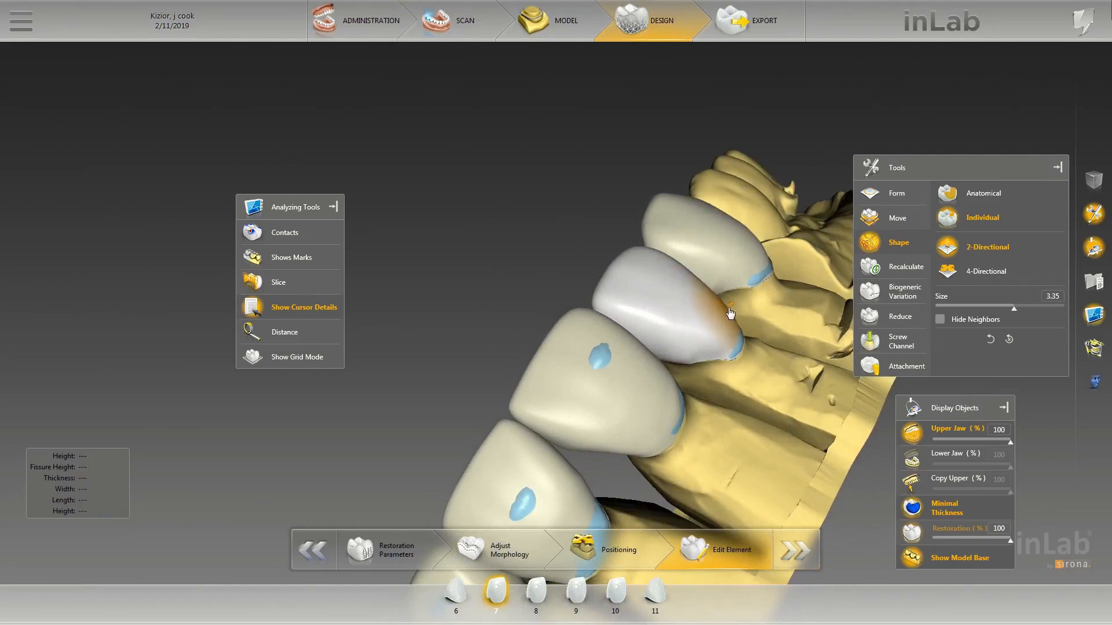
# Refine the mesial facial contour of tooth 7 beside tooth 8 with 2-Directional shaping at sizes 2.13 and 2.33.
pyautogui.moveTo(729, 316); pyautogui.dragTo(728, 364, button='right')
pyautogui.scroll(-4, 720, 370)
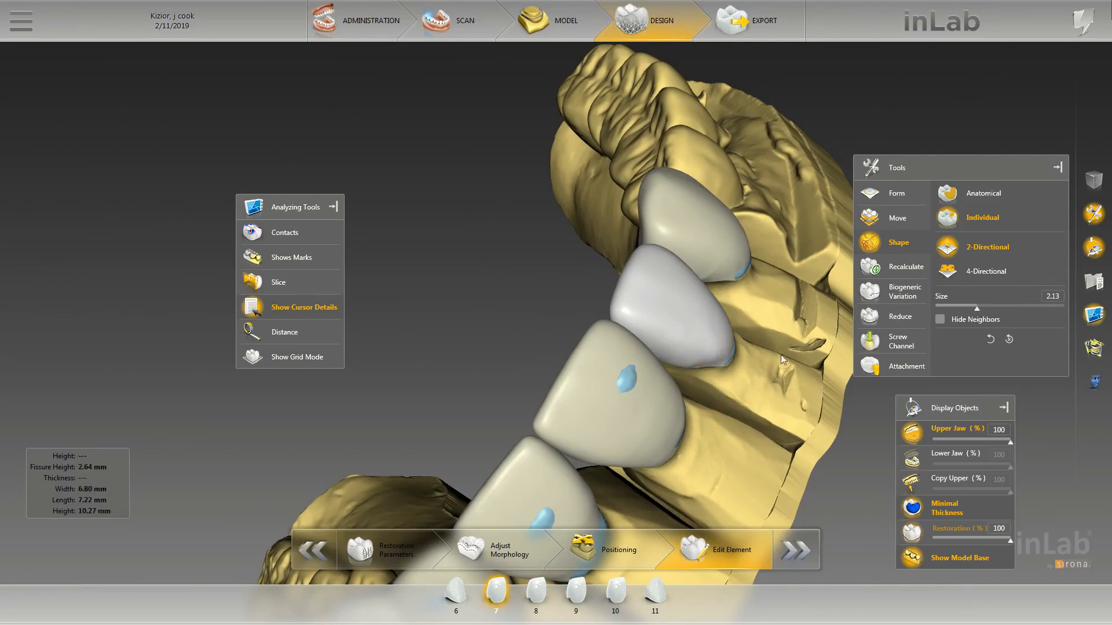
pyautogui.moveTo(781, 354); pyautogui.dragTo(788, 400)
pyautogui.moveTo(780, 310); pyautogui.dragTo(710, 389)
pyautogui.scroll(3, 710, 389)
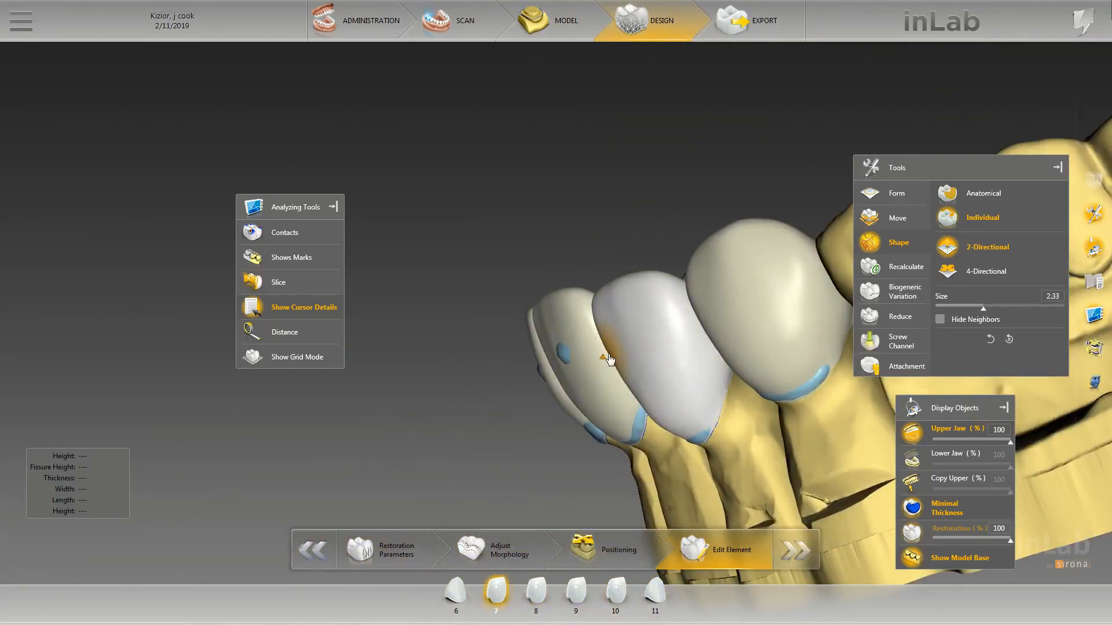
pyautogui.moveTo(610, 356)
pyautogui.mouseDown()
pyautogui.moveTo(690, 414)
pyautogui.moveTo(663, 422)
pyautogui.moveTo(731, 434)
pyautogui.moveTo(790, 344)
pyautogui.moveTo(681, 254)
pyautogui.moveTo(650, 246)
pyautogui.mouseUp()
# Adjust the contour of tooth 7 with individual 4-Directional shaping at size 2.40.
pyautogui.scroll(-3, 657, 404)
pyautogui.click(971, 271)
pyautogui.scroll(-3, 686, 298)
pyautogui.moveTo(685, 298); pyautogui.dragTo(680, 293)
pyautogui.moveTo(648, 249); pyautogui.dragTo(656, 306)
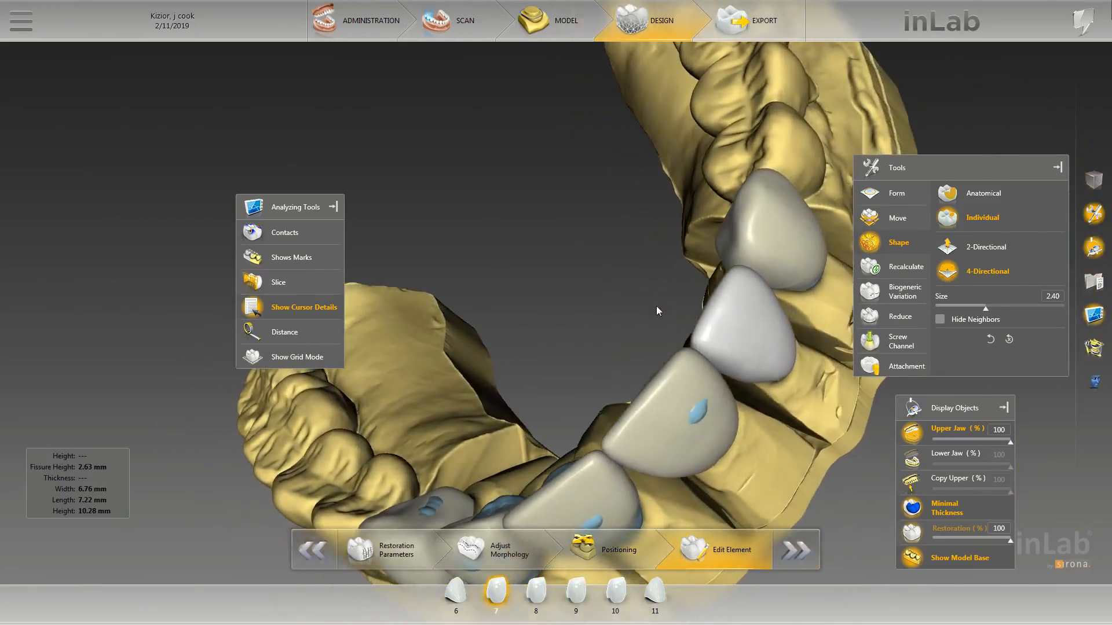
# Apply a Biogeneric Variation of 0.44 to tooth 7.
pyautogui.click(903, 297)
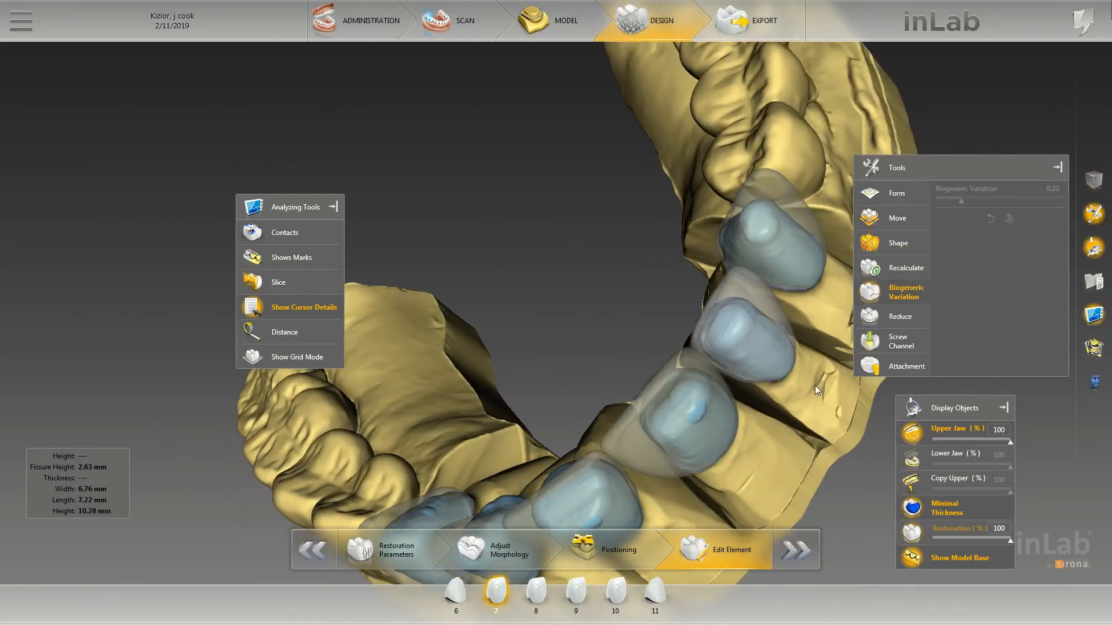
pyautogui.moveTo(814, 391); pyautogui.dragTo(732, 364)
pyautogui.moveTo(970, 202); pyautogui.dragTo(997, 206)
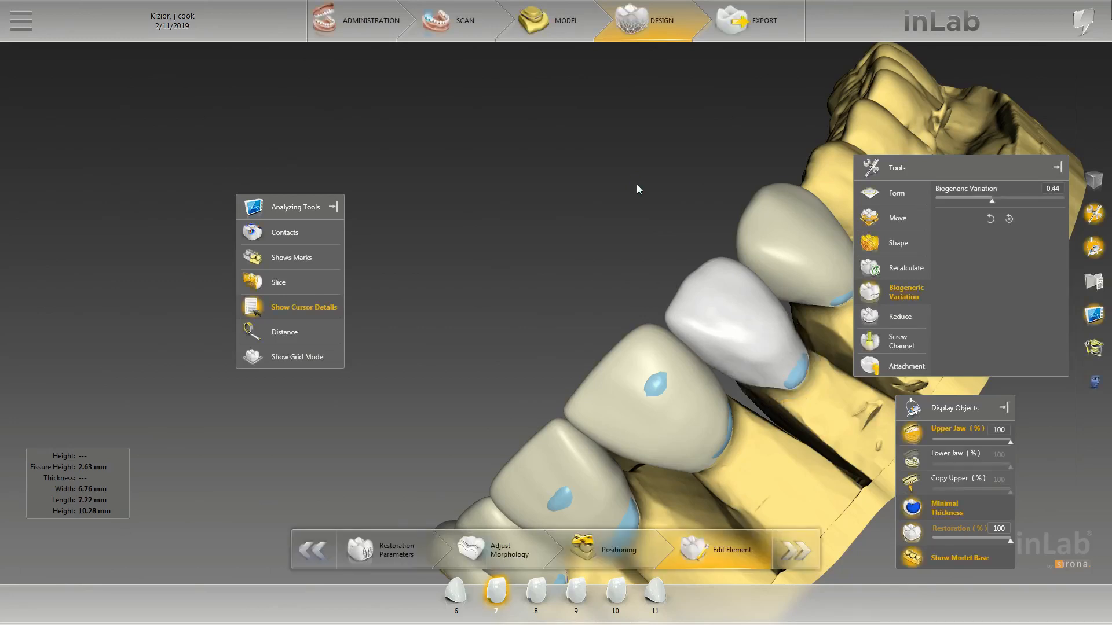
pyautogui.moveTo(637, 184); pyautogui.dragTo(606, 230, button='middle')
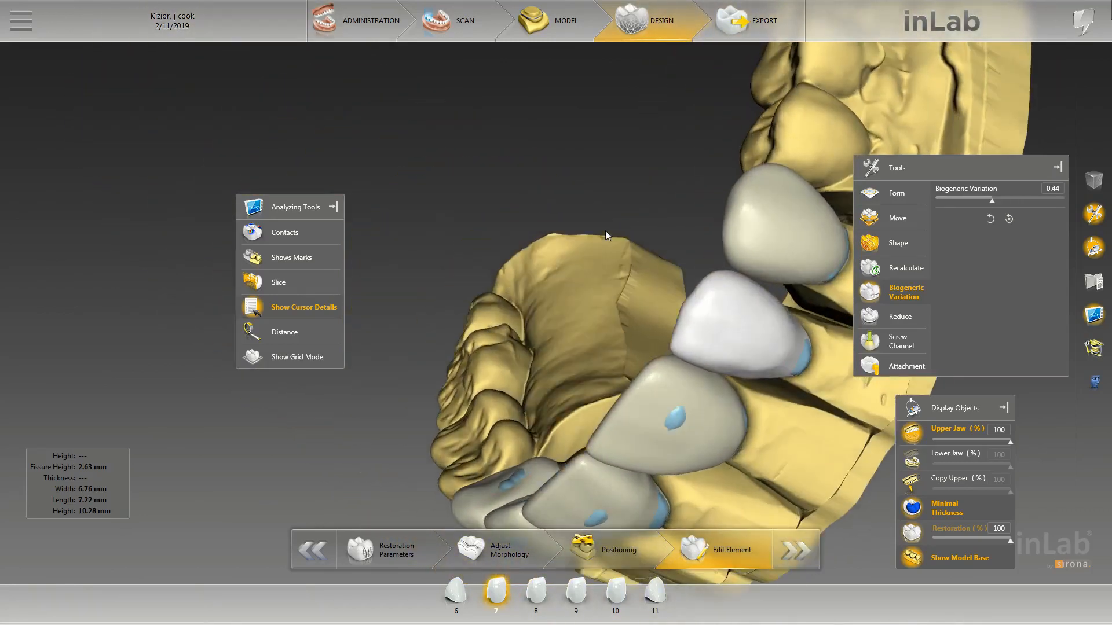
# Shape the mesial side of tooth 7 facing tooth 8 with individual 4-Directional shaping at size 2.93.
pyautogui.rightClick(716, 331)
pyautogui.moveTo(766, 370)
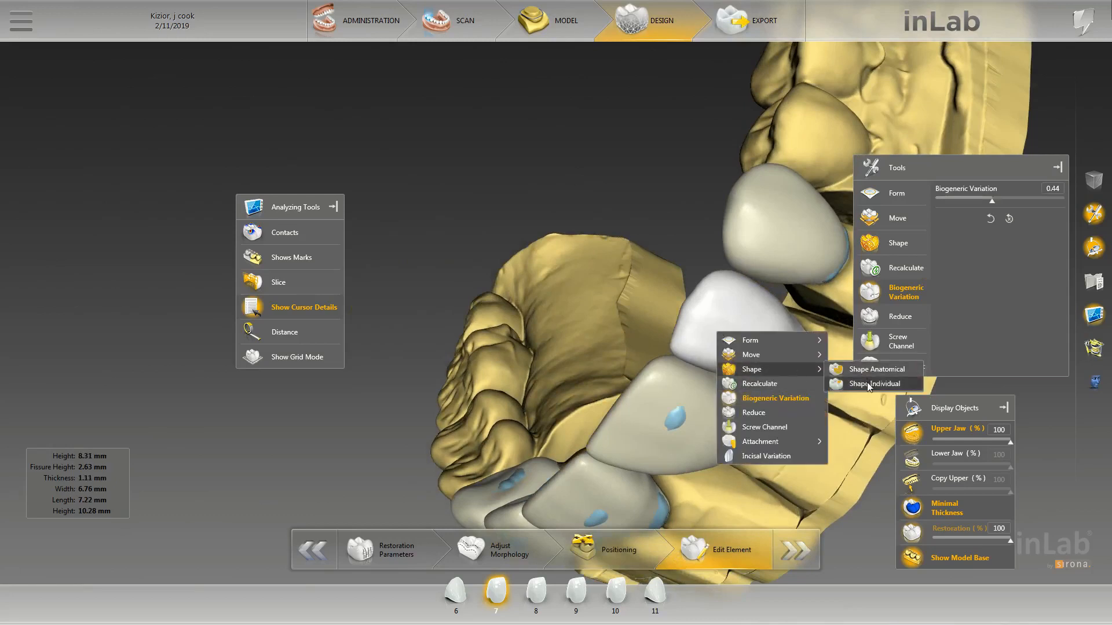
pyautogui.click(867, 383)
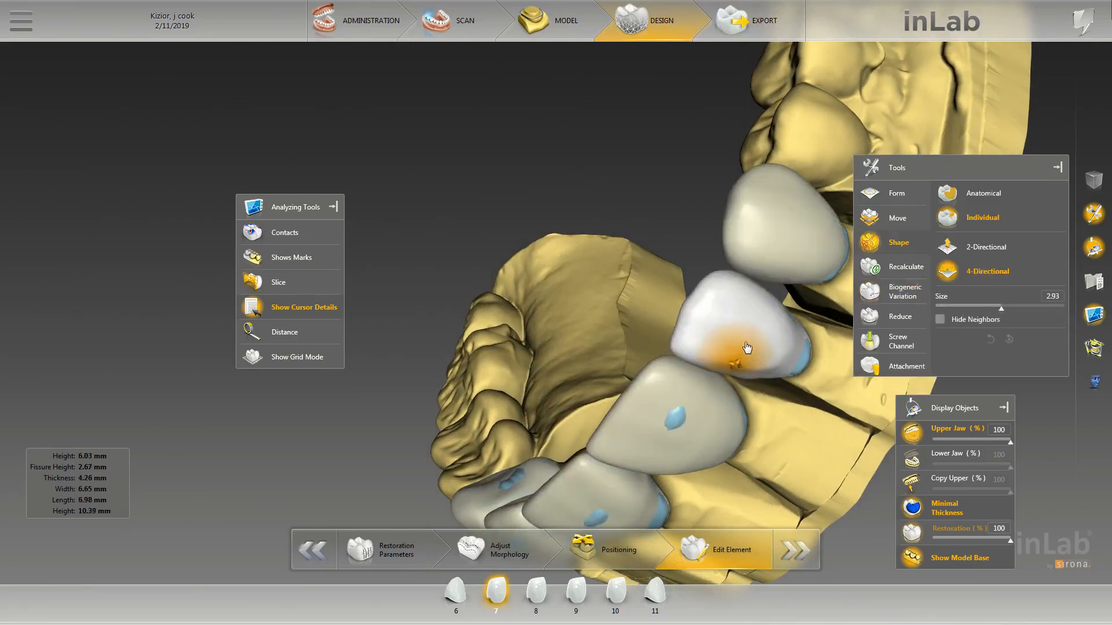
pyautogui.moveTo(736, 366); pyautogui.dragTo(735, 365)
pyautogui.moveTo(645, 265)
pyautogui.mouseDown()
pyautogui.moveTo(706, 301)
pyautogui.moveTo(680, 272)
pyautogui.mouseUp()
# Shape the facial cervical area and distal contour of tooth 7 with 2-Directional shaping at size 3.35.
pyautogui.click(988, 247)
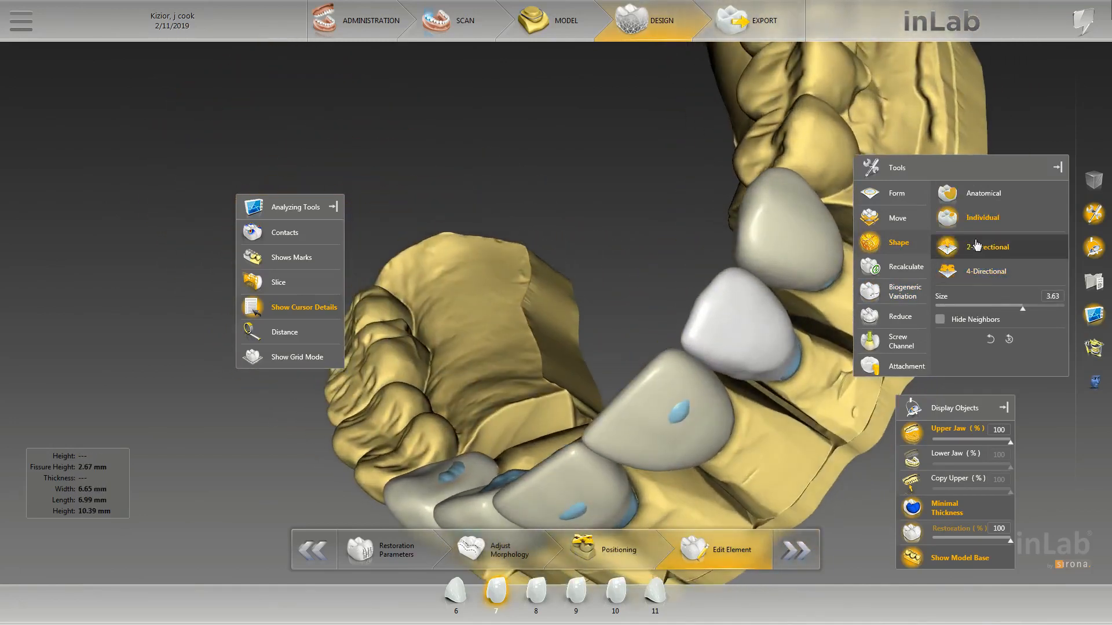
pyautogui.scroll(-2, 777, 383)
pyautogui.moveTo(781, 376); pyautogui.dragTo(798, 346)
pyautogui.scroll(1, 801, 341)
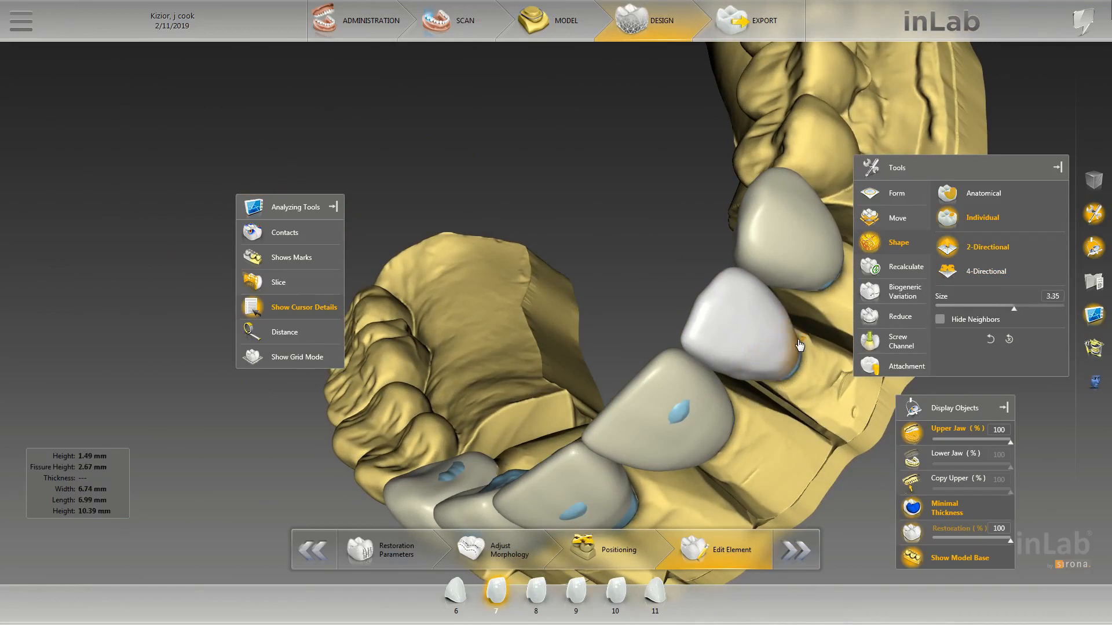
pyautogui.moveTo(798, 341)
pyautogui.mouseDown()
pyautogui.moveTo(812, 310)
pyautogui.moveTo(805, 256)
pyautogui.mouseUp()
pyautogui.doubleClick(799, 303)
pyautogui.doubleClick(802, 349)
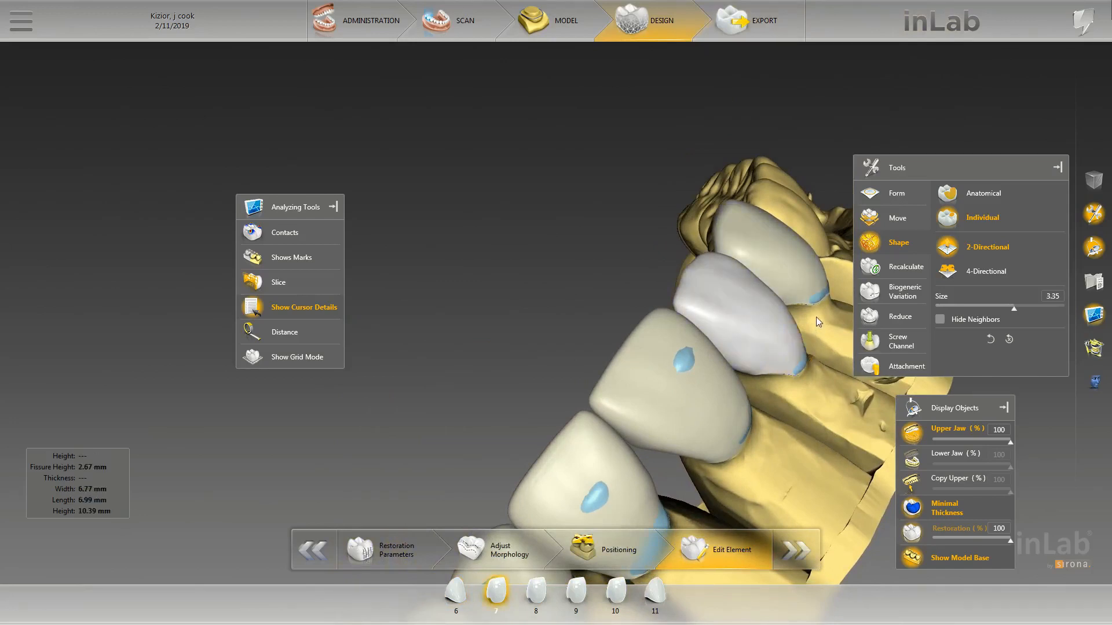
# Refine the mesial contour of tooth 7 from the contact with tooth 8 toward the margin at 2-Directional size 3.03.
pyautogui.moveTo(815, 318); pyautogui.dragTo(713, 371)
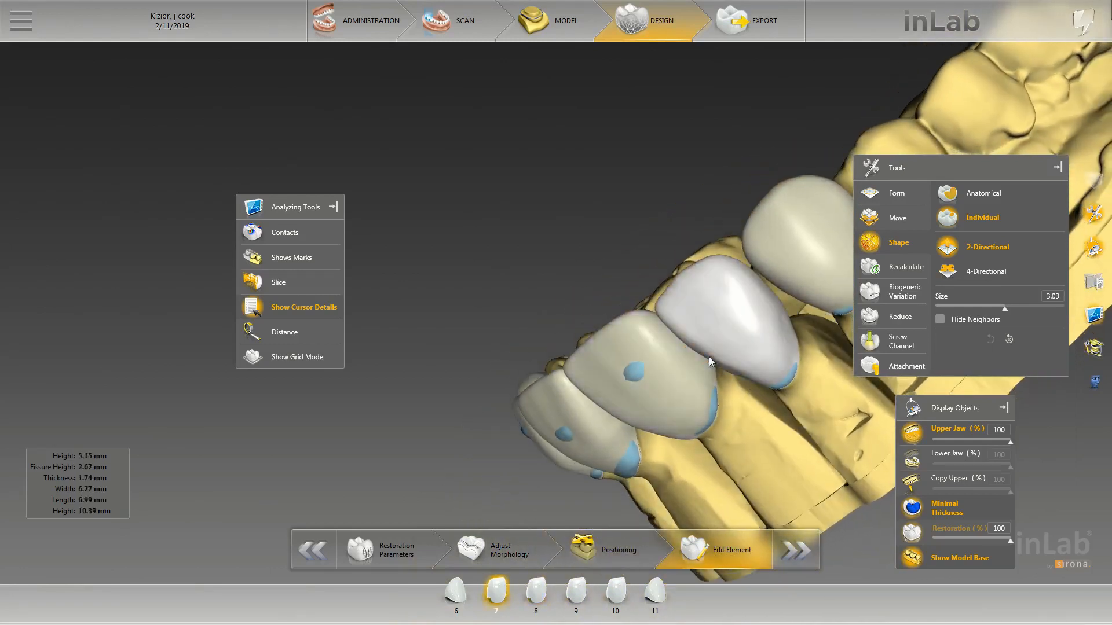
pyautogui.click(709, 359)
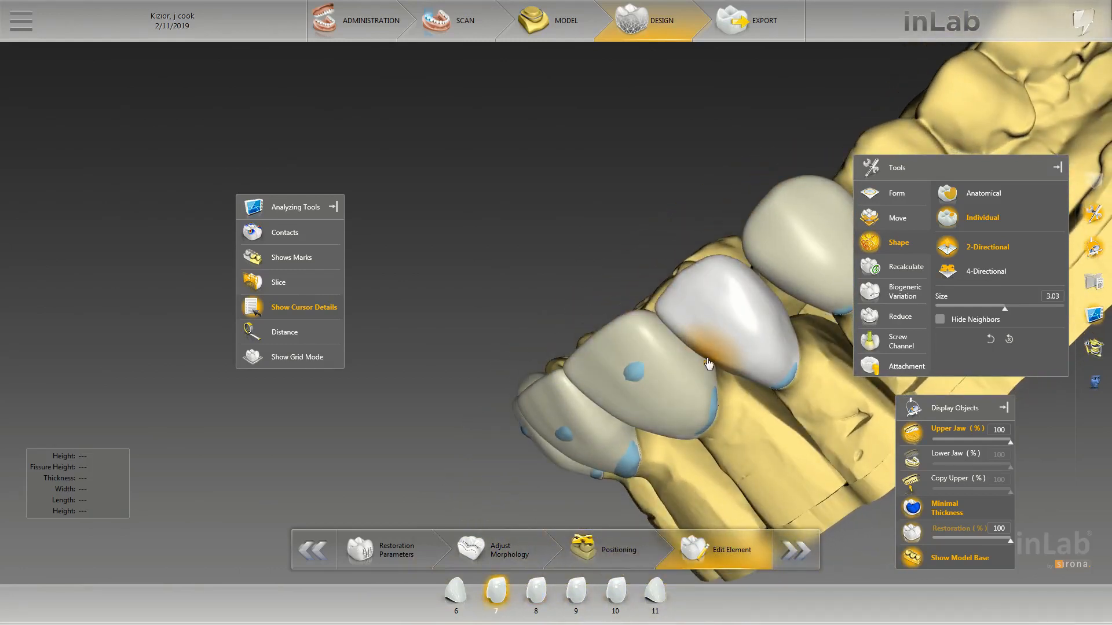
pyautogui.doubleClick(700, 361)
pyautogui.doubleClick(747, 378)
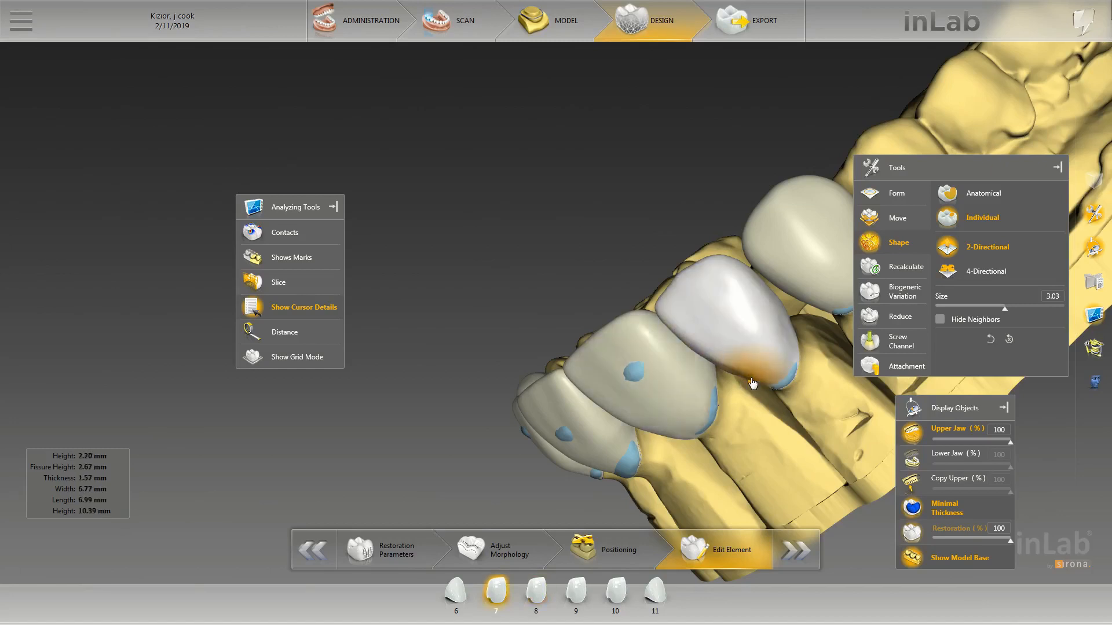
# Refine the mesial side of tooth 7 near its lingual cervical area with 2-Directional shaping at size 2.95.
pyautogui.moveTo(739, 397)
pyautogui.mouseDown()
pyautogui.moveTo(763, 366)
pyautogui.moveTo(780, 398)
pyautogui.moveTo(785, 389)
pyautogui.moveTo(838, 465)
pyautogui.moveTo(810, 481)
pyautogui.mouseUp()
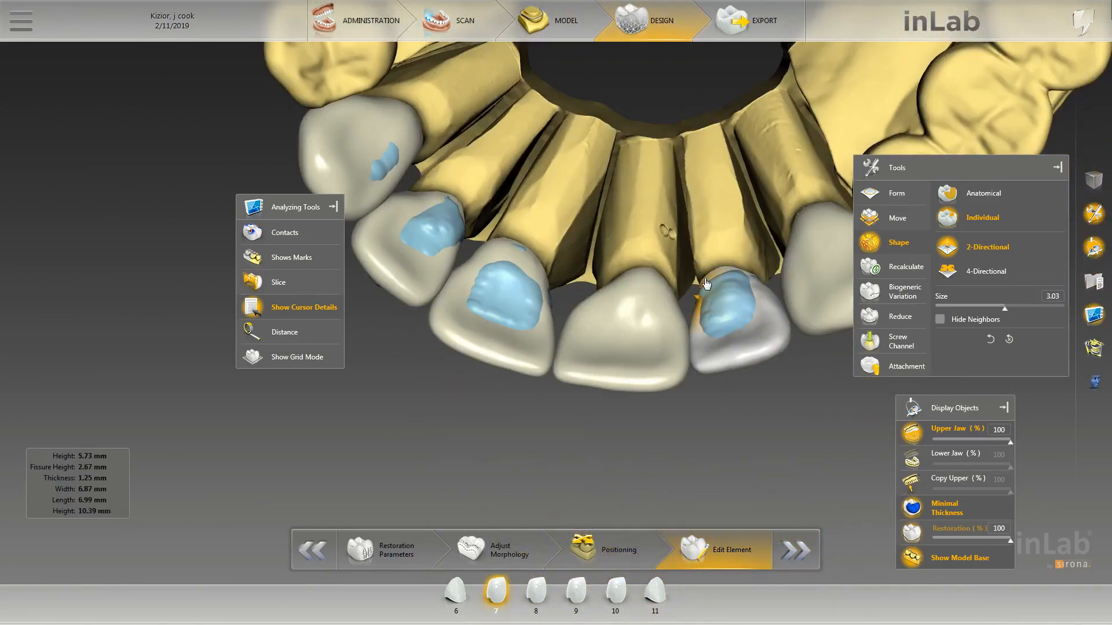
pyautogui.scroll(2, 693, 303)
pyautogui.moveTo(729, 266); pyautogui.dragTo(771, 284)
pyautogui.scroll(-1, 773, 292)
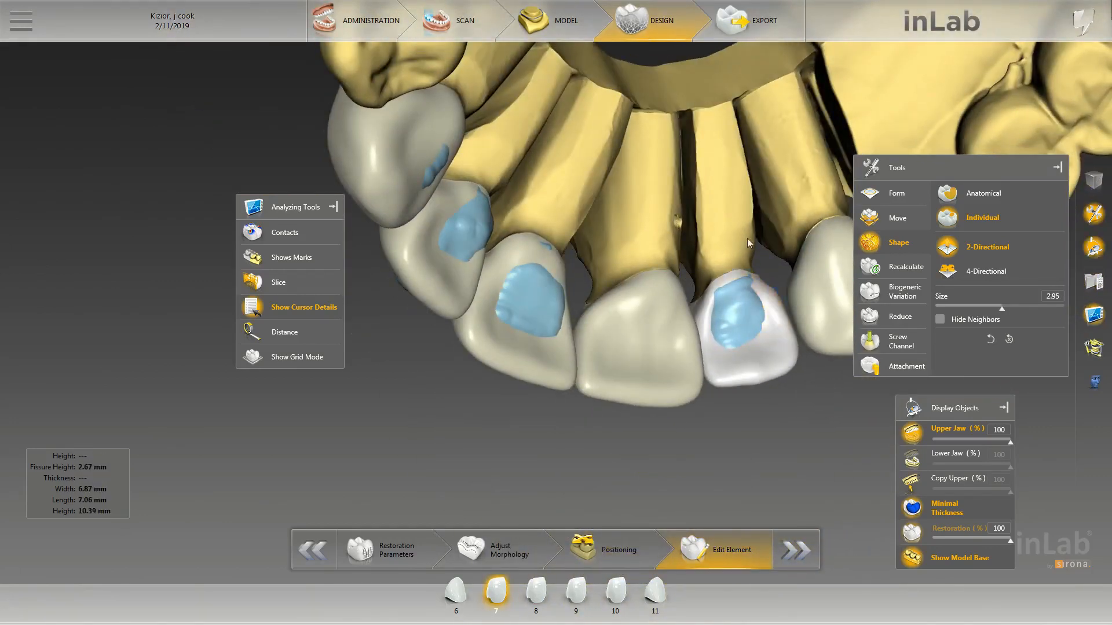
pyautogui.moveTo(747, 238); pyautogui.dragTo(606, 175)
# From the global front view, reshape the mesial facial contour of tooth 7 with individual 4-Directional shaping at sizes 4.38, 4.95 and 4.33.
pyautogui.click(1095, 182)
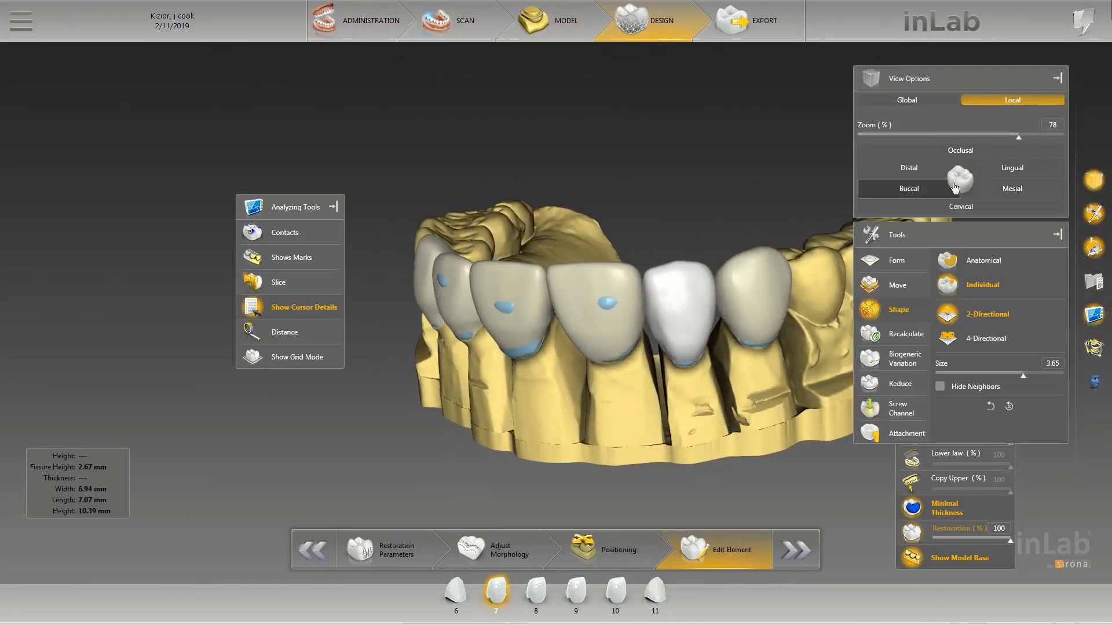
pyautogui.click(907, 99)
pyautogui.click(1014, 189)
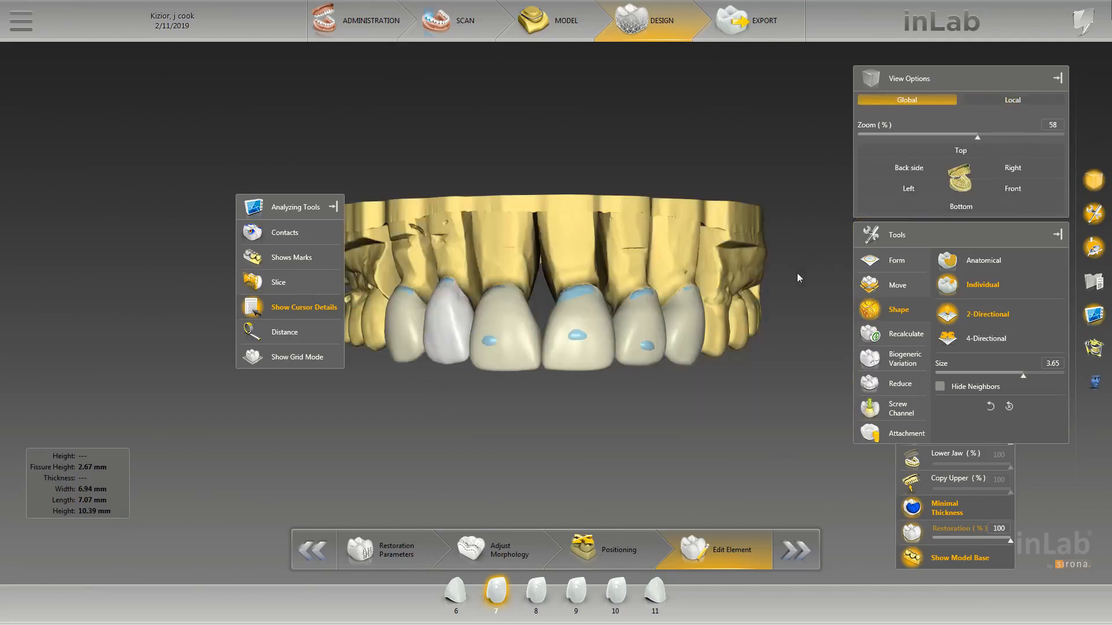
pyautogui.scroll(4, 474, 434)
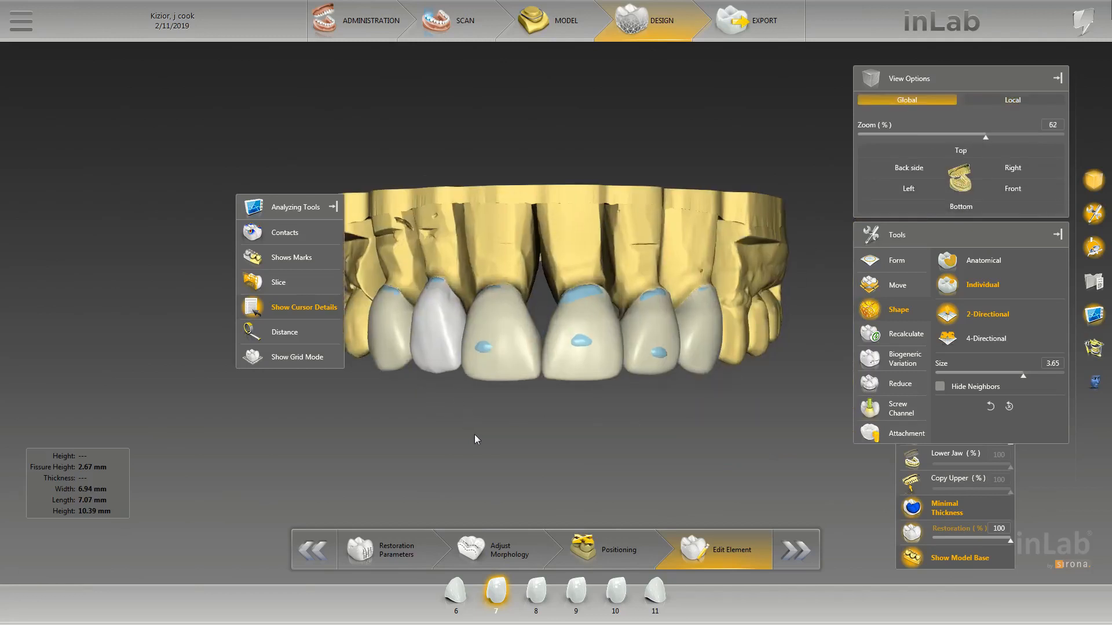
pyautogui.scroll(3, 576, 429)
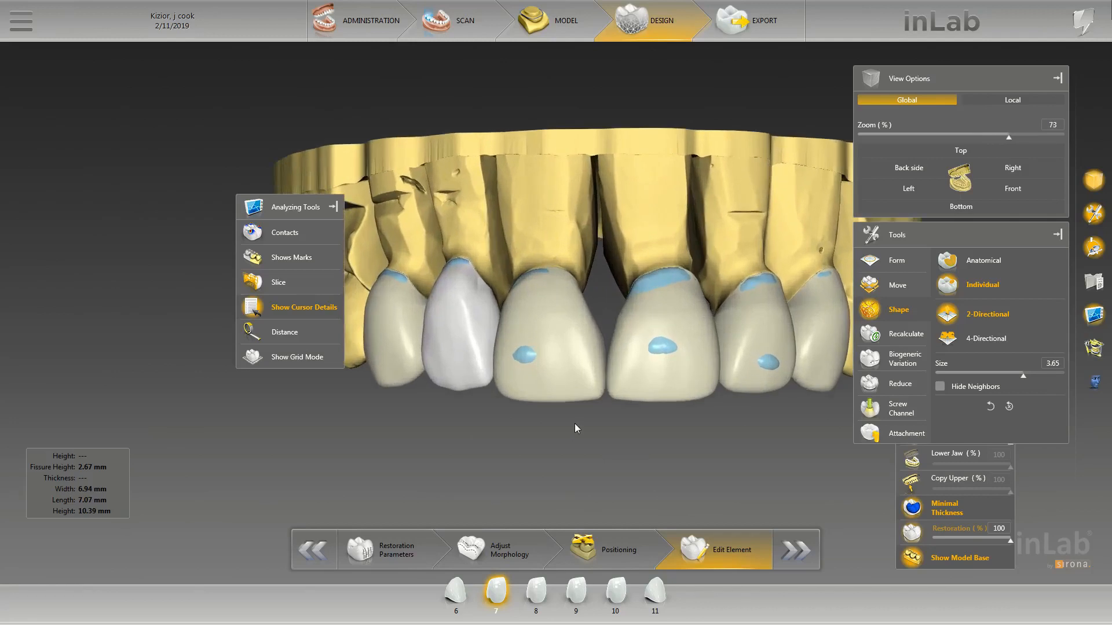
pyautogui.click(984, 338)
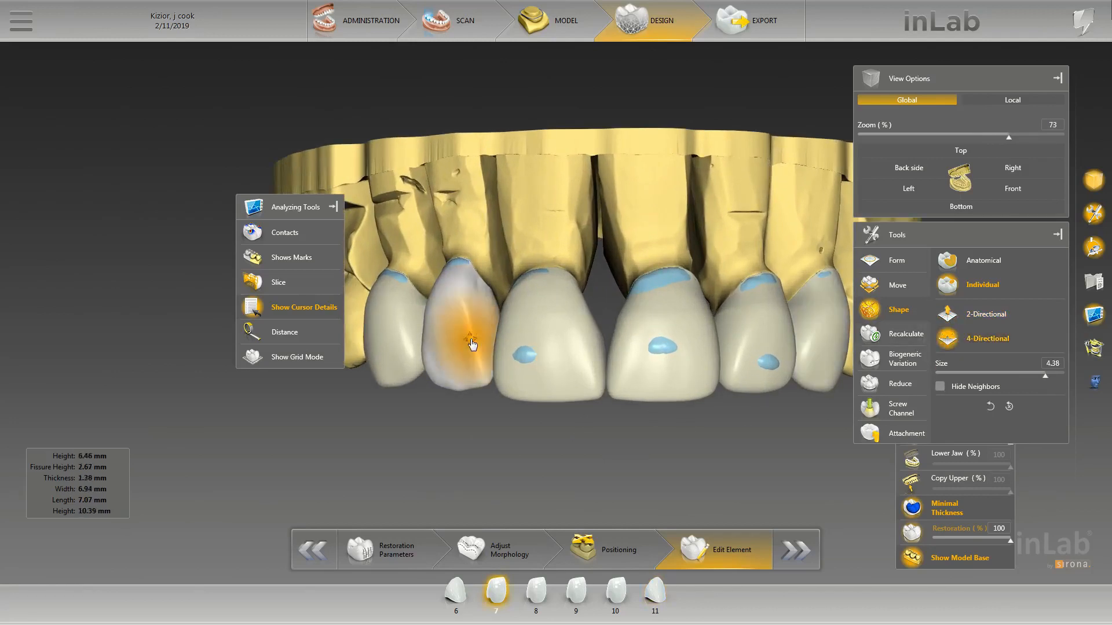
pyautogui.moveTo(471, 341); pyautogui.dragTo(472, 341)
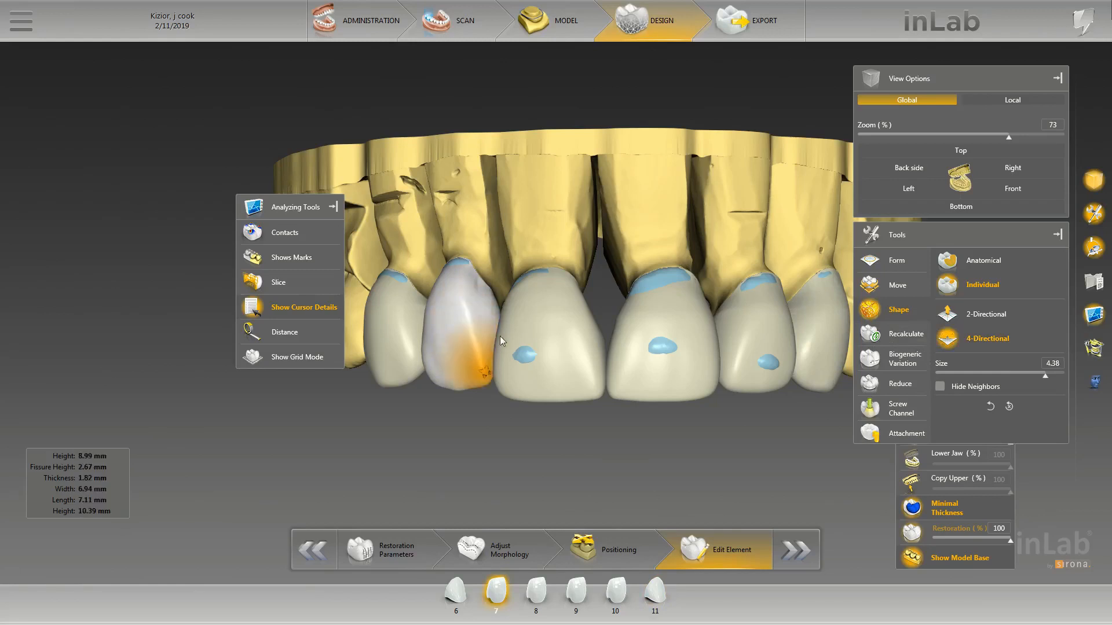
pyautogui.click(501, 335)
pyautogui.click(469, 319)
pyautogui.moveTo(471, 322)
pyautogui.mouseDown()
pyautogui.moveTo(469, 309)
pyautogui.moveTo(473, 320)
pyautogui.mouseUp()
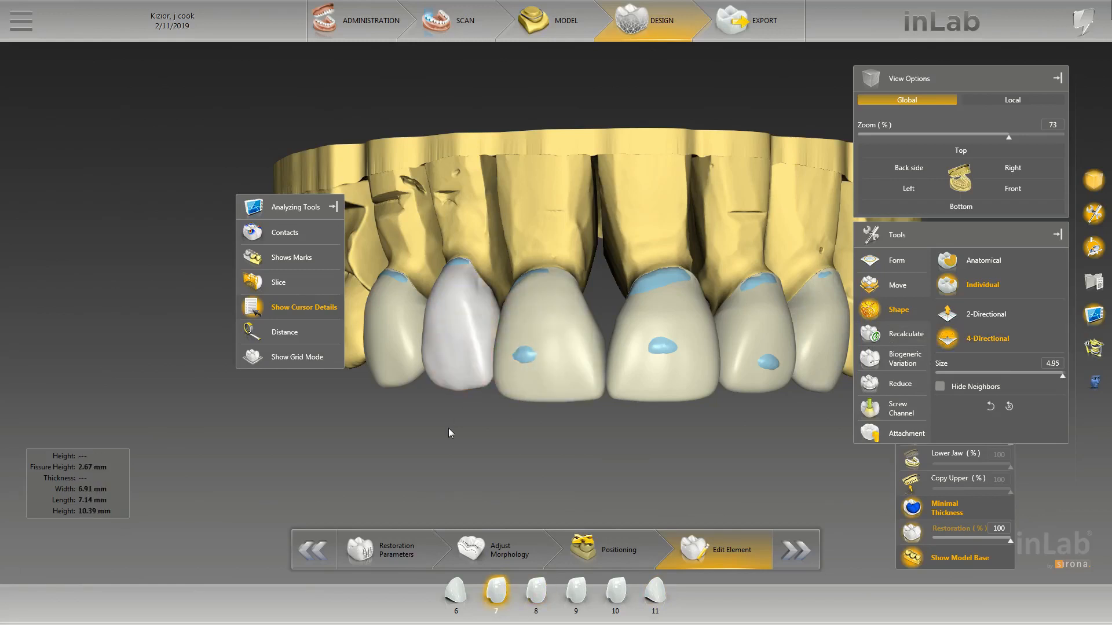
pyautogui.click(507, 367)
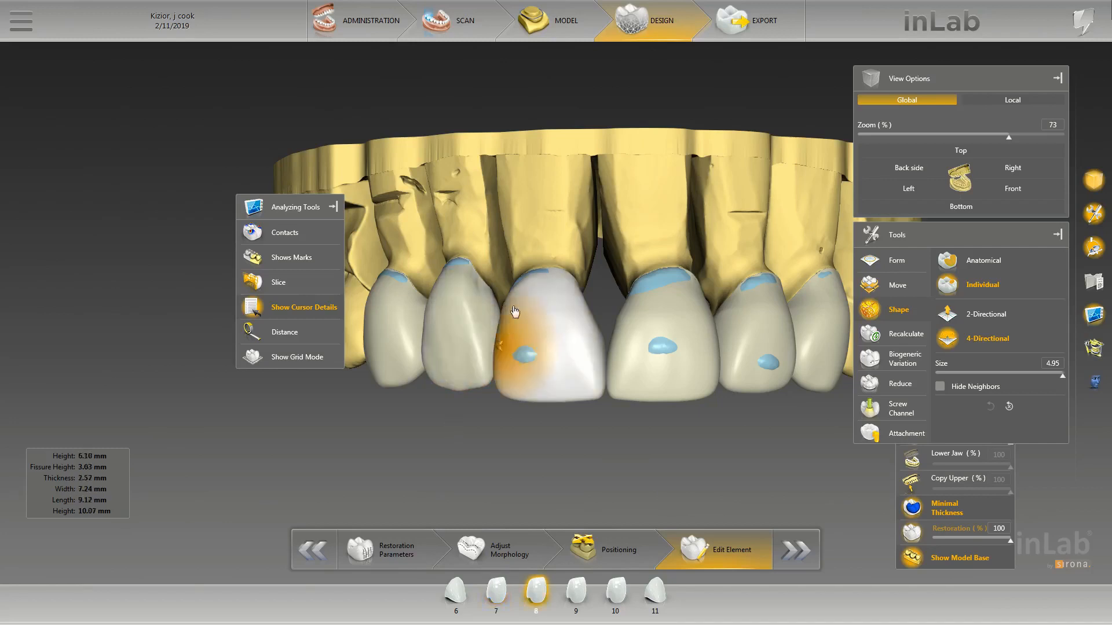
pyautogui.click(466, 318)
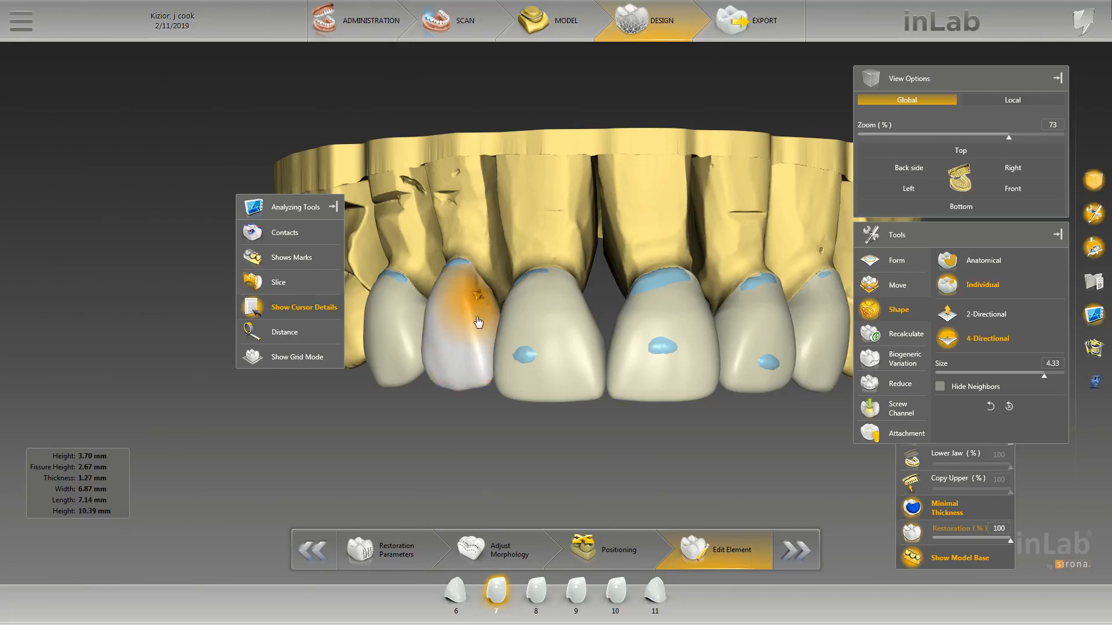
# Shape the distal and mesial incisal corners of tooth 8 with individual 2-Directional shaping, using size 4.05 on the mesial corner.
pyautogui.click(508, 396)
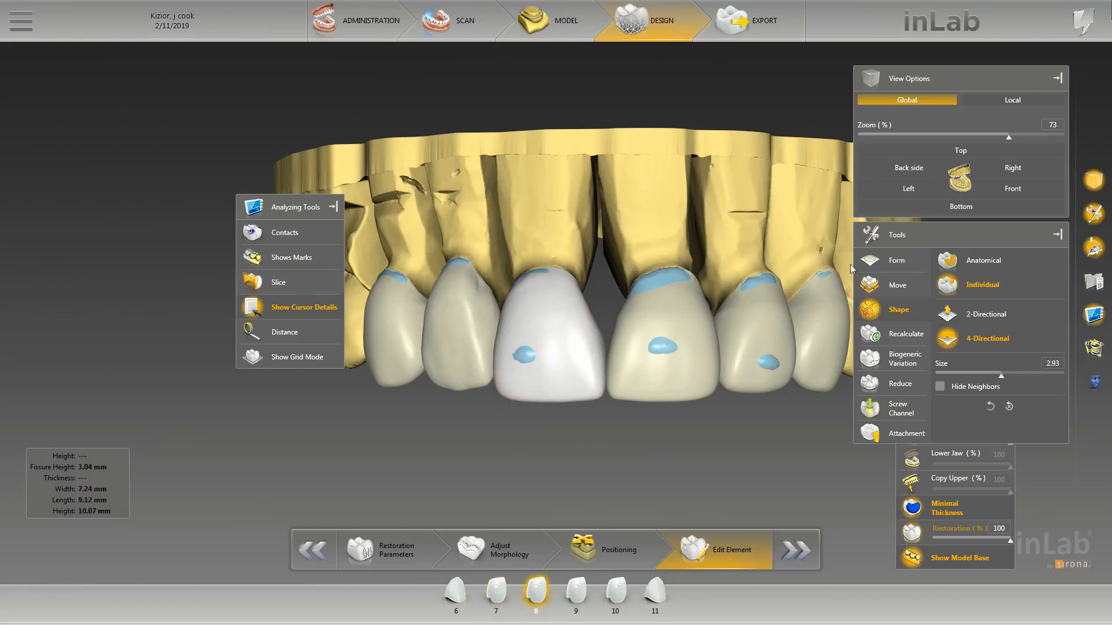
pyautogui.click(986, 315)
pyautogui.click(828, 333)
pyautogui.click(520, 379)
pyautogui.scroll(-2, 502, 372)
pyautogui.moveTo(500, 372); pyautogui.dragTo(496, 372)
pyautogui.scroll(7, 594, 385)
pyautogui.moveTo(596, 385); pyautogui.dragTo(600, 386)
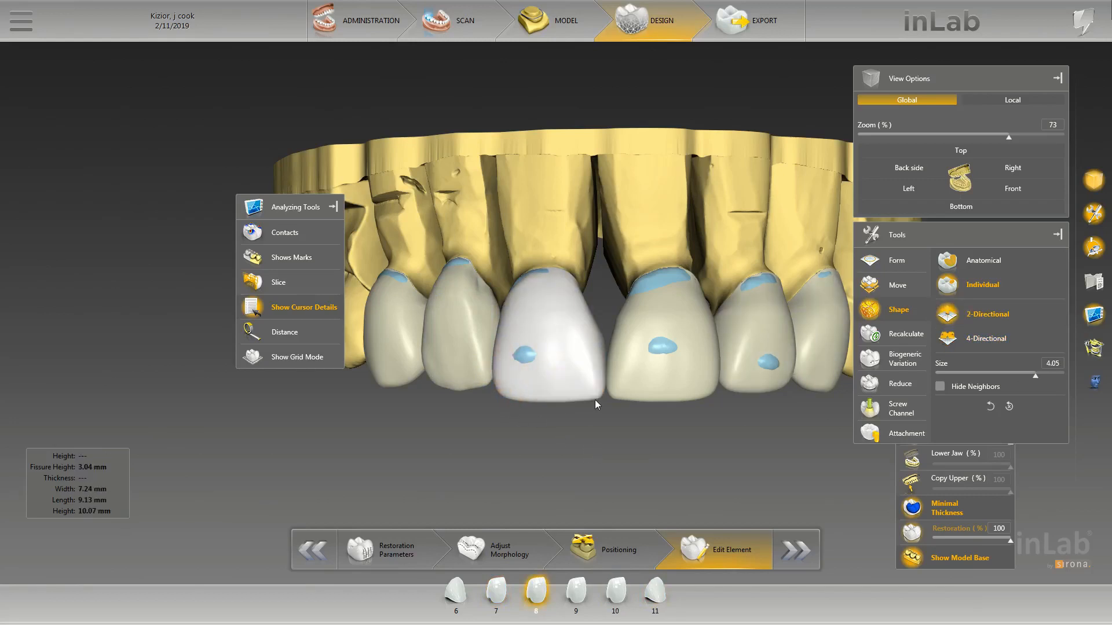
pyautogui.click(643, 390)
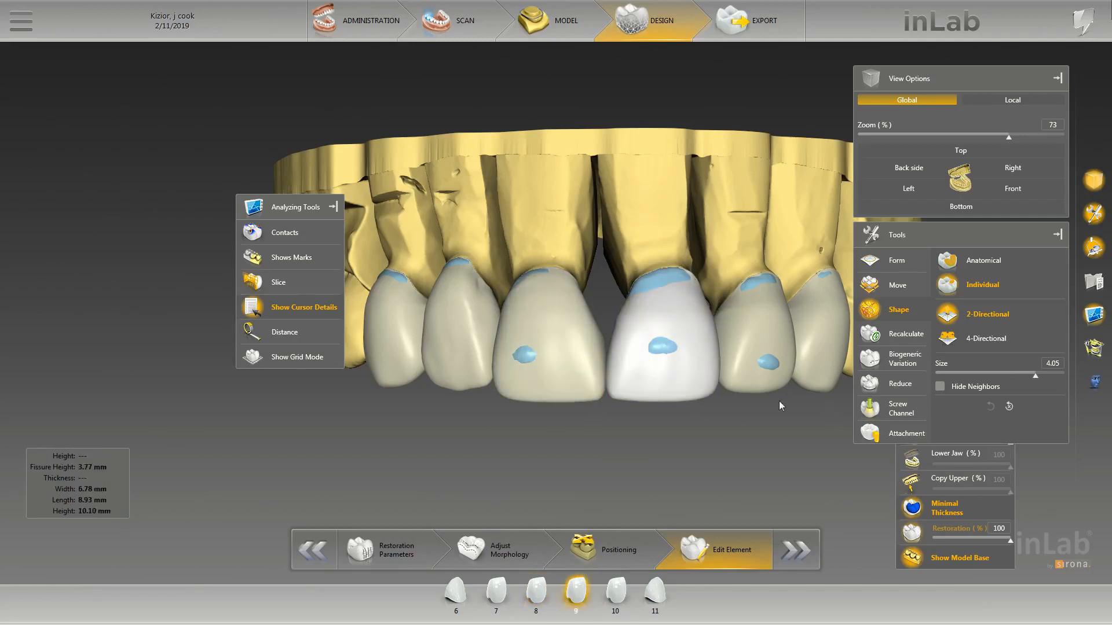
pyautogui.click(521, 316)
# Smooth the facial surface of tooth 8 with the Form Smooth tool at size 2.68 mm and strength 20%.
pyautogui.rightClick(513, 312)
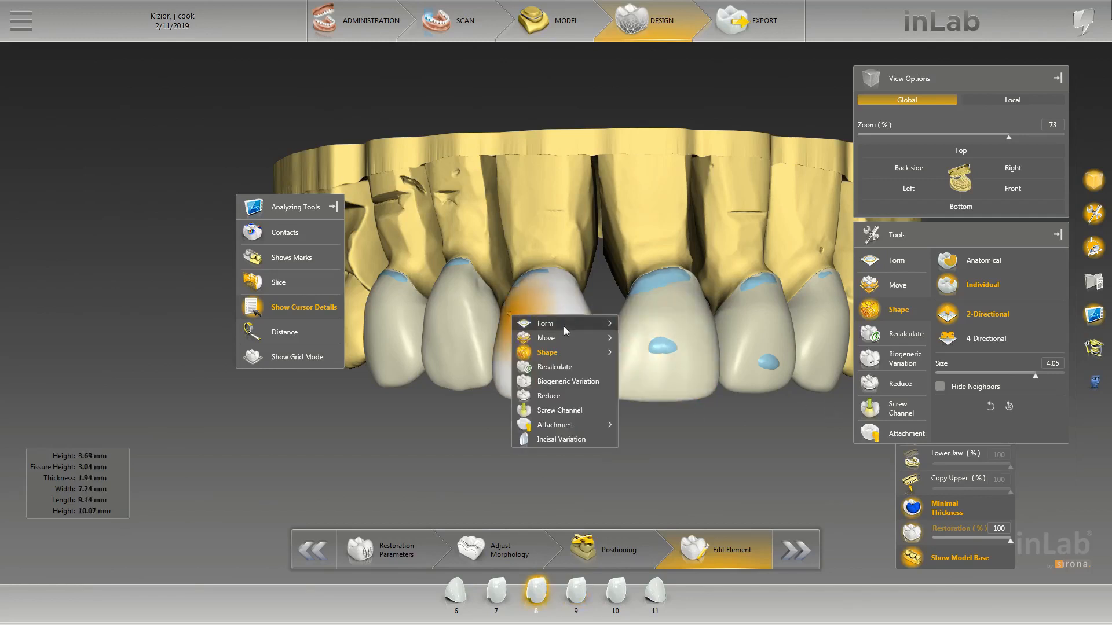
pyautogui.moveTo(564, 324)
pyautogui.click(643, 337)
pyautogui.scroll(8, 510, 323)
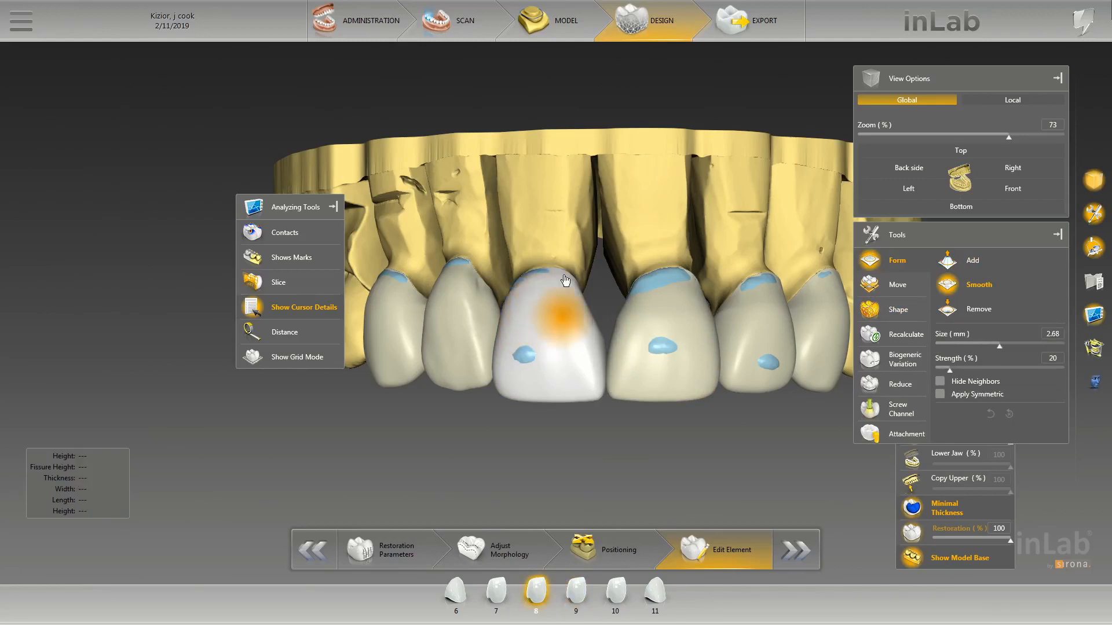
# Smooth the facial and cervical surface of tooth 7 at strength 20%, with sizes of 3.05, 2.13 and 2.93 mm.
pyautogui.click(441, 320)
pyautogui.scroll(4, 435, 321)
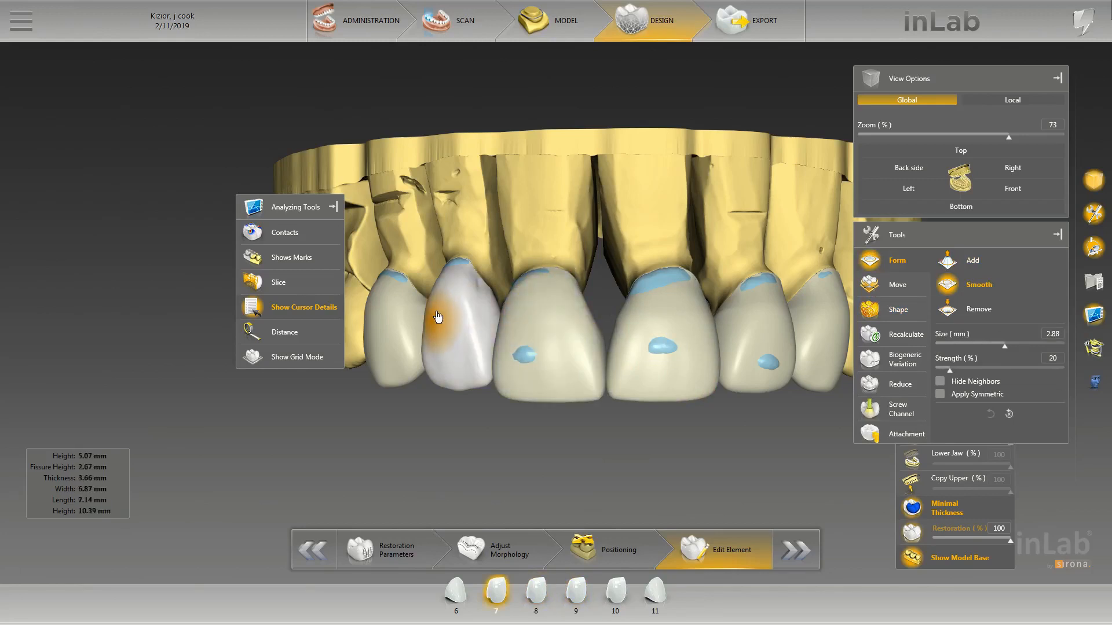
pyautogui.moveTo(466, 263)
pyautogui.mouseDown()
pyautogui.moveTo(439, 312)
pyautogui.moveTo(442, 279)
pyautogui.moveTo(476, 277)
pyautogui.moveTo(462, 320)
pyautogui.mouseUp()
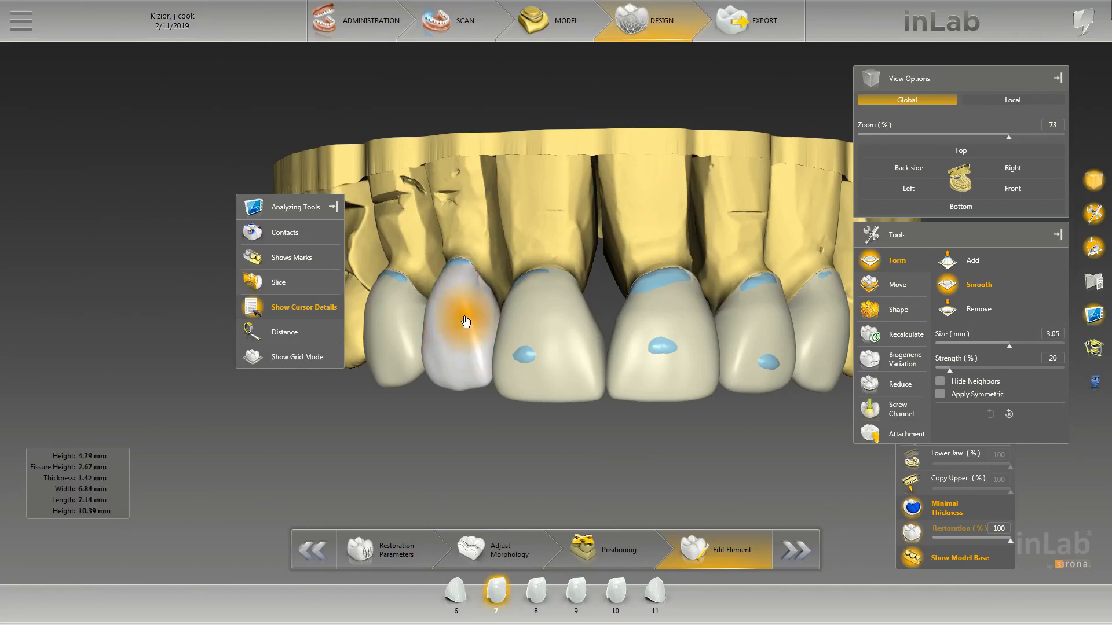
pyautogui.scroll(-10, 462, 316)
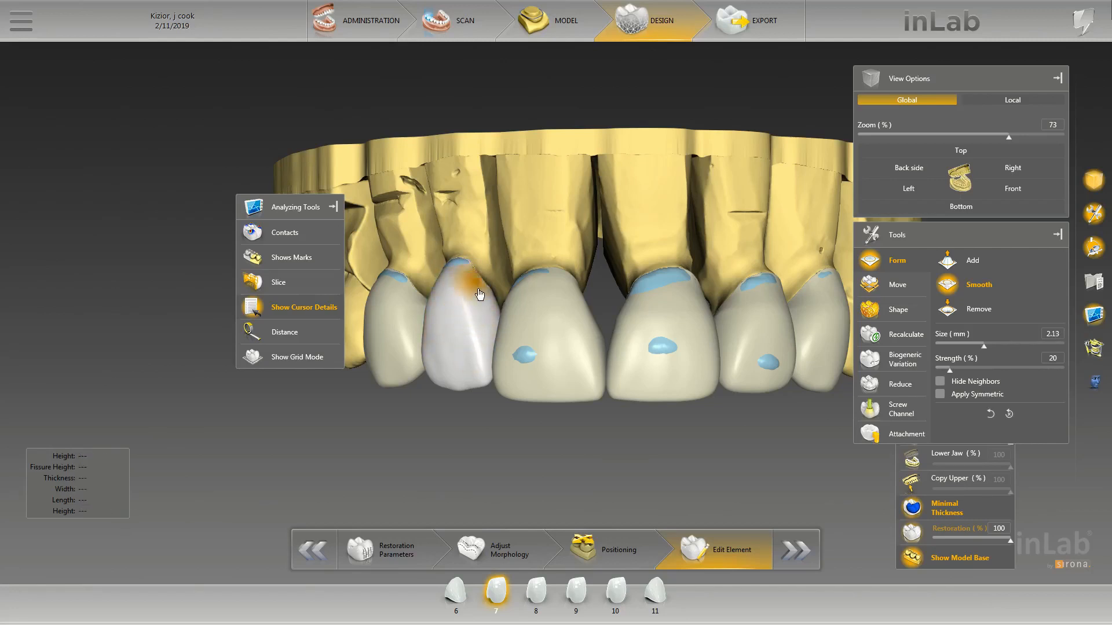
pyautogui.scroll(9, 443, 304)
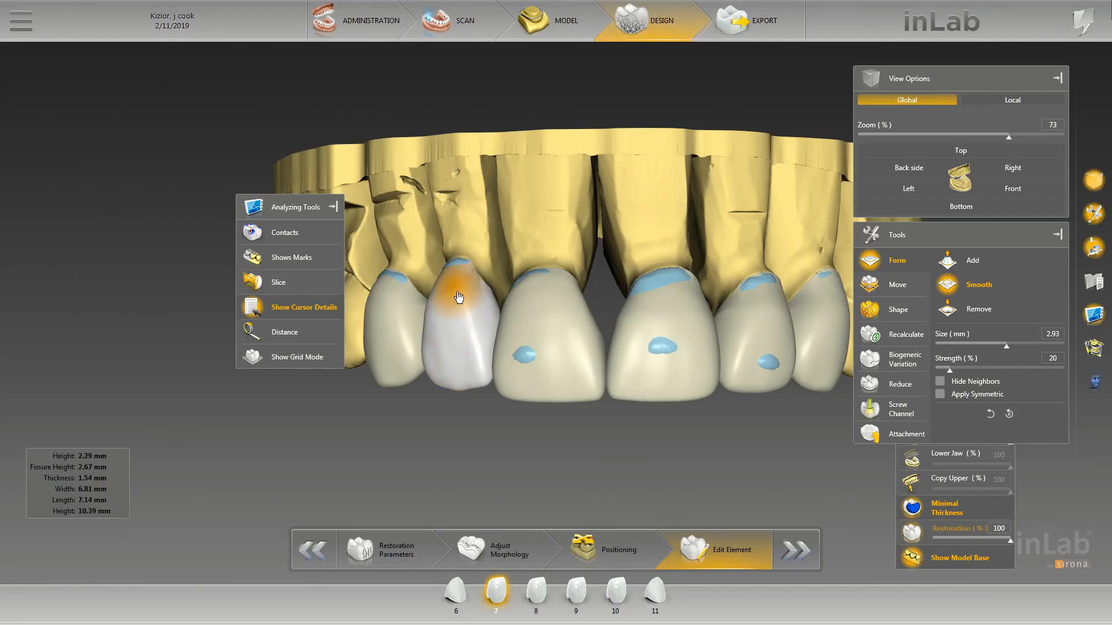
# Adjust the distal cervical contour of tooth 7 with Shape Individual, 2-Directional, at size 3.73.
pyautogui.rightClick(456, 290)
pyautogui.moveTo(515, 323)
pyautogui.click(576, 338)
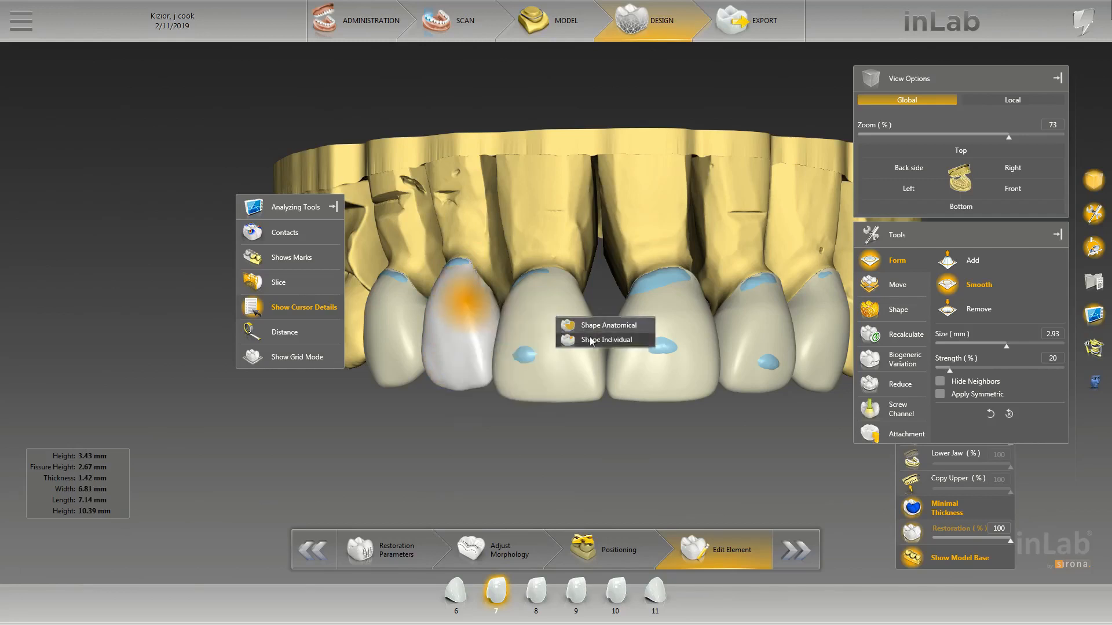
pyautogui.keyDown('shift'); pyautogui.scroll(-3, 433, 304); pyautogui.keyUp('shift')
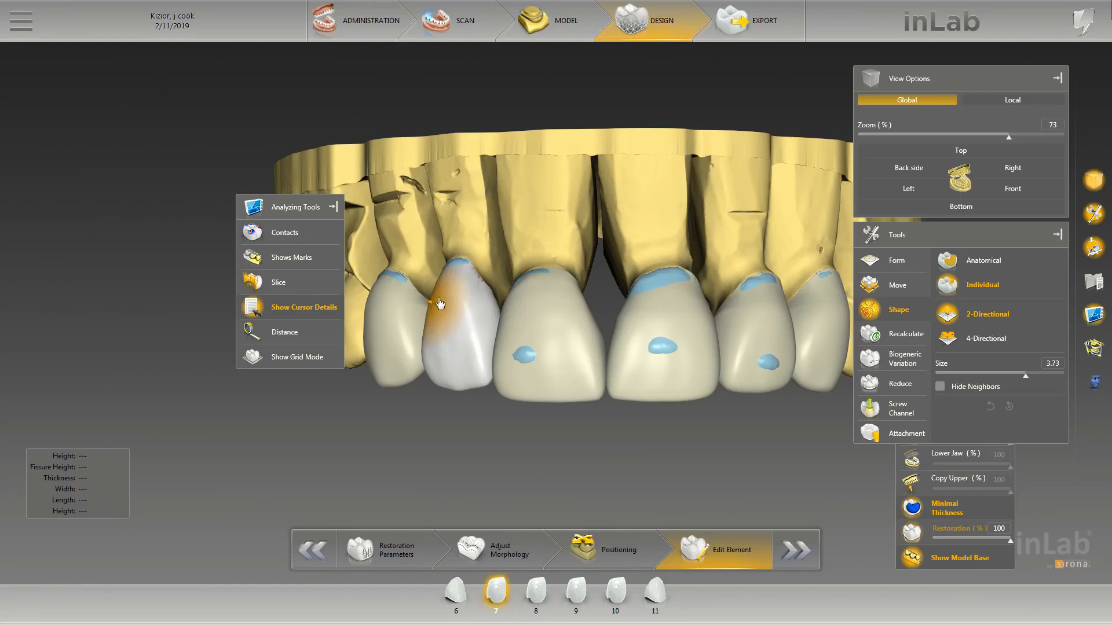
pyautogui.moveTo(440, 304); pyautogui.dragTo(450, 268)
pyautogui.click(553, 307)
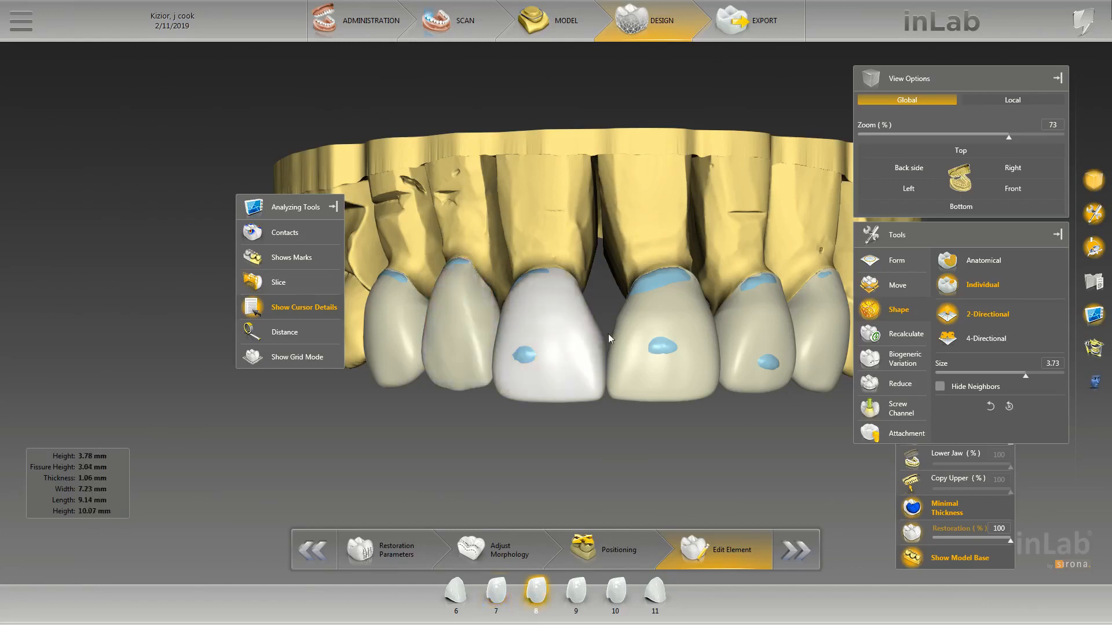
pyautogui.click(429, 384)
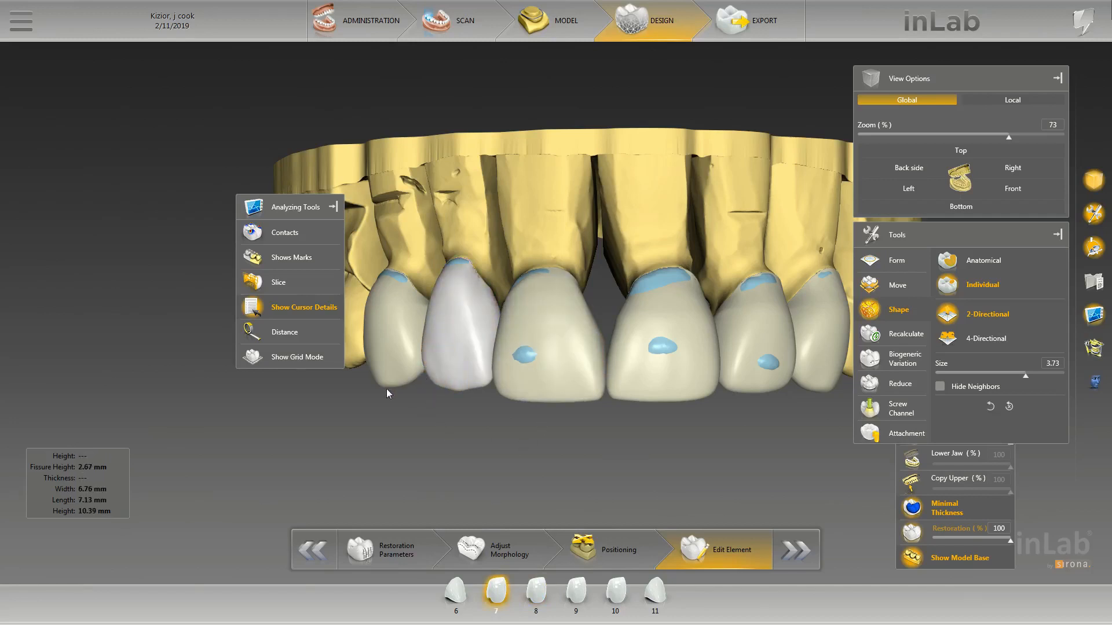
# Reshape the distal incisal corner of tooth 7 with 4-Directional shaping at size 3.35.
pyautogui.click(387, 381)
pyautogui.click(960, 343)
pyautogui.click(432, 383)
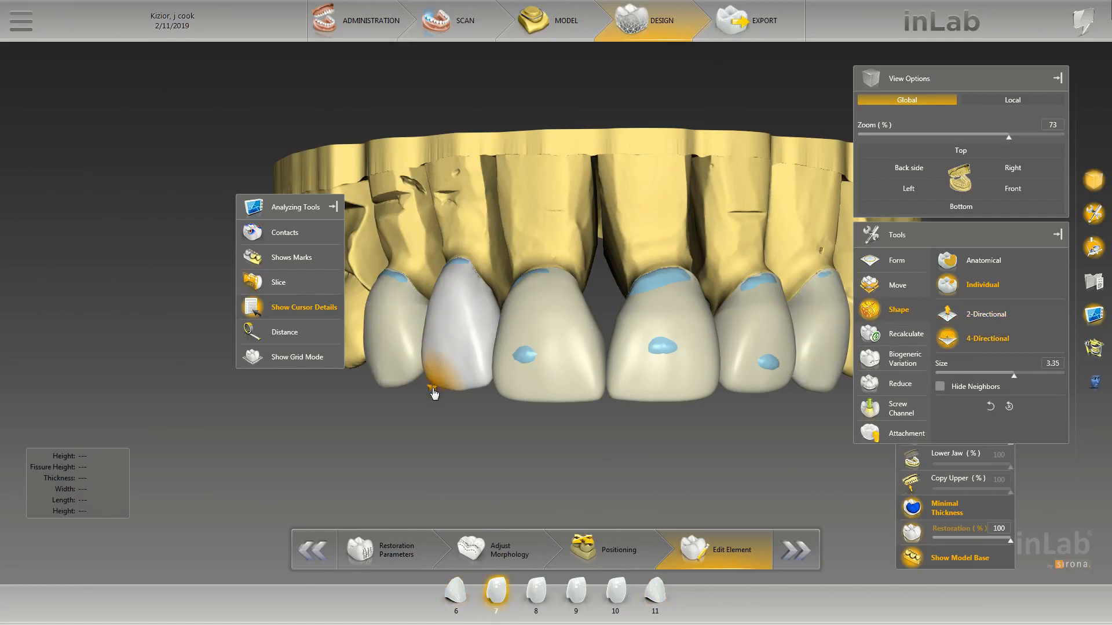
pyautogui.click(588, 395)
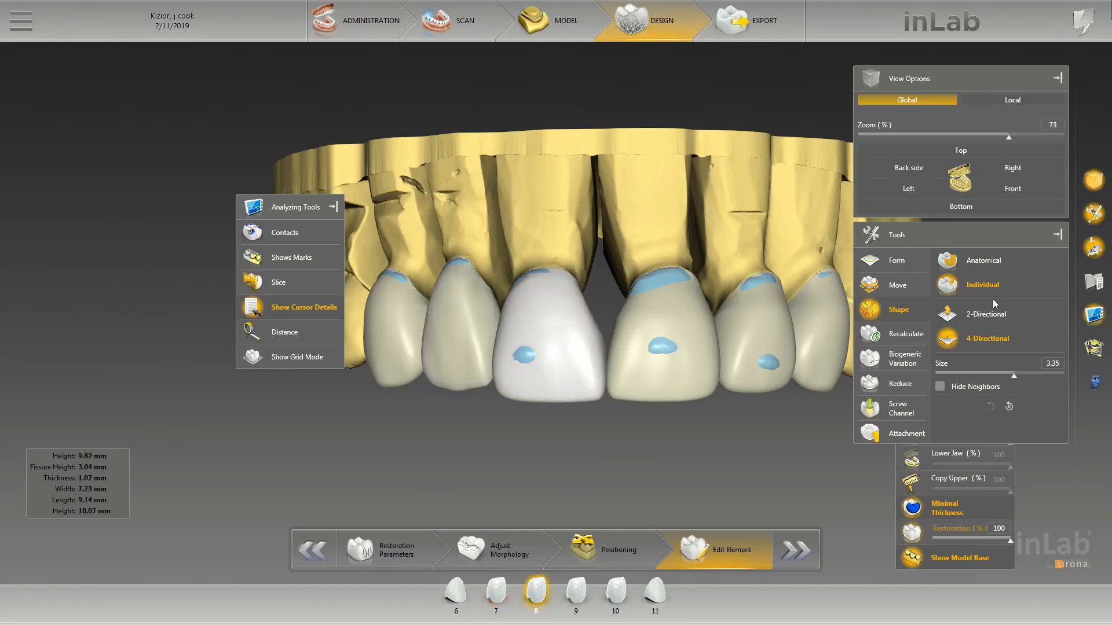
# Refine the mesial incisal edge of tooth 7 with 2-Directional shaping at sizes 2.13 and 1.83.
pyautogui.click(993, 312)
pyautogui.click(817, 379)
pyautogui.click(477, 385)
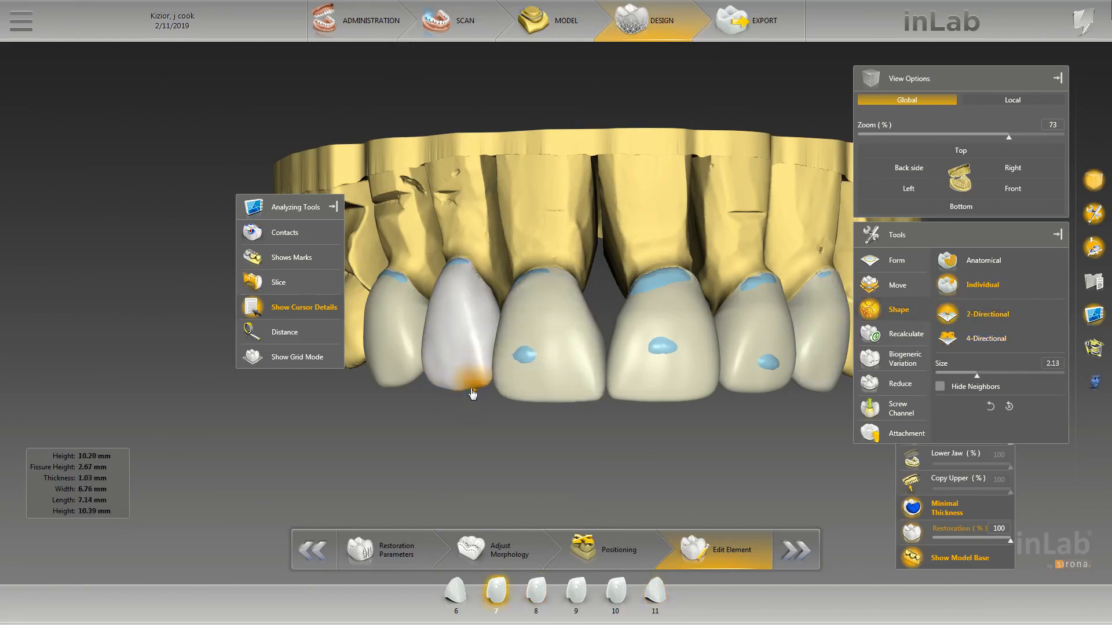
pyautogui.scroll(-1, 475, 396)
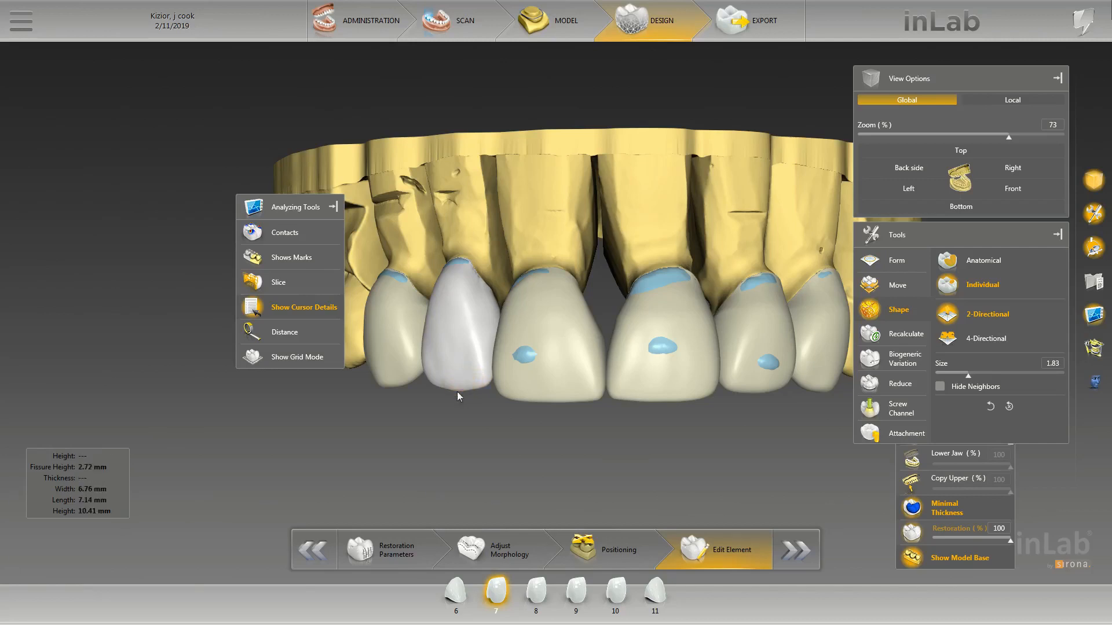
pyautogui.scroll(1, 459, 396)
# Refine the distal incisal area of tooth 8 at 2-Directional sizes 2.85 and 3.18, and touch up tooth 7 at size 2.58.
pyautogui.click(584, 399)
pyautogui.scroll(6, 520, 405)
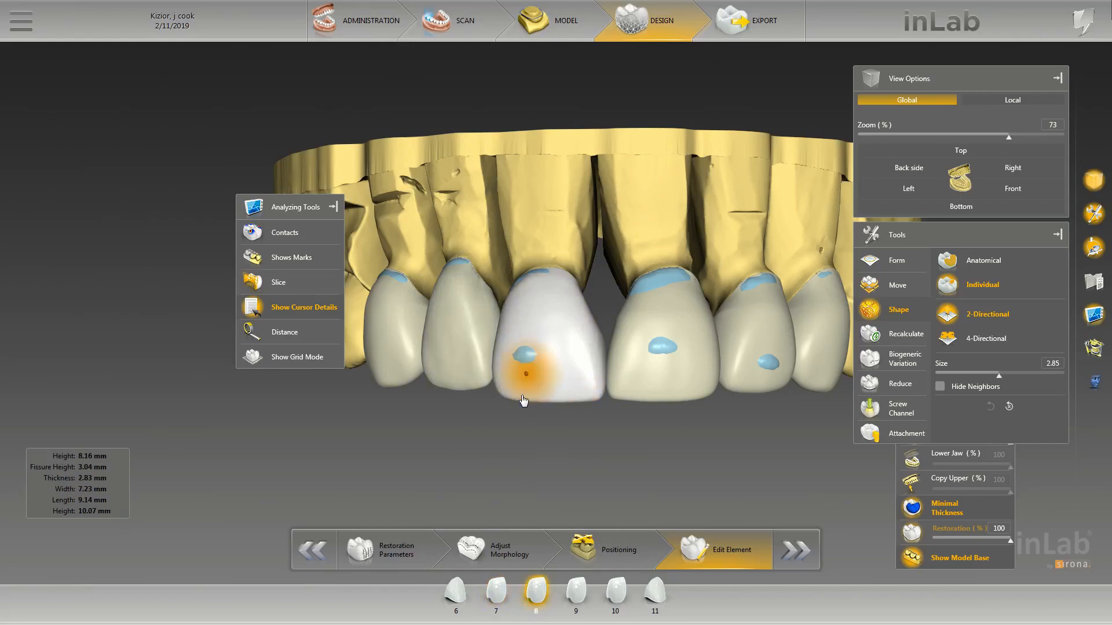
pyautogui.scroll(2, 519, 406)
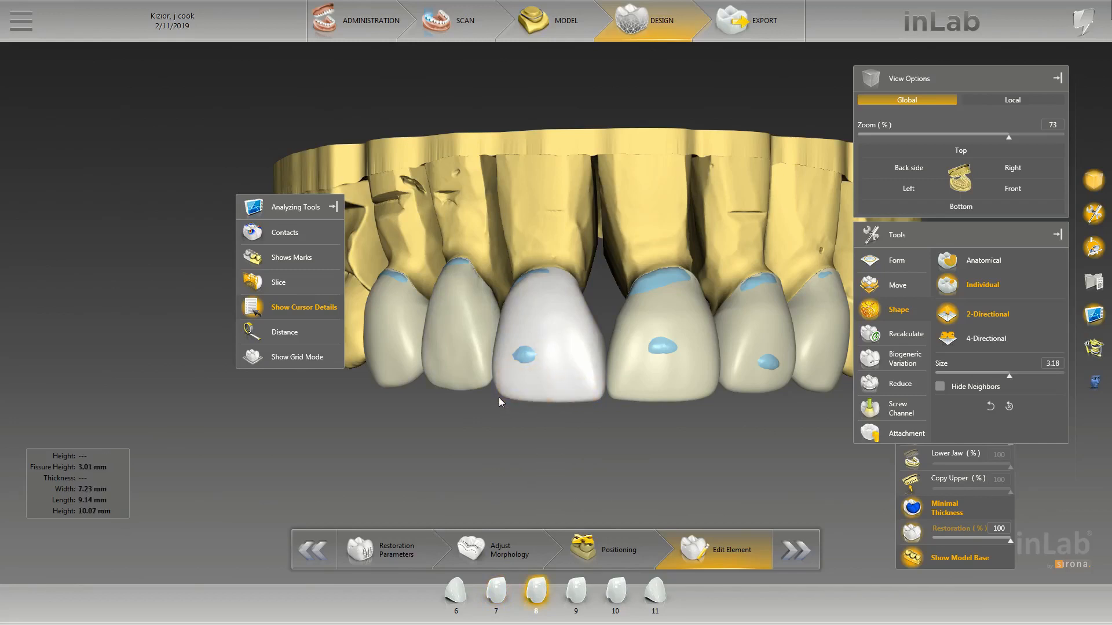
pyautogui.scroll(-2, 501, 410)
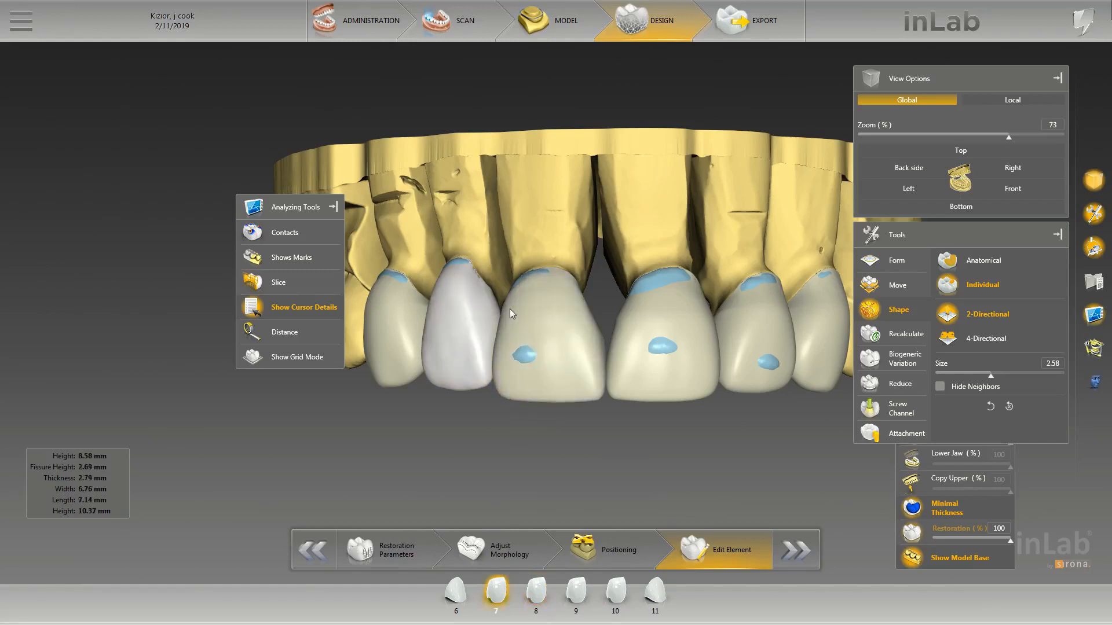
# Turn off the Minimal Thickness display and examine the six restorations' contours and incisal edges from the incisal and the oblique front.
pyautogui.click(918, 514)
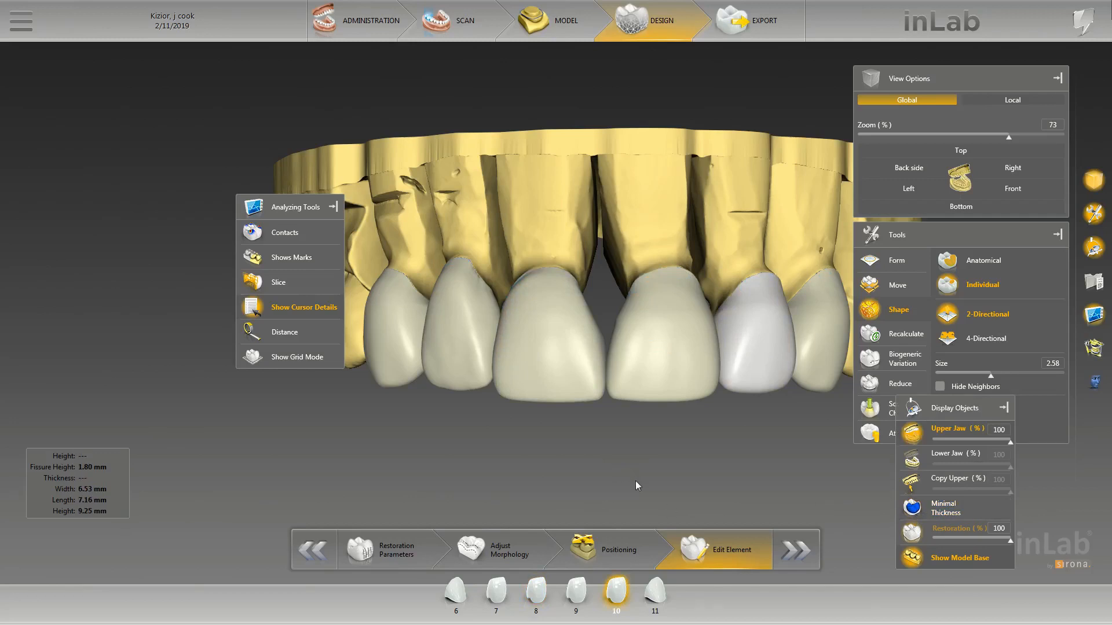
pyautogui.moveTo(635, 484); pyautogui.dragTo(579, 227, button='middle')
pyautogui.moveTo(560, 211); pyautogui.dragTo(562, 227)
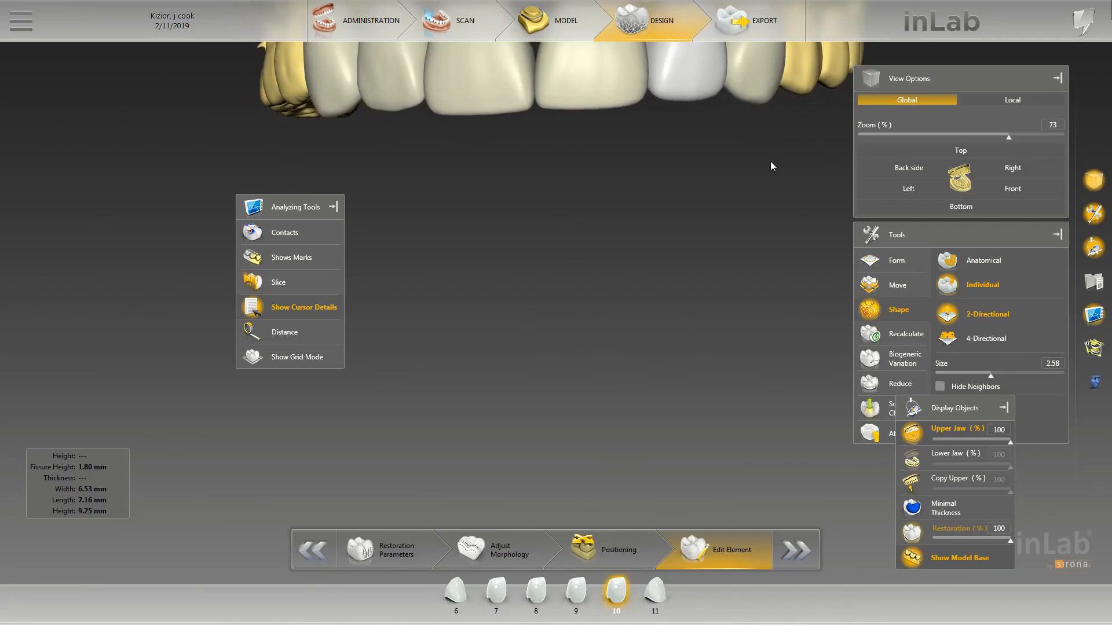
pyautogui.moveTo(770, 161); pyautogui.dragTo(779, 167)
pyautogui.moveTo(556, 203); pyautogui.dragTo(547, 187)
pyautogui.moveTo(595, 215); pyautogui.dragTo(595, 194)
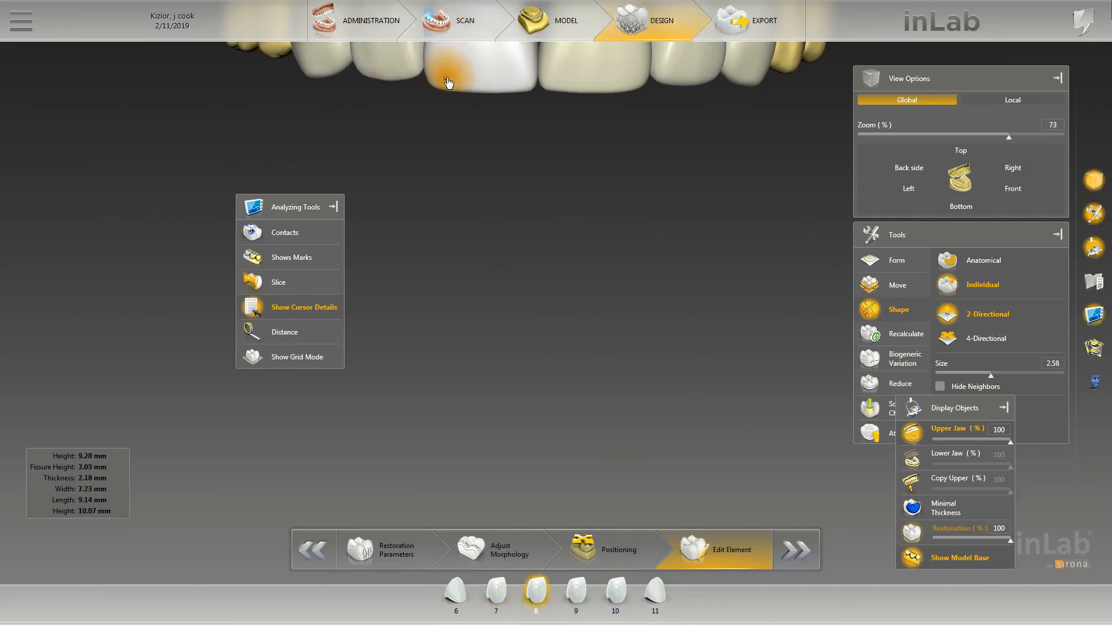
pyautogui.moveTo(467, 126); pyautogui.dragTo(410, 315, button='right')
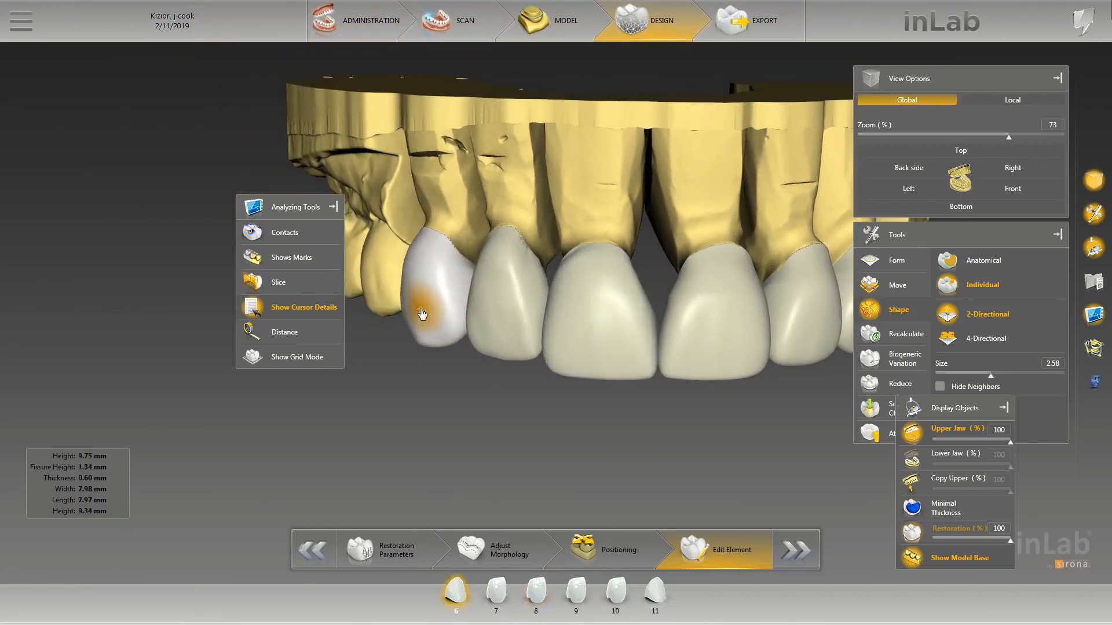
pyautogui.rightClick(421, 311)
pyautogui.click(498, 373)
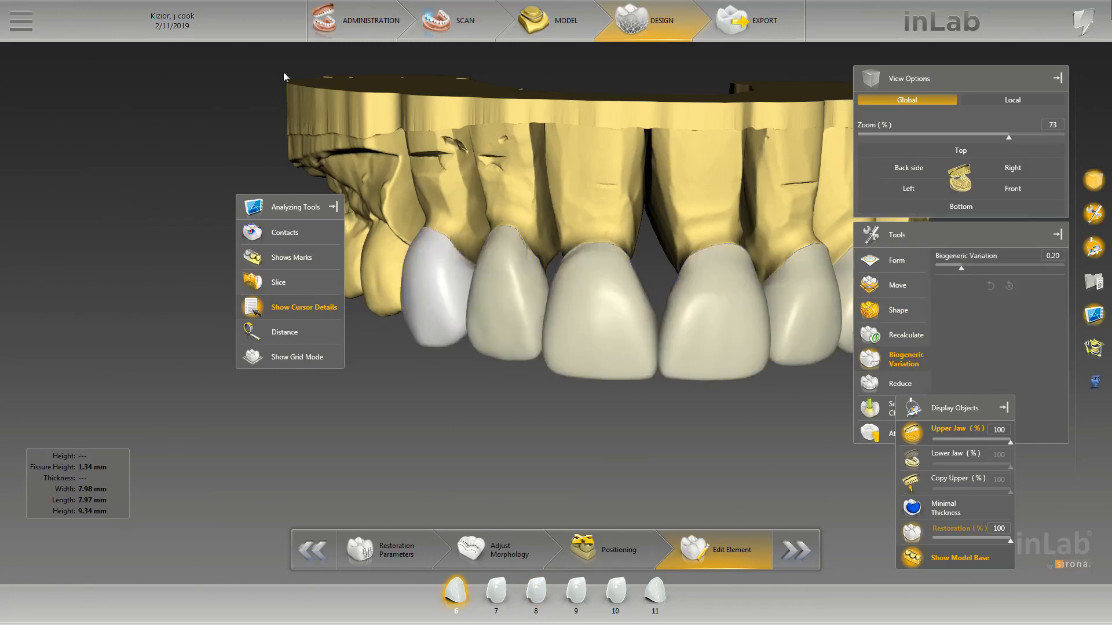
pyautogui.click(21, 23)
pyautogui.click(46, 94)
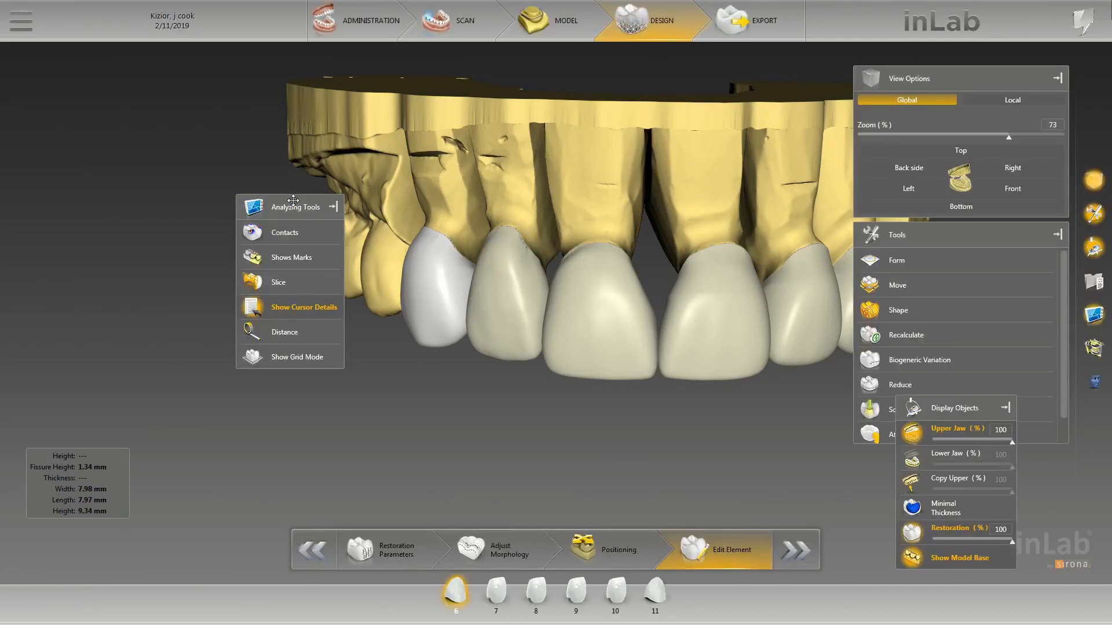
# Reshape the mesial side of tooth 7 with Anatomical 2-Directional shaping.
pyautogui.click(512, 287)
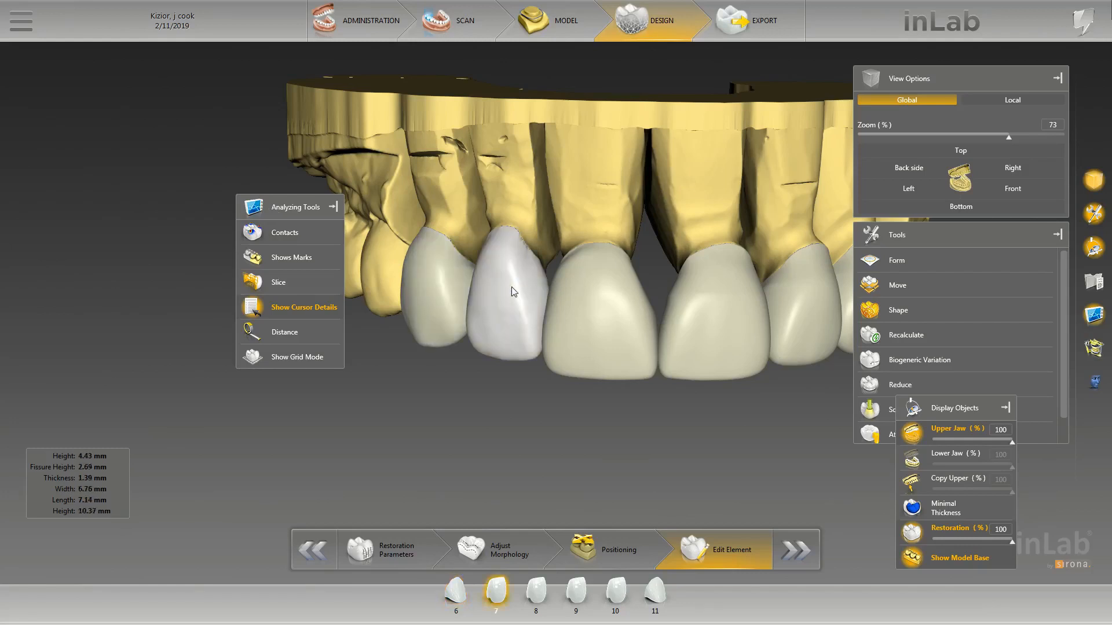
pyautogui.rightClick(512, 287)
pyautogui.moveTo(577, 325)
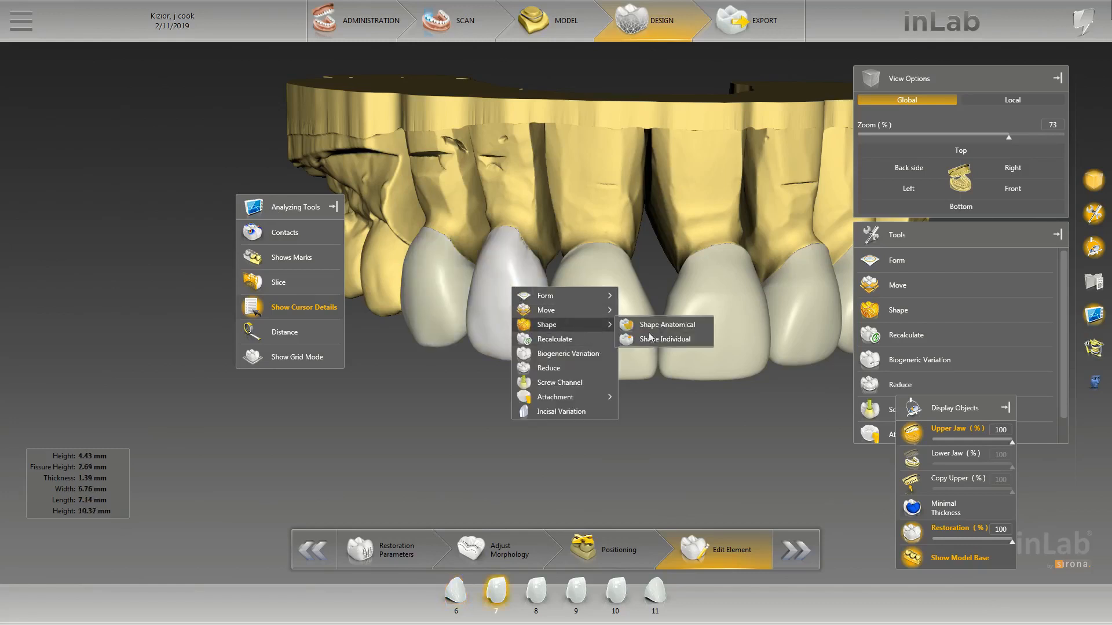
pyautogui.click(678, 322)
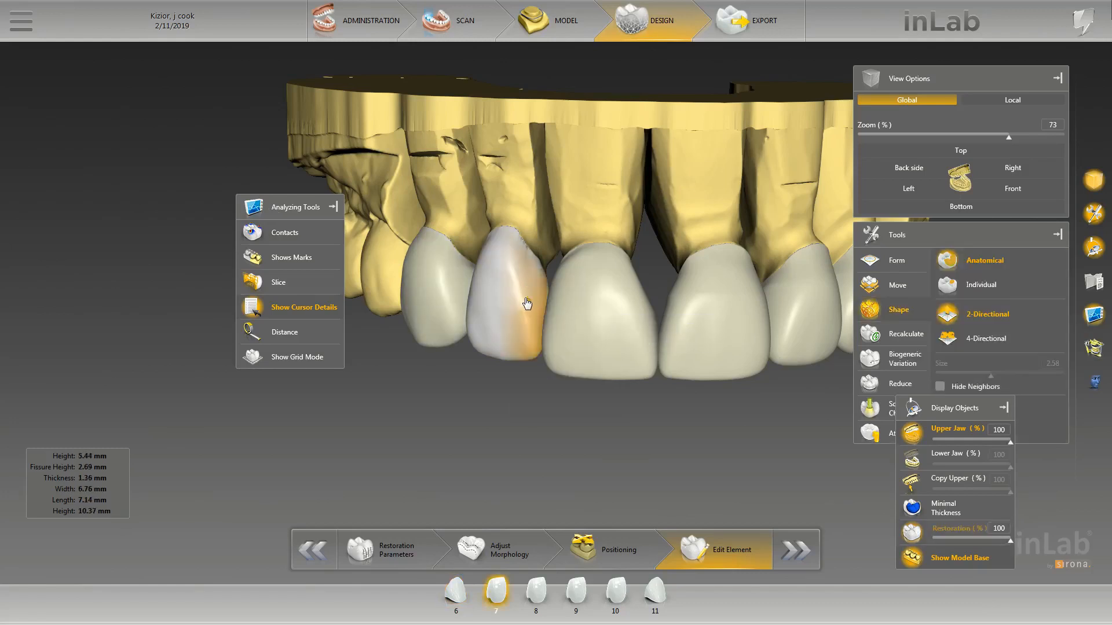
pyautogui.moveTo(524, 294); pyautogui.dragTo(530, 298)
pyautogui.click(624, 371)
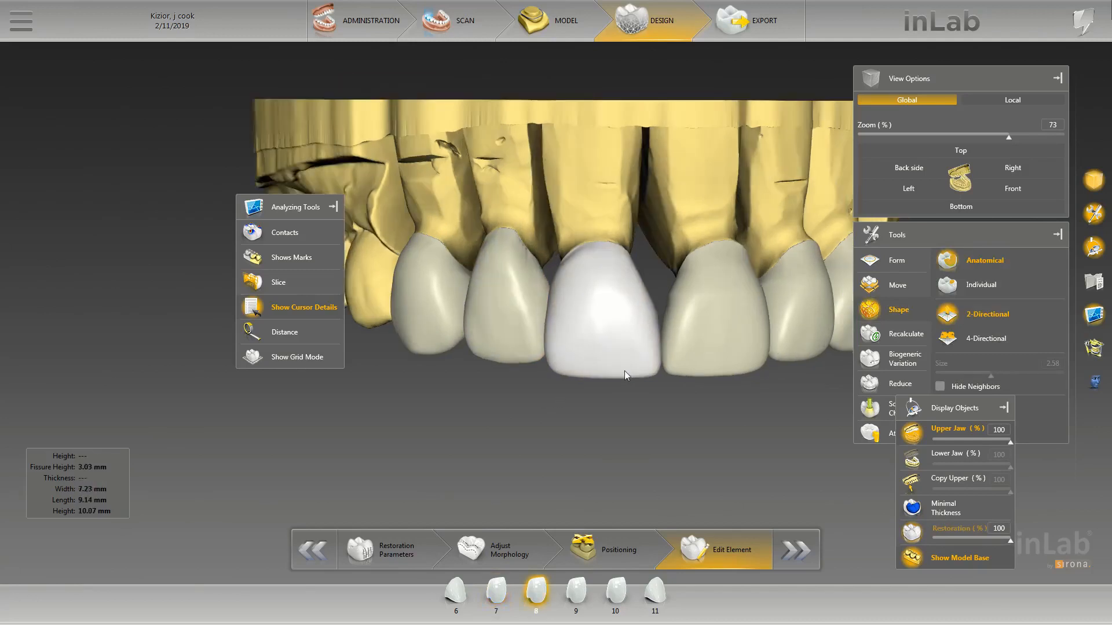
pyautogui.moveTo(534, 384); pyautogui.dragTo(595, 387)
# Refine the mesial contour of tooth 7 with Individual 2-Directional shaping at size 3.20.
pyautogui.click(519, 337)
pyautogui.rightClick(546, 316)
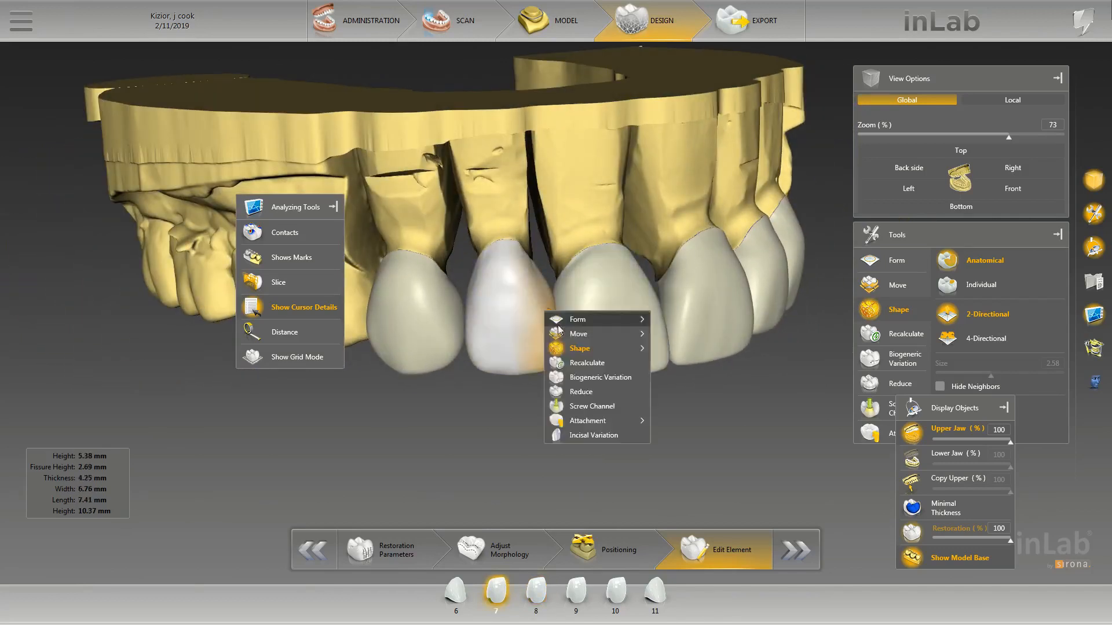
pyautogui.moveTo(579, 347)
pyautogui.click(695, 363)
pyautogui.scroll(3, 511, 309)
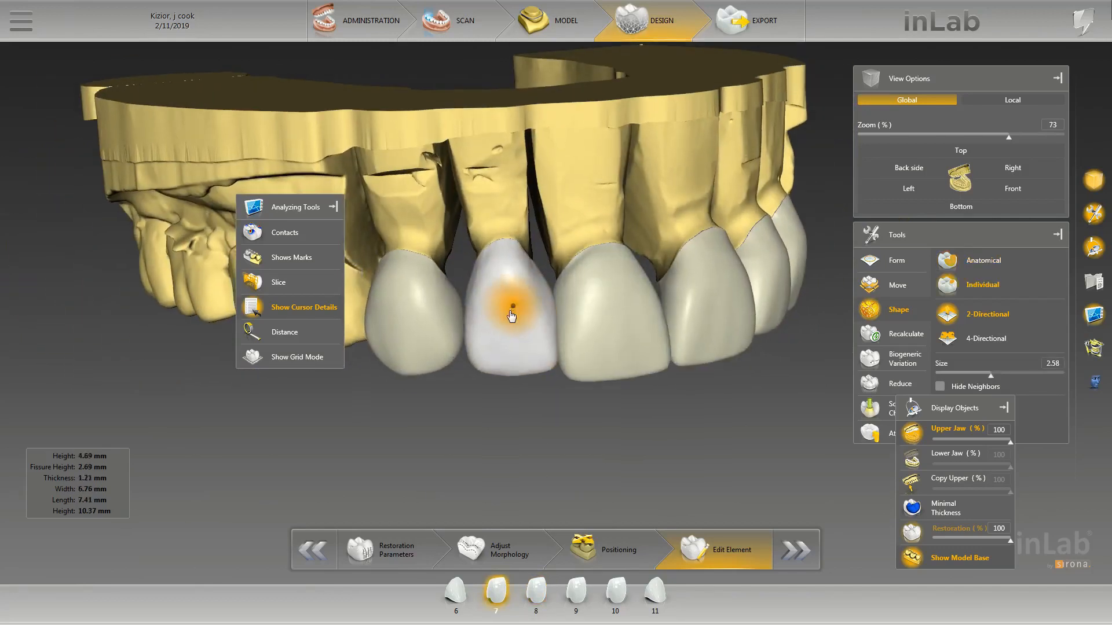
pyautogui.scroll(3, 559, 311)
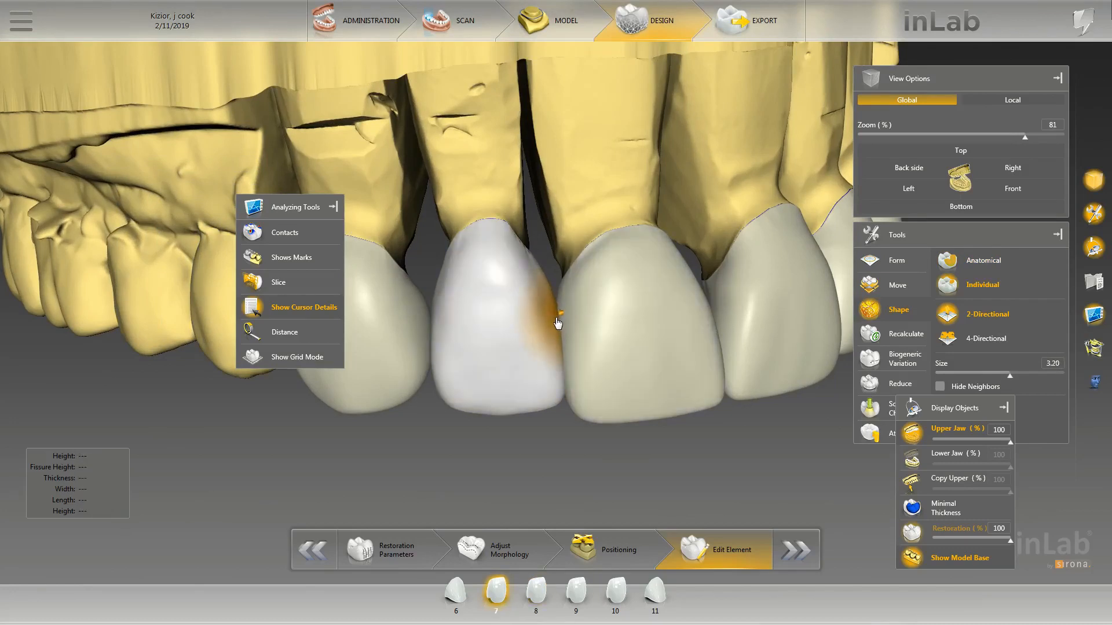
pyautogui.click(567, 404)
pyautogui.moveTo(562, 418); pyautogui.dragTo(605, 395)
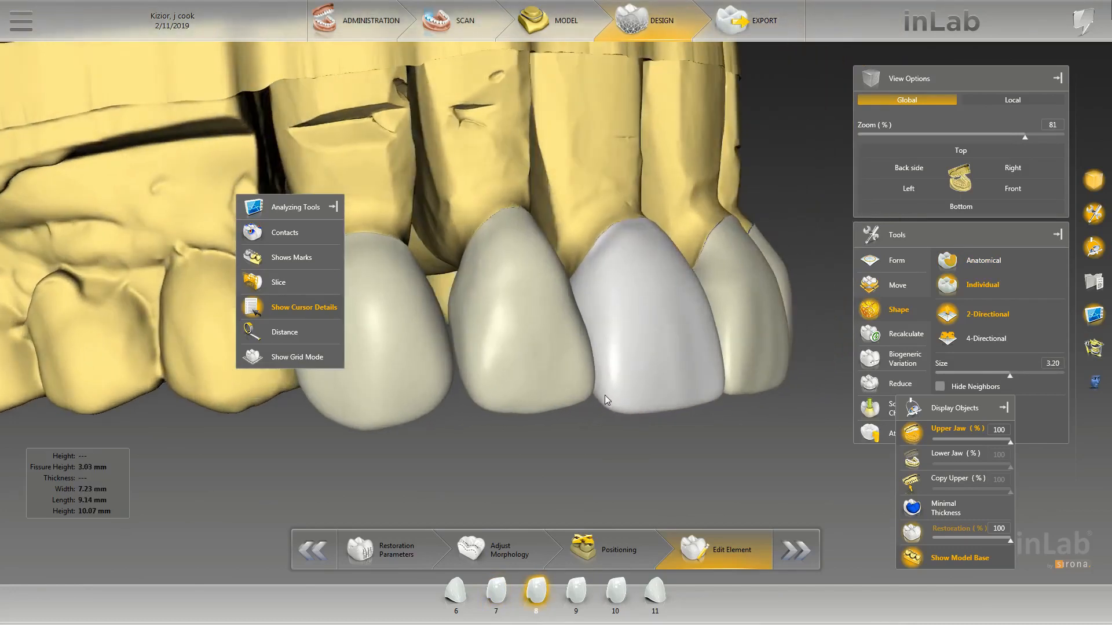
# Touch up the mesial contact area of tooth 7 beside tooth 8 with Individual shaping at size 2.40.
pyautogui.click(559, 297)
pyautogui.scroll(-4, 576, 303)
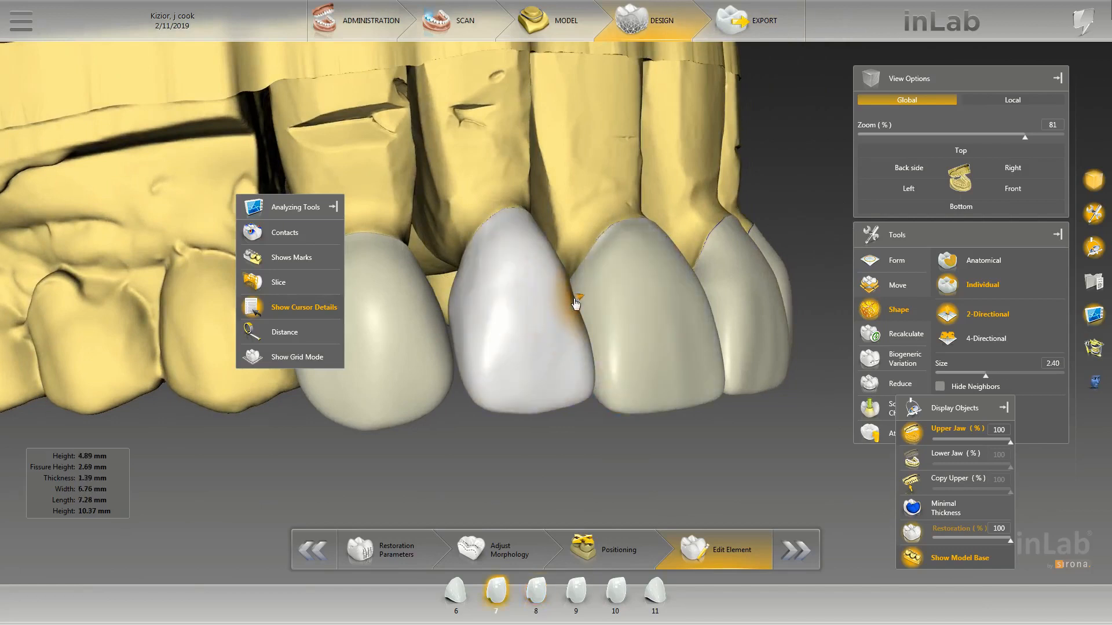
pyautogui.moveTo(578, 303); pyautogui.dragTo(580, 300)
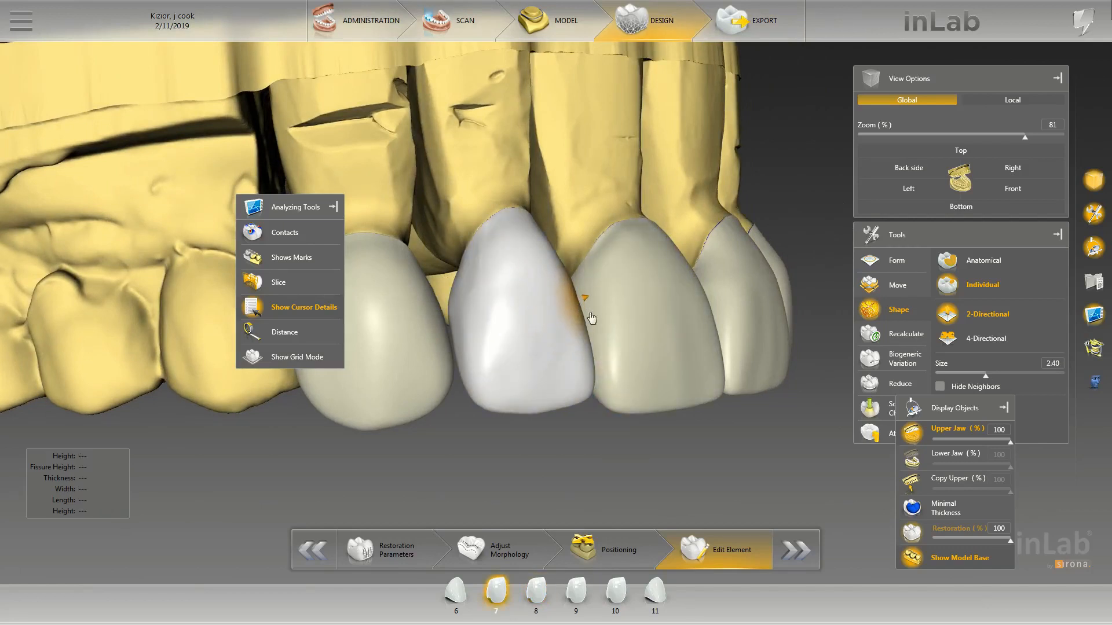
pyautogui.click(592, 318)
# Reshape the distal side of tooth 8 from the incisal view with Individual 2-Directional shaping at sizes 2.40 and 3.93.
pyautogui.moveTo(564, 439); pyautogui.dragTo(578, 227)
pyautogui.scroll(-3, 622, 411)
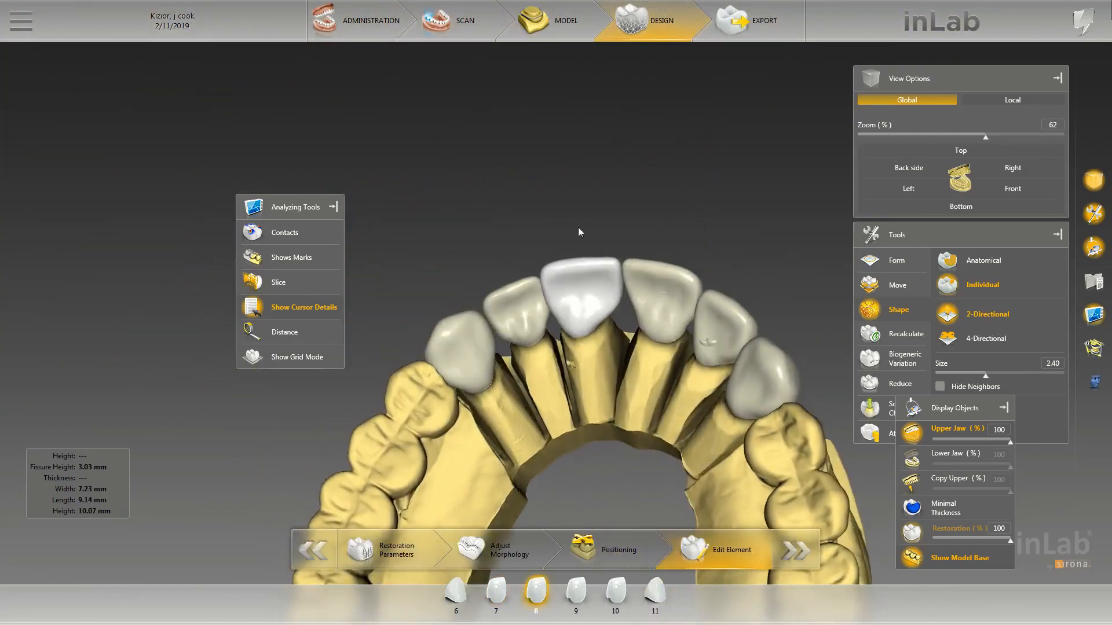
pyautogui.scroll(4, 525, 272)
pyautogui.click(537, 283)
pyautogui.click(543, 289)
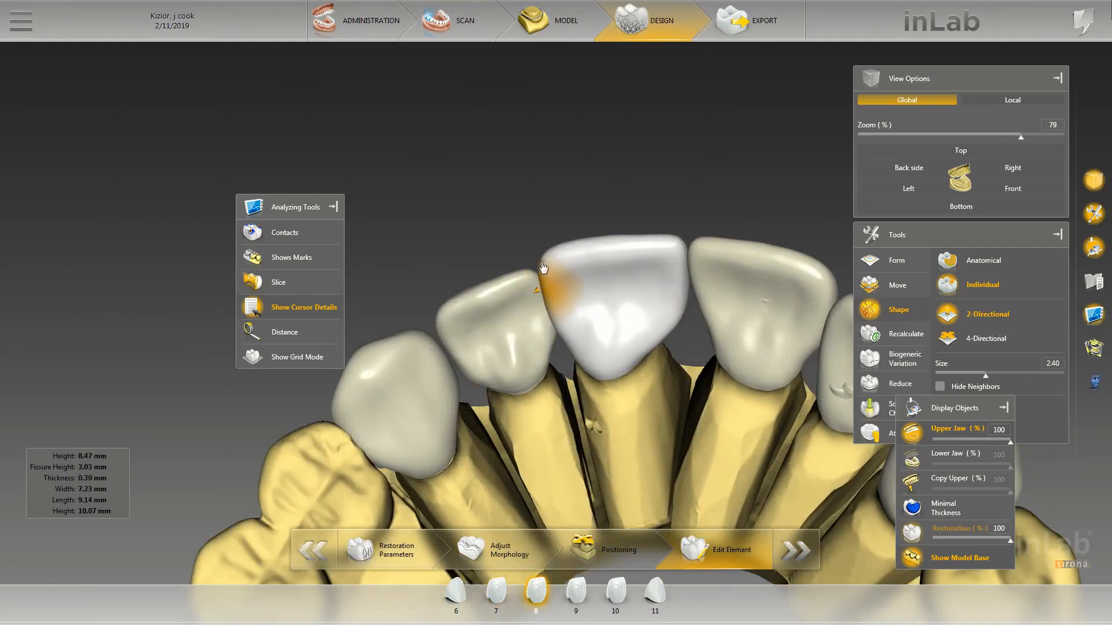
pyautogui.scroll(3, 543, 290)
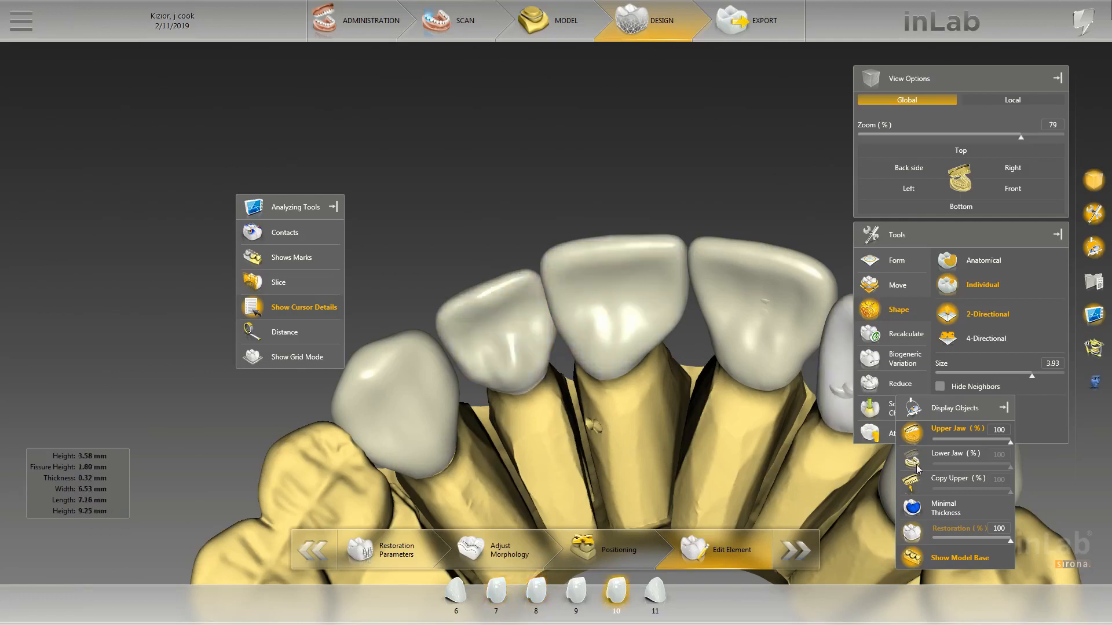
# Examine the facial contours and contacts of the six restorations from both sides, from above and from the front.
pyautogui.moveTo(538, 319); pyautogui.dragTo(623, 367, button='middle')
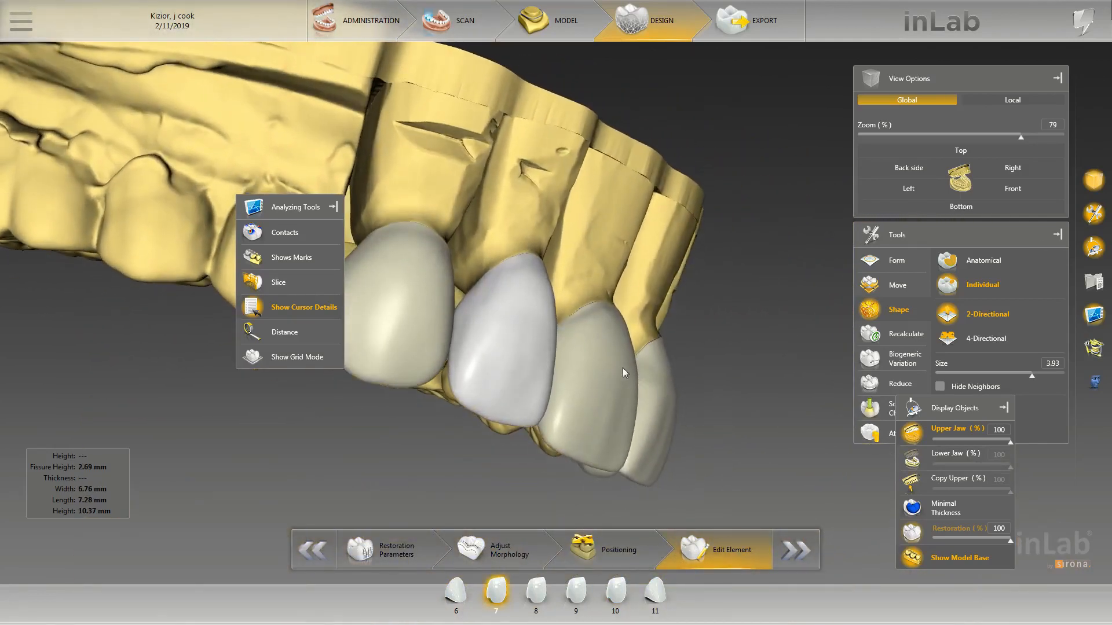
pyautogui.moveTo(757, 343); pyautogui.dragTo(613, 436, button='middle')
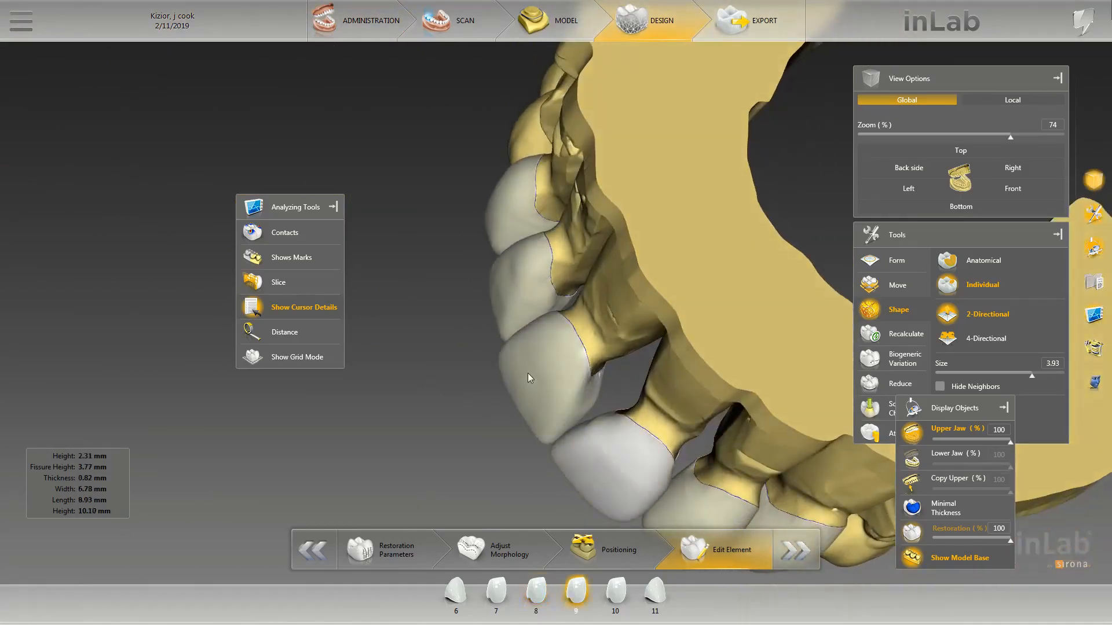
pyautogui.moveTo(471, 431); pyautogui.dragTo(495, 387, button='middle')
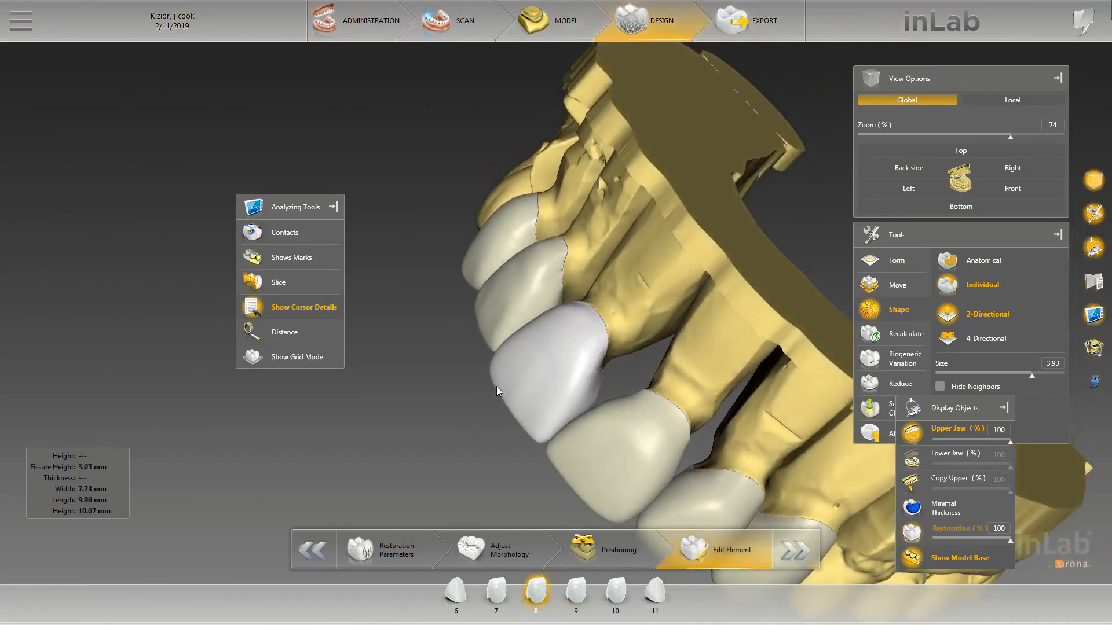
pyautogui.moveTo(670, 325); pyautogui.dragTo(608, 322, button='middle')
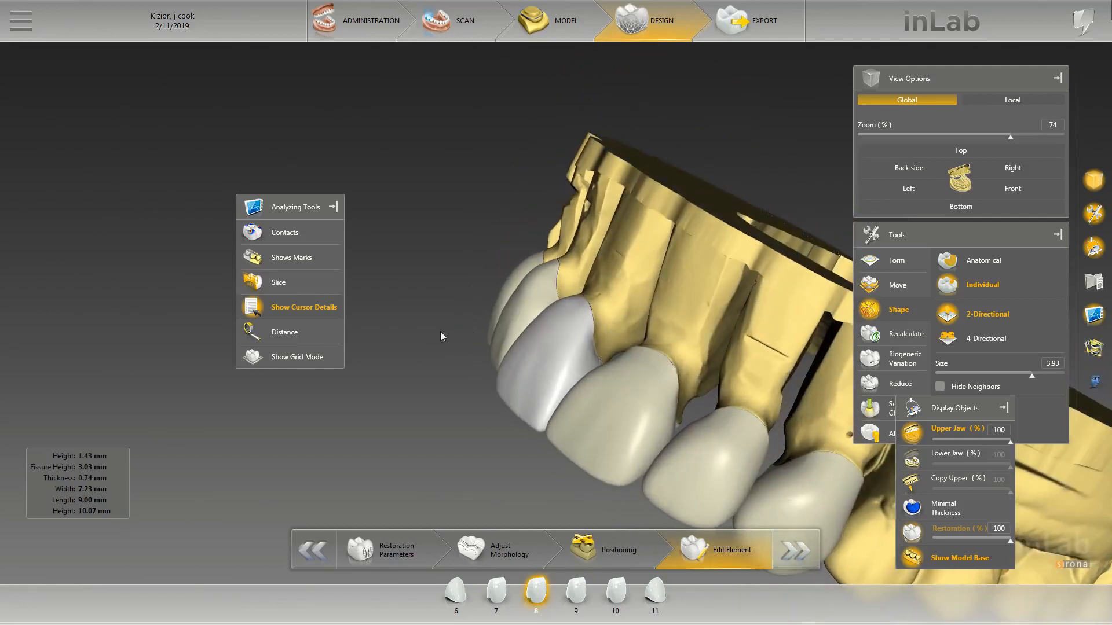
pyautogui.click(498, 409)
pyautogui.moveTo(646, 449); pyautogui.dragTo(620, 332, button='middle')
# Set up an Incisal Variation on tooth 8 with strength 38% and variation 4.
pyautogui.click(621, 337)
pyautogui.rightClick(620, 334)
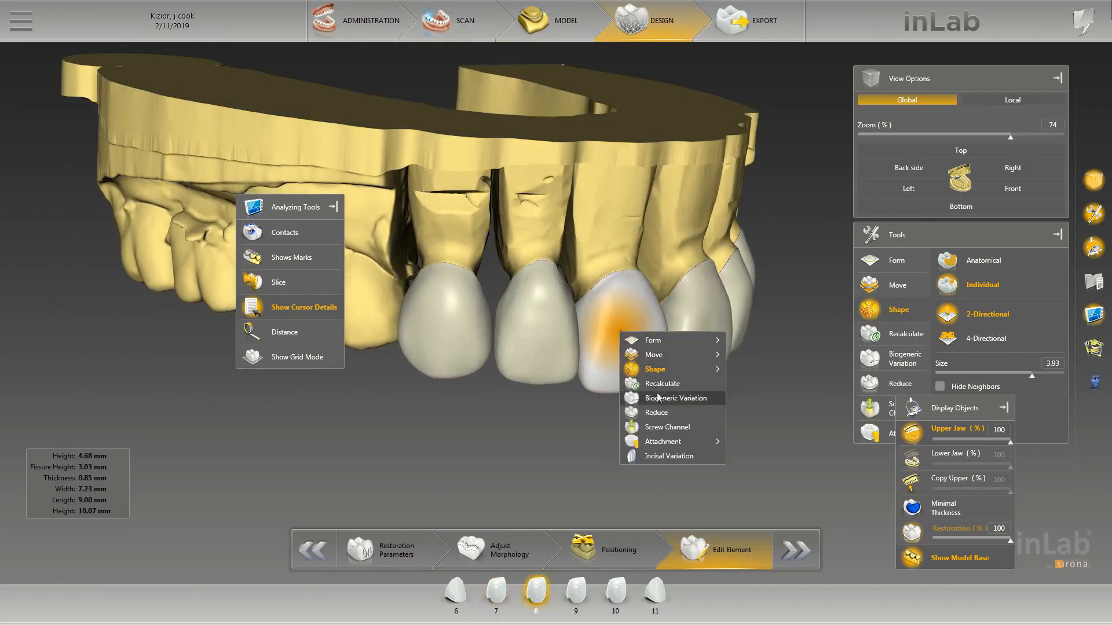
pyautogui.click(664, 457)
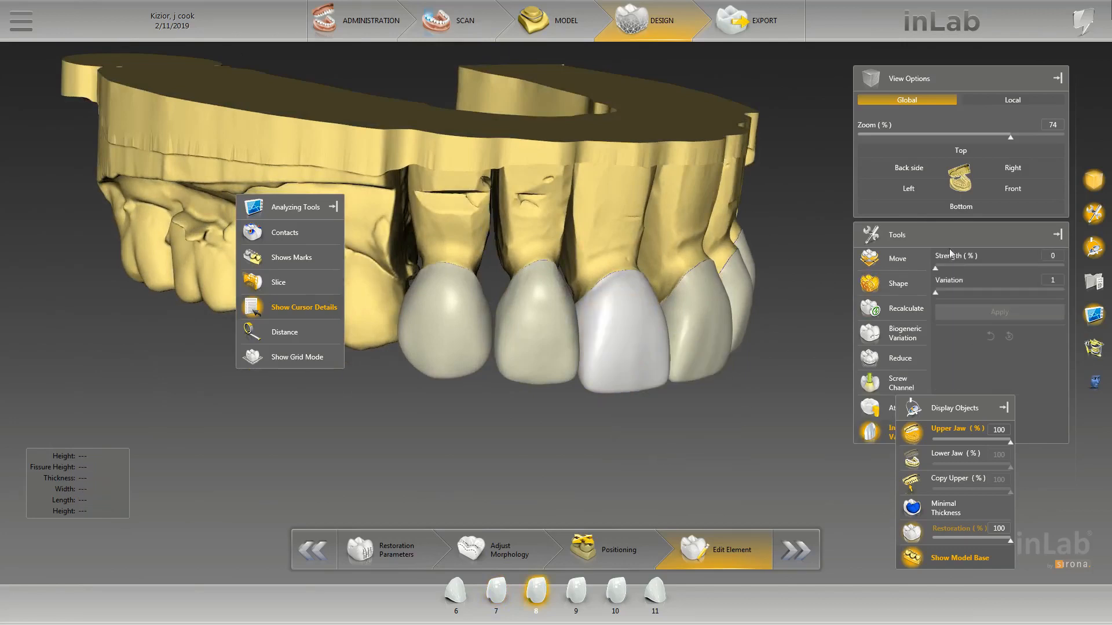
pyautogui.moveTo(700, 405); pyautogui.dragTo(684, 369, button='middle')
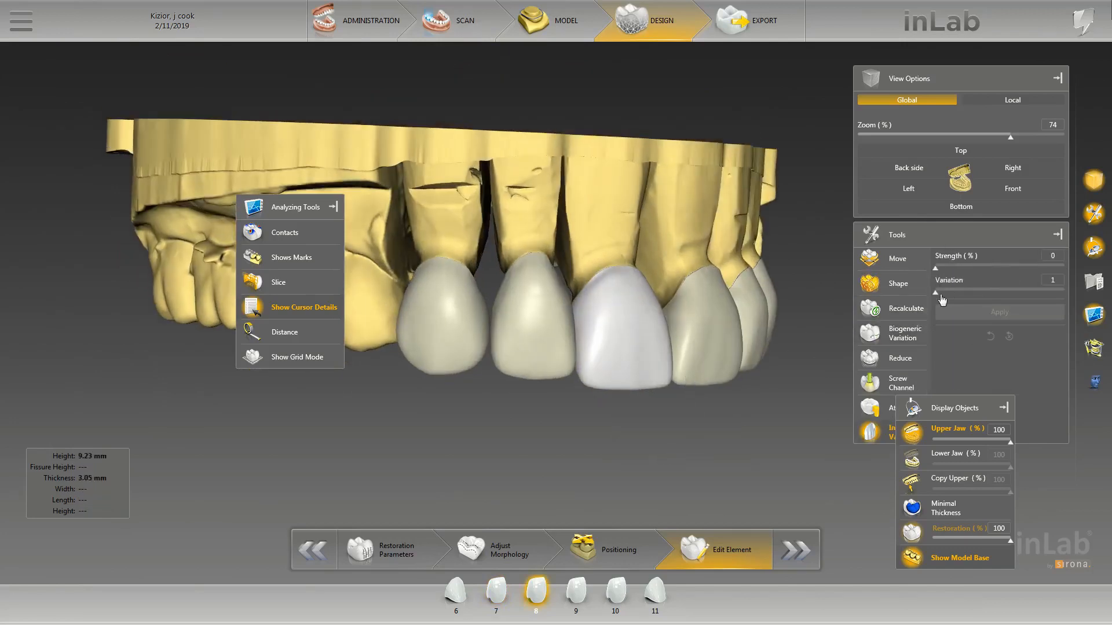
pyautogui.moveTo(936, 268); pyautogui.dragTo(1021, 311)
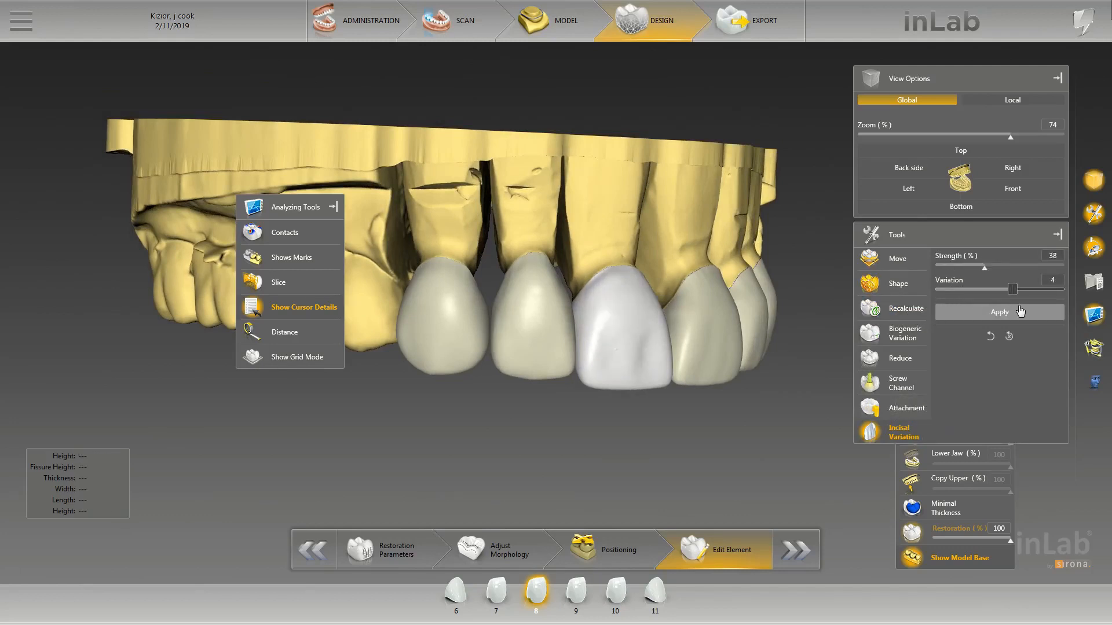
# Set tooth 8's incisal variation to 3 with a strength of 20%, checking the surface texture from several angles.
pyautogui.moveTo(745, 375); pyautogui.dragTo(757, 395, button='middle')
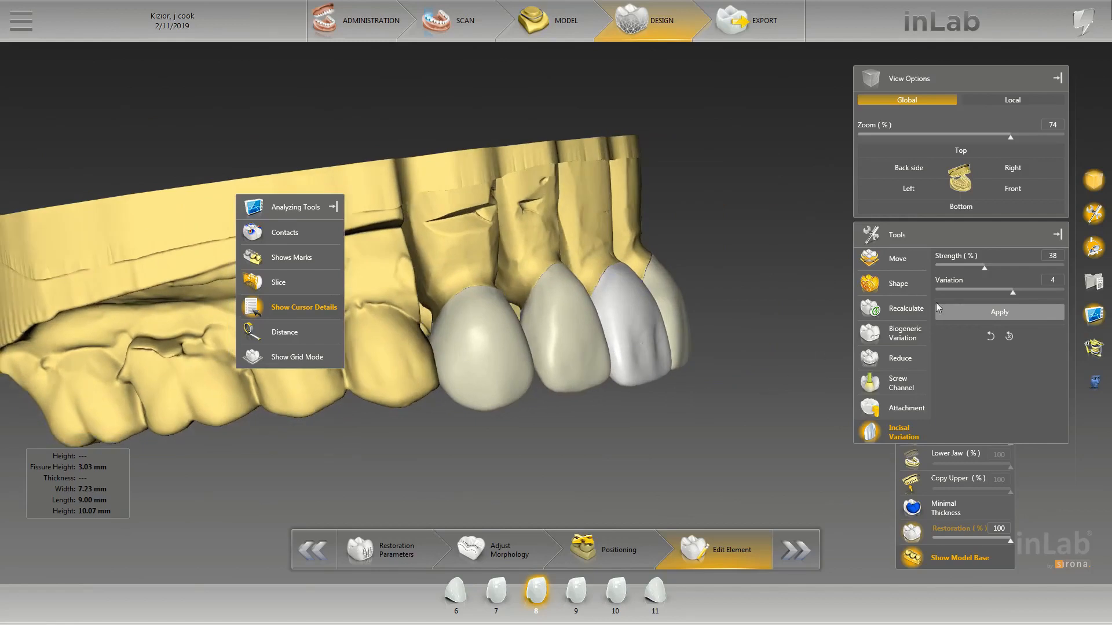
pyautogui.moveTo(1012, 293); pyautogui.dragTo(979, 295)
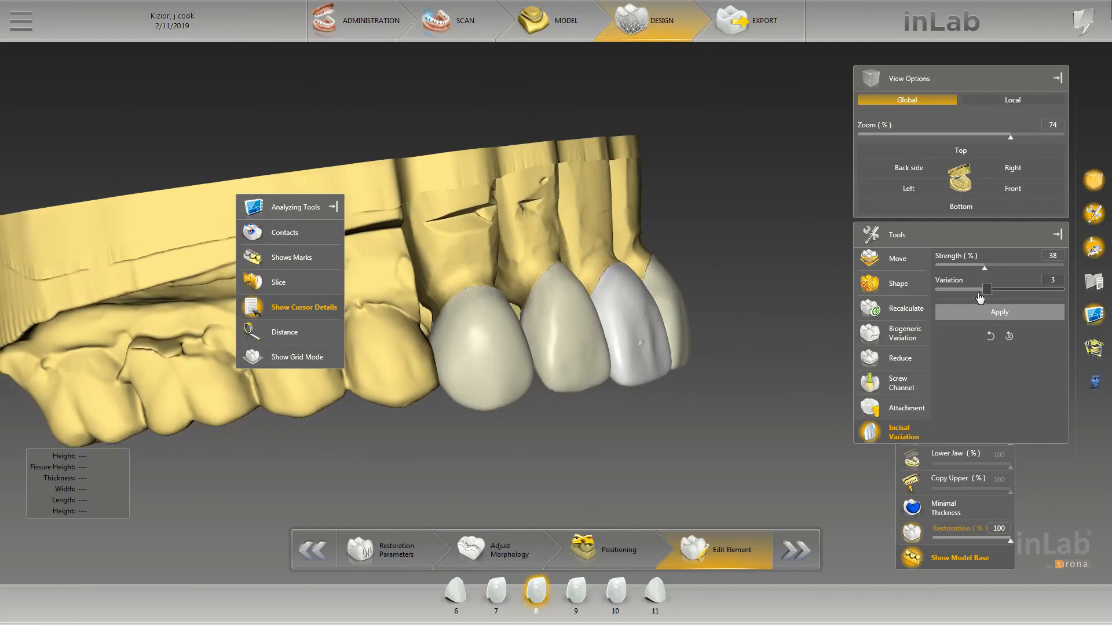
pyautogui.moveTo(707, 307); pyautogui.dragTo(676, 370, button='right')
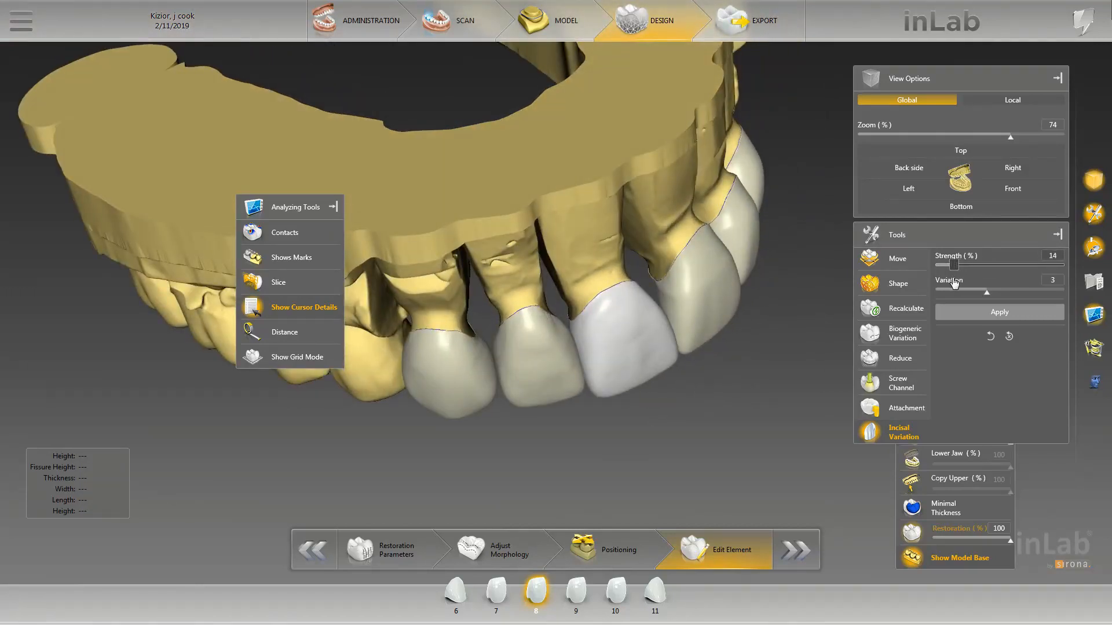
pyautogui.moveTo(740, 360); pyautogui.dragTo(692, 386, button='right')
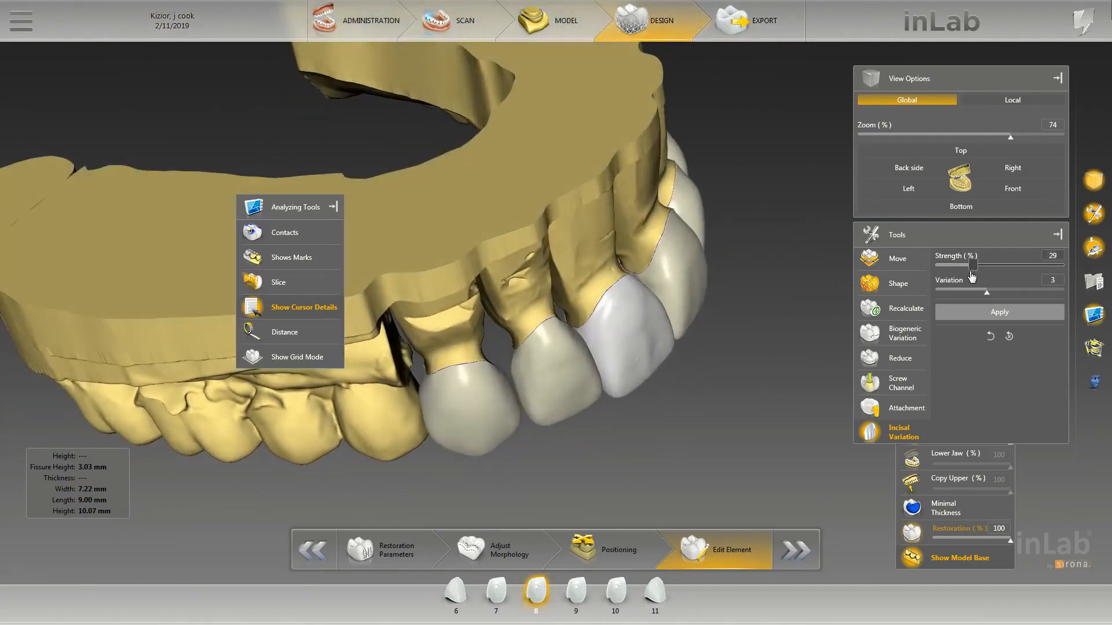
pyautogui.moveTo(972, 276); pyautogui.dragTo(953, 280)
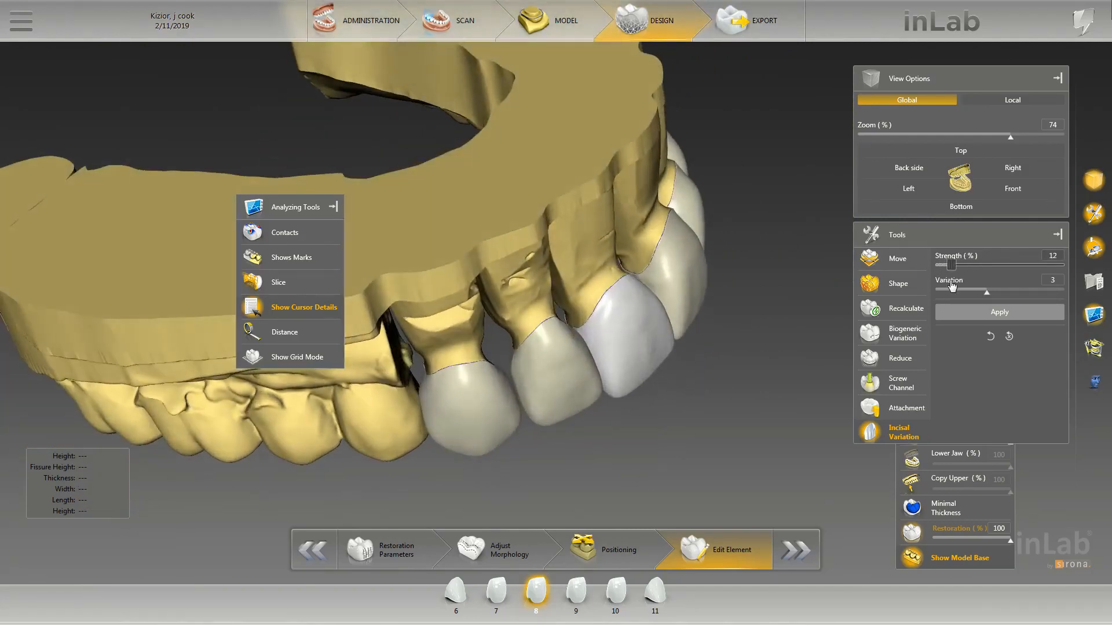
pyautogui.moveTo(760, 352); pyautogui.dragTo(654, 424, button='right')
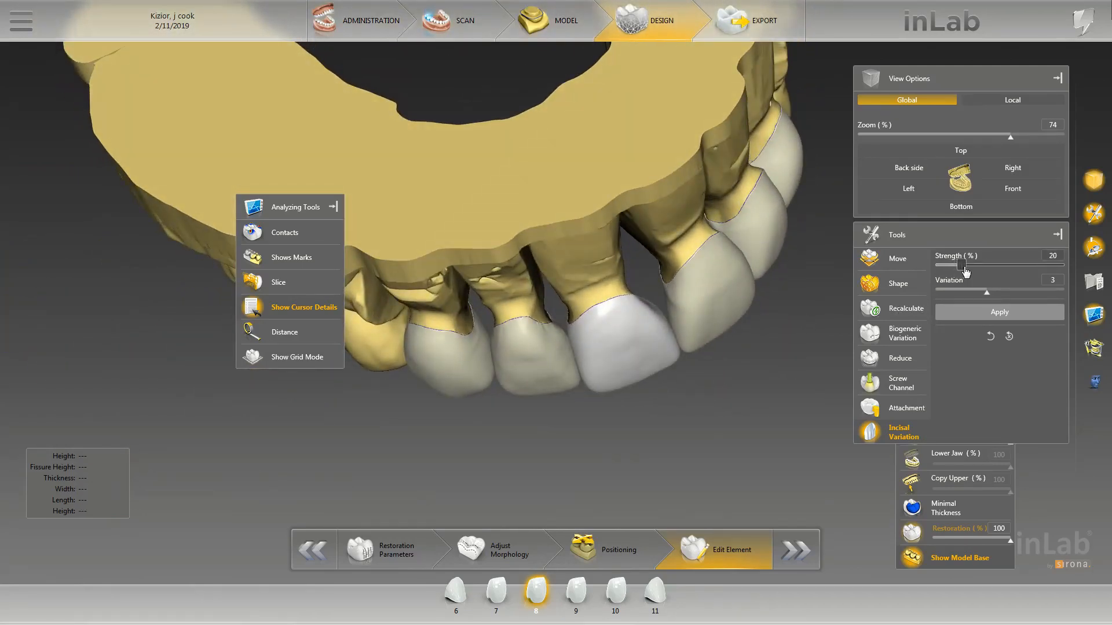
pyautogui.moveTo(669, 395); pyautogui.dragTo(677, 439, button='right')
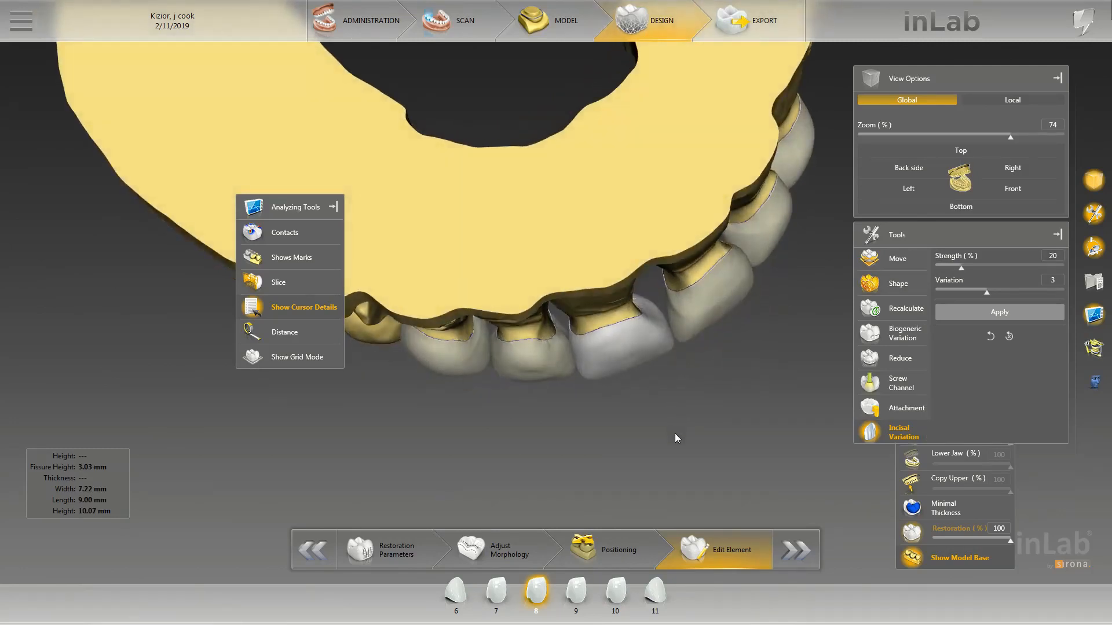
# Switch tooth 8 to individual two-directional shaping at size 4.93 and adjust the contour of its front surface.
pyautogui.rightClick(598, 351)
pyautogui.moveTo(637, 387)
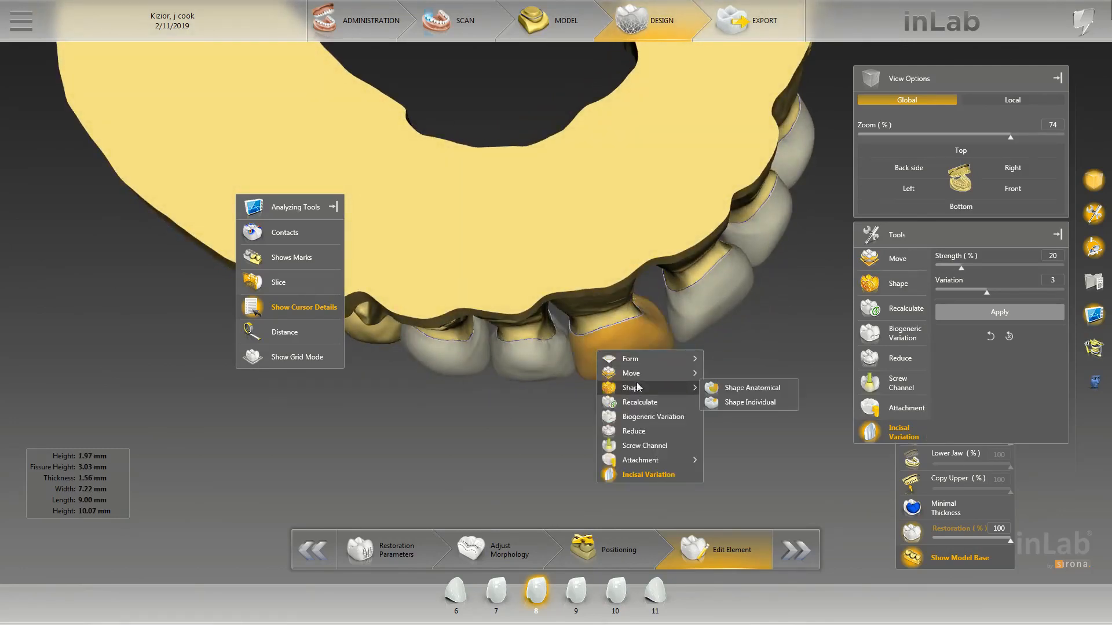
pyautogui.click(747, 396)
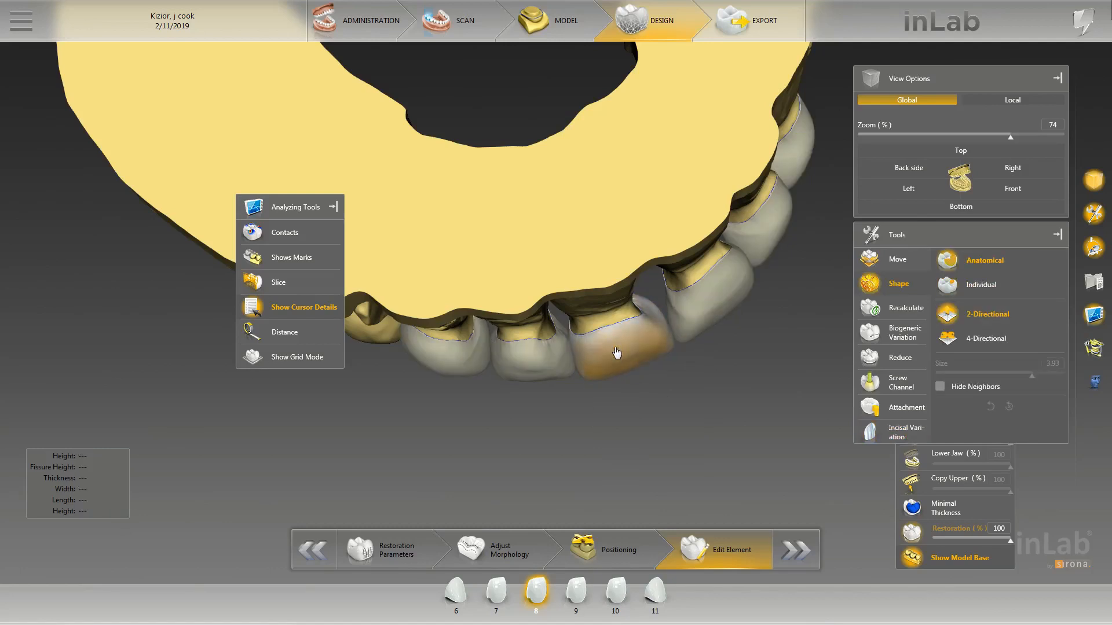
pyautogui.rightClick(615, 370)
pyautogui.click(756, 429)
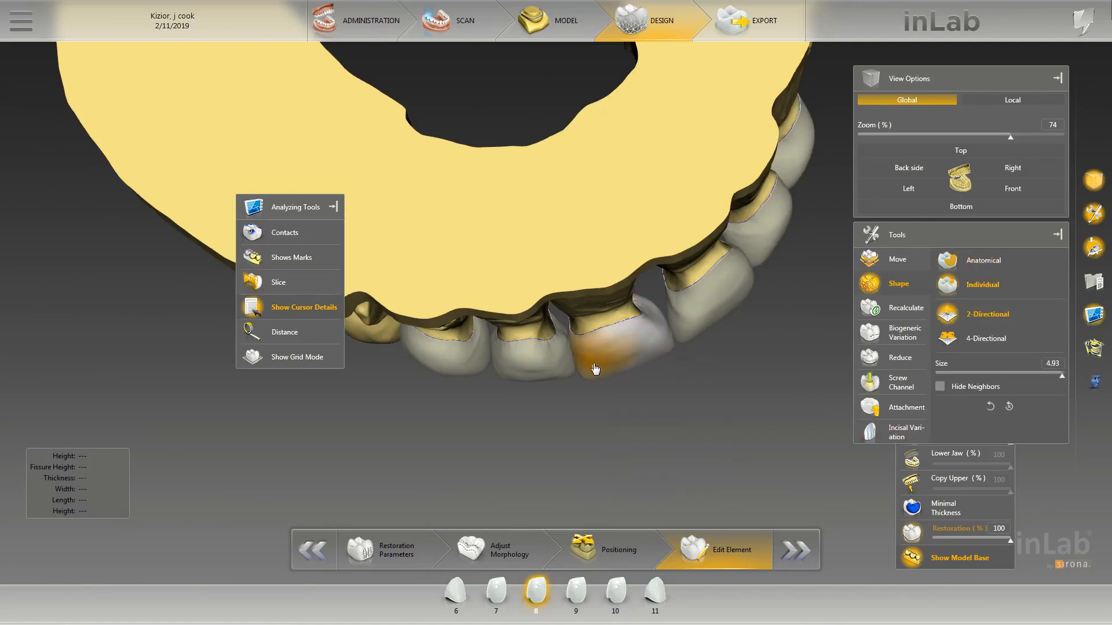
pyautogui.moveTo(647, 353); pyautogui.dragTo(644, 347, button='middle')
pyautogui.moveTo(628, 426); pyautogui.dragTo(693, 340)
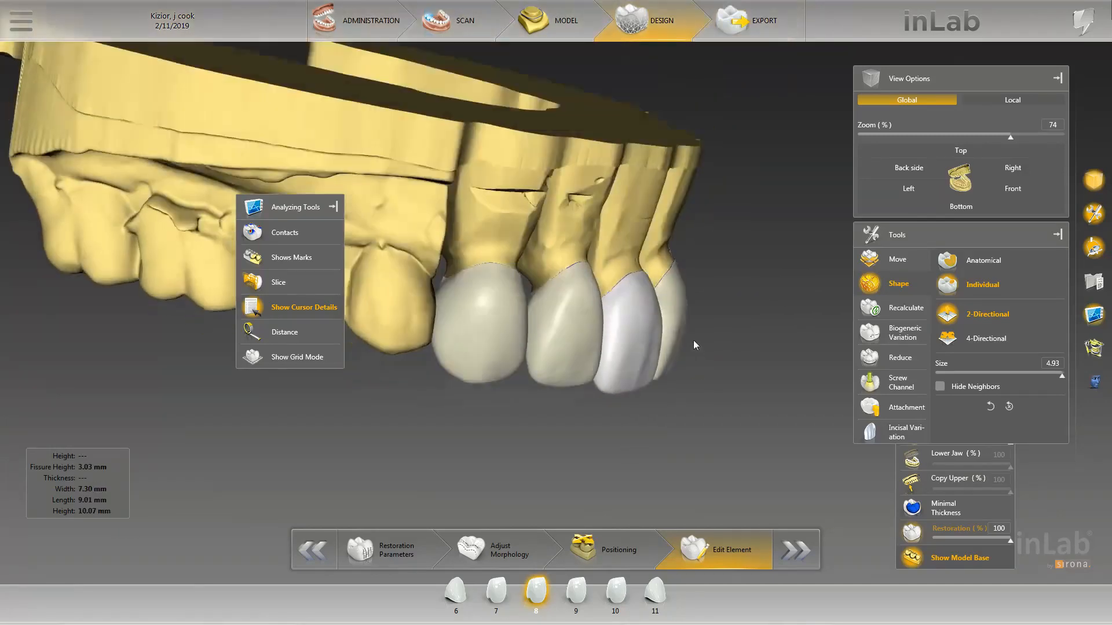
# Show the minimal thickness areas on the restorations and inspect tooth 8's front surface with the shaping size at 3.70.
pyautogui.click(945, 508)
pyautogui.scroll(3, 693, 371)
pyautogui.scroll(-3, 666, 382)
pyautogui.moveTo(756, 422); pyautogui.dragTo(743, 331)
pyautogui.moveTo(785, 364); pyautogui.dragTo(646, 362)
pyautogui.moveTo(604, 427); pyautogui.dragTo(623, 426)
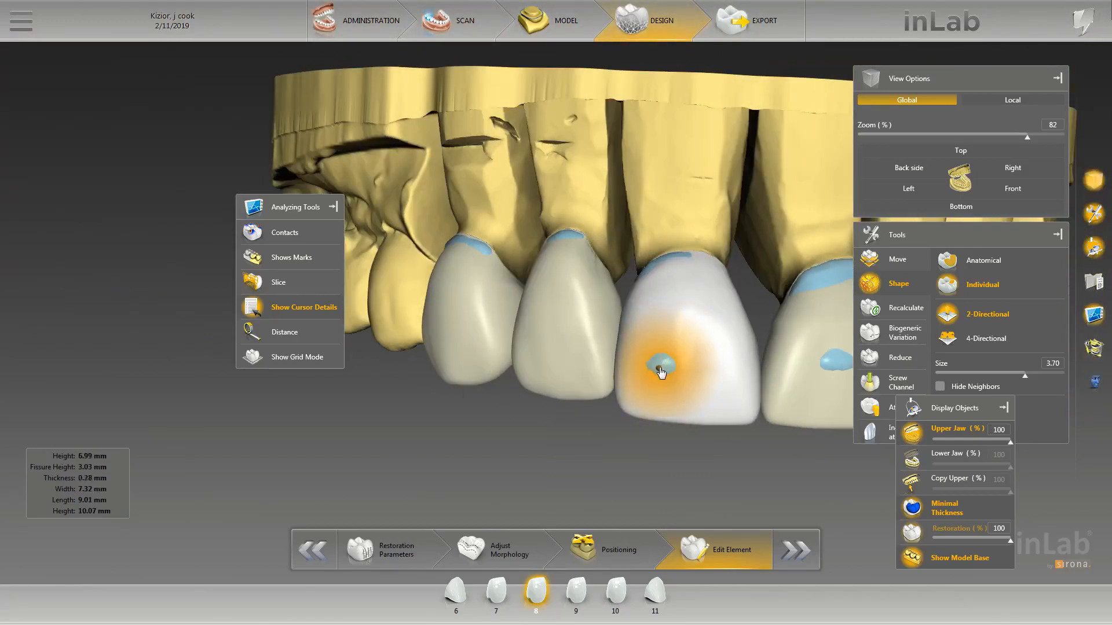
pyautogui.moveTo(631, 435); pyautogui.dragTo(724, 423)
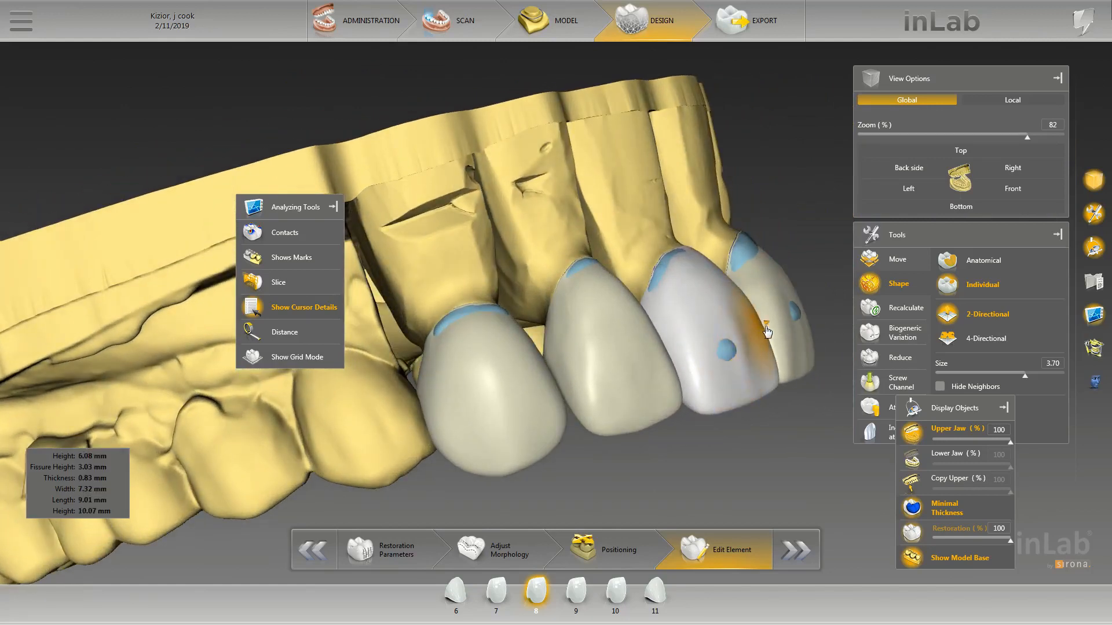
# Refine tooth 8's side facing tooth 9 with individual shaping at size 4.00.
pyautogui.moveTo(808, 264); pyautogui.dragTo(791, 274)
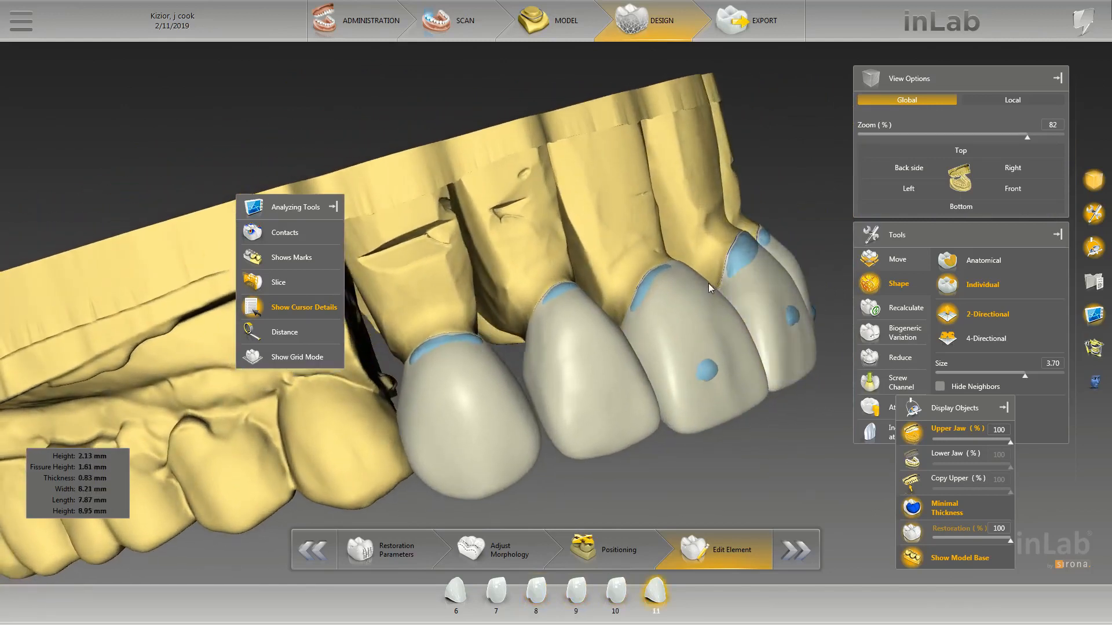
pyautogui.doubleClick(737, 316)
pyautogui.doubleClick(739, 314)
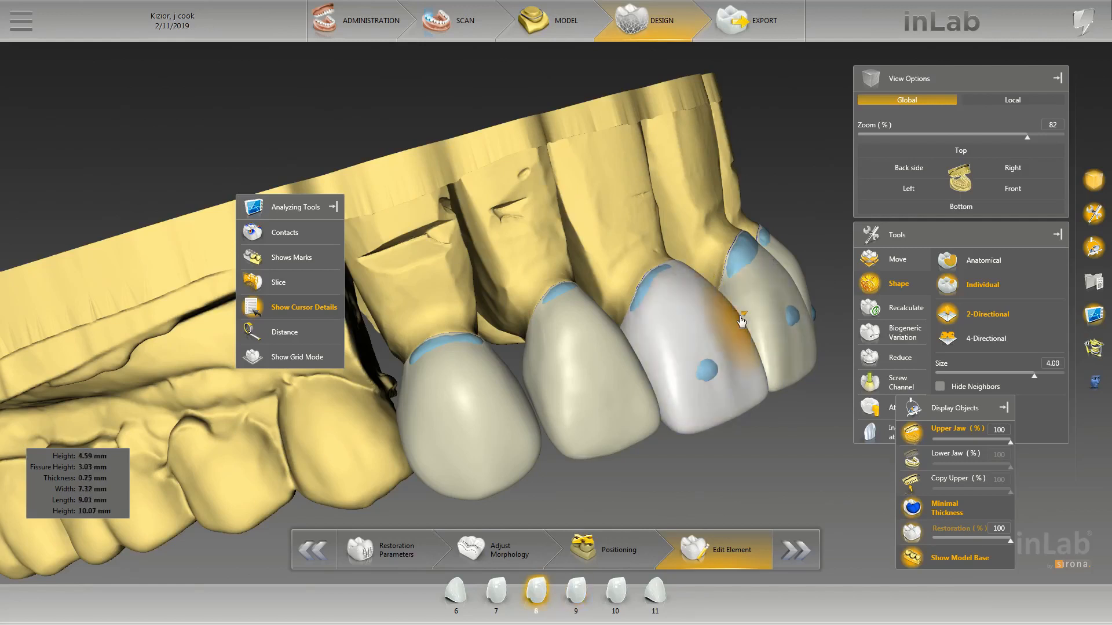
pyautogui.doubleClick(740, 318)
# Reselect tooth 8 and work on its edge beside tooth 9 with individual shaping, reducing the size to 2.58 and 2.13.
pyautogui.scroll(-1, 813, 238)
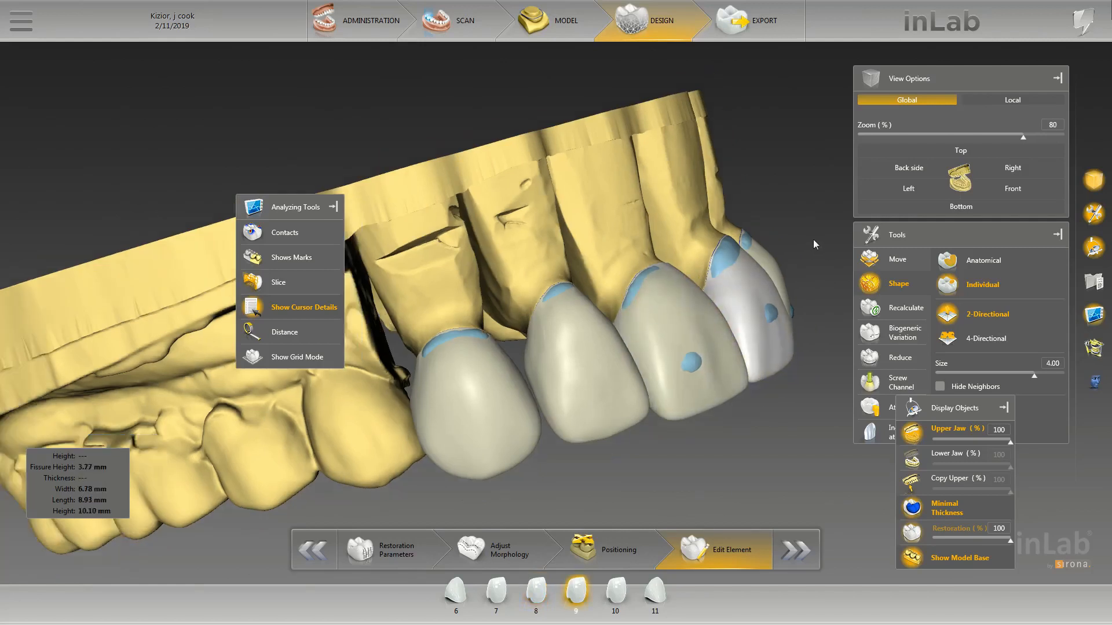
pyautogui.moveTo(813, 239); pyautogui.dragTo(780, 378)
pyautogui.scroll(-5, 682, 461)
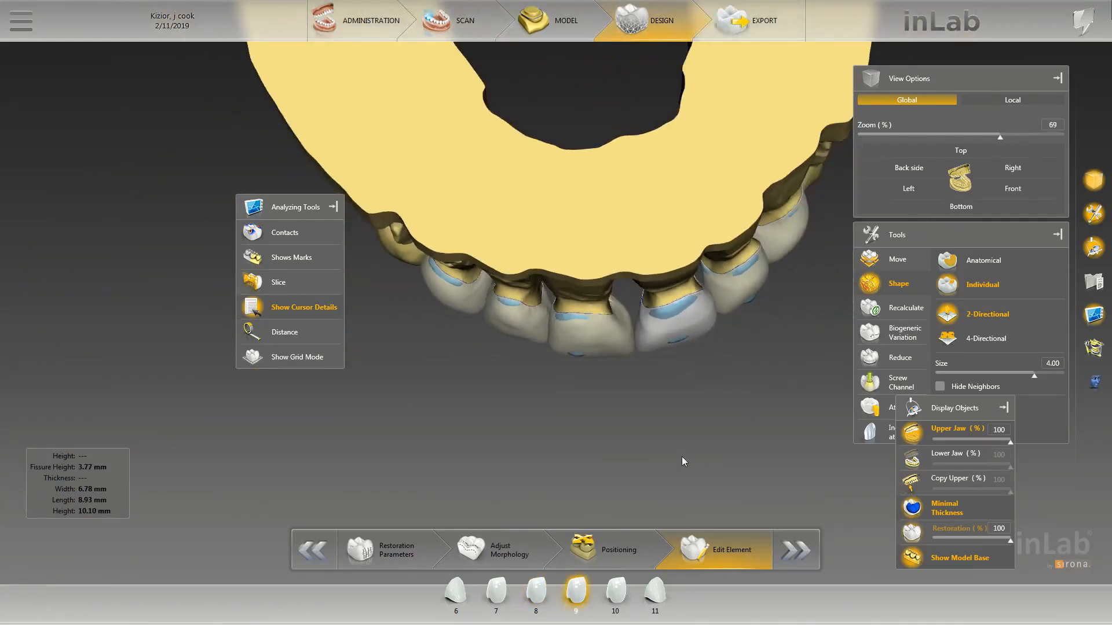
pyautogui.moveTo(665, 427)
pyautogui.mouseDown()
pyautogui.moveTo(665, 404)
pyautogui.moveTo(666, 417)
pyautogui.moveTo(717, 387)
pyautogui.moveTo(663, 423)
pyautogui.mouseUp()
pyautogui.scroll(6, 660, 405)
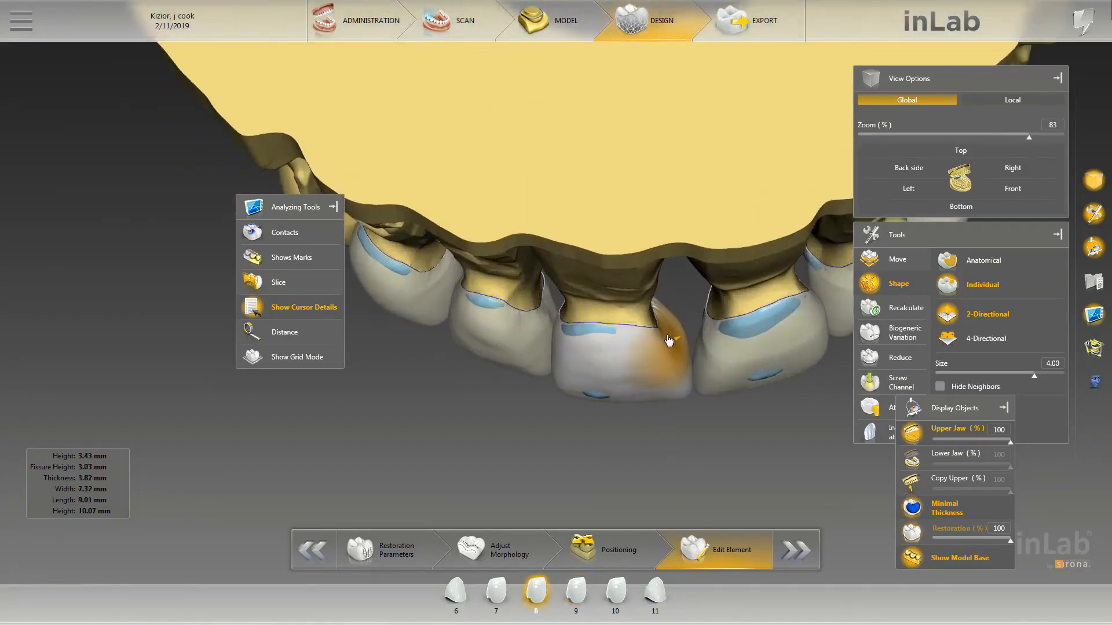
pyautogui.click(663, 373)
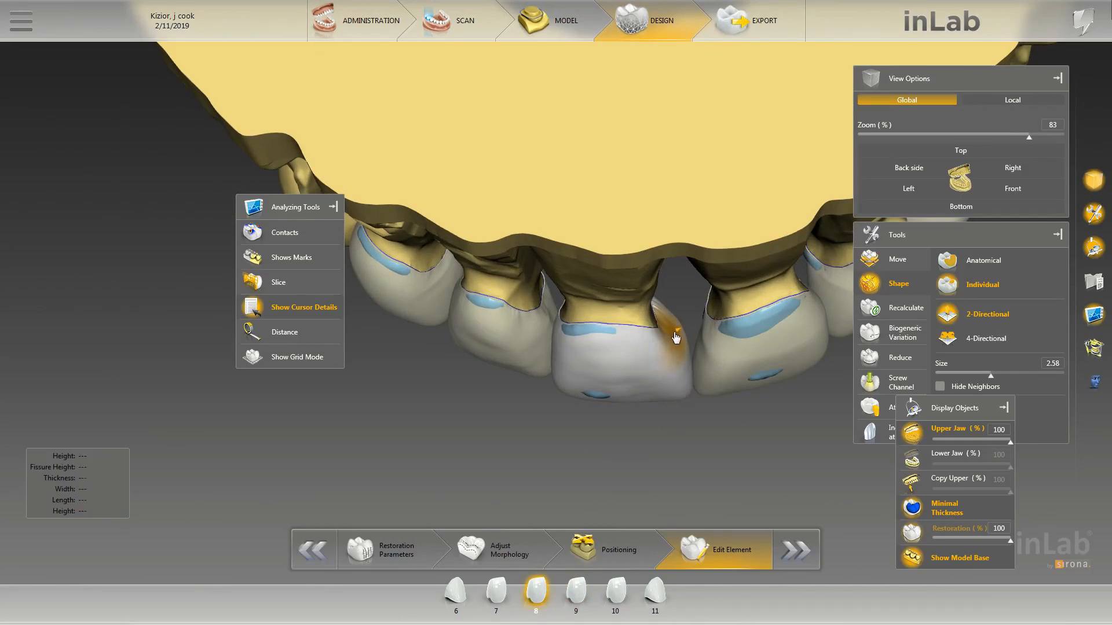
pyautogui.moveTo(669, 417); pyautogui.dragTo(631, 377)
pyautogui.moveTo(631, 464); pyautogui.dragTo(491, 269, button='right')
pyautogui.scroll(1, 640, 311)
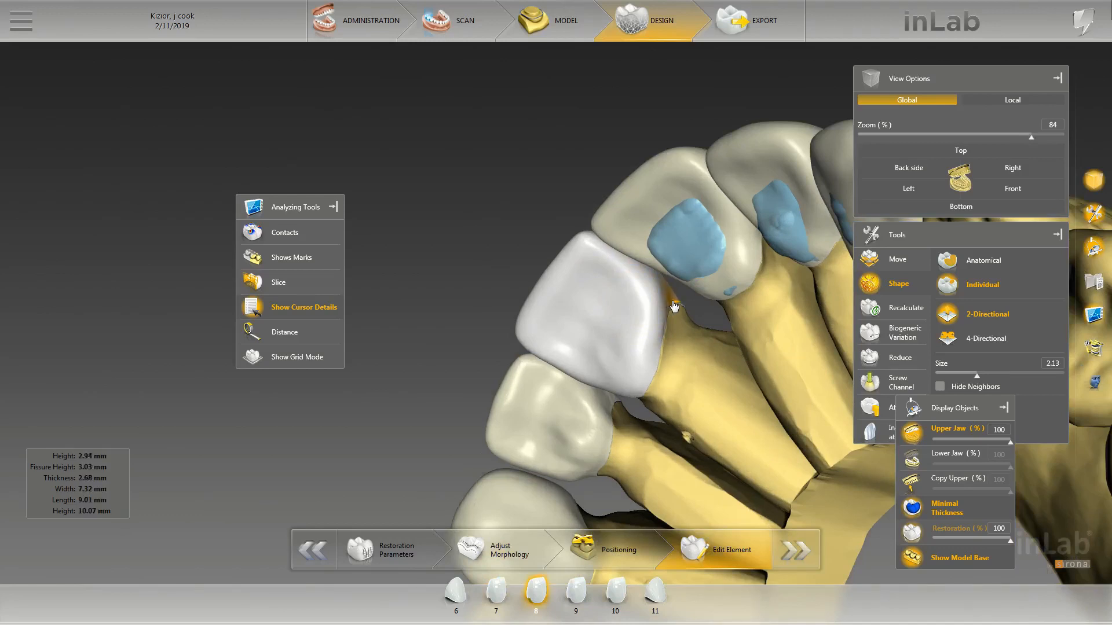
# Refine tooth 8's front surface near the gum margin with individual shaping, raising the size to 2.43 and 2.63.
pyautogui.moveTo(688, 343); pyautogui.dragTo(762, 421)
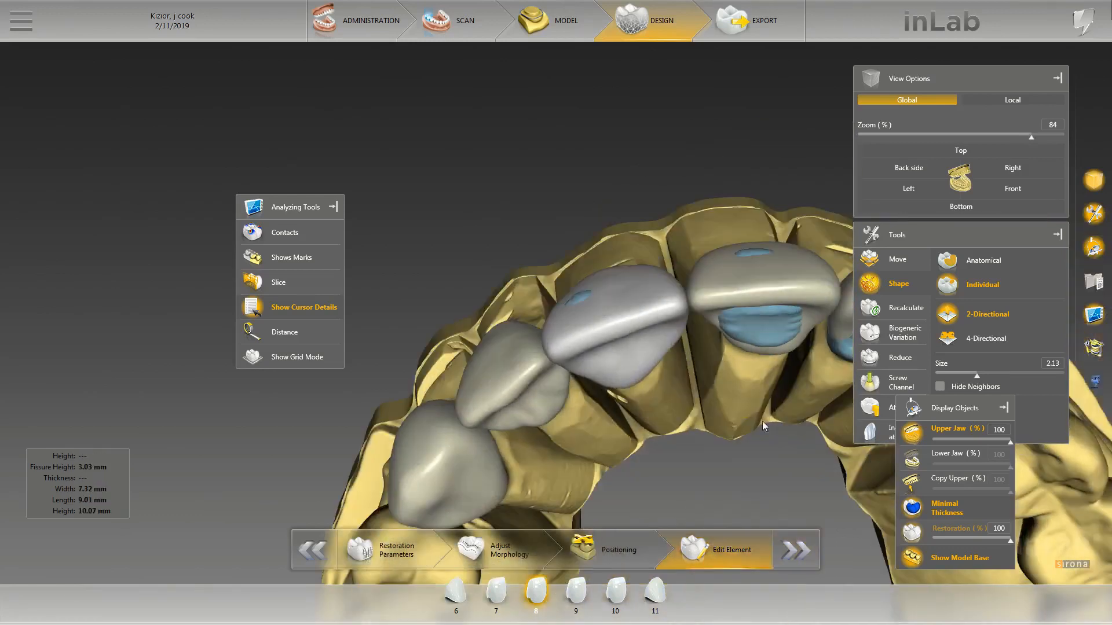
pyautogui.scroll(-1, 631, 231)
pyautogui.moveTo(577, 234)
pyautogui.mouseDown()
pyautogui.moveTo(579, 245)
pyautogui.moveTo(581, 222)
pyautogui.moveTo(596, 232)
pyautogui.moveTo(600, 221)
pyautogui.moveTo(568, 243)
pyautogui.mouseUp()
pyautogui.scroll(1, 547, 316)
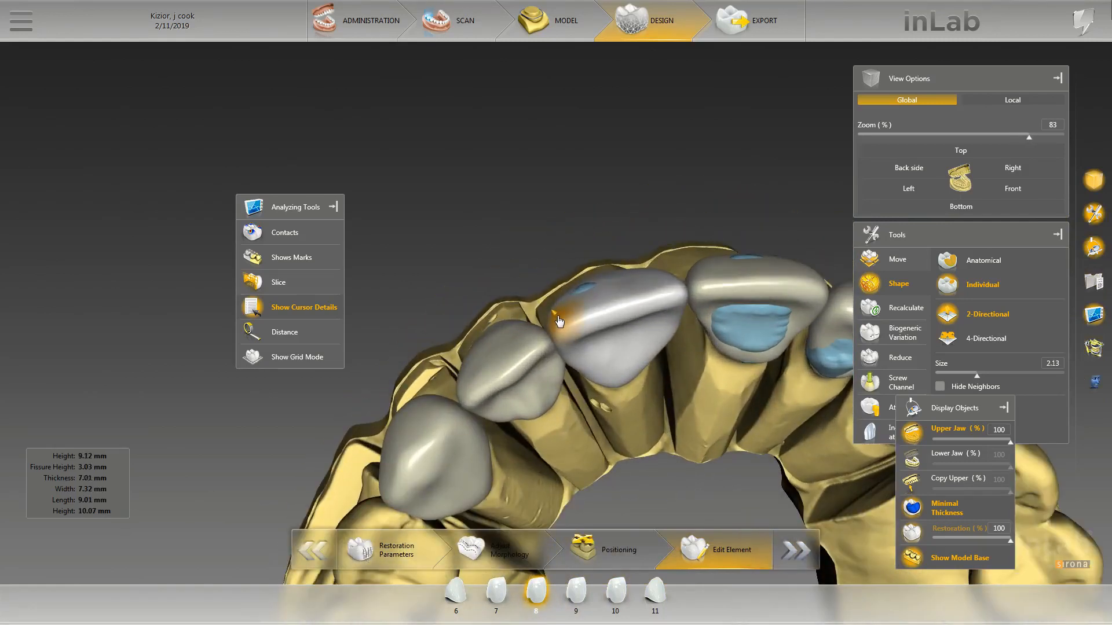
pyautogui.moveTo(544, 275); pyautogui.dragTo(561, 293)
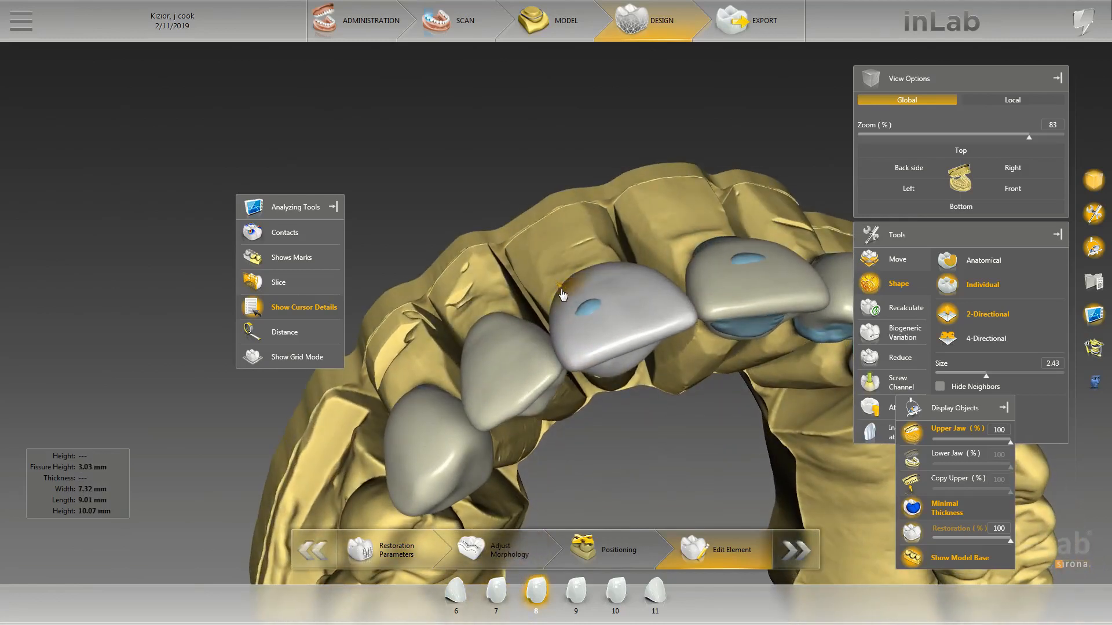
pyautogui.moveTo(572, 245)
pyautogui.mouseDown(button='right')
pyautogui.moveTo(565, 234)
pyautogui.moveTo(575, 264)
pyautogui.mouseUp(button='right')
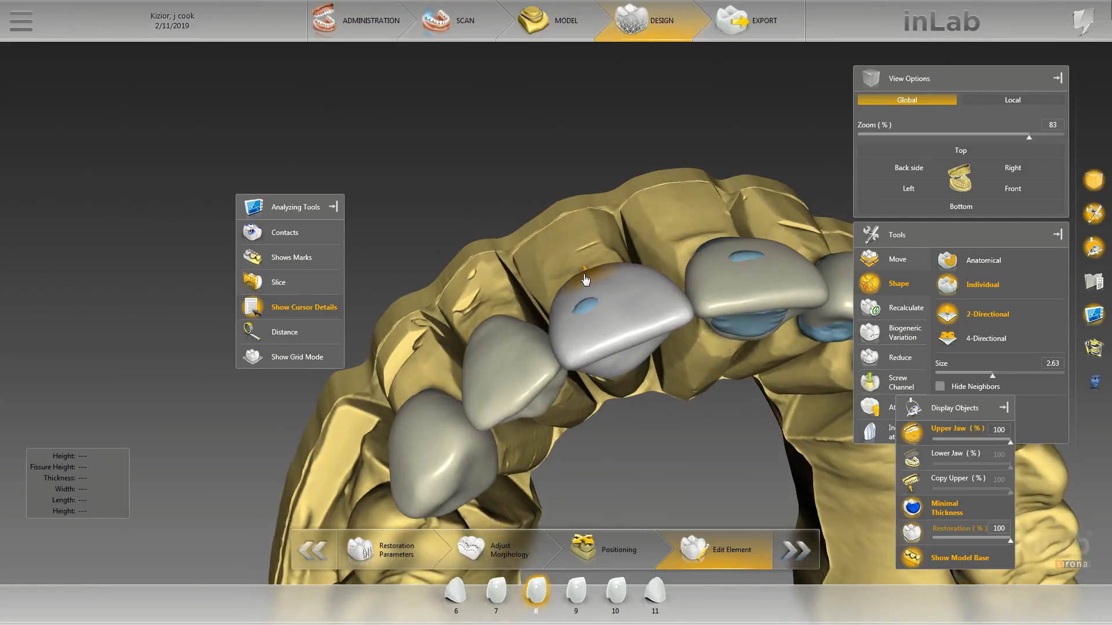
pyautogui.moveTo(574, 258)
pyautogui.mouseDown(button='right')
pyautogui.moveTo(567, 243)
pyautogui.moveTo(588, 273)
pyautogui.mouseUp(button='right')
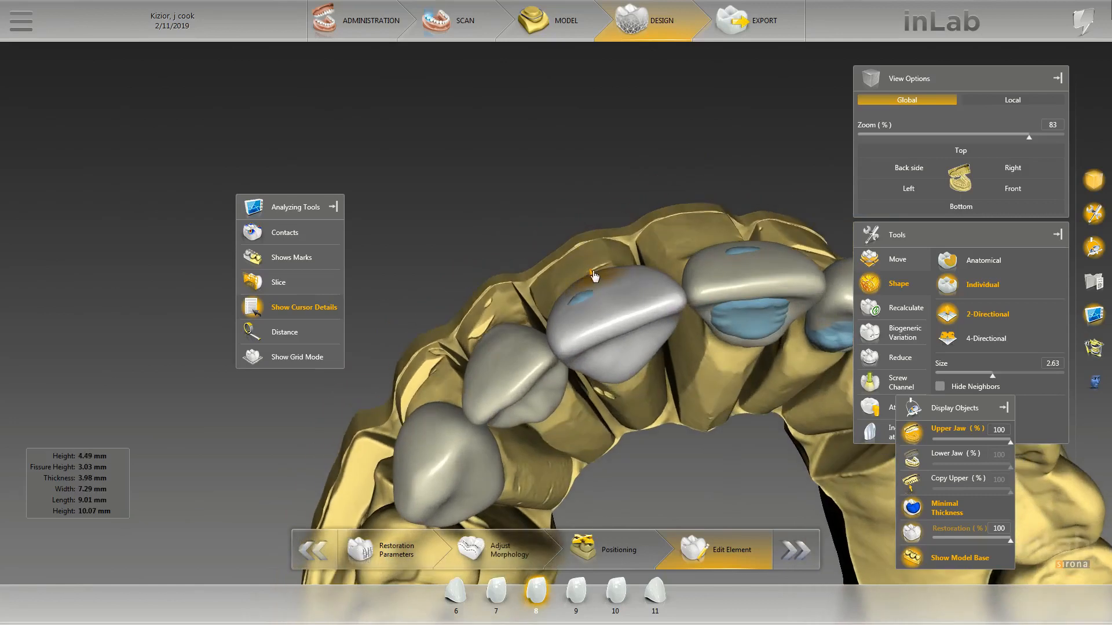
# Set the individual shaping size to 3.40 and hide the minimal thickness areas on the restorations.
pyautogui.scroll(2, 593, 280)
pyautogui.moveTo(589, 285); pyautogui.dragTo(695, 322, button='right')
pyautogui.click(695, 322)
pyautogui.click(924, 518)
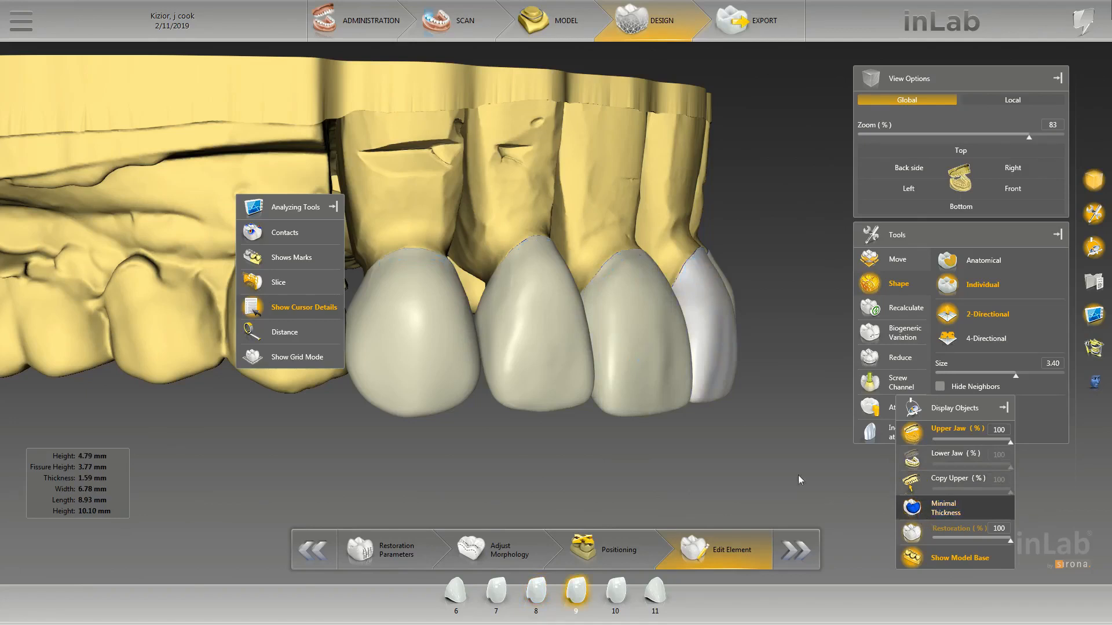
# Give tooth 8 incisal variation 2 at 34% strength, with the minimal thickness areas shown.
pyautogui.moveTo(776, 448); pyautogui.dragTo(672, 327, button='right')
pyautogui.click(673, 328)
pyautogui.rightClick(674, 332)
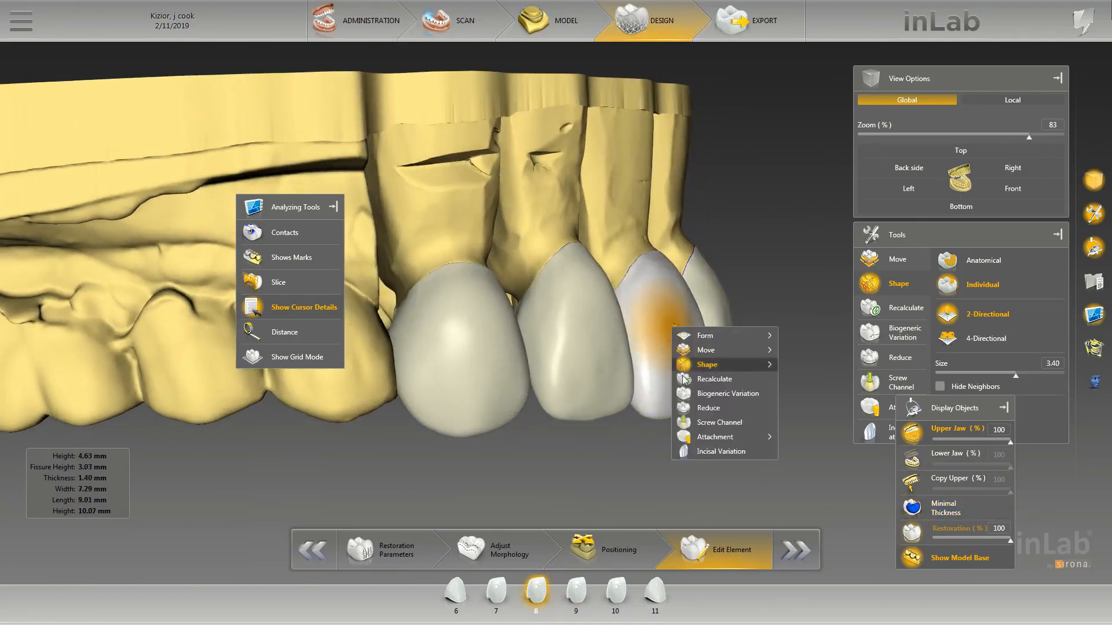
pyautogui.click(703, 451)
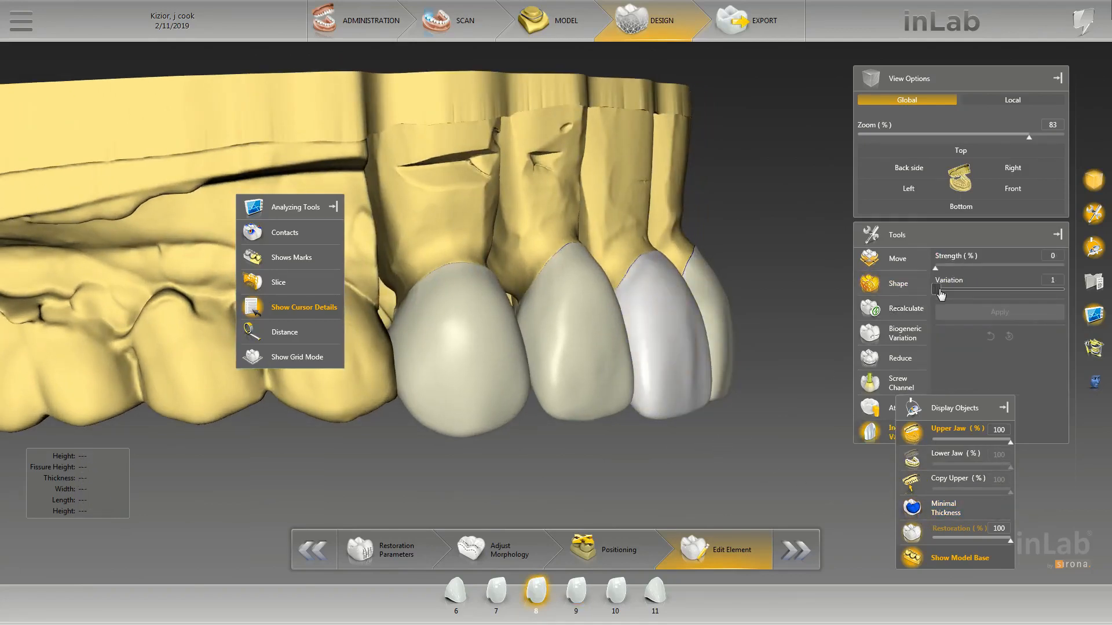
pyautogui.moveTo(938, 291); pyautogui.dragTo(979, 268)
pyautogui.click(918, 505)
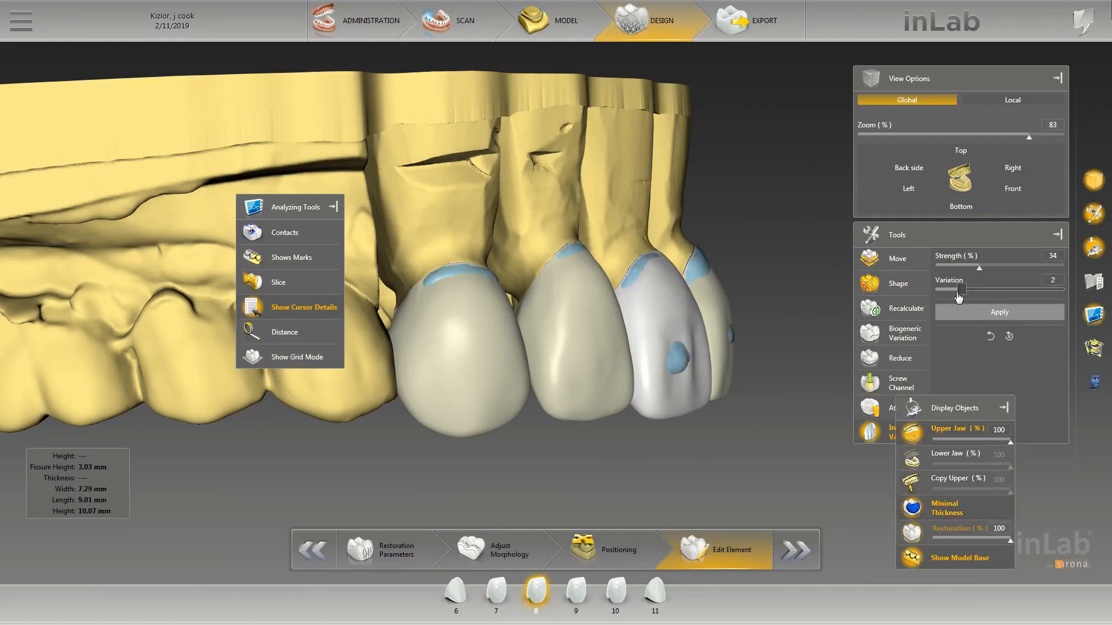
pyautogui.click(1000, 312)
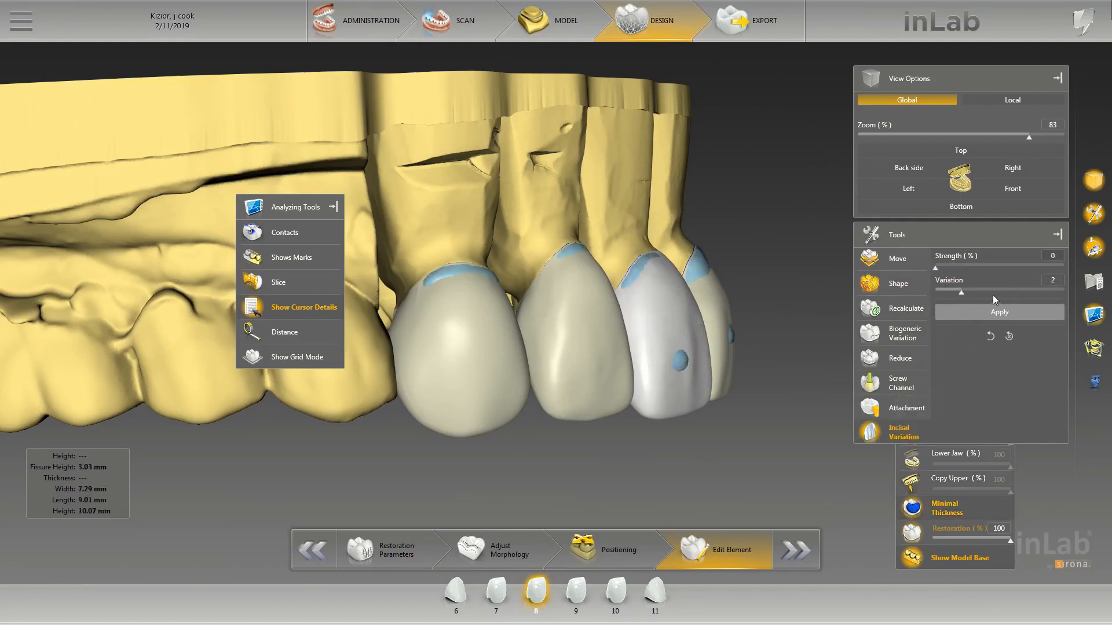
# Try incisal variation 6 at 84% strength on tooth 8, then set variation 5 at 11% strength.
pyautogui.moveTo(962, 294); pyautogui.dragTo(986, 296)
pyautogui.moveTo(936, 266); pyautogui.dragTo(1084, 291)
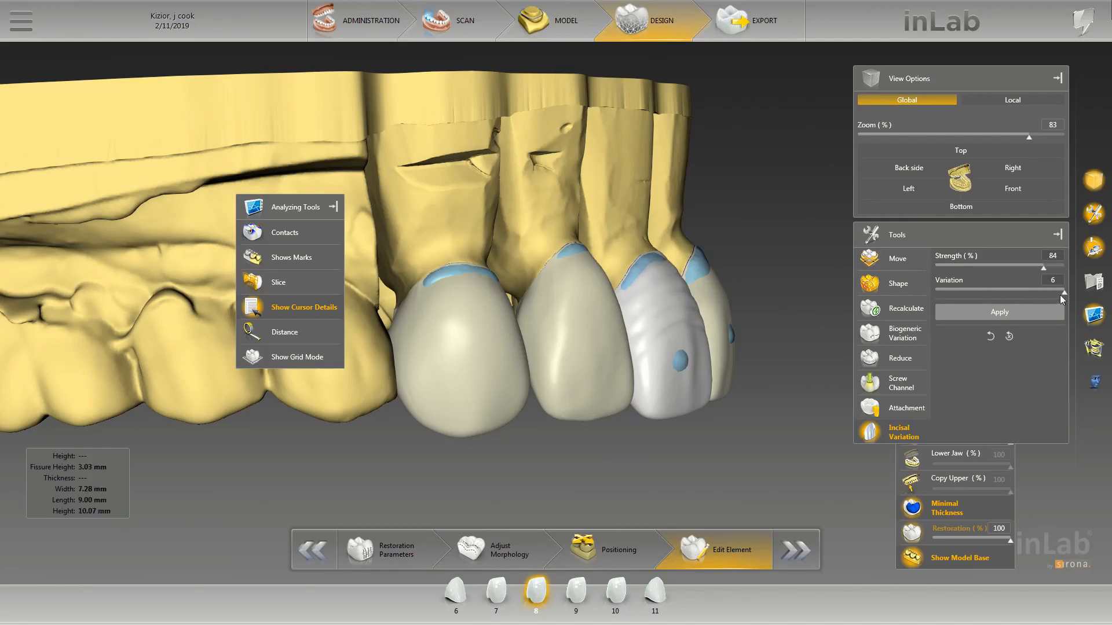
pyautogui.moveTo(1062, 293); pyautogui.dragTo(1016, 284)
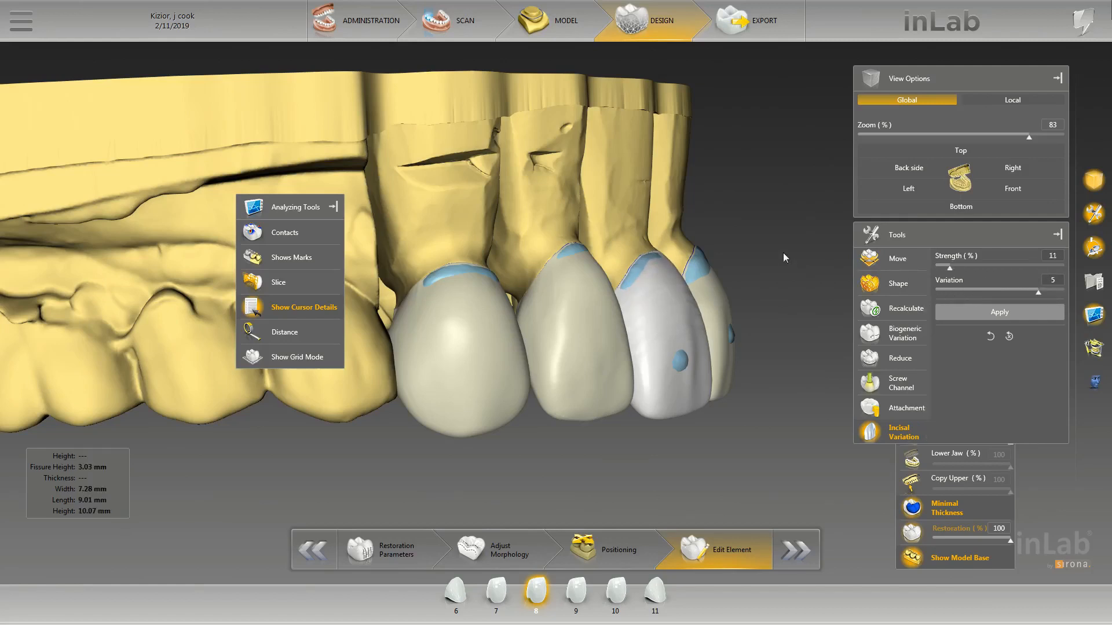
# Reduce the strength of tooth 8's incisal variation to 1% and check its surface from the incisal and front sides.
pyautogui.moveTo(783, 252); pyautogui.dragTo(628, 231)
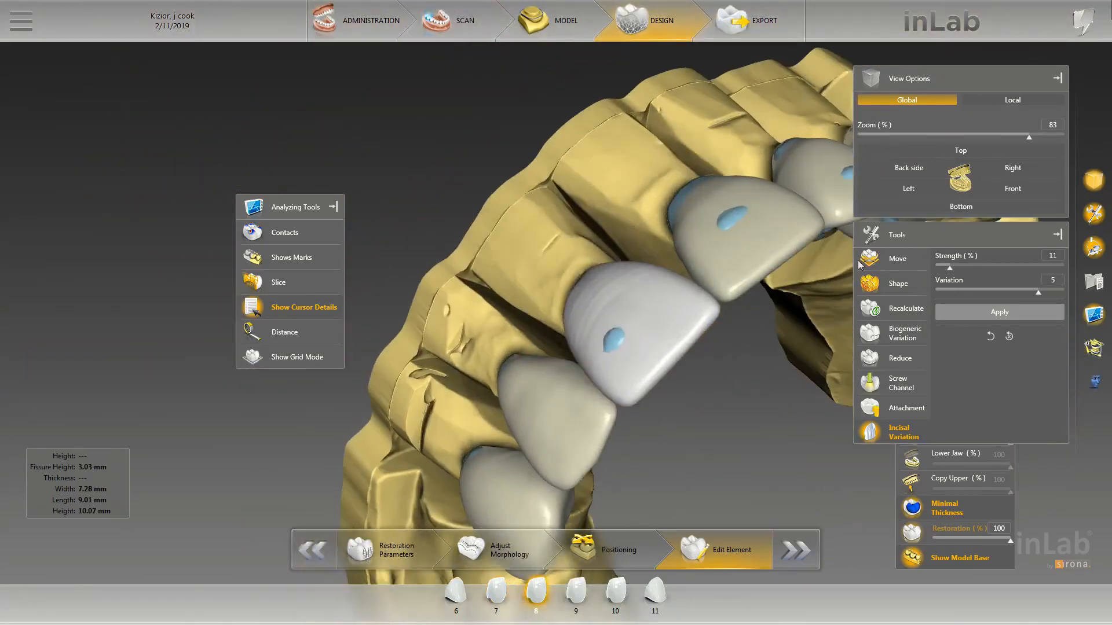
pyautogui.moveTo(944, 266); pyautogui.dragTo(939, 272)
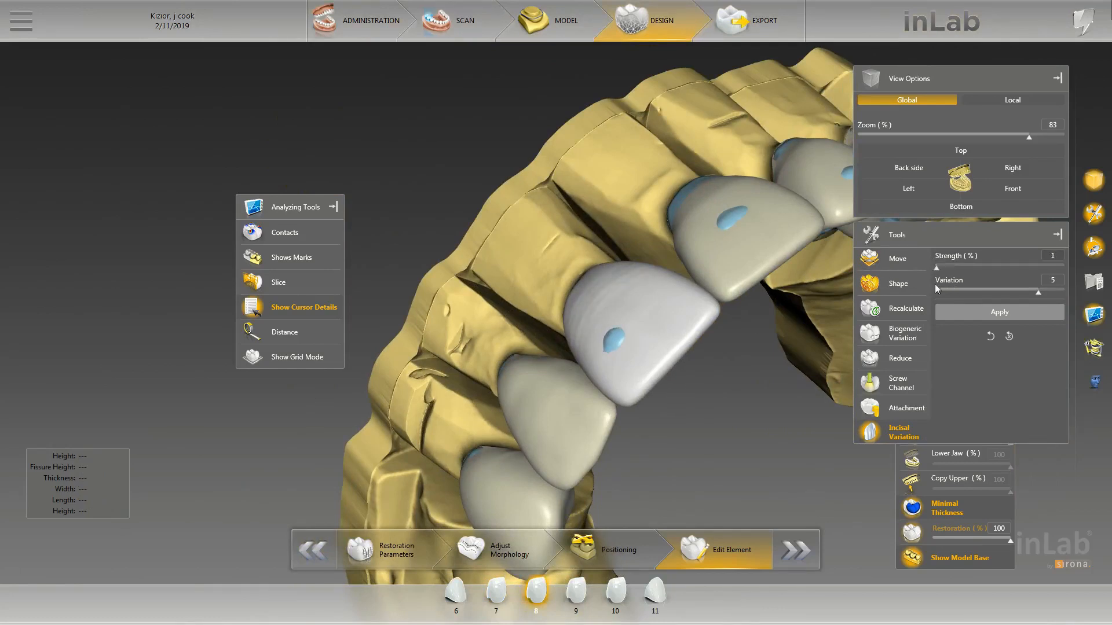
pyautogui.moveTo(532, 230); pyautogui.dragTo(688, 270)
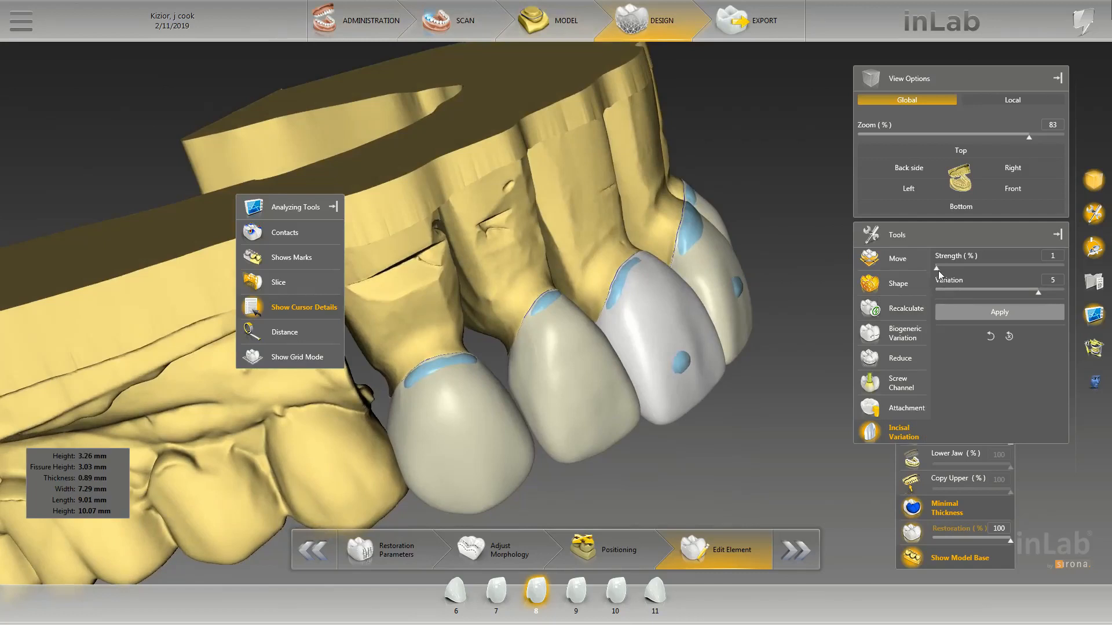
# Raise the strength of tooth 8's incisal variation 5 to 8% and inspect the front teeth.
pyautogui.moveTo(938, 270); pyautogui.dragTo(941, 271)
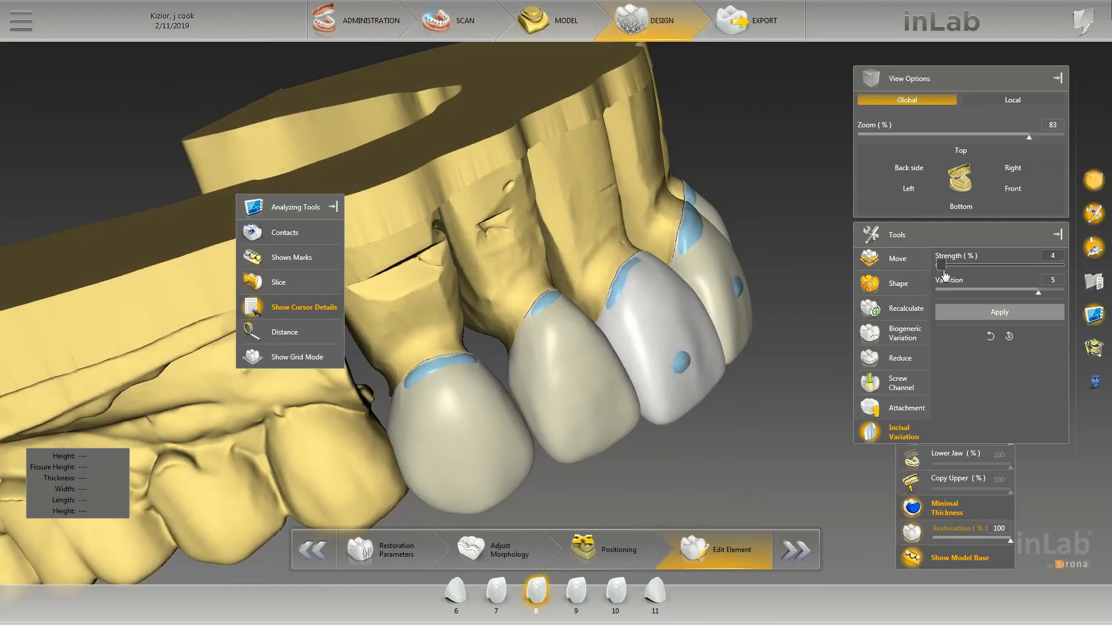
pyautogui.moveTo(787, 343); pyautogui.dragTo(495, 329)
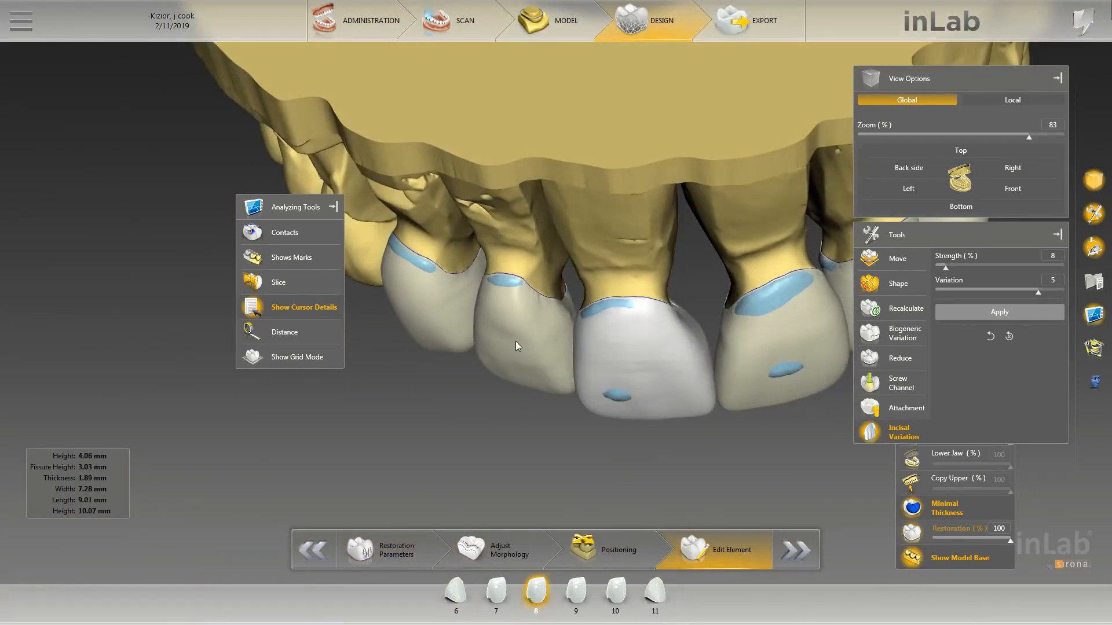
# Try incisal variation 2 at 28% strength on tooth 7, then set variation 1 at 9% strength.
pyautogui.click(517, 346)
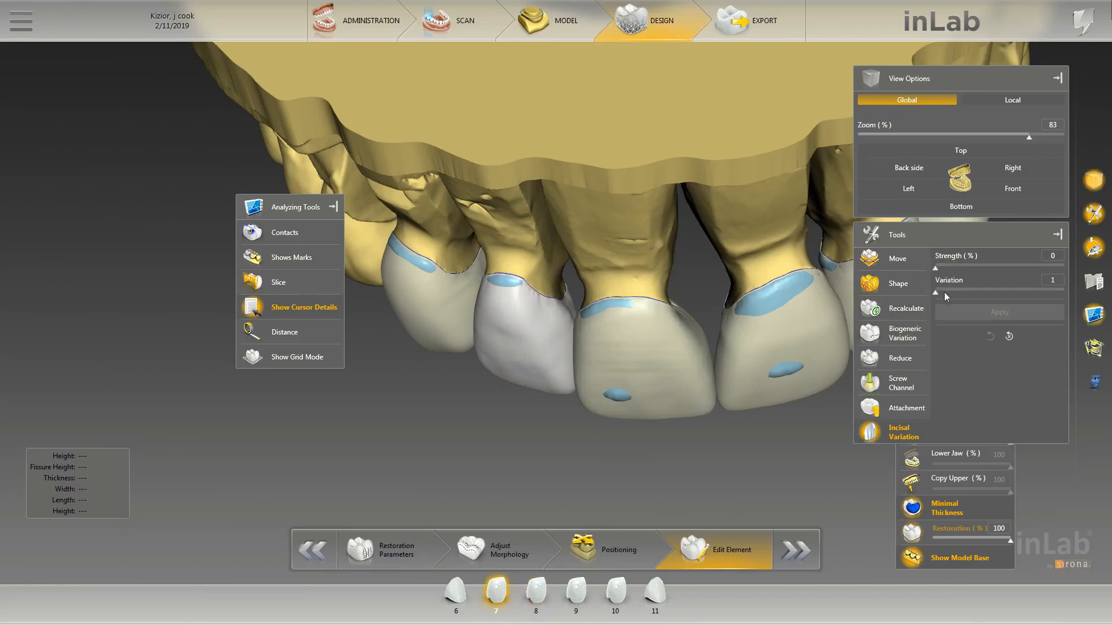
pyautogui.moveTo(944, 293); pyautogui.dragTo(1013, 300)
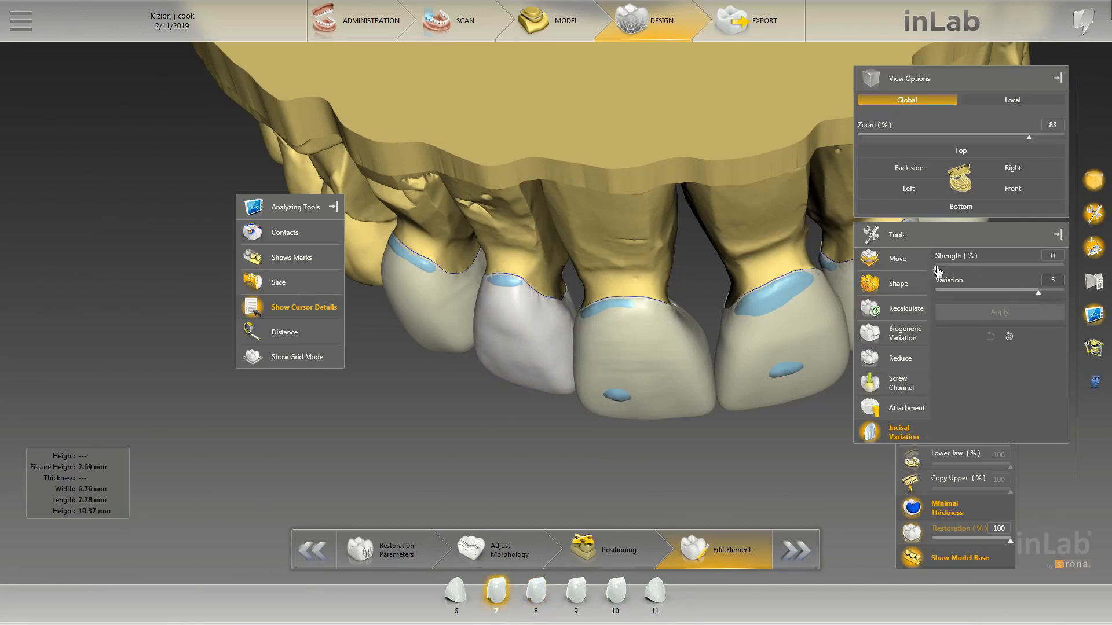
pyautogui.moveTo(936, 267); pyautogui.dragTo(943, 271)
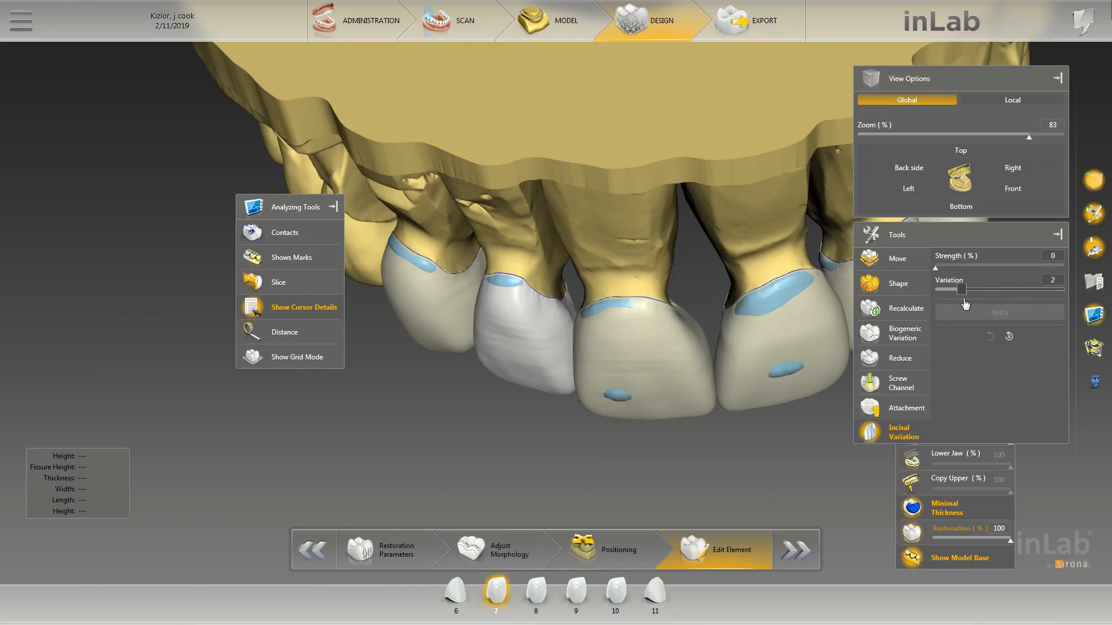
pyautogui.moveTo(936, 266); pyautogui.dragTo(983, 284)
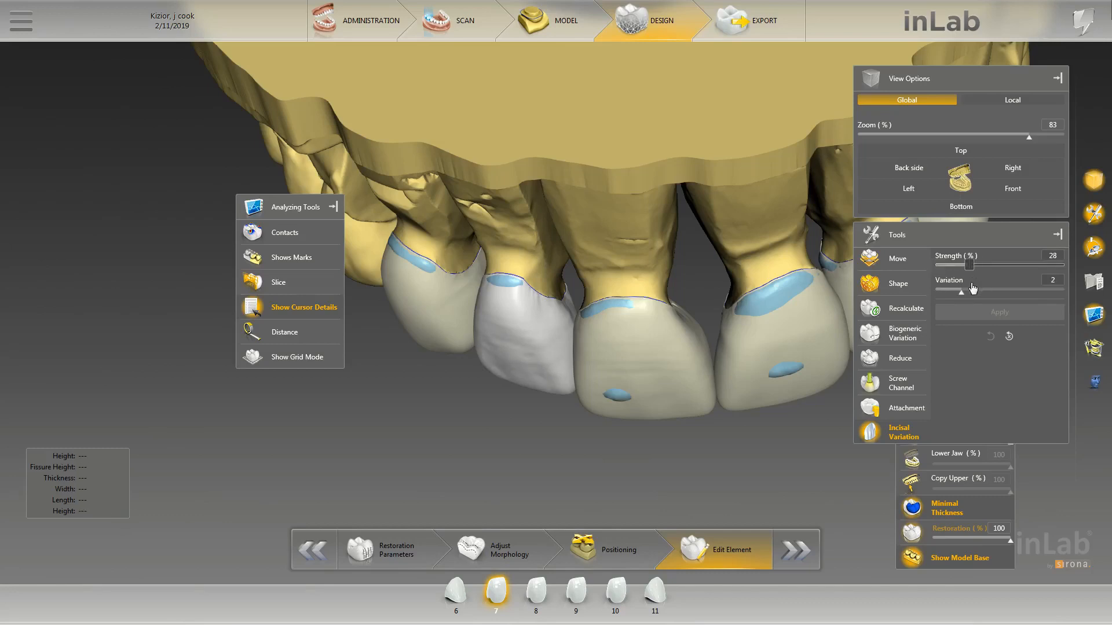
pyautogui.scroll(-3, 640, 371)
pyautogui.moveTo(597, 393); pyautogui.dragTo(724, 305)
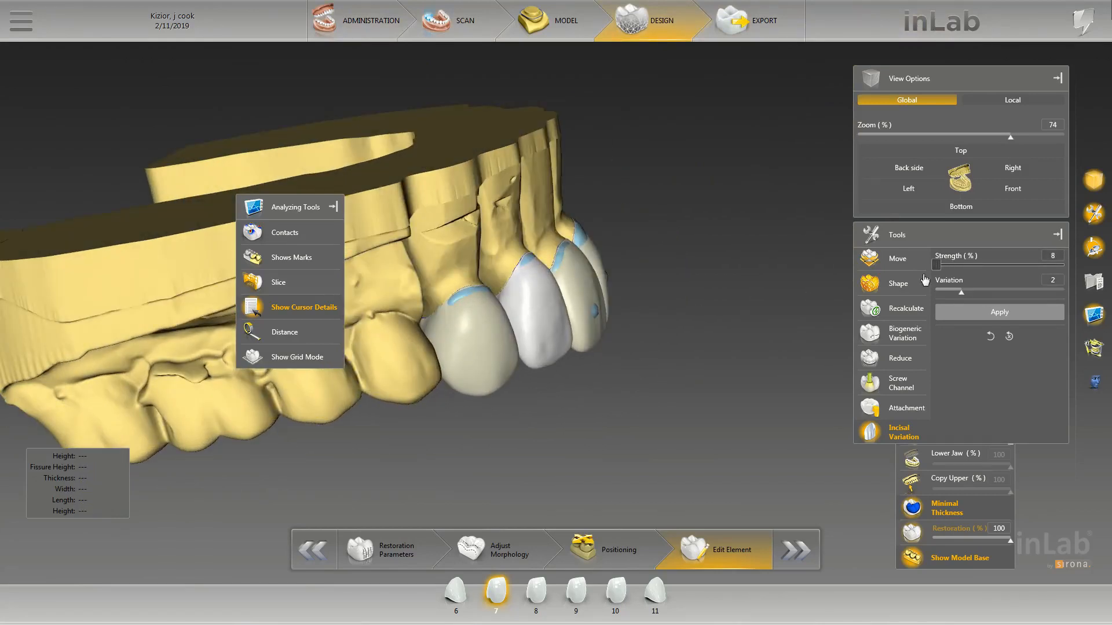
pyautogui.moveTo(925, 280); pyautogui.dragTo(920, 282)
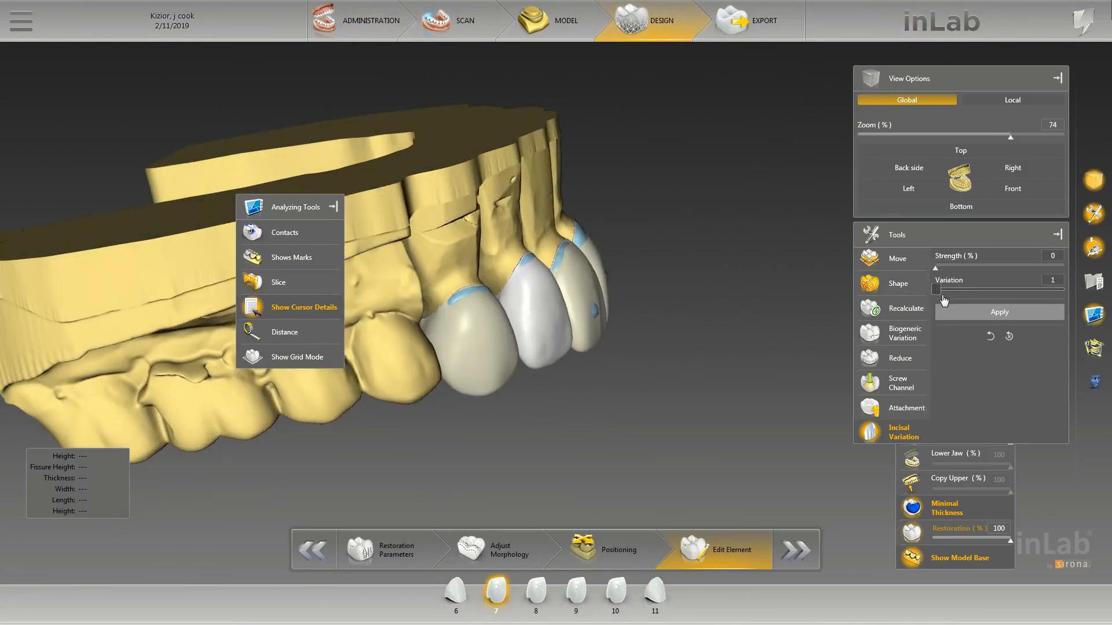
pyautogui.moveTo(936, 266); pyautogui.dragTo(960, 268)
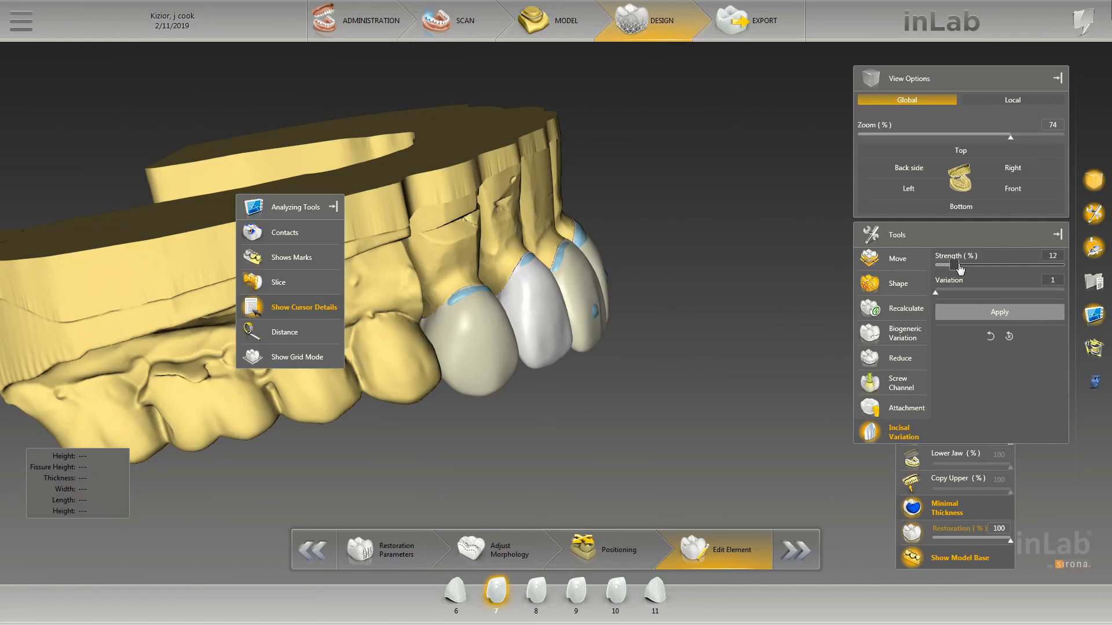
pyautogui.moveTo(694, 346); pyautogui.dragTo(562, 352, button='right')
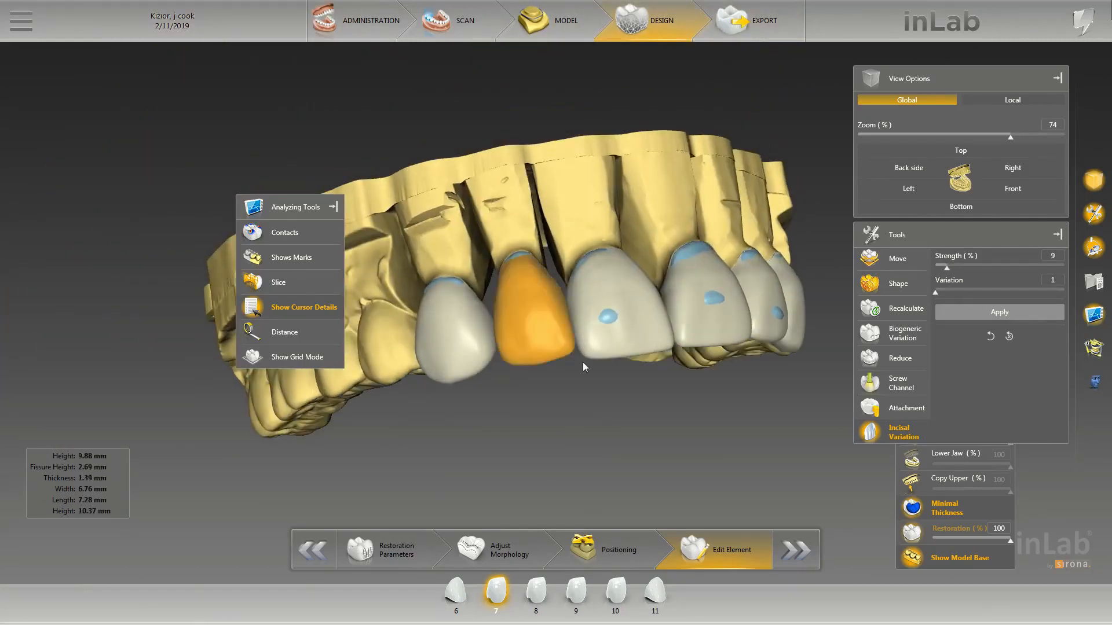
pyautogui.scroll(-3, 591, 369)
pyautogui.scroll(5, 593, 368)
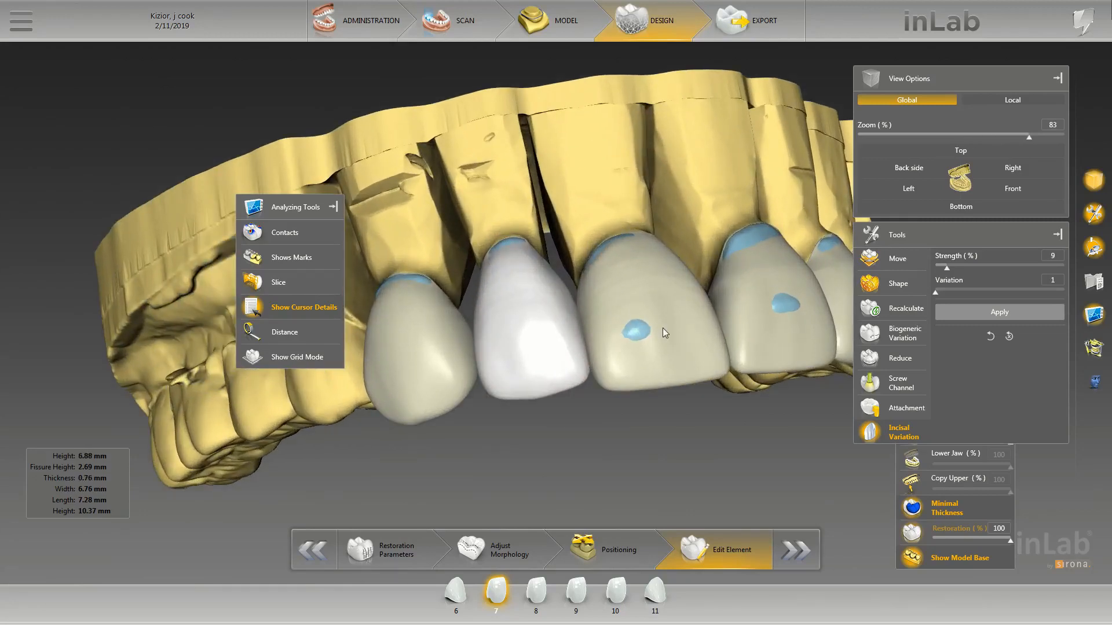
# Set the biogeneric variation of tooth 6 to 0.26 while viewing the arch from the front.
pyautogui.click(436, 337)
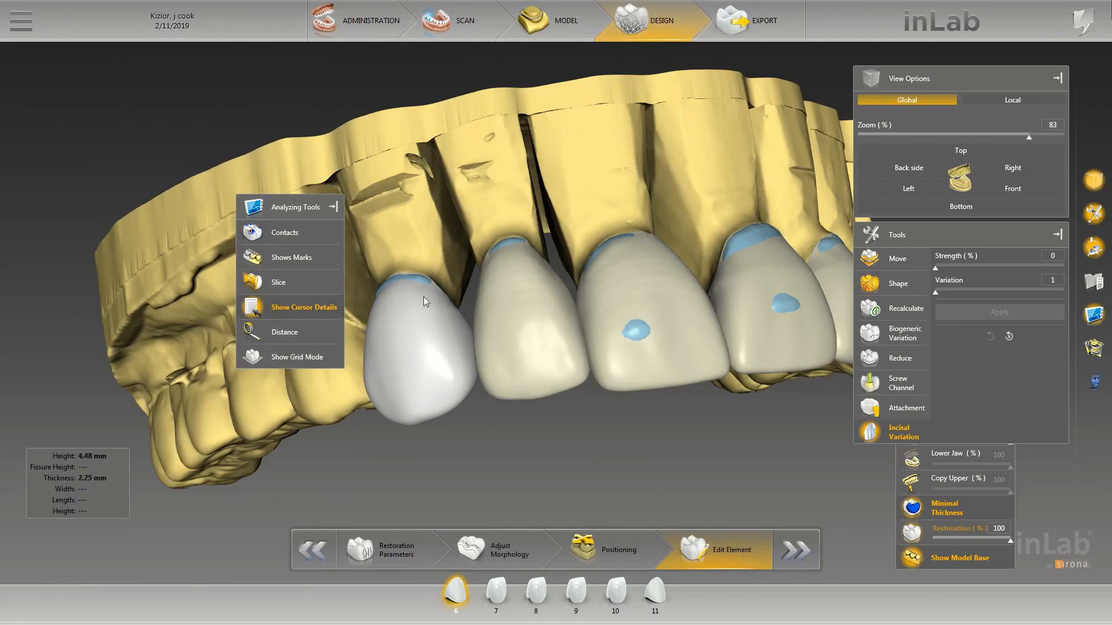
pyautogui.click(900, 340)
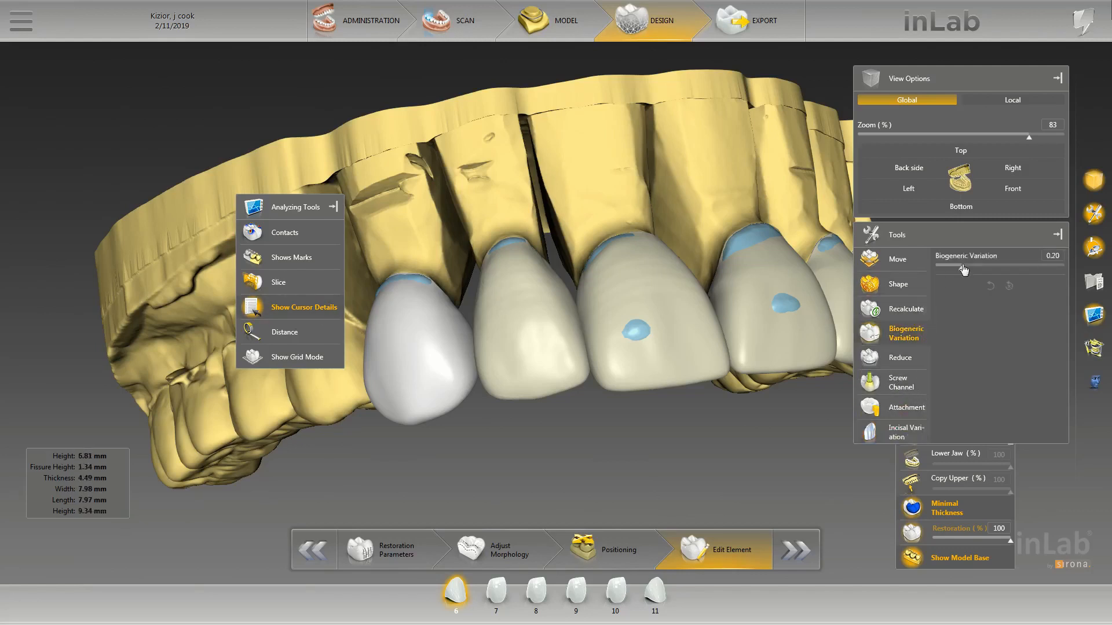
pyautogui.scroll(-3, 832, 252)
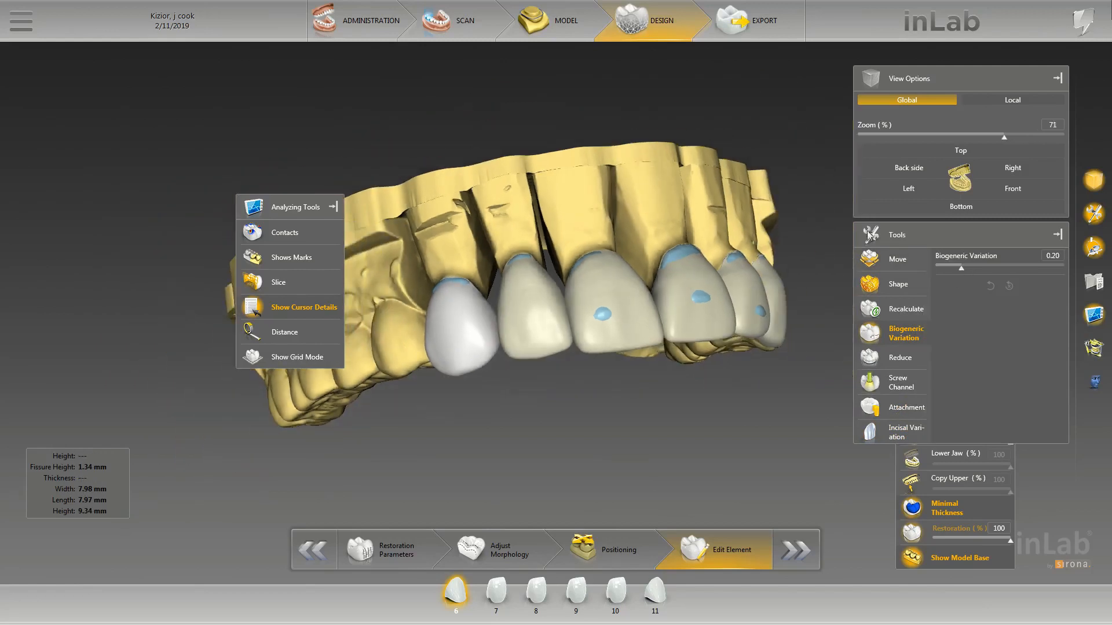
pyautogui.click(1017, 171)
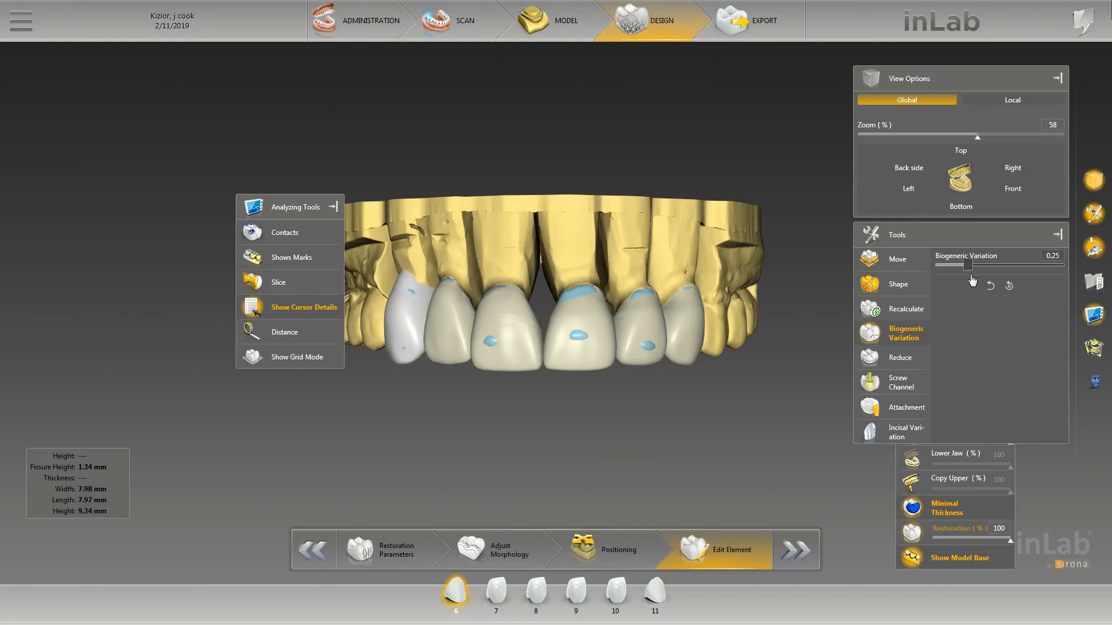
pyautogui.moveTo(972, 281); pyautogui.dragTo(973, 281)
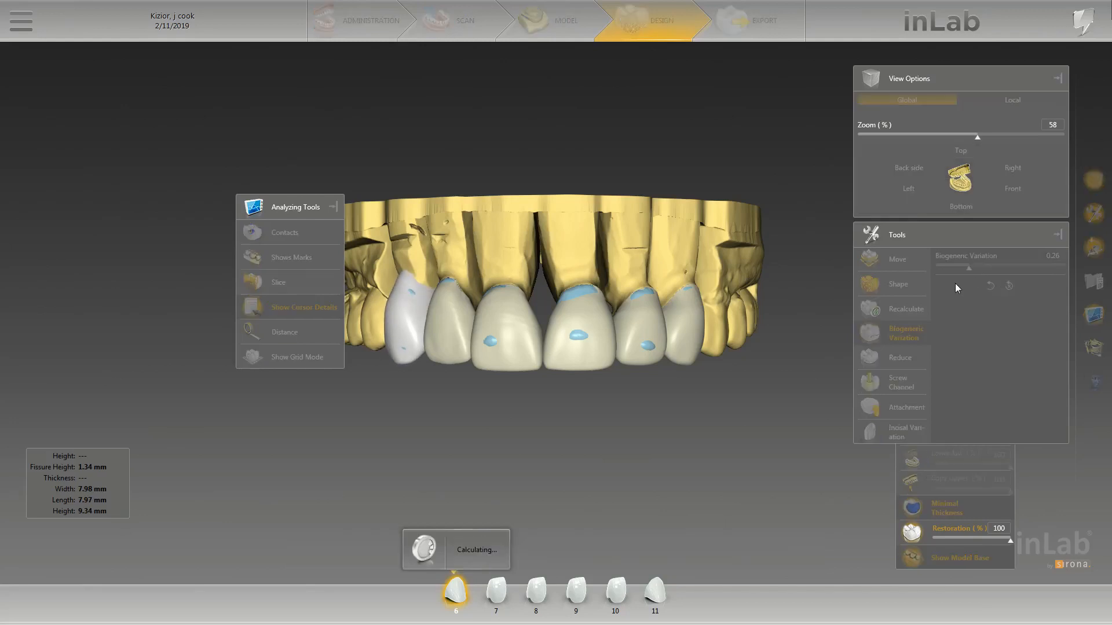
# Reshape the facial surface of tooth 6 with individual 2-directional shaping at size 3.20.
pyautogui.rightClick(397, 304)
pyautogui.click(460, 337)
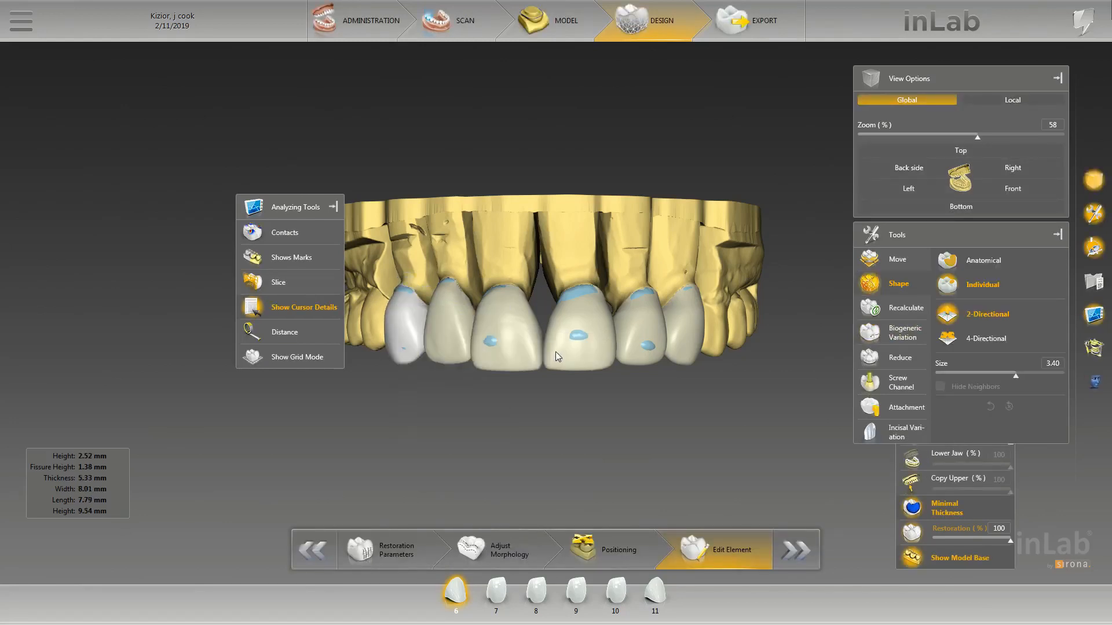
pyautogui.click(408, 330)
pyautogui.scroll(-1, 405, 313)
pyautogui.moveTo(407, 305); pyautogui.dragTo(447, 256, button='middle')
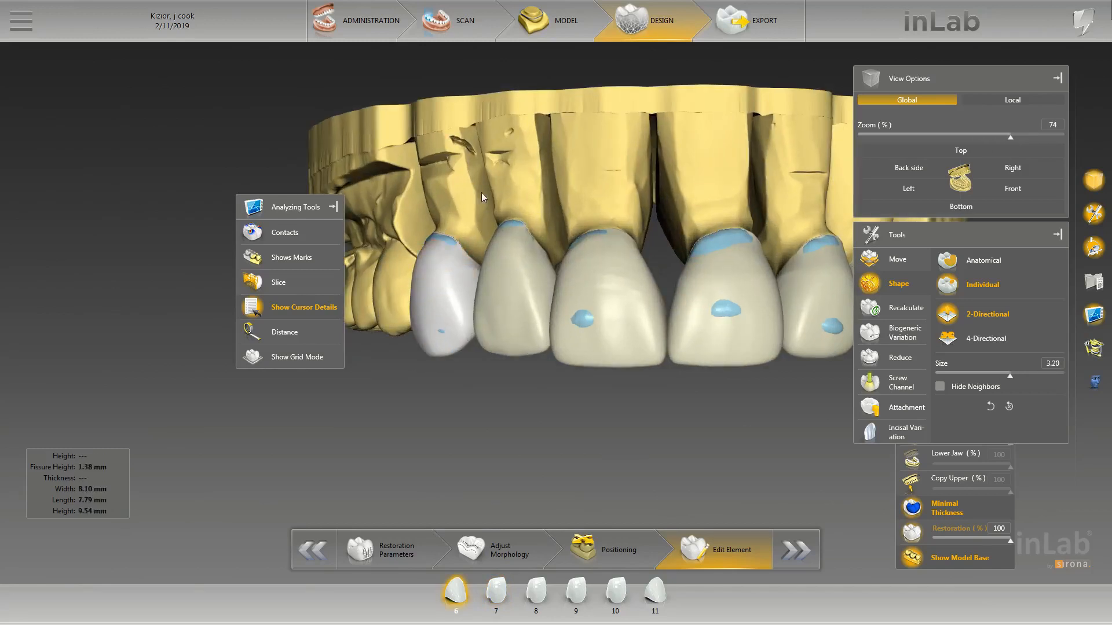
# Refine tooth 6's incisal edge and its side facing tooth 7 with individual shaping at size 2.85.
pyautogui.moveTo(481, 192); pyautogui.dragTo(497, 255, button='middle')
pyautogui.click(521, 341)
pyautogui.click(464, 313)
pyautogui.scroll(2, 458, 336)
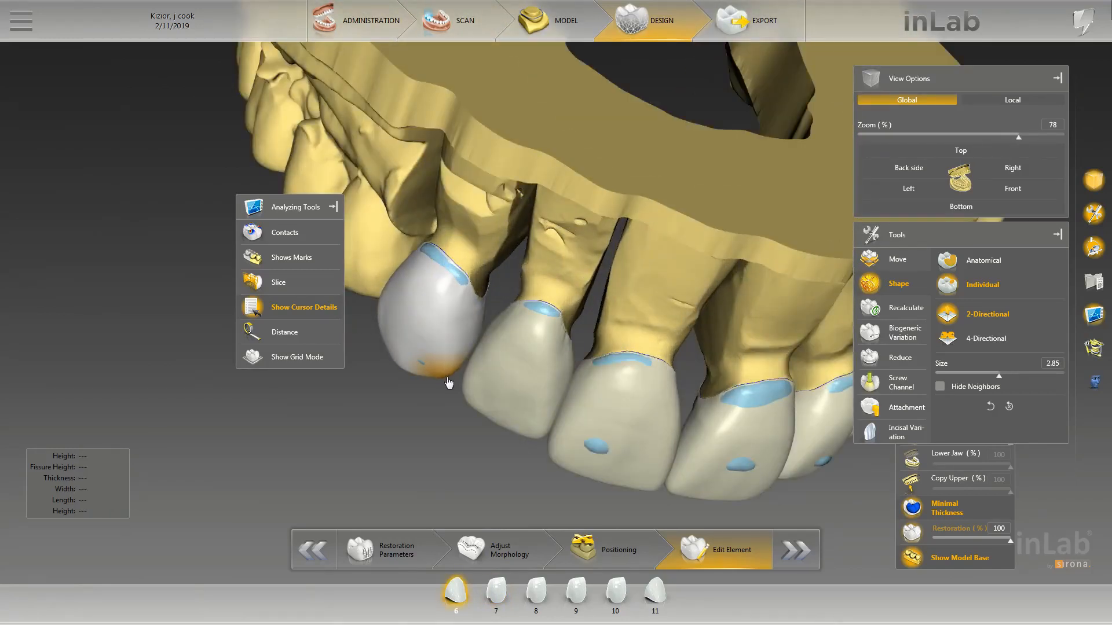
pyautogui.moveTo(449, 382); pyautogui.dragTo(497, 279, button='middle')
pyautogui.click(497, 279)
pyautogui.click(489, 274)
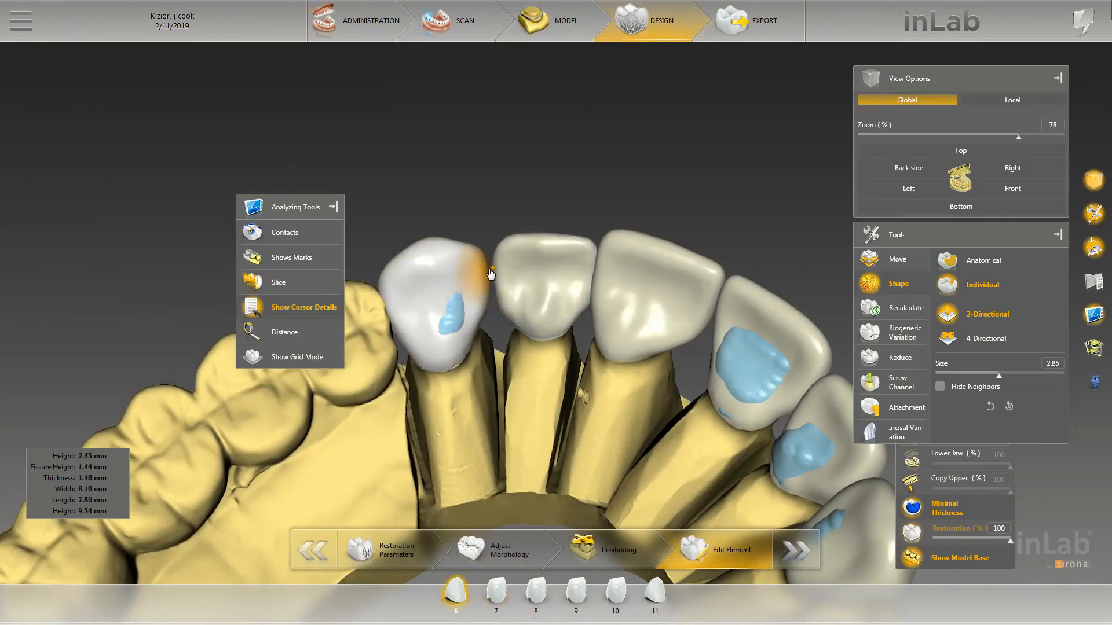
# Shape the lingual surface of tooth 7 near tooth 6 at size 2.33.
pyautogui.scroll(2, 488, 311)
pyautogui.moveTo(491, 337); pyautogui.dragTo(505, 307, button='middle')
pyautogui.click(502, 310)
pyautogui.scroll(-4, 507, 305)
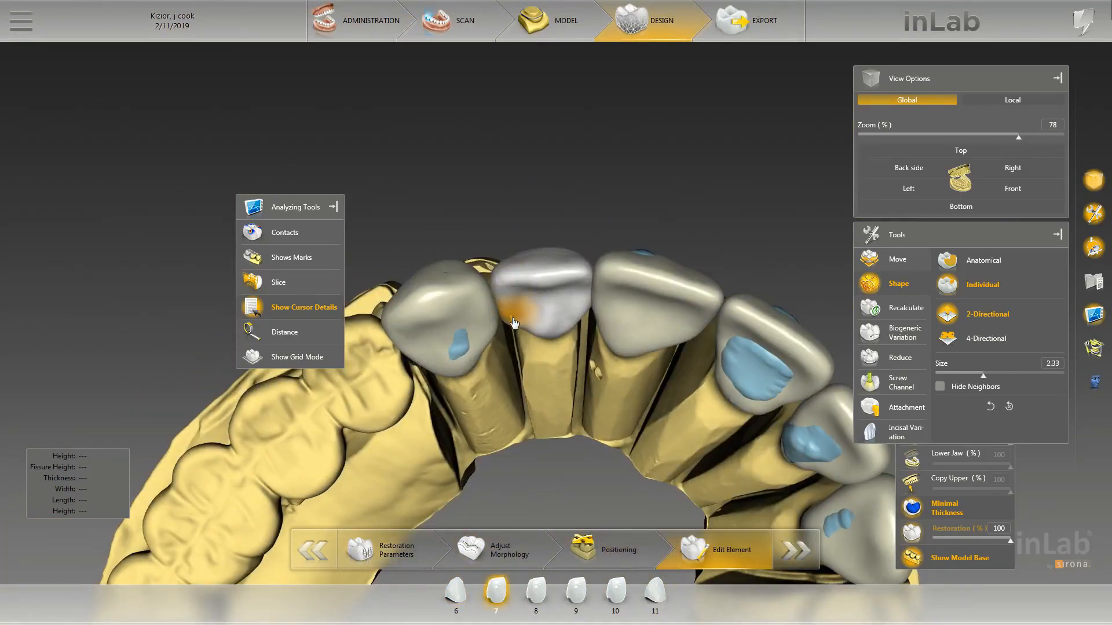
# Shape the lingual area of tooth 8 next to tooth 7 at size 2.70.
pyautogui.moveTo(533, 343); pyautogui.dragTo(551, 233, button='middle')
pyautogui.scroll(2, 551, 233)
pyautogui.click(562, 287)
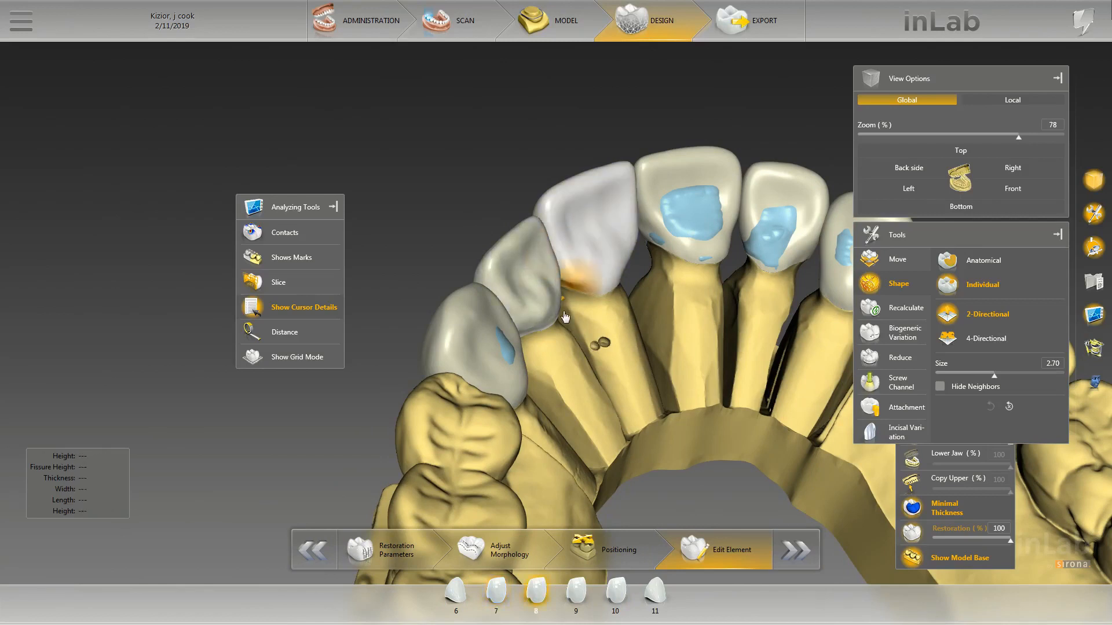
pyautogui.moveTo(572, 297); pyautogui.dragTo(591, 377, button='middle')
# Shape tooth 7's incisal corner beside tooth 8 at size 1.83 and its lingual side at size 2.85.
pyautogui.click(534, 271)
pyautogui.scroll(-2, 535, 270)
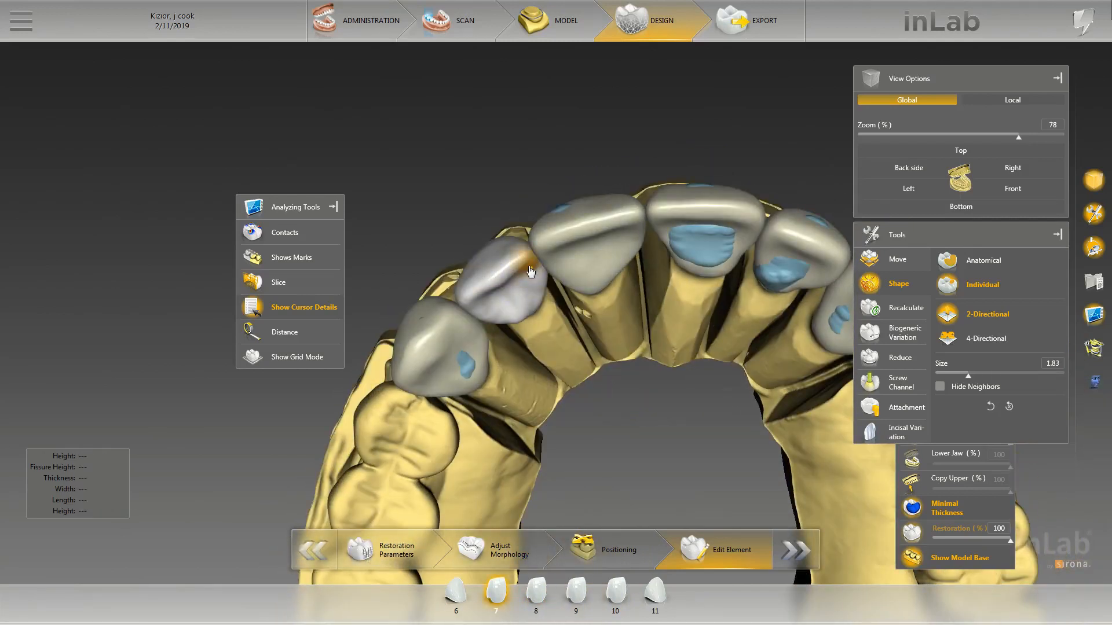
pyautogui.moveTo(538, 278)
pyautogui.mouseDown(button='middle')
pyautogui.moveTo(560, 335)
pyautogui.moveTo(523, 290)
pyautogui.moveTo(458, 256)
pyautogui.moveTo(506, 308)
pyautogui.moveTo(476, 333)
pyautogui.mouseUp(button='middle')
pyautogui.scroll(2, 476, 333)
pyautogui.scroll(1, 476, 333)
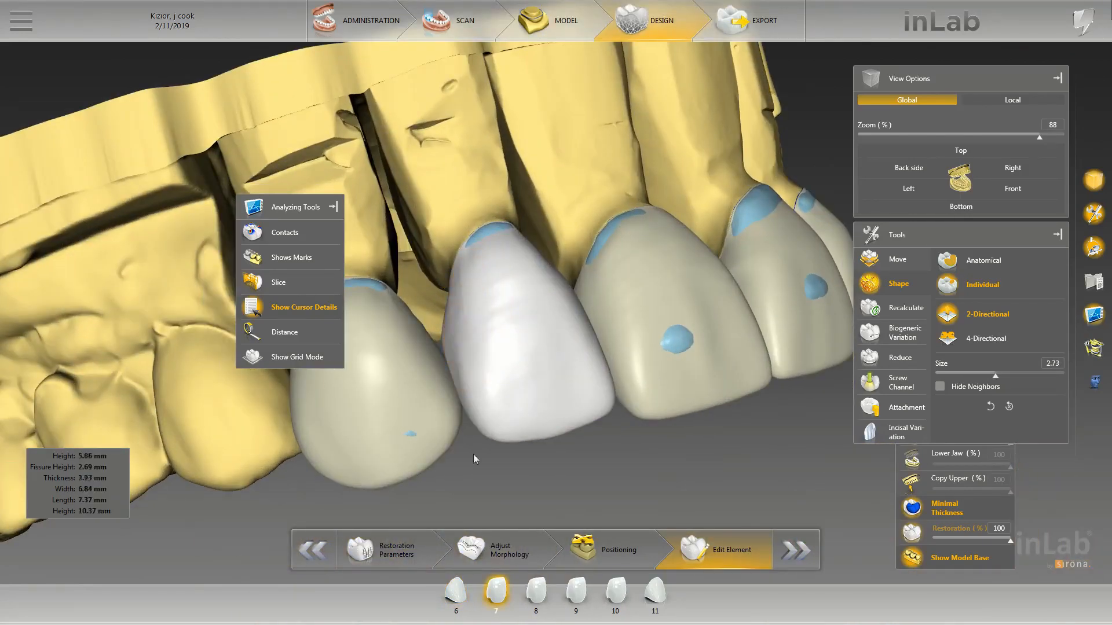
pyautogui.moveTo(473, 455)
pyautogui.mouseDown(button='middle')
pyautogui.moveTo(484, 261)
pyautogui.moveTo(613, 255)
pyautogui.moveTo(449, 348)
pyautogui.moveTo(548, 395)
pyautogui.mouseUp(button='middle')
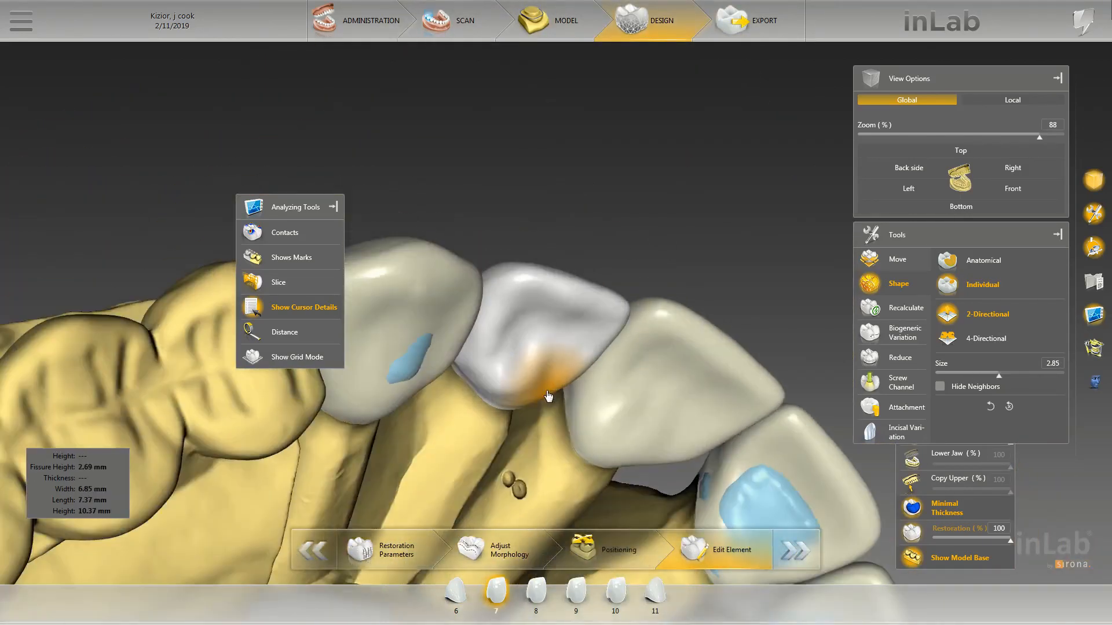
# Smooth tooth 7's side facing tooth 6 with the Form tool at 3.18 mm size and 20% strength.
pyautogui.moveTo(611, 241); pyautogui.dragTo(584, 365, button='middle')
pyautogui.rightClick(496, 281)
pyautogui.moveTo(505, 329)
pyautogui.click(603, 344)
pyautogui.moveTo(453, 325); pyautogui.dragTo(459, 301, button='middle')
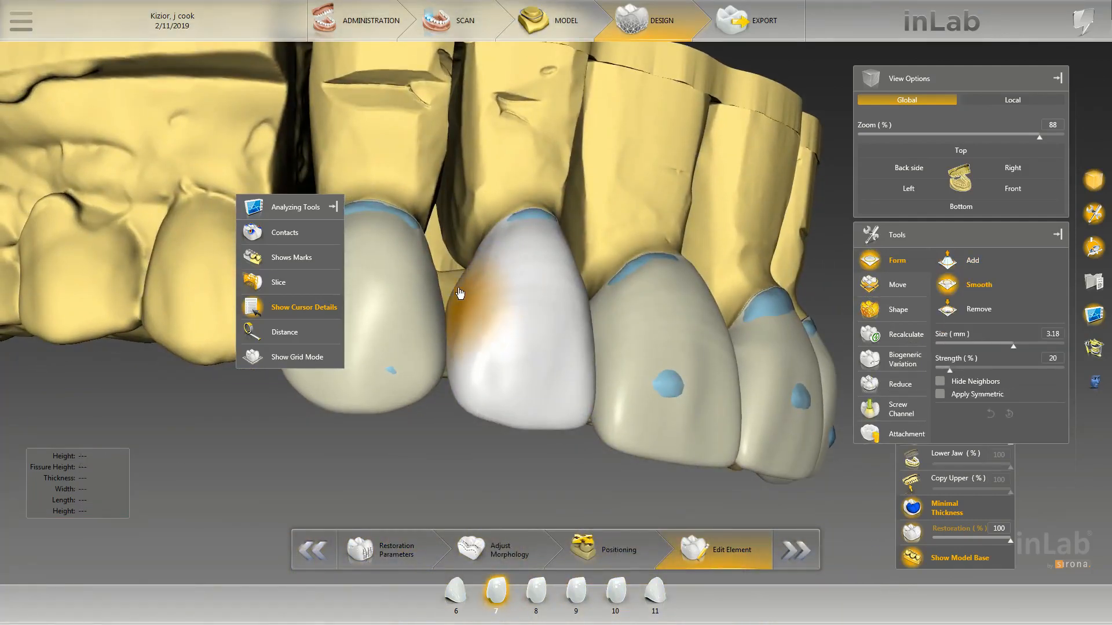
pyautogui.moveTo(590, 289); pyautogui.dragTo(494, 291, button='middle')
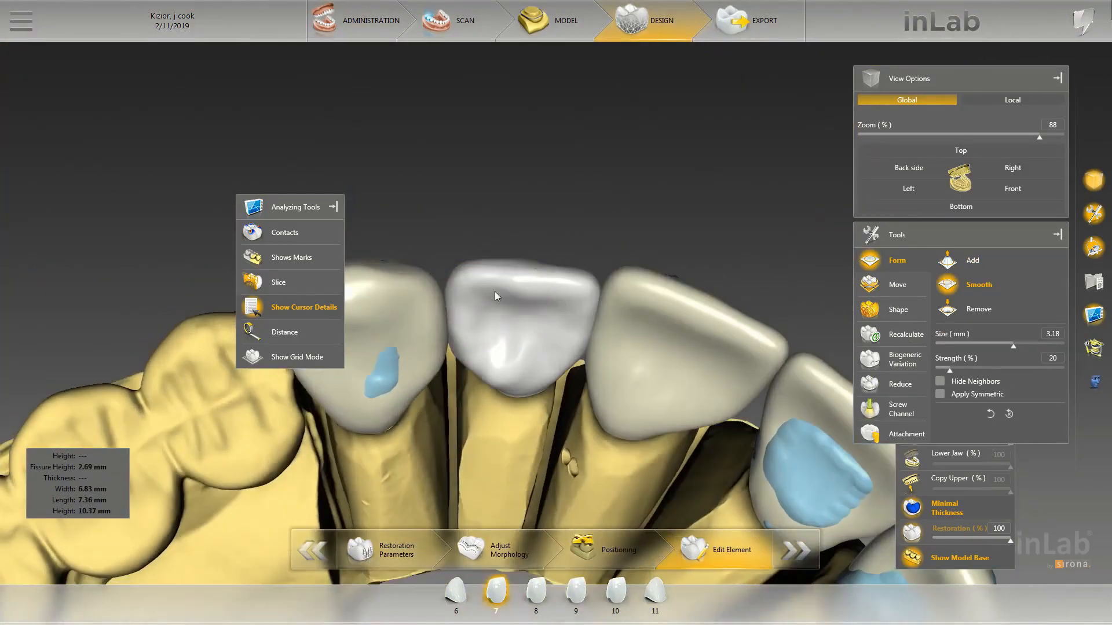
# Return to individual shaping and adjust the lingual base of tooth 7 at size 2.43.
pyautogui.rightClick(467, 362)
pyautogui.click(505, 399)
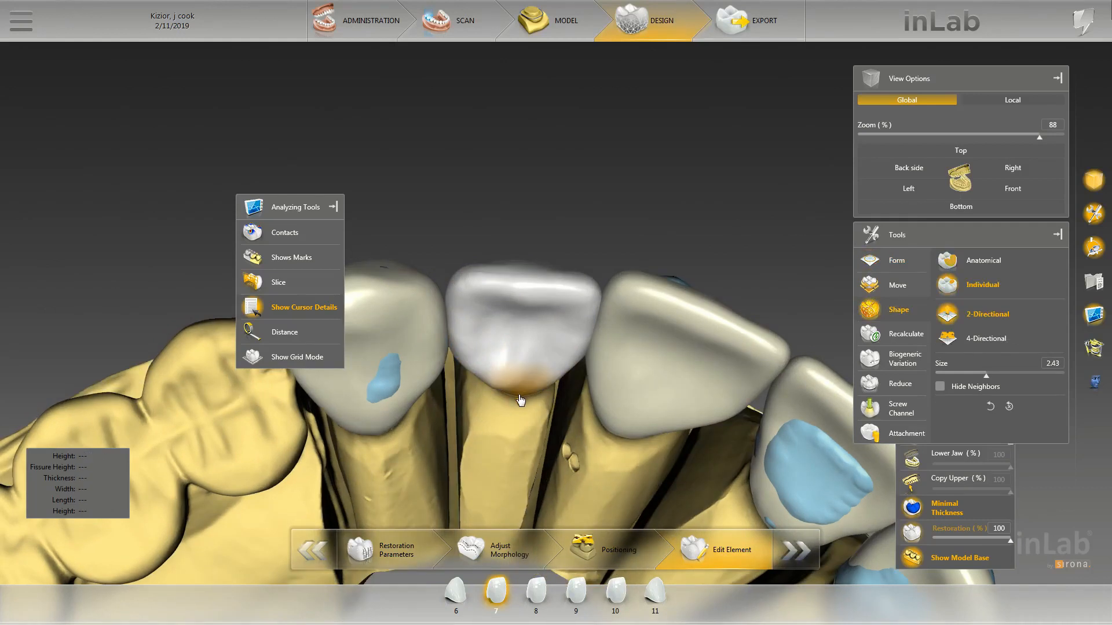
pyautogui.click(452, 347)
pyautogui.moveTo(447, 363); pyautogui.dragTo(506, 384, button='middle')
pyautogui.click(480, 373)
# Reshape tooth 6's side facing tooth 7 at size 2.38 and its rear incisal edge at size 2.33.
pyautogui.click(422, 369)
pyautogui.scroll(3, 423, 381)
pyautogui.moveTo(611, 399); pyautogui.dragTo(478, 303, button='middle')
pyautogui.moveTo(527, 341); pyautogui.dragTo(538, 302, button='middle')
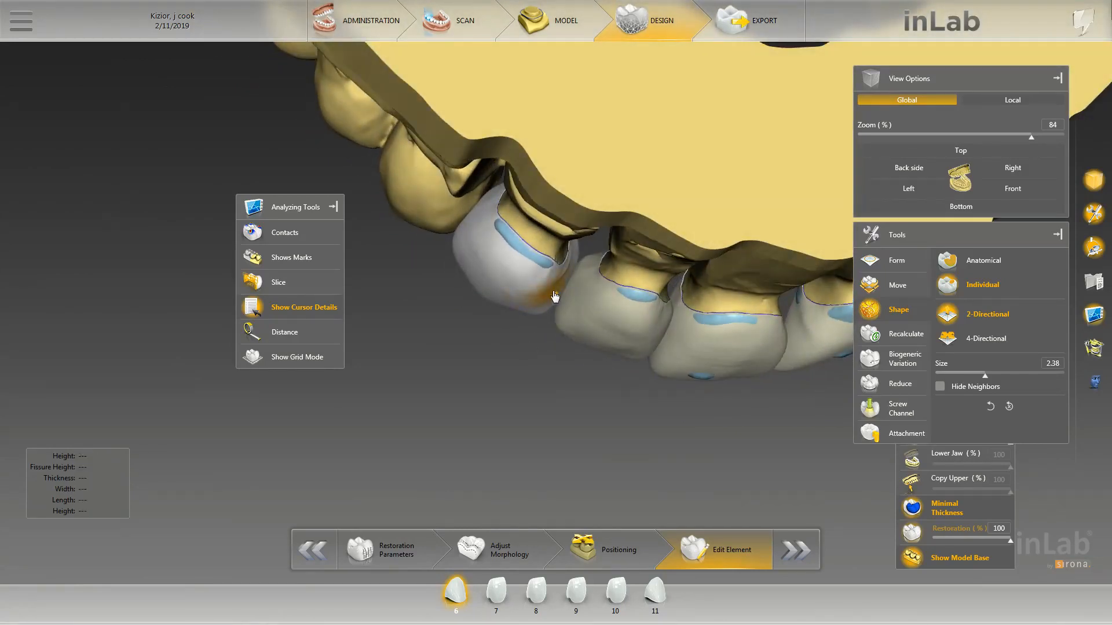
pyautogui.moveTo(519, 349); pyautogui.dragTo(571, 310, button='middle')
pyautogui.scroll(1, 584, 249)
pyautogui.moveTo(584, 249); pyautogui.dragTo(587, 254)
pyautogui.moveTo(587, 254)
pyautogui.mouseDown(button='middle')
pyautogui.moveTo(607, 315)
pyautogui.moveTo(504, 312)
pyautogui.mouseUp(button='middle')
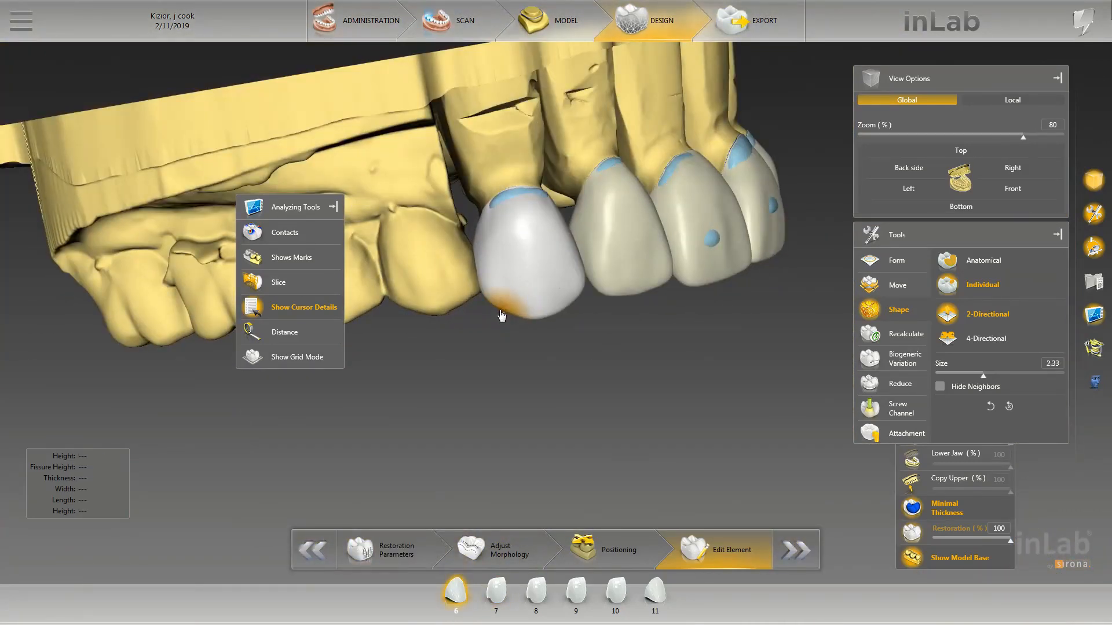
# Display the contacts and check where tooth 6 meets the tooth behind it.
pyautogui.moveTo(565, 337); pyautogui.dragTo(662, 222, button='middle')
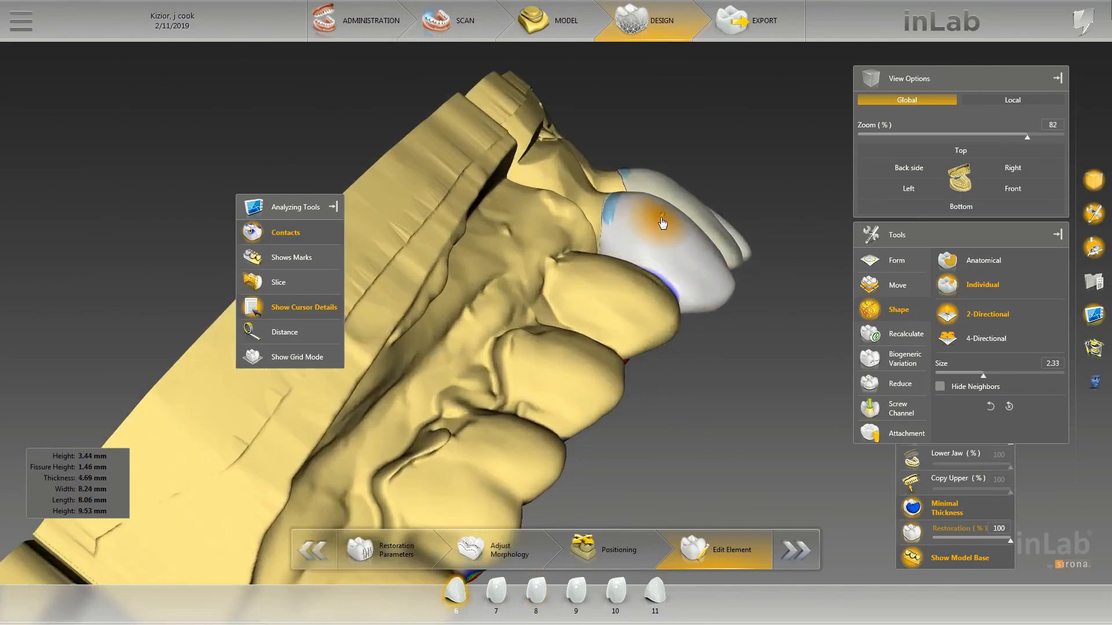
pyautogui.moveTo(791, 172); pyautogui.dragTo(341, 339, button='middle')
# Compare the restorations with the copied upper jaw at 40% opacity, hide it, and briefly show the lower jaw.
pyautogui.click(926, 482)
pyautogui.click(953, 490)
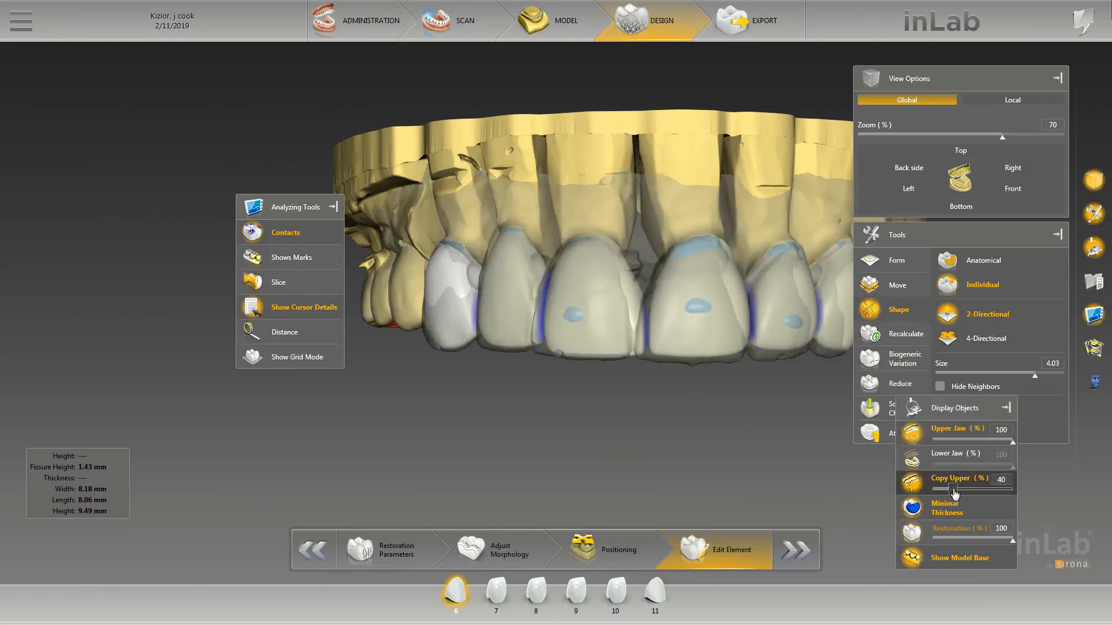
pyautogui.click(921, 488)
pyautogui.scroll(-4, 710, 384)
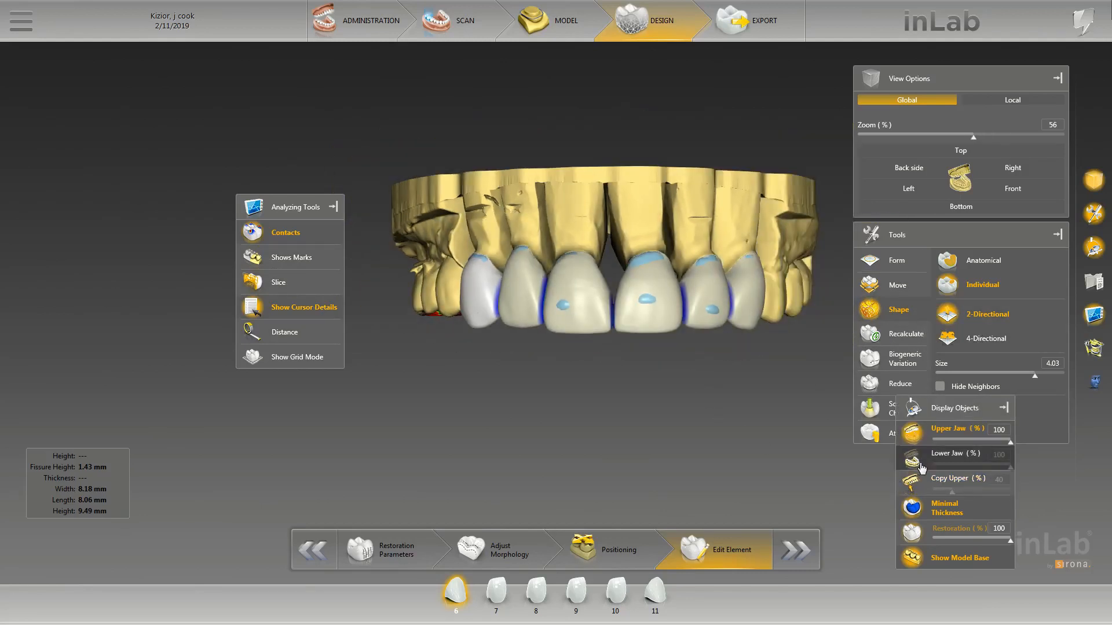
pyautogui.click(919, 464)
pyautogui.click(918, 463)
# Reshape the lingual surface of tooth 9 over the area below minimal thickness at size 2.93.
pyautogui.scroll(6, 702, 384)
pyautogui.click(702, 383)
pyautogui.moveTo(699, 386)
pyautogui.mouseDown(button='middle')
pyautogui.moveTo(653, 395)
pyautogui.moveTo(610, 377)
pyautogui.moveTo(720, 404)
pyautogui.moveTo(701, 294)
pyautogui.moveTo(695, 388)
pyautogui.moveTo(716, 385)
pyautogui.mouseUp(button='middle')
pyautogui.scroll(-3, 712, 328)
pyautogui.moveTo(736, 344); pyautogui.dragTo(773, 314, button='middle')
pyautogui.scroll(-3, 808, 330)
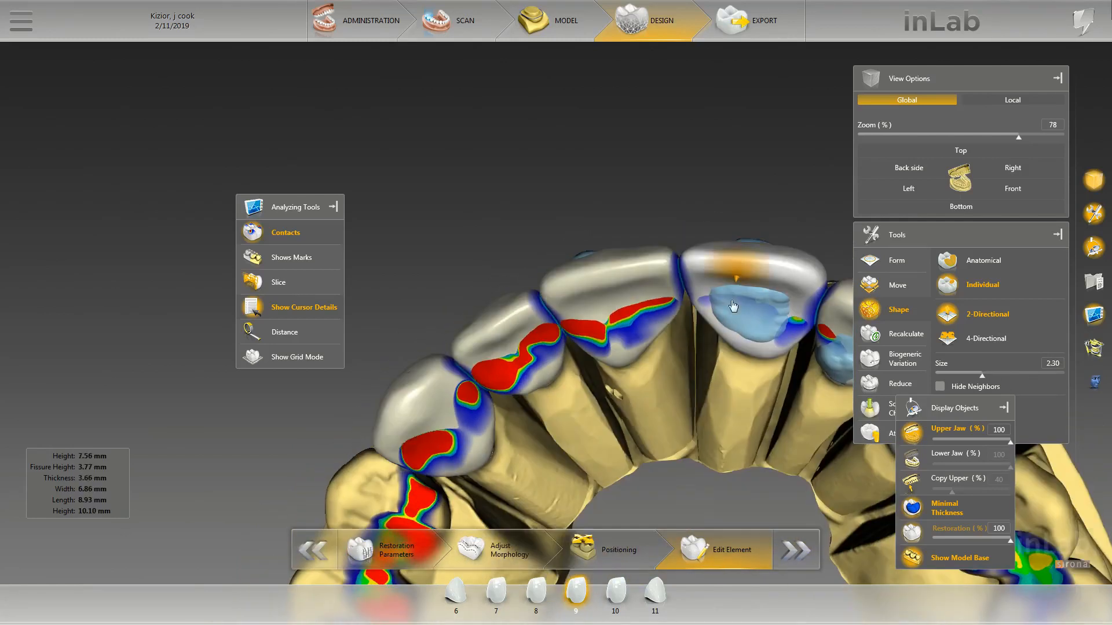
pyautogui.scroll(5, 771, 313)
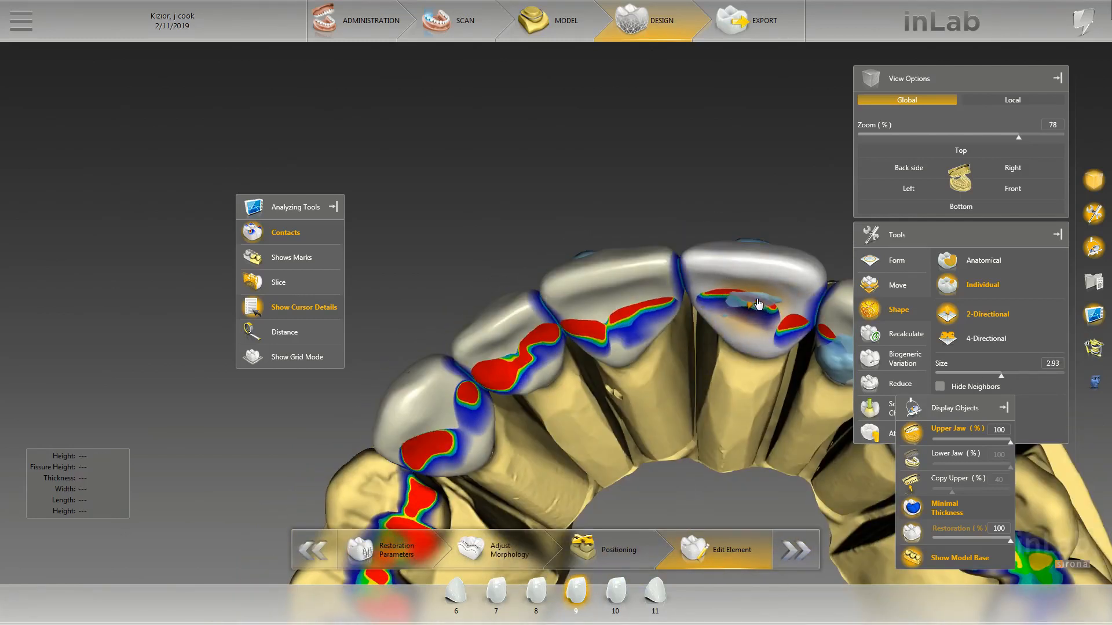
pyautogui.moveTo(689, 220); pyautogui.dragTo(694, 289, button='middle')
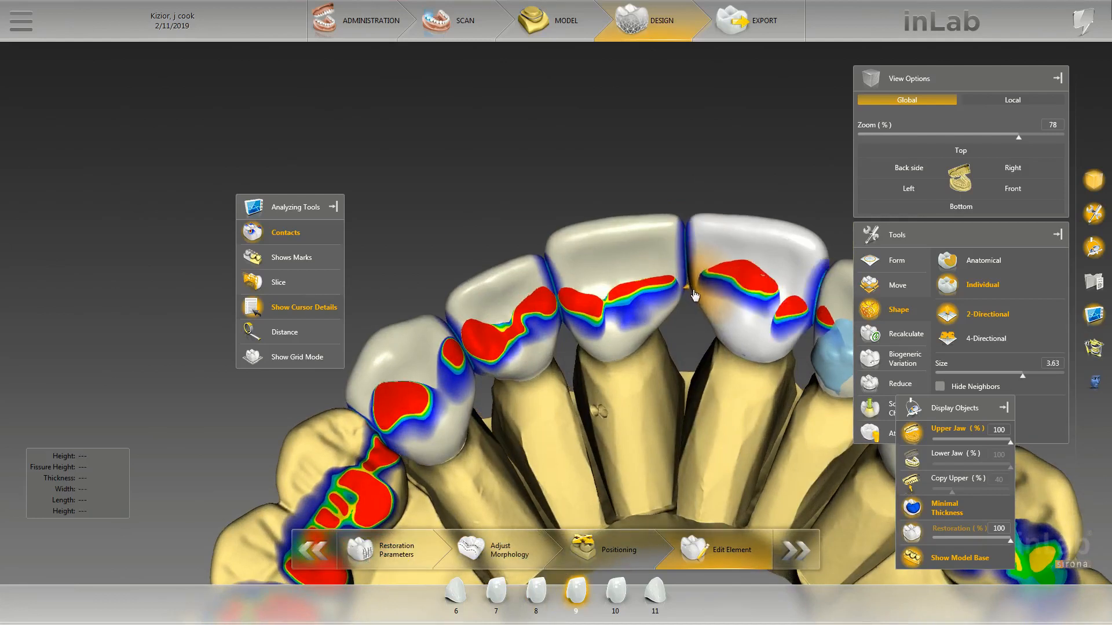
# Adjust tooth 9's side facing tooth 8 at size 4.20 and its labial contour beside tooth 8 at size 3.00.
pyautogui.scroll(-4, 717, 329)
pyautogui.moveTo(668, 179); pyautogui.dragTo(778, 224, button='middle')
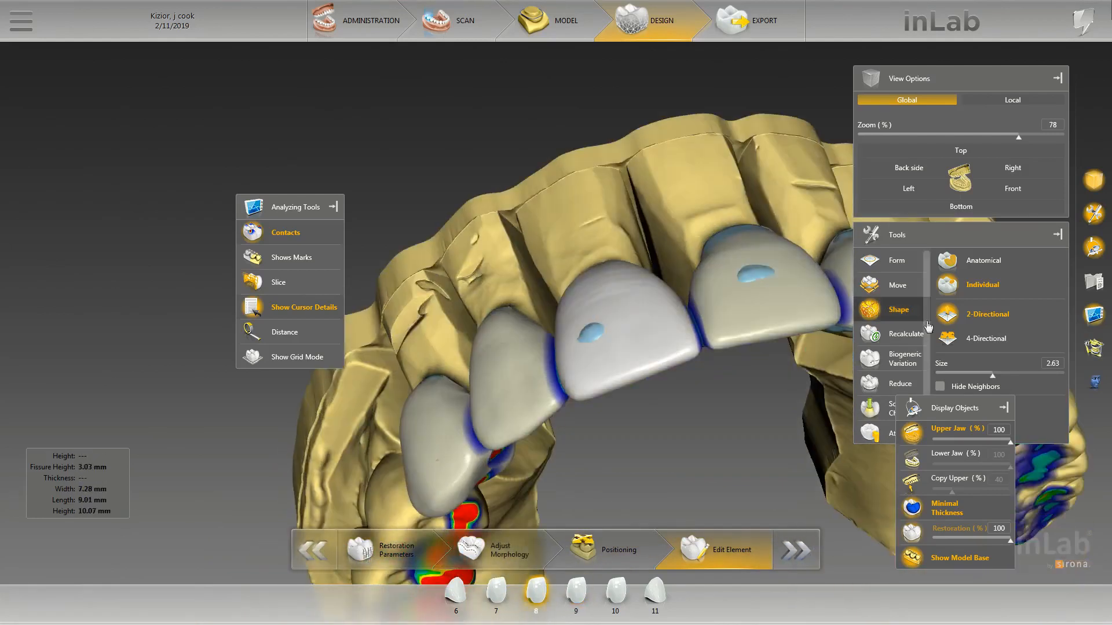
pyautogui.moveTo(624, 140); pyautogui.dragTo(673, 293, button='middle')
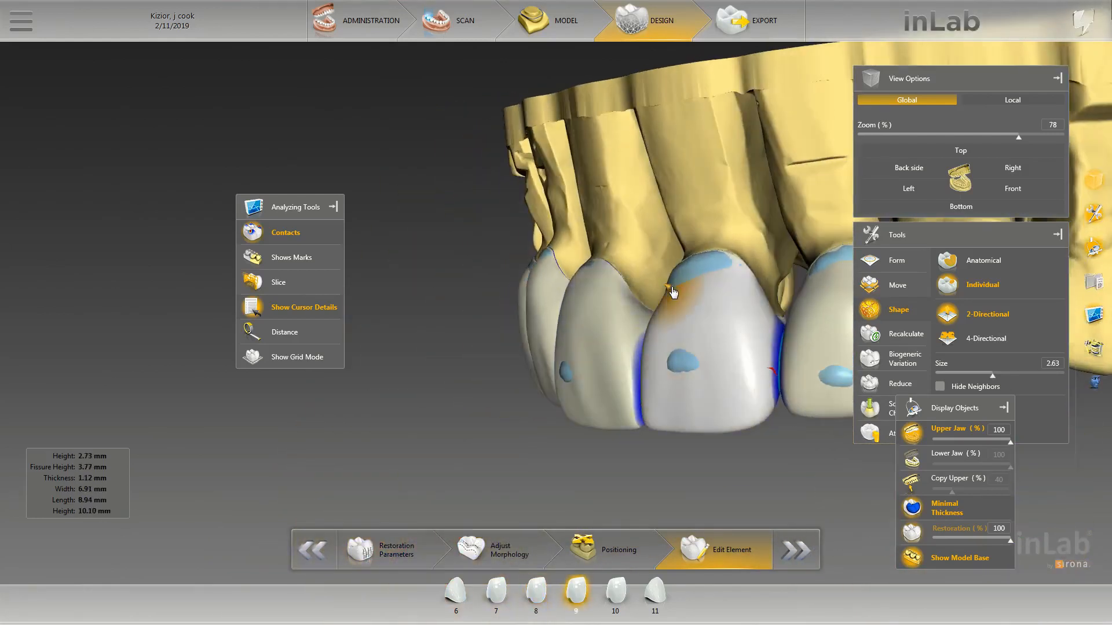
pyautogui.rightClick(646, 335)
pyautogui.click(648, 329)
pyautogui.scroll(3, 647, 335)
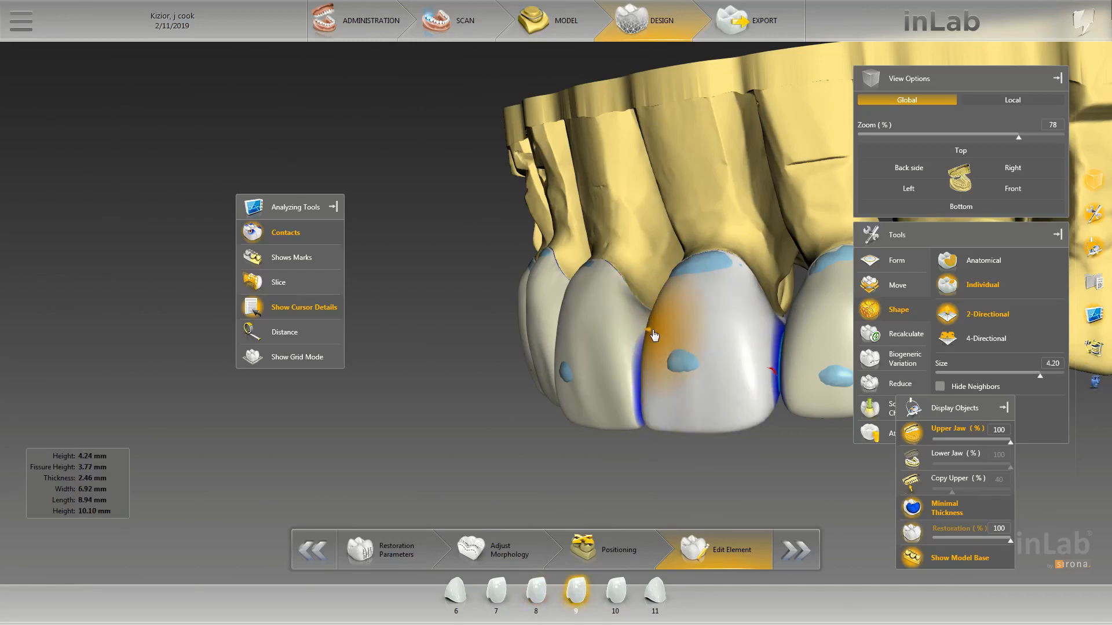
pyautogui.moveTo(654, 336); pyautogui.dragTo(683, 341, button='middle')
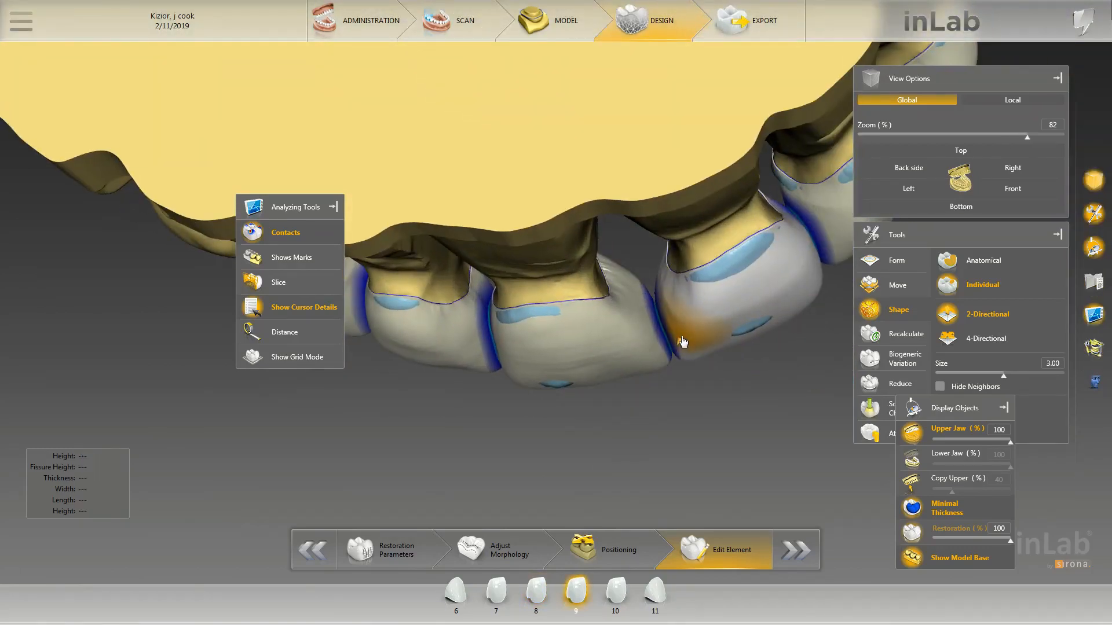
pyautogui.moveTo(694, 387); pyautogui.dragTo(587, 219, button='middle')
pyautogui.moveTo(536, 188); pyautogui.dragTo(530, 173, button='middle')
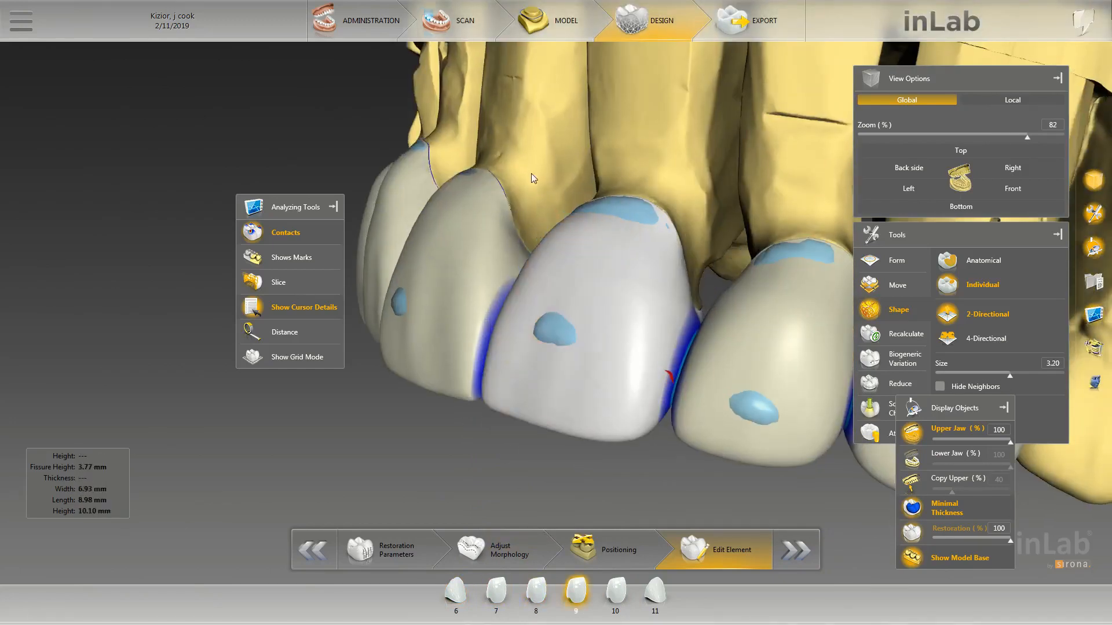
# Switch individual shaping to 4-Directional and adjust tooth 8's incisal corner facing tooth 9 at size 1.45.
pyautogui.click(493, 260)
pyautogui.moveTo(531, 290); pyautogui.dragTo(653, 363, button='middle')
pyautogui.moveTo(583, 373)
pyautogui.mouseDown()
pyautogui.moveTo(586, 391)
pyautogui.moveTo(592, 371)
pyautogui.mouseUp()
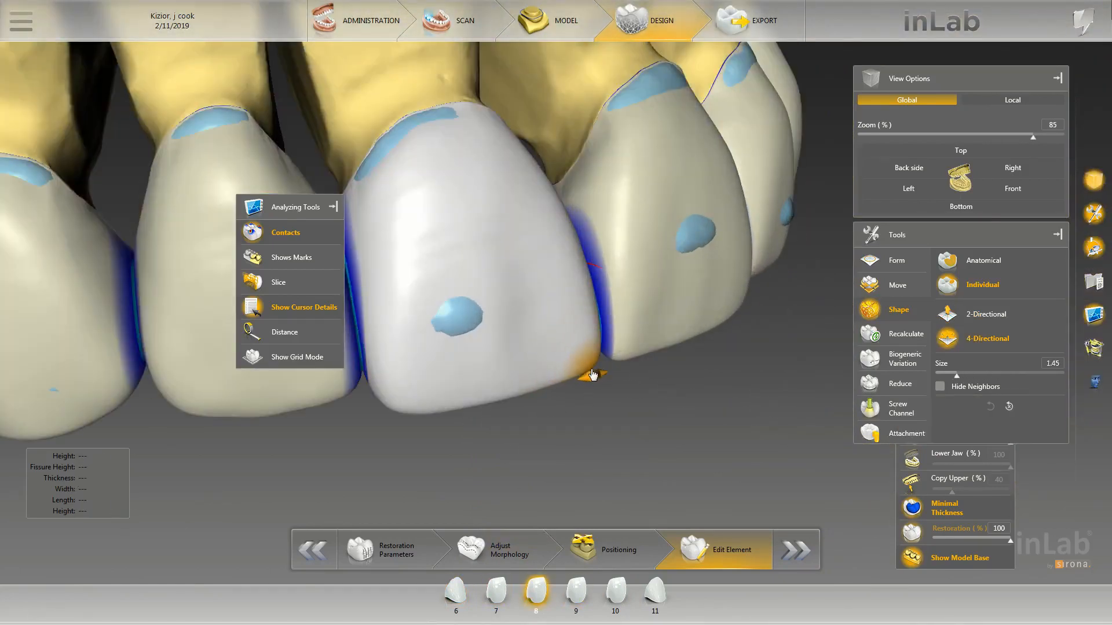
pyautogui.click(614, 362)
pyautogui.moveTo(595, 376)
pyautogui.mouseDown(button='middle')
pyautogui.moveTo(486, 370)
pyautogui.moveTo(512, 411)
pyautogui.moveTo(585, 407)
pyautogui.moveTo(605, 354)
pyautogui.moveTo(599, 372)
pyautogui.mouseUp(button='middle')
pyautogui.click(592, 376)
pyautogui.scroll(5, 595, 380)
pyautogui.scroll(-3, 617, 383)
# Reshape tooth 9's side facing tooth 8 at size 2.23 and its incisal corner at size 1.85.
pyautogui.click(601, 355)
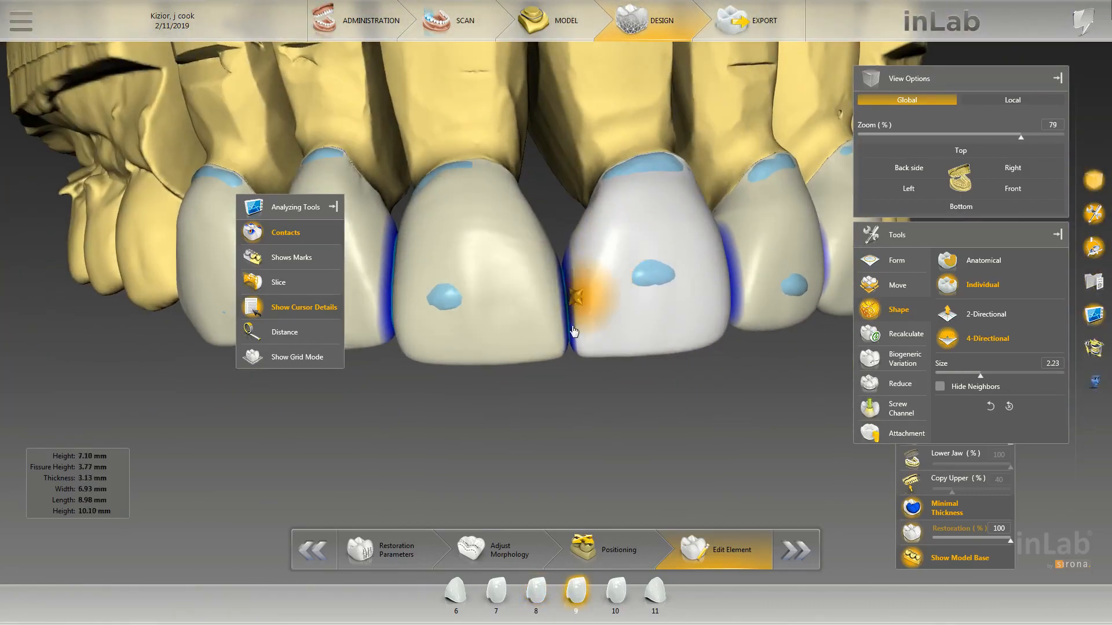
pyautogui.moveTo(573, 331)
pyautogui.mouseDown(button='middle')
pyautogui.moveTo(505, 272)
pyautogui.moveTo(524, 388)
pyautogui.moveTo(558, 396)
pyautogui.moveTo(581, 363)
pyautogui.mouseUp(button='middle')
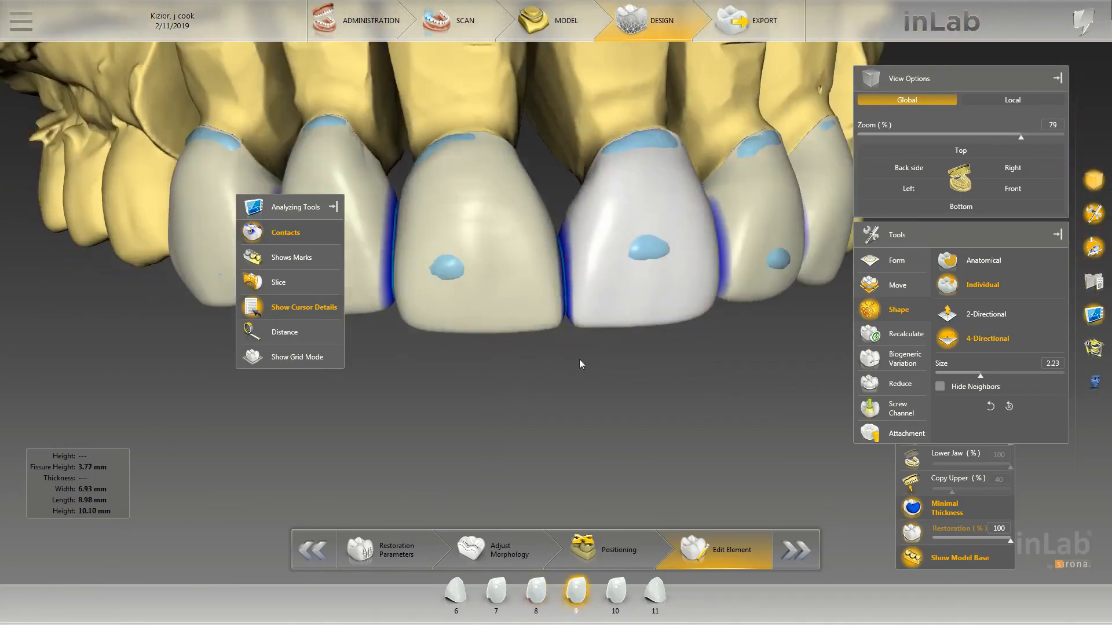
pyautogui.moveTo(579, 359)
pyautogui.mouseDown()
pyautogui.moveTo(568, 350)
pyautogui.moveTo(580, 325)
pyautogui.mouseUp()
pyautogui.scroll(-1, 581, 326)
pyautogui.scroll(4, 580, 325)
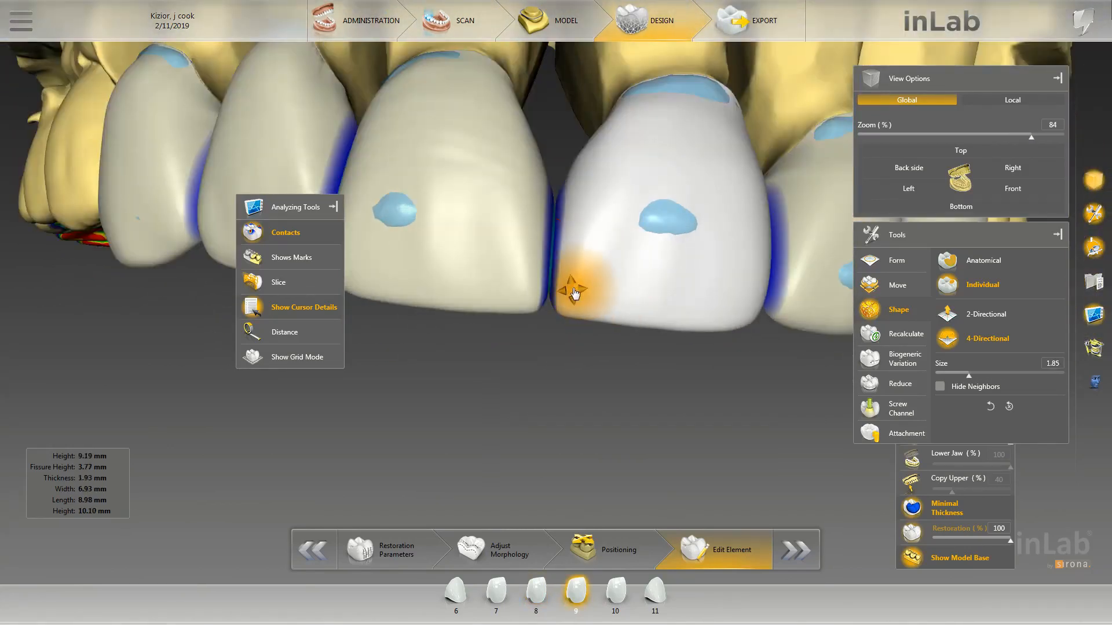
# Adjust the labial body of tooth 9 nearest tooth 8 at size 3.58.
pyautogui.scroll(4, 581, 251)
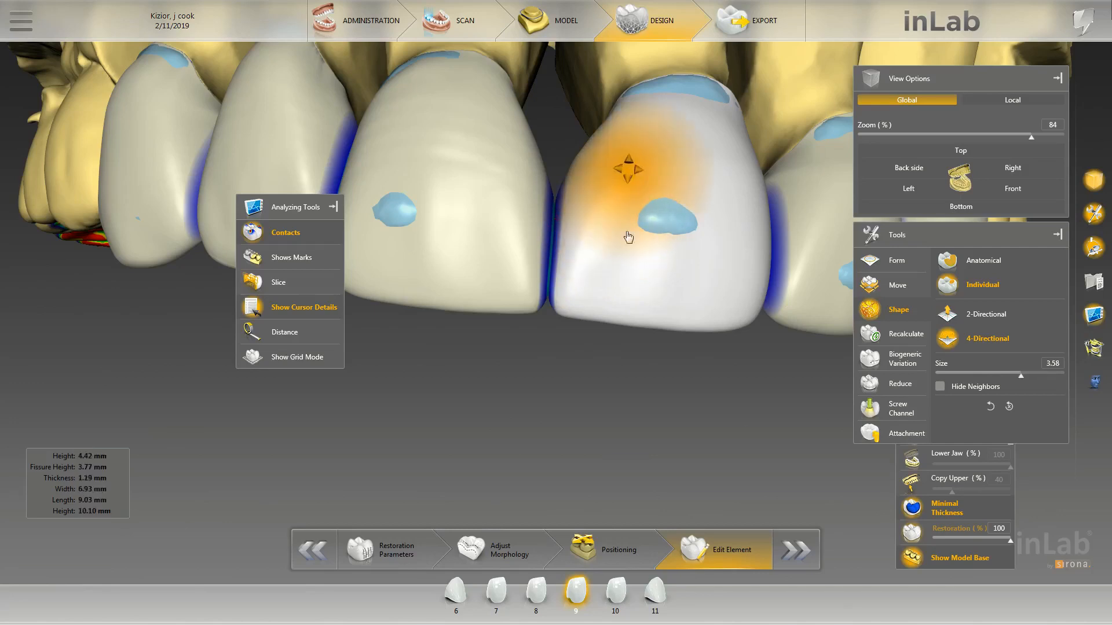
pyautogui.scroll(-2, 584, 355)
pyautogui.moveTo(582, 354)
pyautogui.mouseDown()
pyautogui.moveTo(559, 383)
pyautogui.moveTo(584, 374)
pyautogui.mouseUp()
pyautogui.scroll(1, 597, 236)
pyautogui.moveTo(597, 236); pyautogui.dragTo(597, 243)
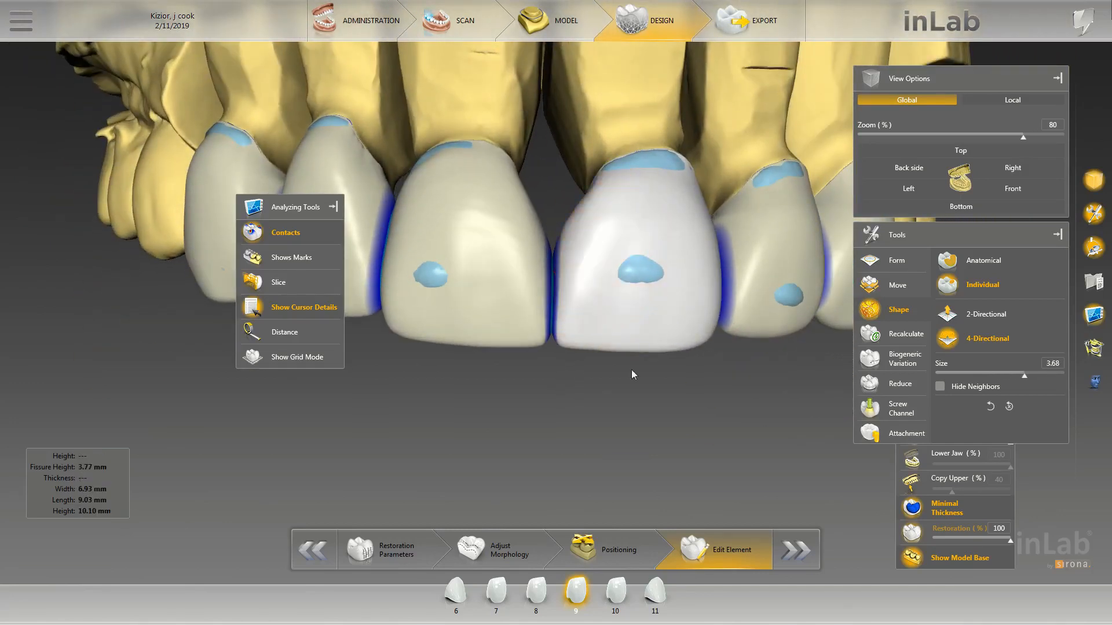
# Return to 2-Directional shaping and adjust the labial side of tooth 9's incisal edge at size 4.28.
pyautogui.moveTo(632, 372)
pyautogui.mouseDown()
pyautogui.moveTo(618, 472)
pyautogui.moveTo(671, 388)
pyautogui.moveTo(733, 335)
pyautogui.moveTo(543, 358)
pyautogui.moveTo(535, 391)
pyautogui.moveTo(716, 339)
pyautogui.moveTo(689, 472)
pyautogui.mouseUp()
pyautogui.press('space')
pyautogui.scroll(-5, 695, 307)
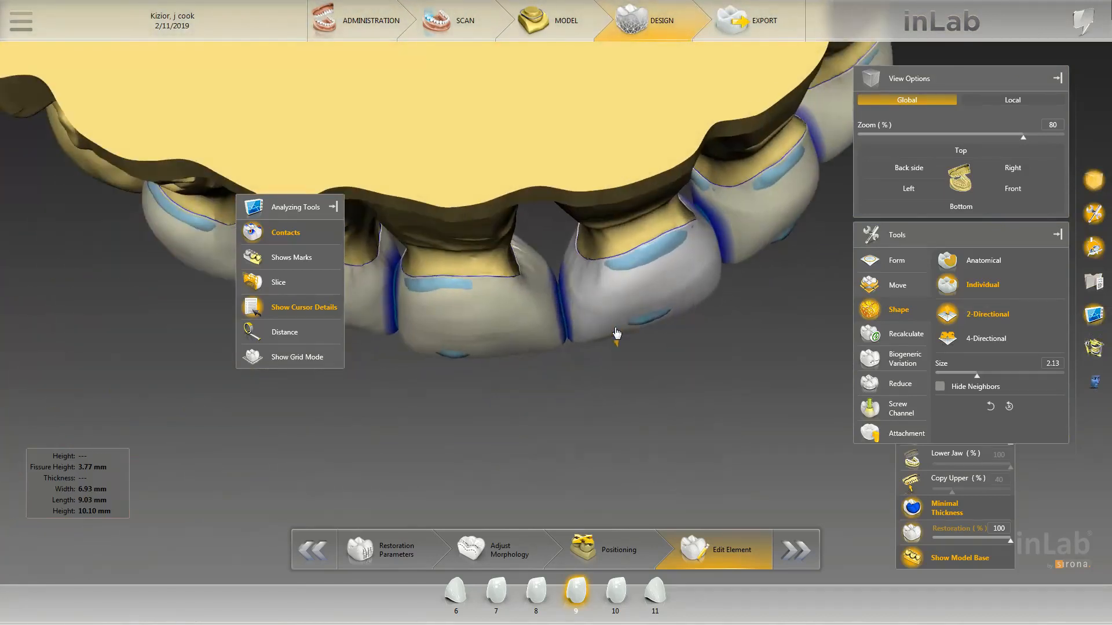
pyautogui.scroll(6, 633, 326)
pyautogui.scroll(-3, 630, 382)
pyautogui.moveTo(630, 387); pyautogui.dragTo(618, 348)
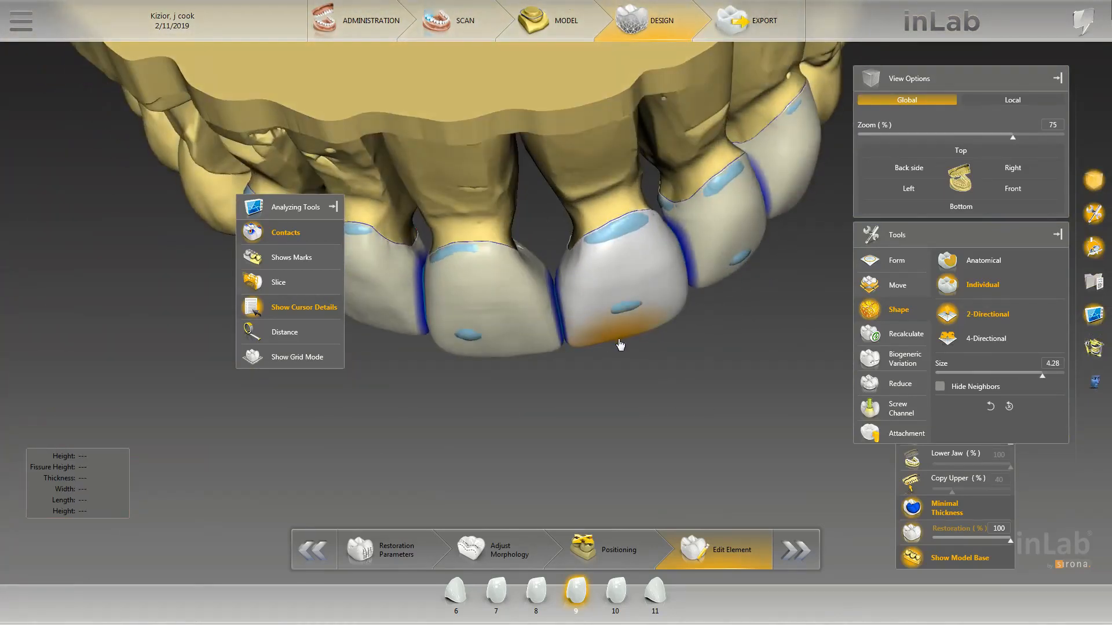
pyautogui.scroll(-3, 619, 371)
pyautogui.moveTo(619, 387)
pyautogui.mouseDown()
pyautogui.moveTo(612, 330)
pyautogui.moveTo(758, 340)
pyautogui.moveTo(731, 343)
pyautogui.mouseUp()
# Refine tooth 9's incisal edge on the half nearest tooth 8 at size 3.38.
pyautogui.scroll(5, 757, 340)
pyautogui.press('space')
pyautogui.scroll(-3, 739, 315)
pyautogui.scroll(4, 728, 341)
pyautogui.scroll(-4, 589, 373)
pyautogui.scroll(-4, 591, 352)
pyautogui.moveTo(590, 373)
pyautogui.mouseDown()
pyautogui.moveTo(591, 352)
pyautogui.moveTo(569, 360)
pyautogui.mouseUp()
pyautogui.scroll(4, 640, 275)
pyautogui.press('space')
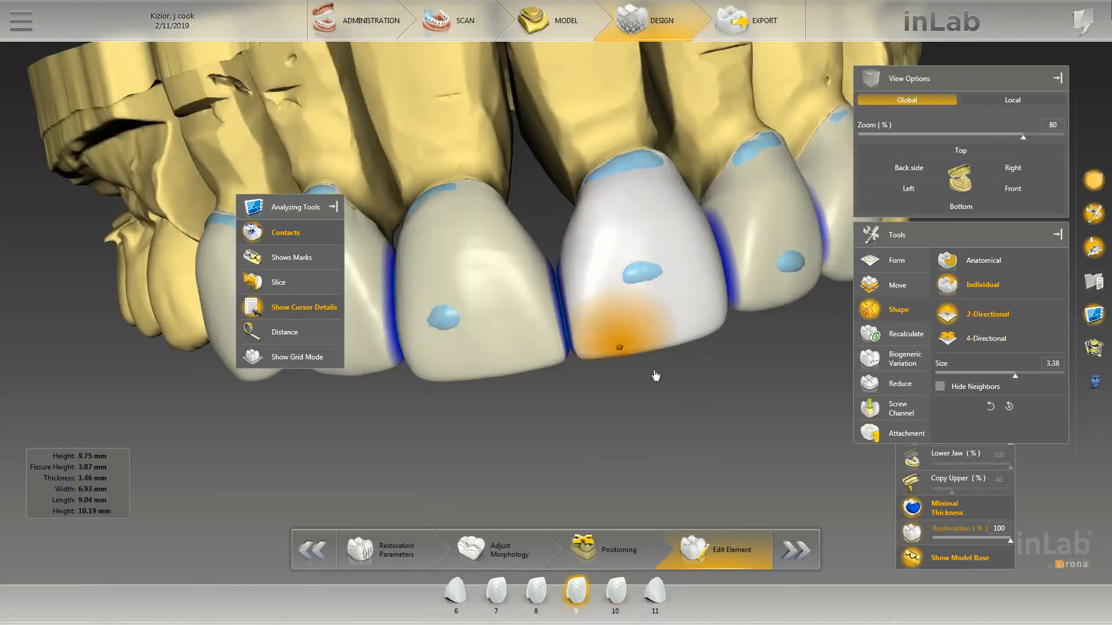
# Hide the contacts and adjust tooth 9's labial surface nearest tooth 8 at size 4.63.
pyautogui.scroll(-4, 695, 370)
pyautogui.click(503, 276)
pyautogui.click(283, 241)
pyautogui.click(371, 295)
pyautogui.scroll(-2, 659, 311)
pyautogui.moveTo(521, 376)
pyautogui.mouseDown()
pyautogui.moveTo(585, 400)
pyautogui.moveTo(551, 368)
pyautogui.mouseUp()
pyautogui.scroll(3, 659, 311)
pyautogui.click(678, 348)
pyautogui.click(573, 376)
# Smooth tooth 9's side facing tooth 8 at 20% strength, using sizes 2.38 mm and 2.15 mm.
pyautogui.scroll(3, 556, 385)
pyautogui.scroll(3, 555, 437)
pyautogui.rightClick(584, 406)
pyautogui.click(618, 417)
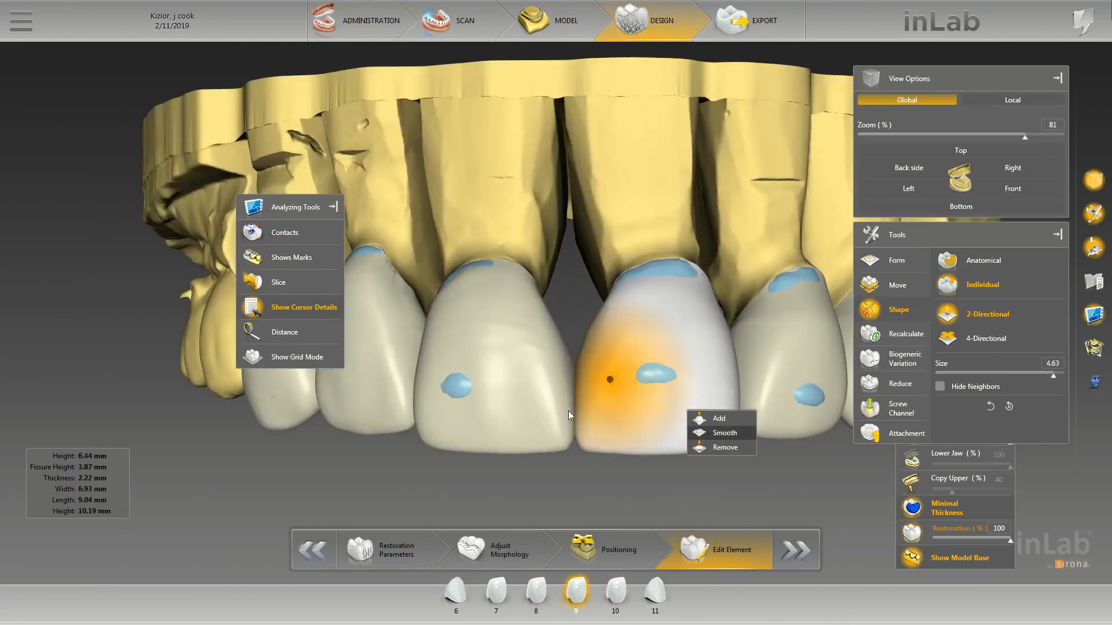
pyautogui.click(725, 432)
pyautogui.moveTo(589, 370); pyautogui.dragTo(583, 371)
pyautogui.scroll(-4, 577, 282)
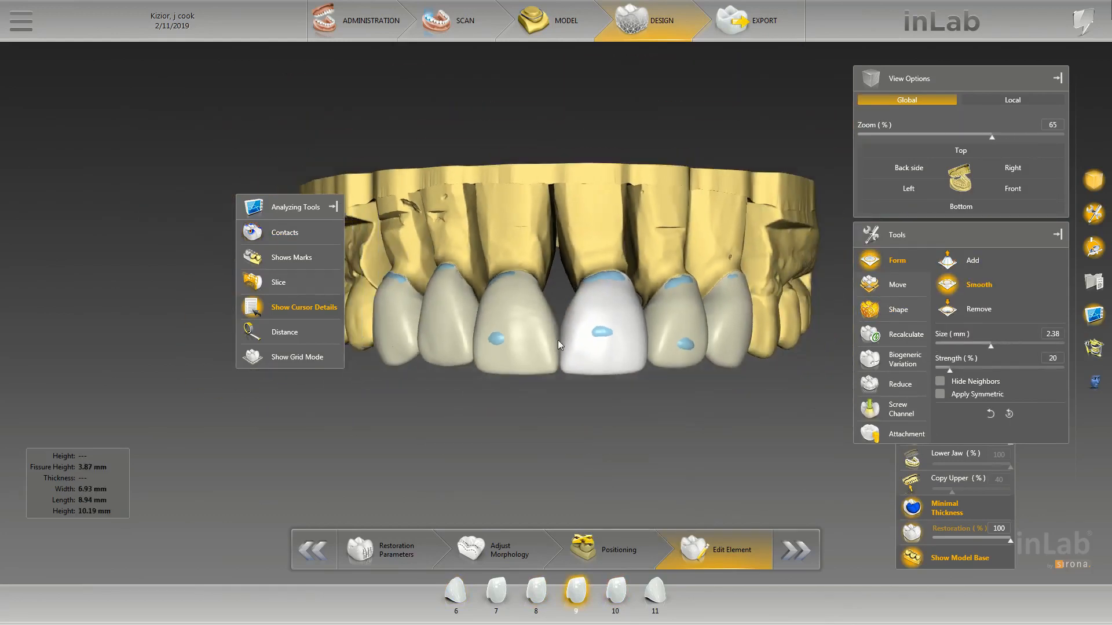
pyautogui.click(548, 340)
pyautogui.scroll(4, 574, 356)
pyautogui.click(594, 399)
# Return to individual shaping and adjust the upper part of tooth 9's side facing tooth 8 at size 2.03.
pyautogui.scroll(-1, 568, 438)
pyautogui.click(765, 359)
pyautogui.click(830, 347)
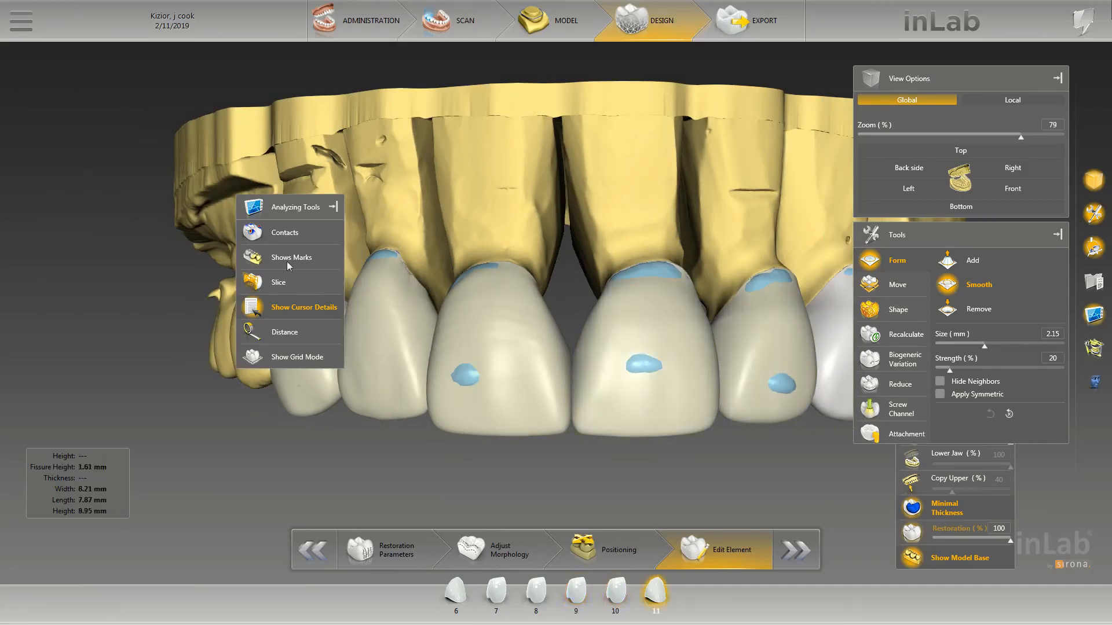
pyautogui.click(388, 341)
pyautogui.moveTo(579, 463); pyautogui.dragTo(509, 457)
pyautogui.click(585, 348)
pyautogui.rightClick(582, 380)
pyautogui.moveTo(648, 418)
pyautogui.click(714, 432)
pyautogui.moveTo(630, 448); pyautogui.dragTo(588, 455)
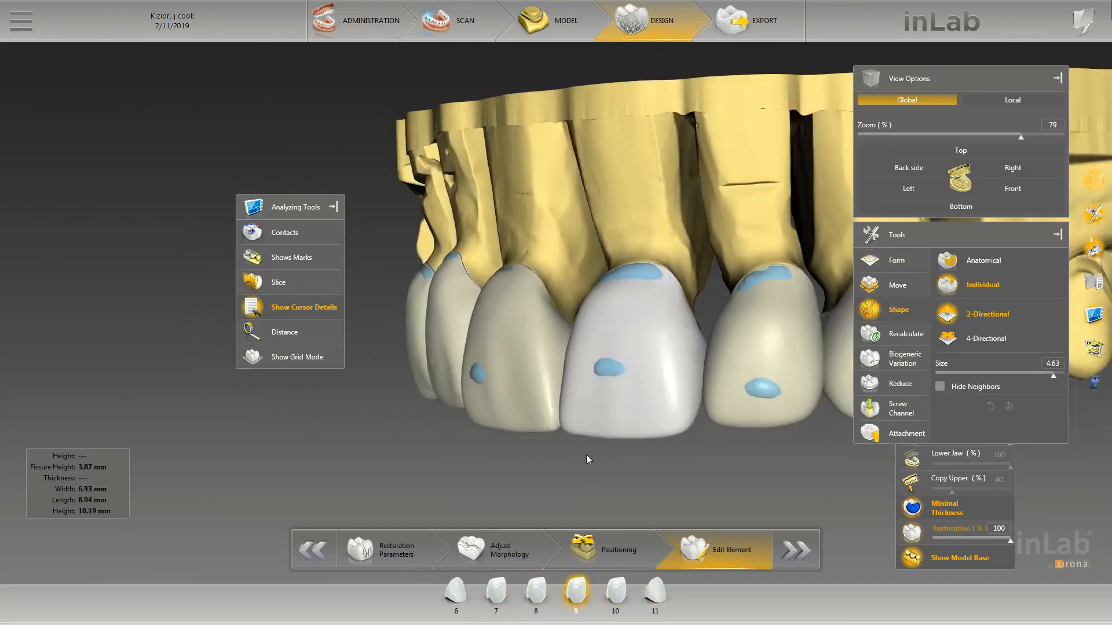
pyautogui.scroll(2, 586, 454)
pyautogui.scroll(-3, 572, 418)
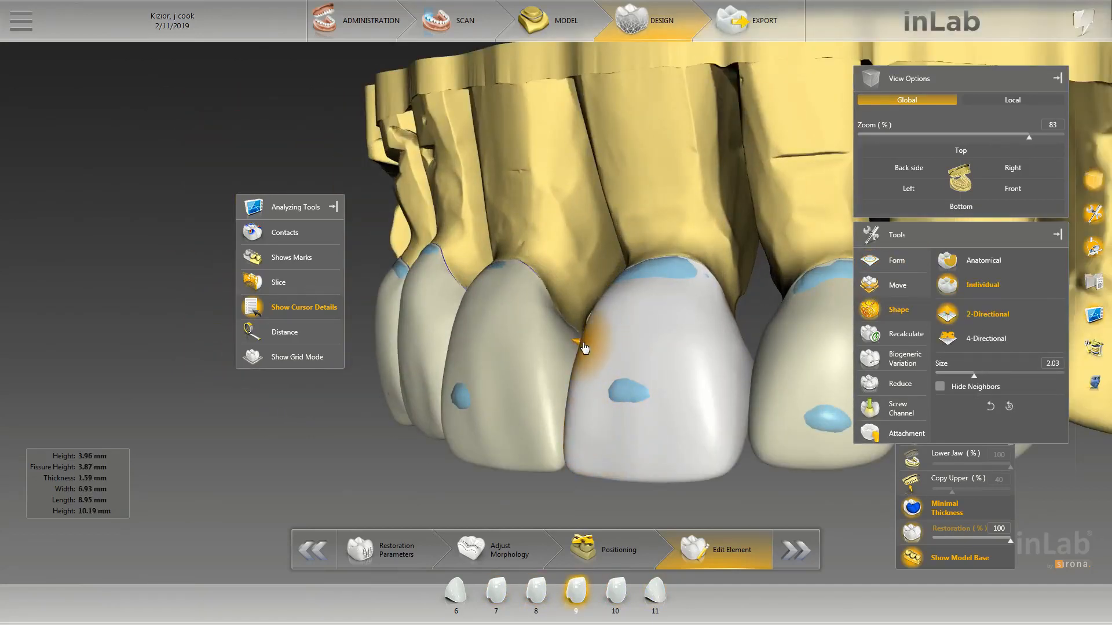
# Adjust tooth 9's labial surface just above the incisal edge at size 1.53.
pyautogui.scroll(-4, 565, 307)
pyautogui.click(521, 347)
pyautogui.moveTo(445, 405); pyautogui.dragTo(656, 350)
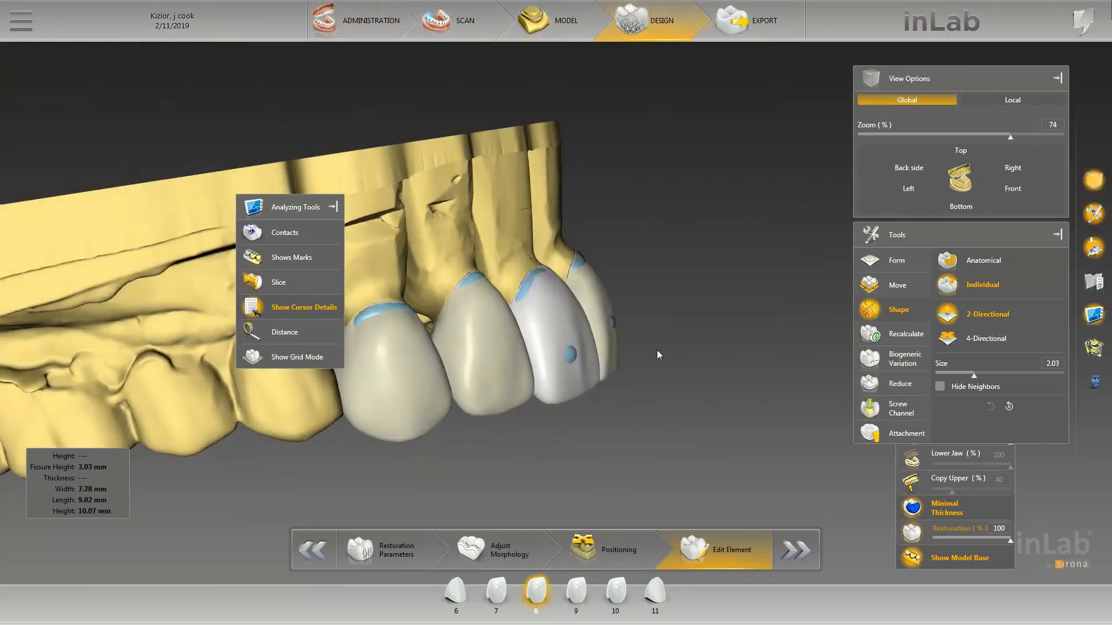
pyautogui.scroll(4, 657, 351)
pyautogui.click(648, 380)
pyautogui.scroll(-2, 648, 384)
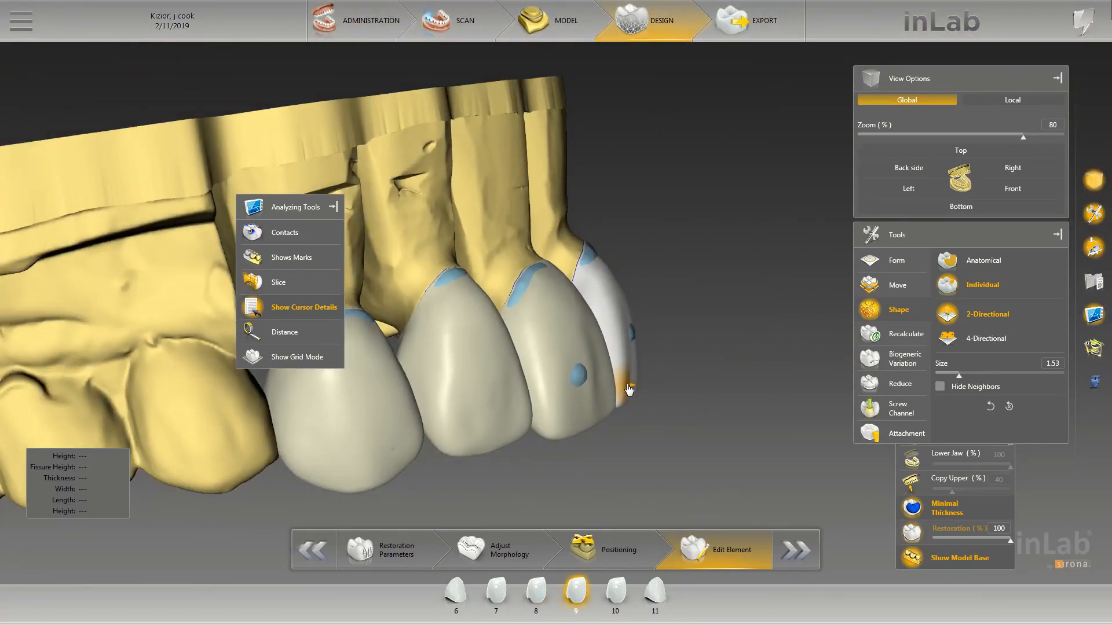
# Examine the labial contours of teeth 8 and 9 from the root side.
pyautogui.moveTo(679, 359); pyautogui.dragTo(634, 426)
pyautogui.scroll(-4, 614, 354)
pyautogui.click(621, 330)
pyautogui.scroll(-3, 440, 385)
pyautogui.moveTo(434, 388); pyautogui.dragTo(533, 408)
pyautogui.scroll(5, 536, 408)
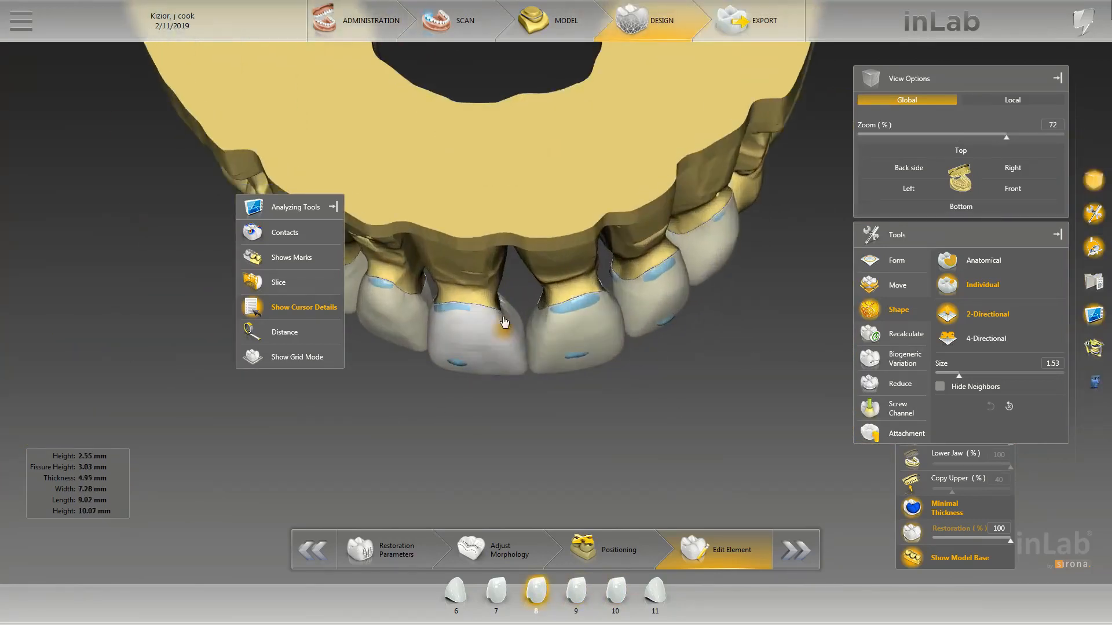
pyautogui.scroll(2, 541, 405)
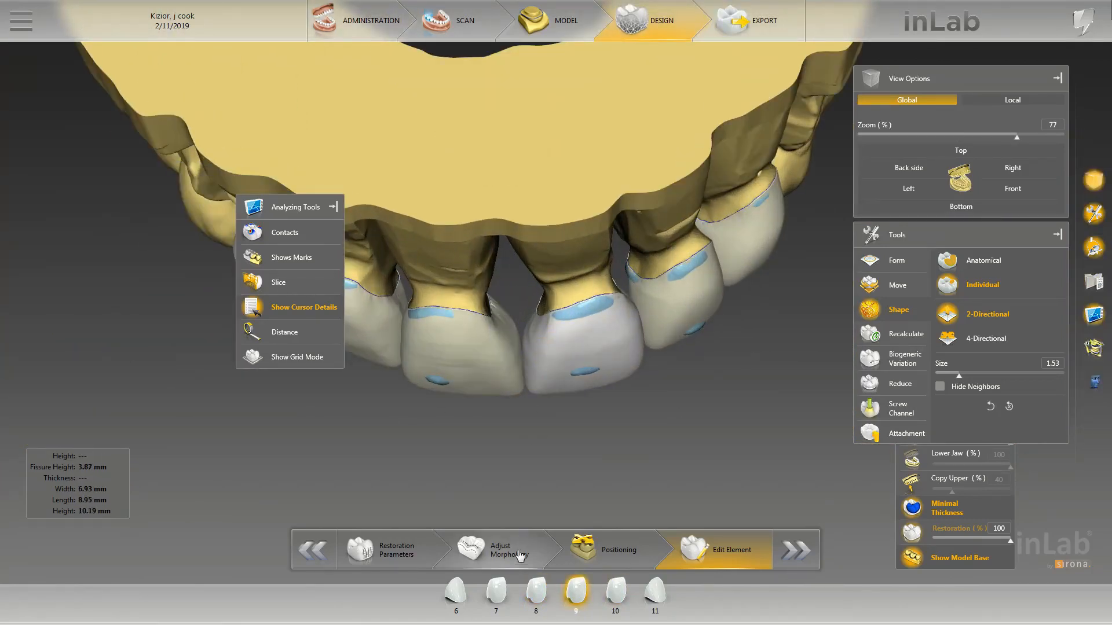
# Save the current case.
pyautogui.click(21, 21)
pyautogui.click(37, 91)
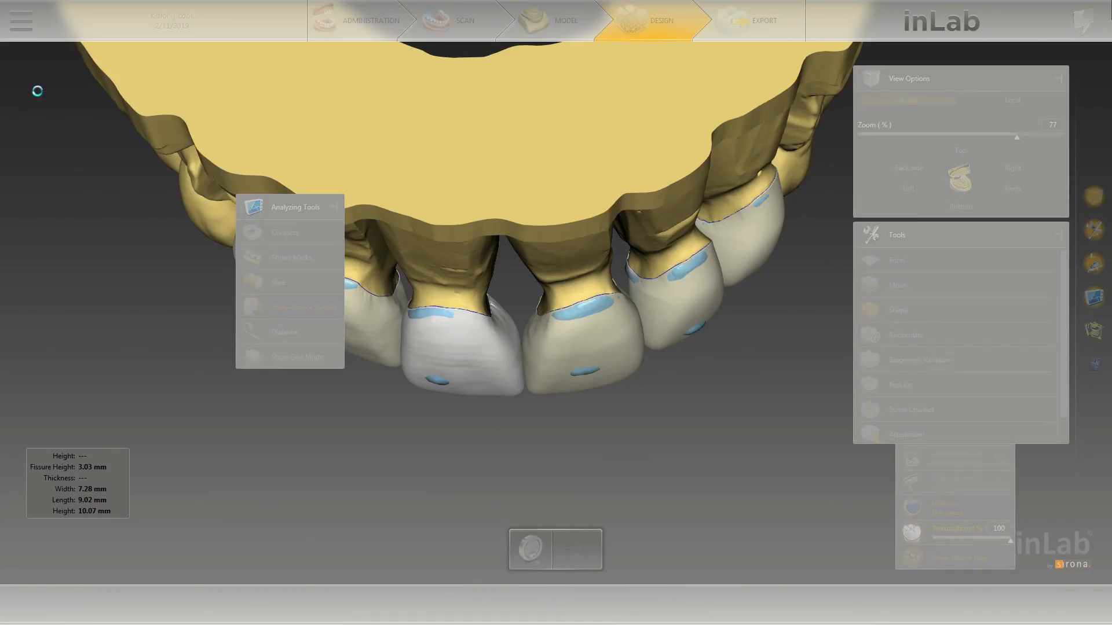
pyautogui.scroll(1, 382, 324)
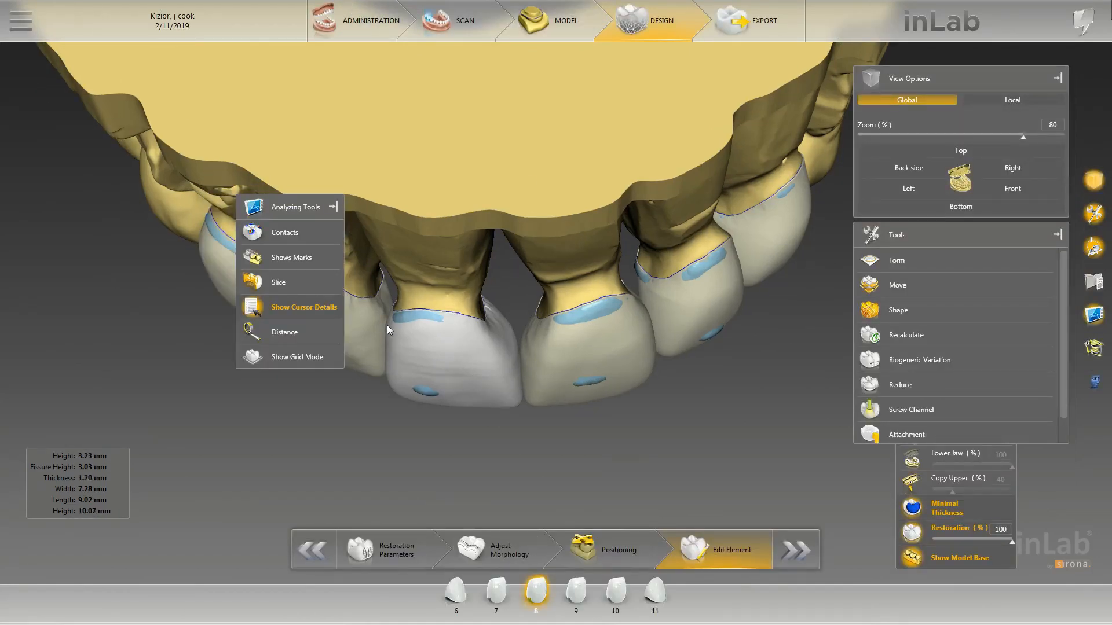
# Restart individual shaping on tooth 9 and adjust its lingual side facing tooth 10 at size 3.23.
pyautogui.rightClick(647, 316)
pyautogui.moveTo(683, 352)
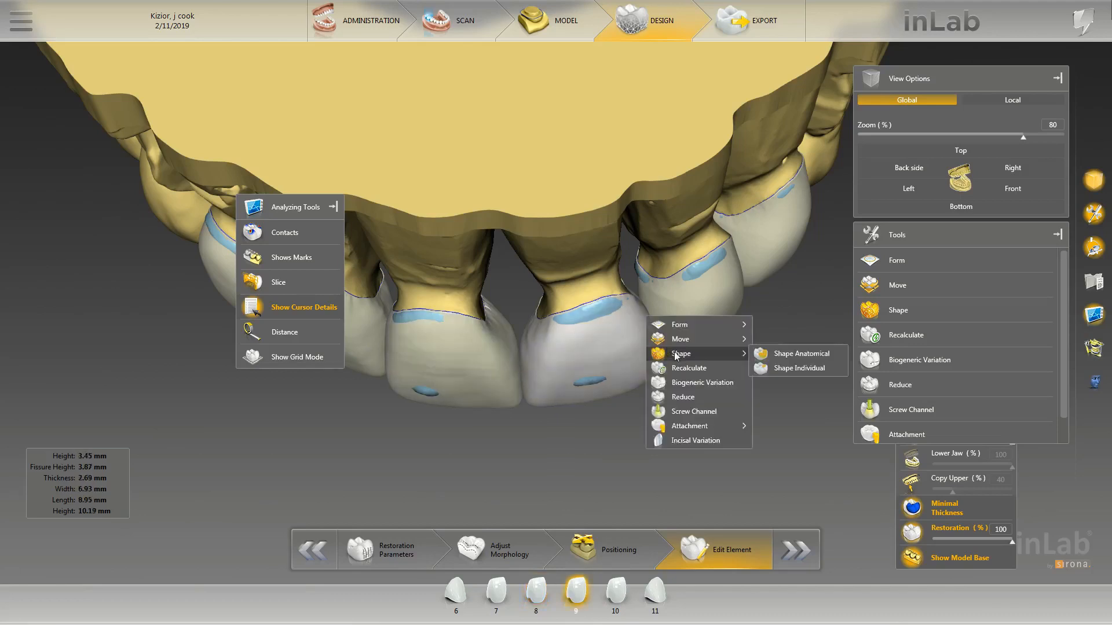
pyautogui.click(807, 368)
pyautogui.moveTo(631, 331); pyautogui.dragTo(539, 229, button='middle')
pyautogui.scroll(-2, 644, 387)
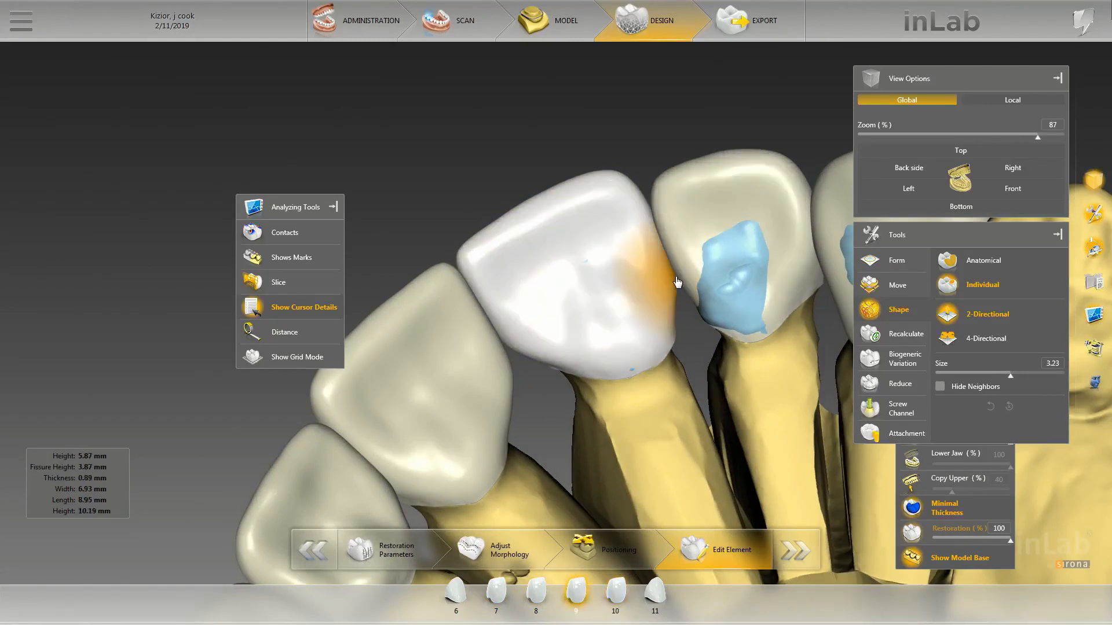
pyautogui.moveTo(688, 303); pyautogui.dragTo(788, 340, button='middle')
# Reshape the lingual surface of tooth 10 over the area below minimal thickness, starting at size 2.28.
pyautogui.moveTo(799, 297); pyautogui.dragTo(753, 274, button='middle')
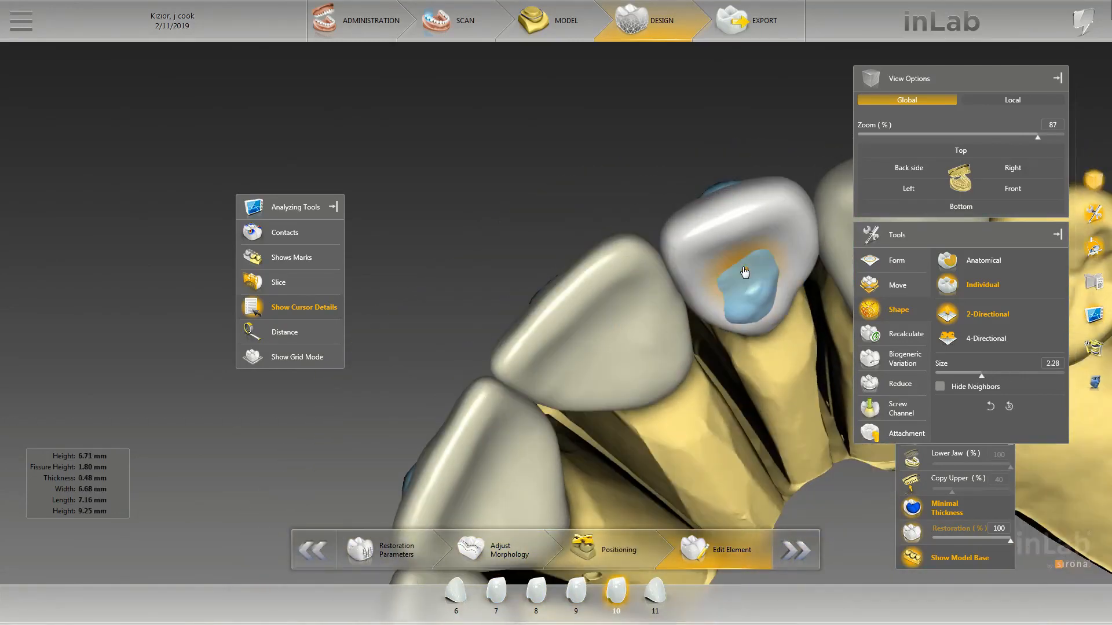
pyautogui.scroll(3, 746, 273)
pyautogui.moveTo(746, 275); pyautogui.dragTo(760, 337)
pyautogui.scroll(-3, 565, 110)
pyautogui.moveTo(565, 109); pyautogui.dragTo(628, 186, button='middle')
pyautogui.click(756, 285)
# Overlay the copied upper jaw on the restorations at 100% opacity and hide the upper jaw.
pyautogui.click(921, 484)
pyautogui.scroll(-1, 654, 429)
pyautogui.moveTo(654, 429)
pyautogui.mouseDown(button='middle')
pyautogui.moveTo(632, 404)
pyautogui.moveTo(637, 424)
pyautogui.mouseUp(button='middle')
pyautogui.click(570, 325)
pyautogui.moveTo(953, 491); pyautogui.dragTo(1013, 491)
pyautogui.click(920, 435)
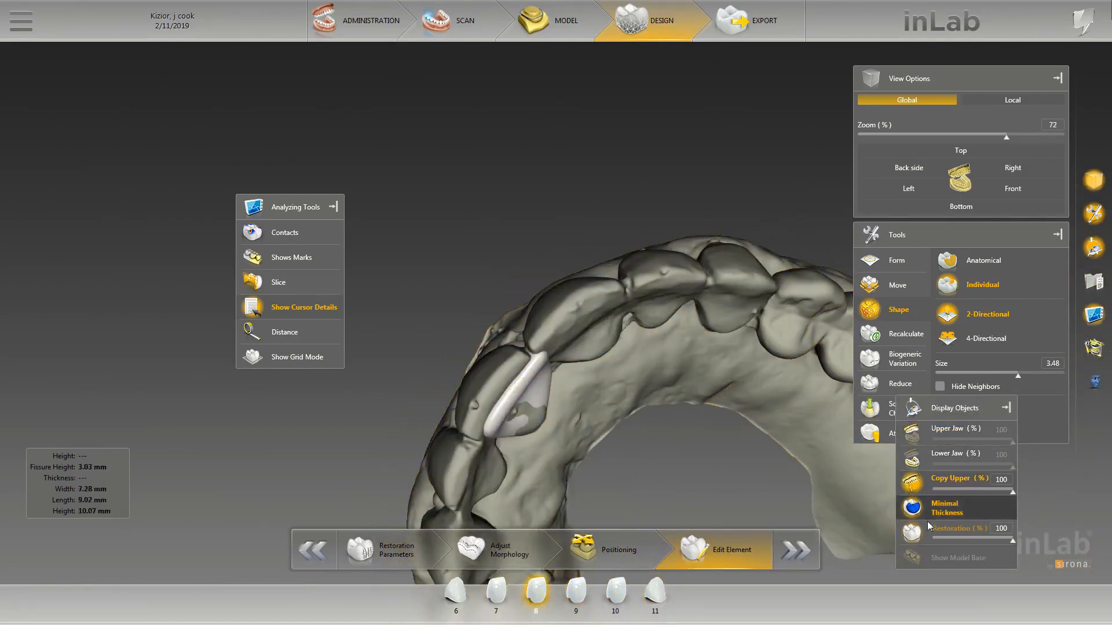
# Show the lower jaw to check the bite, hide the copied upper jaw and display the upper jaw again.
pyautogui.click(930, 464)
pyautogui.moveTo(588, 340); pyautogui.dragTo(685, 290, button='middle')
pyautogui.moveTo(543, 369); pyautogui.dragTo(681, 341, button='middle')
pyautogui.click(921, 483)
pyautogui.click(919, 435)
pyautogui.scroll(-4, 539, 294)
pyautogui.scroll(-3, 666, 342)
pyautogui.click(643, 339)
pyautogui.scroll(6, 481, 386)
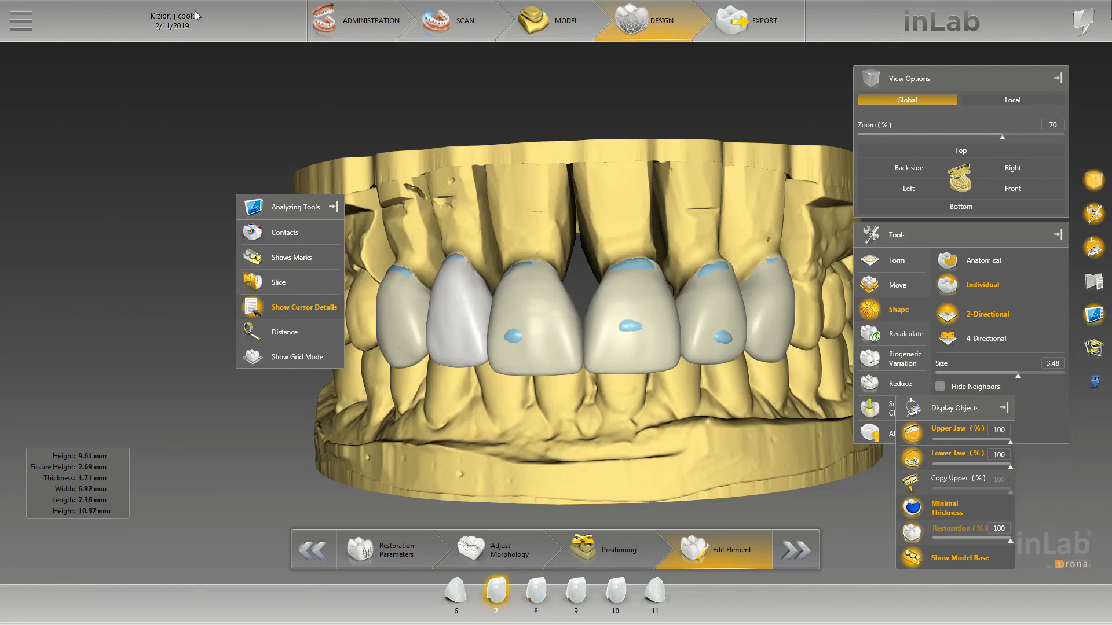
# Reshape the labial surface of tooth 9 near the neck facing tooth 10, at sizes 4.23 and 3.55.
pyautogui.moveTo(673, 240); pyautogui.dragTo(572, 258, button='middle')
pyautogui.scroll(2, 572, 258)
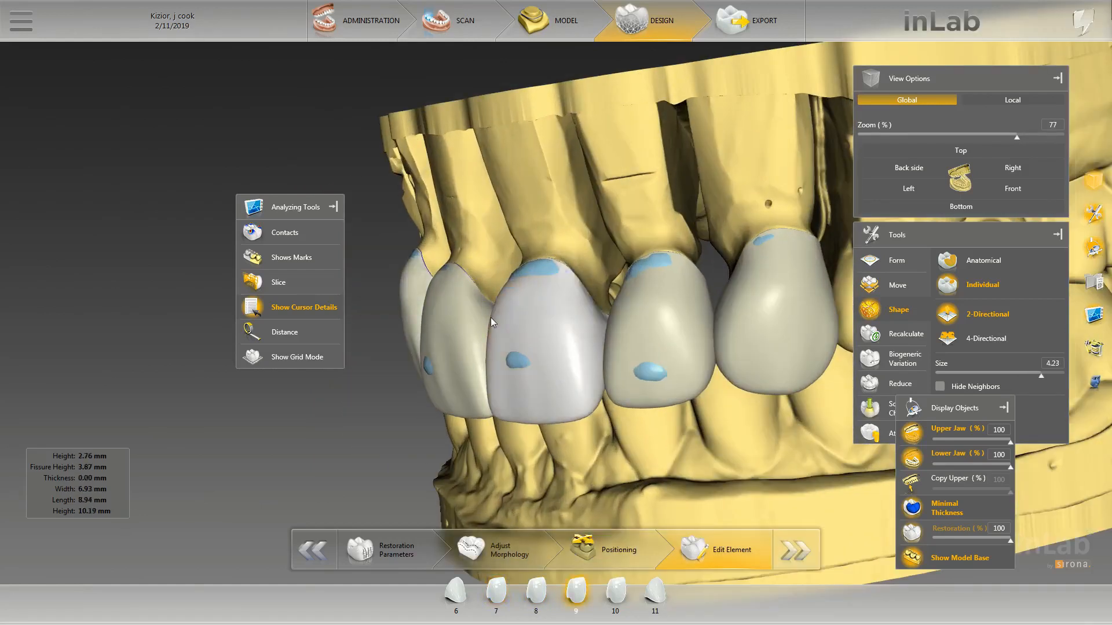
pyautogui.moveTo(438, 447); pyautogui.dragTo(557, 399)
pyautogui.scroll(2, 557, 399)
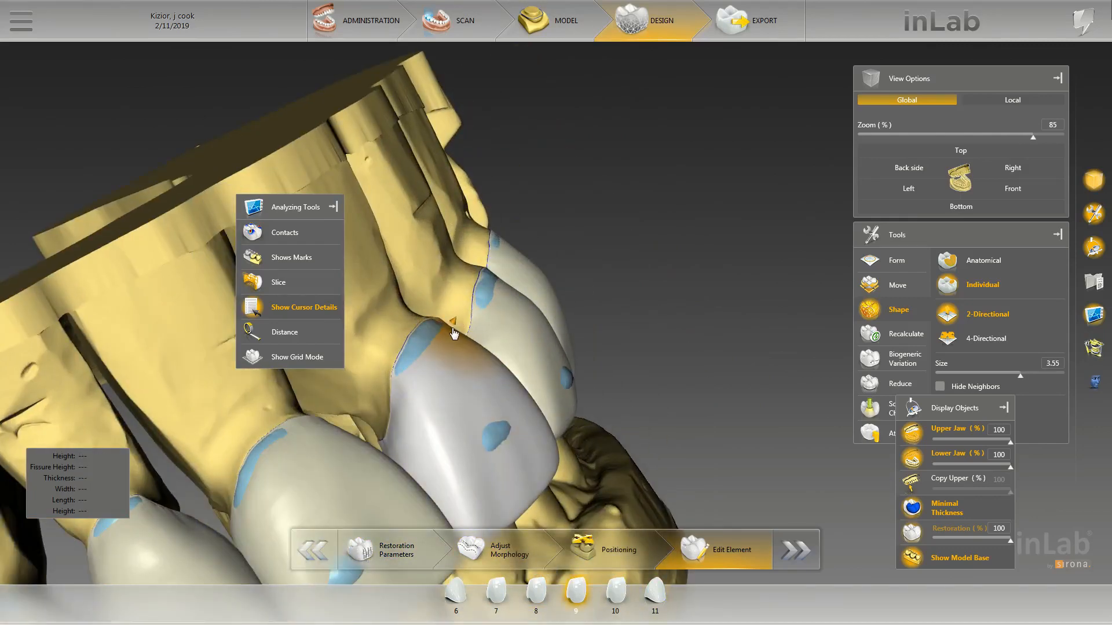
pyautogui.scroll(-2, 453, 334)
pyautogui.moveTo(655, 345); pyautogui.dragTo(585, 353)
pyautogui.scroll(-2, 634, 382)
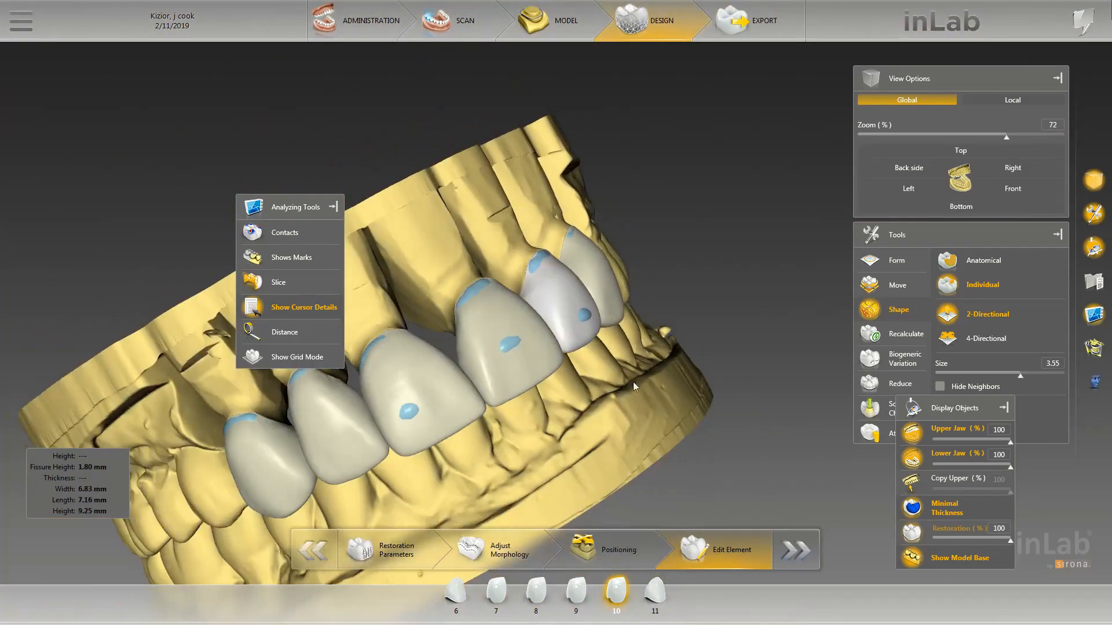
# Hide the lower jaw and adjust the contour of tooth 8 with individual shaping at size 2.63.
pyautogui.moveTo(633, 383); pyautogui.dragTo(598, 289)
pyautogui.click(912, 457)
pyautogui.scroll(-2, 603, 347)
pyautogui.moveTo(556, 405)
pyautogui.mouseDown()
pyautogui.moveTo(530, 351)
pyautogui.moveTo(704, 253)
pyautogui.moveTo(536, 418)
pyautogui.moveTo(541, 436)
pyautogui.mouseUp()
pyautogui.scroll(4, 611, 267)
pyautogui.click(602, 216)
pyautogui.moveTo(602, 216); pyautogui.dragTo(603, 222)
pyautogui.scroll(-2, 604, 223)
pyautogui.click(541, 123)
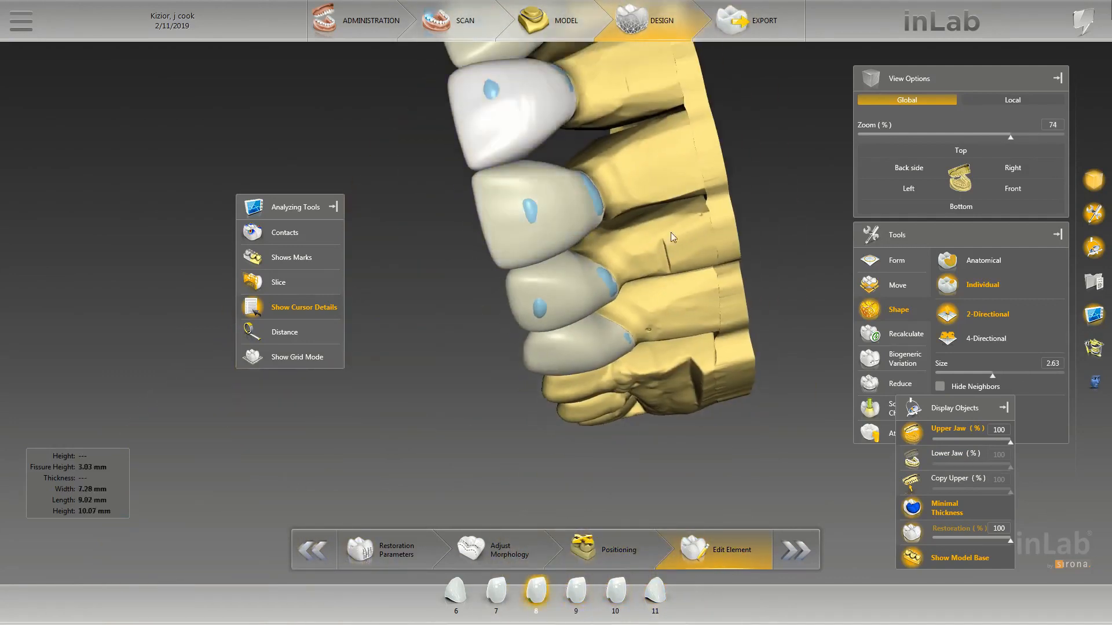
# Set the biogeneric variation of tooth 10 to 0.47 in the front view.
pyautogui.scroll(-2, 636, 231)
pyautogui.click(579, 339)
pyautogui.rightClick(578, 339)
pyautogui.click(617, 399)
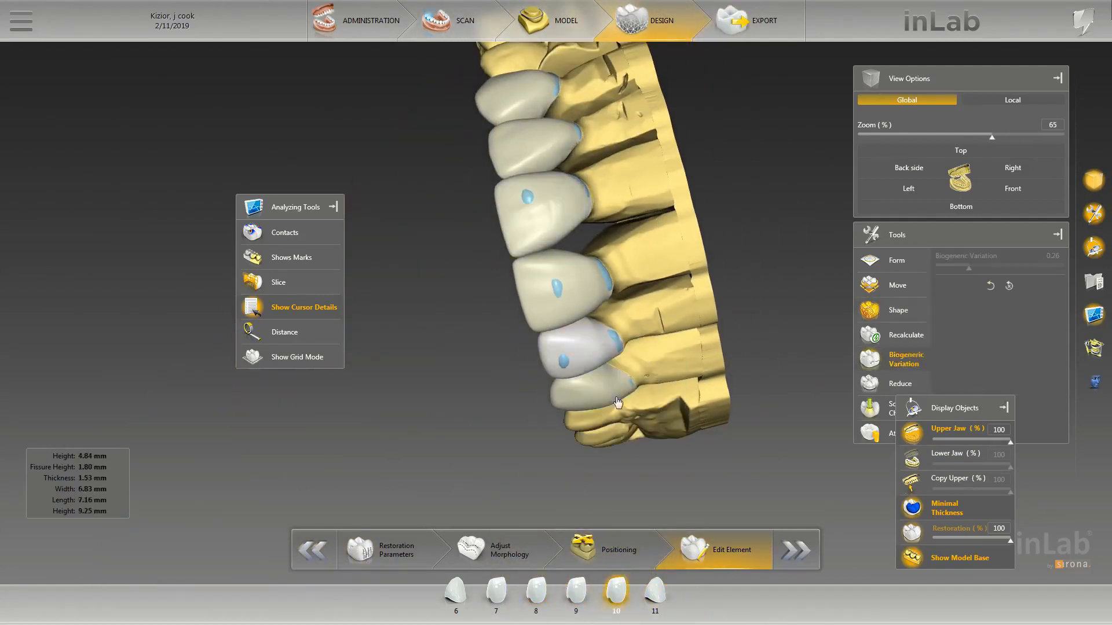
pyautogui.click(1012, 189)
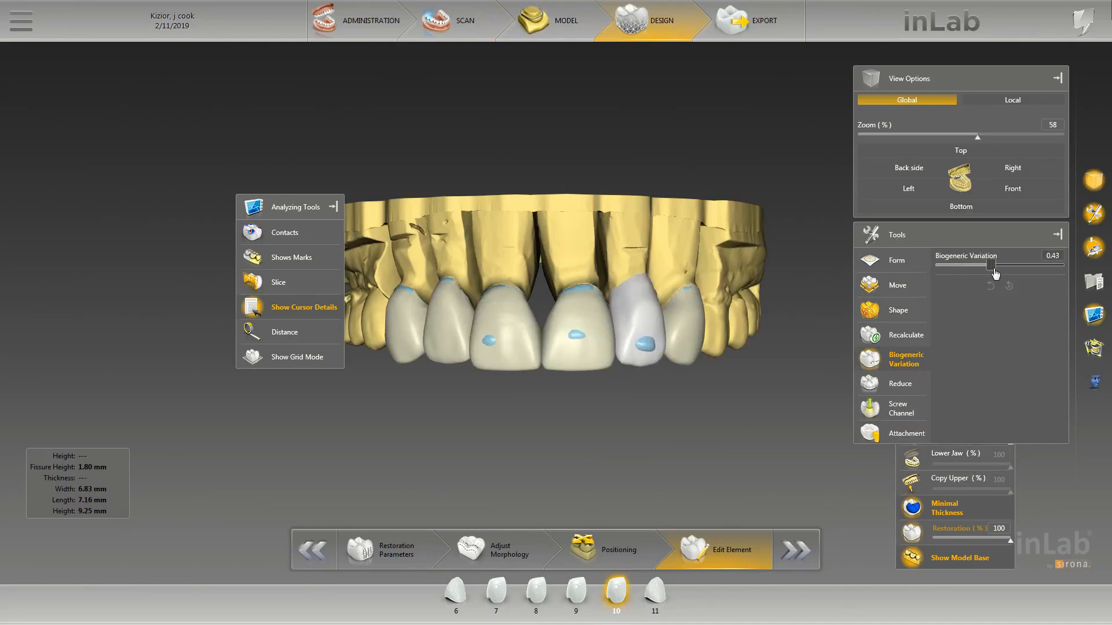
pyautogui.moveTo(1001, 273); pyautogui.dragTo(998, 273)
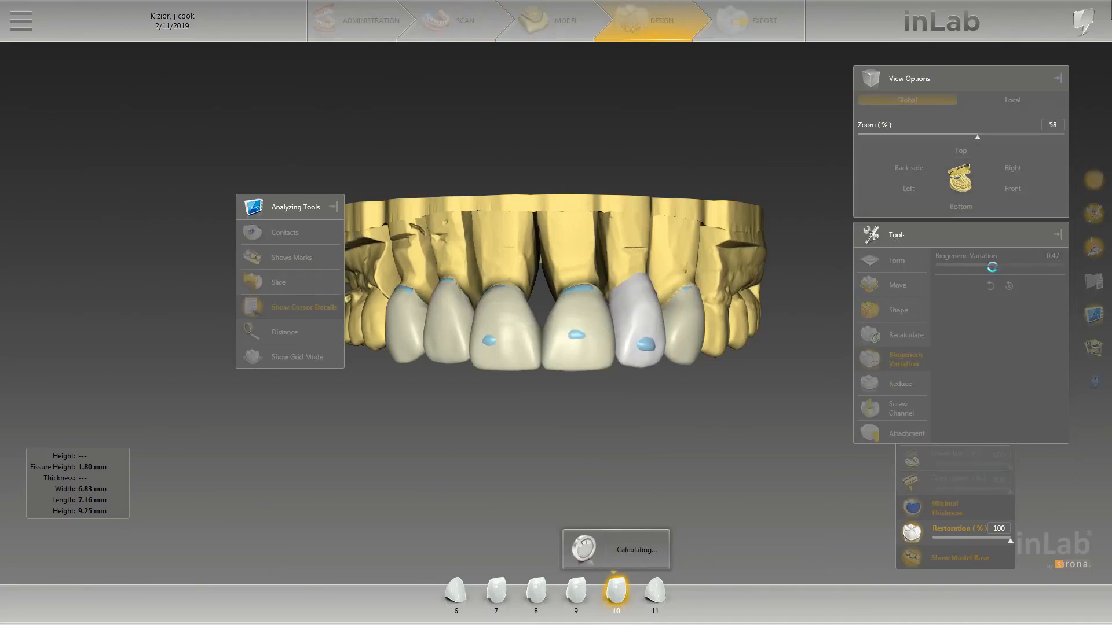
# Restart individual shaping and adjust the side of tooth 8 facing tooth 7 at size 3.93.
pyautogui.click(607, 345)
pyautogui.rightClick(613, 367)
pyautogui.click(683, 423)
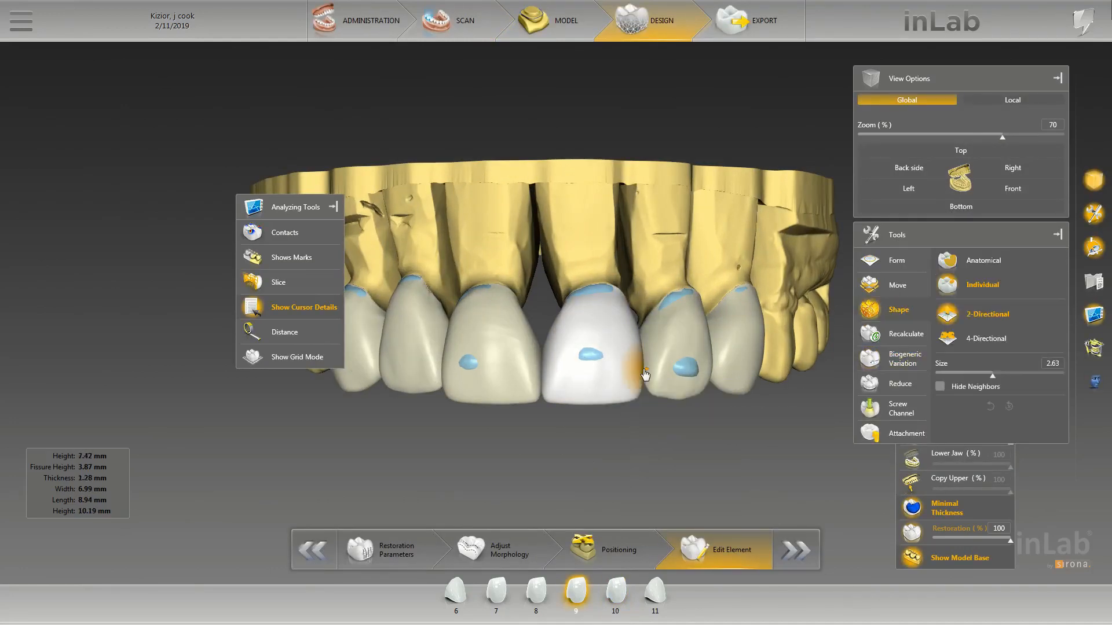
pyautogui.scroll(3, 647, 377)
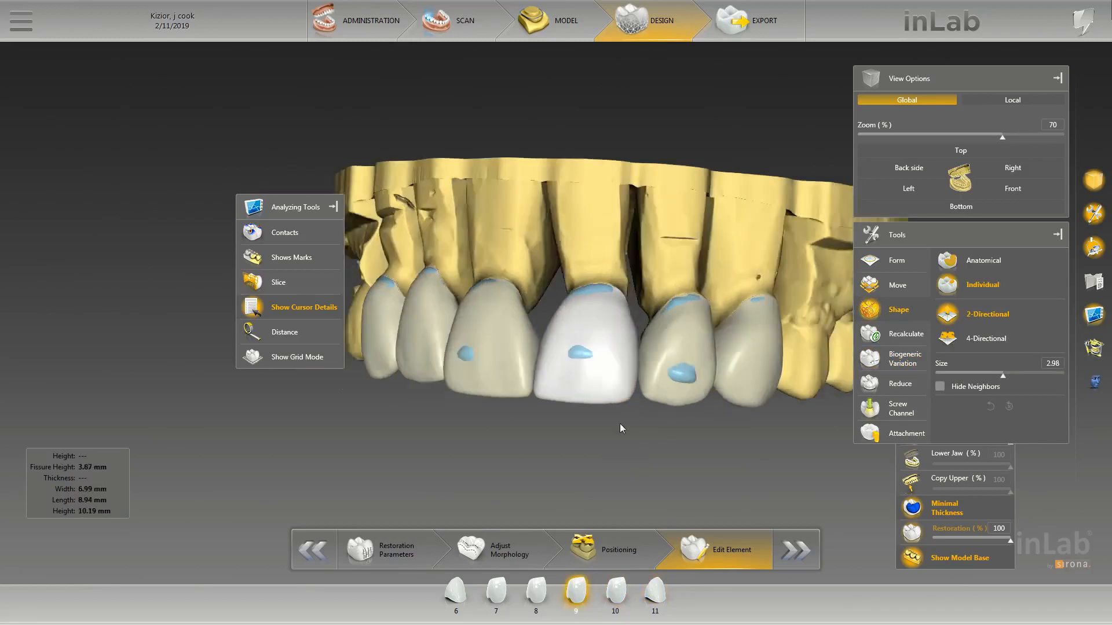
pyautogui.moveTo(620, 426); pyautogui.dragTo(678, 433, button='middle')
pyautogui.scroll(-5, 676, 429)
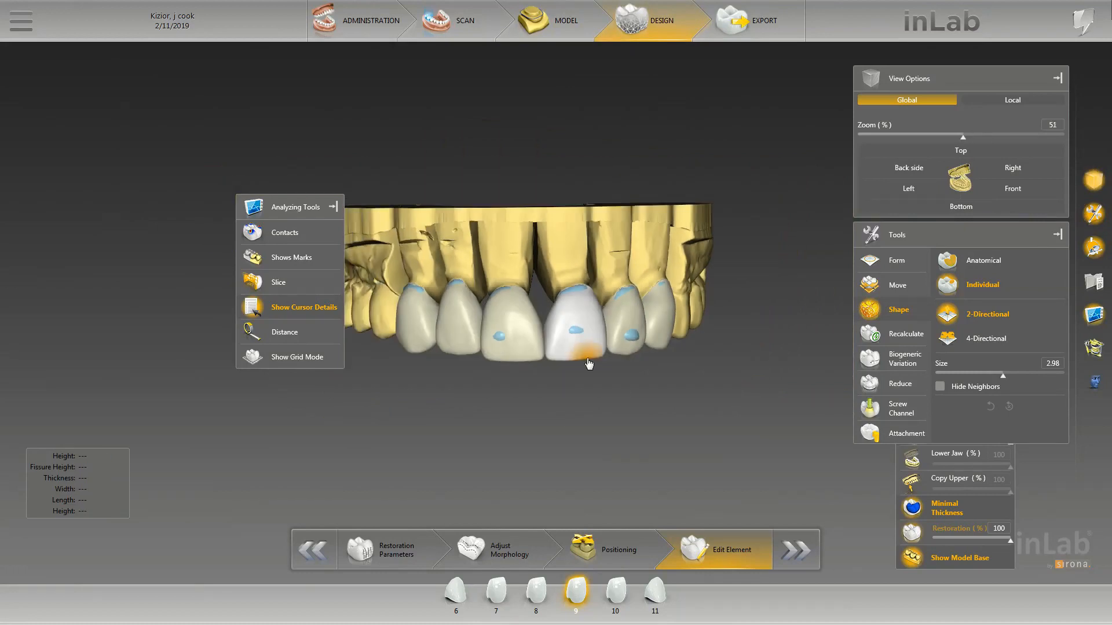
pyautogui.moveTo(635, 374); pyautogui.dragTo(675, 362, button='middle')
pyautogui.scroll(5, 673, 371)
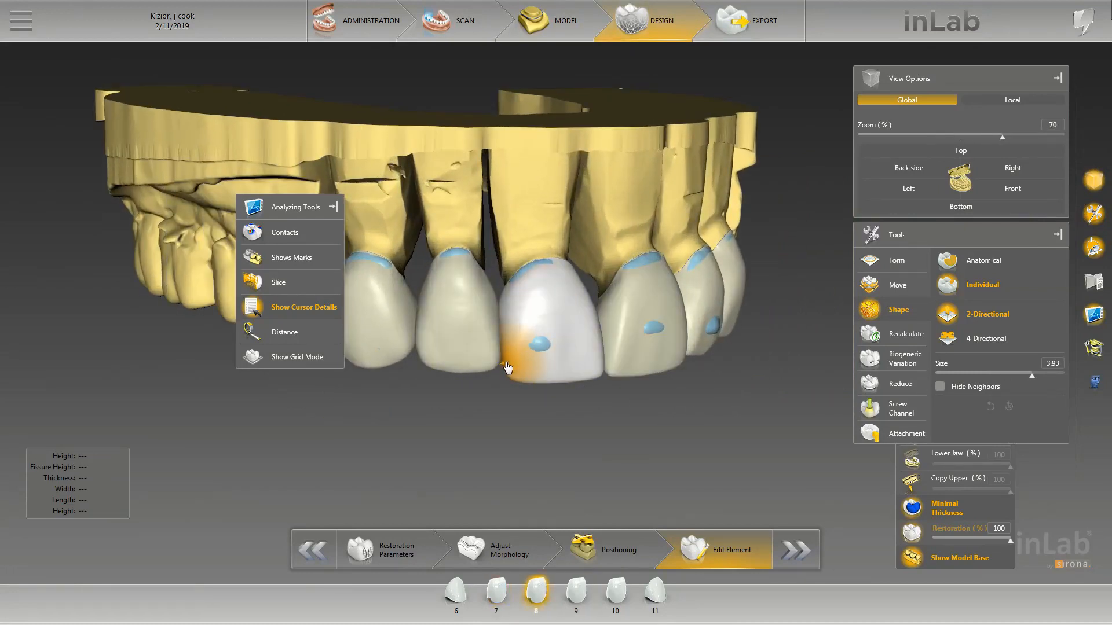
pyautogui.scroll(-4, 512, 377)
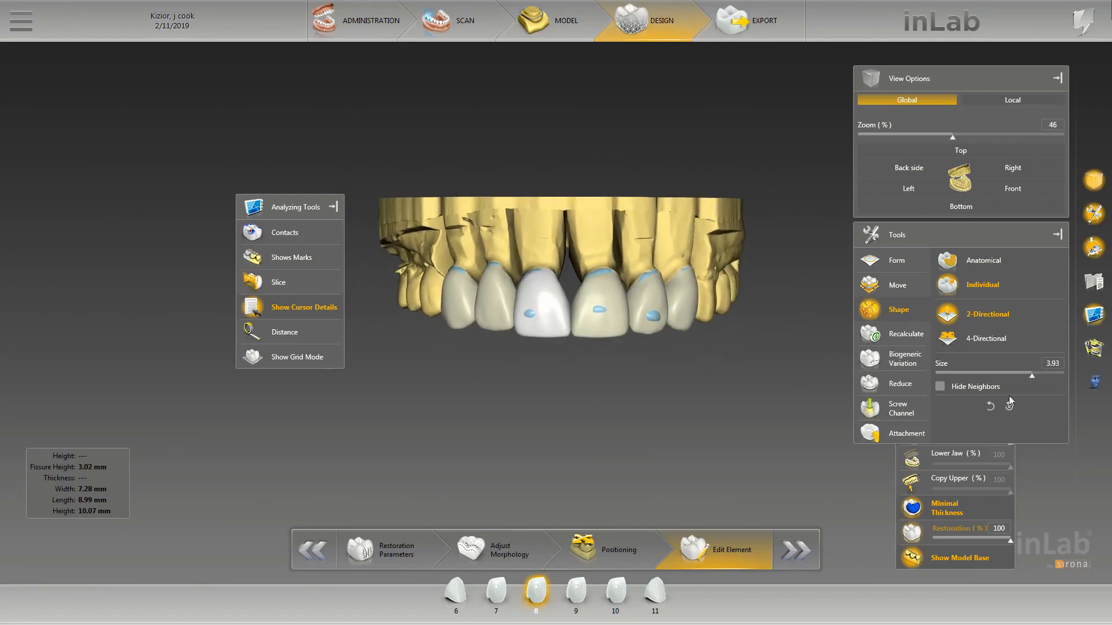
pyautogui.scroll(-2, 632, 369)
# Reshape the side of tooth 9 facing tooth 10 at size 3.93, refining it near the contact at size 2.18.
pyautogui.scroll(5, 643, 359)
pyautogui.click(690, 307)
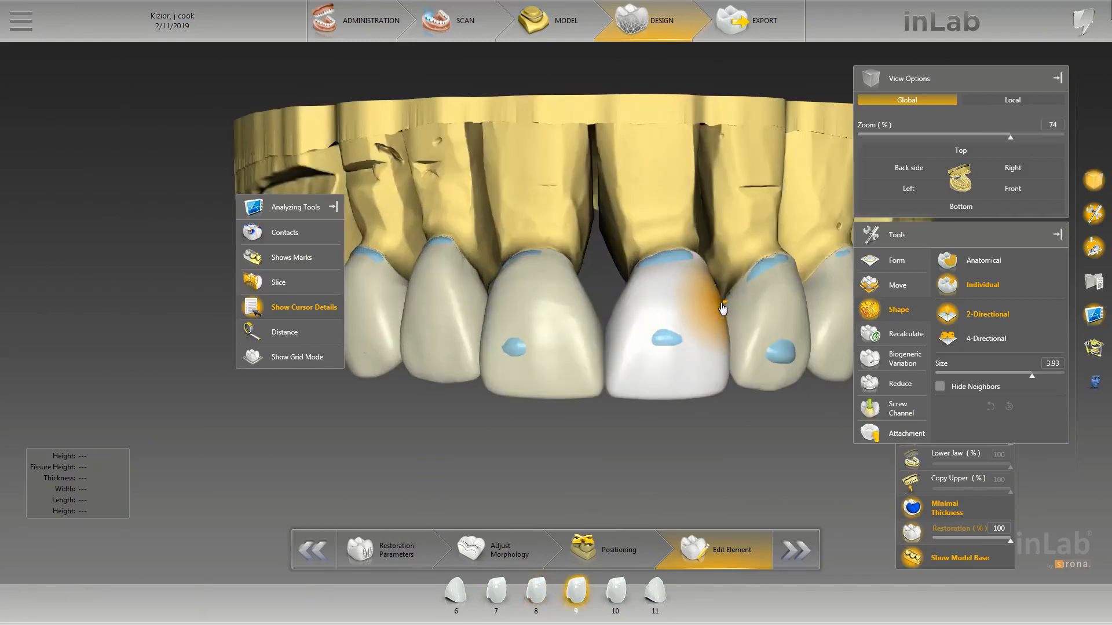
pyautogui.click(727, 307)
pyautogui.click(721, 304)
pyautogui.scroll(-1, 723, 307)
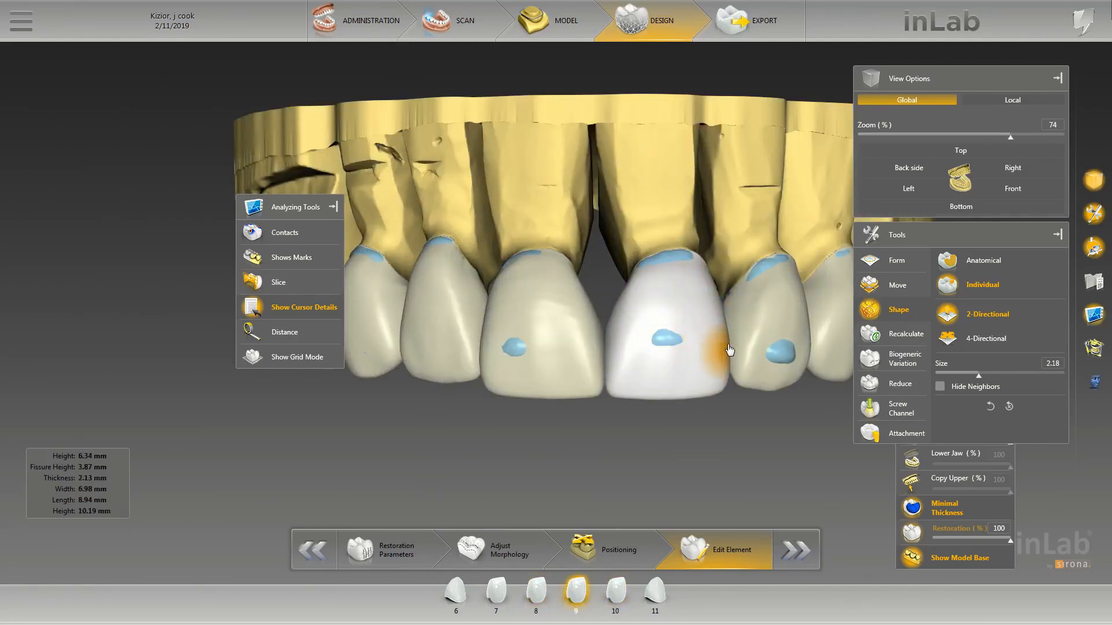
pyautogui.scroll(-1, 684, 373)
# Smooth the crown surface around the contact between teeth 9 and 10 at size 2.15 mm and strength 20%.
pyautogui.click(799, 332)
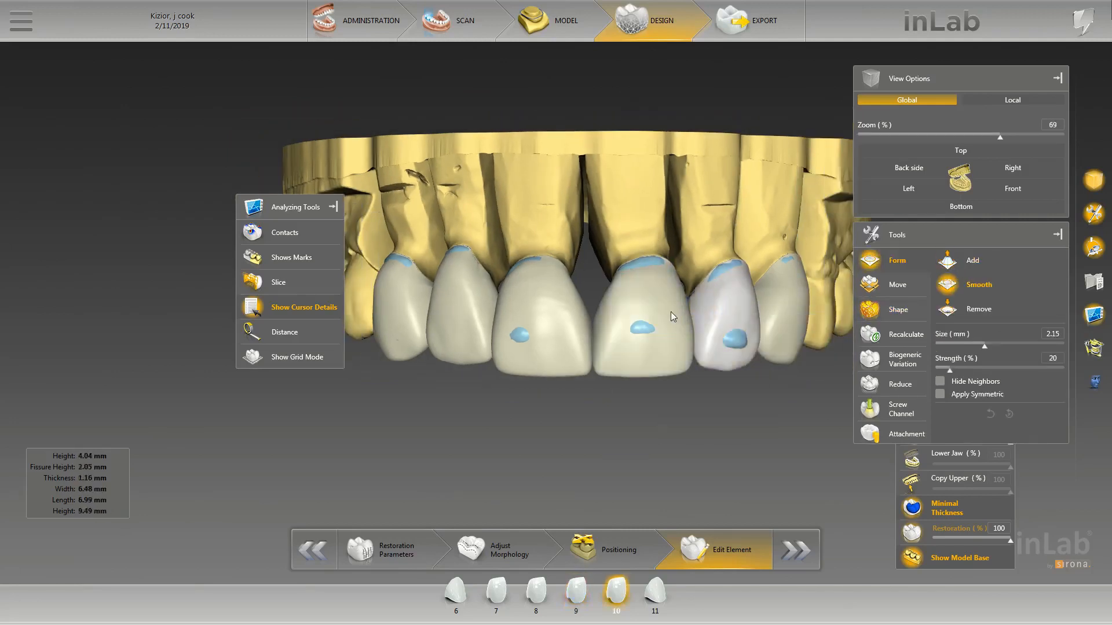
pyautogui.moveTo(670, 312); pyautogui.dragTo(653, 310, button='middle')
pyautogui.moveTo(666, 304); pyautogui.dragTo(662, 312)
pyautogui.scroll(-1, 672, 301)
# Adjust the labial contour of tooth 9 on the side facing tooth 8 with individual shaping at sizes 2.63 and 2.40.
pyautogui.moveTo(672, 301); pyautogui.dragTo(684, 191, button='middle')
pyautogui.scroll(2, 690, 210)
pyautogui.rightClick(648, 292)
pyautogui.click(710, 331)
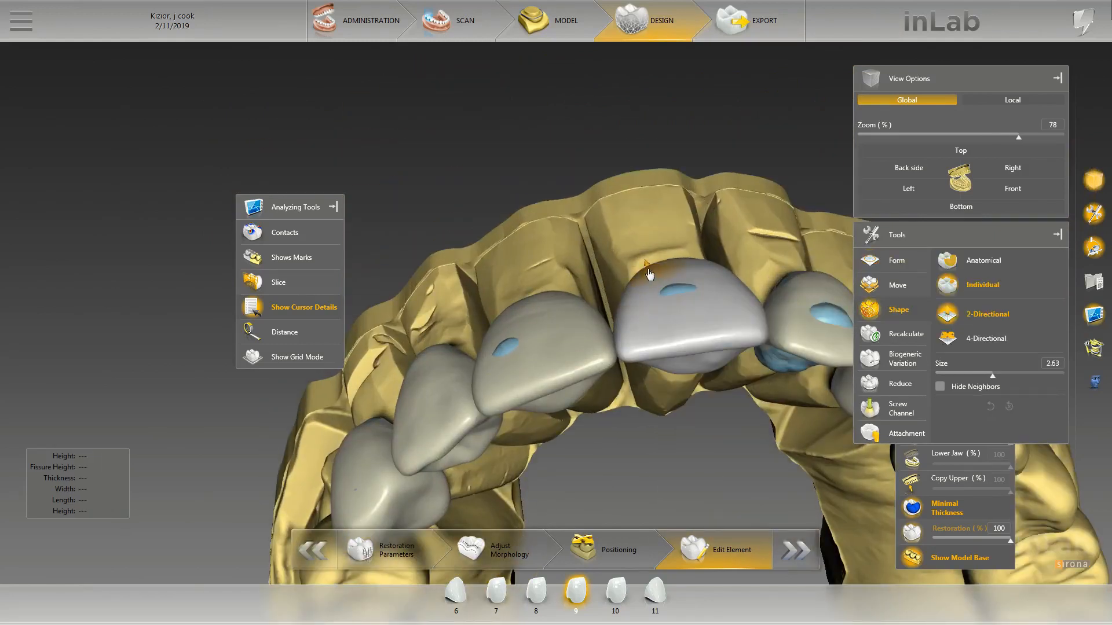
pyautogui.moveTo(703, 269); pyautogui.dragTo(691, 243, button='middle')
# Add material to the labial surface of tooth 9 near the neck at size 1.43 mm and strength 20%.
pyautogui.rightClick(693, 245)
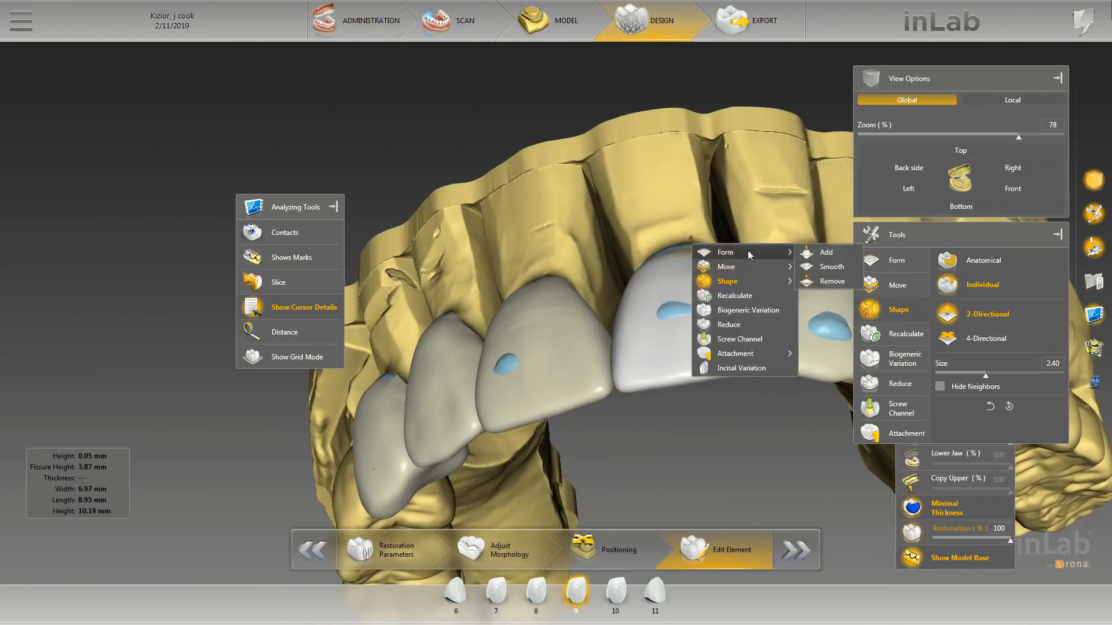
pyautogui.click(735, 251)
pyautogui.scroll(1, 605, 263)
pyautogui.moveTo(775, 229); pyautogui.dragTo(697, 259, button='middle')
# Smooth the labial surface of tooth 9 near the neck at strength 19%, with sizes 1.45 and 1.95 mm.
pyautogui.rightClick(696, 259)
pyautogui.moveTo(744, 282)
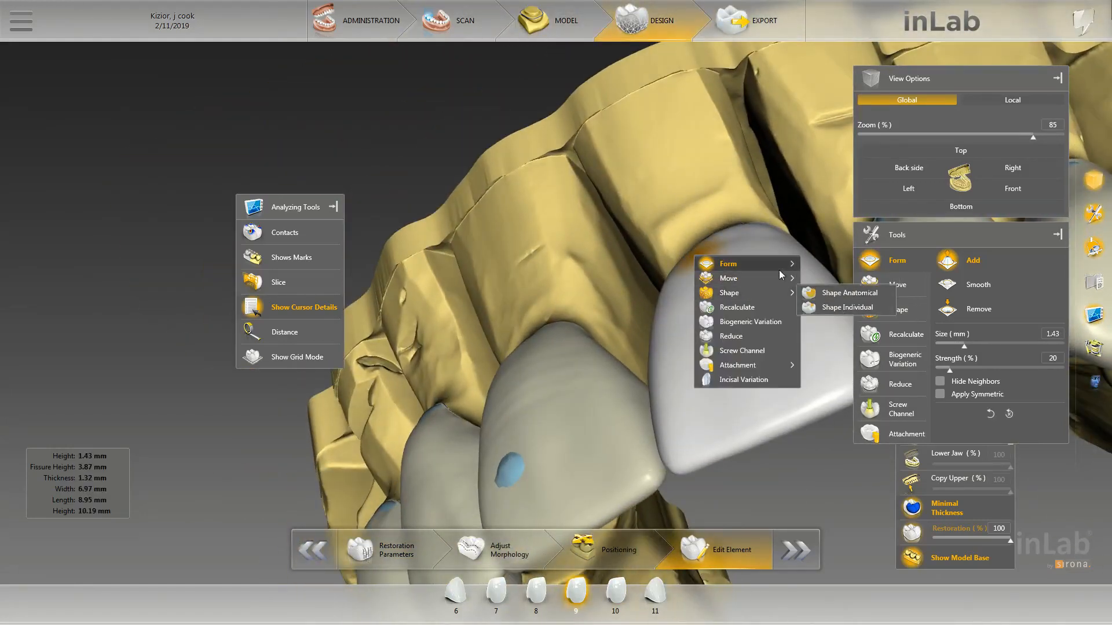
pyautogui.moveTo(780, 269)
pyautogui.click(818, 279)
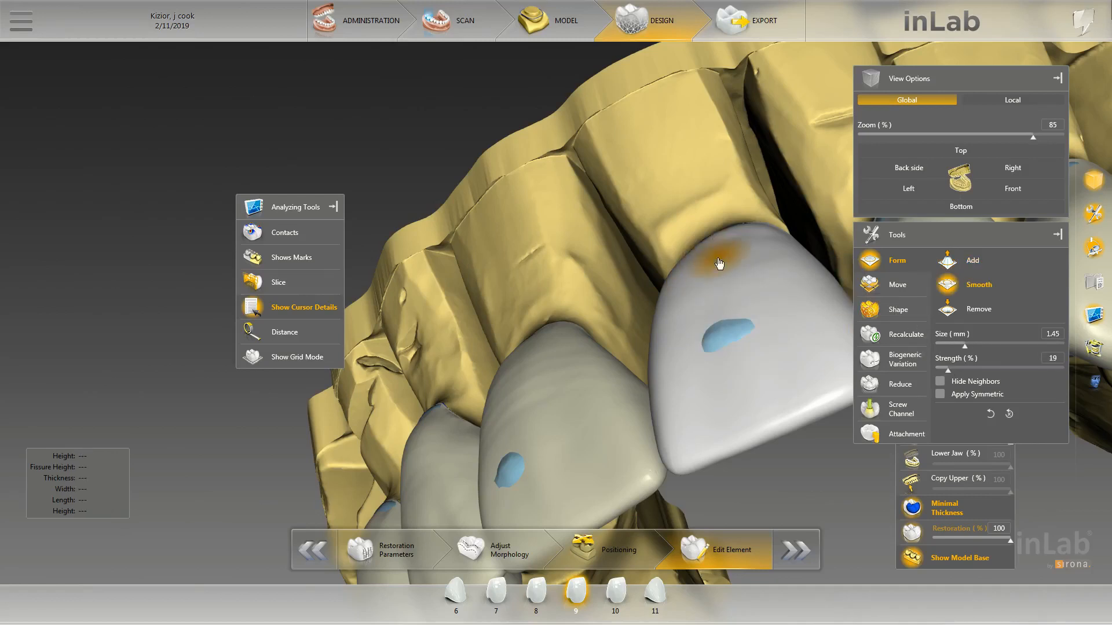
pyautogui.moveTo(660, 205); pyautogui.dragTo(687, 275, button='middle')
pyautogui.scroll(2, 688, 277)
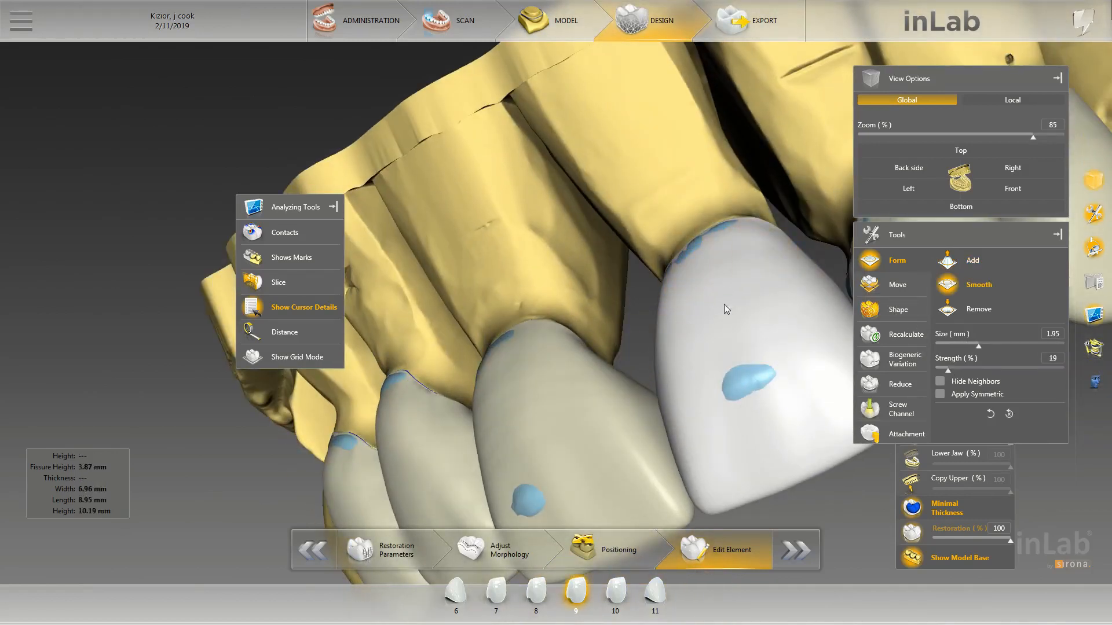
# Smooth tooth 10 at size 2.15 mm and strength 19%, viewing it from the lingual side.
pyautogui.moveTo(777, 276)
pyautogui.mouseDown(button='middle')
pyautogui.moveTo(712, 348)
pyautogui.moveTo(603, 266)
pyautogui.moveTo(571, 368)
pyautogui.moveTo(658, 371)
pyautogui.moveTo(589, 417)
pyautogui.moveTo(479, 259)
pyautogui.moveTo(463, 295)
pyautogui.mouseUp(button='middle')
pyautogui.click(571, 368)
pyautogui.scroll(-4, 571, 368)
pyautogui.scroll(-1, 478, 259)
pyautogui.scroll(5, 625, 307)
pyautogui.moveTo(642, 287); pyautogui.dragTo(628, 347, button='middle')
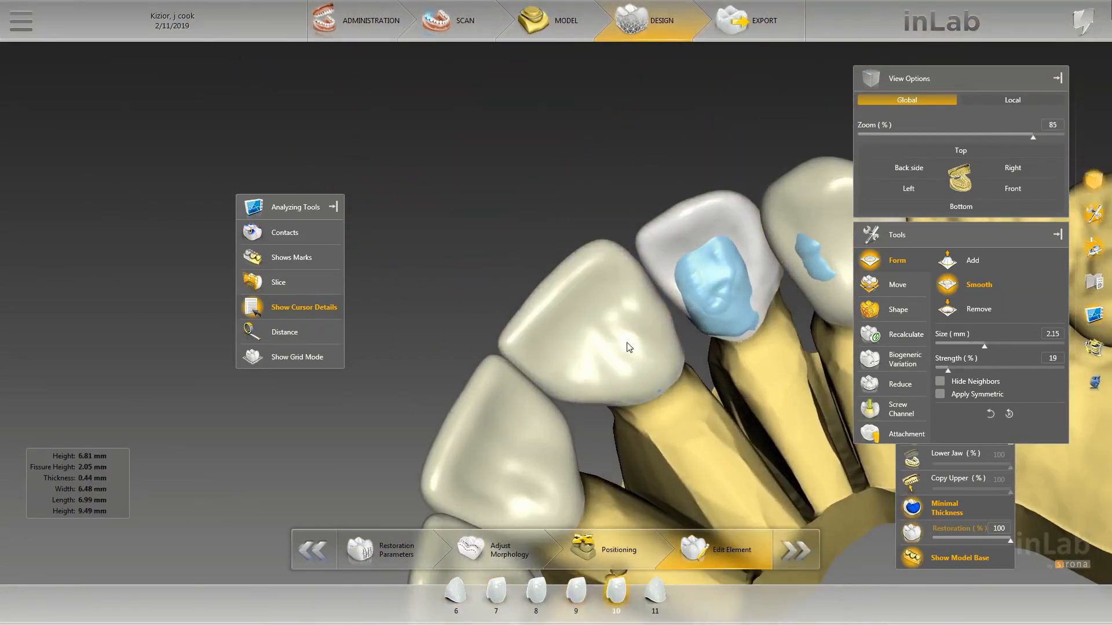
# Reshape the lingual surface of tooth 9 individually at size 1.93 and save the case.
pyautogui.rightClick(628, 347)
pyautogui.click(762, 398)
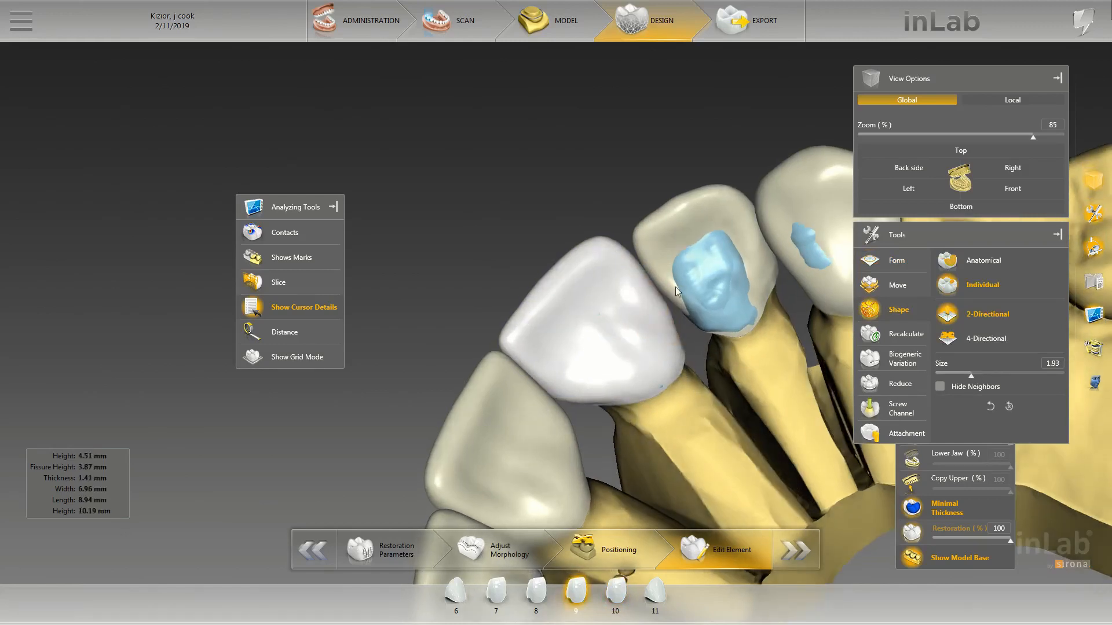
pyautogui.click(21, 21)
pyautogui.click(71, 81)
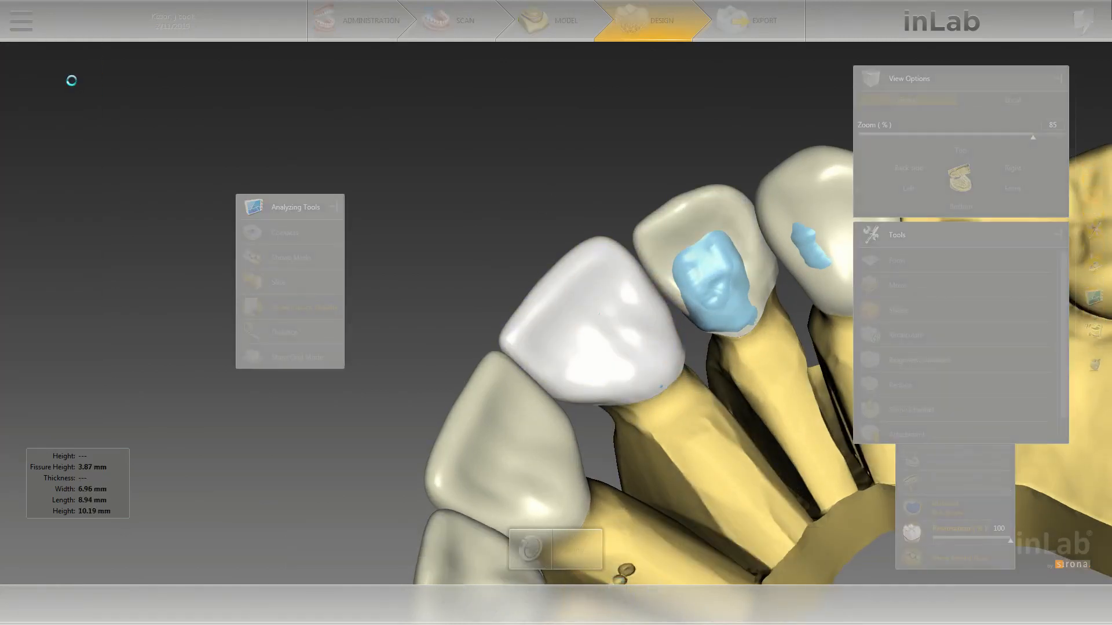
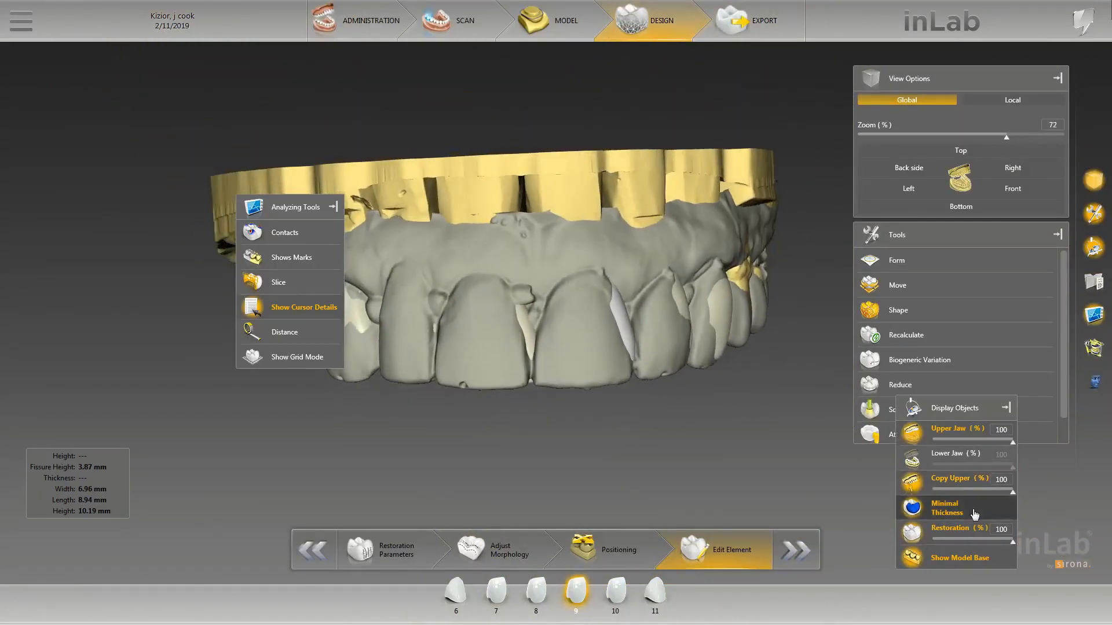
# Compare the crowns with the copied upper jaw at 47% opacity, and hide the copy again.
pyautogui.moveTo(1014, 542); pyautogui.dragTo(1017, 542)
pyautogui.moveTo(1013, 492); pyautogui.dragTo(959, 492)
pyautogui.moveTo(502, 441); pyautogui.dragTo(519, 413)
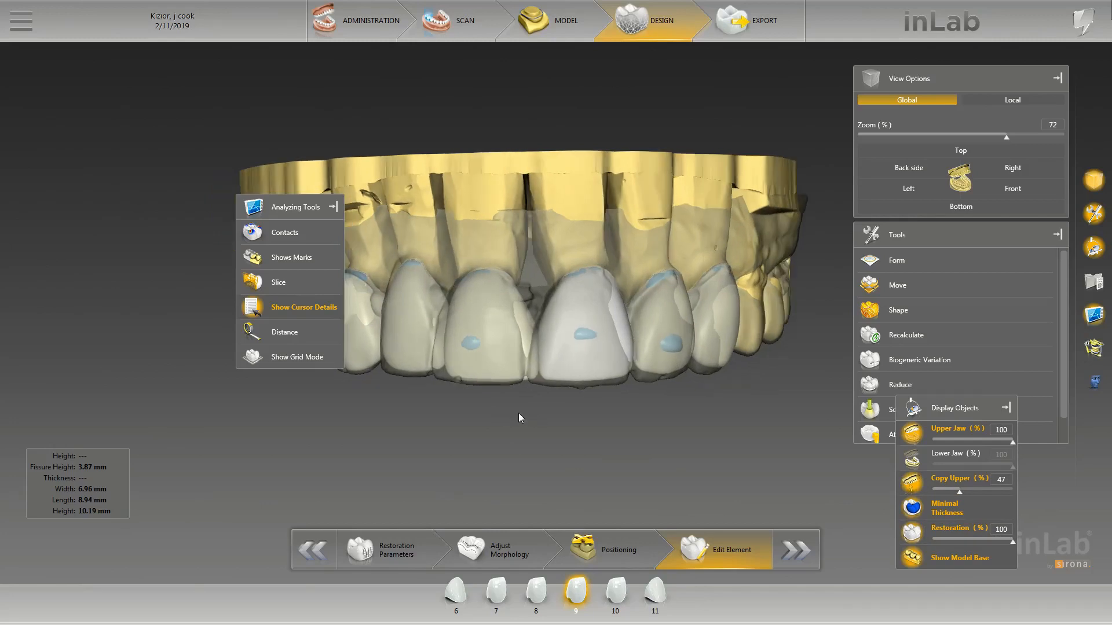
pyautogui.moveTo(519, 412); pyautogui.dragTo(462, 296, button='middle')
pyautogui.moveTo(461, 296); pyautogui.dragTo(478, 264, button='right')
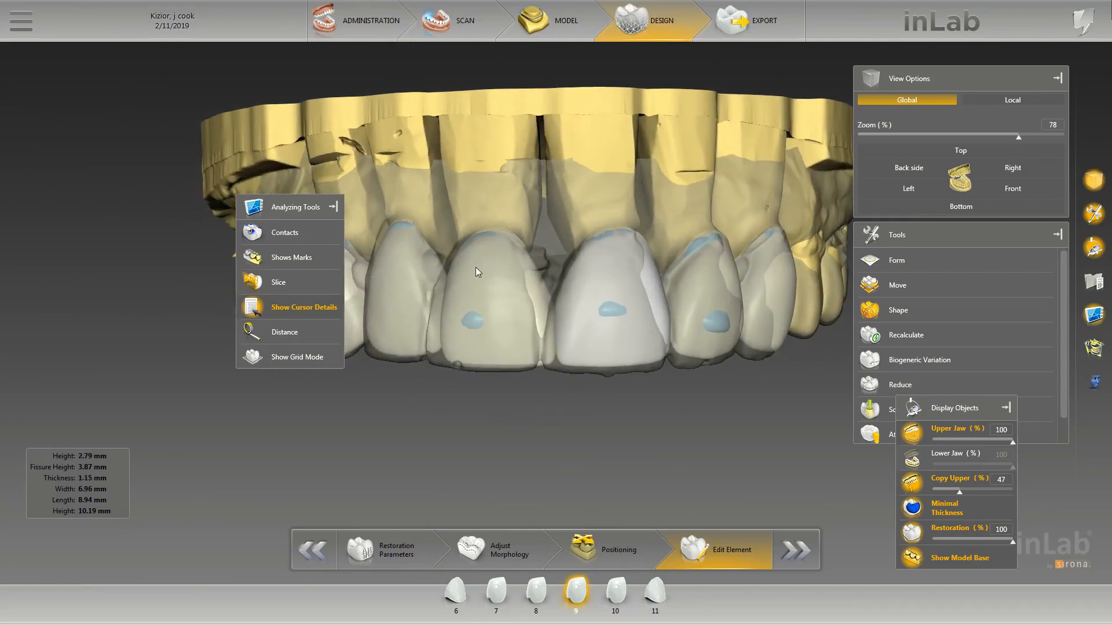
pyautogui.click(921, 491)
pyautogui.scroll(-5, 462, 414)
pyautogui.scroll(5, 461, 414)
pyautogui.moveTo(461, 414); pyautogui.dragTo(516, 438)
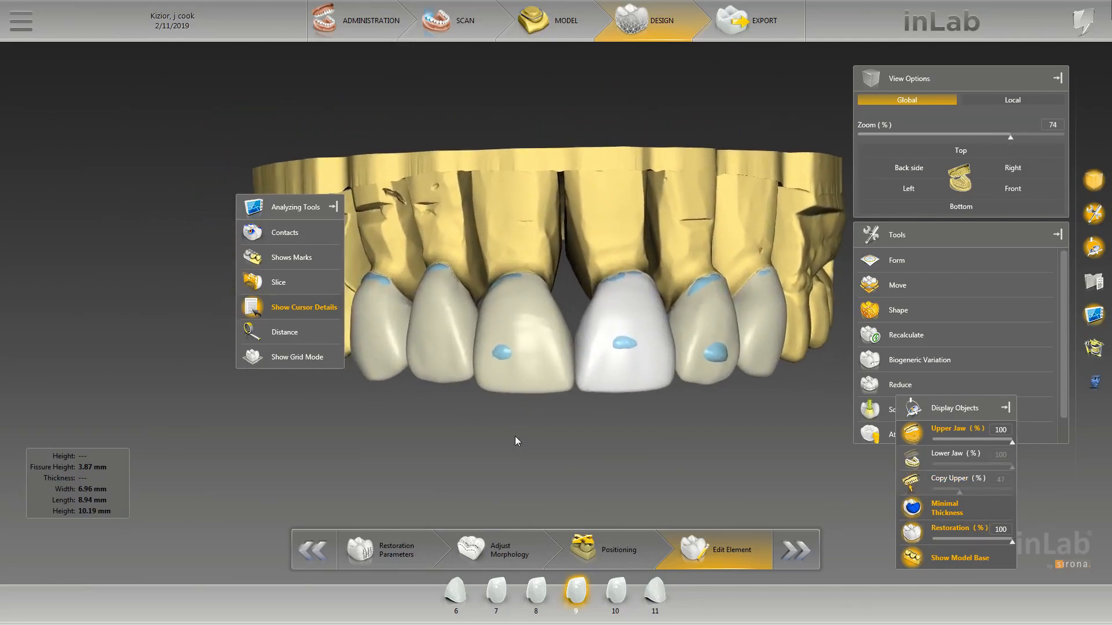
# Reshape the labial surface of tooth 10 with four-directional individual shaping at size 4.18.
pyautogui.scroll(1, 516, 439)
pyautogui.rightClick(726, 348)
pyautogui.moveTo(799, 384)
pyautogui.click(878, 399)
pyautogui.click(986, 339)
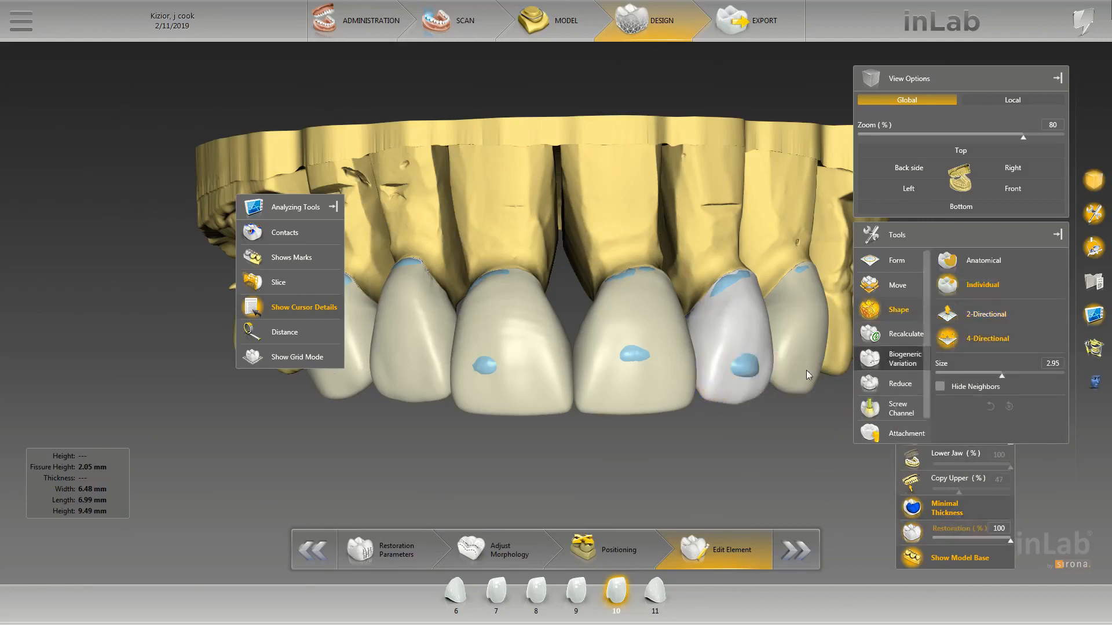
pyautogui.scroll(2, 718, 342)
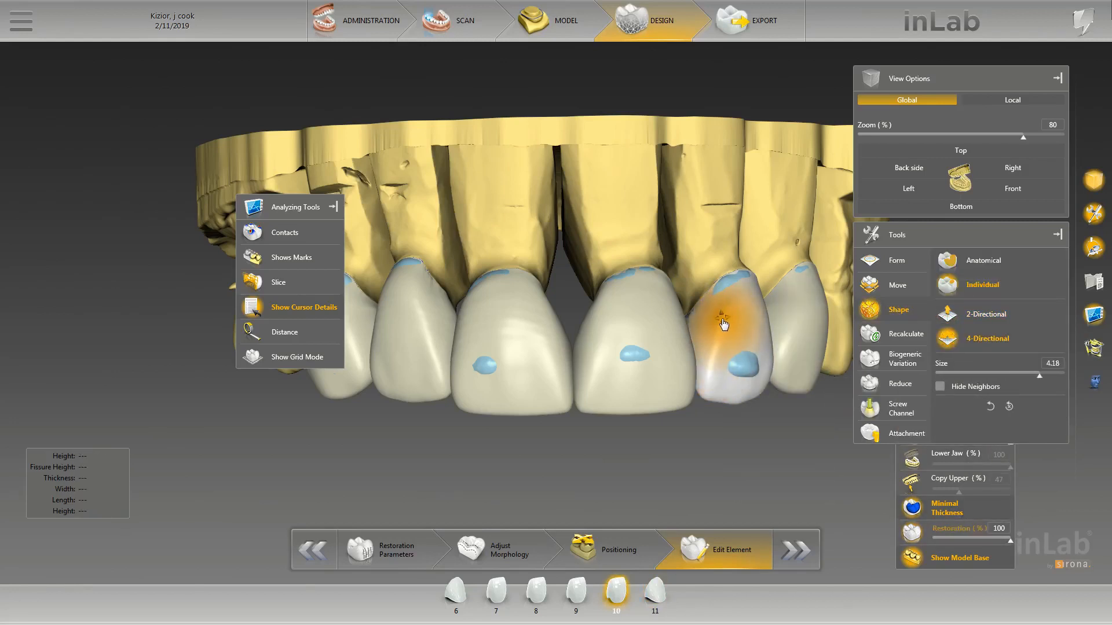
# Switch to two-directional shaping and adjust the edge of tooth 10 facing tooth 9 at size 2.05.
pyautogui.moveTo(729, 433); pyautogui.dragTo(810, 370)
pyautogui.scroll(3, 646, 417)
pyautogui.scroll(-2, 707, 420)
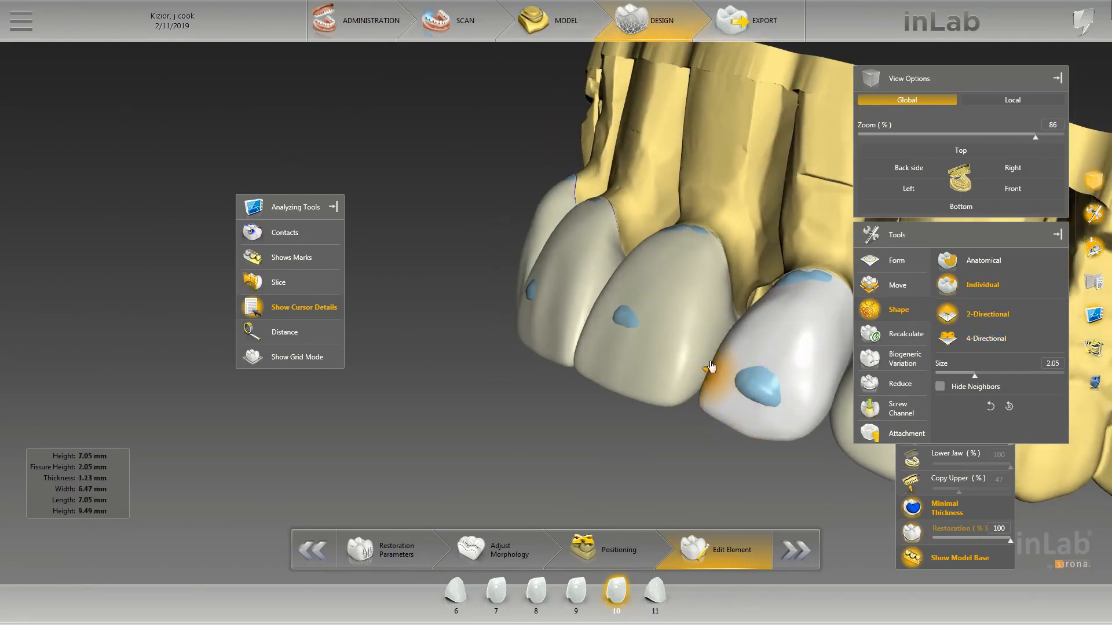
pyautogui.scroll(2, 713, 371)
pyautogui.scroll(2, 721, 342)
pyautogui.moveTo(721, 352); pyautogui.dragTo(690, 289, button='middle')
# Refine the side of tooth 10 above its contact with tooth 9 at size 2.76.
pyautogui.click(715, 263)
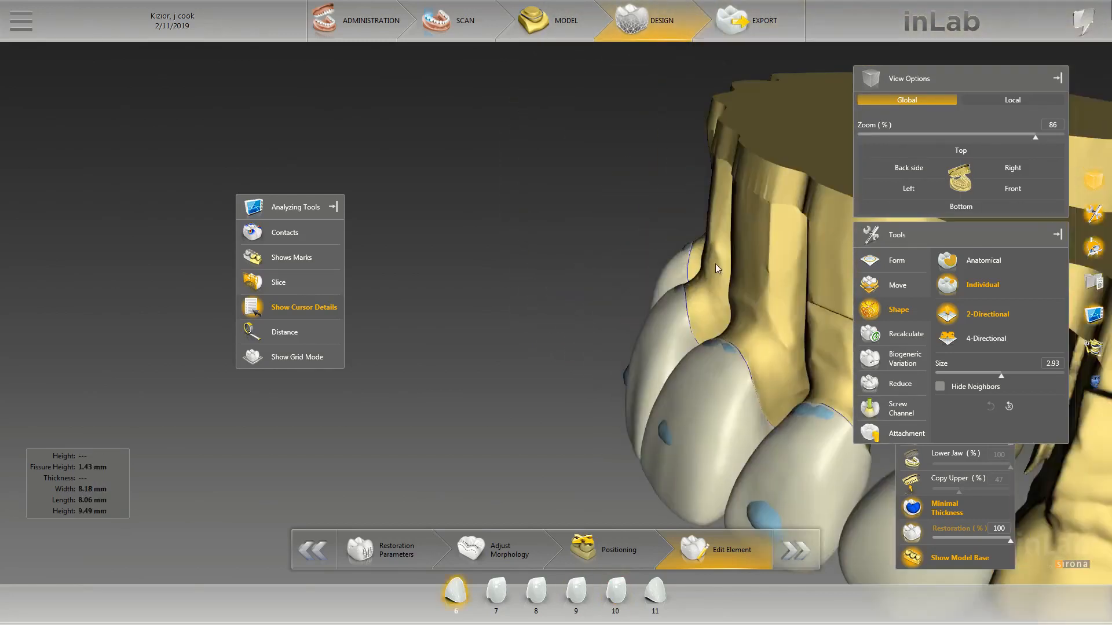
pyautogui.scroll(-3, 464, 258)
pyautogui.moveTo(464, 258); pyautogui.dragTo(485, 383, button='middle')
pyautogui.scroll(4, 485, 383)
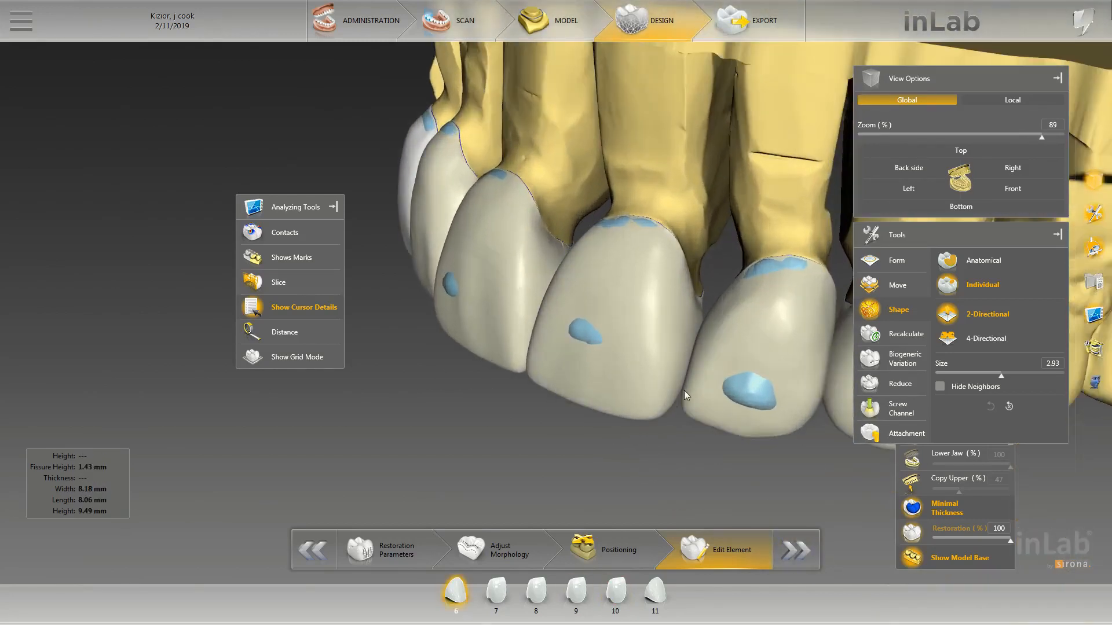
pyautogui.click(687, 386)
pyautogui.scroll(2, 688, 379)
pyautogui.click(697, 333)
pyautogui.click(698, 339)
pyautogui.scroll(-2, 700, 340)
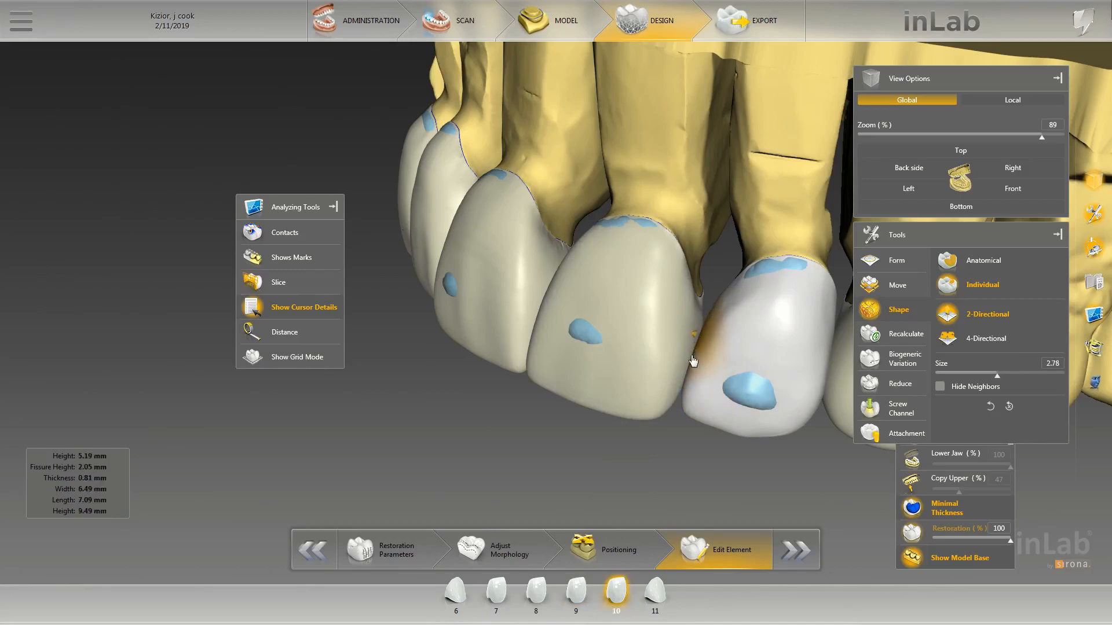
# Reshape the labial surface of tooth 10 toward the incisal edge around the thin area at size 3.18.
pyautogui.scroll(-3, 693, 360)
pyautogui.moveTo(693, 361)
pyautogui.mouseDown(button='middle')
pyautogui.moveTo(579, 231)
pyautogui.moveTo(654, 256)
pyautogui.moveTo(682, 281)
pyautogui.moveTo(705, 272)
pyautogui.moveTo(676, 246)
pyautogui.moveTo(695, 297)
pyautogui.moveTo(714, 303)
pyautogui.moveTo(689, 411)
pyautogui.moveTo(678, 332)
pyautogui.moveTo(684, 326)
pyautogui.moveTo(704, 421)
pyautogui.moveTo(686, 298)
pyautogui.mouseUp(button='middle')
pyautogui.scroll(-3, 676, 246)
pyautogui.scroll(1, 677, 332)
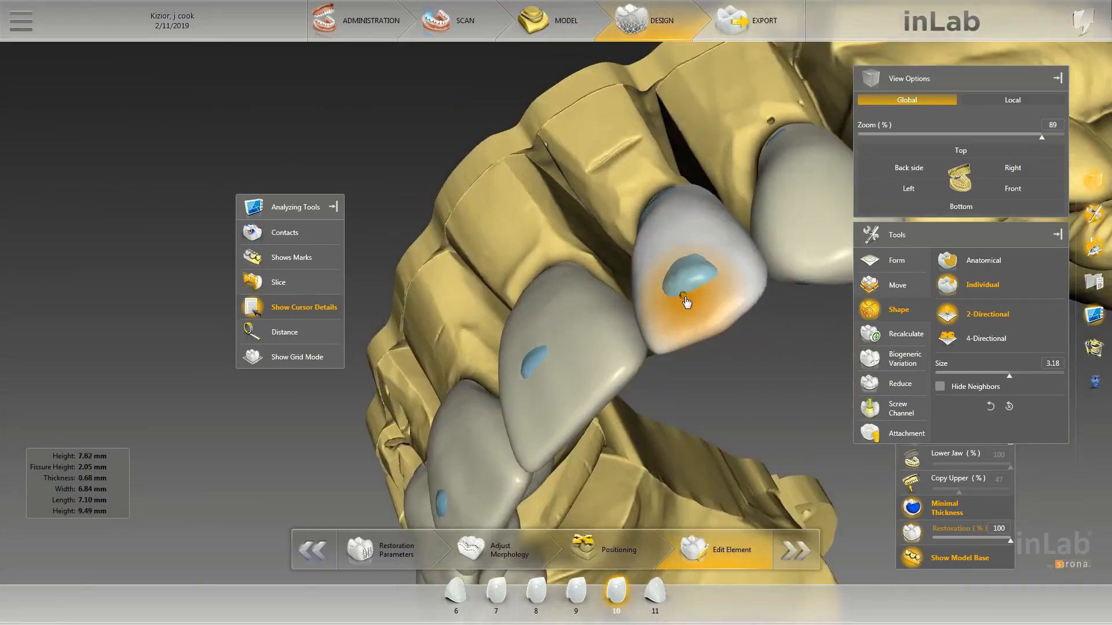
# Reposition tooth 10 with Move and Rotate, adjusting its tilt and placement between teeth 9 and 11.
pyautogui.rightClick(686, 298)
pyautogui.moveTo(753, 319)
pyautogui.click(799, 322)
pyautogui.moveTo(799, 322); pyautogui.dragTo(682, 263, button='middle')
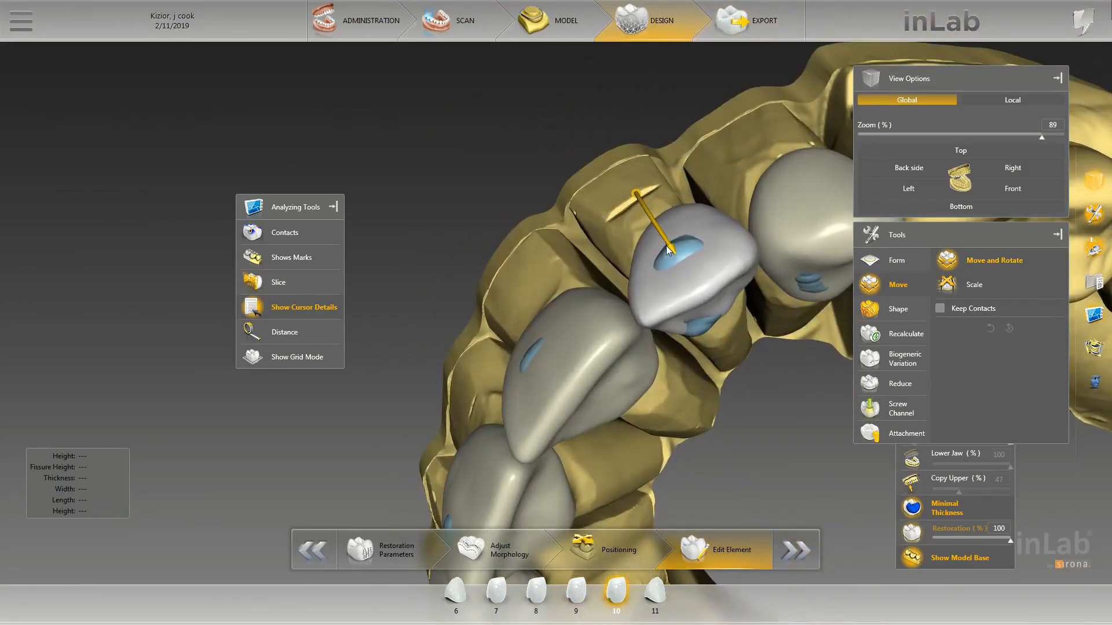
pyautogui.moveTo(558, 225); pyautogui.dragTo(615, 339, button='middle')
pyautogui.moveTo(752, 373); pyautogui.dragTo(762, 367)
pyautogui.moveTo(762, 367); pyautogui.dragTo(767, 374, button='middle')
# Refine the side of tooth 10 facing tooth 9 with two-directional individual shaping at size 2.38.
pyautogui.rightClick(678, 331)
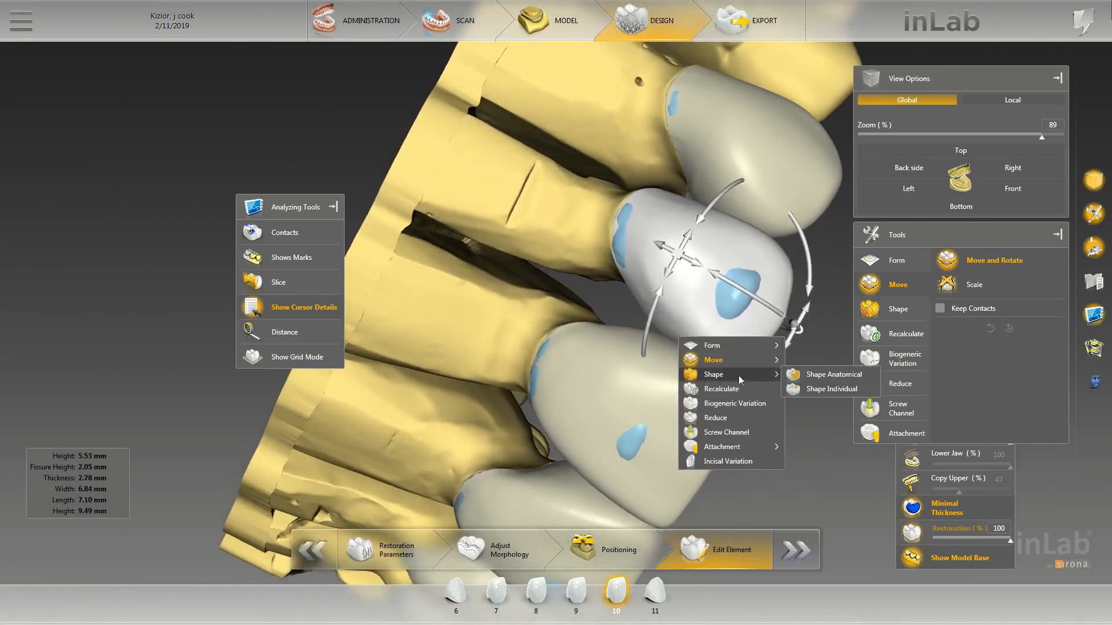
pyautogui.click(811, 385)
pyautogui.scroll(-3, 690, 348)
pyautogui.moveTo(691, 349); pyautogui.dragTo(672, 337)
pyautogui.scroll(1, 662, 333)
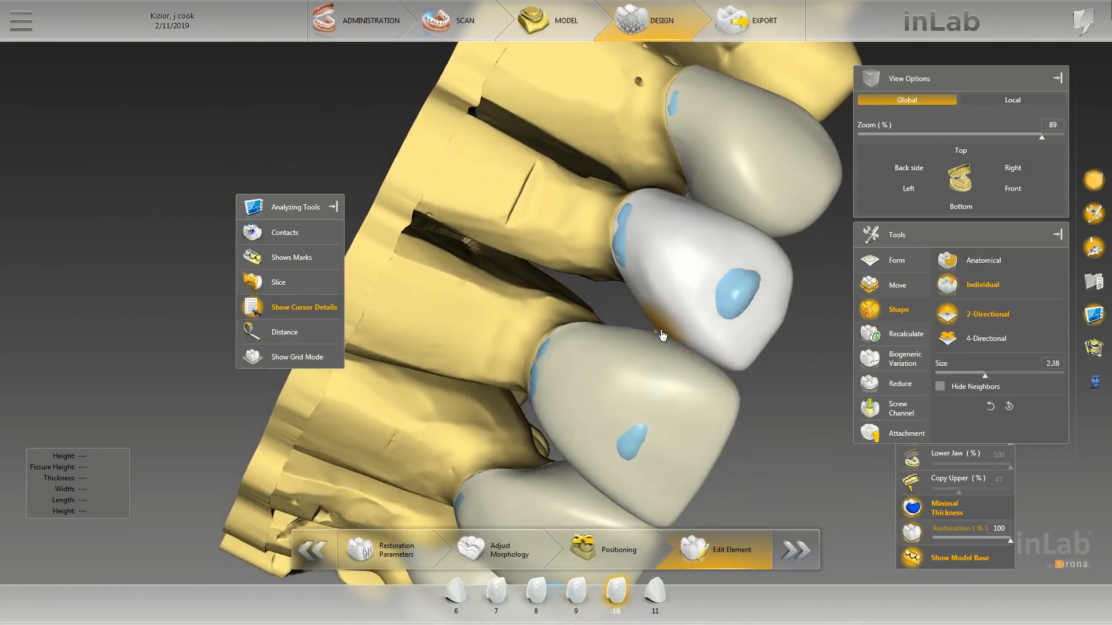
pyautogui.moveTo(665, 330); pyautogui.dragTo(606, 238, button='middle')
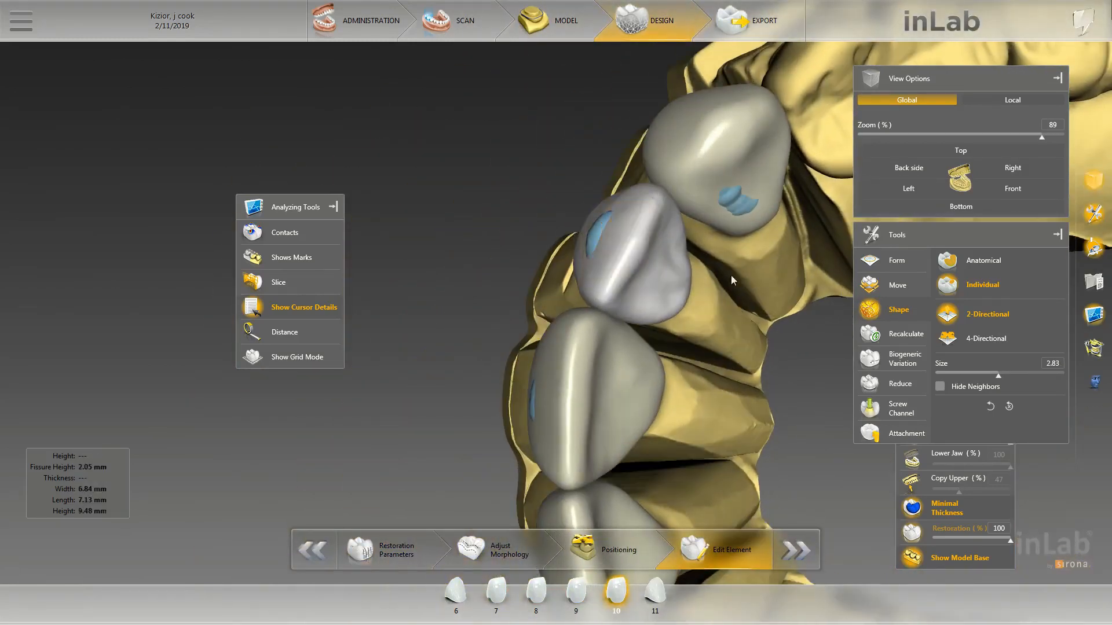
# Reshape tooth 10 with four-directional anatomical shaping and reposition it with Move and Rotate.
pyautogui.click(988, 339)
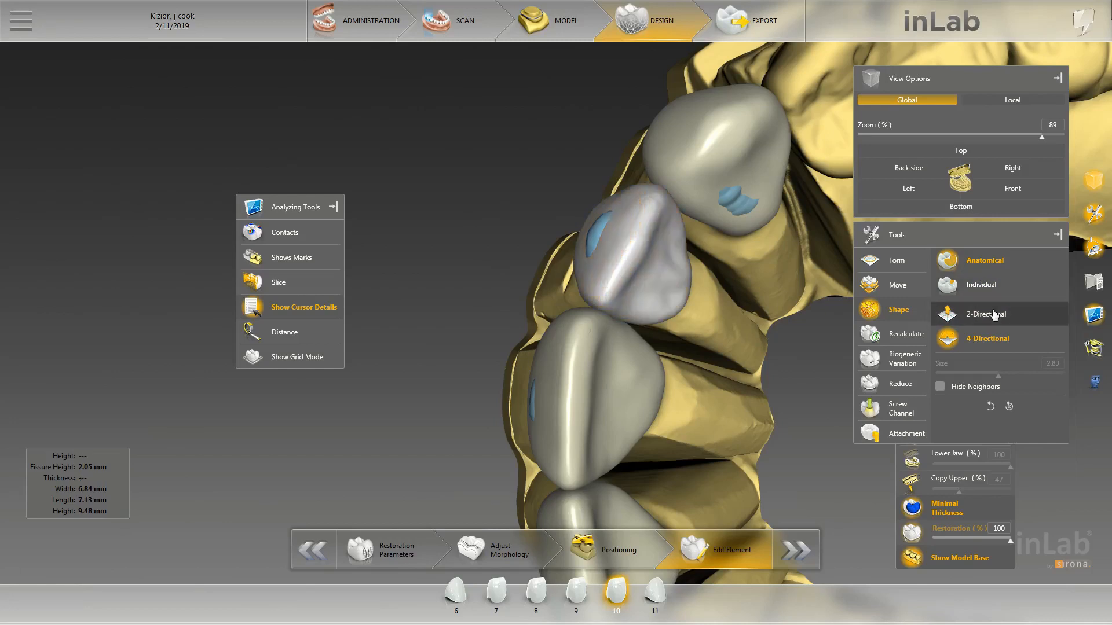
pyautogui.rightClick(646, 252)
pyautogui.click(810, 273)
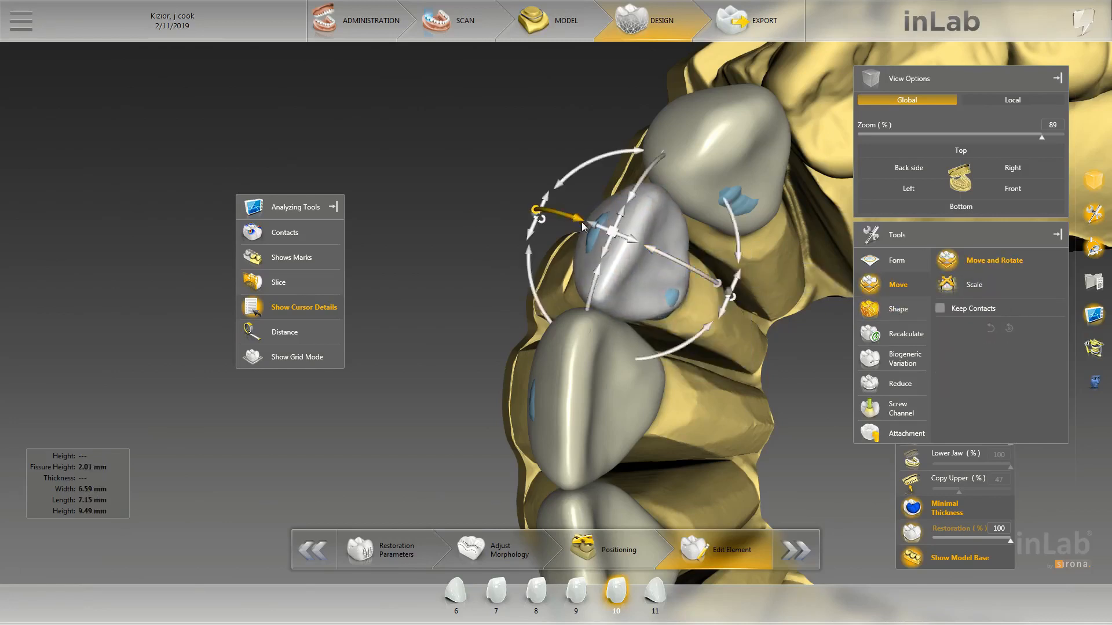
pyautogui.moveTo(585, 237); pyautogui.dragTo(585, 252, button='middle')
# Reshape the side of tooth 10 facing tooth 9 with two-directional individual shaping at size 3.30.
pyautogui.rightClick(571, 287)
pyautogui.click(734, 315)
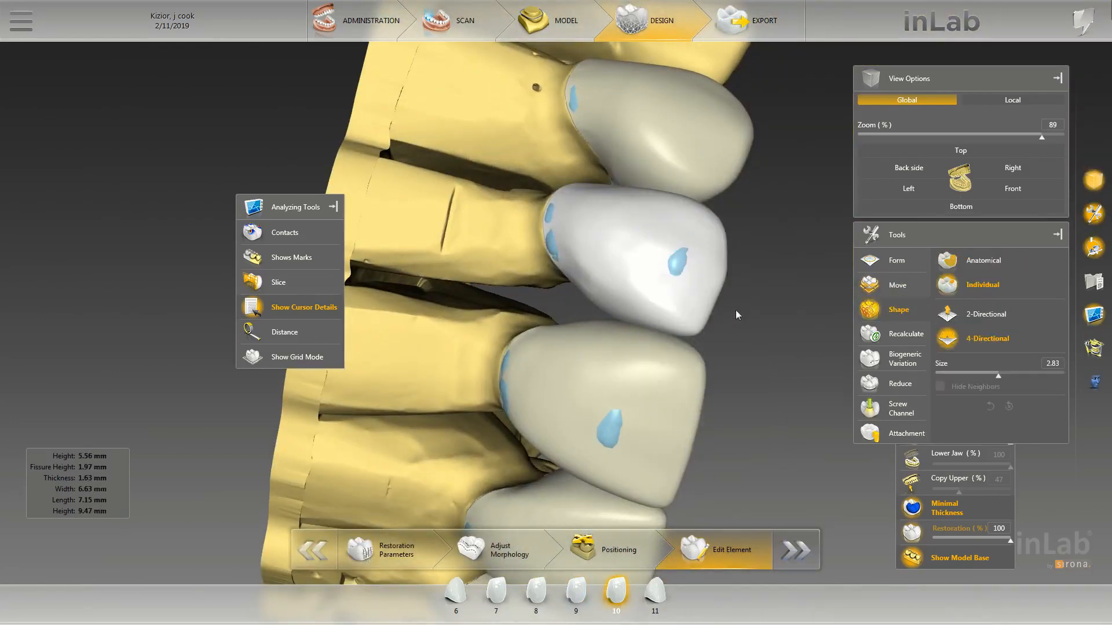
pyautogui.click(947, 320)
pyautogui.moveTo(613, 320); pyautogui.dragTo(611, 312)
pyautogui.moveTo(748, 316); pyautogui.dragTo(649, 400)
pyautogui.click(584, 303)
pyautogui.click(588, 298)
pyautogui.click(585, 299)
pyautogui.click(572, 278)
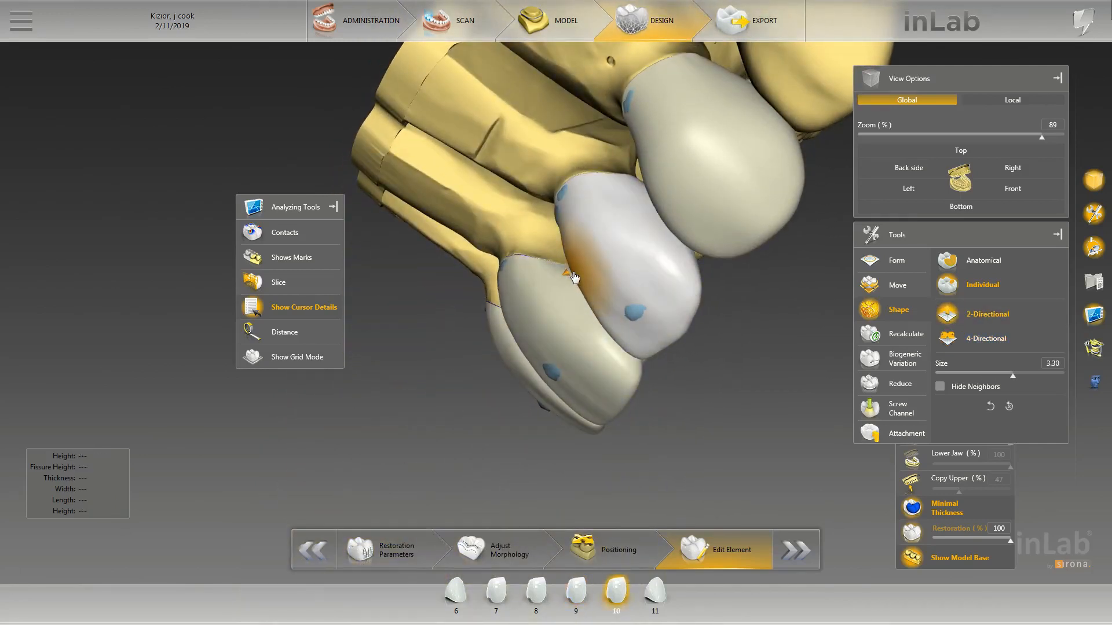
# Refine tooth 10 above its contact with tooth 9, toward the neck, at sizes 2.48 and 1.85.
pyautogui.moveTo(575, 278); pyautogui.dragTo(567, 251, button='middle')
pyautogui.click(566, 252)
pyautogui.click(567, 238)
pyautogui.scroll(-3, 567, 238)
pyautogui.moveTo(513, 219); pyautogui.dragTo(566, 249, button='middle')
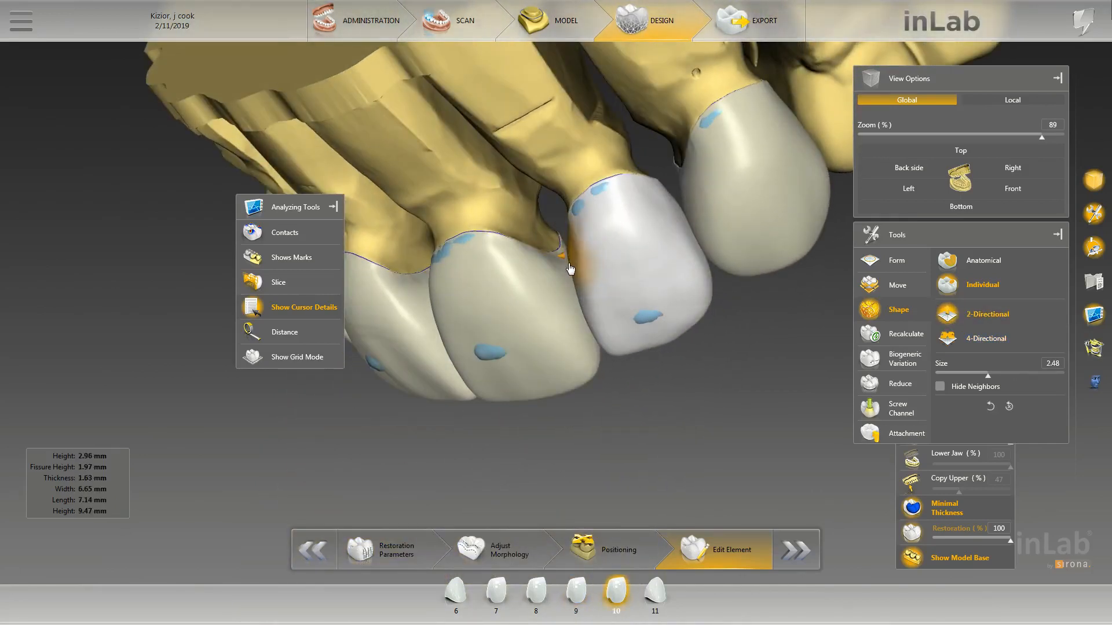
pyautogui.scroll(-3, 569, 263)
pyautogui.click(568, 260)
pyautogui.click(568, 255)
pyautogui.moveTo(672, 363); pyautogui.dragTo(690, 376)
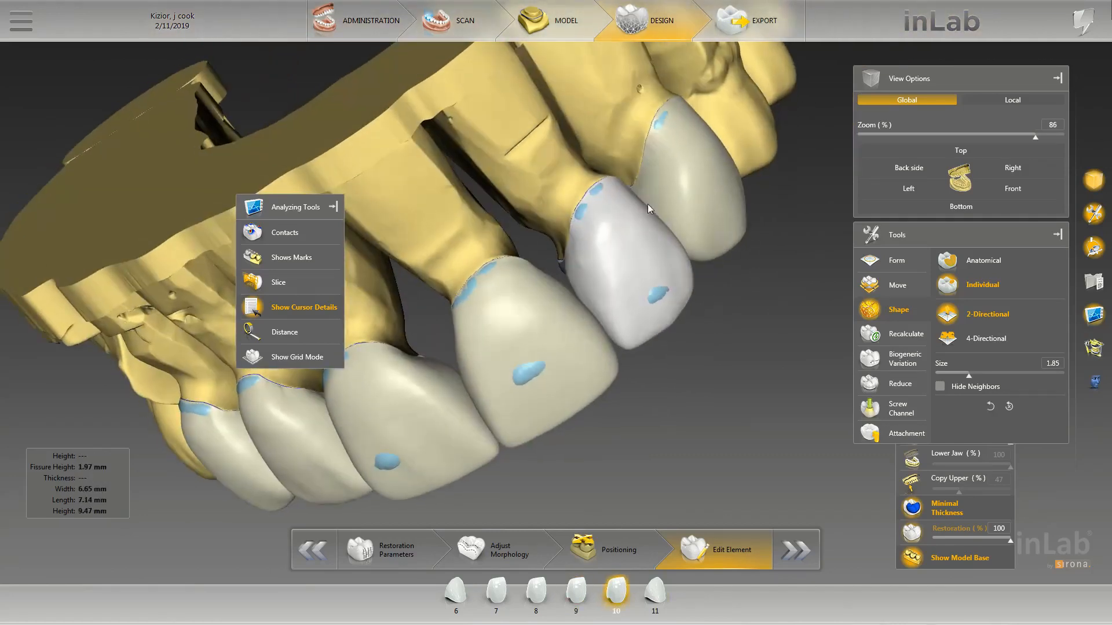
# Refine the neck of tooth 10 facing tooth 11 at size 2.65 and the lingual side of tooth 9 facing tooth 10 at size 2.83.
pyautogui.scroll(3, 631, 191)
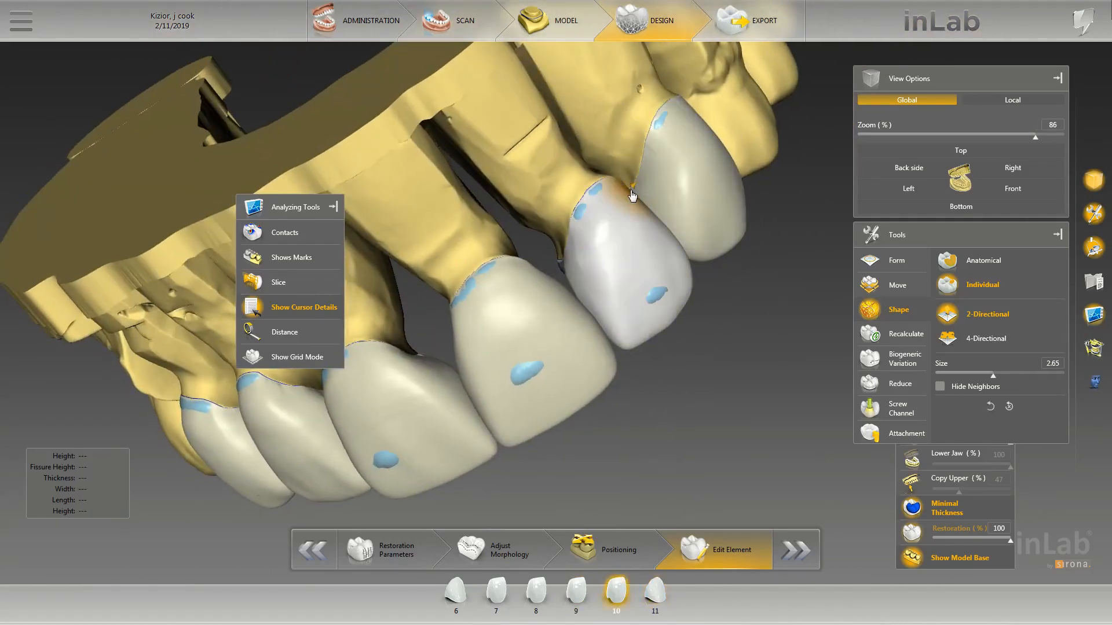
pyautogui.moveTo(631, 193); pyautogui.dragTo(592, 297, button='middle')
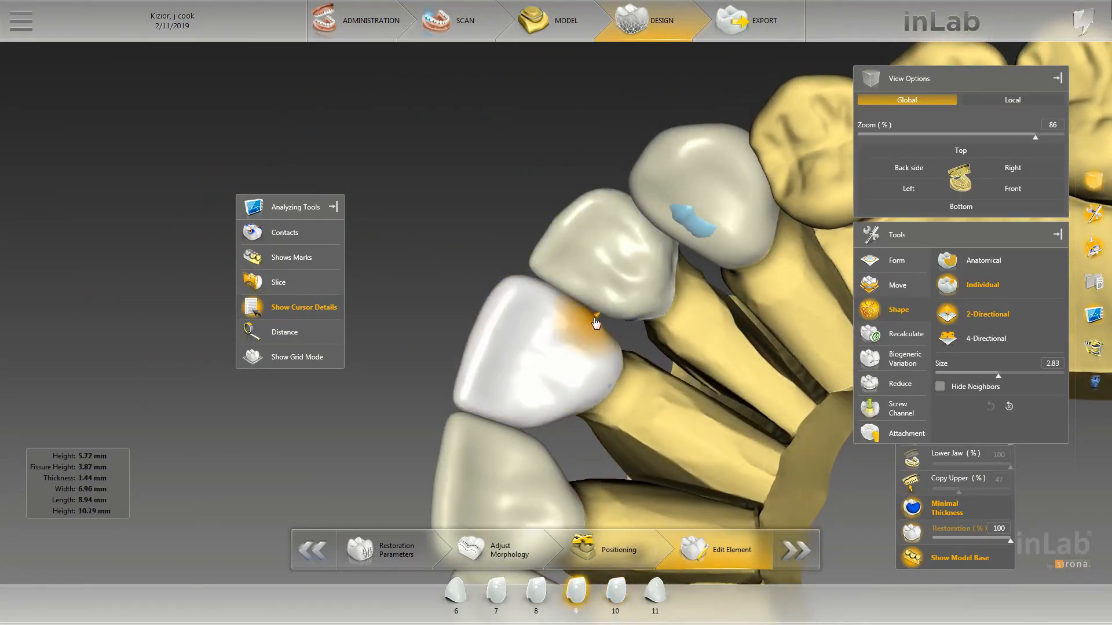
pyautogui.scroll(-5, 515, 152)
# Reshape the incisal corner and labial surface of tooth 10 with four-directional individual shaping at sizes 2.45 and 3.65.
pyautogui.moveTo(515, 152); pyautogui.dragTo(686, 362, button='middle')
pyautogui.scroll(3, 687, 363)
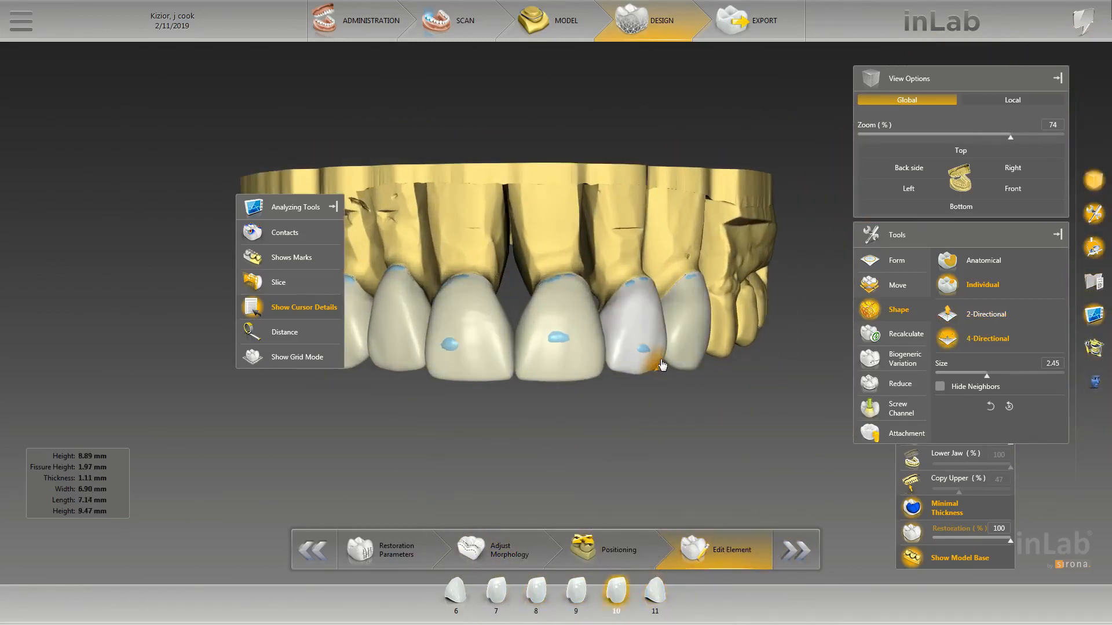
pyautogui.click(958, 324)
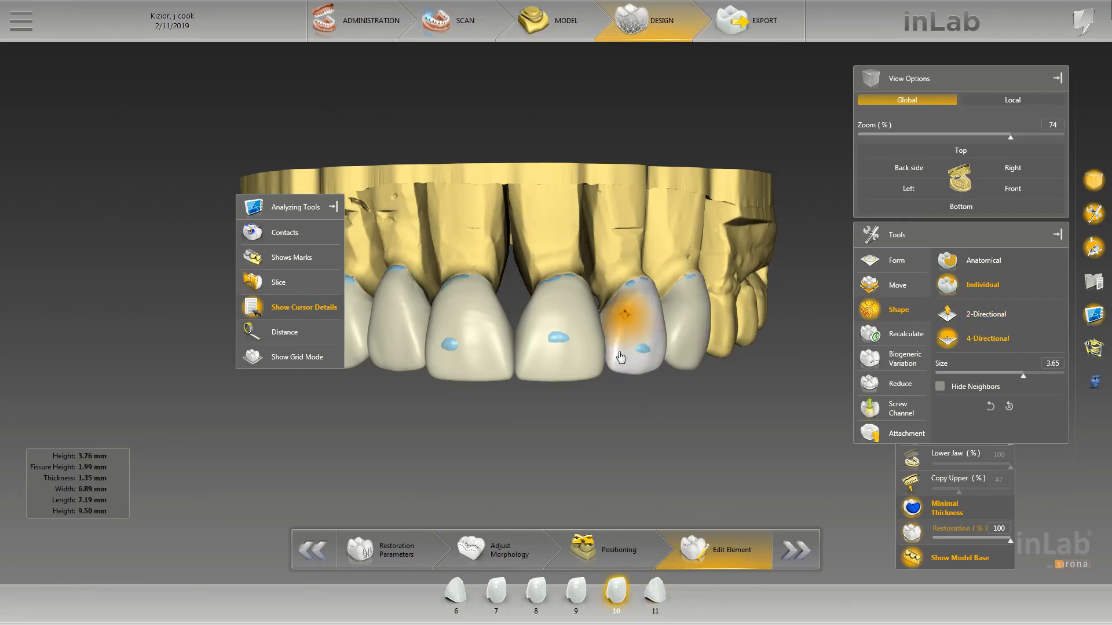
# Display the grid over the front view and compare the size and incisal level of the anterior crowns.
pyautogui.scroll(-3, 593, 397)
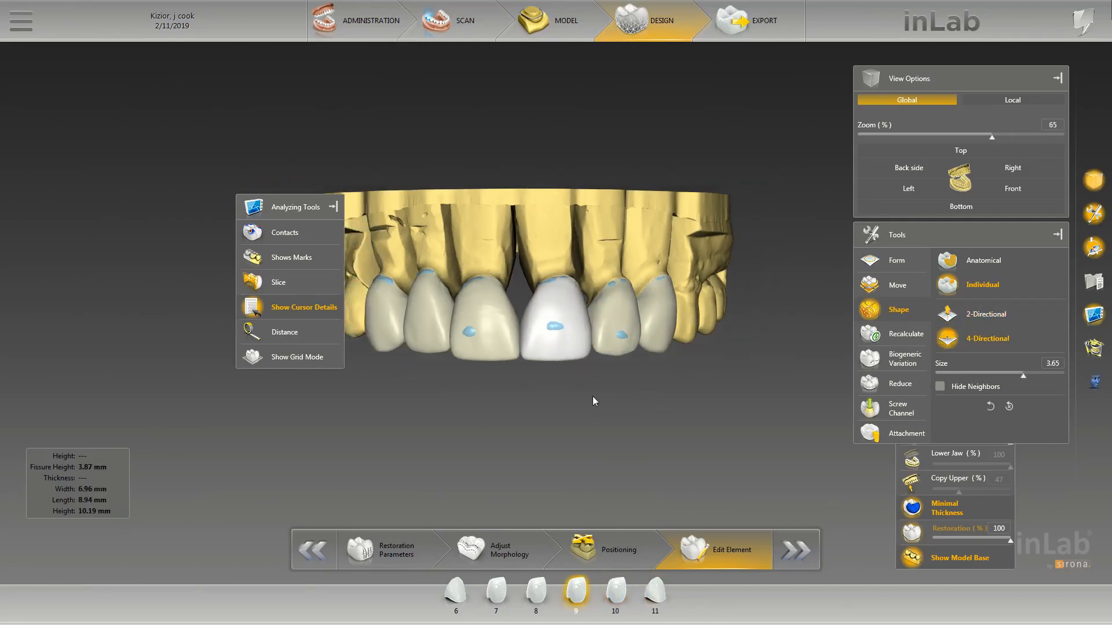
pyautogui.scroll(-1, 598, 388)
pyautogui.press('g')
pyautogui.moveTo(596, 379); pyautogui.dragTo(688, 409, button='right')
pyautogui.scroll(2, 724, 394)
pyautogui.click(696, 361)
pyautogui.click(624, 352)
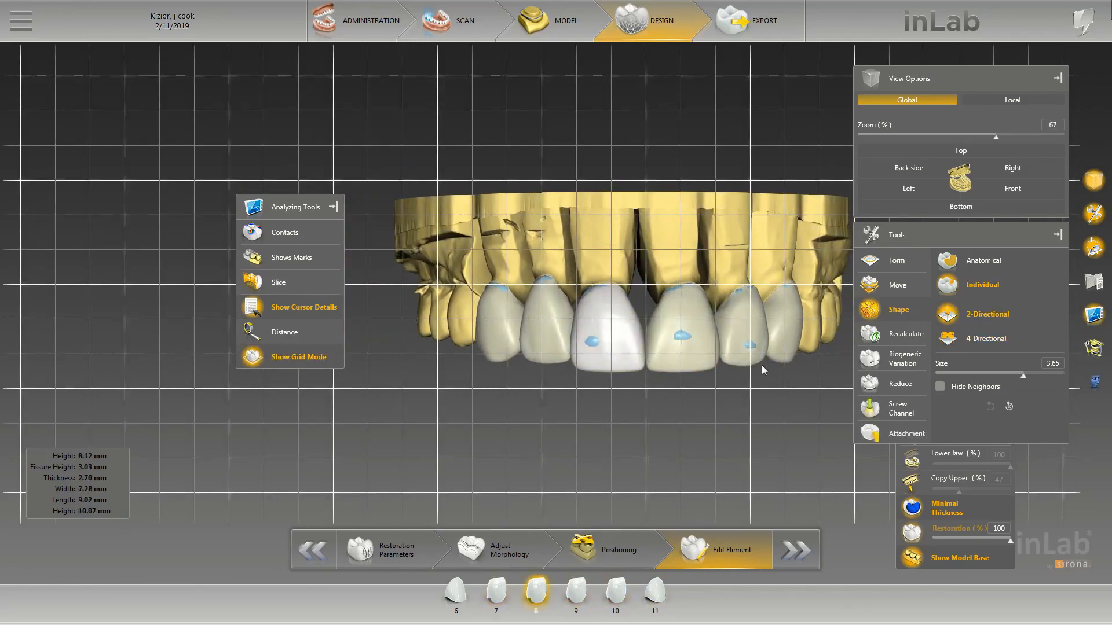
# Adjust the incisal edge of tooth 10 against the grid with two-directional shaping at size 3.93 and four-directional shaping at size 3.25.
pyautogui.click(760, 363)
pyautogui.scroll(1, 757, 382)
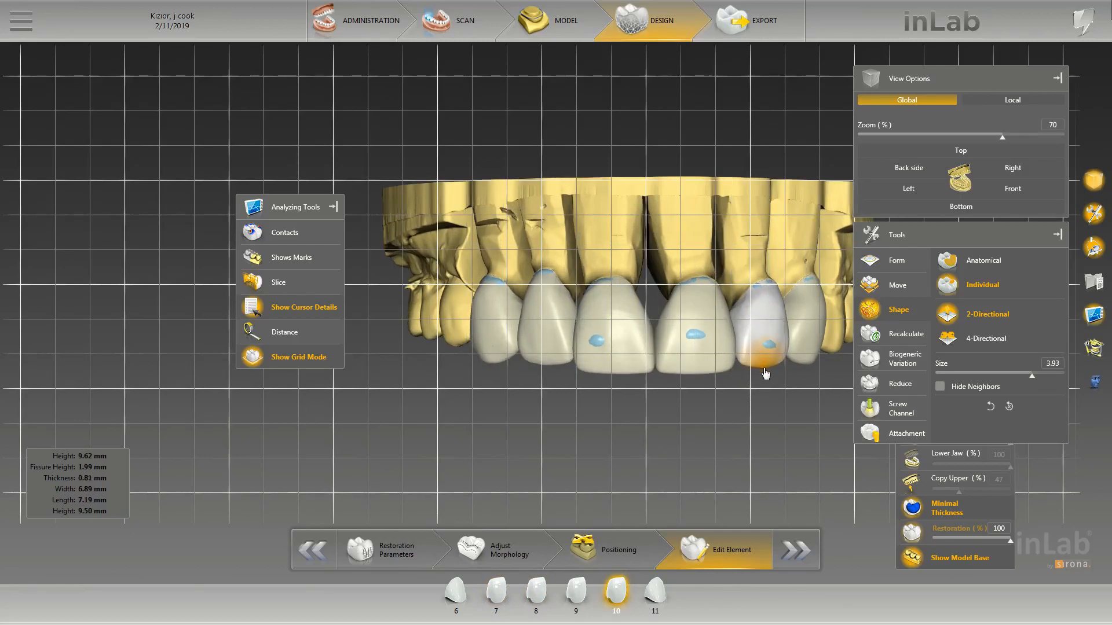
pyautogui.moveTo(753, 394); pyautogui.dragTo(752, 394)
pyautogui.press('space')
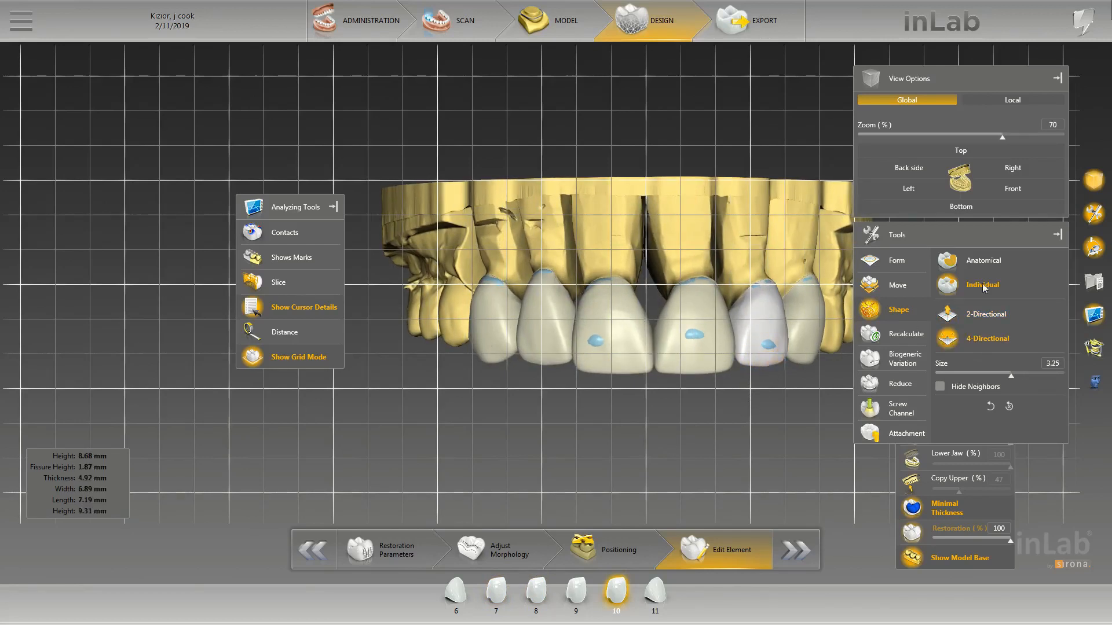
# Refine the side of tooth 10 facing tooth 11 with two-directional shaping at size 4.68 and hide the grid.
pyautogui.click(789, 329)
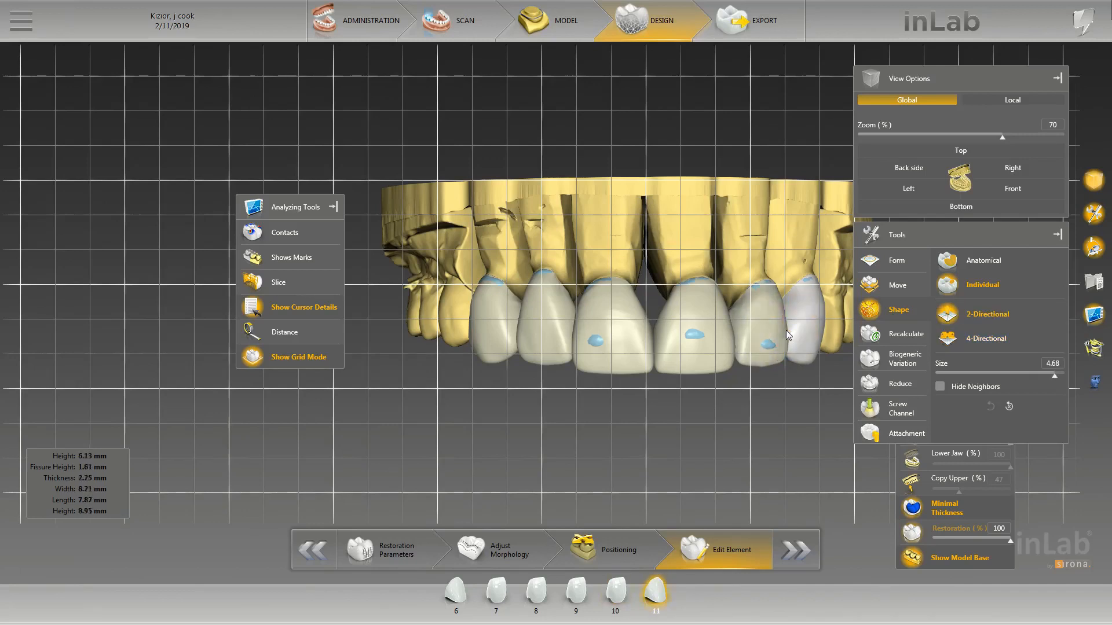
pyautogui.click(786, 331)
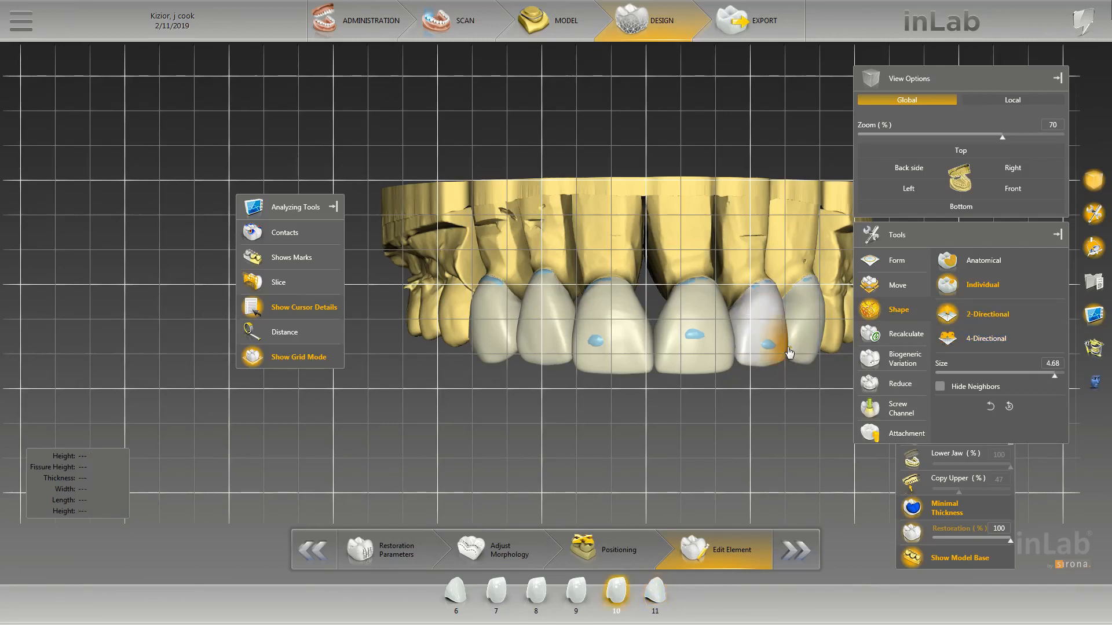
pyautogui.click(790, 337)
pyautogui.press('g')
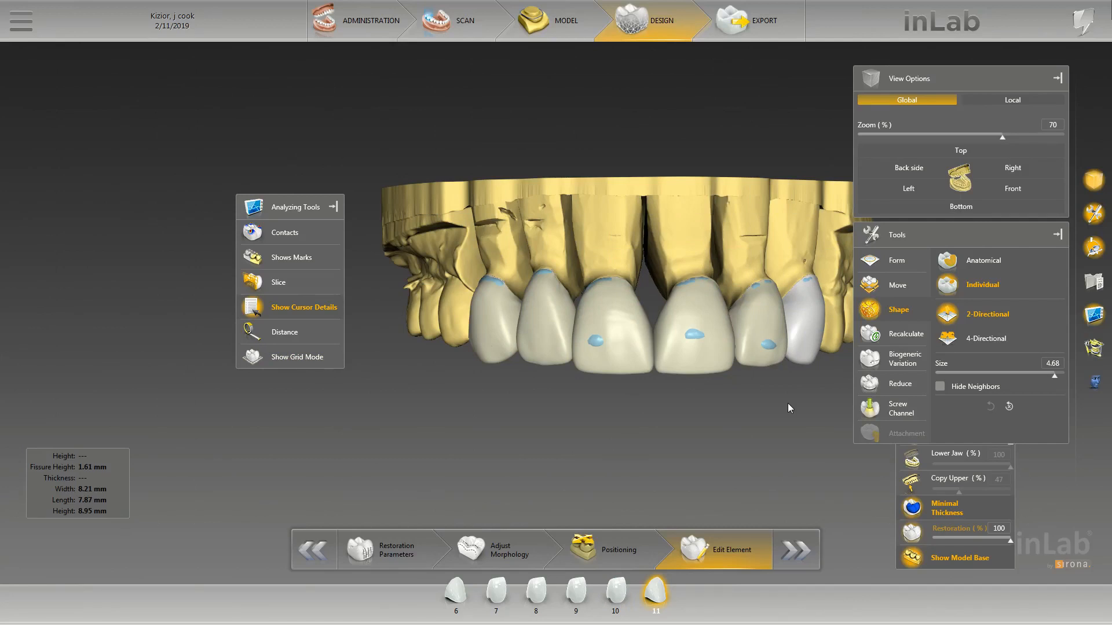
# Smooth the surface of tooth 10 at size 2.55 mm and strength 19%.
pyautogui.click(756, 362)
pyautogui.moveTo(784, 393); pyautogui.dragTo(749, 391)
pyautogui.click(675, 349)
pyautogui.scroll(3, 635, 445)
pyautogui.moveTo(635, 445); pyautogui.dragTo(644, 401)
pyautogui.rightClick(665, 316)
pyautogui.click(684, 340)
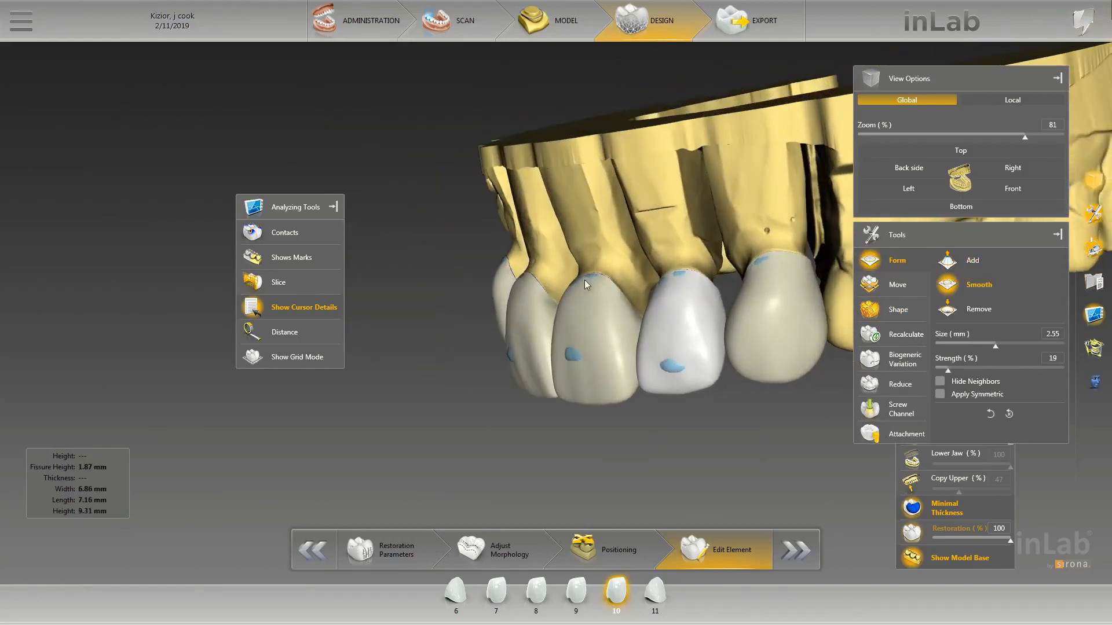
# Refine the edge of tooth 10 facing tooth 9 with two-directional individual shaping at sizes 2.78 and 2.48.
pyautogui.rightClick(642, 348)
pyautogui.moveTo(672, 395)
pyautogui.click(802, 407)
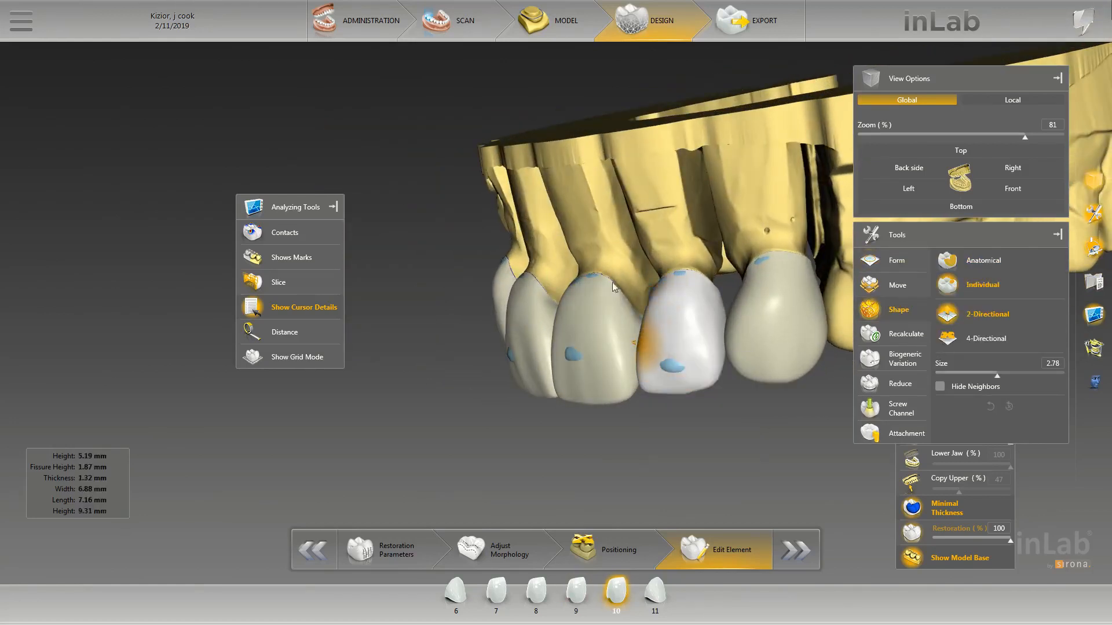
pyautogui.moveTo(614, 287); pyautogui.dragTo(665, 394)
pyautogui.click(653, 396)
pyautogui.scroll(-1, 654, 396)
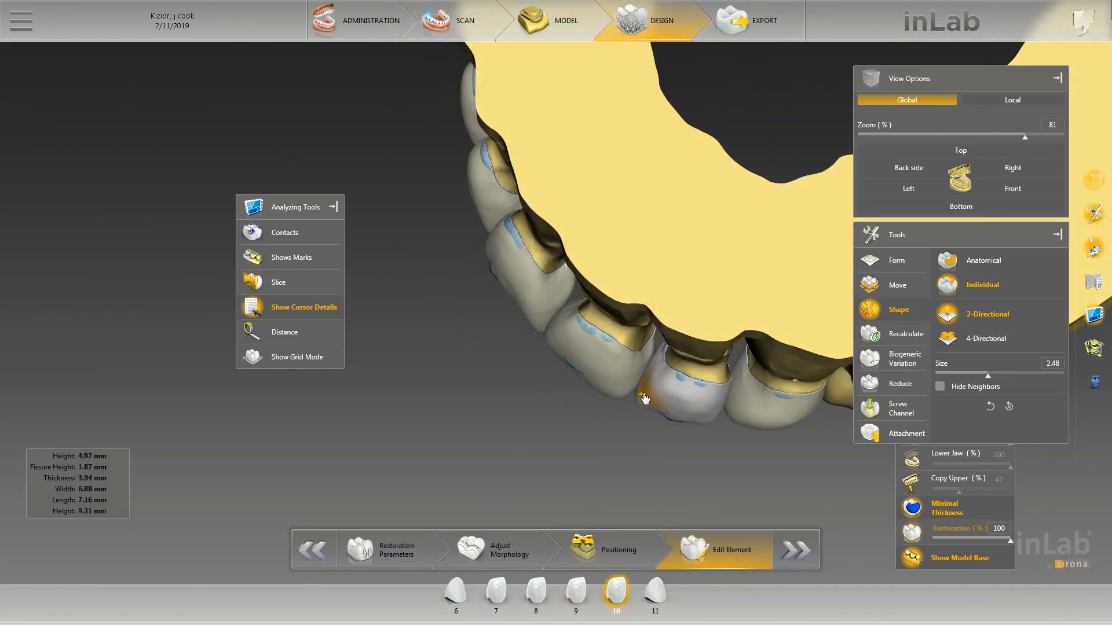
# Reshape the labial side of tooth 10 beside tooth 9 with two-directional shaping at size 4.25.
pyautogui.moveTo(630, 431); pyautogui.dragTo(613, 324)
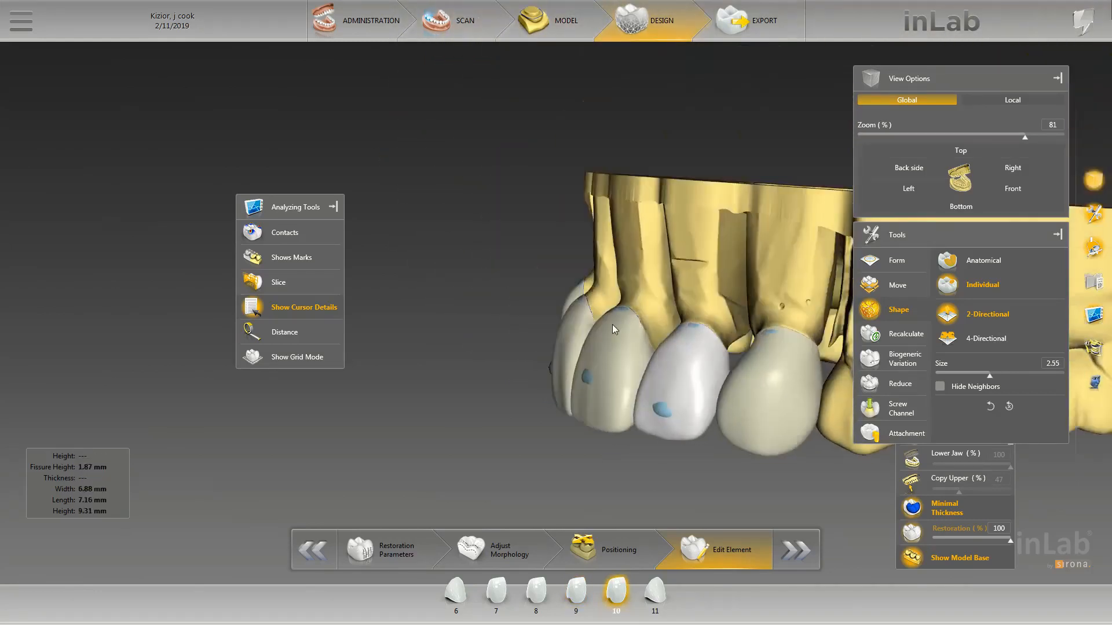
pyautogui.click(613, 326)
pyautogui.moveTo(512, 440); pyautogui.dragTo(549, 439)
pyautogui.scroll(1, 550, 439)
pyautogui.click(691, 386)
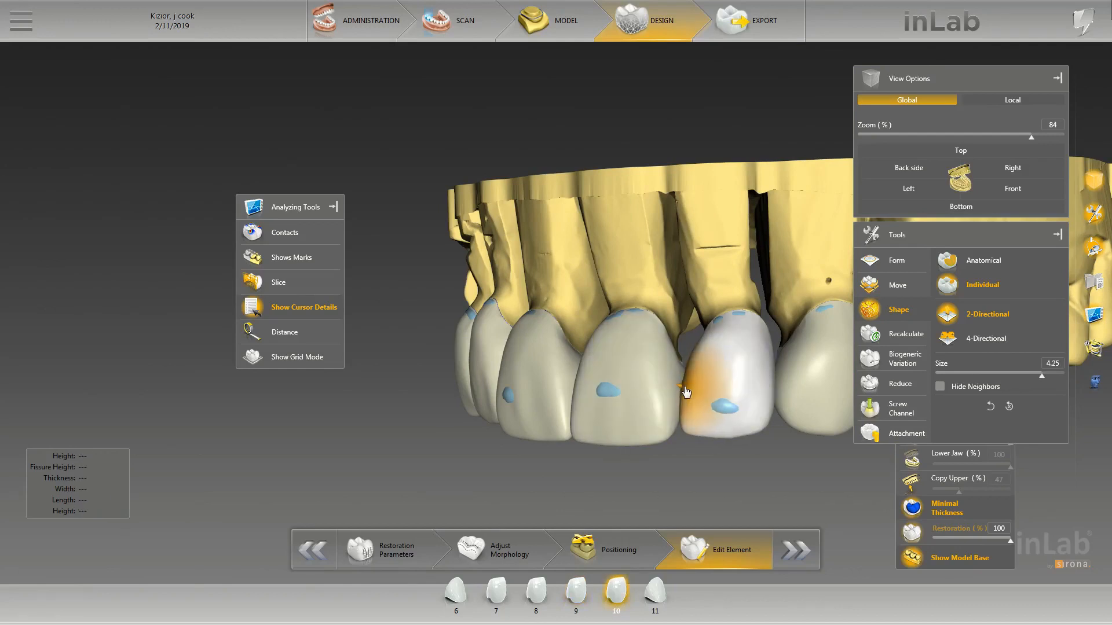
# Hide the minimal thickness display and refine the outline and neck of tooth 10 from the front at sizes 3.48, 2.43 and 2.05.
pyautogui.scroll(-2, 632, 449)
pyautogui.moveTo(633, 449); pyautogui.dragTo(542, 439, button='right')
pyautogui.scroll(-2, 548, 437)
pyautogui.moveTo(549, 438); pyautogui.dragTo(680, 467)
pyautogui.click(1012, 189)
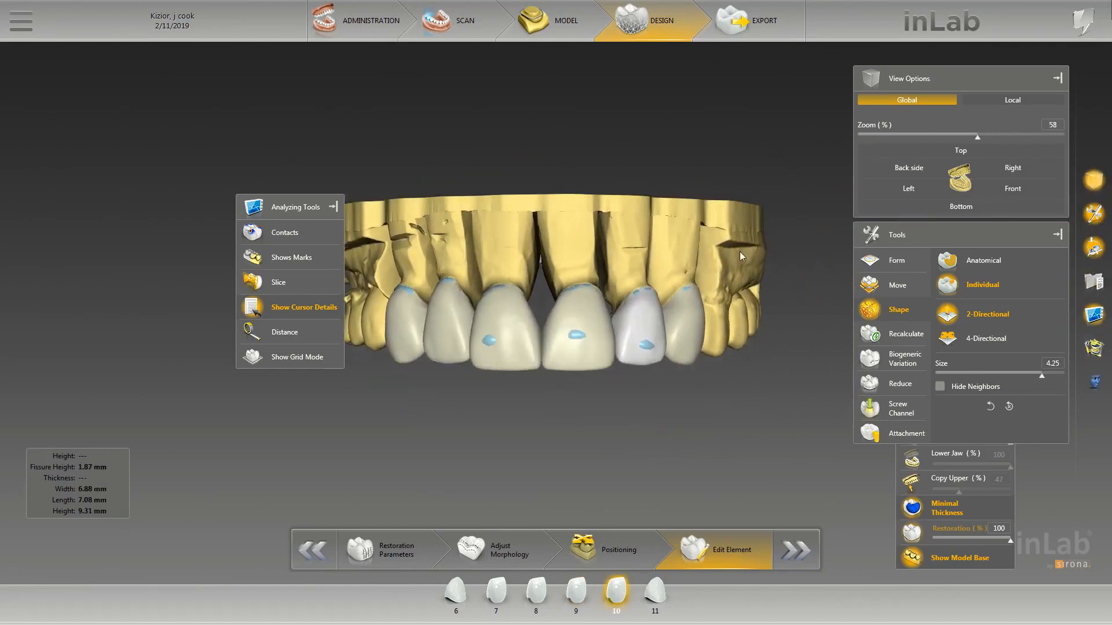
pyautogui.scroll(2, 741, 266)
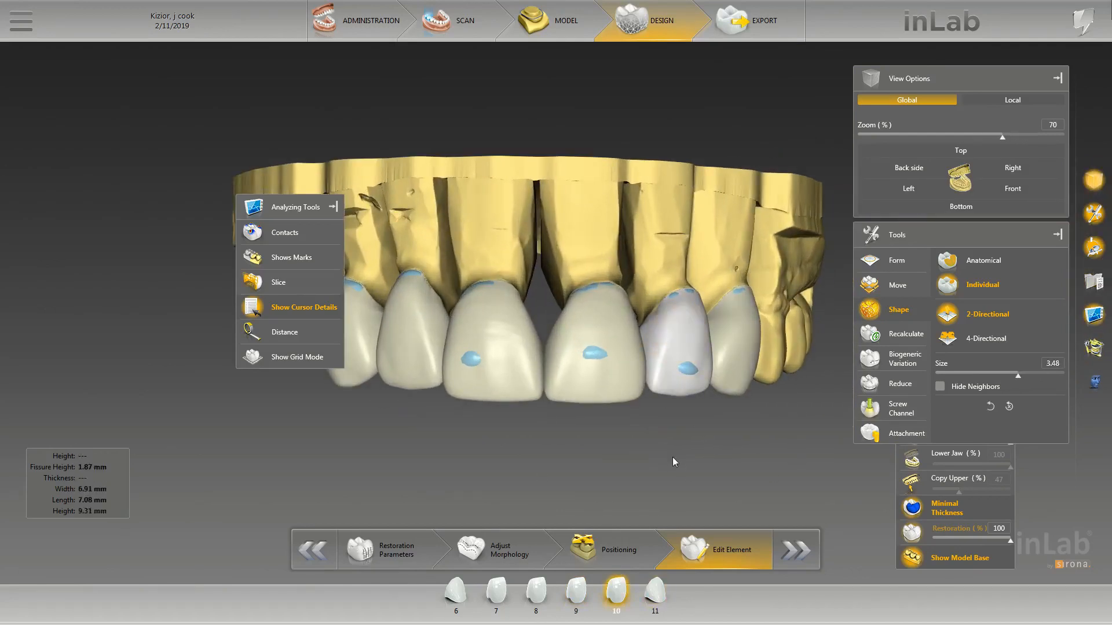
pyautogui.click(944, 508)
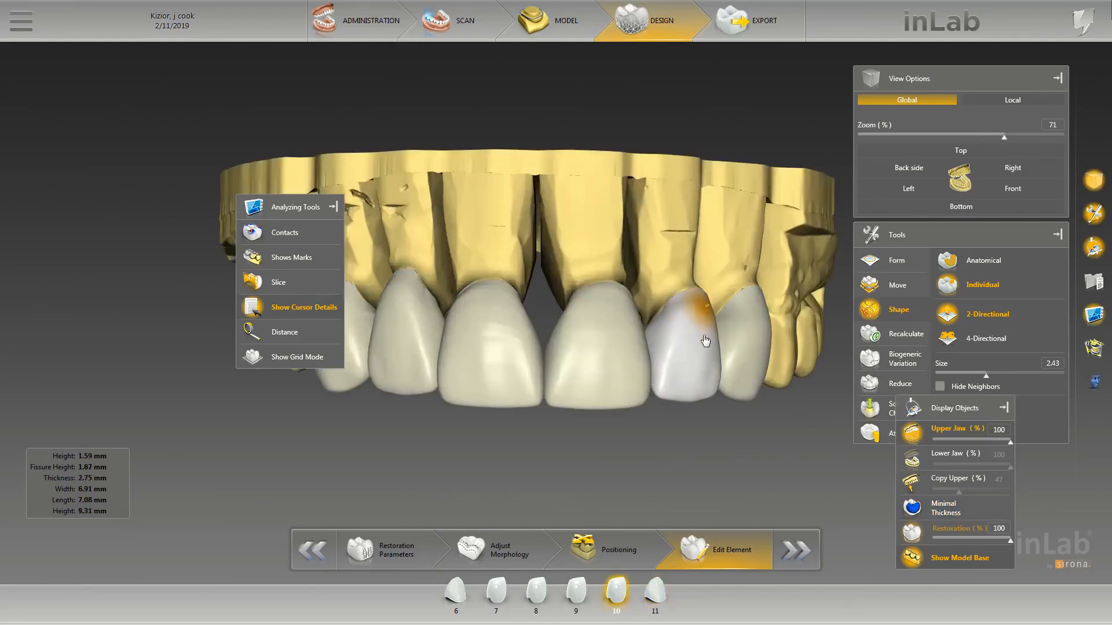
pyautogui.scroll(-2, 680, 445)
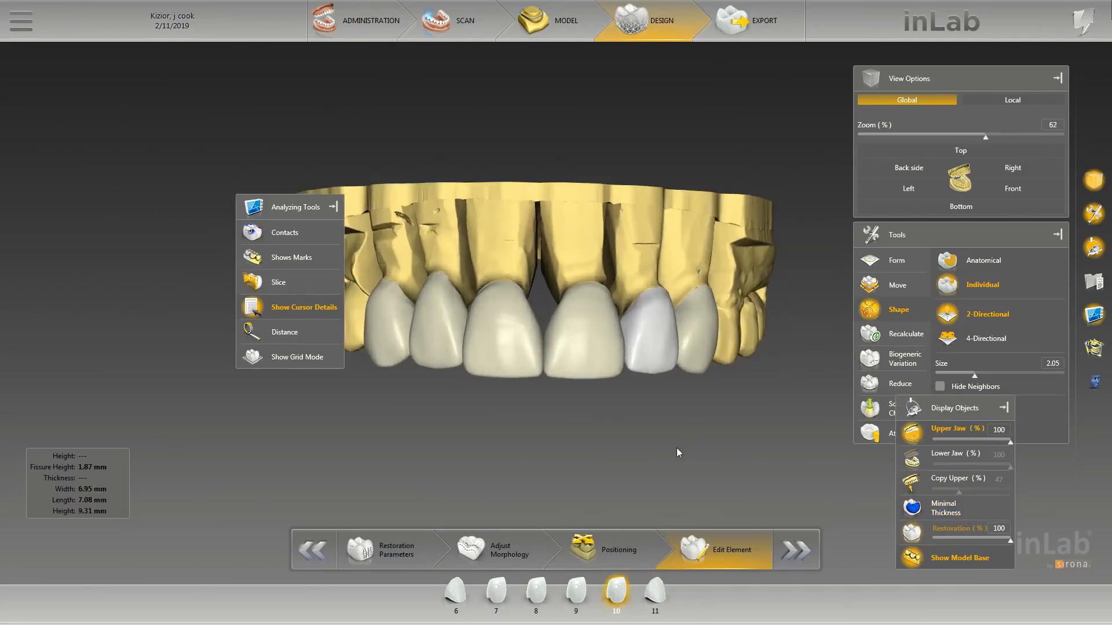
# Add material near the neck of tooth 10 at size 1.68 mm and strength 19%.
pyautogui.rightClick(669, 317)
pyautogui.moveTo(713, 322)
pyautogui.click(797, 322)
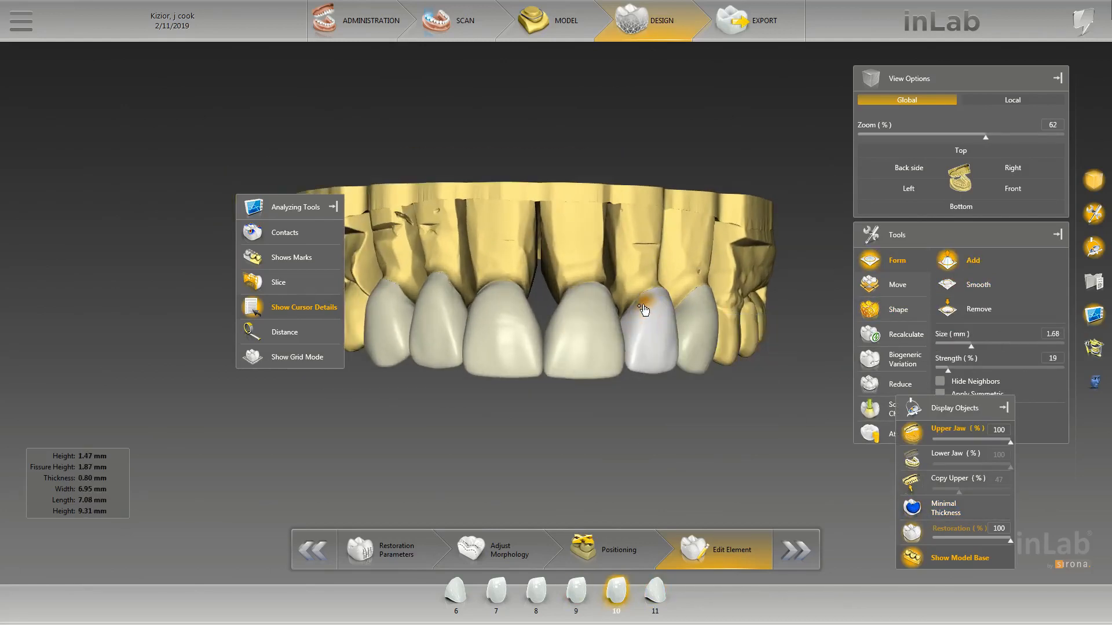
pyautogui.moveTo(752, 311); pyautogui.dragTo(648, 384)
pyautogui.scroll(3, 648, 384)
# Adjust the labial surface of tooth 10 with two-directional individual shaping at size 2.33.
pyautogui.rightClick(701, 381)
pyautogui.moveTo(747, 418)
pyautogui.click(869, 438)
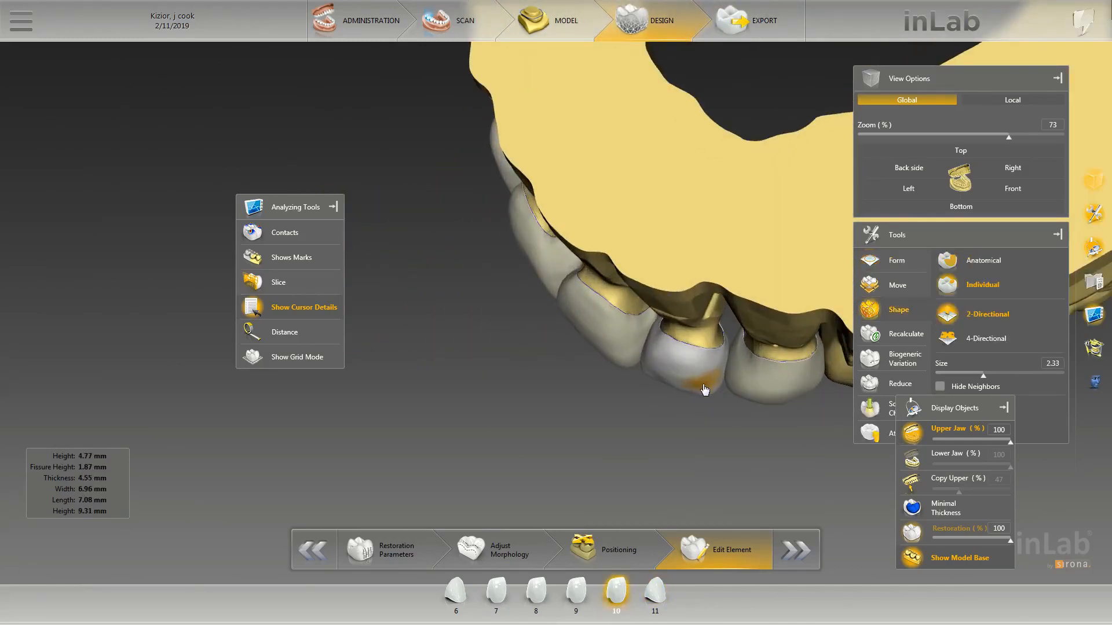
pyautogui.moveTo(689, 428); pyautogui.dragTo(765, 325)
# Smooth the labial surface of tooth 10 at size 2.68 mm and strength 19%.
pyautogui.click(1013, 190)
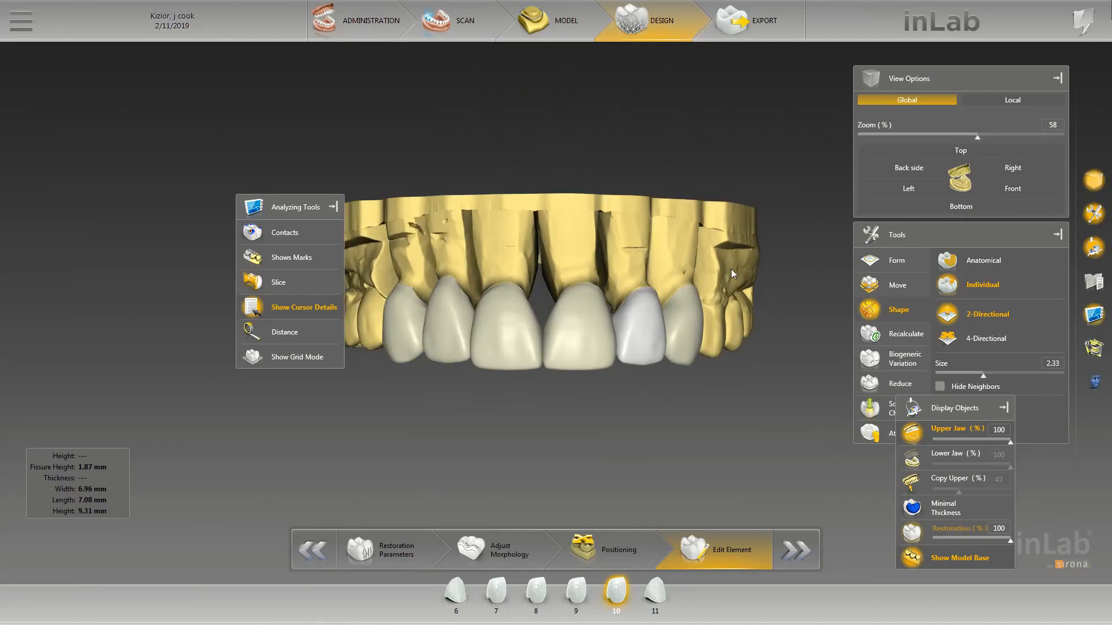
pyautogui.moveTo(730, 269); pyautogui.dragTo(706, 325, button='right')
pyautogui.scroll(2, 686, 370)
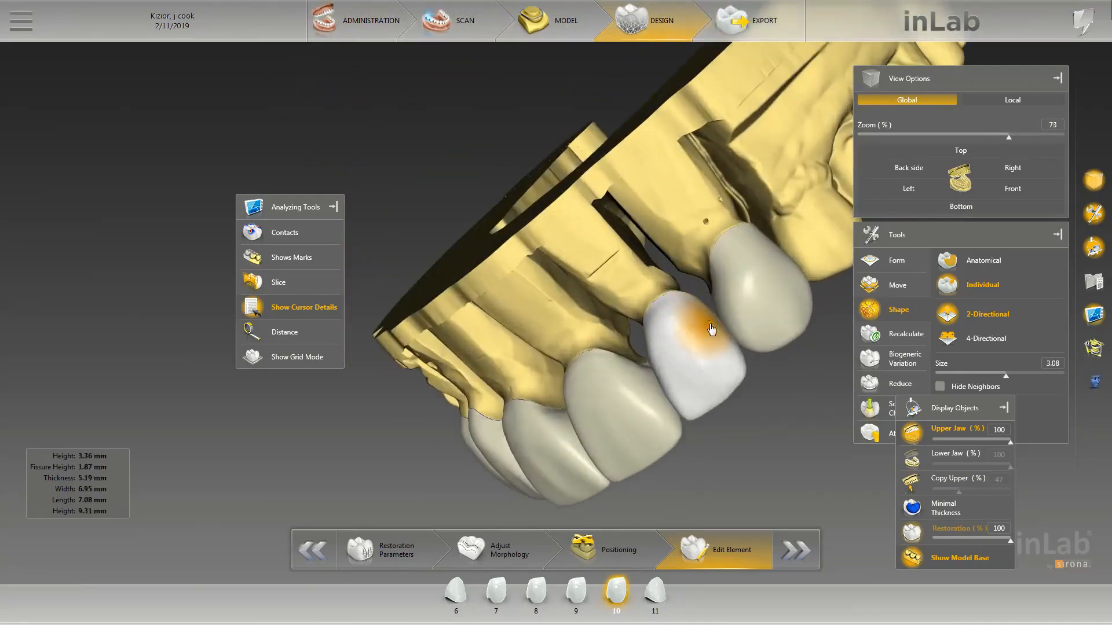
pyautogui.scroll(1, 802, 350)
pyautogui.rightClick(670, 329)
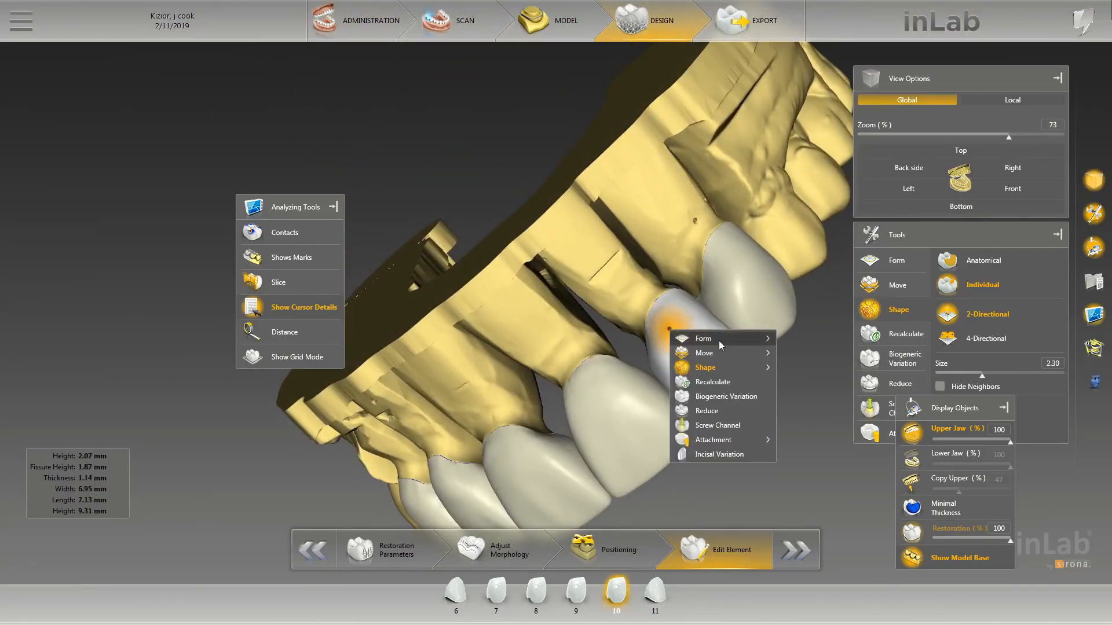
pyautogui.click(704, 338)
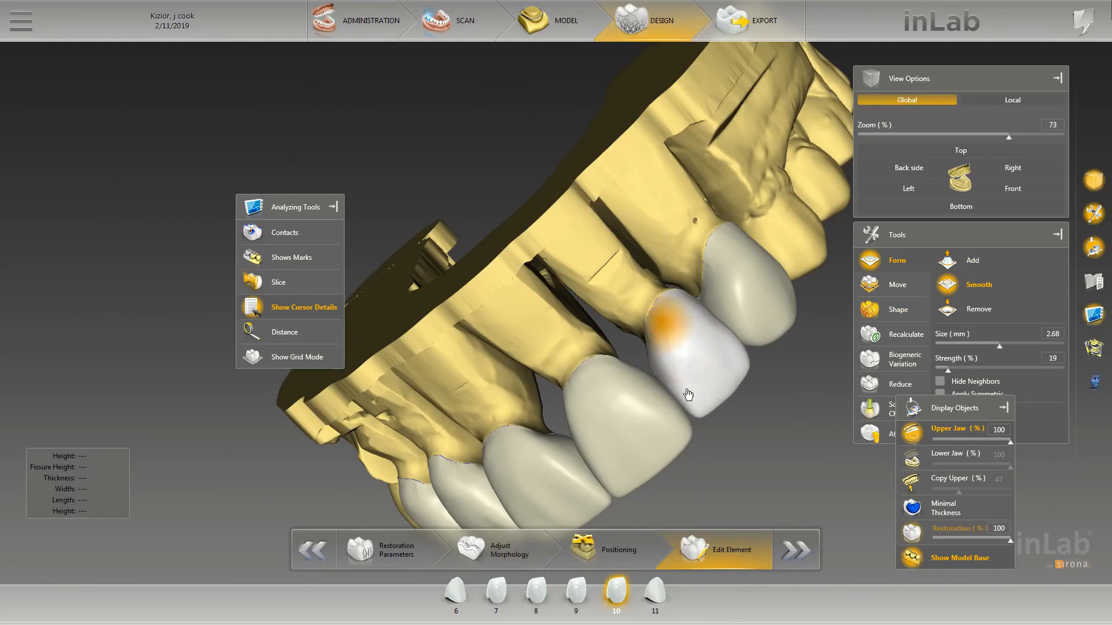
pyautogui.moveTo(689, 395); pyautogui.dragTo(726, 395, button='right')
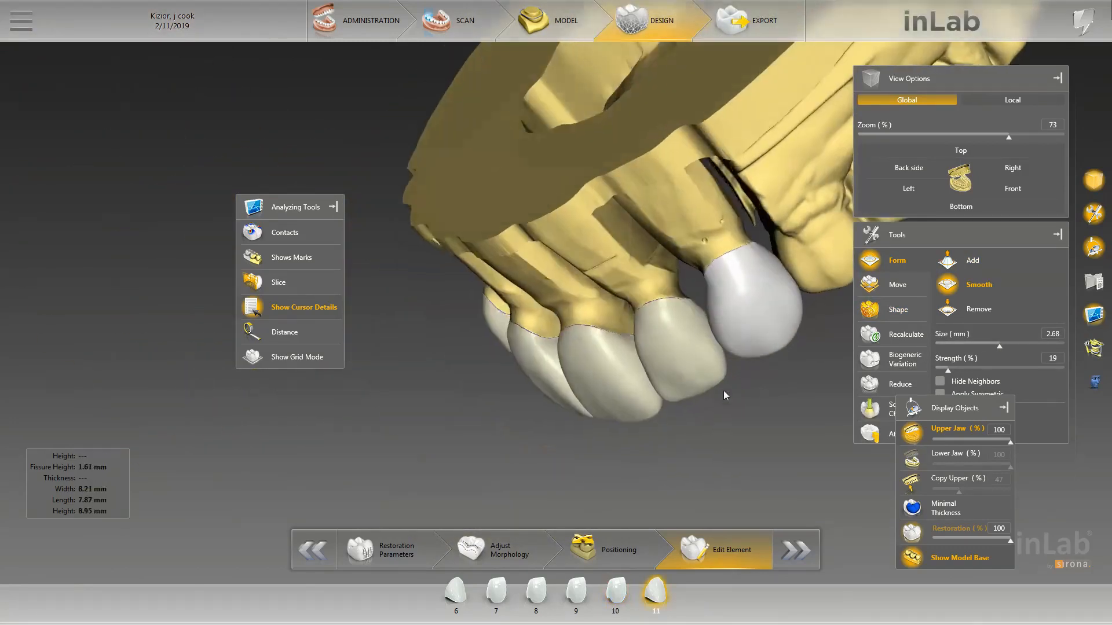
pyautogui.click(690, 341)
pyautogui.moveTo(687, 301); pyautogui.dragTo(678, 400, button='right')
pyautogui.scroll(3, 683, 394)
# Refine the labial contour of tooth 10 with two-directional individual shaping at size 2.68 and show the minimal thickness.
pyautogui.rightClick(692, 390)
pyautogui.moveTo(779, 432)
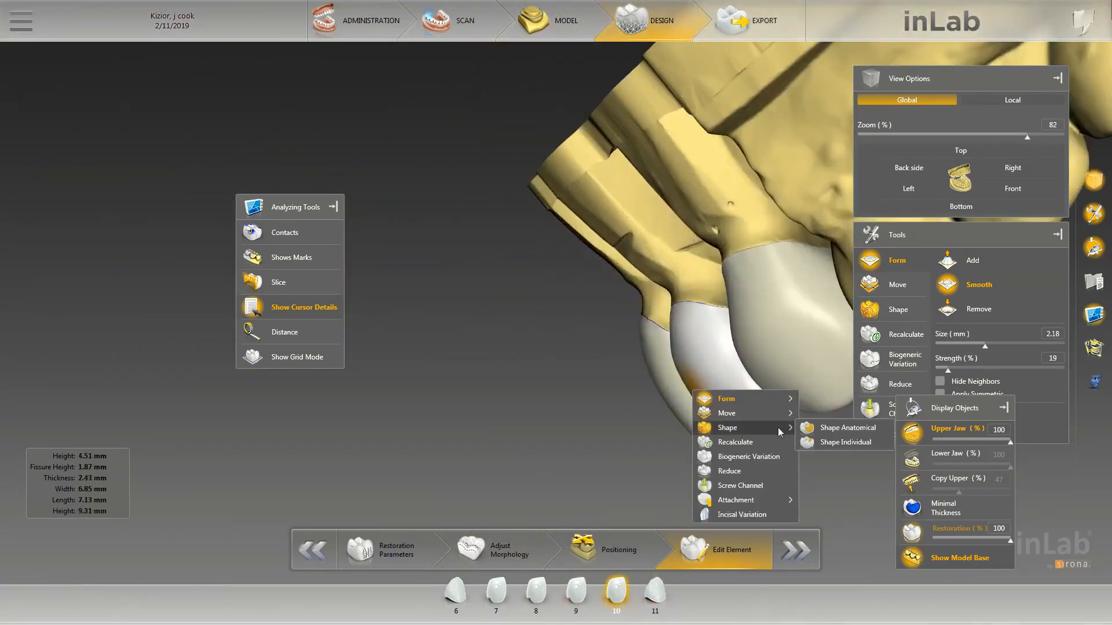
pyautogui.scroll(-3, 779, 433)
pyautogui.moveTo(730, 443); pyautogui.dragTo(683, 399, button='right')
pyautogui.scroll(3, 669, 371)
pyautogui.rightClick(674, 370)
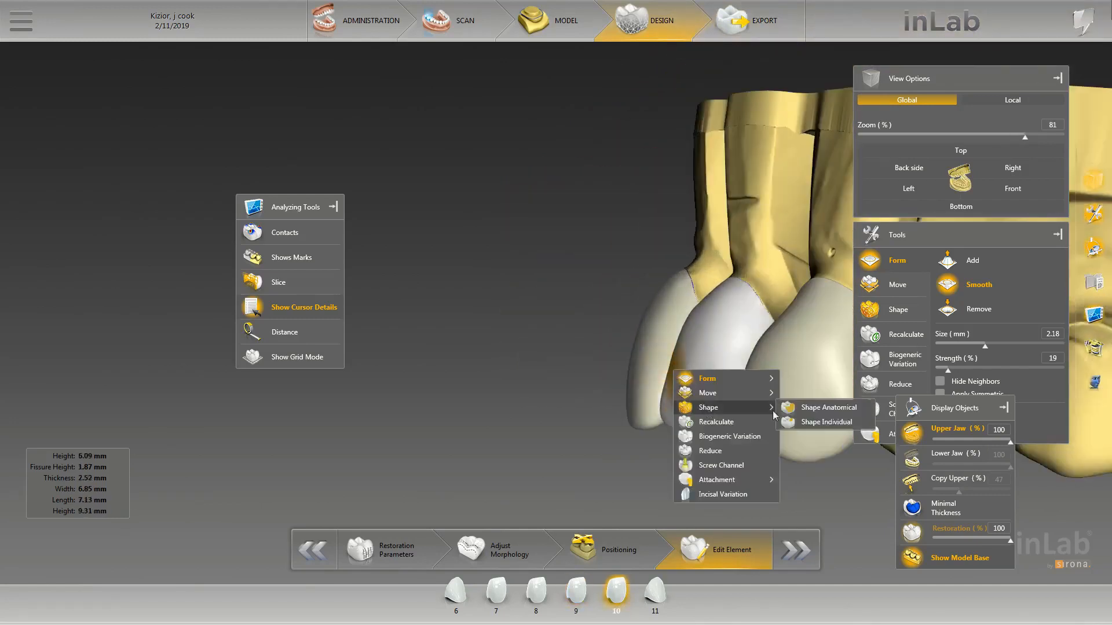
pyautogui.click(825, 422)
pyautogui.moveTo(571, 360); pyautogui.dragTo(781, 381, button='right')
pyautogui.moveTo(778, 431); pyautogui.dragTo(736, 430, button='right')
pyautogui.scroll(3, 788, 410)
pyautogui.click(801, 362)
pyautogui.click(779, 400)
# Give tooth 10 incisal variation 1 at 16% strength.
pyautogui.rightClick(775, 417)
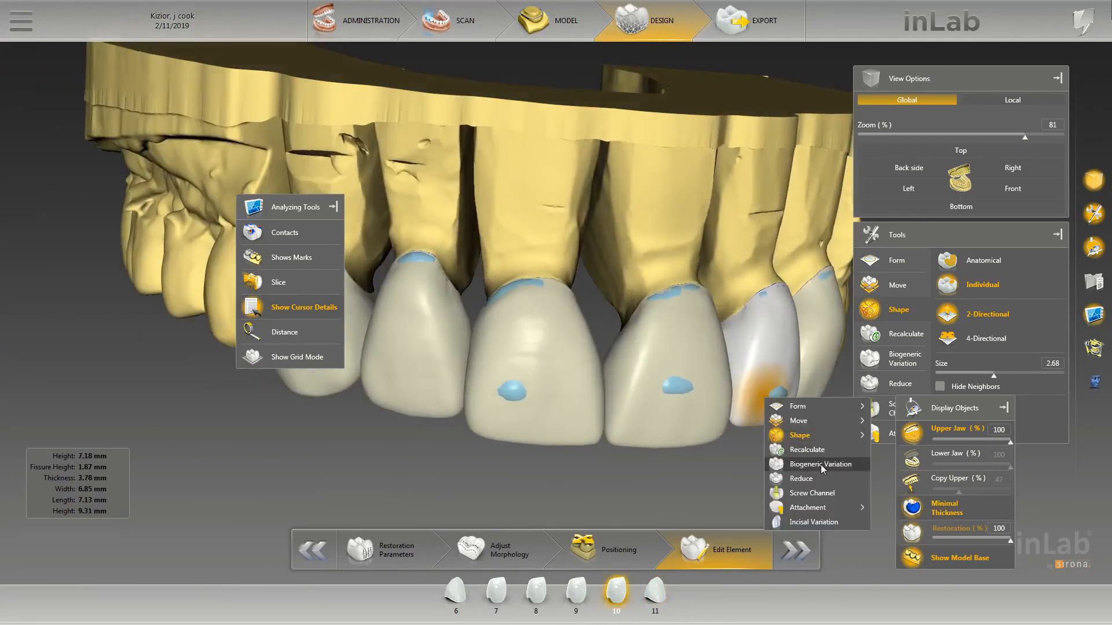
pyautogui.click(816, 429)
pyautogui.moveTo(819, 428); pyautogui.dragTo(350, 337, button='right')
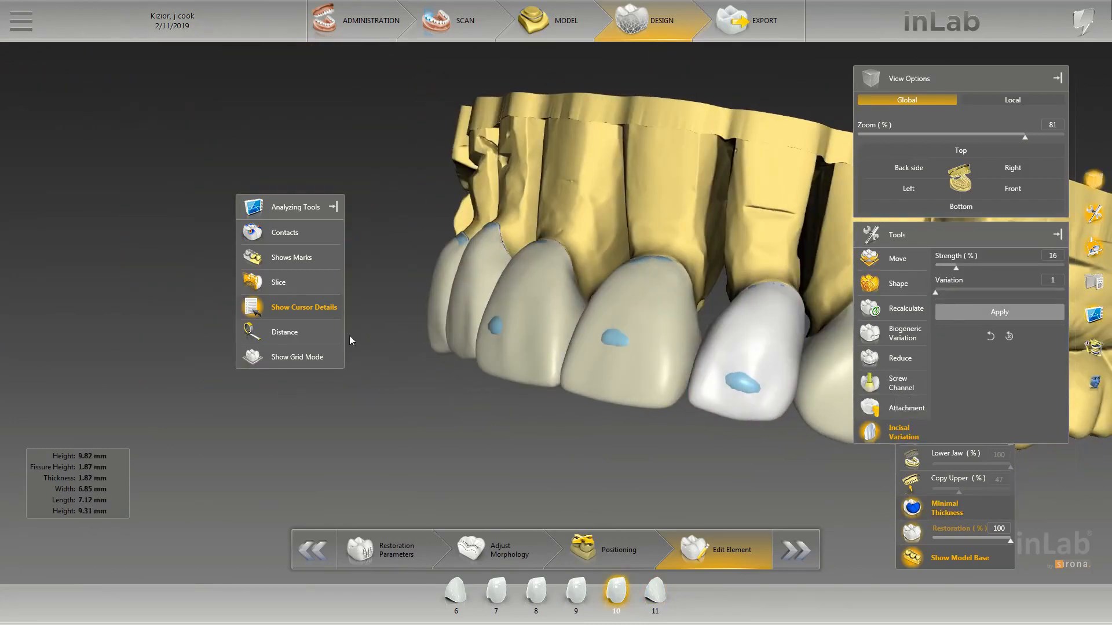
pyautogui.moveTo(683, 412); pyautogui.dragTo(596, 398)
pyautogui.scroll(2, 614, 394)
# Reshape the incisal edge of tooth 10 with two-directional individual shaping at size 3.15.
pyautogui.rightClick(752, 367)
pyautogui.click(797, 406)
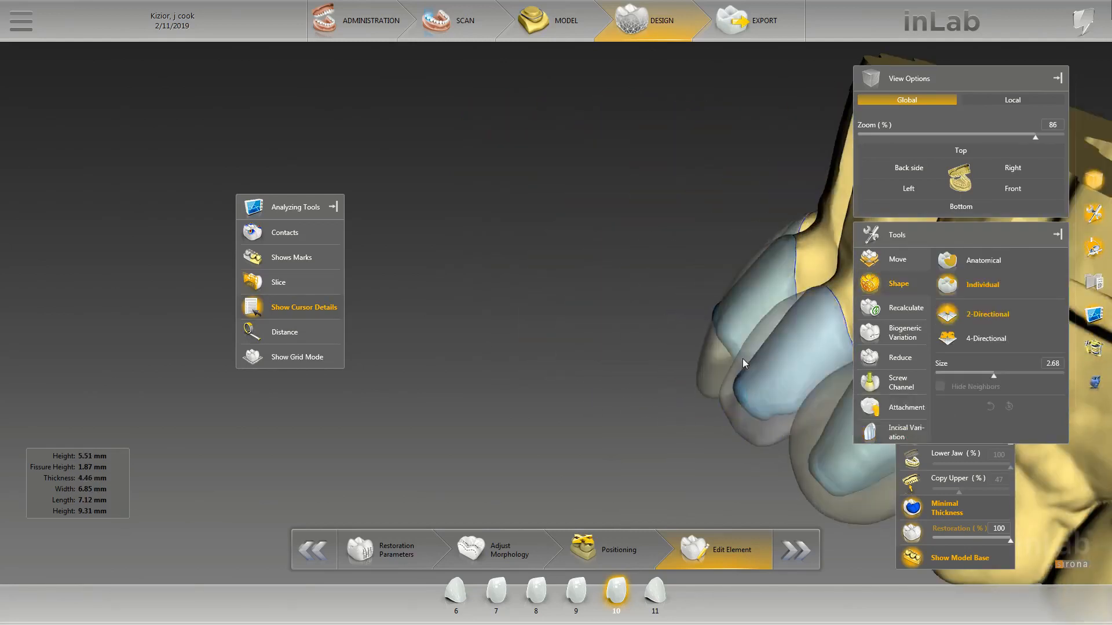
pyautogui.scroll(7, 761, 327)
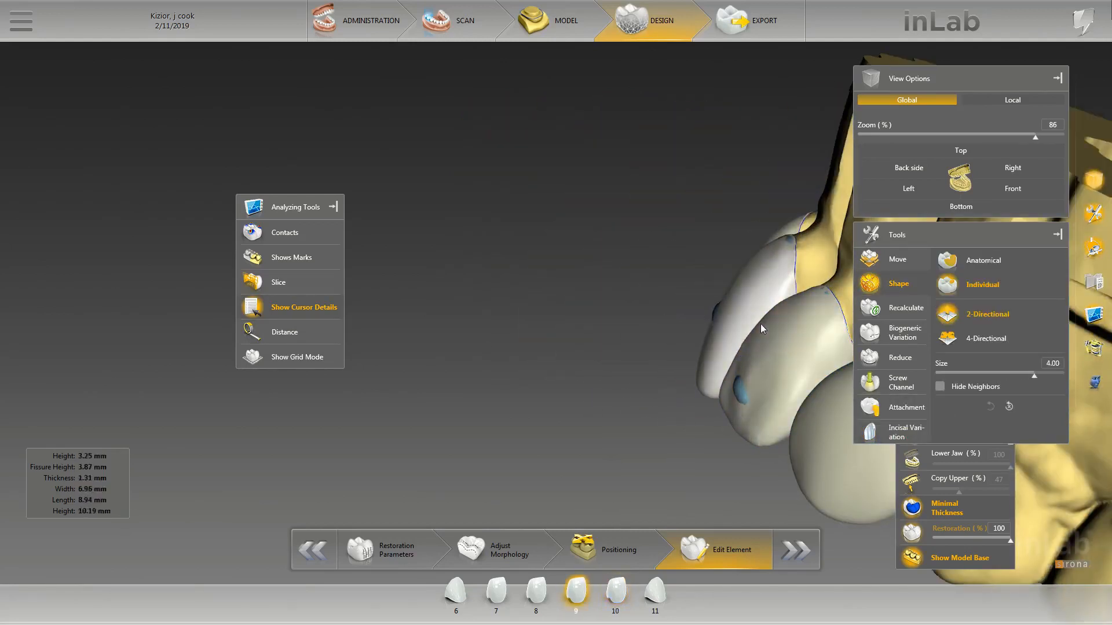
pyautogui.moveTo(666, 347)
pyautogui.mouseDown()
pyautogui.moveTo(620, 401)
pyautogui.moveTo(629, 431)
pyautogui.mouseUp()
pyautogui.scroll(-7, 787, 429)
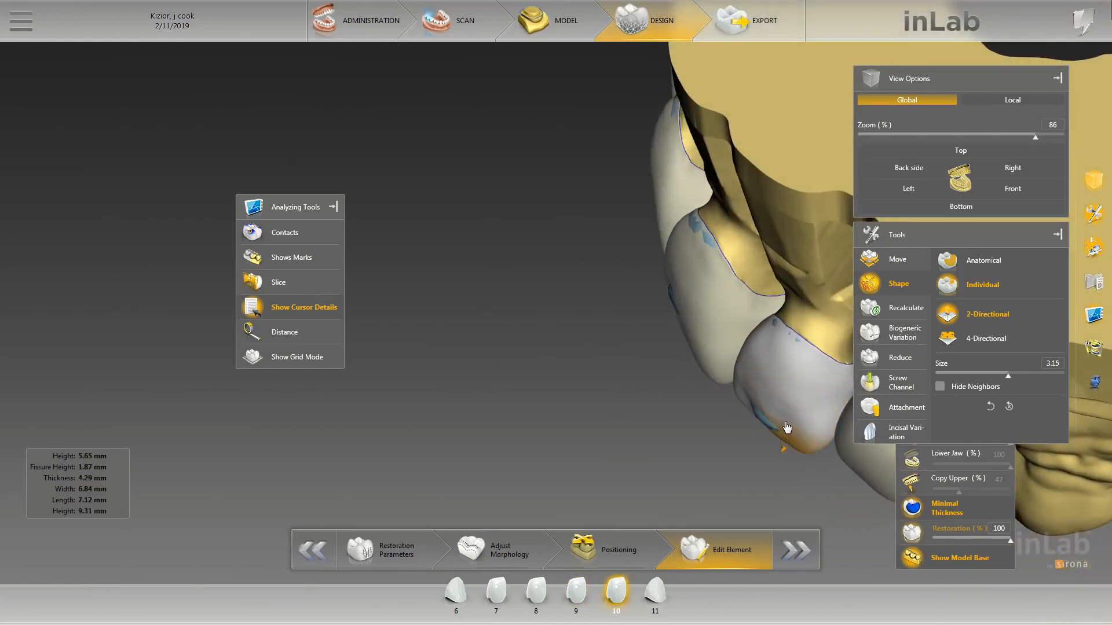
pyautogui.moveTo(787, 429); pyautogui.dragTo(787, 442)
pyautogui.moveTo(718, 464)
pyautogui.mouseDown()
pyautogui.moveTo(743, 391)
pyautogui.moveTo(721, 354)
pyautogui.moveTo(738, 382)
pyautogui.mouseUp()
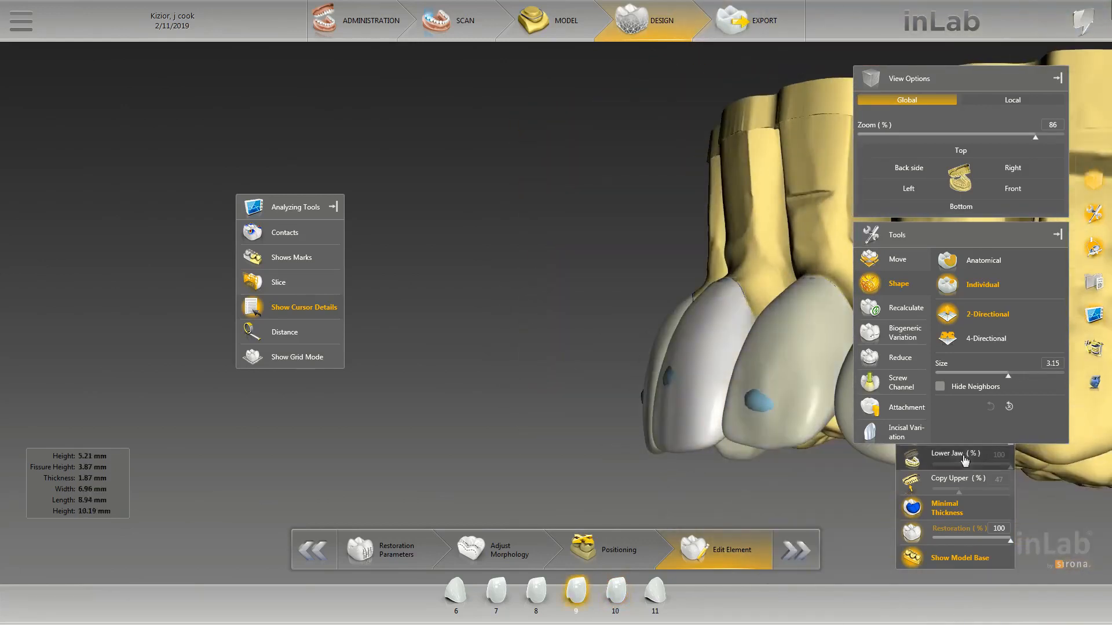
# Apply incisal variation 5 to tooth 10.
pyautogui.click(908, 433)
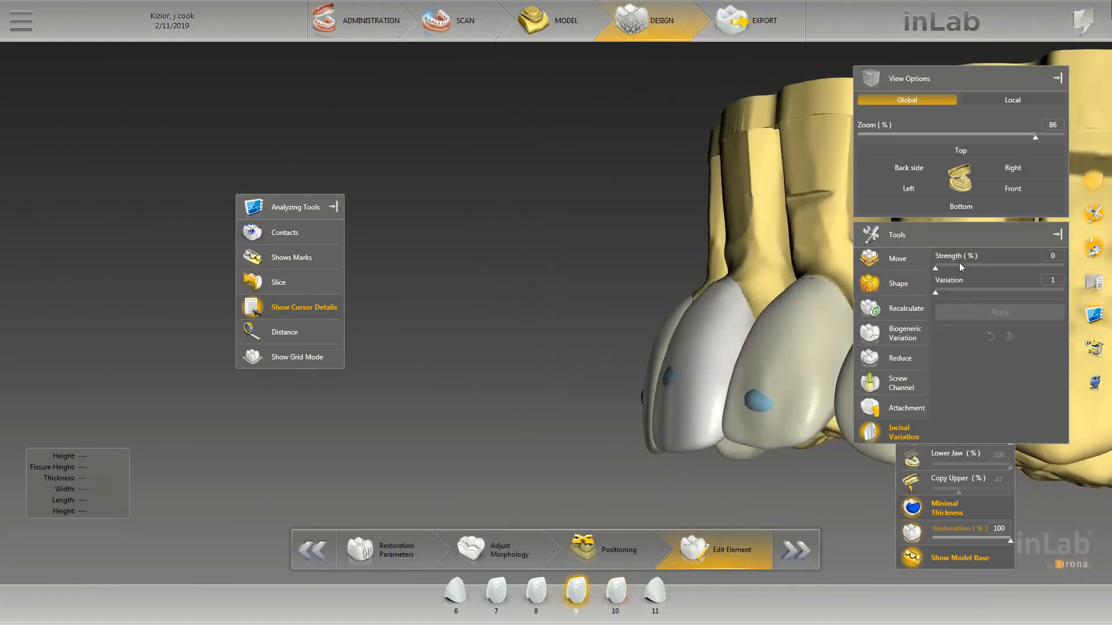
pyautogui.click(804, 348)
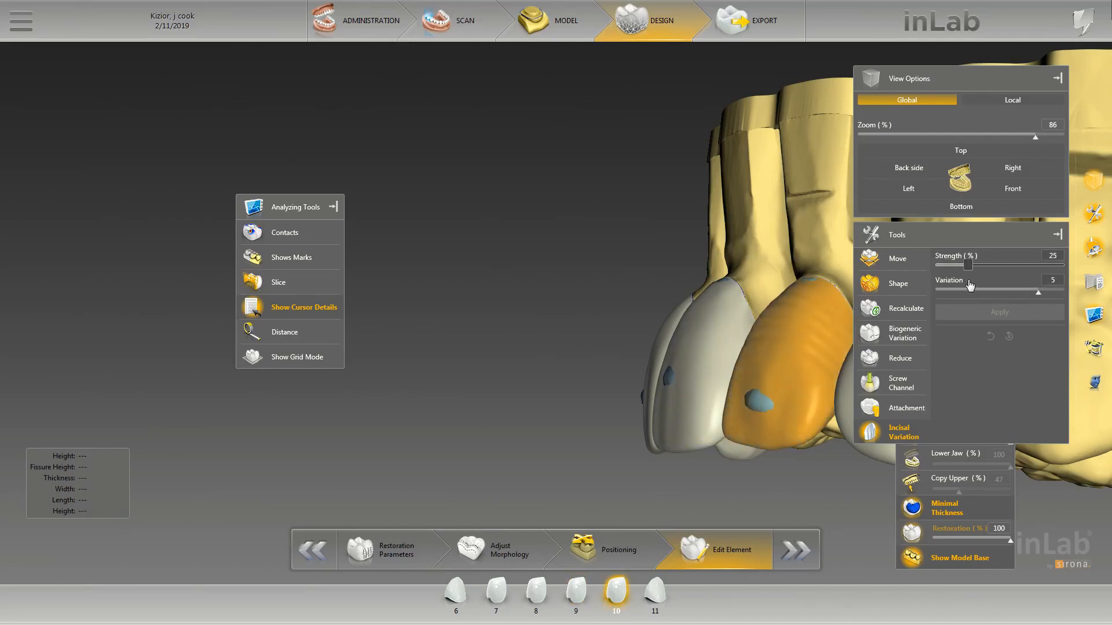
pyautogui.moveTo(949, 265); pyautogui.dragTo(958, 265)
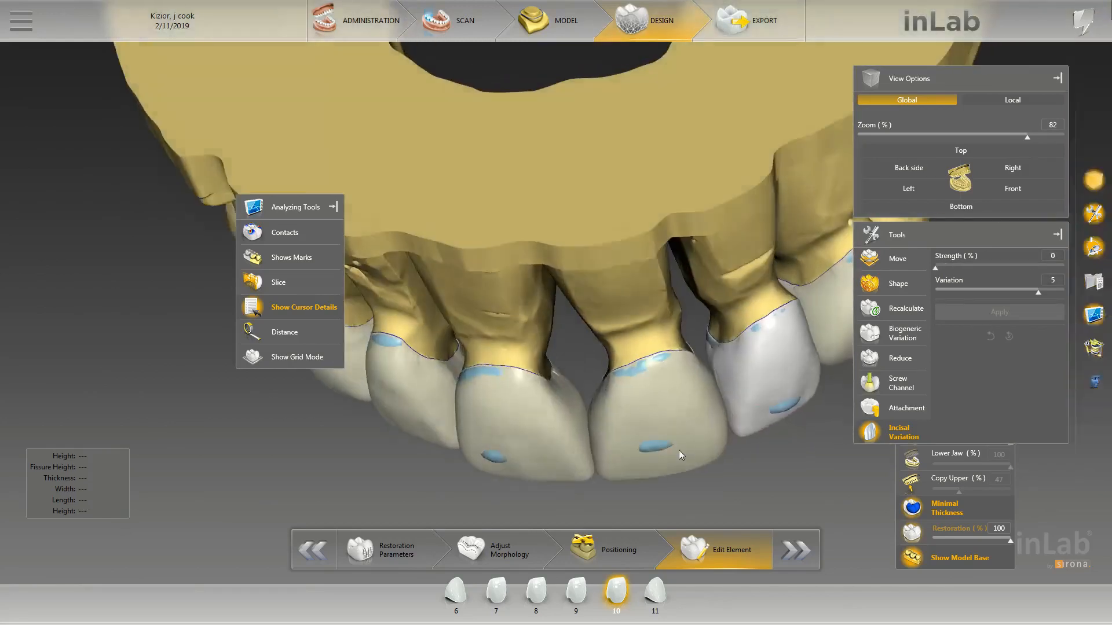
# Check the six anterior crowns from above and from the front against the grid.
pyautogui.scroll(-5, 679, 450)
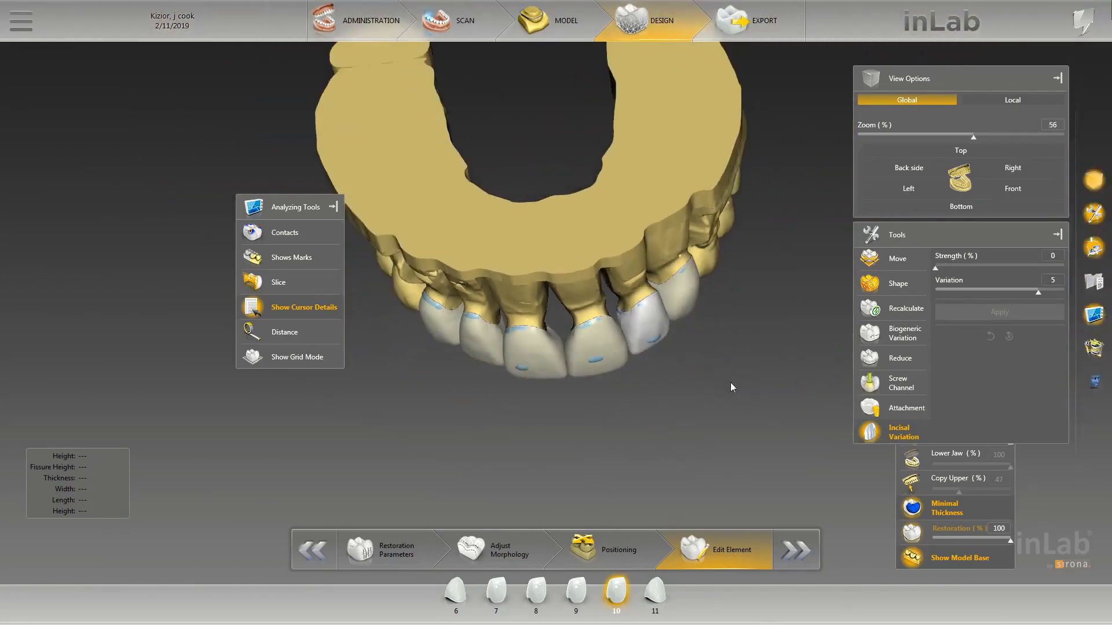
pyautogui.moveTo(731, 382); pyautogui.dragTo(718, 355)
pyautogui.scroll(-3, 549, 353)
pyautogui.moveTo(549, 352); pyautogui.dragTo(665, 371)
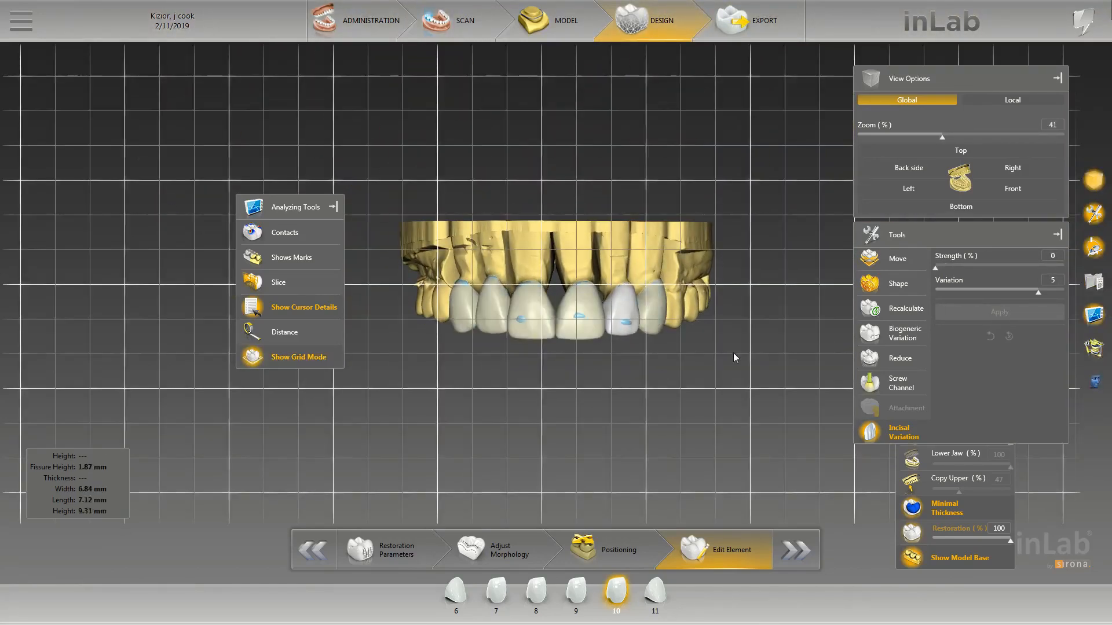
pyautogui.moveTo(733, 354); pyautogui.dragTo(819, 322, button='right')
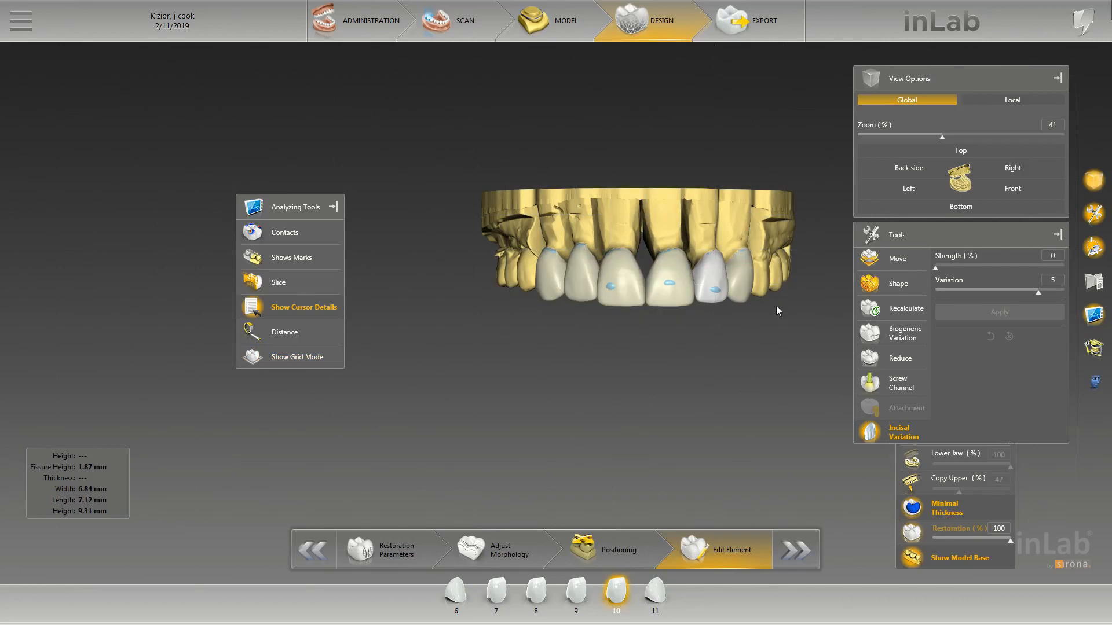
# Adjust tooth 11 using Biogeneric Variation and the Move and Rotate tool.
pyautogui.click(745, 283)
pyautogui.rightClick(745, 282)
pyautogui.click(776, 348)
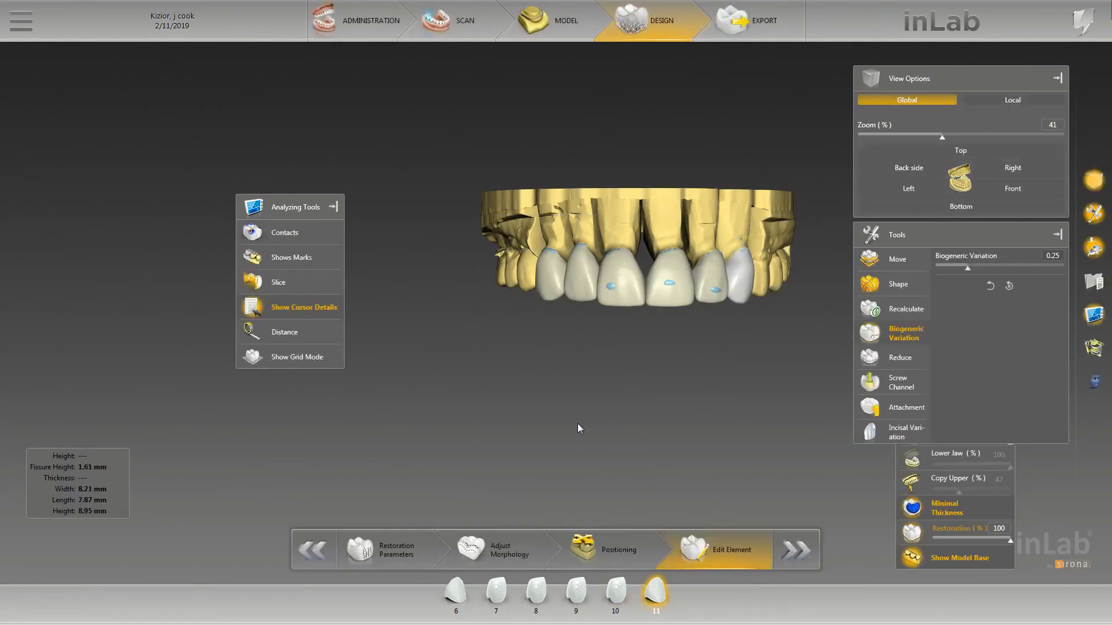
pyautogui.scroll(4, 690, 365)
pyautogui.rightClick(783, 292)
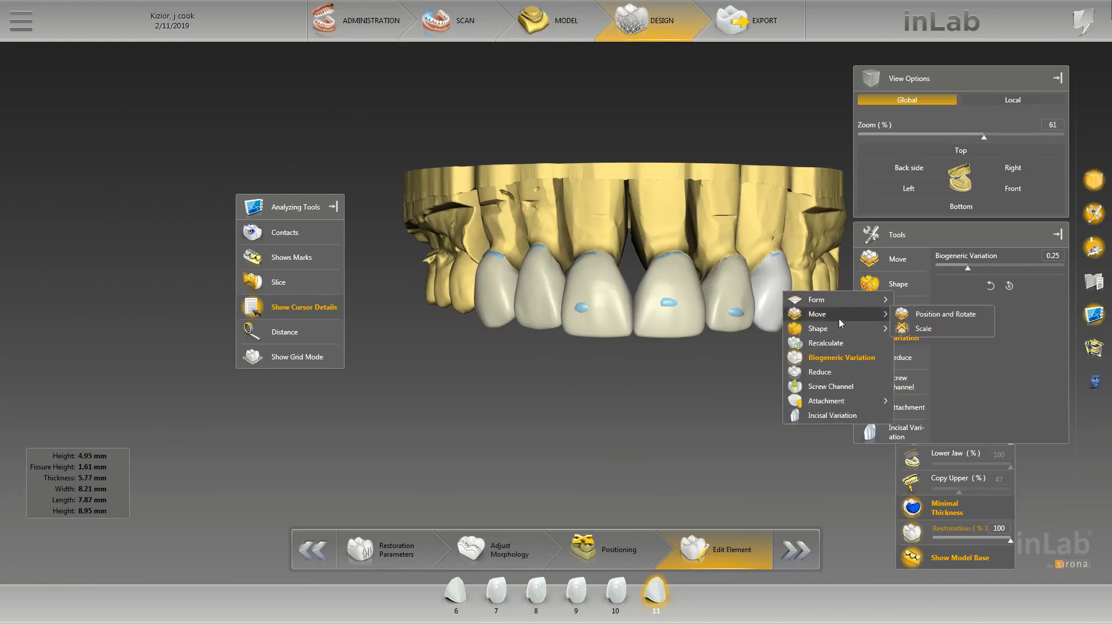
pyautogui.click(839, 319)
pyautogui.rightClick(784, 315)
pyautogui.click(831, 314)
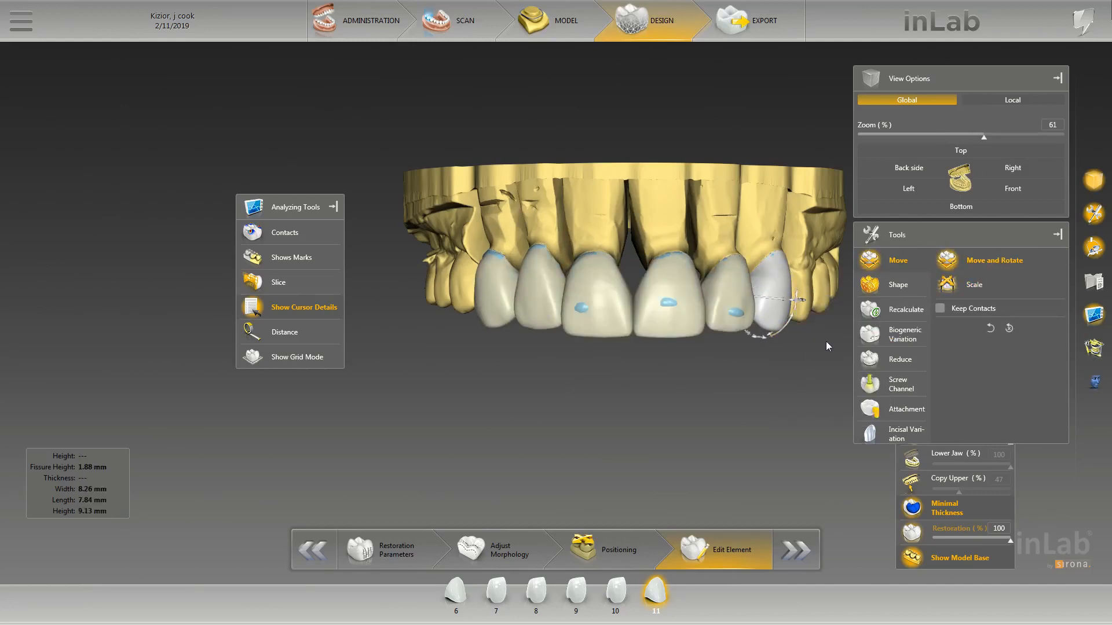
# Examine the original teeth with the copied upper jaw at 100%, the lower jaw shown and the upper jaw hidden.
pyautogui.click(909, 490)
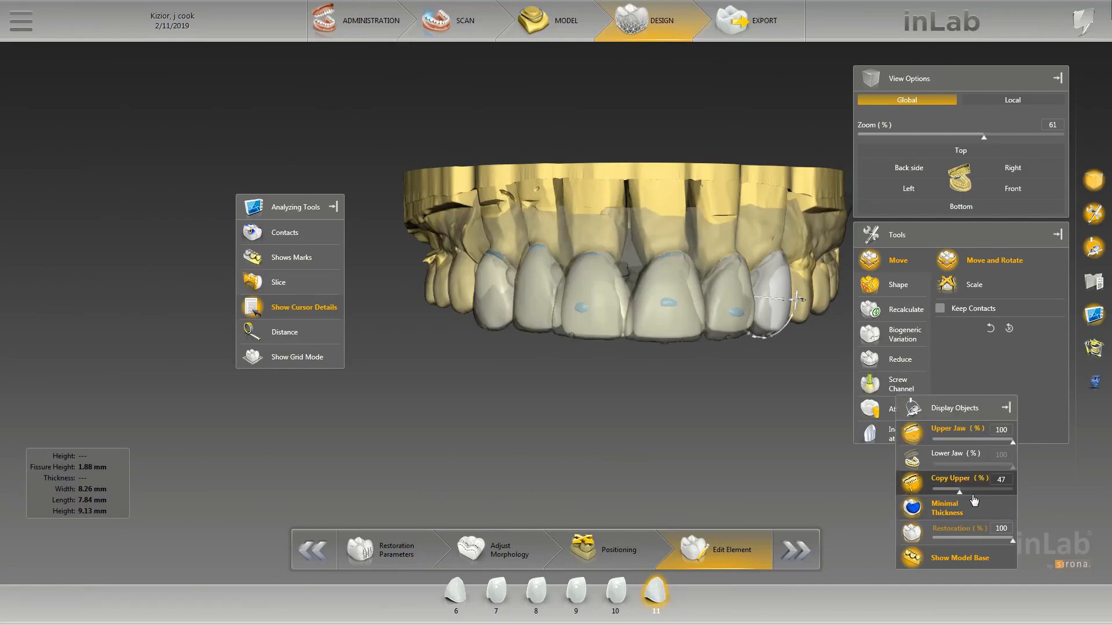
pyautogui.moveTo(972, 494); pyautogui.dragTo(1013, 493)
pyautogui.click(912, 433)
pyautogui.click(913, 458)
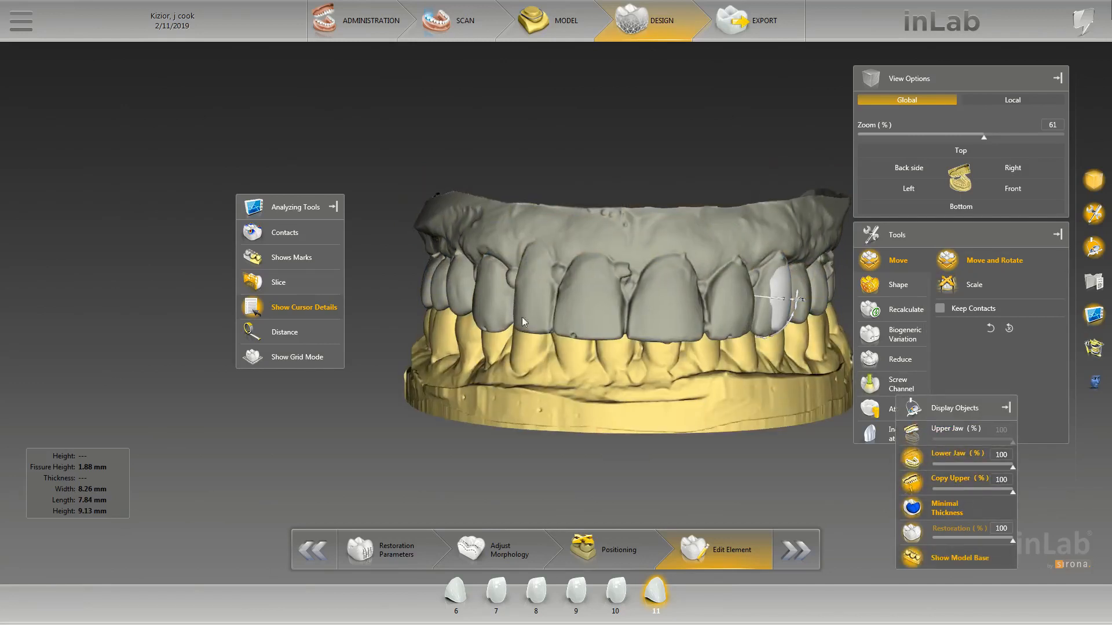
pyautogui.scroll(-2, 597, 383)
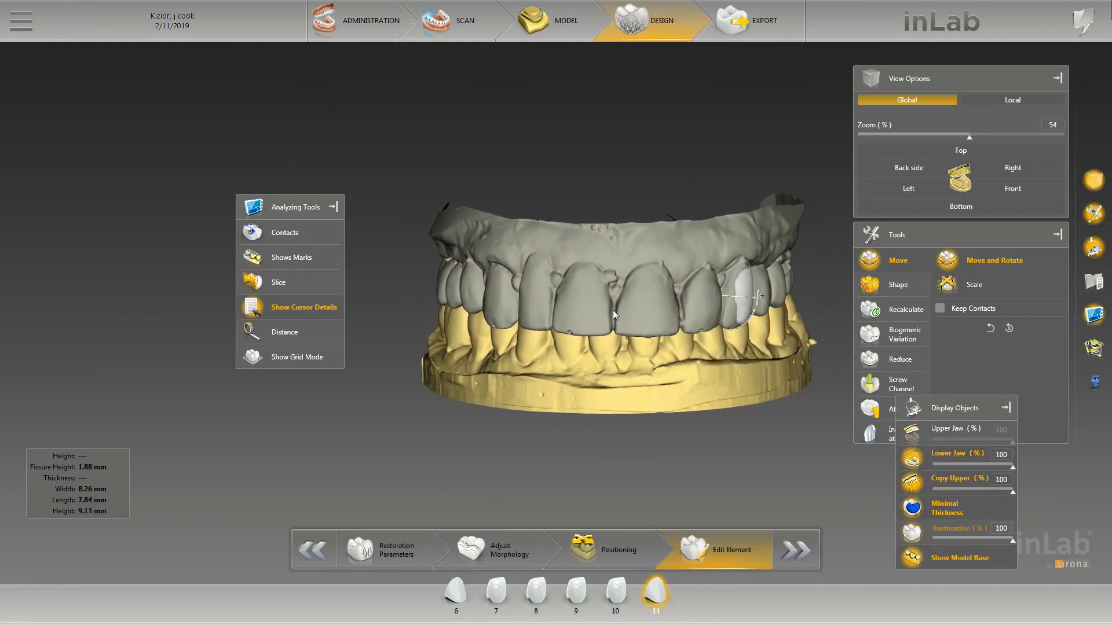
# Review the crowns against the lower jaw with the upper jaw shown and the copied jaw and minimal thickness hidden.
pyautogui.click(912, 432)
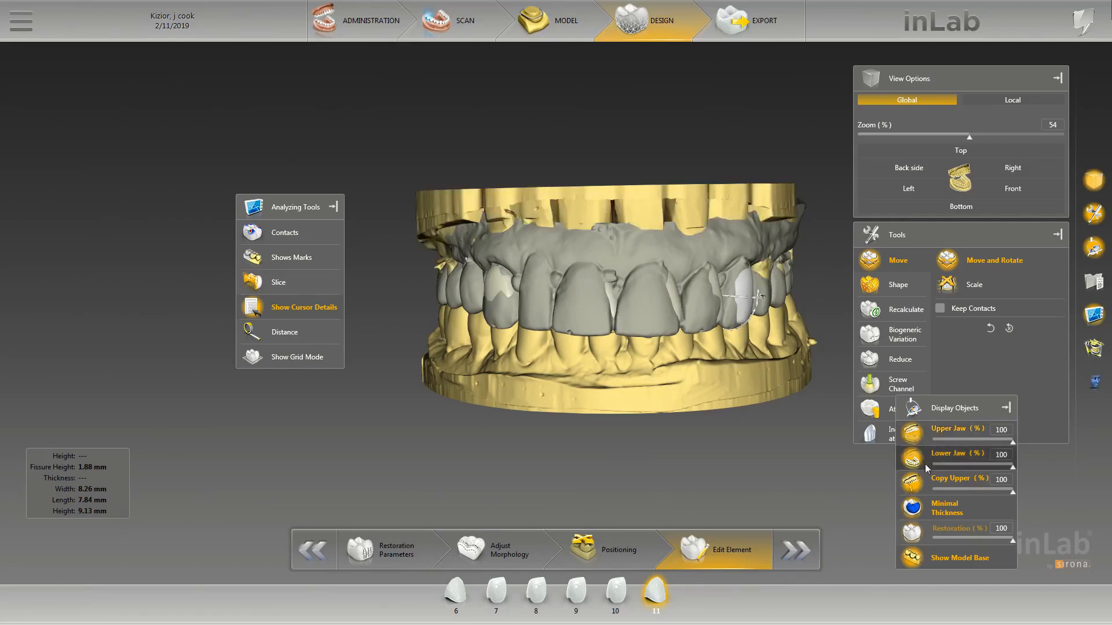
pyautogui.click(913, 484)
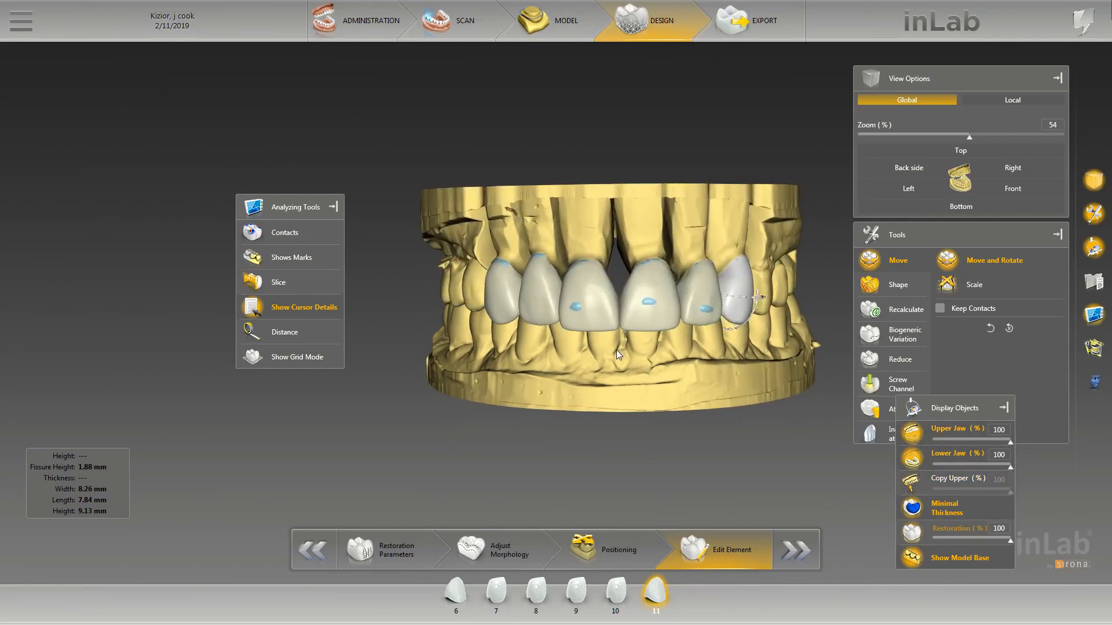
pyautogui.click(912, 508)
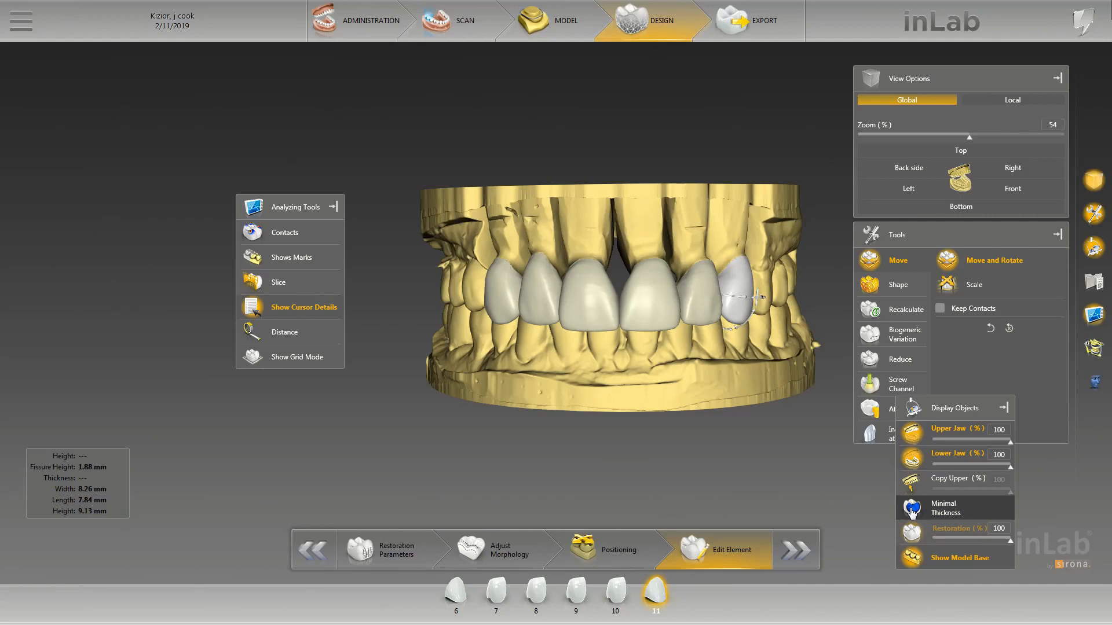
pyautogui.scroll(2, 799, 369)
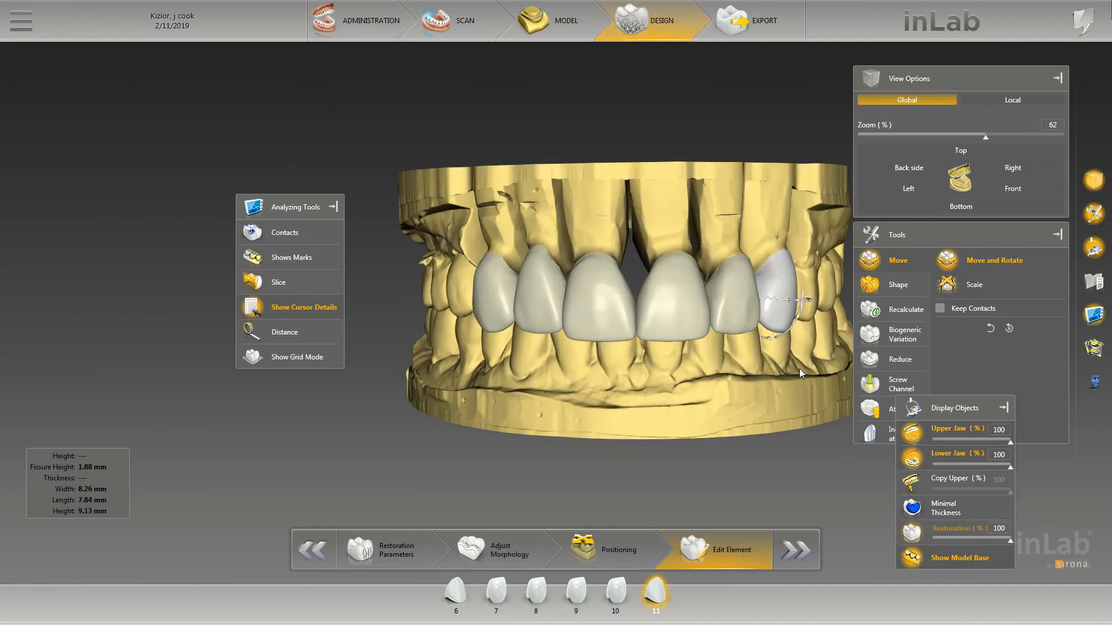
# Refine tooth 11 from the side, with the lower jaw hidden and minimal thickness shown again.
pyautogui.rightClick(799, 370)
pyautogui.click(826, 349)
pyautogui.moveTo(775, 270); pyautogui.dragTo(744, 346, button='right')
pyautogui.scroll(2, 868, 459)
pyautogui.moveTo(868, 459); pyautogui.dragTo(704, 295, button='right')
pyautogui.click(914, 510)
pyautogui.scroll(-1, 782, 386)
# Apply incisal variation 4 to tooth 11 at 29% strength.
pyautogui.click(870, 433)
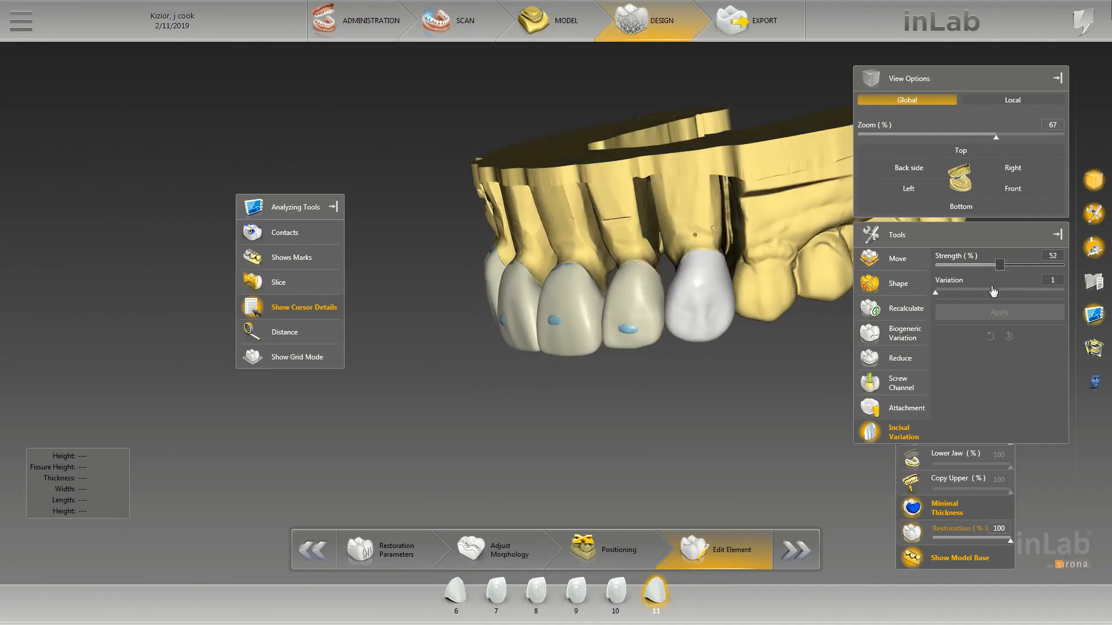
pyautogui.moveTo(993, 291); pyautogui.dragTo(1061, 280)
pyautogui.moveTo(936, 293); pyautogui.dragTo(967, 303)
pyautogui.click(964, 266)
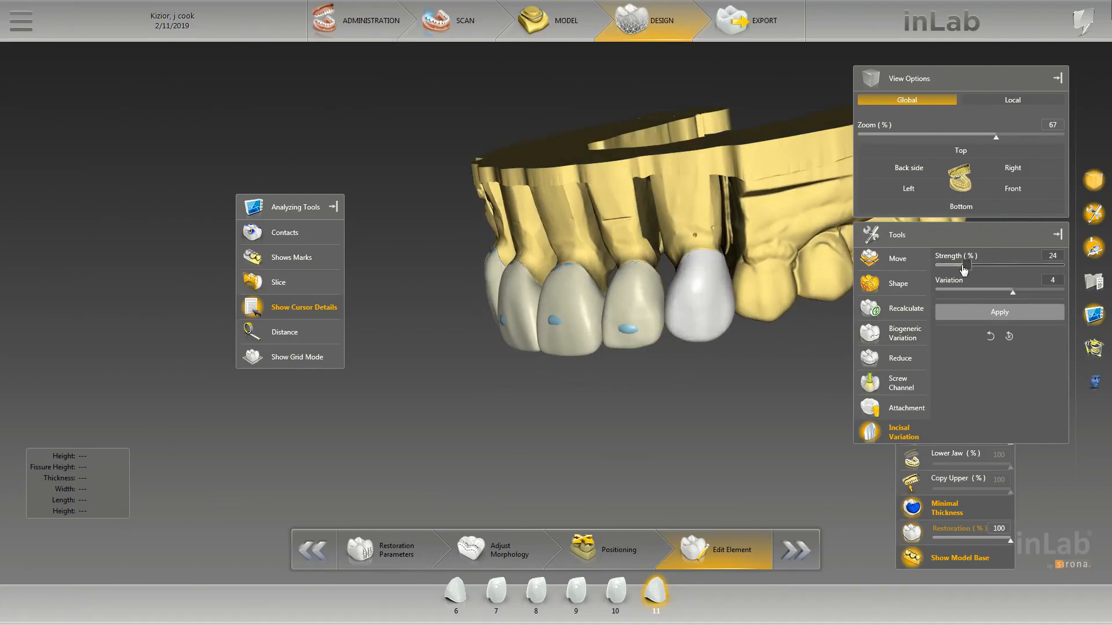
pyautogui.scroll(-2, 721, 349)
pyautogui.moveTo(585, 313); pyautogui.dragTo(579, 366)
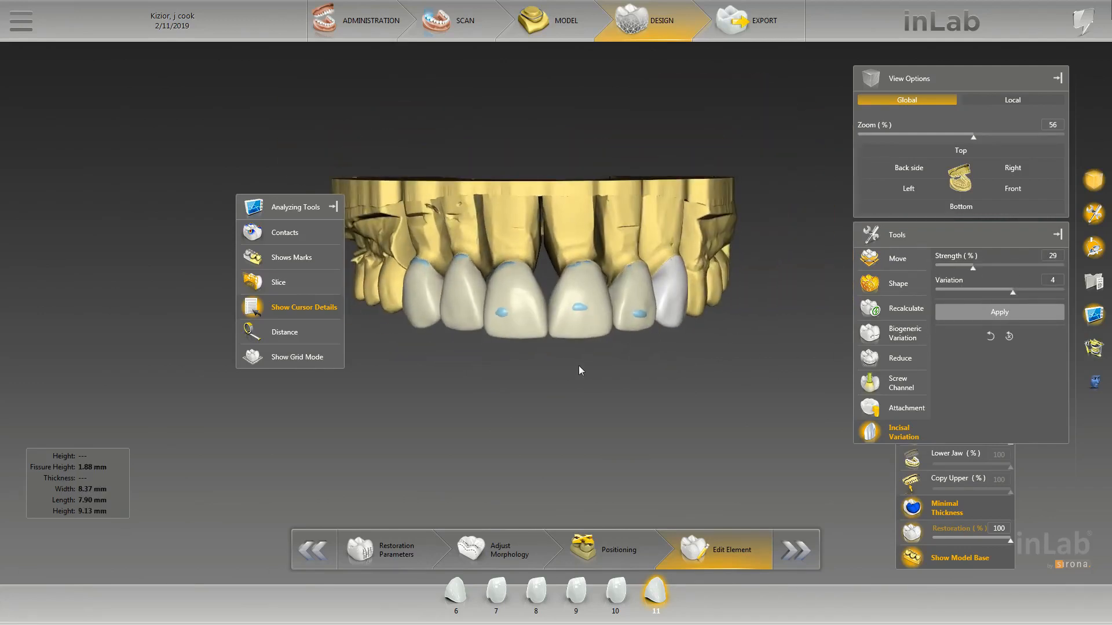
pyautogui.click(1009, 320)
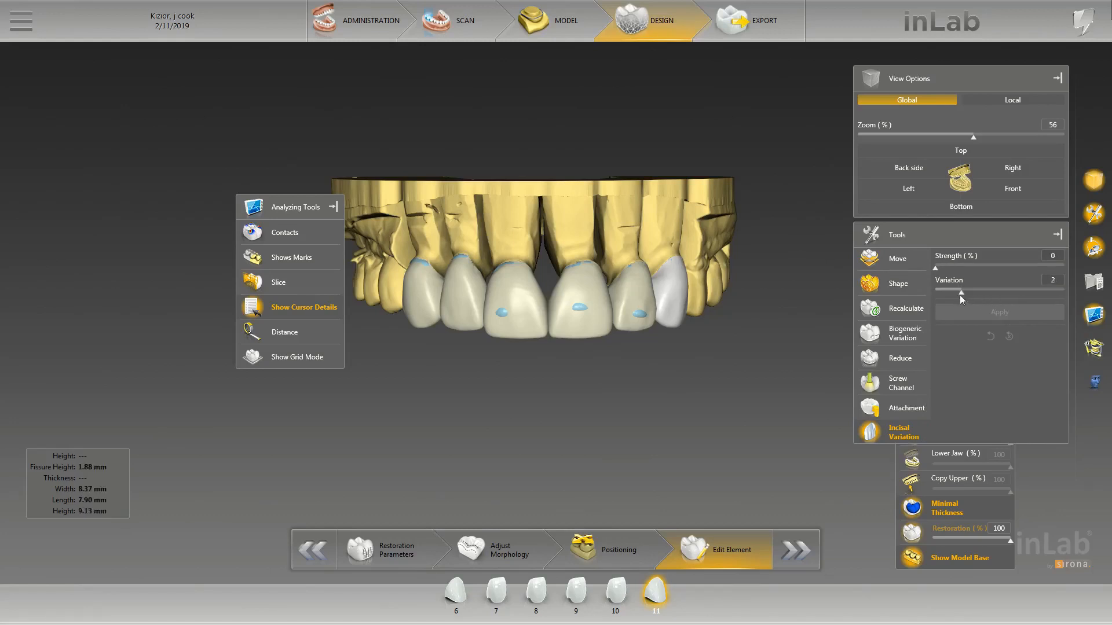
# Apply incisal variation 5 to tooth 11 at a low strength.
pyautogui.click(989, 265)
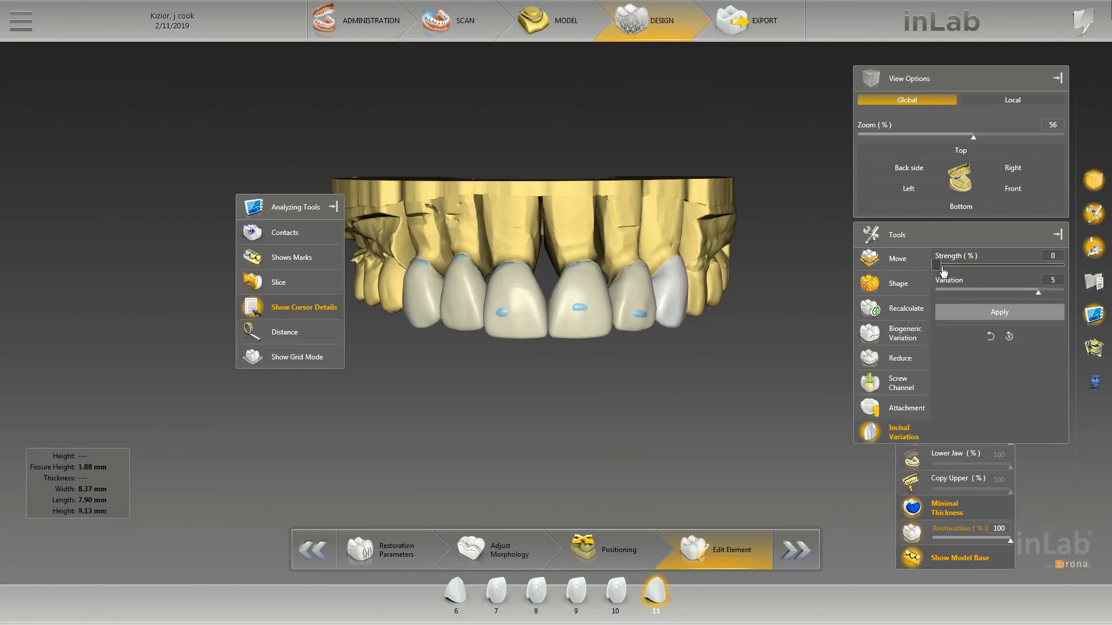
pyautogui.moveTo(943, 272); pyautogui.dragTo(948, 271)
pyautogui.click(978, 317)
# Smooth tooth 11 with the Form tool at size 2.48 mm and 19% strength.
pyautogui.scroll(4, 757, 278)
pyautogui.rightClick(757, 278)
pyautogui.moveTo(797, 285)
pyautogui.click(901, 299)
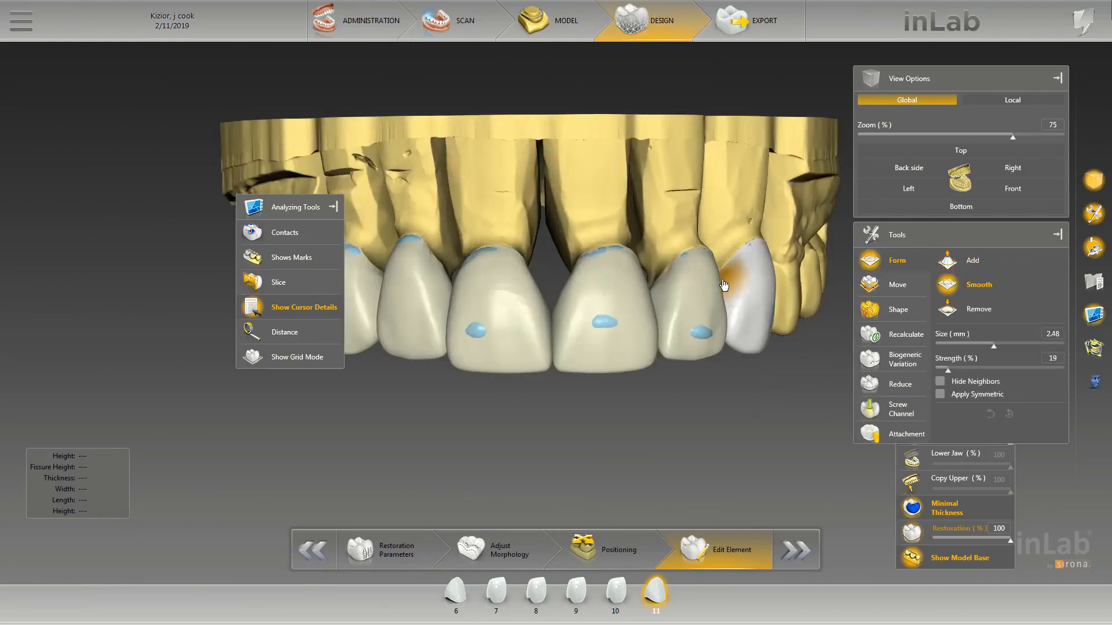
# Apply an incisal variation to tooth 6 at about 13% strength.
pyautogui.scroll(-1, 762, 386)
pyautogui.rightClick(371, 287)
pyautogui.click(425, 413)
pyautogui.moveTo(936, 268); pyautogui.dragTo(962, 279)
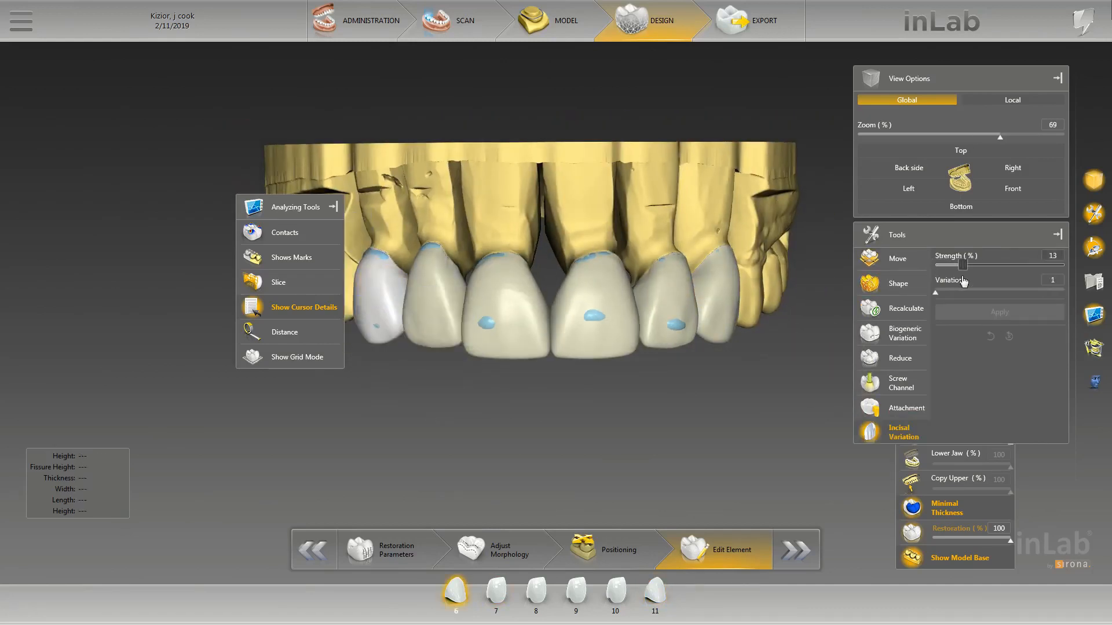
pyautogui.click(964, 314)
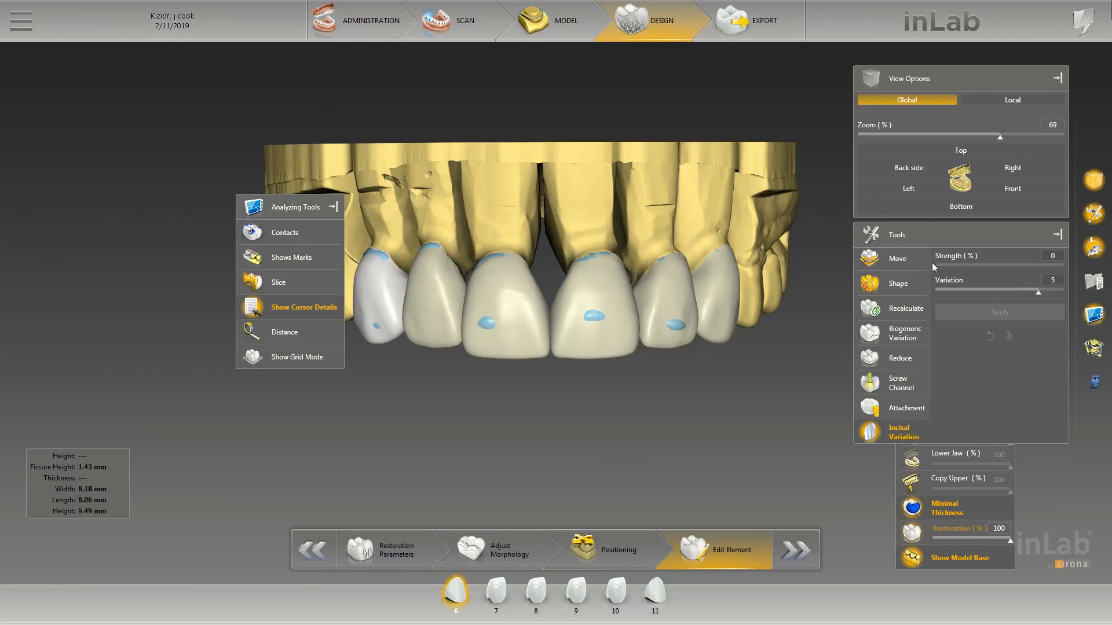
# Reshape the outer contour of tooth 6 with individual 2-directional shaping at size 4.03.
pyautogui.rightClick(360, 280)
pyautogui.click(394, 311)
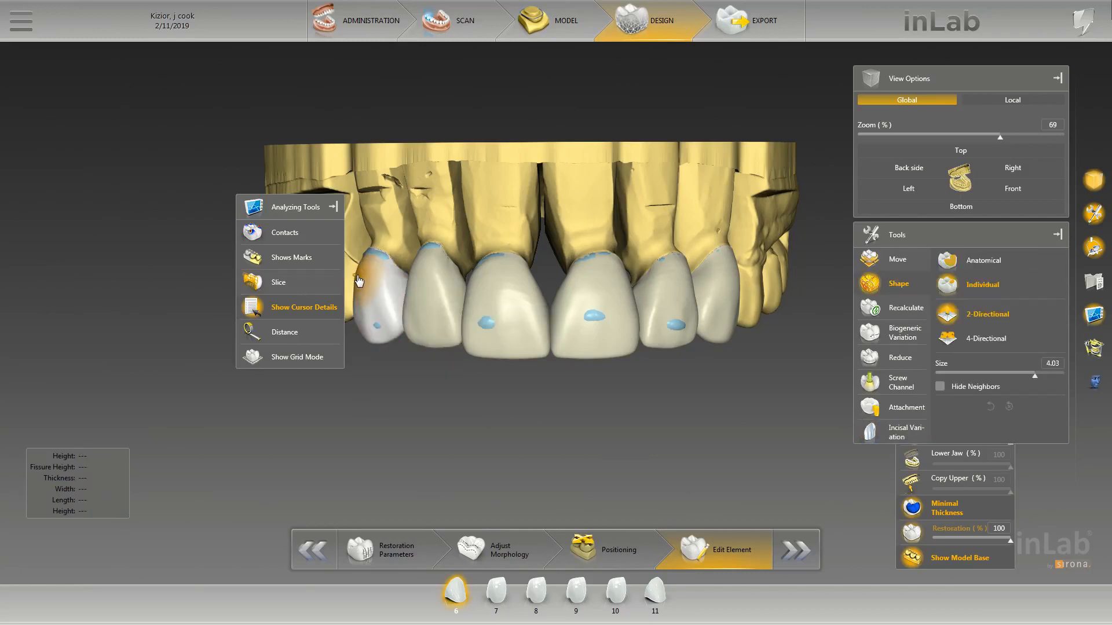
pyautogui.scroll(-2, 447, 397)
pyautogui.moveTo(477, 367); pyautogui.dragTo(472, 366)
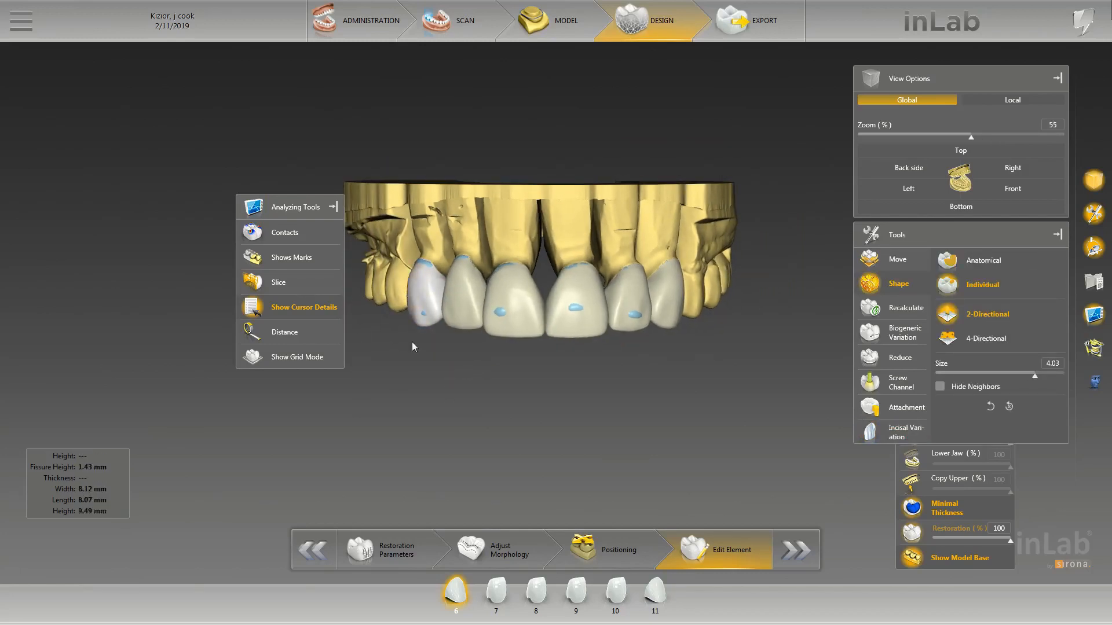
pyautogui.scroll(-3, 413, 343)
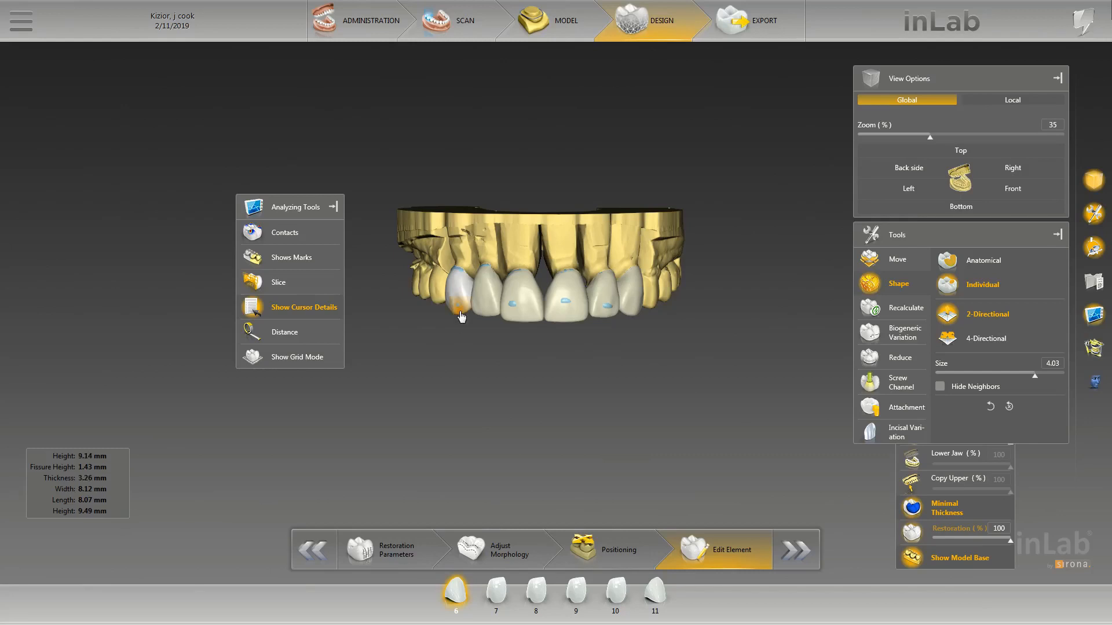
# Refine the contour of tooth 6 from the side and incisal views with individual shaping at size 2.90.
pyautogui.scroll(6, 386, 351)
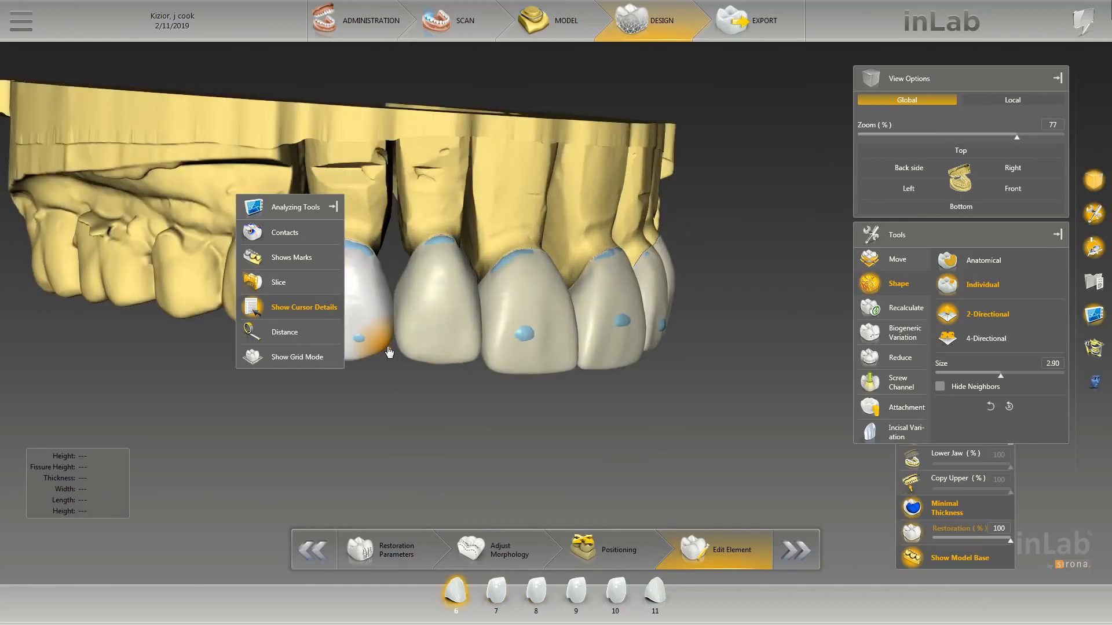
pyautogui.scroll(-2, 490, 237)
pyautogui.moveTo(389, 352); pyautogui.dragTo(551, 280)
pyautogui.scroll(2, 497, 299)
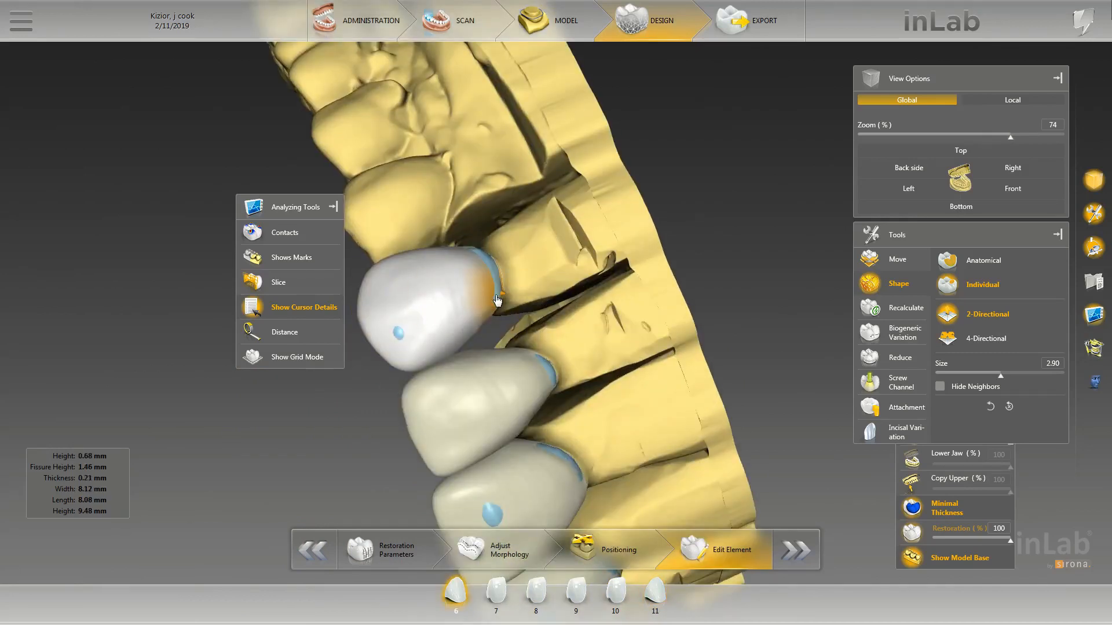
pyautogui.moveTo(609, 322); pyautogui.dragTo(553, 325)
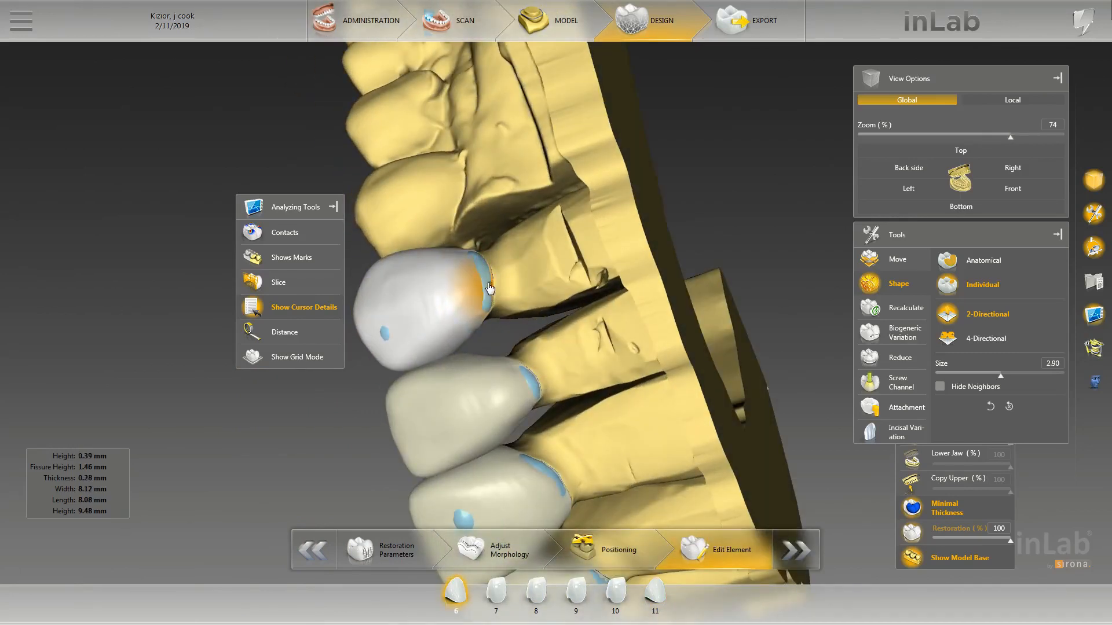
# Display the contacts and lighten the distal contact on the palatal side of tooth 11 with individual shaping.
pyautogui.scroll(-2, 559, 283)
pyautogui.moveTo(619, 277); pyautogui.dragTo(475, 268)
pyautogui.scroll(-3, 566, 294)
pyautogui.click(274, 241)
pyautogui.scroll(2, 586, 284)
pyautogui.scroll(1, 586, 287)
pyautogui.doubleClick(391, 306)
pyautogui.moveTo(400, 359); pyautogui.dragTo(409, 330)
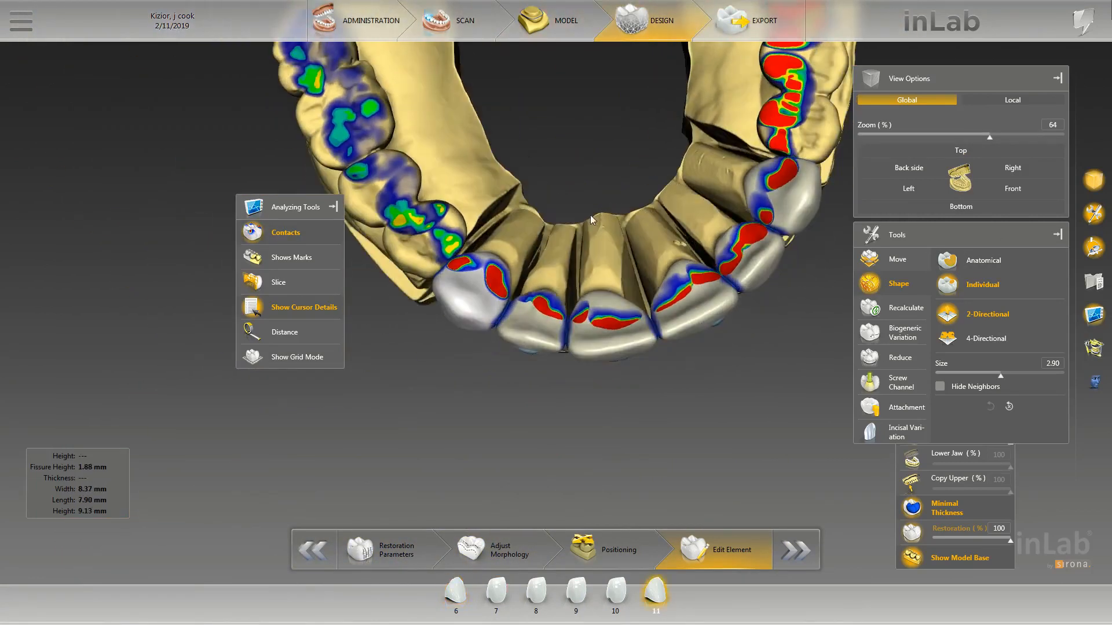
pyautogui.scroll(2, 426, 264)
pyautogui.moveTo(406, 266); pyautogui.dragTo(472, 298)
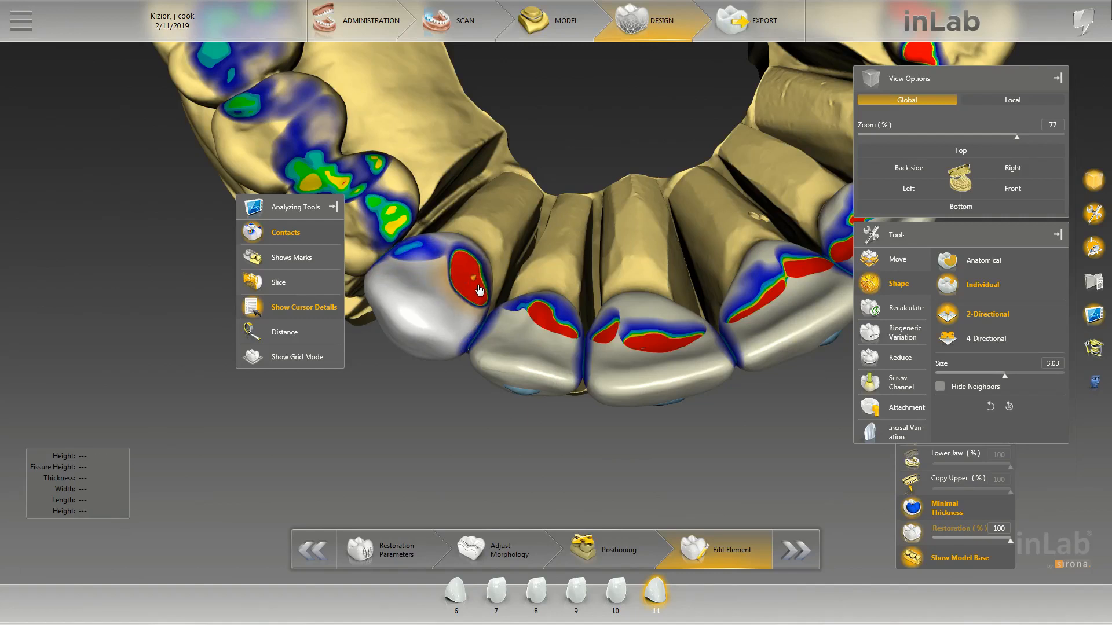
# Go through the palatal contacts from tooth 9 to tooth 6, lightening the heavy ones on teeth 7 and 6 with individual shaping.
pyautogui.doubleClick(608, 343)
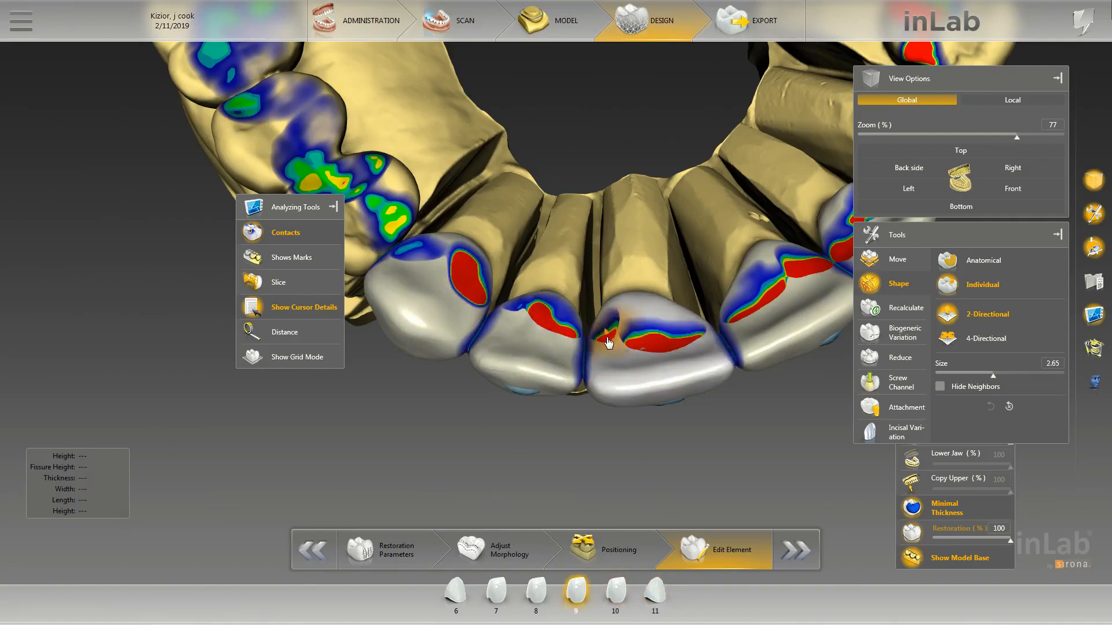
pyautogui.moveTo(632, 356); pyautogui.dragTo(469, 399, button='right')
pyautogui.doubleClick(609, 355)
pyautogui.doubleClick(715, 278)
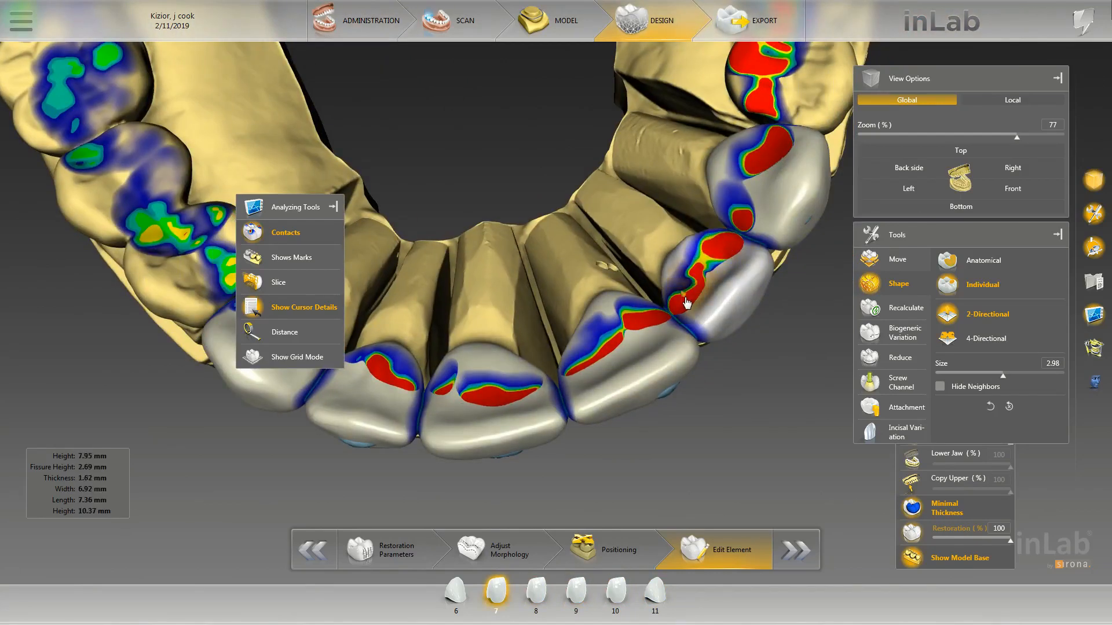
pyautogui.moveTo(654, 184); pyautogui.dragTo(565, 288, button='right')
pyautogui.doubleClick(687, 251)
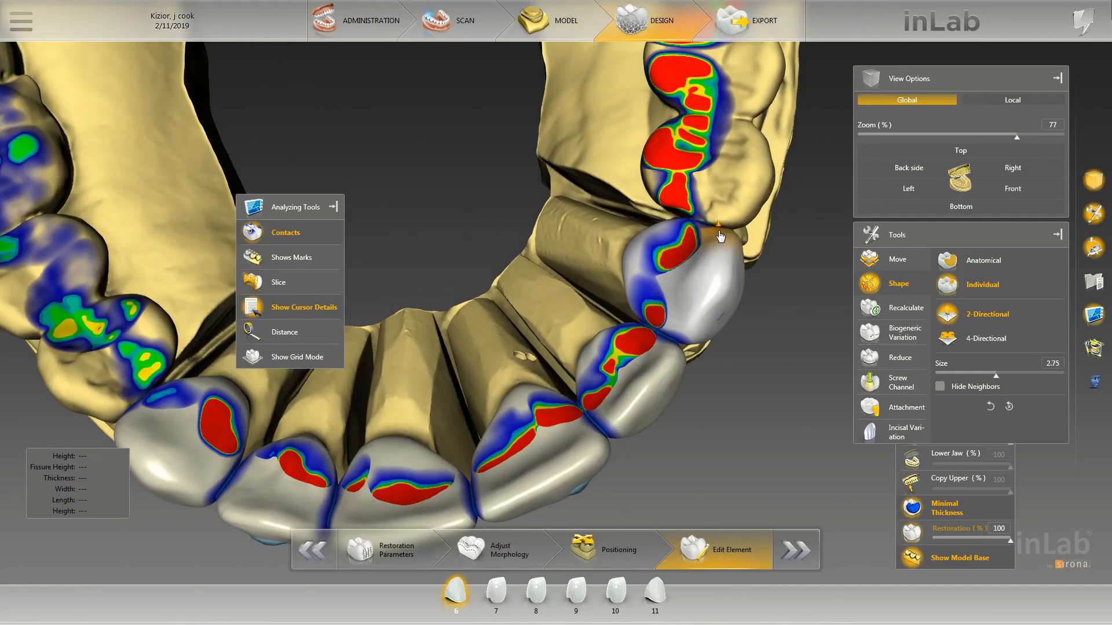
pyautogui.moveTo(720, 237); pyautogui.dragTo(760, 271, button='middle')
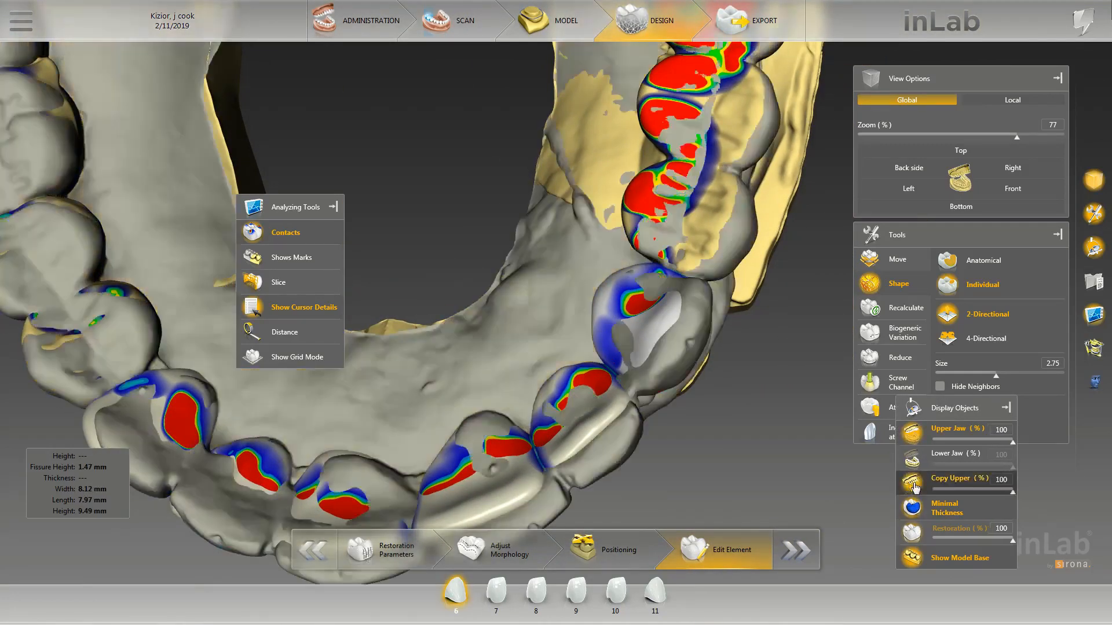
# Isolate tooth 6 with minimal thickness shown and lighten its distal contact with individual shaping at size 1.85.
pyautogui.click(911, 509)
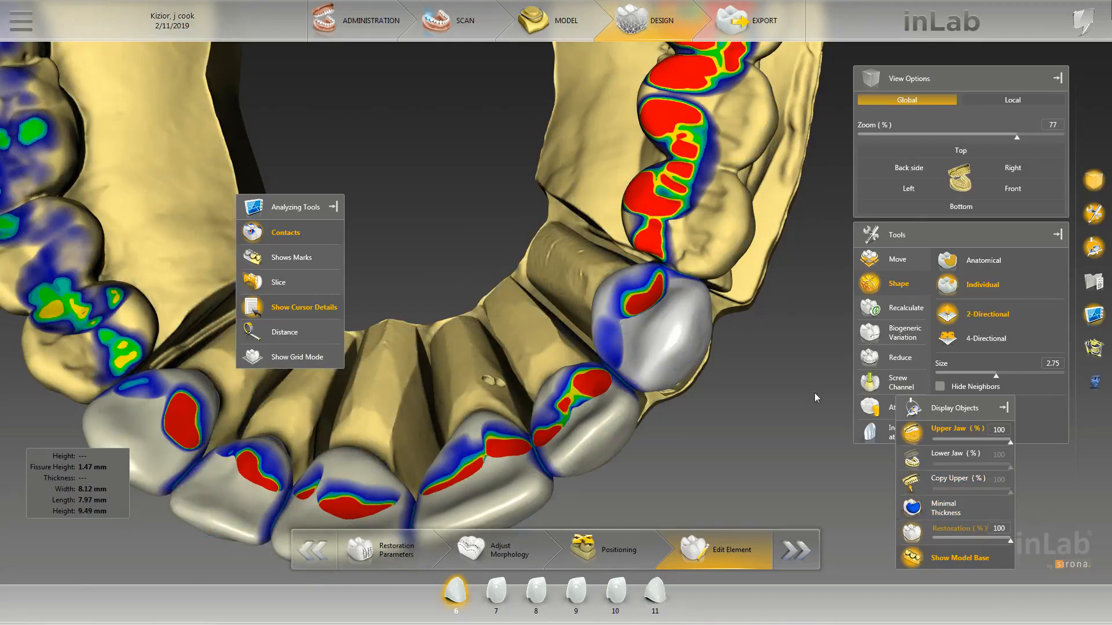
pyautogui.click(911, 508)
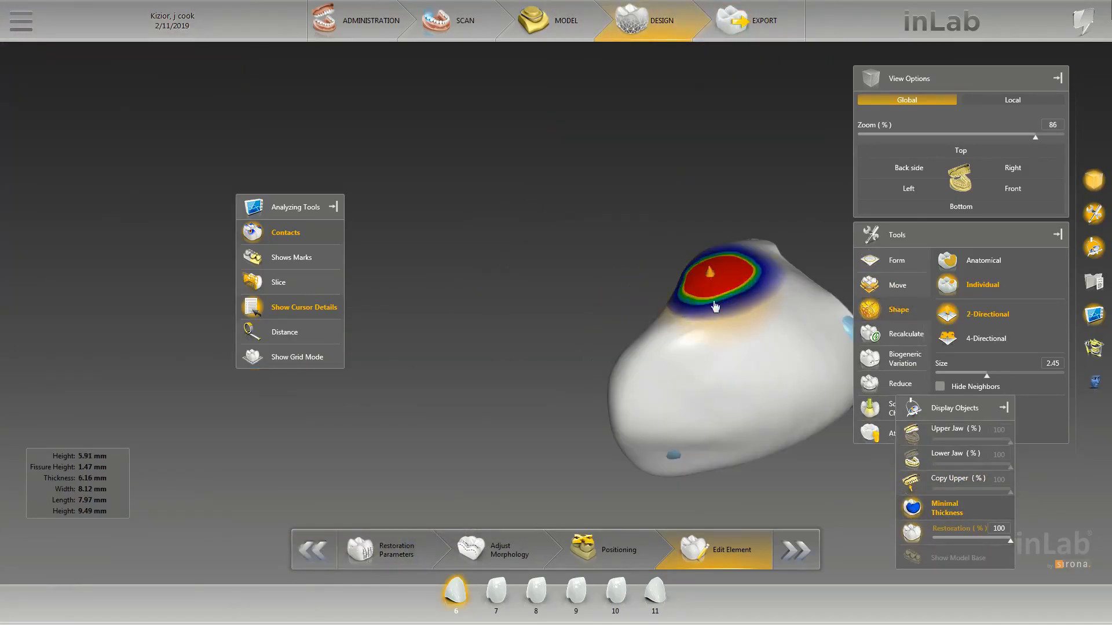
pyautogui.scroll(-3, 714, 296)
pyautogui.scroll(2, 712, 285)
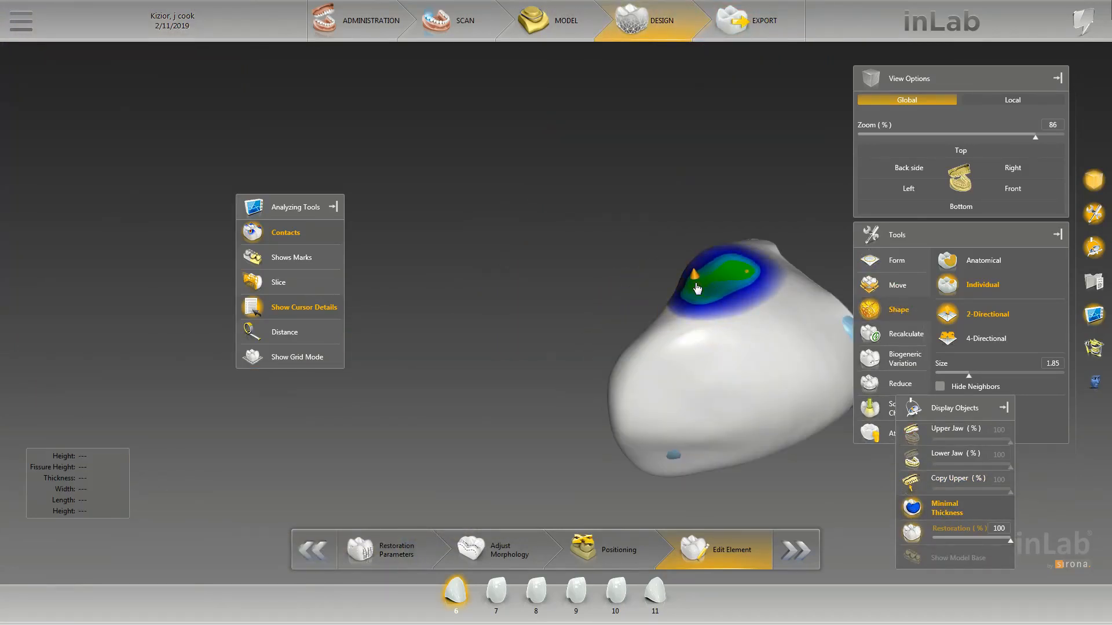
# Smooth the distal contact area of tooth 6 at 19% strength, using brush sizes 2.70 and 2.13 mm.
pyautogui.moveTo(749, 277); pyautogui.dragTo(662, 251, button='middle')
pyautogui.rightClick(653, 303)
pyautogui.moveTo(691, 310)
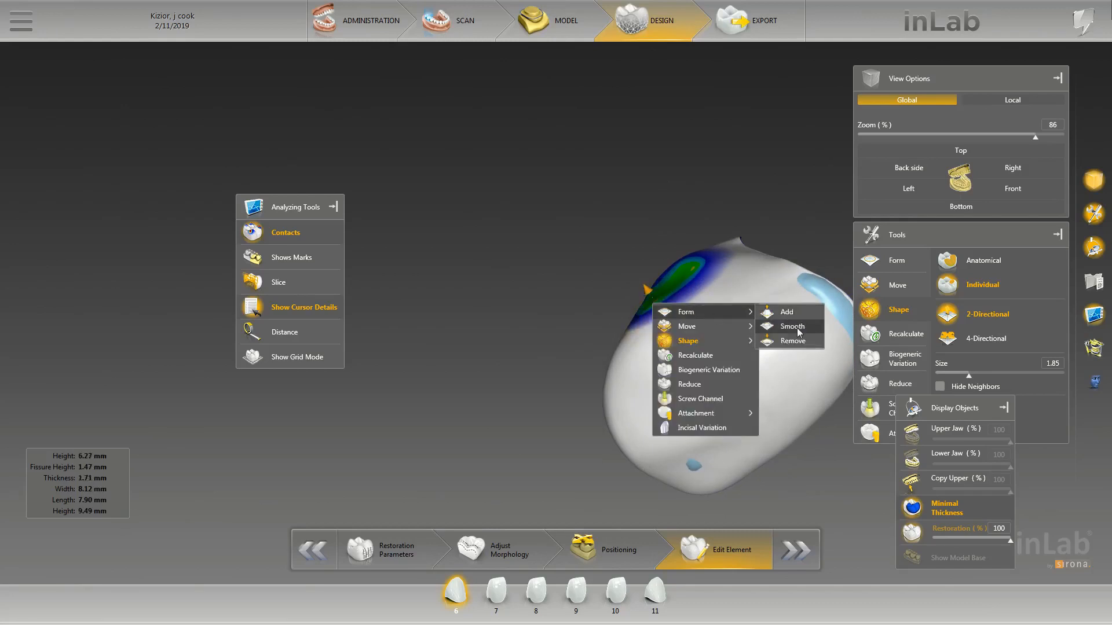
pyautogui.click(798, 329)
pyautogui.moveTo(616, 283); pyautogui.dragTo(636, 302)
pyautogui.scroll(2, 657, 341)
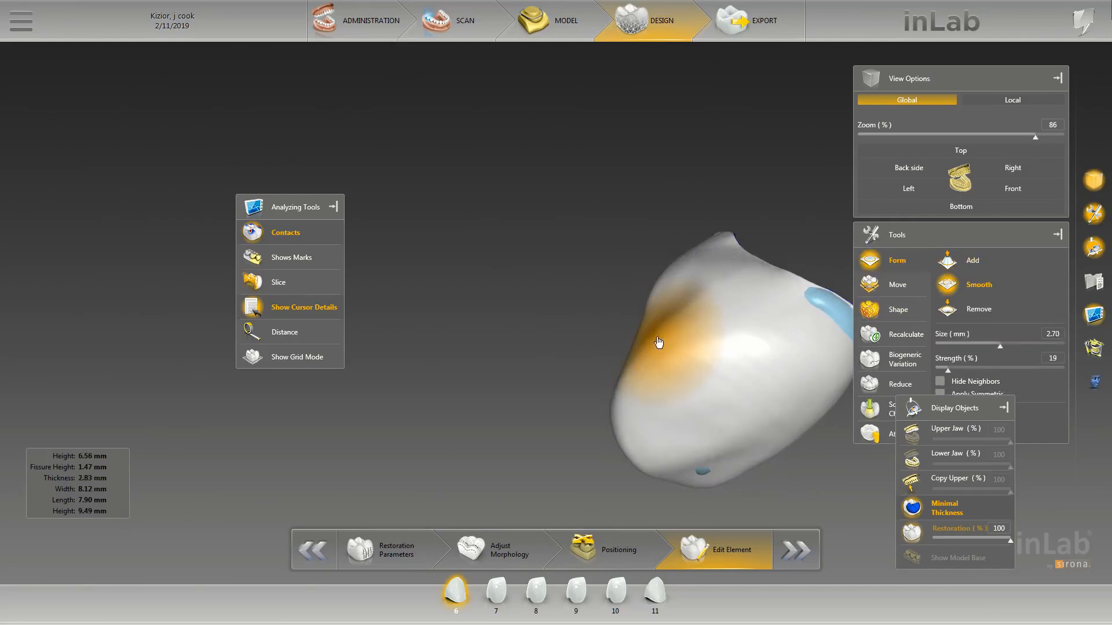
pyautogui.scroll(-3, 658, 343)
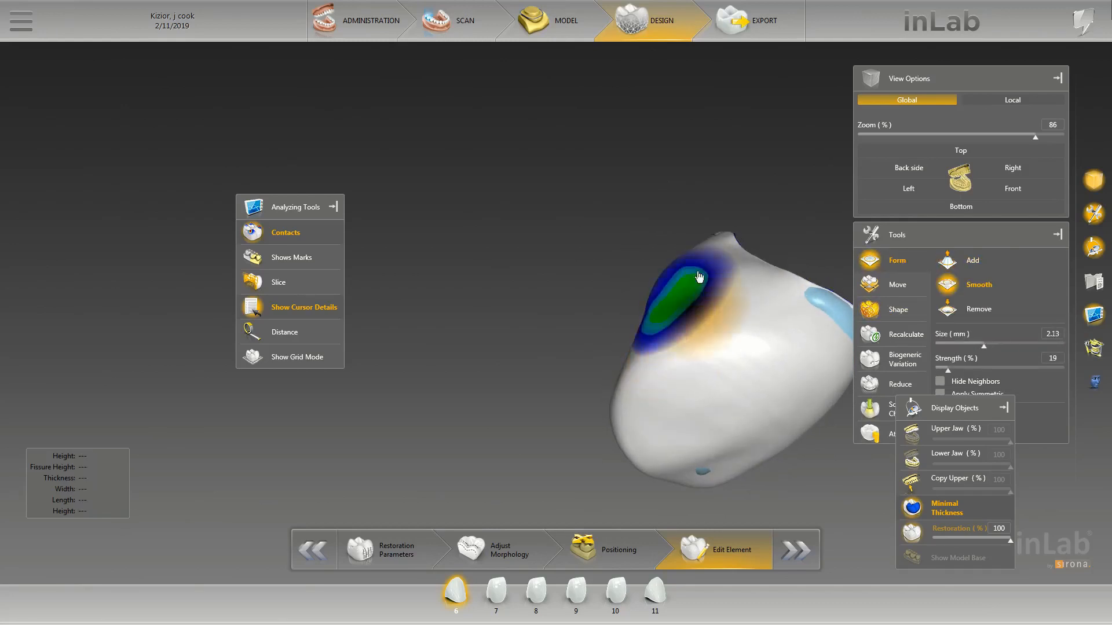
pyautogui.moveTo(699, 277); pyautogui.dragTo(672, 293, button='middle')
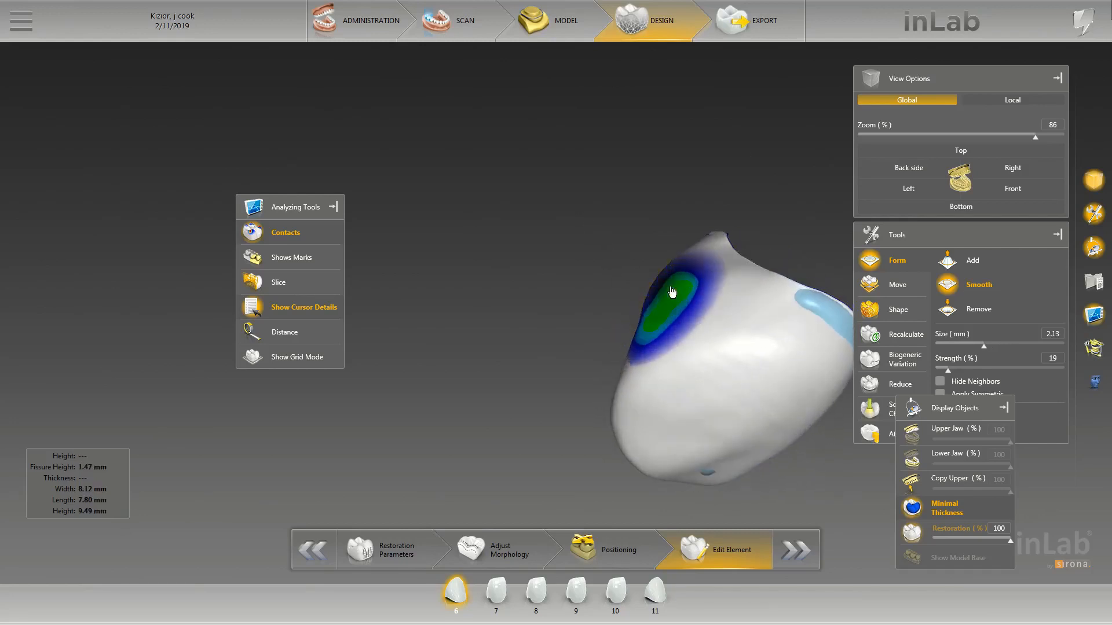
pyautogui.click(706, 284)
# Smooth the mesial contact area of tooth 6 with a 1.40 mm brush at 19% strength.
pyautogui.moveTo(763, 231); pyautogui.dragTo(648, 179, button='middle')
pyautogui.moveTo(524, 255); pyautogui.dragTo(476, 248, button='middle')
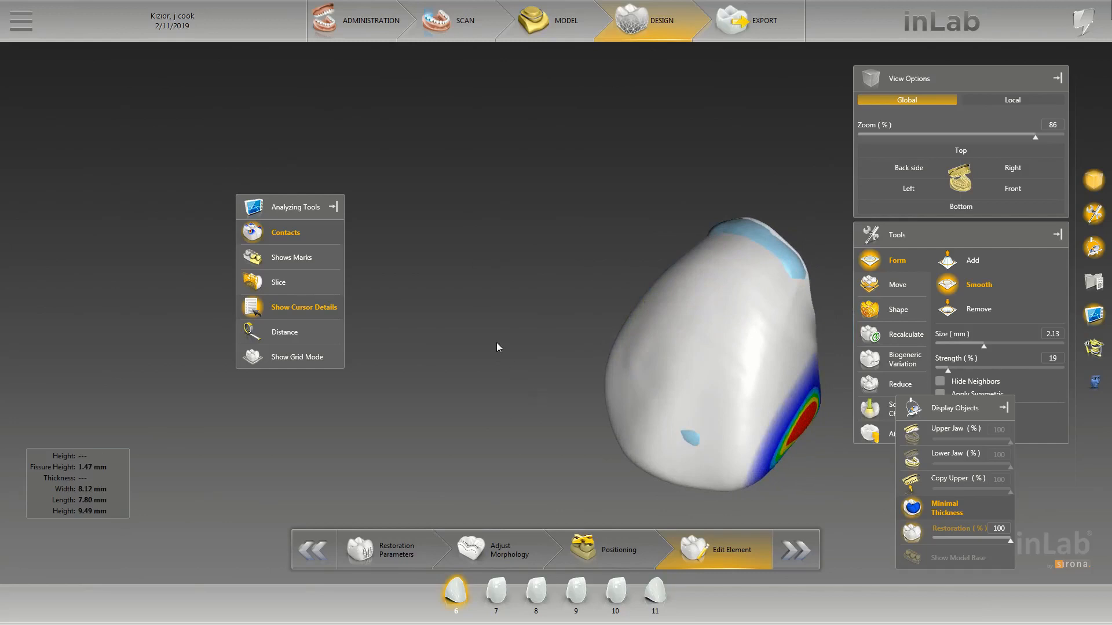
pyautogui.moveTo(728, 417); pyautogui.dragTo(716, 336, button='middle')
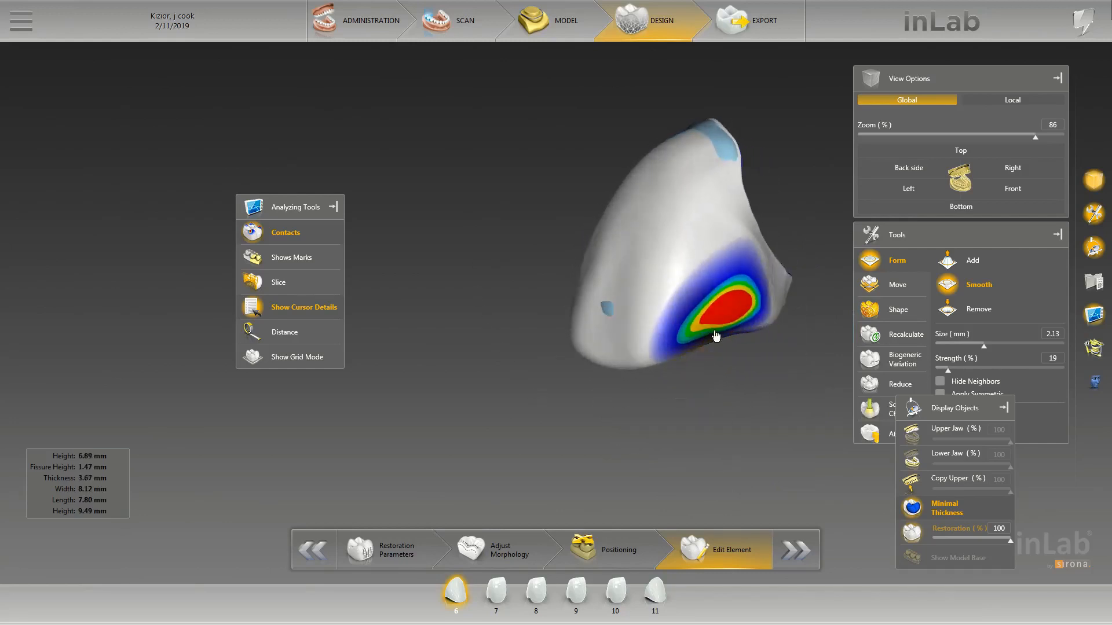
pyautogui.scroll(-3, 714, 343)
pyautogui.moveTo(710, 351); pyautogui.dragTo(736, 321)
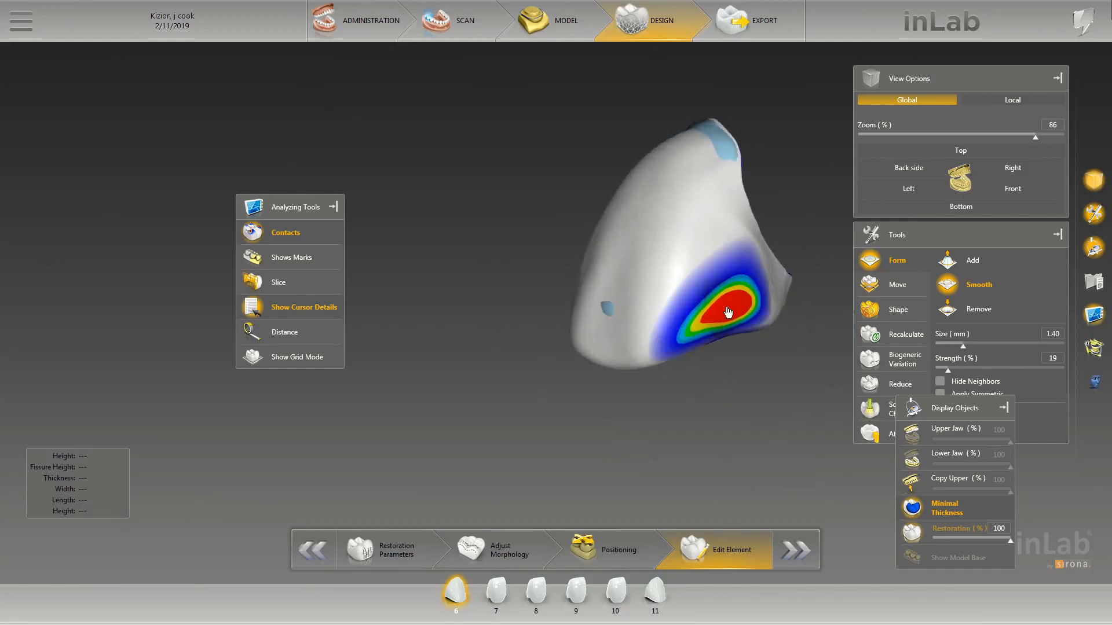
pyautogui.moveTo(540, 179); pyautogui.dragTo(592, 241, button='middle')
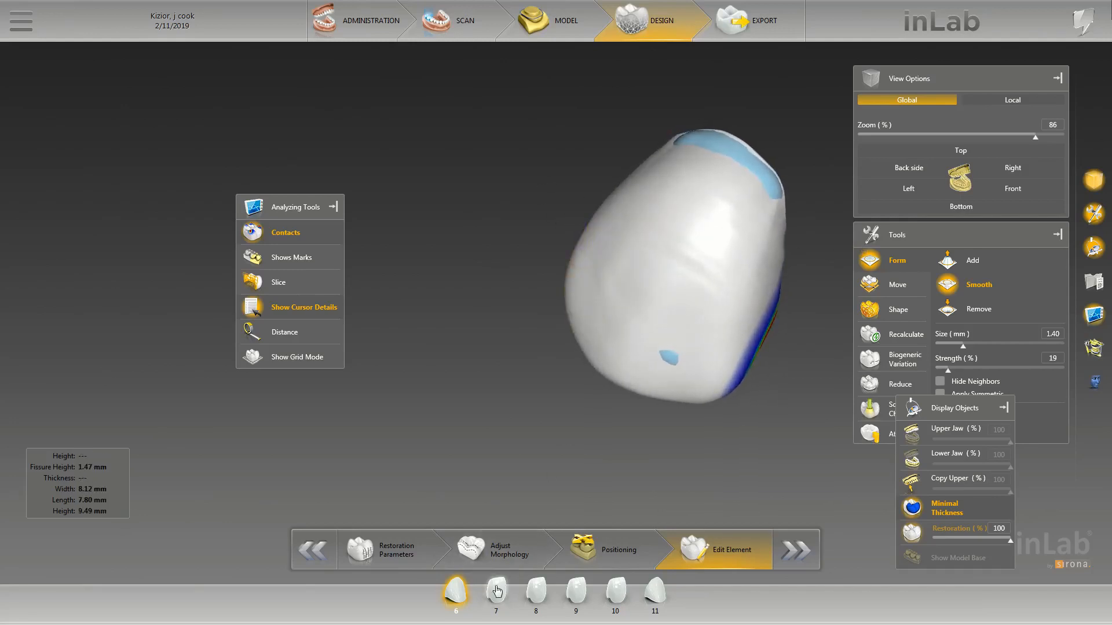
# Lighten the distal contact of tooth 7 with individual 2-directional shaping at sizes 2.23 and 1.83.
pyautogui.click(497, 591)
pyautogui.moveTo(702, 305); pyautogui.dragTo(720, 317)
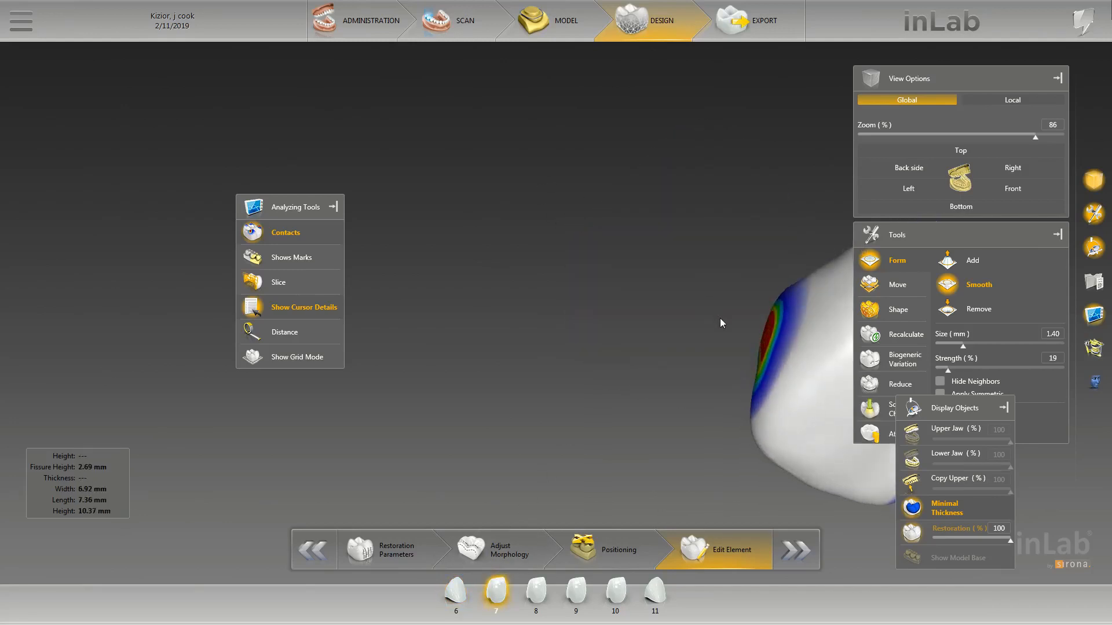
pyautogui.rightClick(772, 343)
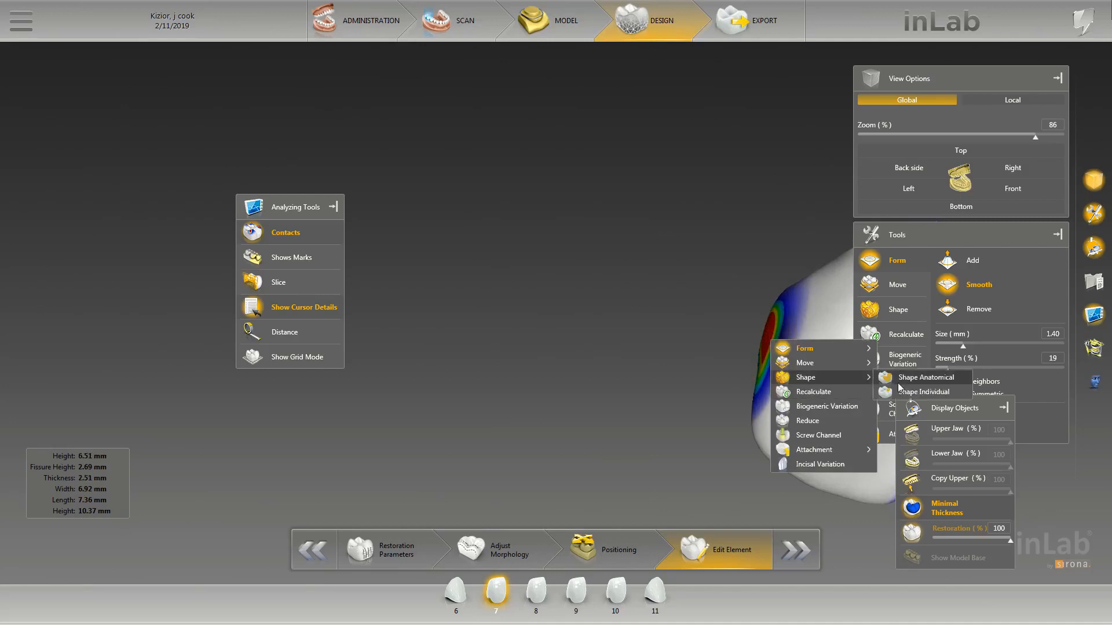
pyautogui.click(907, 392)
pyautogui.scroll(2, 767, 337)
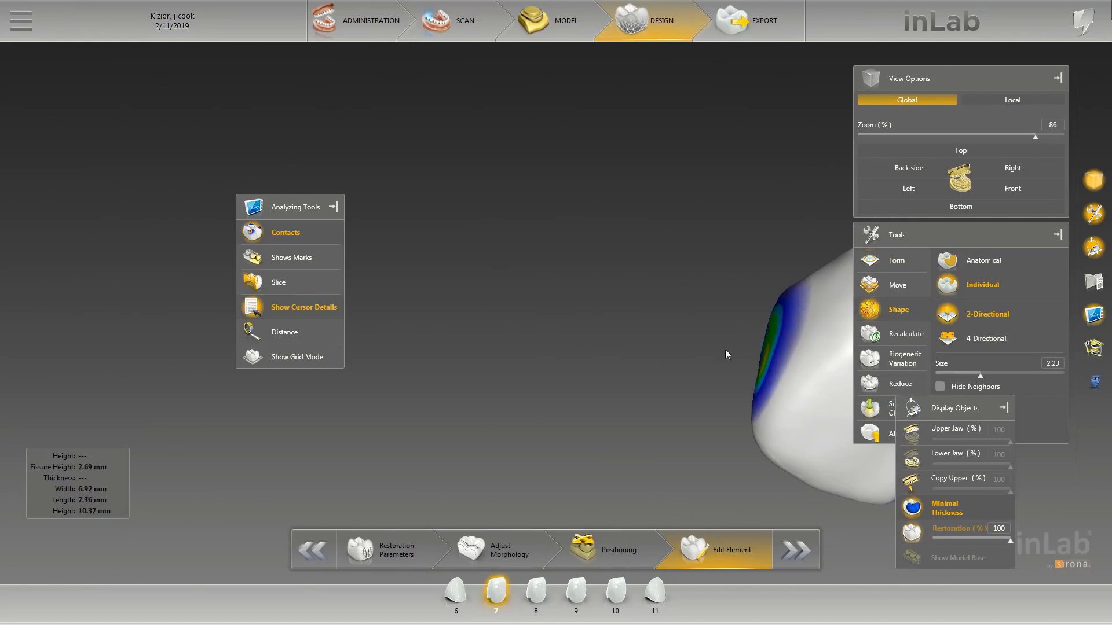
pyautogui.moveTo(725, 349); pyautogui.dragTo(771, 379)
pyautogui.moveTo(736, 354)
pyautogui.mouseDown()
pyautogui.moveTo(711, 326)
pyautogui.moveTo(726, 345)
pyautogui.mouseUp()
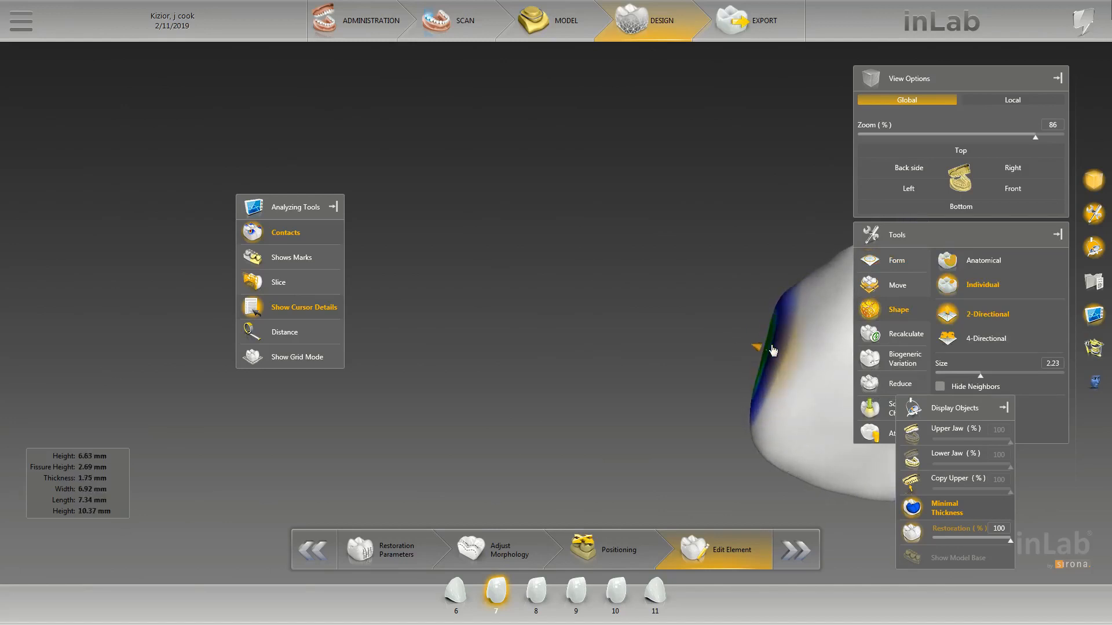
pyautogui.scroll(-2, 772, 350)
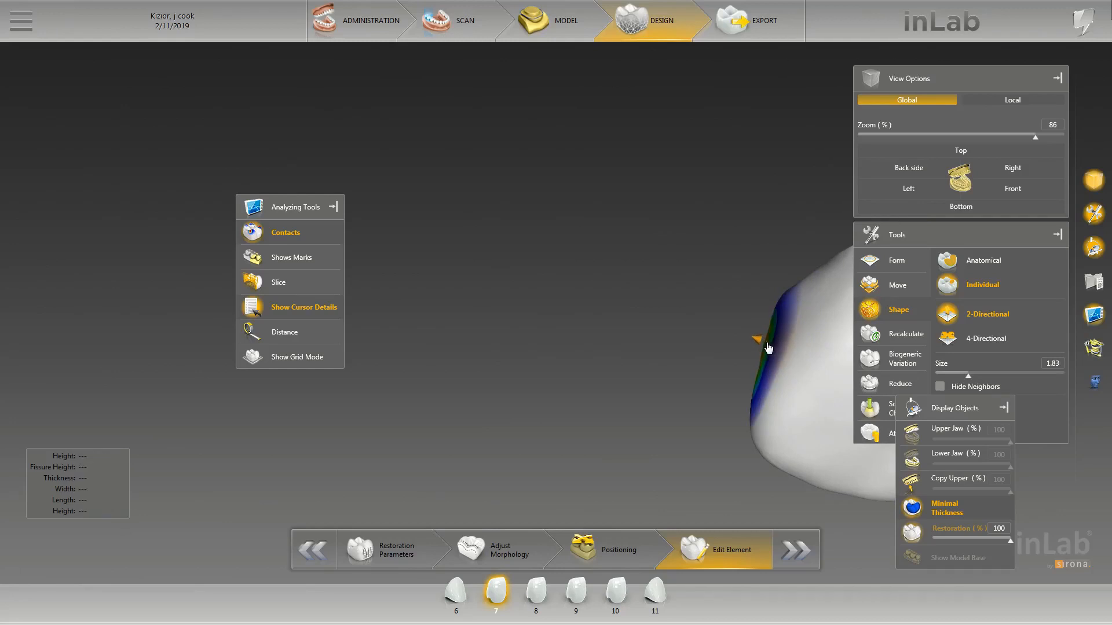
pyautogui.moveTo(722, 346); pyautogui.dragTo(759, 362)
# Smooth the distal contact area of tooth 7 with a 1.50 mm brush at 19% strength.
pyautogui.rightClick(759, 363)
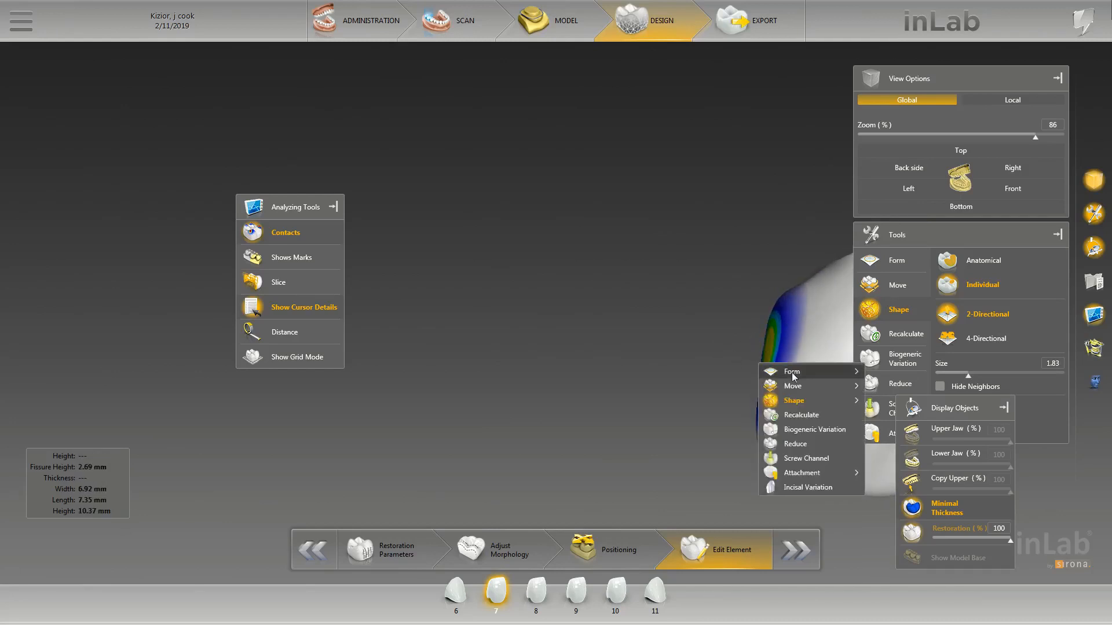
pyautogui.moveTo(791, 373)
pyautogui.click(898, 385)
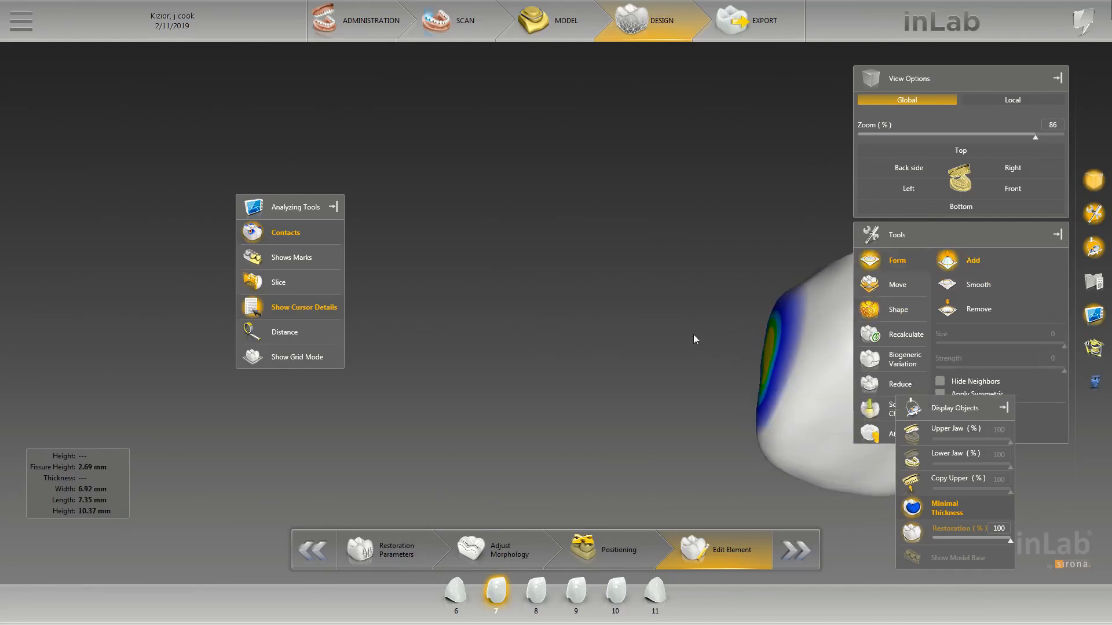
pyautogui.scroll(2, 786, 360)
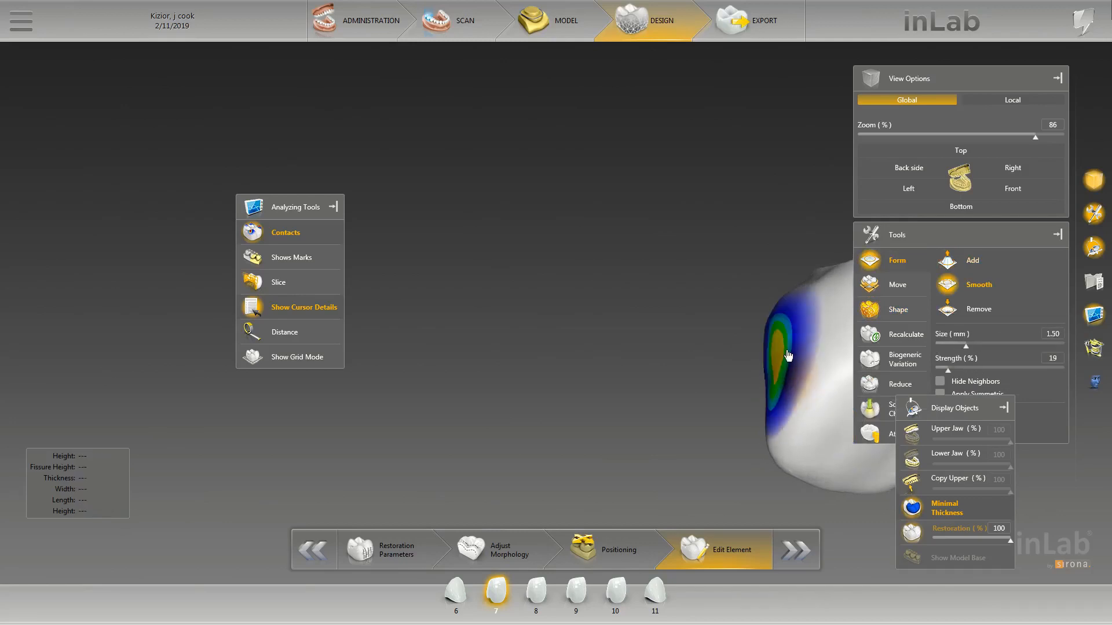
# Lighten the mesial contact area of tooth 6 with a 1.18 mm smoothing brush at 19% strength.
pyautogui.click(457, 594)
pyautogui.moveTo(792, 400); pyautogui.dragTo(643, 368)
pyautogui.scroll(-3, 746, 384)
pyautogui.scroll(2, 747, 386)
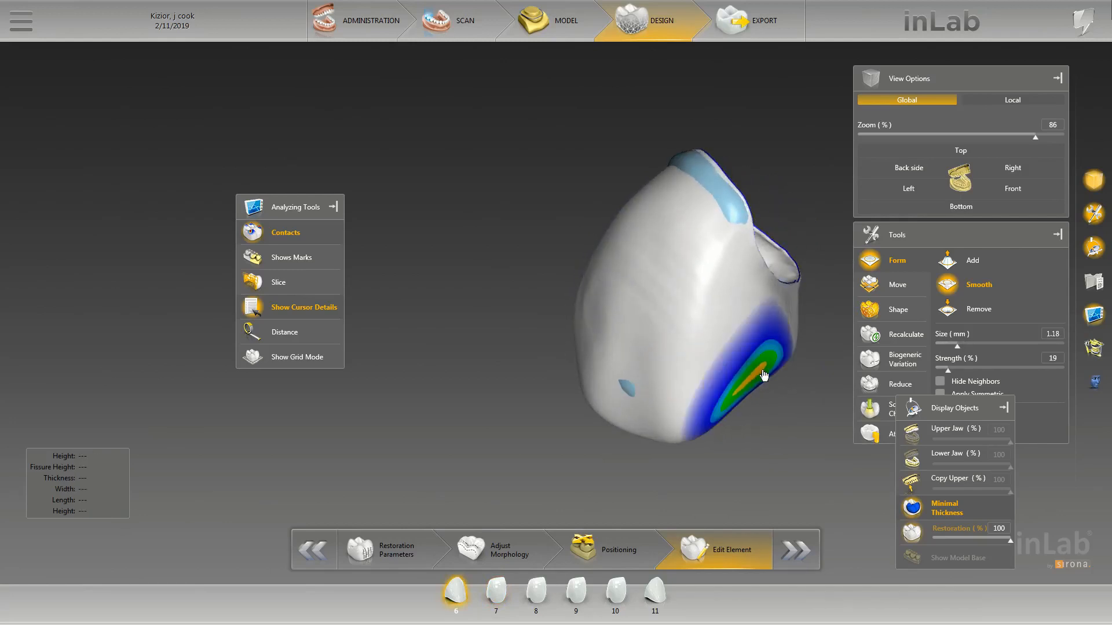
pyautogui.scroll(-1, 714, 377)
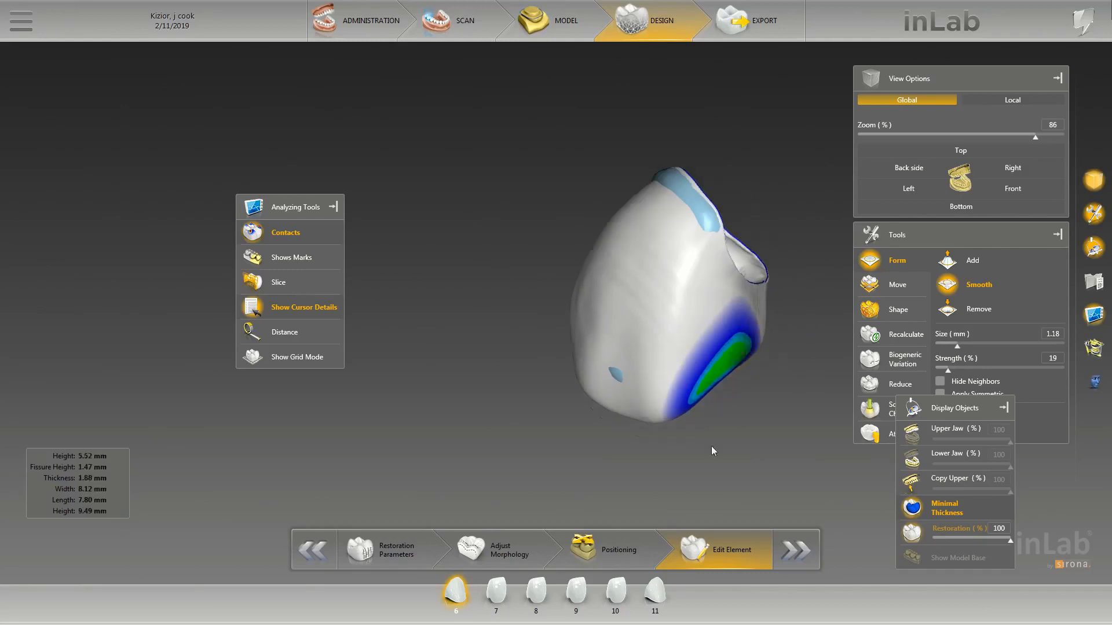
# Select tooth 8, switch to anatomical 2-directional shaping, and show the upper jaw model.
pyautogui.click(528, 598)
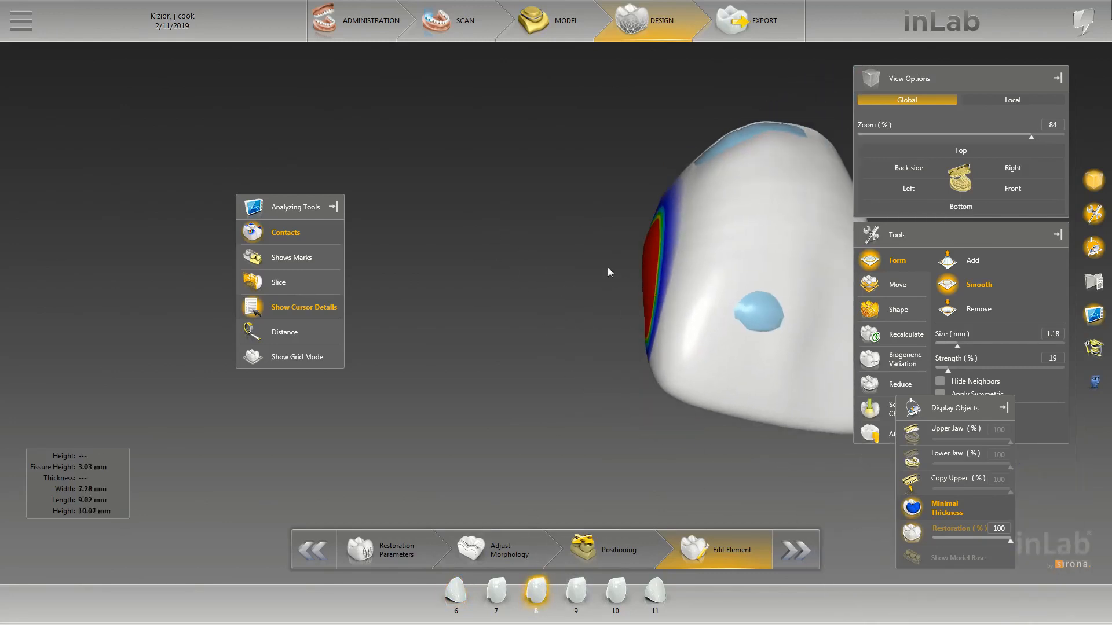
pyautogui.moveTo(589, 253); pyautogui.dragTo(567, 277)
pyautogui.rightClick(593, 282)
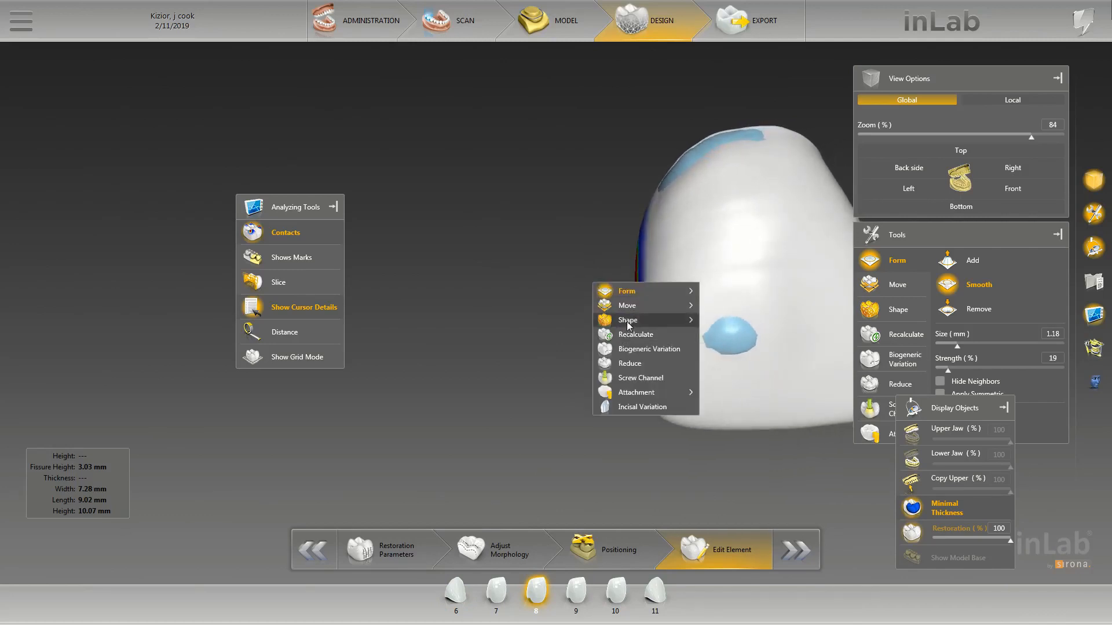
pyautogui.moveTo(630, 324)
pyautogui.click(747, 320)
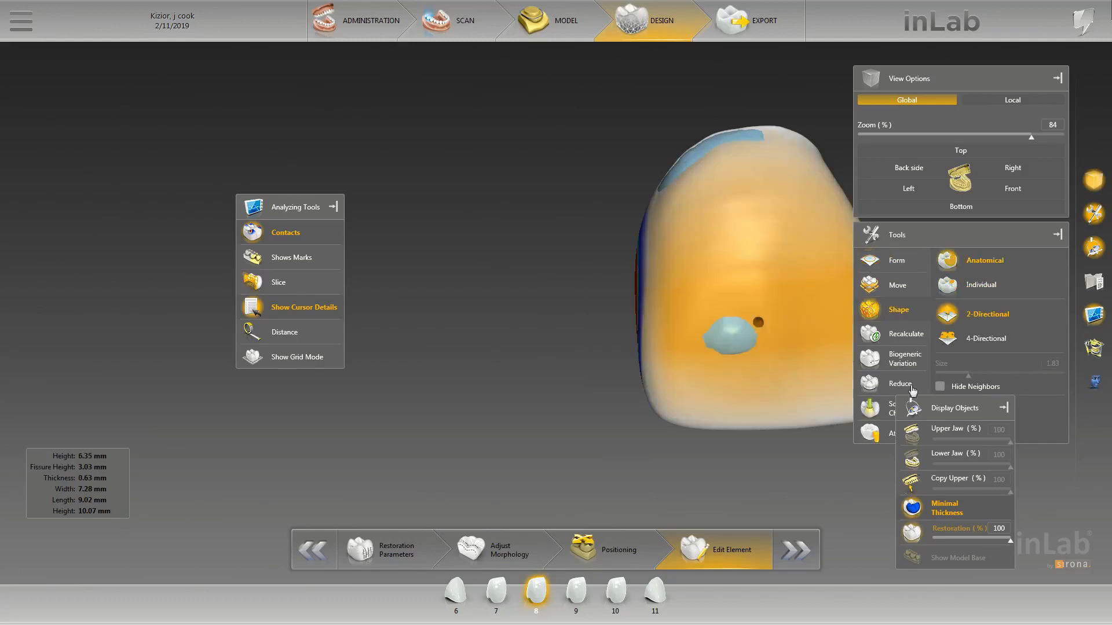
pyautogui.click(912, 433)
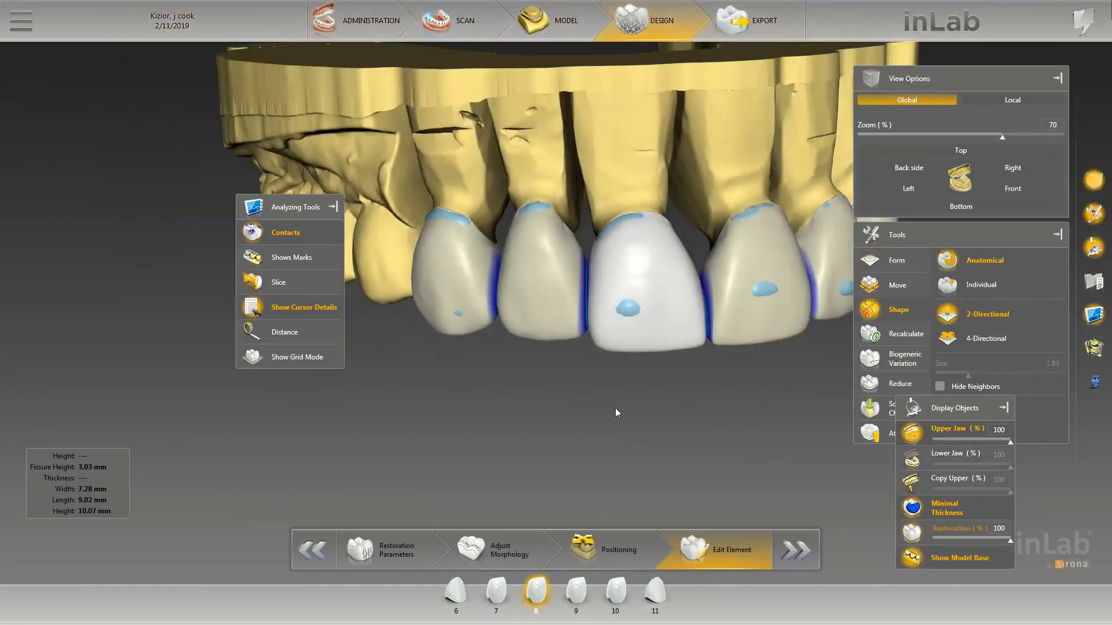
# Adjust the distal side of tooth 8 against tooth 7 with anatomical 2-directional shaping.
pyautogui.moveTo(615, 408)
pyautogui.mouseDown()
pyautogui.moveTo(583, 394)
pyautogui.moveTo(621, 398)
pyautogui.mouseUp()
pyautogui.scroll(-3, 621, 399)
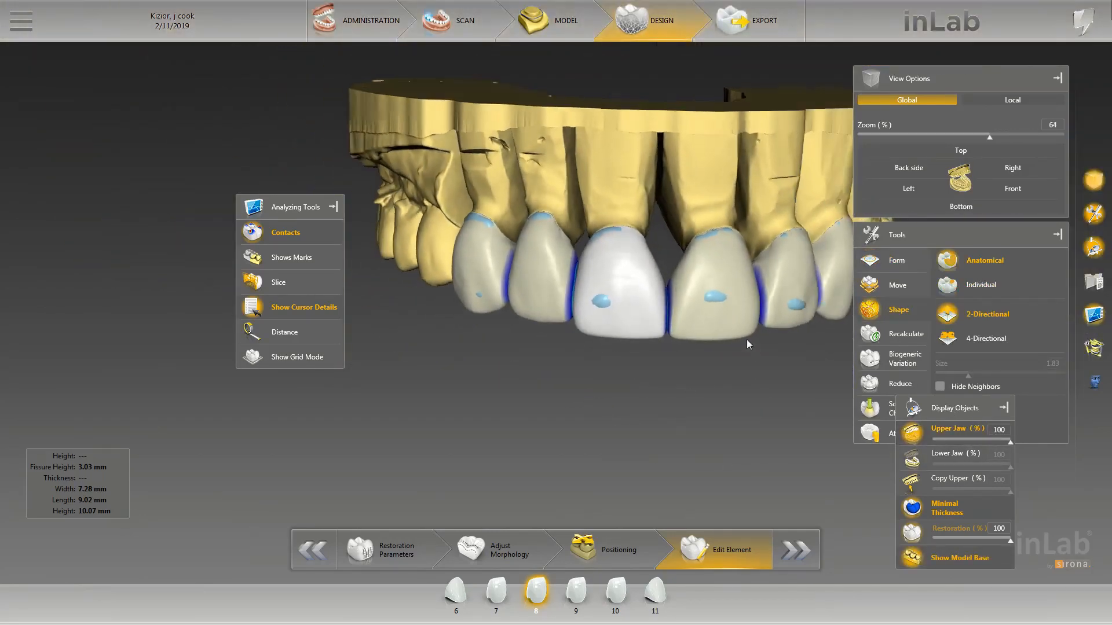
pyautogui.moveTo(746, 339); pyautogui.dragTo(741, 338)
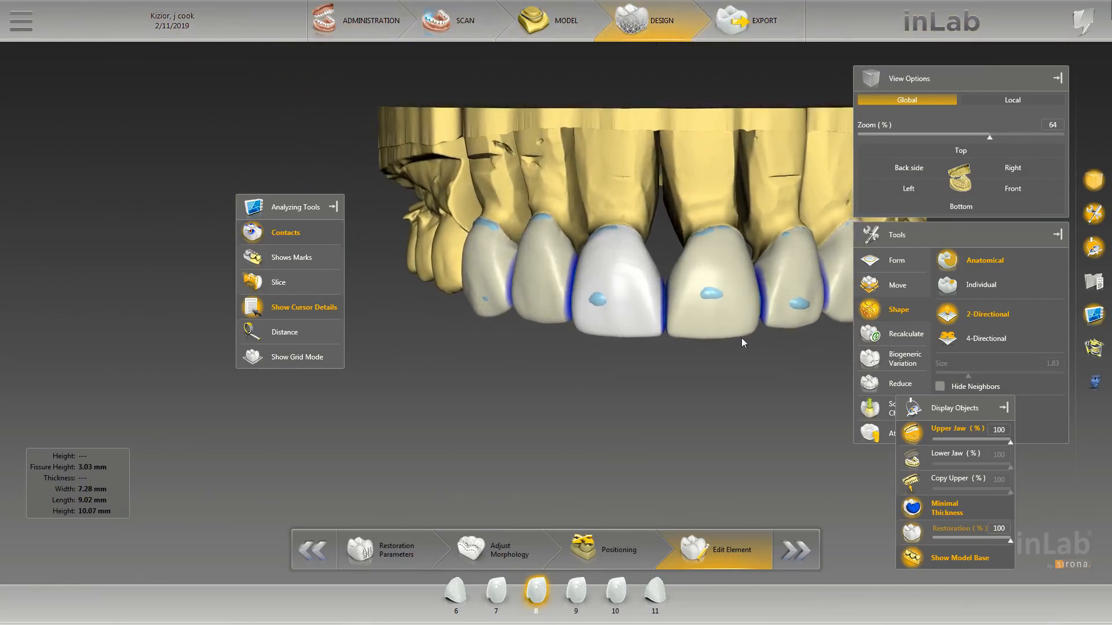
pyautogui.click(543, 255)
pyautogui.click(577, 280)
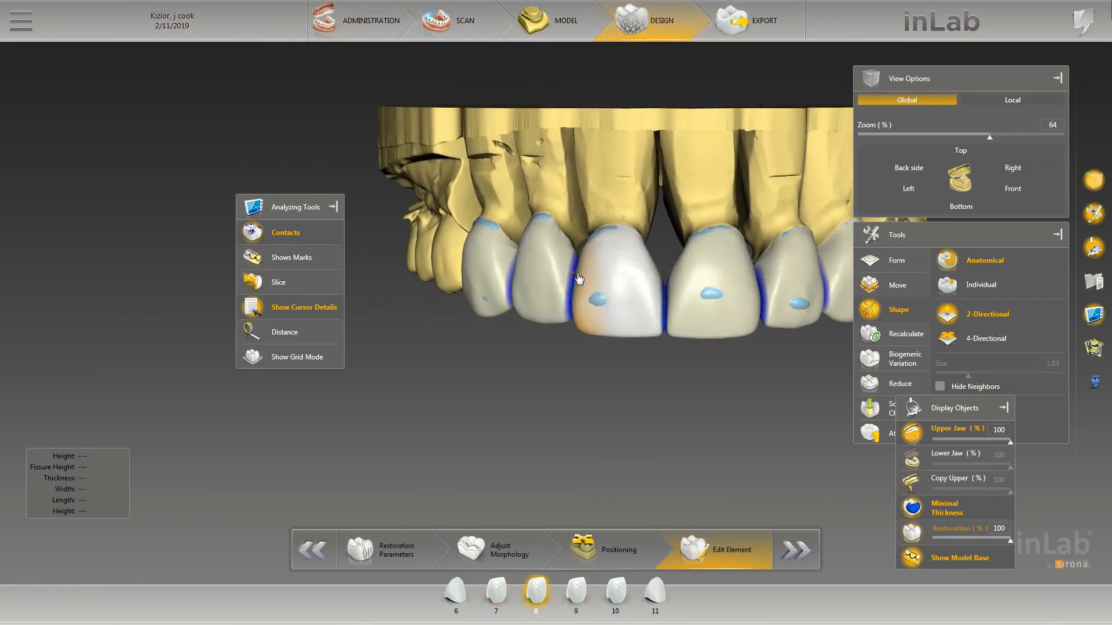
pyautogui.click(569, 296)
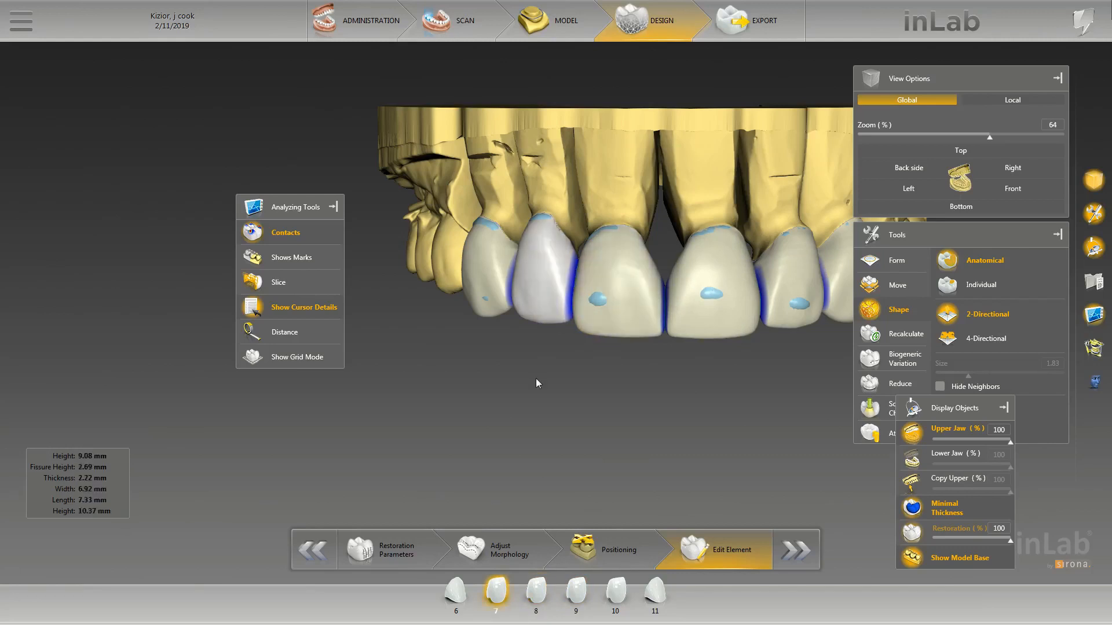
# Narrow the distal side of tooth 9 slightly with anatomical 2-directional shaping.
pyautogui.moveTo(536, 379); pyautogui.dragTo(589, 378)
pyautogui.scroll(4, 596, 381)
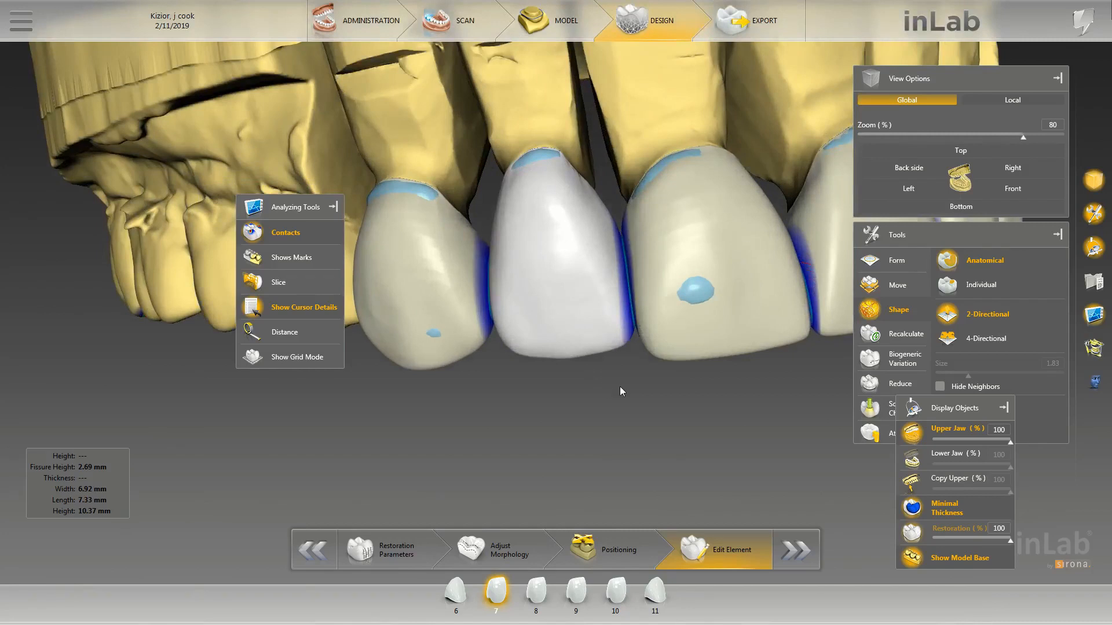
pyautogui.scroll(-7, 620, 386)
pyautogui.moveTo(575, 401); pyautogui.dragTo(586, 390)
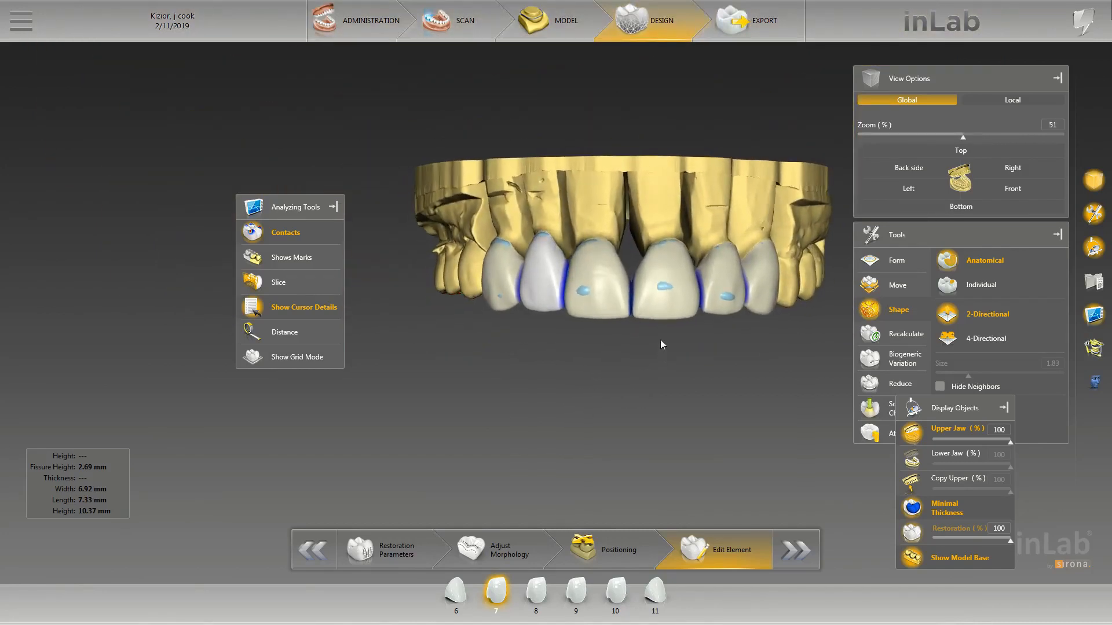
pyautogui.scroll(2, 659, 330)
pyautogui.click(707, 286)
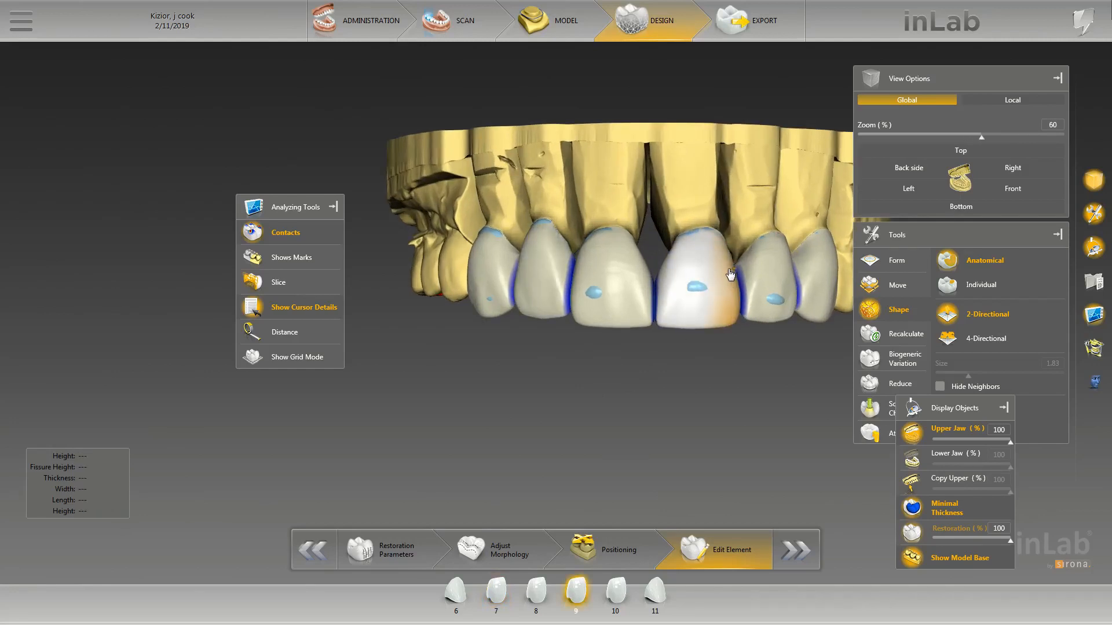
pyautogui.moveTo(731, 274); pyautogui.dragTo(729, 275)
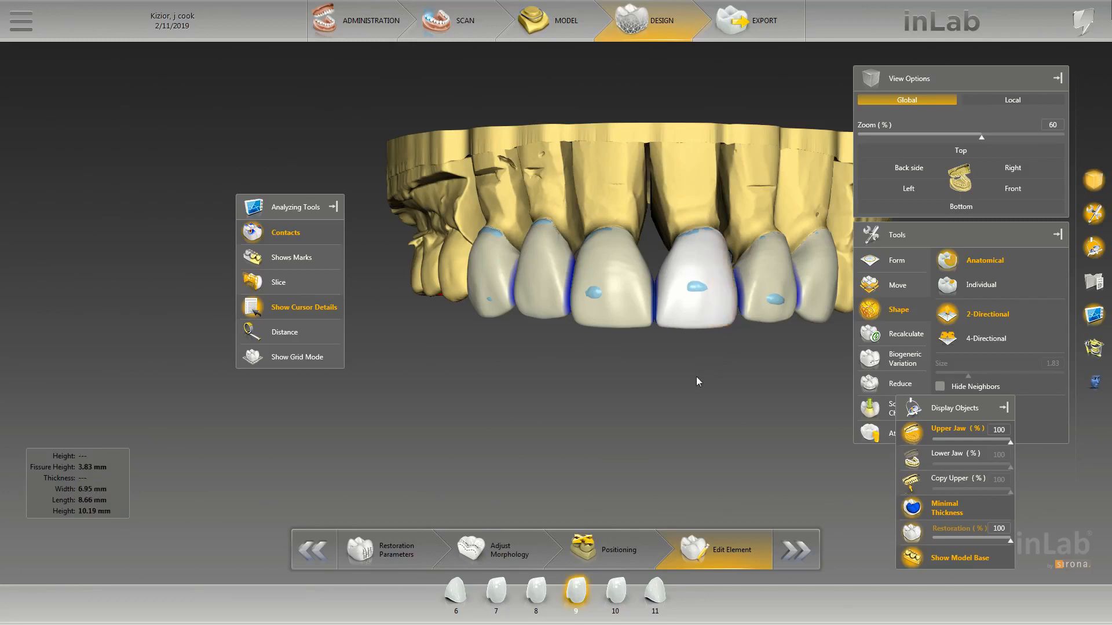
# Refine the mesial side of tooth 9 with individual 4-directional shaping at size 2.40.
pyautogui.scroll(2, 697, 379)
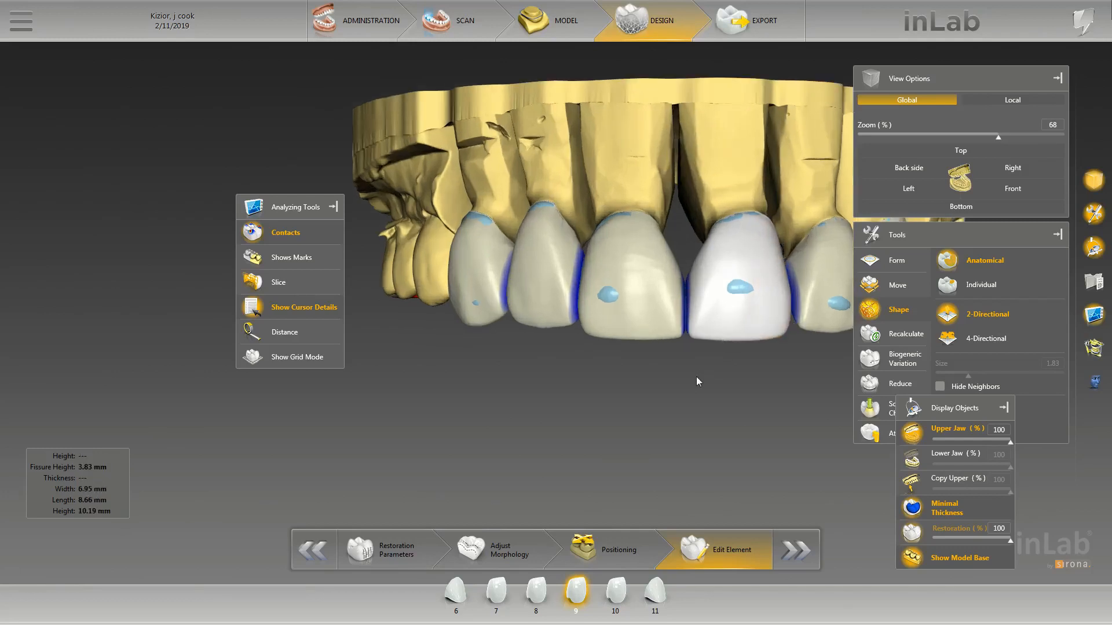
pyautogui.click(976, 339)
pyautogui.click(832, 326)
pyautogui.click(979, 287)
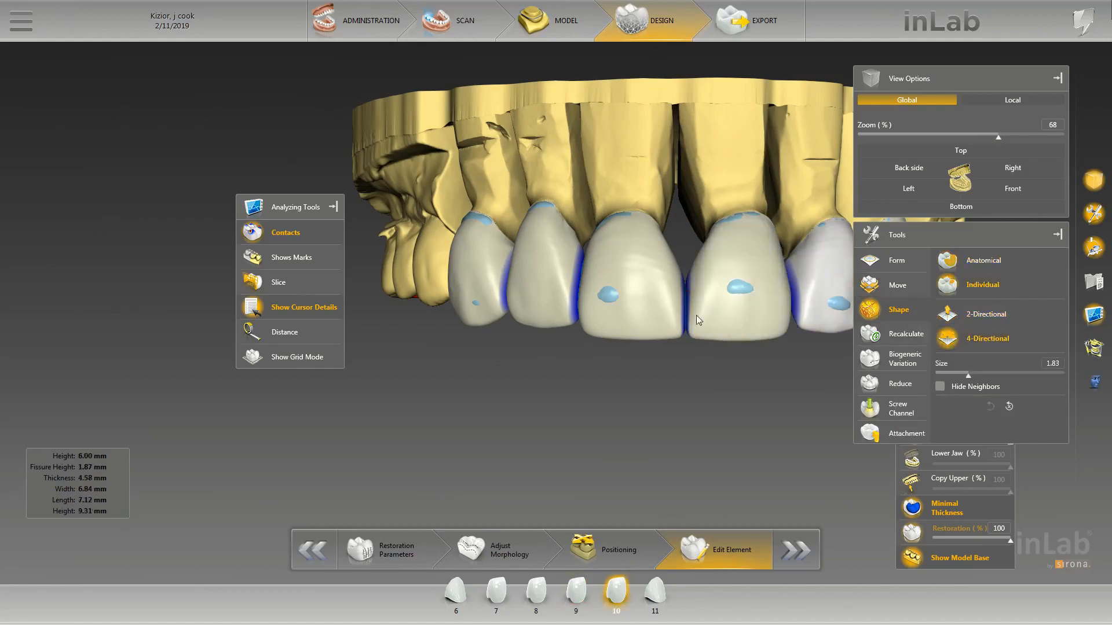
pyautogui.click(696, 317)
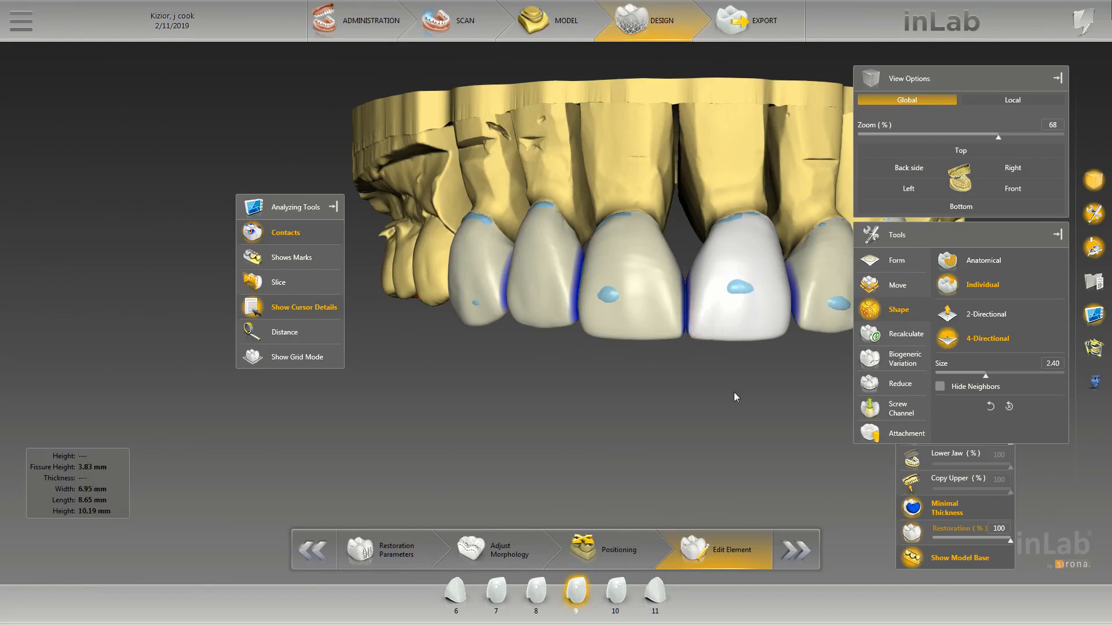
# Hide the contact coloring on the crowns and view the full anterior arch from the front.
pyautogui.click(280, 231)
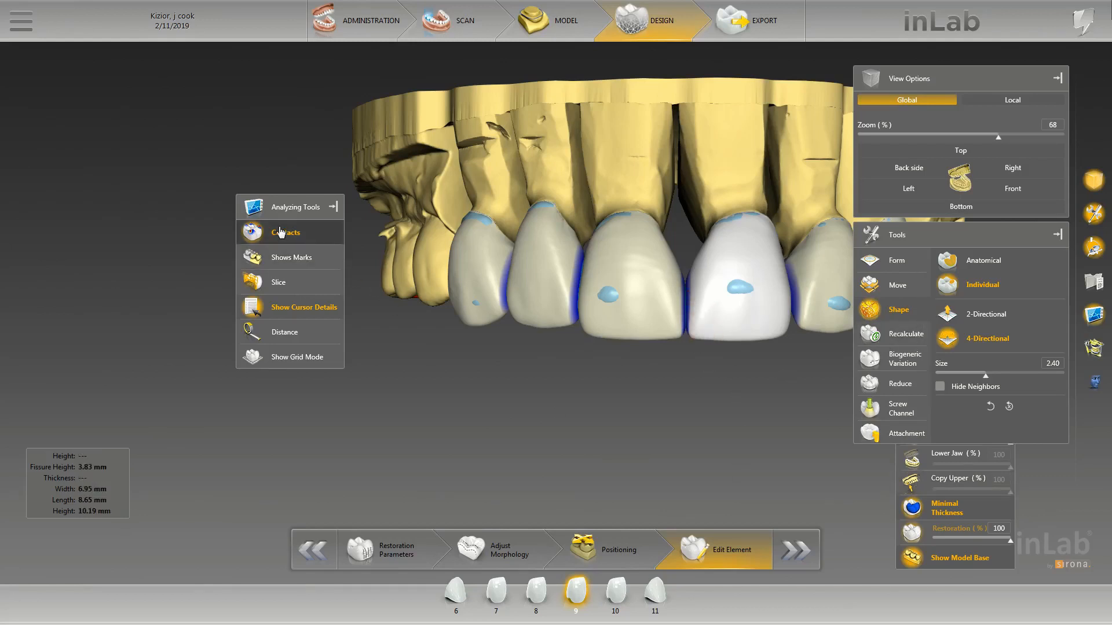
pyautogui.scroll(-4, 565, 415)
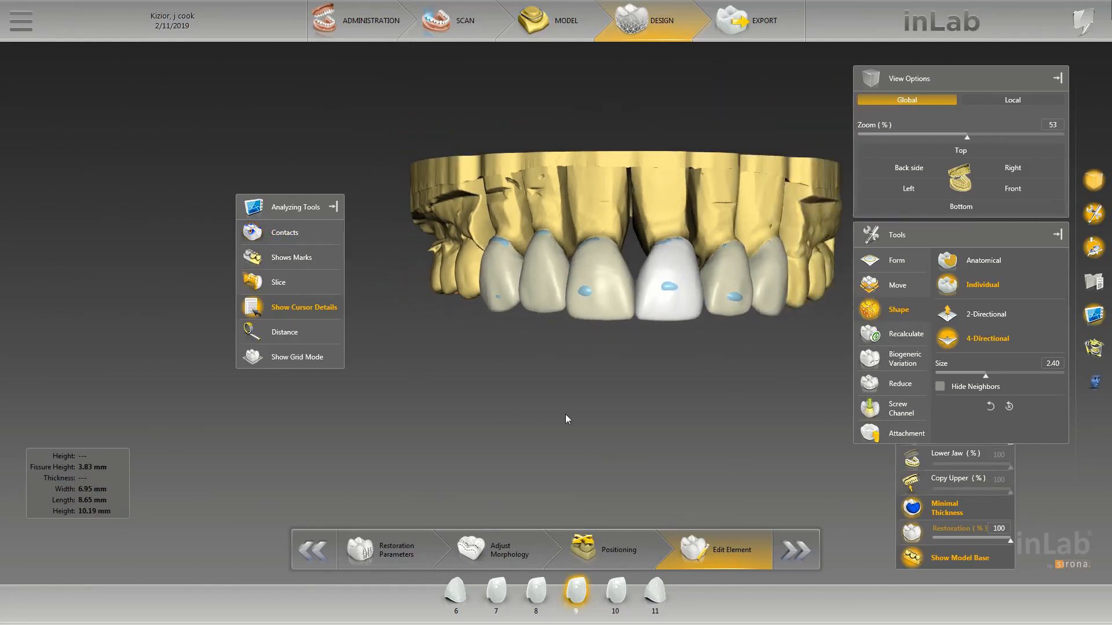
pyautogui.moveTo(582, 377); pyautogui.dragTo(551, 395, button='right')
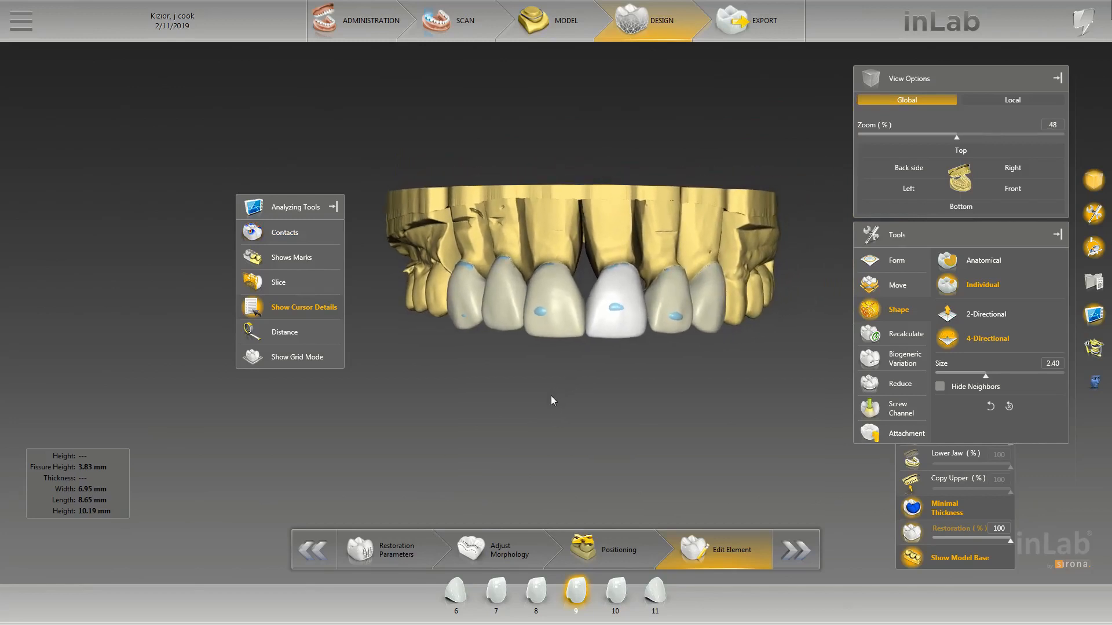
# Adjust the contour of tooth 9 with anatomical 2-directional shaping.
pyautogui.click(671, 301)
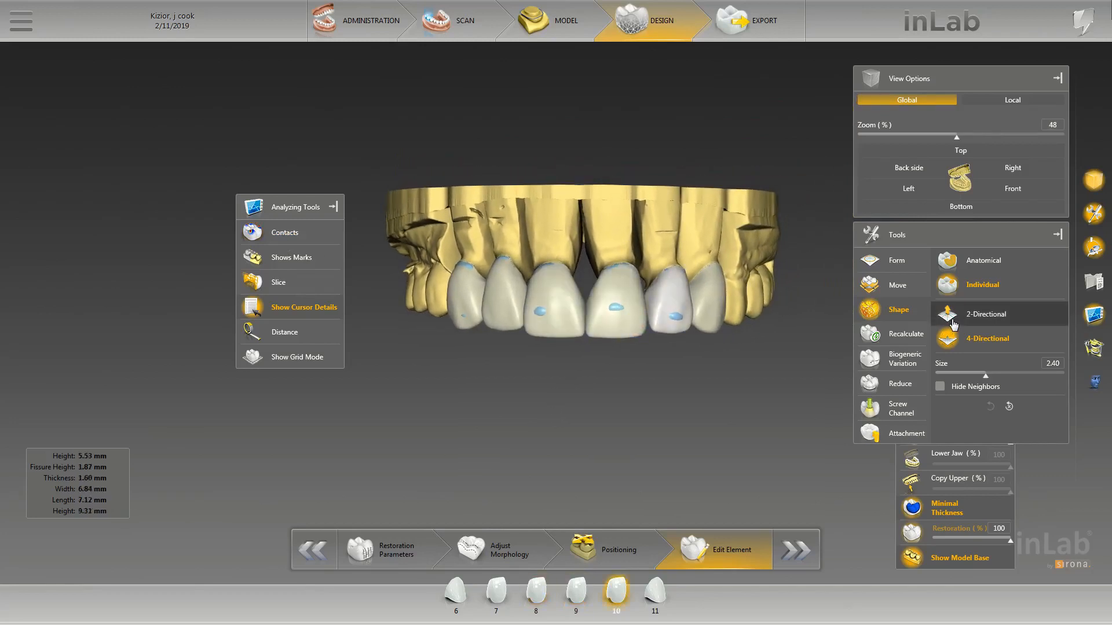
pyautogui.click(986, 314)
pyautogui.click(979, 261)
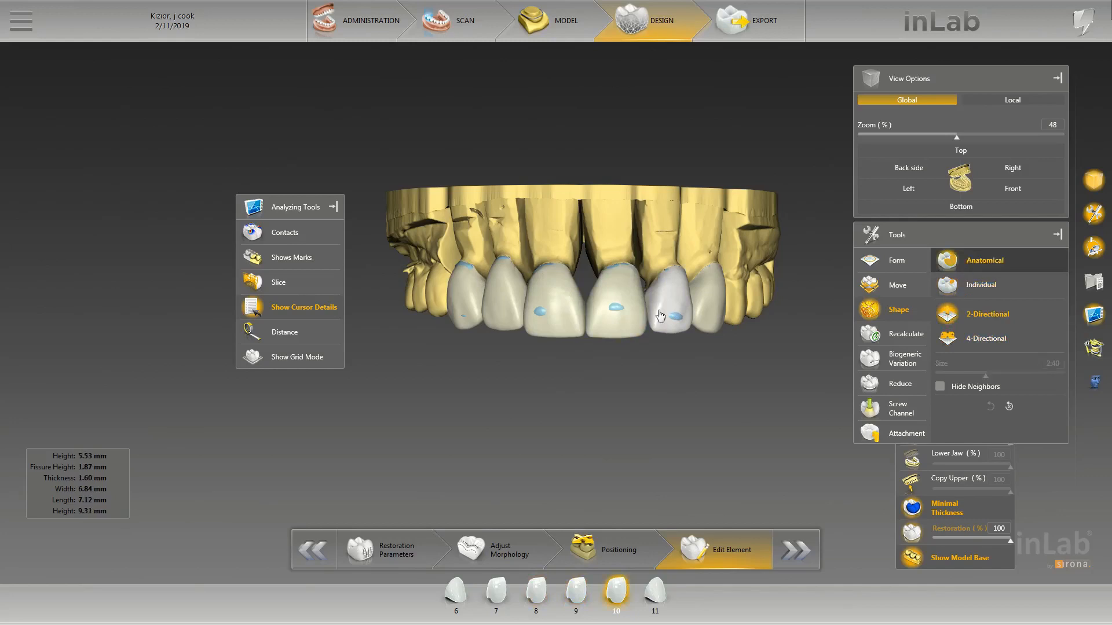
pyautogui.click(581, 309)
pyautogui.click(634, 302)
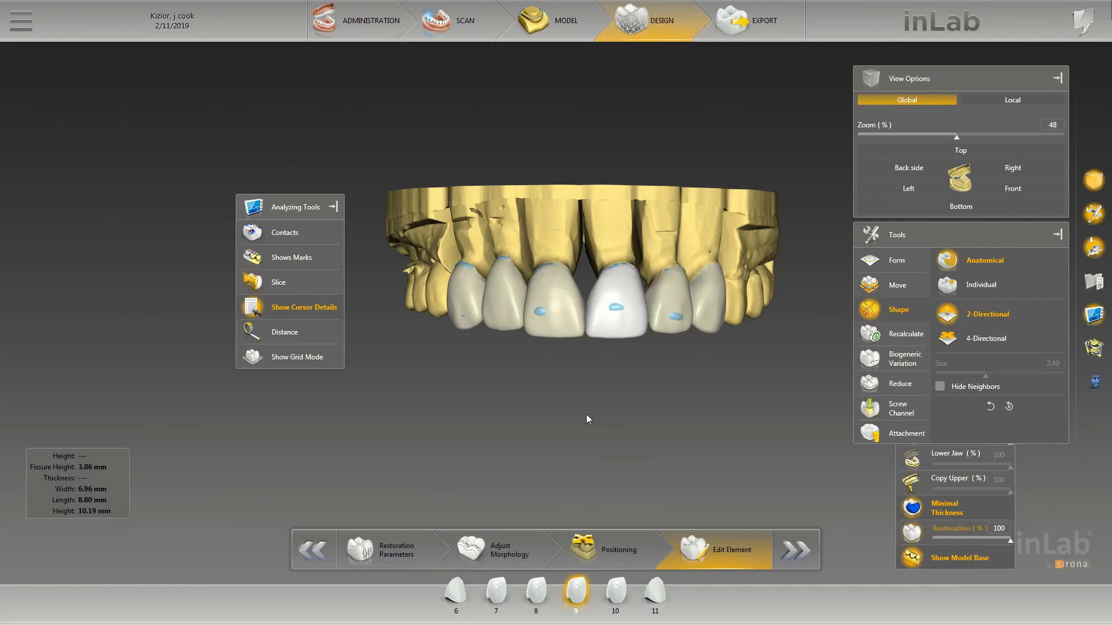
# Work on the distopalatal side of tooth 9 with individual 2-directional shaping at sizes 1.50 and 2.05.
pyautogui.scroll(3, 586, 415)
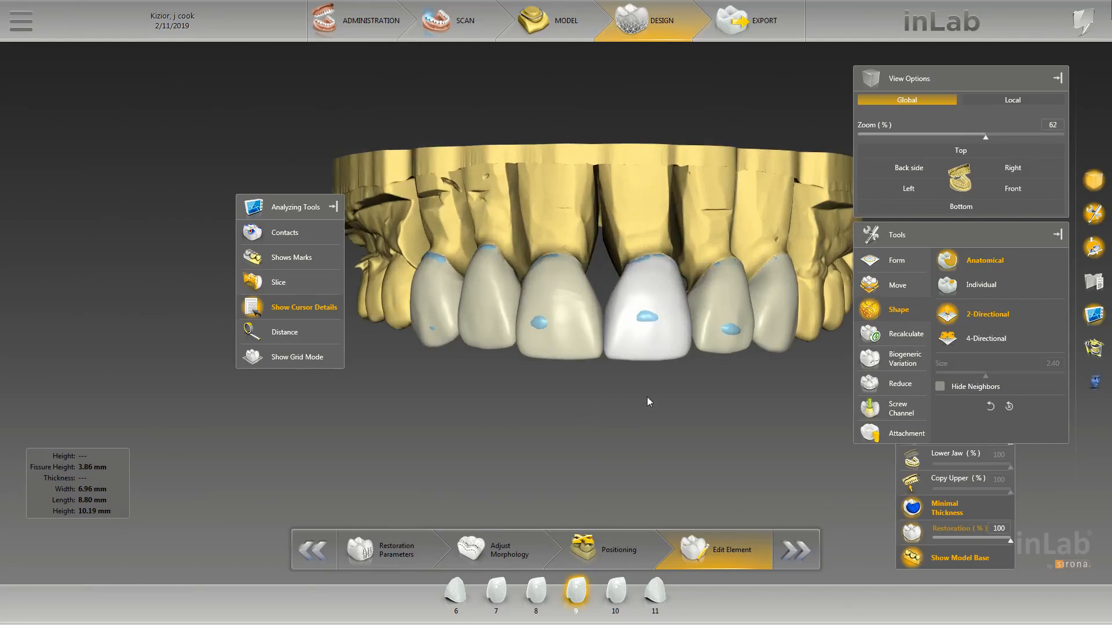
pyautogui.moveTo(647, 397); pyautogui.dragTo(658, 211, button='right')
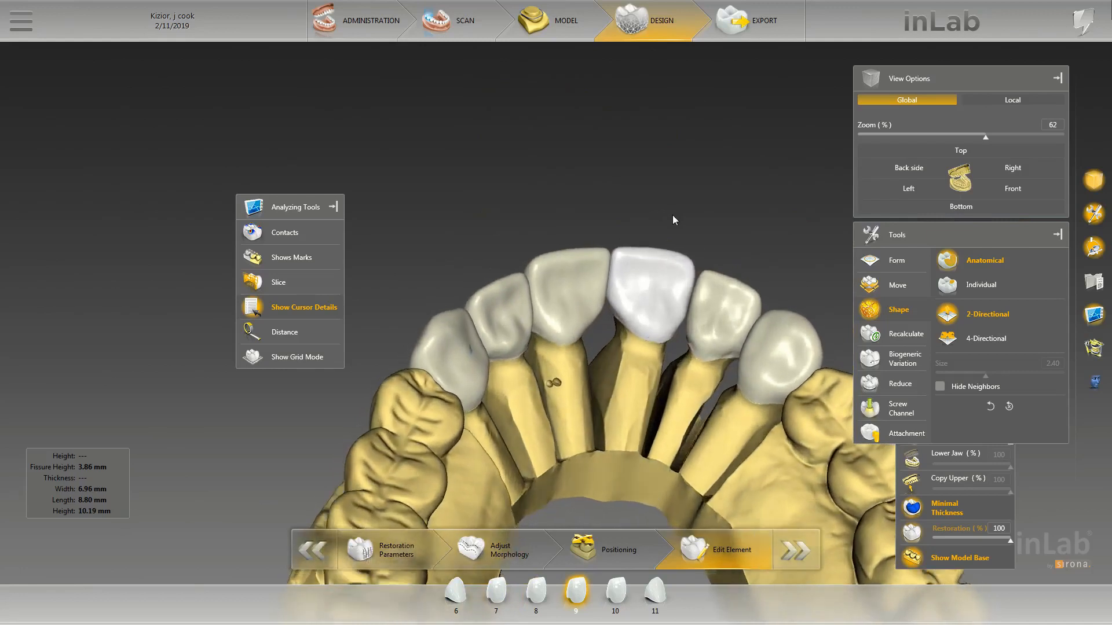
pyautogui.scroll(3, 798, 266)
pyautogui.click(946, 291)
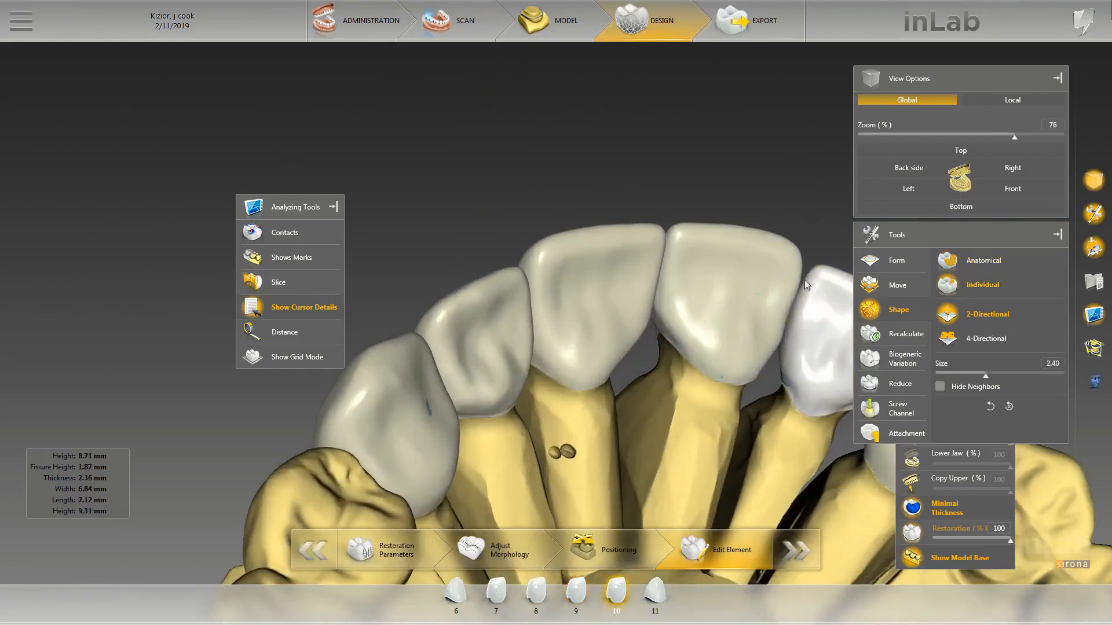
pyautogui.rightClick(785, 307)
pyautogui.click(785, 307)
pyautogui.scroll(-5, 764, 313)
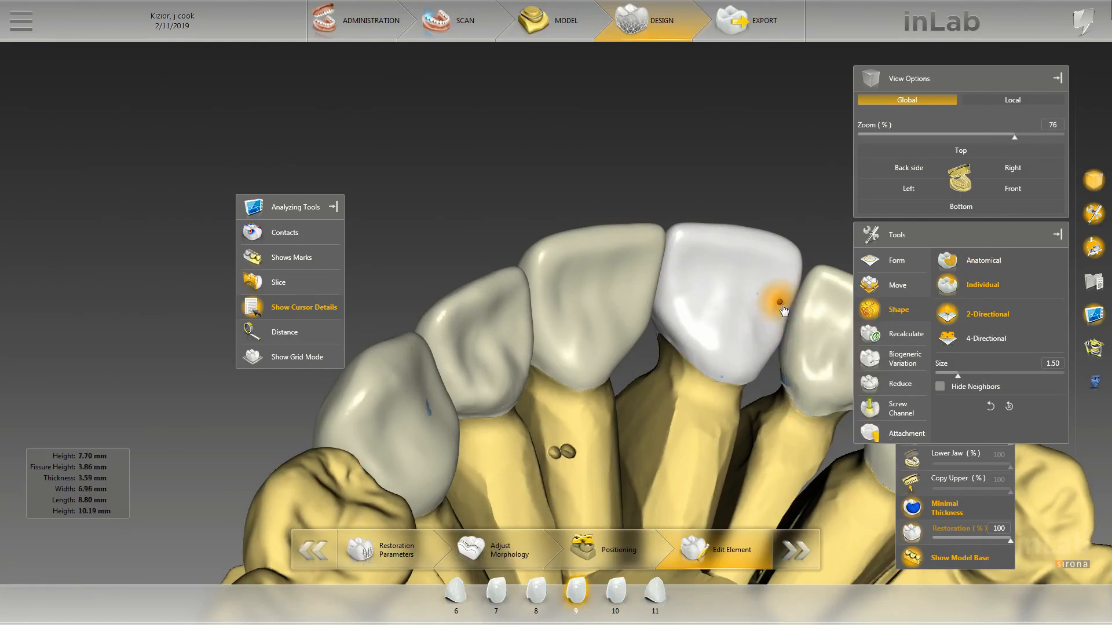
pyautogui.scroll(3, 788, 315)
pyautogui.click(789, 317)
pyautogui.click(788, 321)
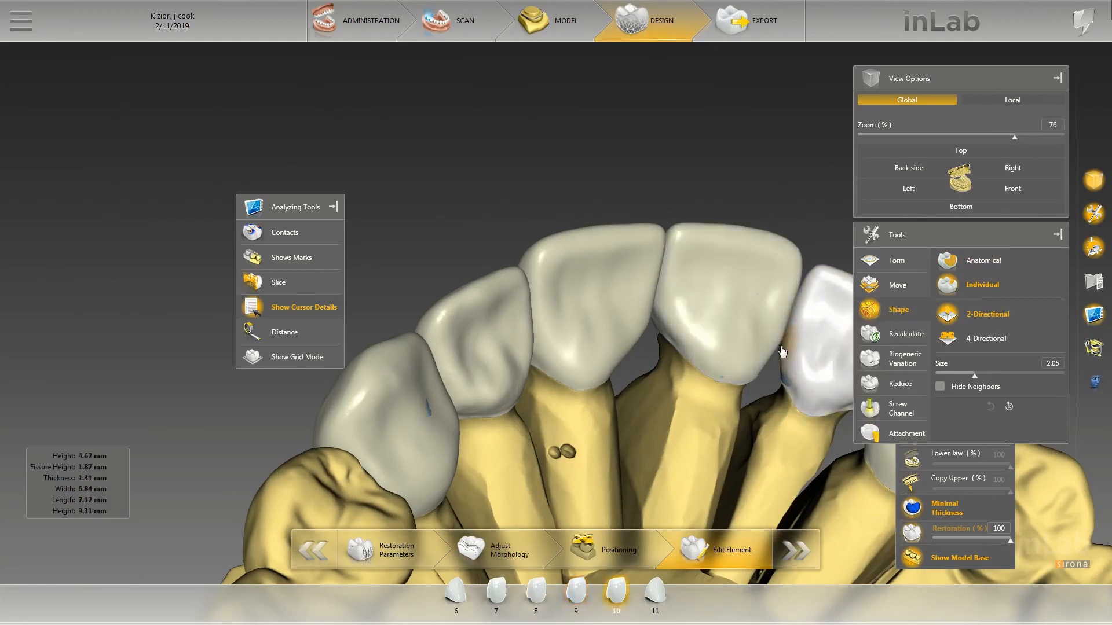
# Shape the mesial side of tooth 10 toward tooth 9 with individual 2-directional shaping at sizes 2.05 and 2.90.
pyautogui.click(783, 342)
pyautogui.click(780, 339)
pyautogui.moveTo(780, 340)
pyautogui.mouseDown()
pyautogui.moveTo(776, 356)
pyautogui.moveTo(752, 346)
pyautogui.moveTo(740, 360)
pyautogui.moveTo(776, 339)
pyautogui.moveTo(771, 365)
pyautogui.mouseUp()
pyautogui.click(776, 335)
pyautogui.click(779, 334)
pyautogui.scroll(3, 780, 335)
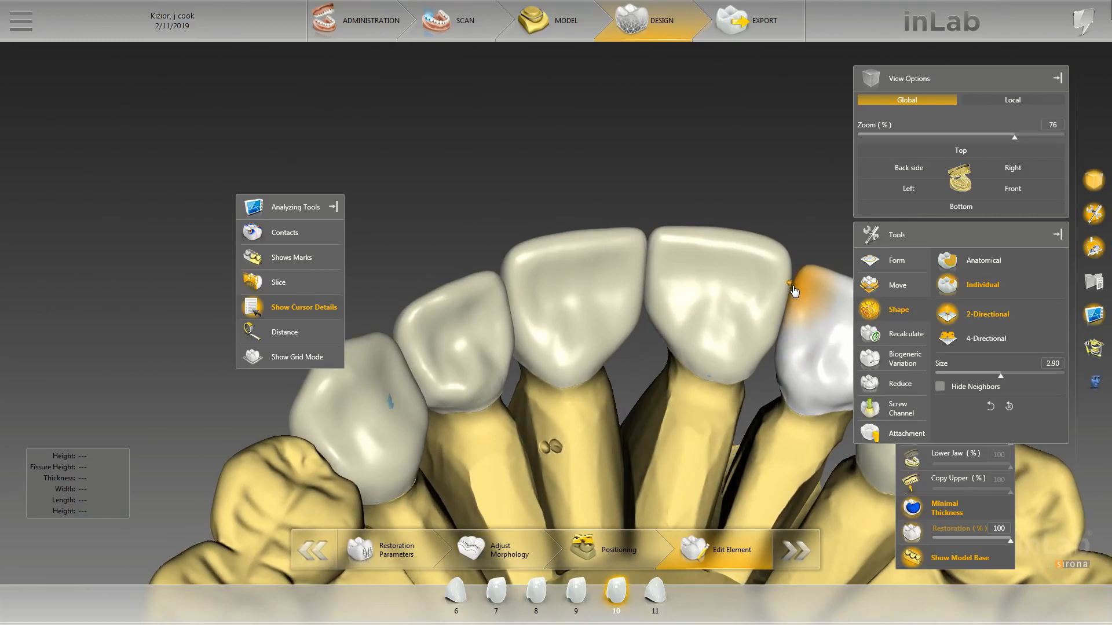
# Refine tooth 10 from the facial side with individual 2-directional shaping at size 3.33.
pyautogui.moveTo(797, 291); pyautogui.dragTo(774, 426, button='right')
pyautogui.scroll(-5, 773, 425)
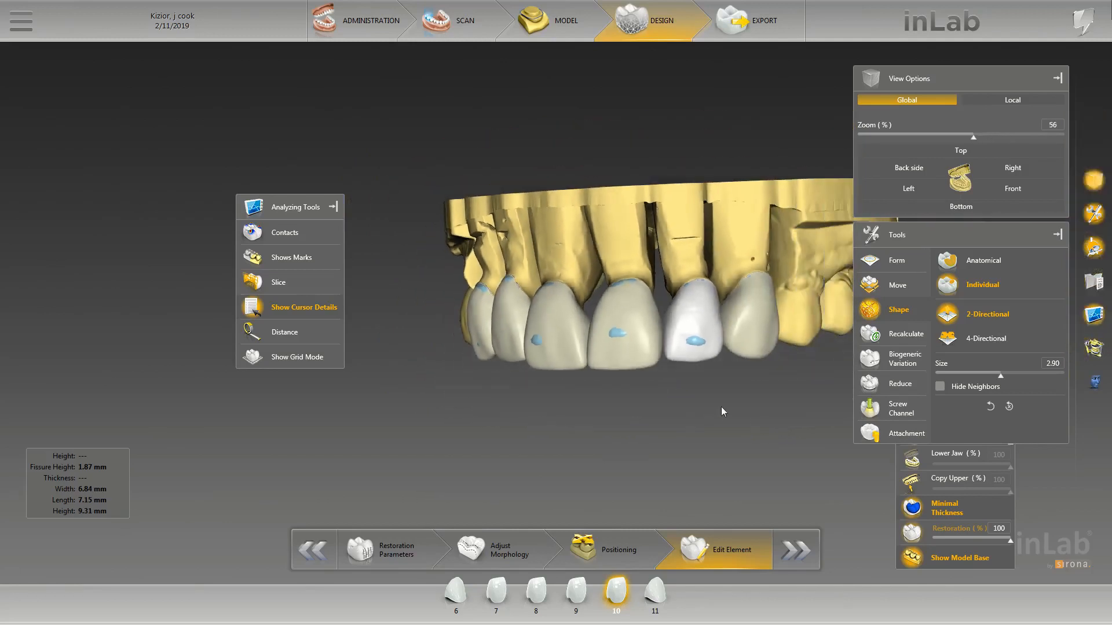
pyautogui.moveTo(672, 376); pyautogui.dragTo(627, 412, button='right')
pyautogui.click(555, 364)
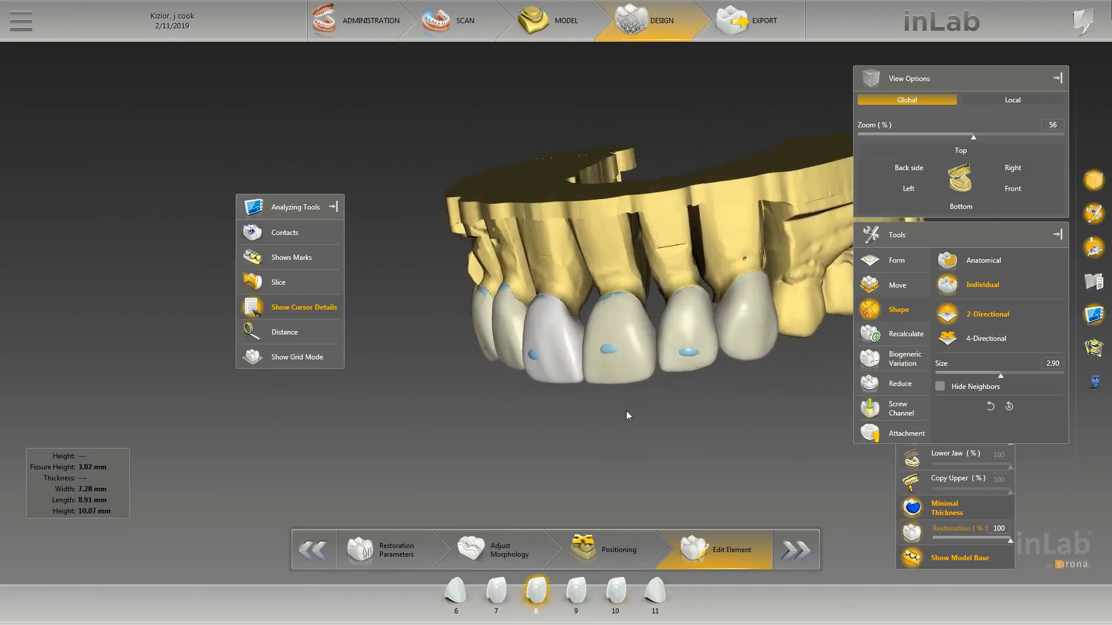
pyautogui.scroll(3, 639, 413)
pyautogui.click(664, 439)
pyautogui.scroll(2, 731, 458)
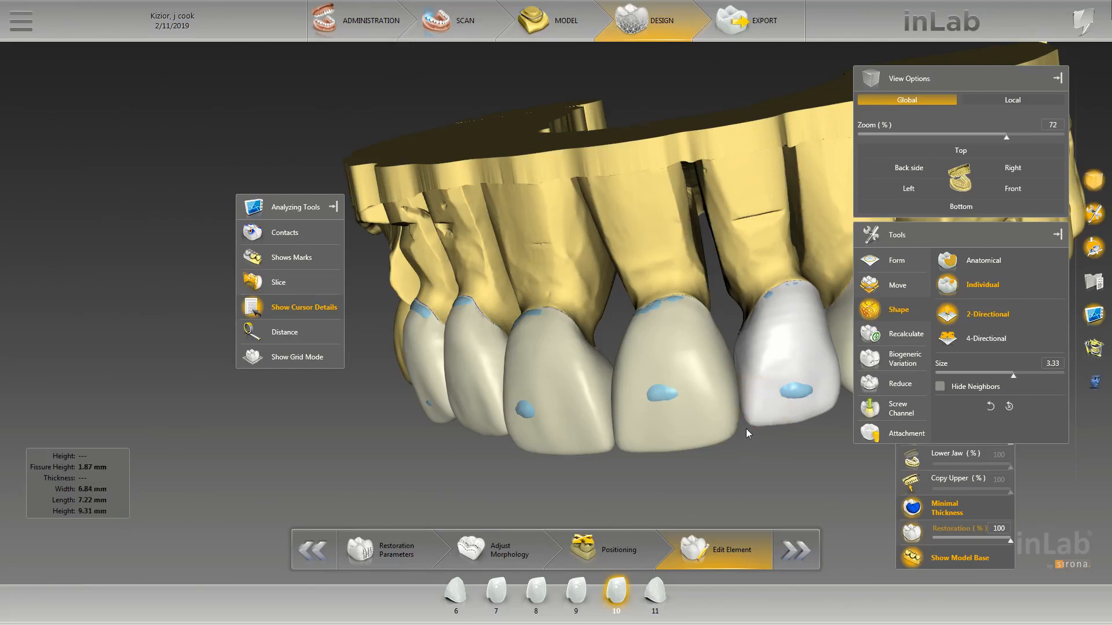
# Show the contact coloring on the crowns again and select tooth 7.
pyautogui.moveTo(746, 429)
pyautogui.mouseDown()
pyautogui.moveTo(694, 428)
pyautogui.moveTo(752, 513)
pyautogui.moveTo(783, 507)
pyautogui.moveTo(689, 441)
pyautogui.moveTo(634, 435)
pyautogui.moveTo(687, 444)
pyautogui.moveTo(732, 403)
pyautogui.moveTo(753, 402)
pyautogui.mouseUp()
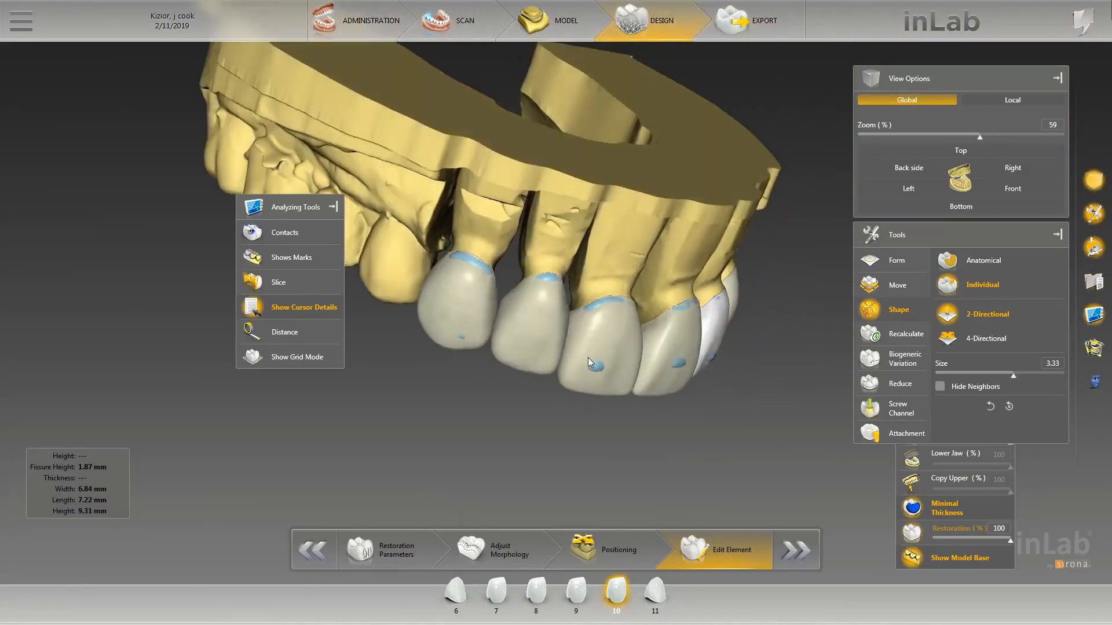
pyautogui.click(589, 357)
pyautogui.click(666, 361)
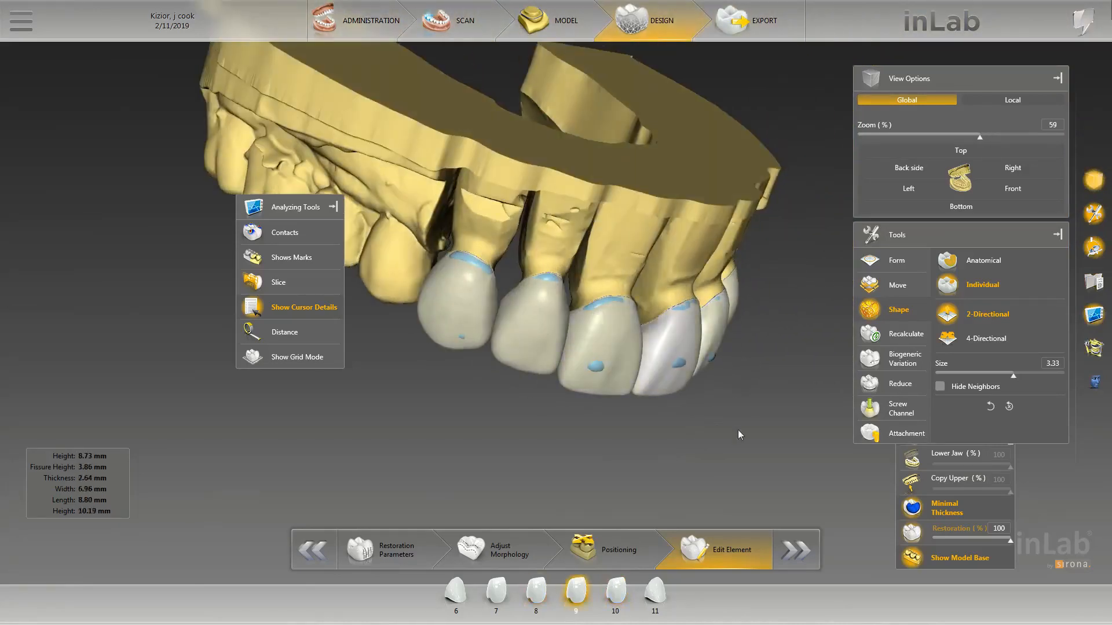
pyautogui.click(284, 233)
pyautogui.click(529, 336)
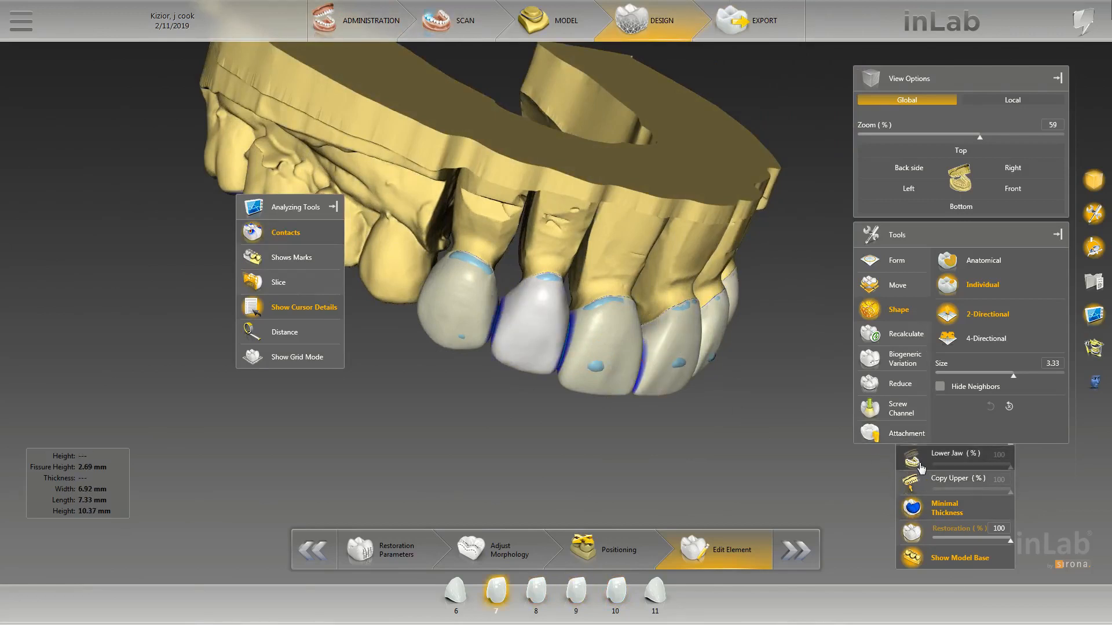
# Hide the upper jaw to isolate tooth 7 and work its mesial contact with individual 2-directional shaping.
pyautogui.scroll(2, 903, 472)
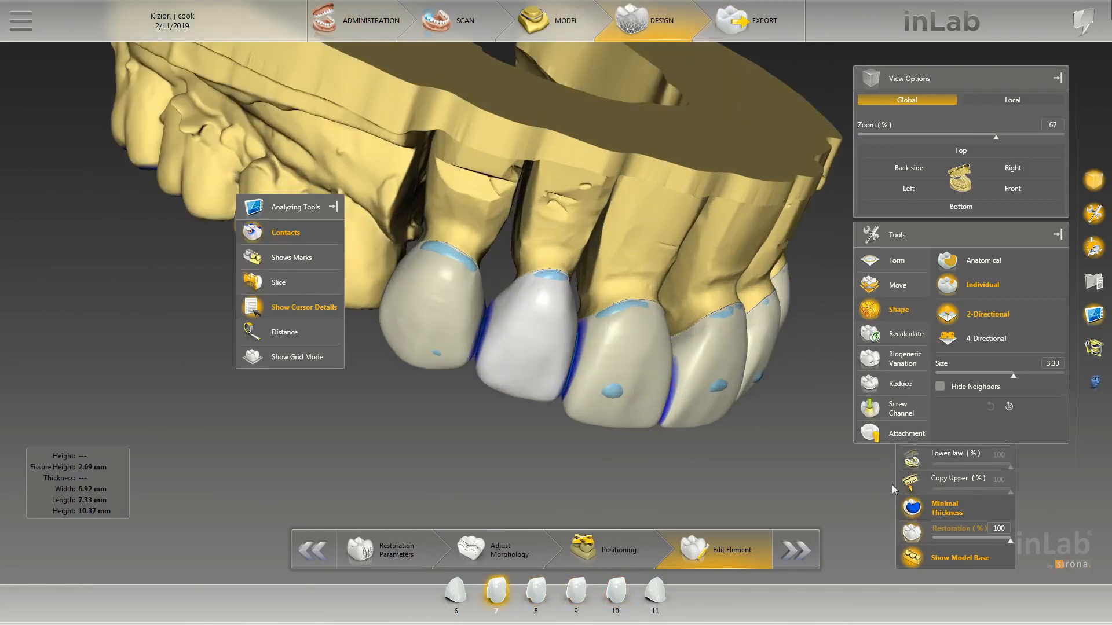
pyautogui.click(1057, 235)
pyautogui.click(929, 434)
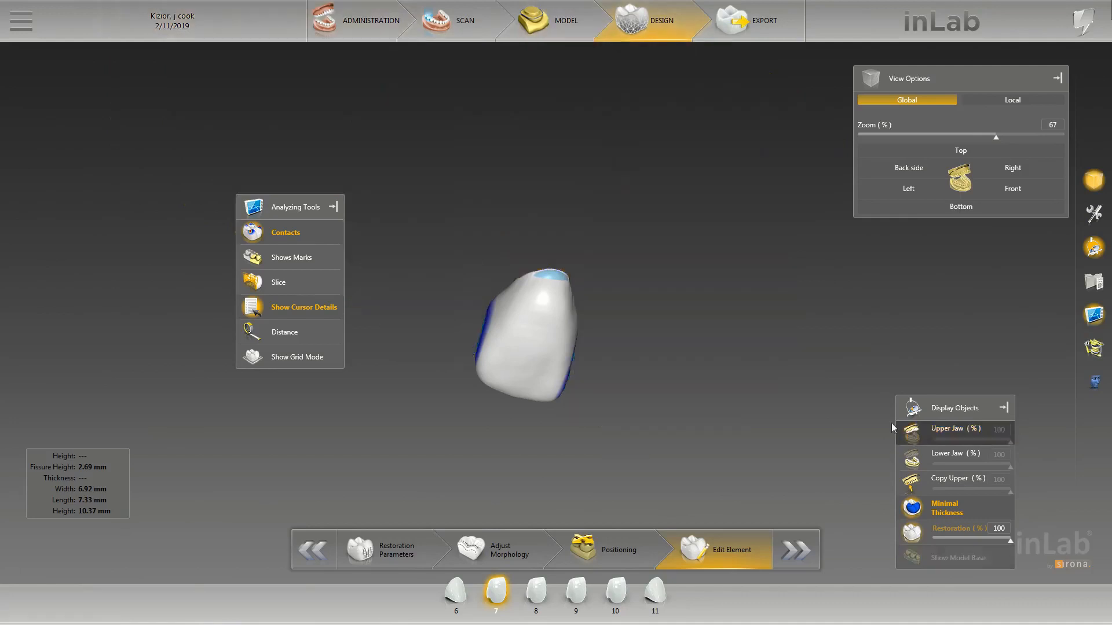
pyautogui.moveTo(664, 374); pyautogui.dragTo(579, 335)
pyautogui.scroll(2, 581, 365)
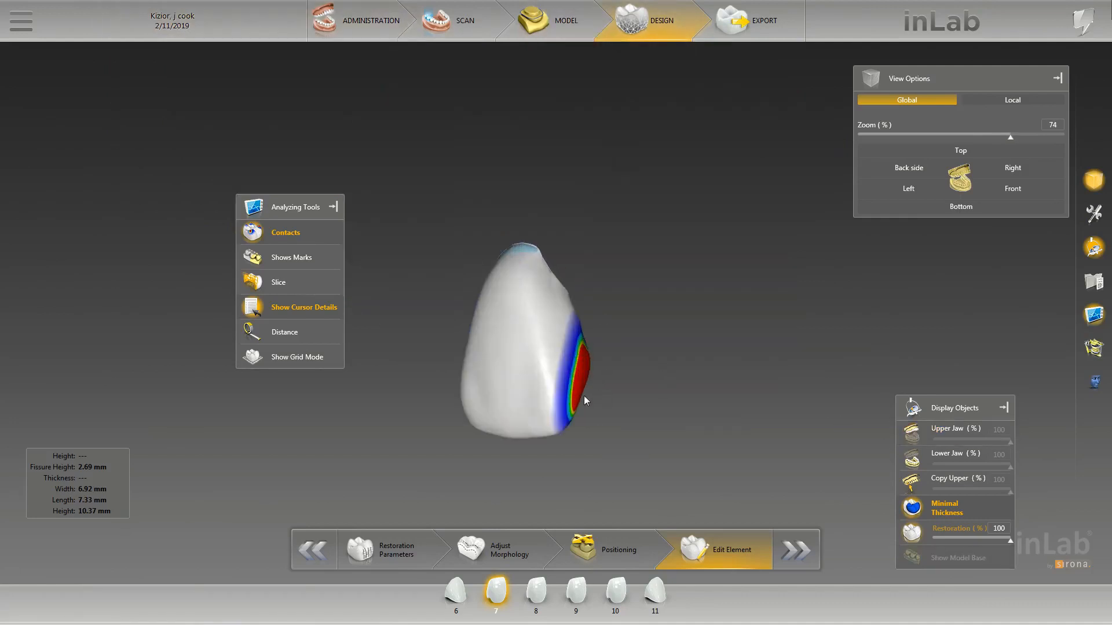
pyautogui.click(579, 398)
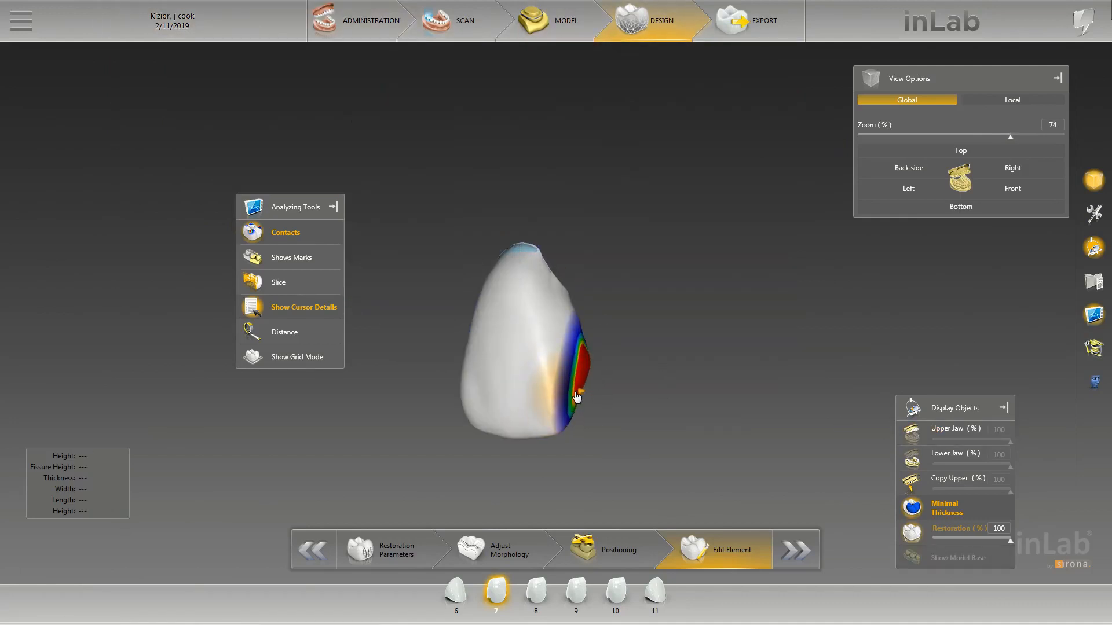
pyautogui.moveTo(579, 398); pyautogui.dragTo(611, 354)
# Smooth the mesial contact area of tooth 7 with the Form Smooth tool at size 1.63 mm and strength 19 %.
pyautogui.rightClick(611, 354)
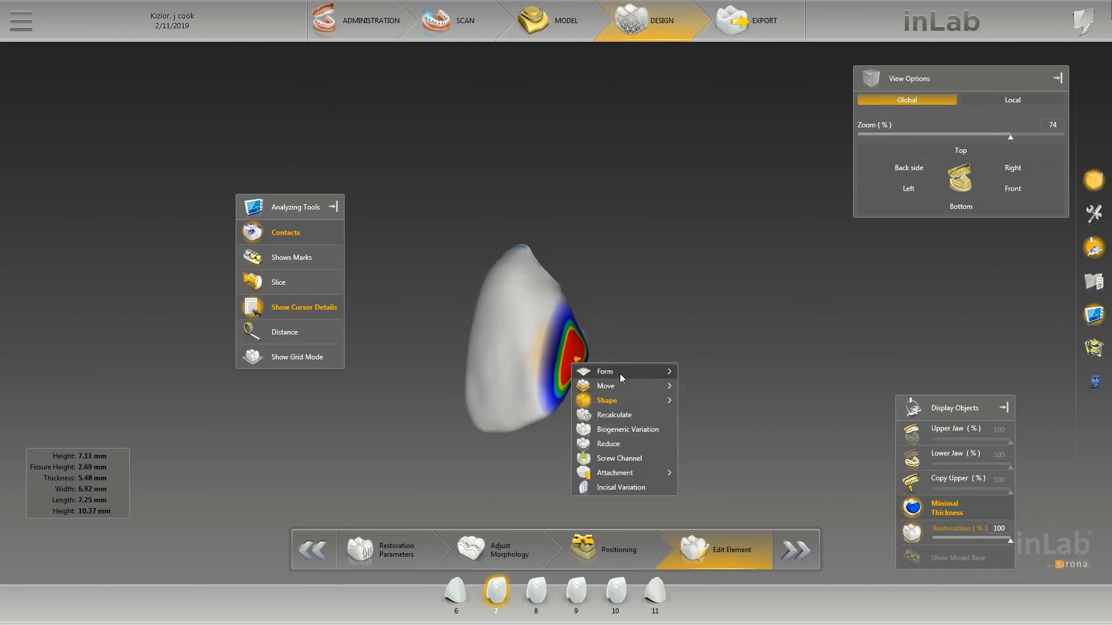
pyautogui.moveTo(619, 371)
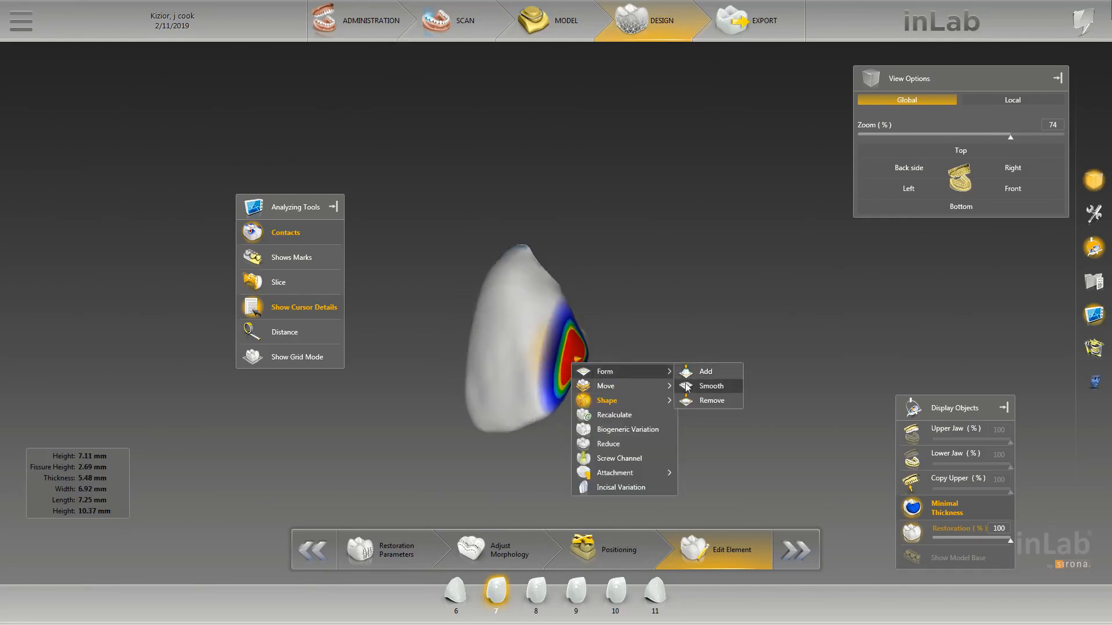
pyautogui.click(691, 385)
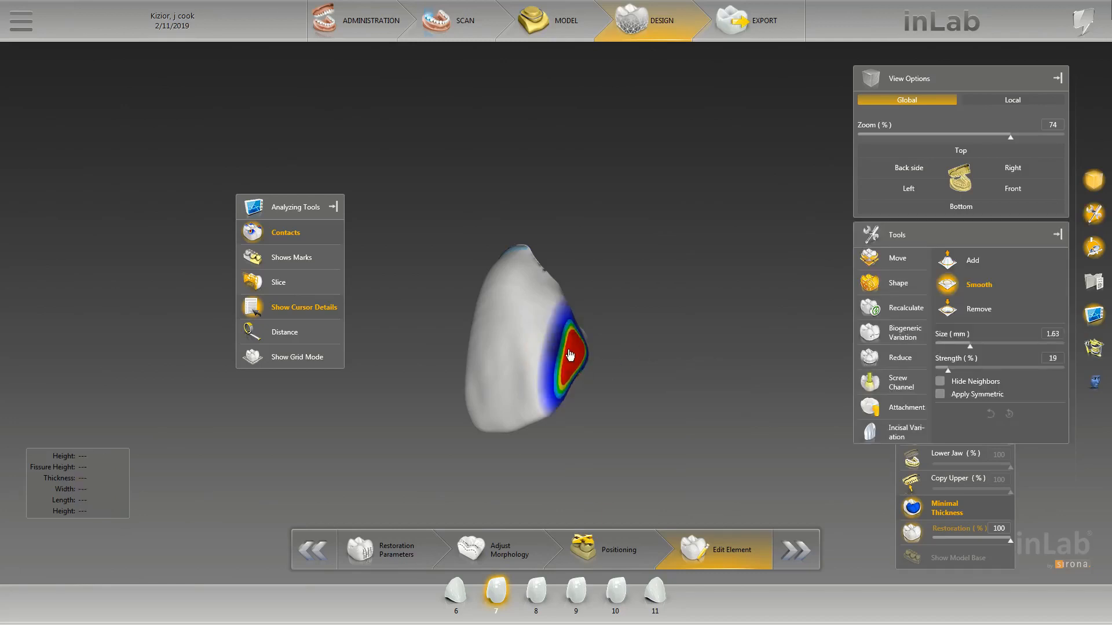
pyautogui.moveTo(572, 361); pyautogui.dragTo(577, 329)
pyautogui.moveTo(592, 379)
pyautogui.mouseDown()
pyautogui.moveTo(674, 405)
pyautogui.moveTo(637, 359)
pyautogui.moveTo(651, 353)
pyautogui.moveTo(618, 352)
pyautogui.mouseUp()
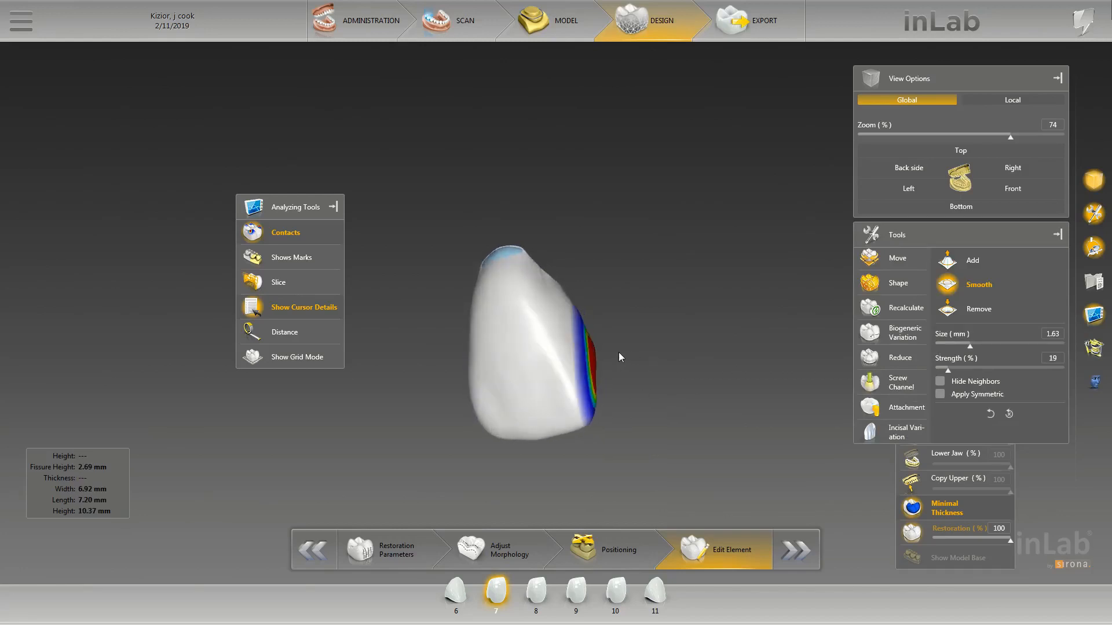
# Reshape the mesial side of tooth 7 with individual 2-directional shaping at sizes between 1.33 and 2.05.
pyautogui.rightClick(595, 390)
pyautogui.moveTo(631, 428)
pyautogui.click(719, 445)
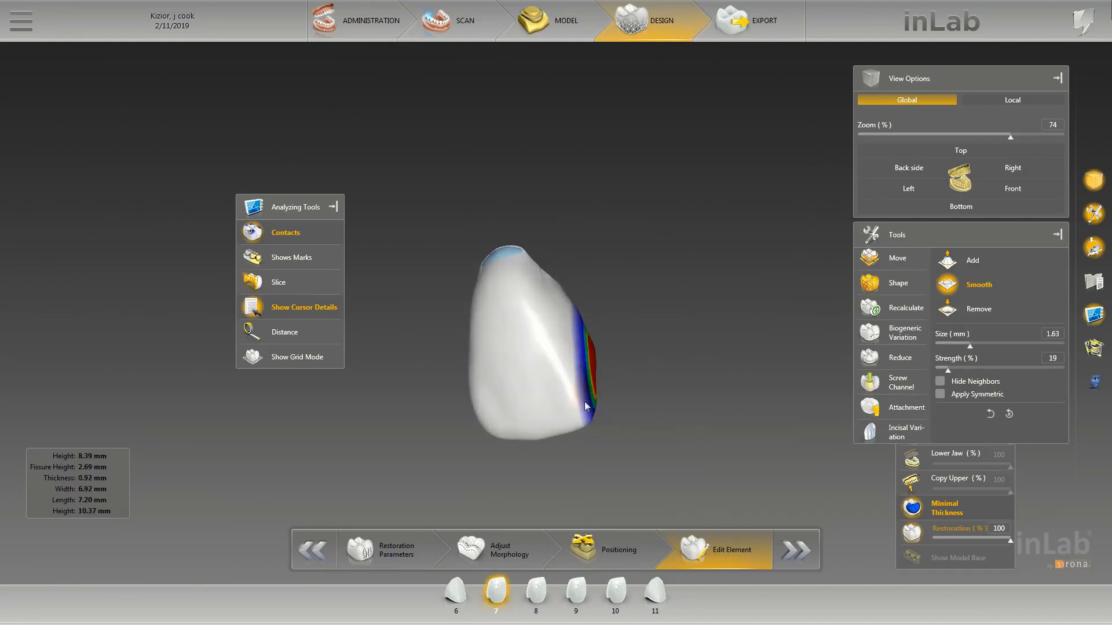
pyautogui.scroll(-2, 596, 402)
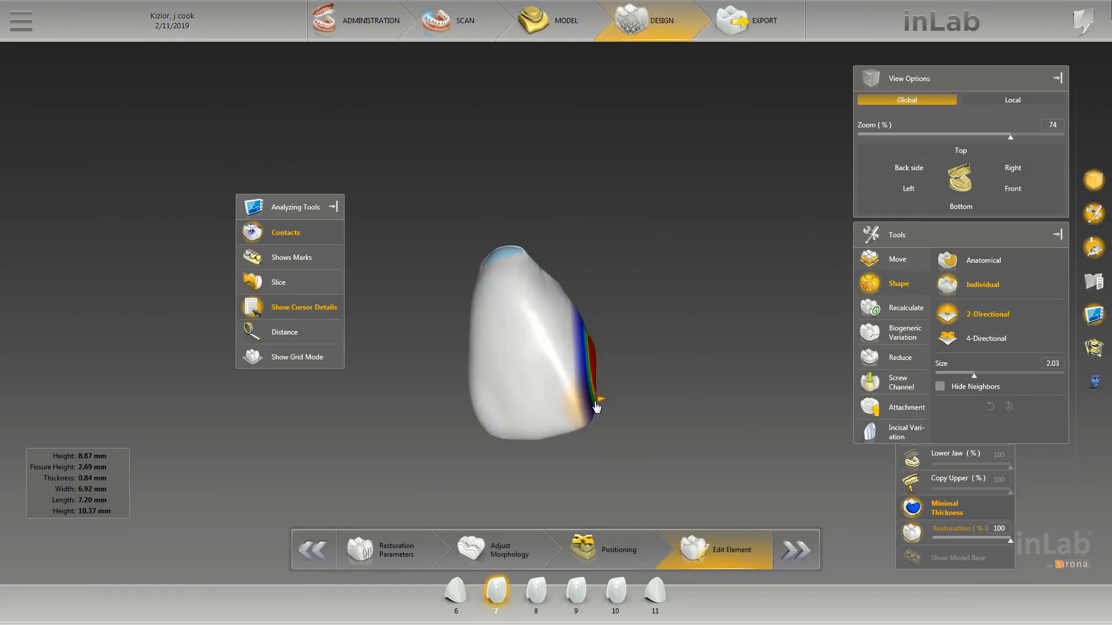
pyautogui.scroll(-1, 597, 402)
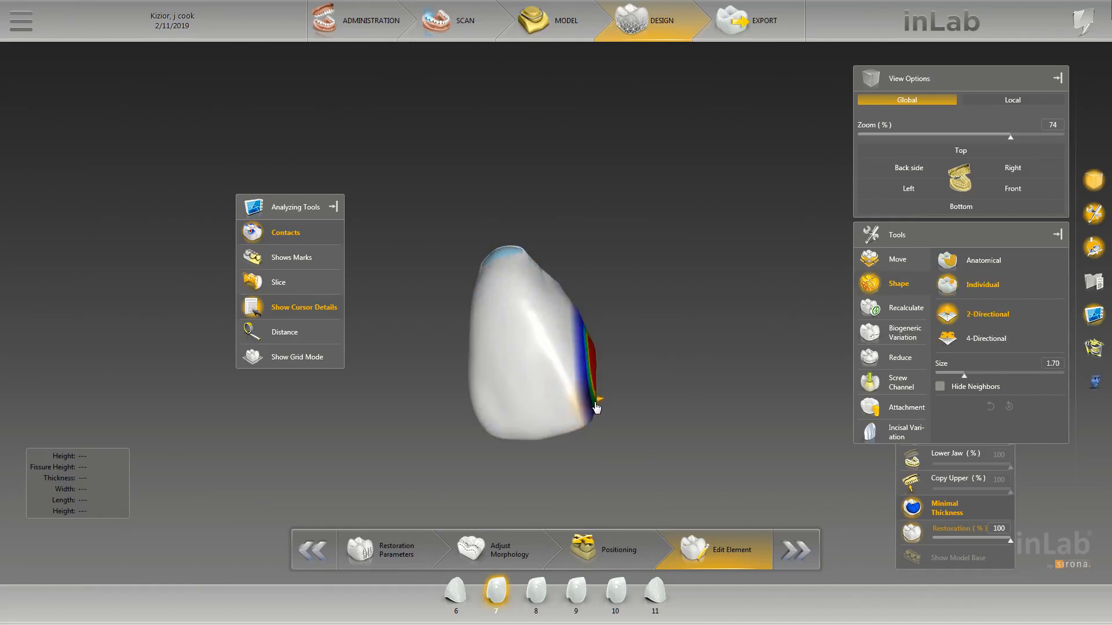
pyautogui.moveTo(608, 398)
pyautogui.mouseDown()
pyautogui.moveTo(643, 396)
pyautogui.moveTo(674, 352)
pyautogui.moveTo(607, 416)
pyautogui.moveTo(571, 419)
pyautogui.moveTo(637, 416)
pyautogui.moveTo(598, 395)
pyautogui.mouseUp()
pyautogui.scroll(2, 598, 396)
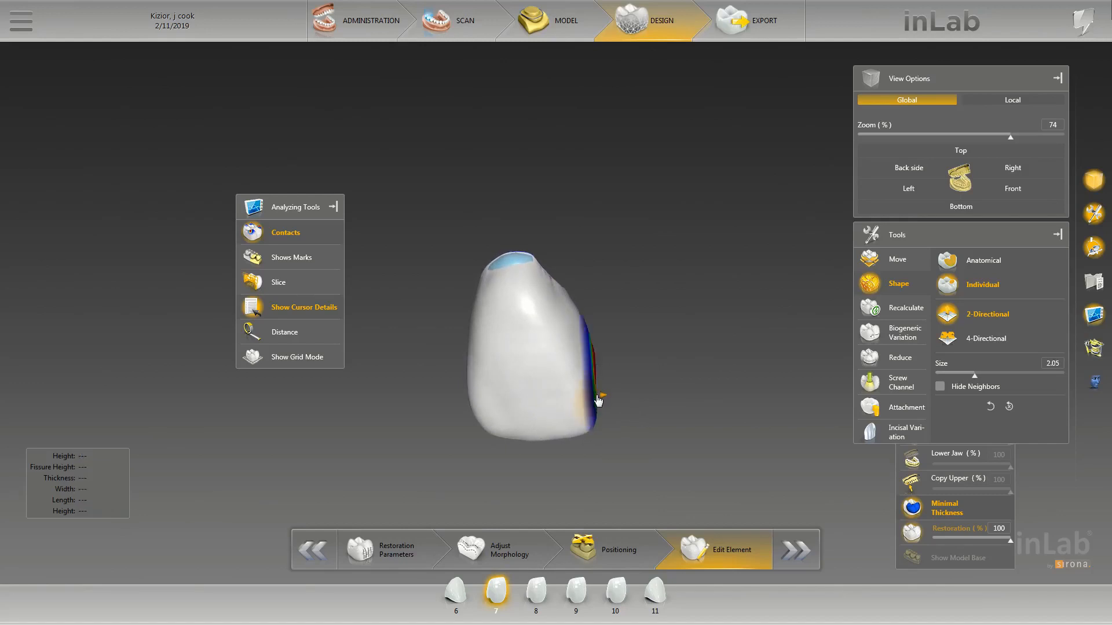
pyautogui.moveTo(603, 400); pyautogui.dragTo(529, 372)
pyautogui.scroll(-4, 529, 372)
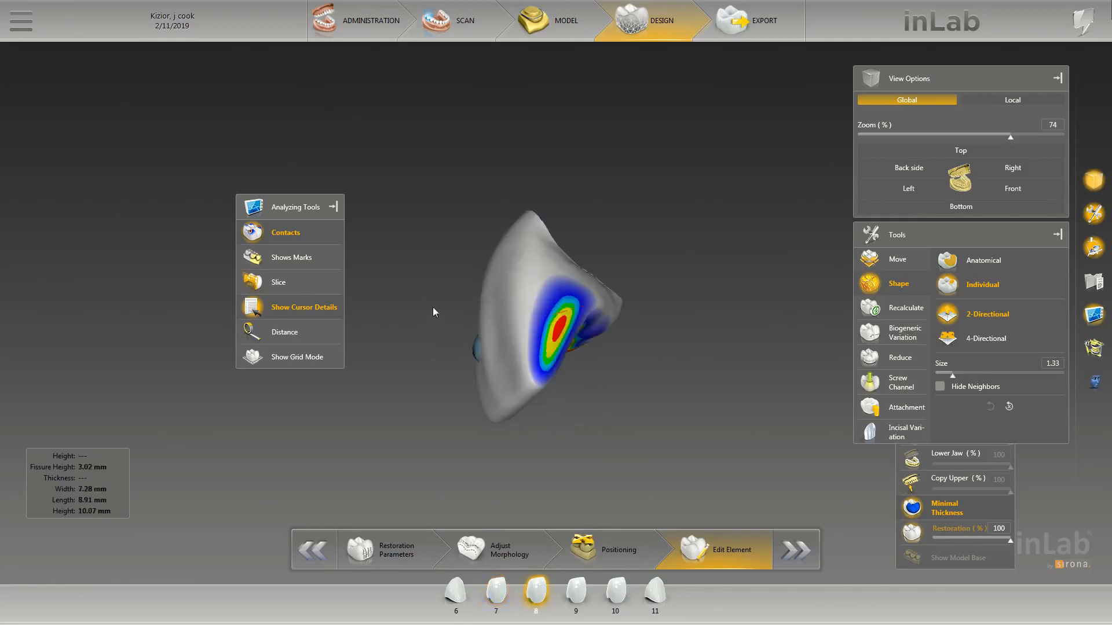
# Shape the distal contact of tooth 8 toward tooth 7 with individual 2-directional shaping at sizes 2.35 and 2.28.
pyautogui.moveTo(433, 307); pyautogui.dragTo(603, 332)
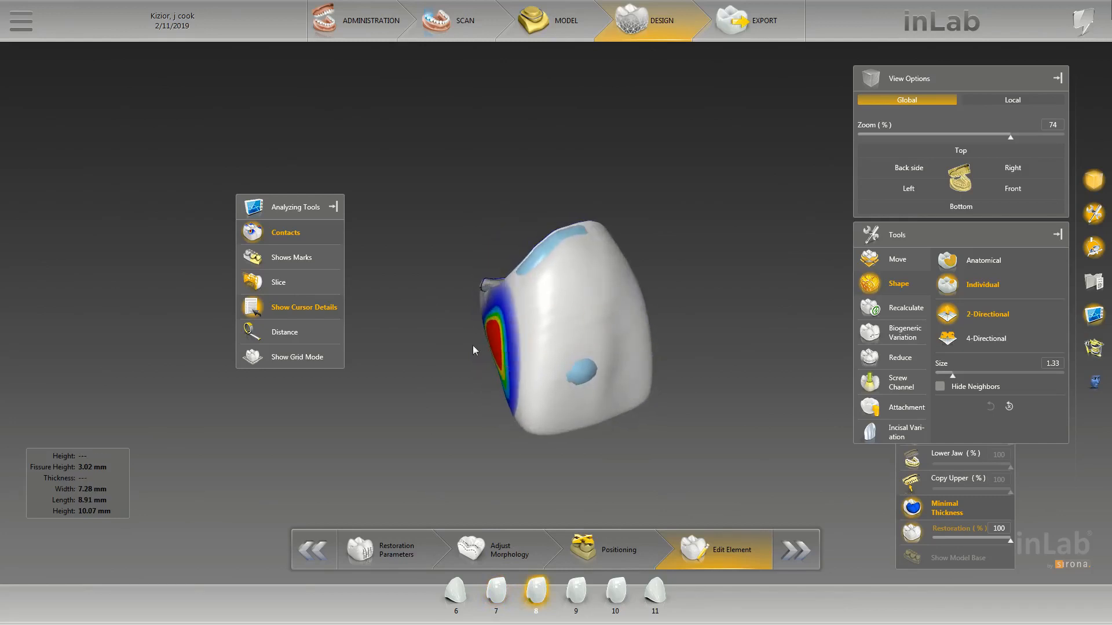
pyautogui.scroll(2, 493, 343)
pyautogui.scroll(4, 492, 344)
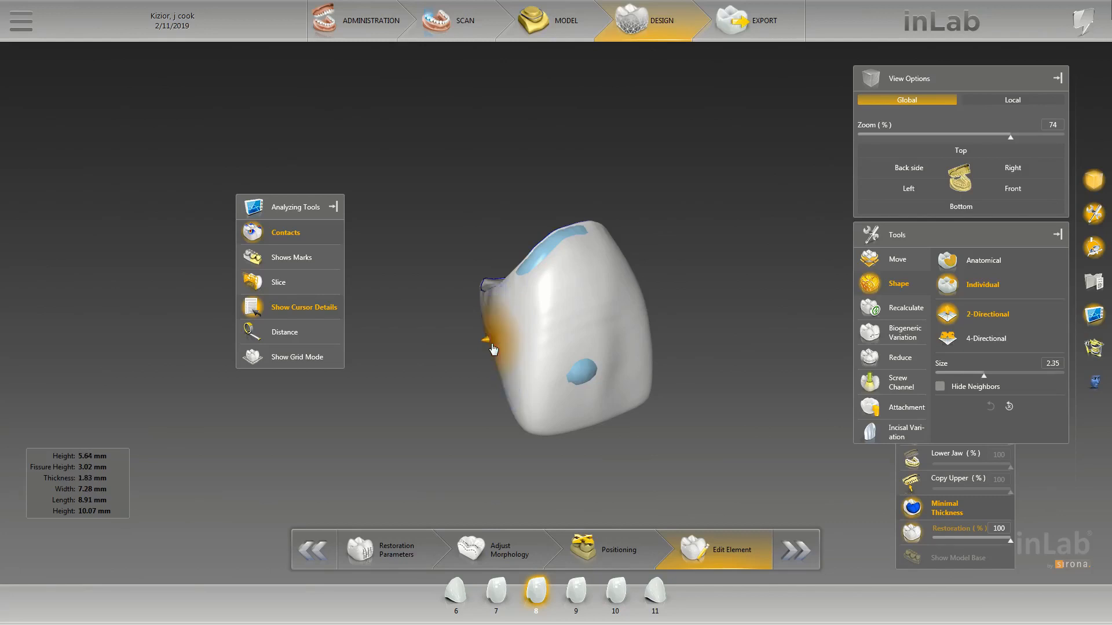
pyautogui.click(492, 347)
pyautogui.moveTo(495, 349); pyautogui.dragTo(503, 353)
pyautogui.moveTo(729, 341)
pyautogui.mouseDown()
pyautogui.moveTo(635, 307)
pyautogui.moveTo(694, 308)
pyautogui.mouseUp()
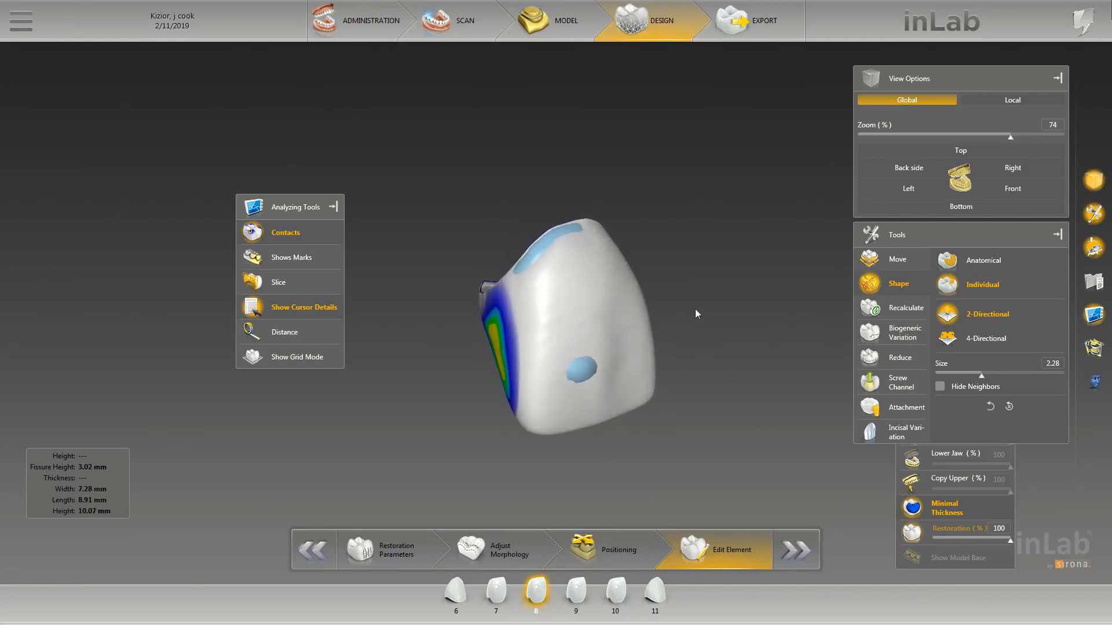
# Smooth the distal contact area of tooth 8 with the Form Smooth tool at size 1.88 mm and strength 19 %.
pyautogui.scroll(2, 521, 348)
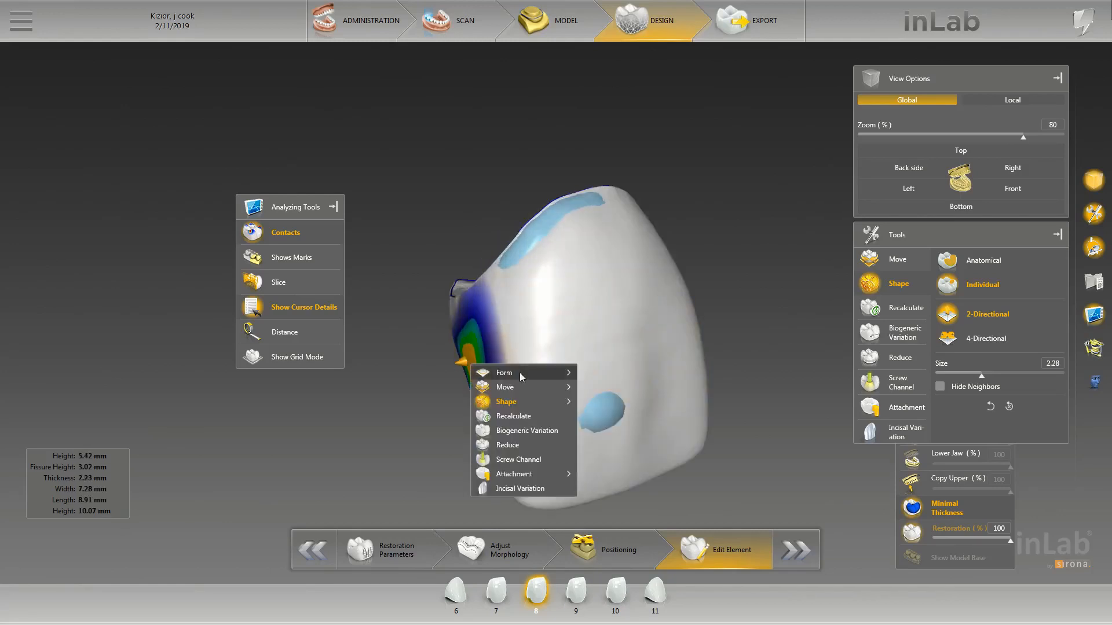
pyautogui.moveTo(519, 373)
pyautogui.click(605, 381)
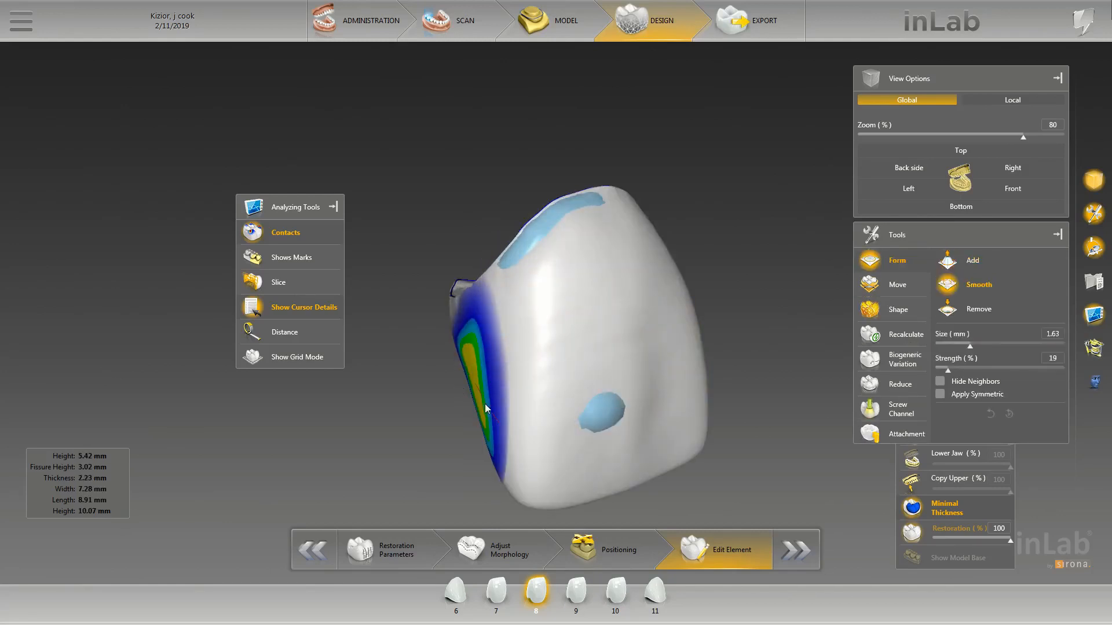
pyautogui.scroll(3, 484, 404)
pyautogui.moveTo(483, 402); pyautogui.dragTo(462, 338)
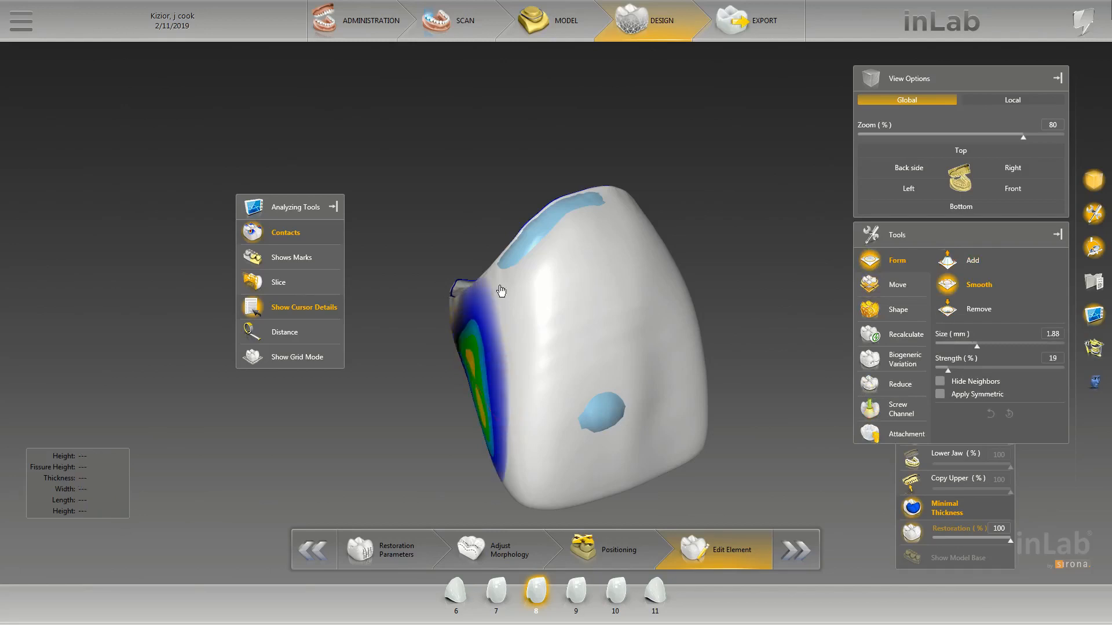
pyautogui.scroll(-3, 706, 260)
pyautogui.moveTo(706, 261)
pyautogui.mouseDown()
pyautogui.moveTo(681, 247)
pyautogui.moveTo(763, 238)
pyautogui.mouseUp()
pyautogui.moveTo(755, 300); pyautogui.dragTo(771, 248, button='right')
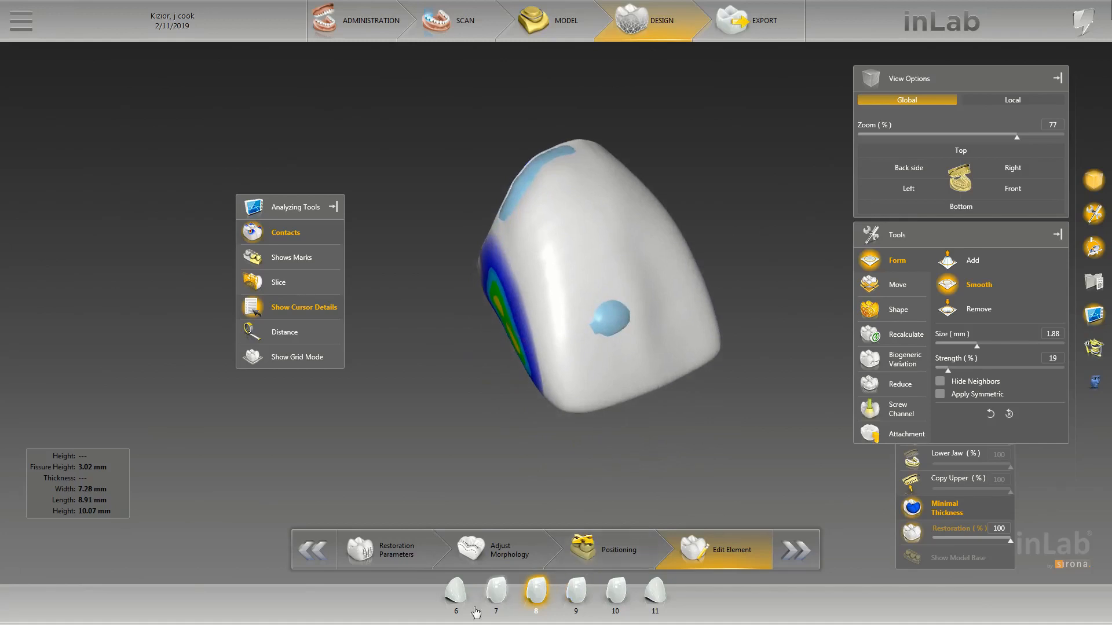
# Select tooth 7 and smooth its mesial contact area at size 1.10 mm and strength 19 %.
pyautogui.click(494, 594)
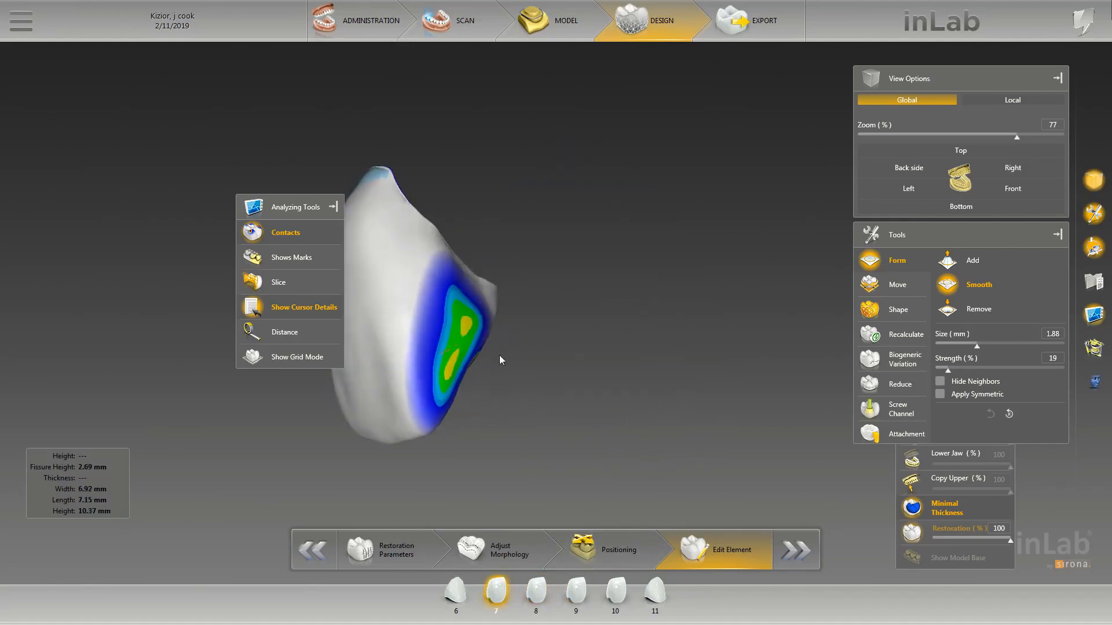
pyautogui.scroll(-3, 448, 383)
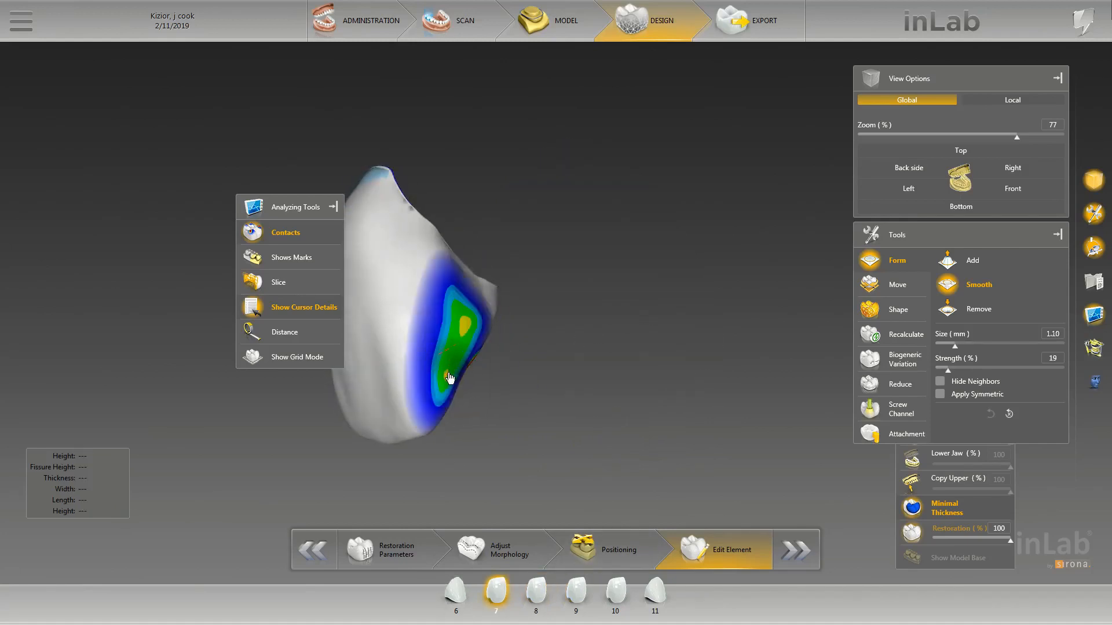
pyautogui.moveTo(560, 318); pyautogui.dragTo(556, 580, button='middle')
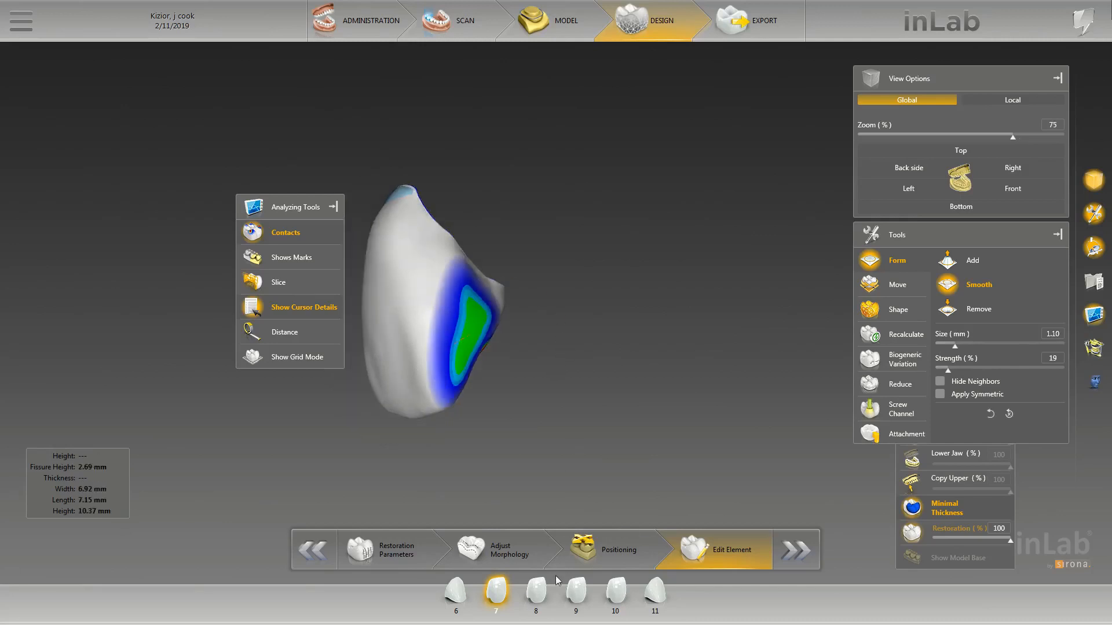
# Select tooth 9 and smooth its mesial contact toward tooth 8 at size 1.10 mm and strength 19 %.
pyautogui.click(575, 597)
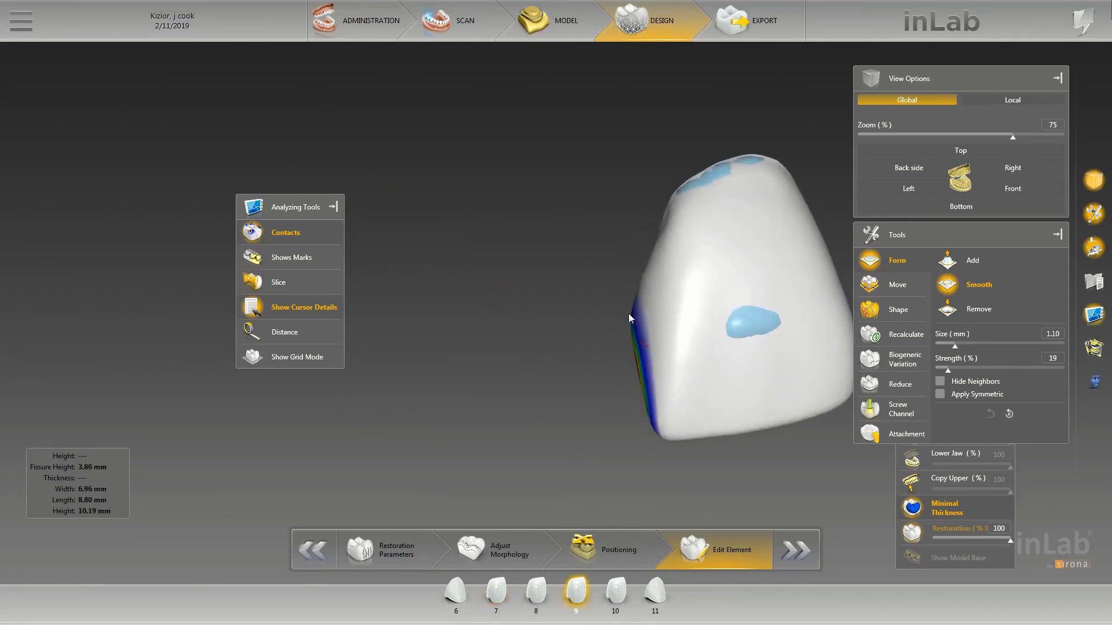
pyautogui.moveTo(644, 311); pyautogui.dragTo(619, 318)
pyautogui.moveTo(619, 371)
pyautogui.mouseDown()
pyautogui.moveTo(664, 352)
pyautogui.moveTo(545, 378)
pyautogui.mouseUp()
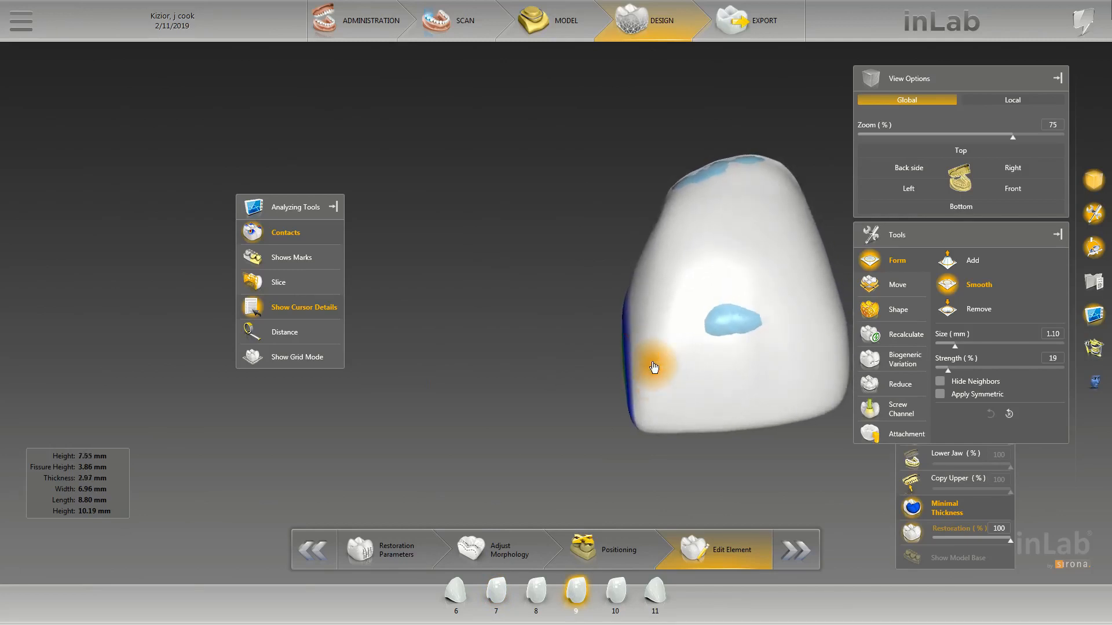
pyautogui.moveTo(578, 342); pyautogui.dragTo(702, 374)
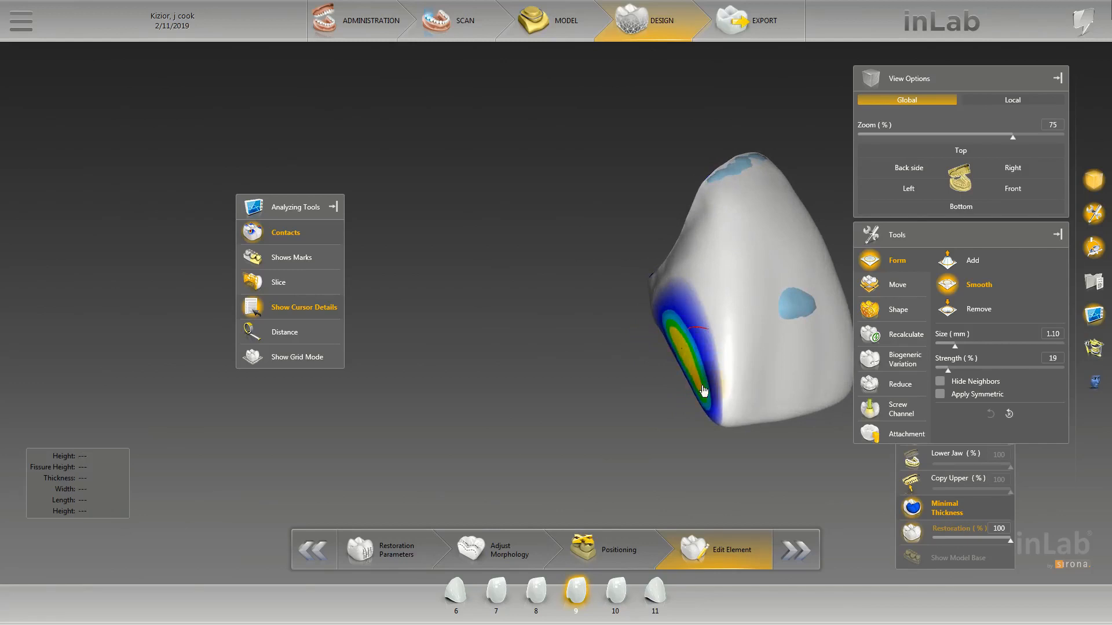
pyautogui.moveTo(646, 278); pyautogui.dragTo(550, 374)
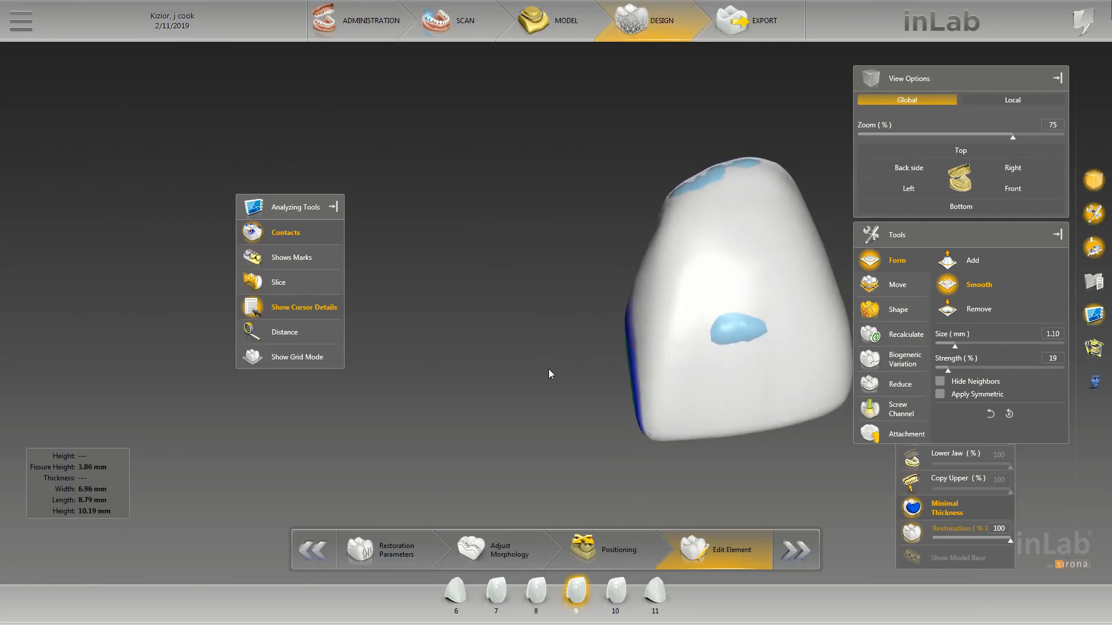
# Show the upper and lower jaws again and check the contact between teeth 8 and 9 from the facial side.
pyautogui.click(924, 459)
pyautogui.click(924, 432)
pyautogui.scroll(-1, 745, 464)
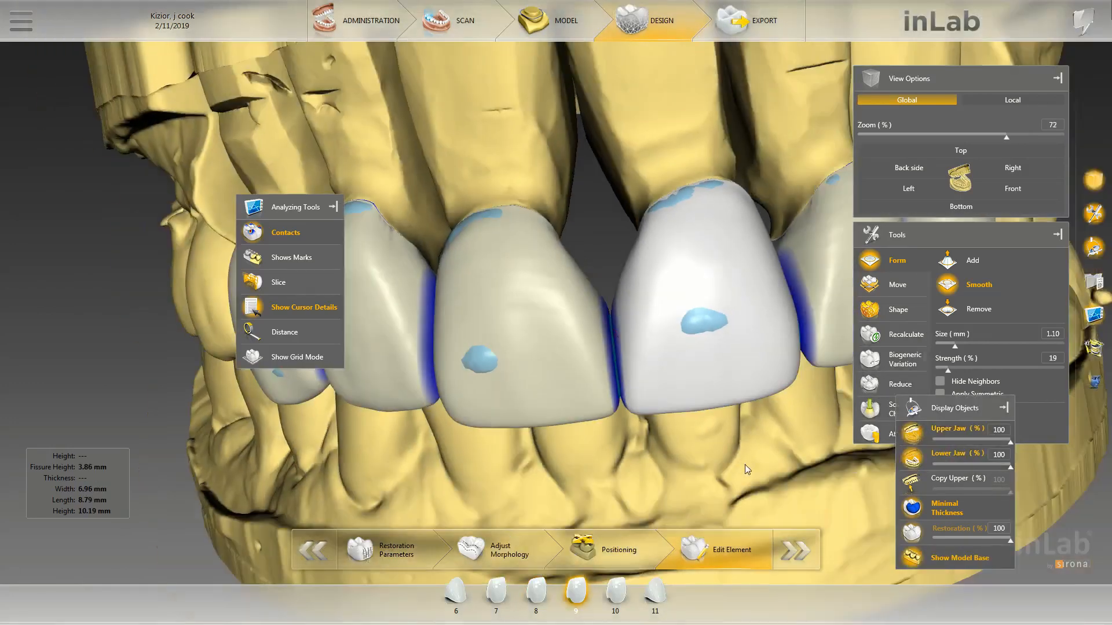
pyautogui.moveTo(727, 442); pyautogui.dragTo(721, 428)
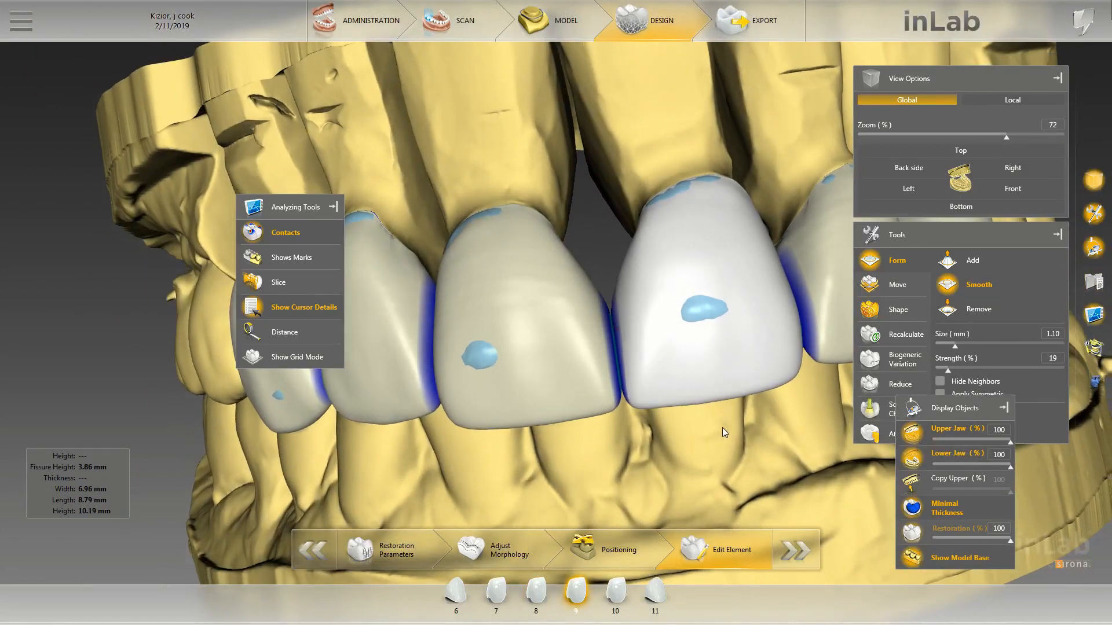
pyautogui.click(610, 308)
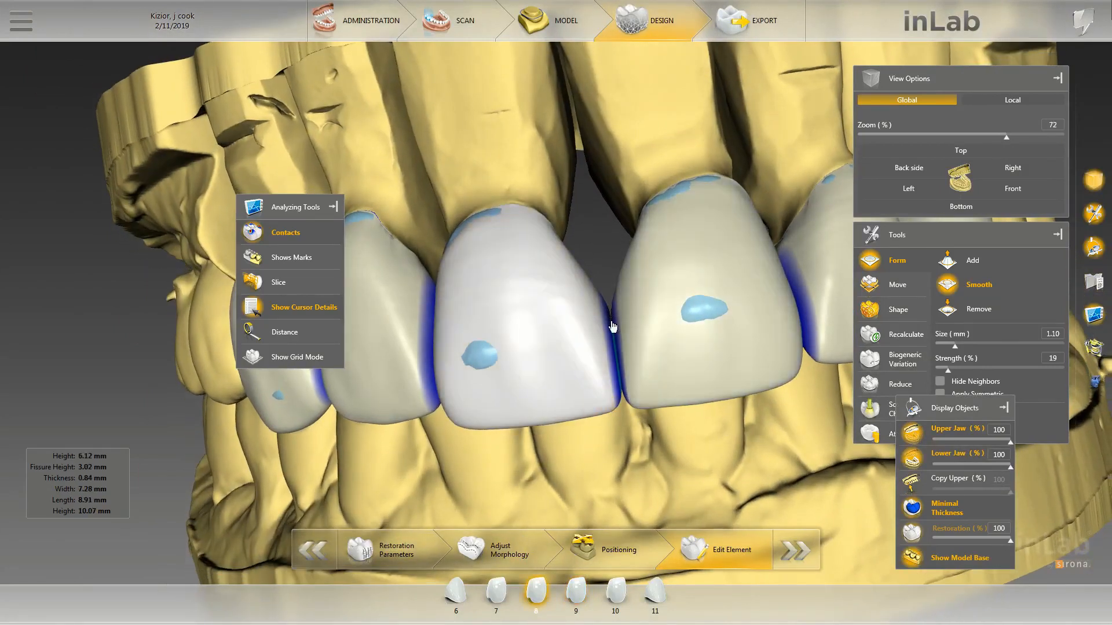
pyautogui.click(612, 332)
# Examine tooth 9 against the lower jaw with the upper jaw hidden and the restoration at 20 %, and restore the full display.
pyautogui.click(921, 433)
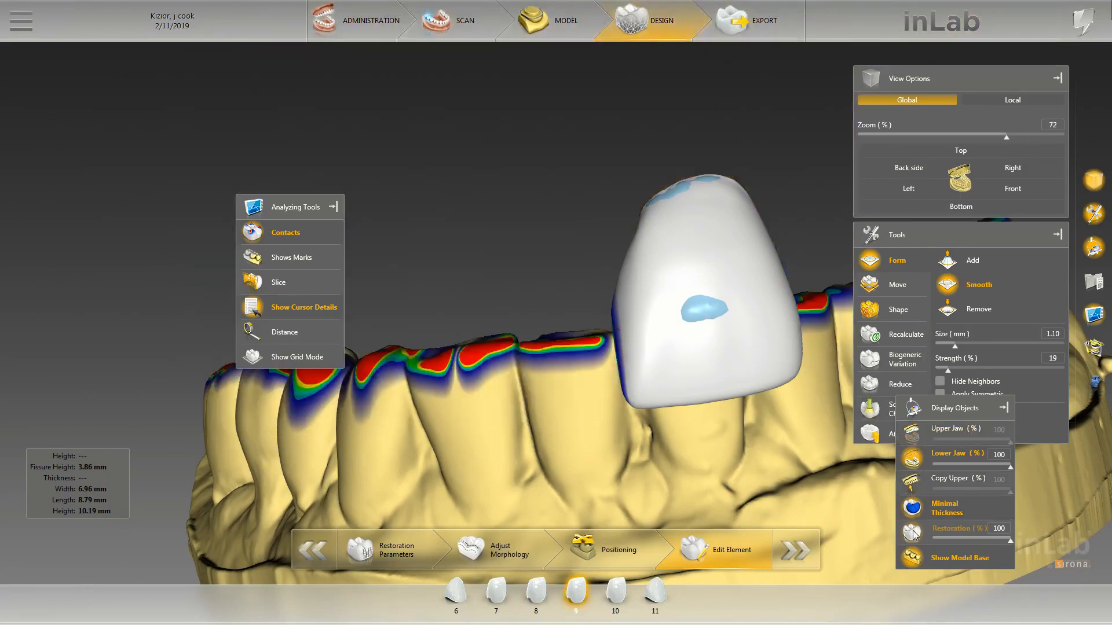
pyautogui.moveTo(1009, 542); pyautogui.dragTo(842, 548)
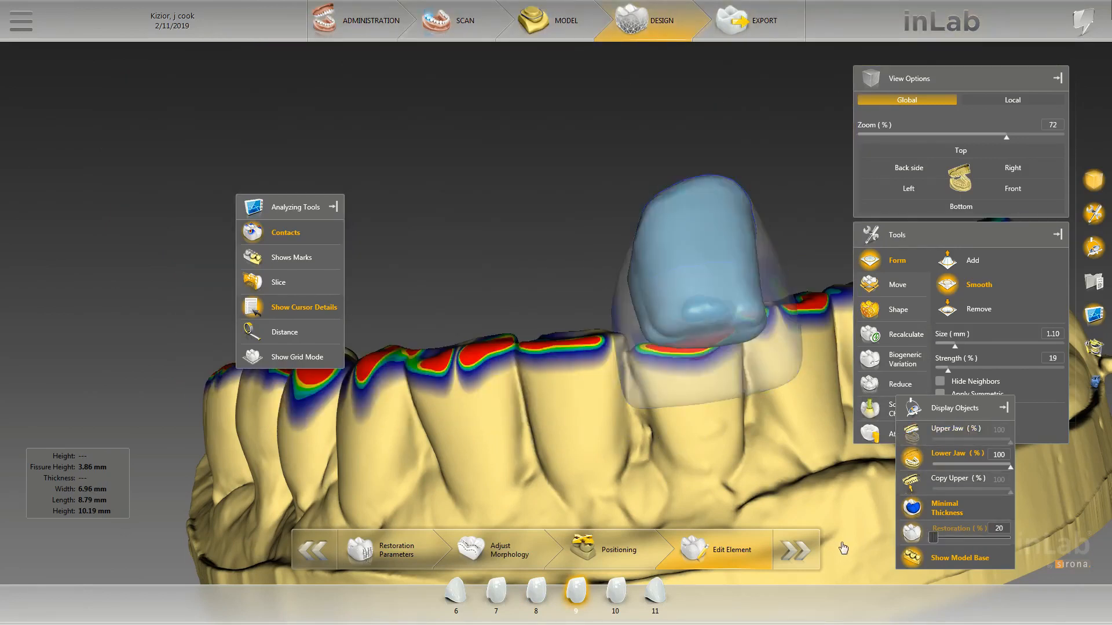
pyautogui.moveTo(934, 540); pyautogui.dragTo(1045, 496)
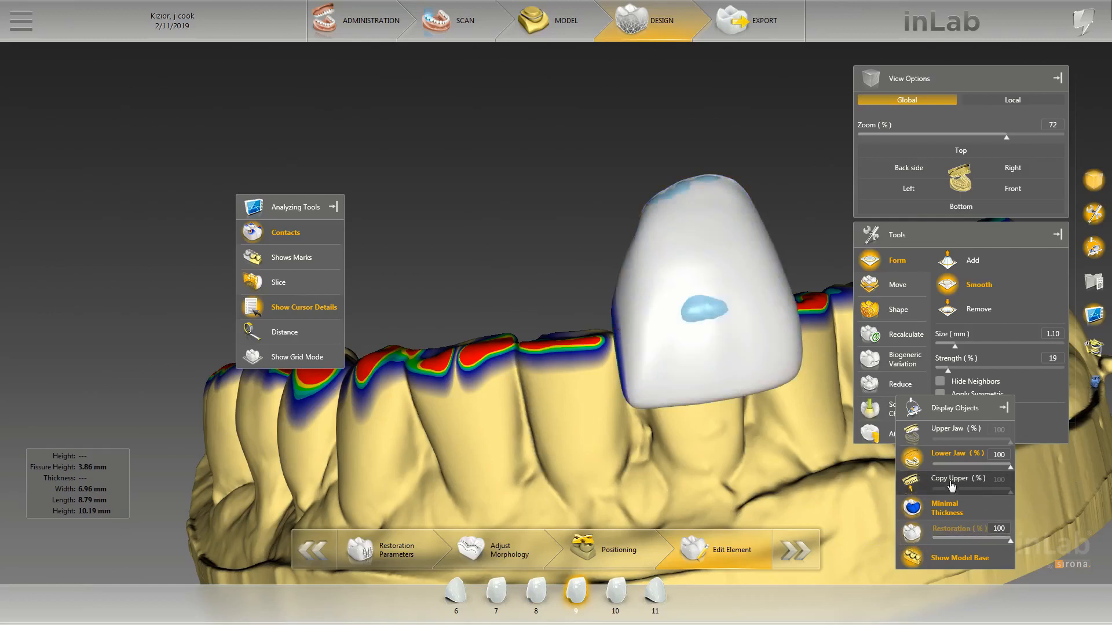
pyautogui.click(912, 432)
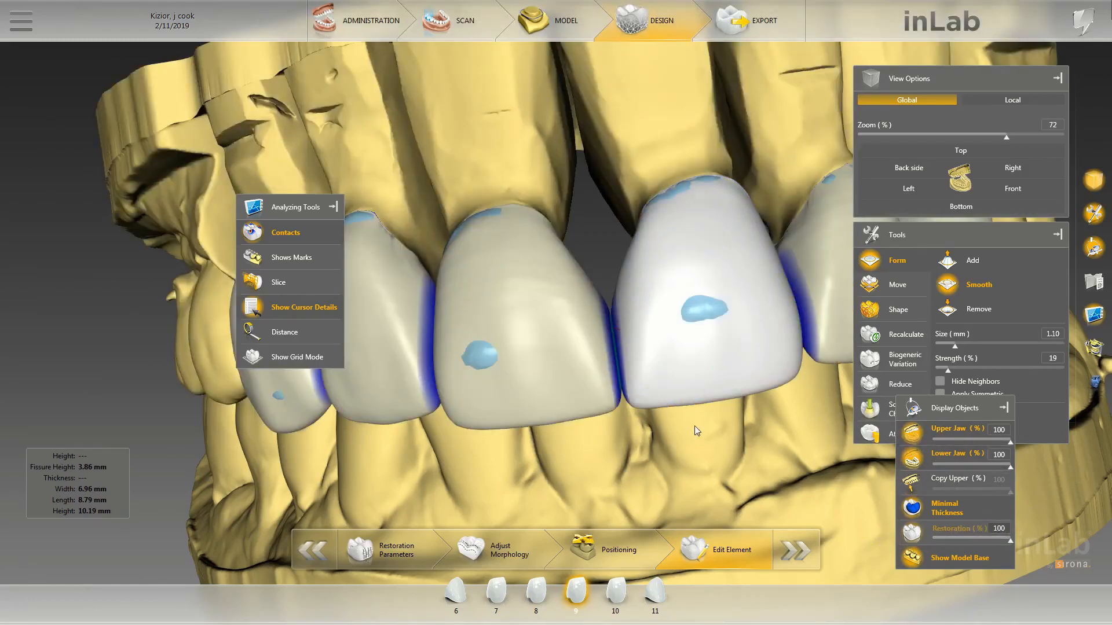
# Smooth the contact area between teeth 8 and 9 from the facial side at size 1.10 mm and strength 19 %.
pyautogui.click(602, 340)
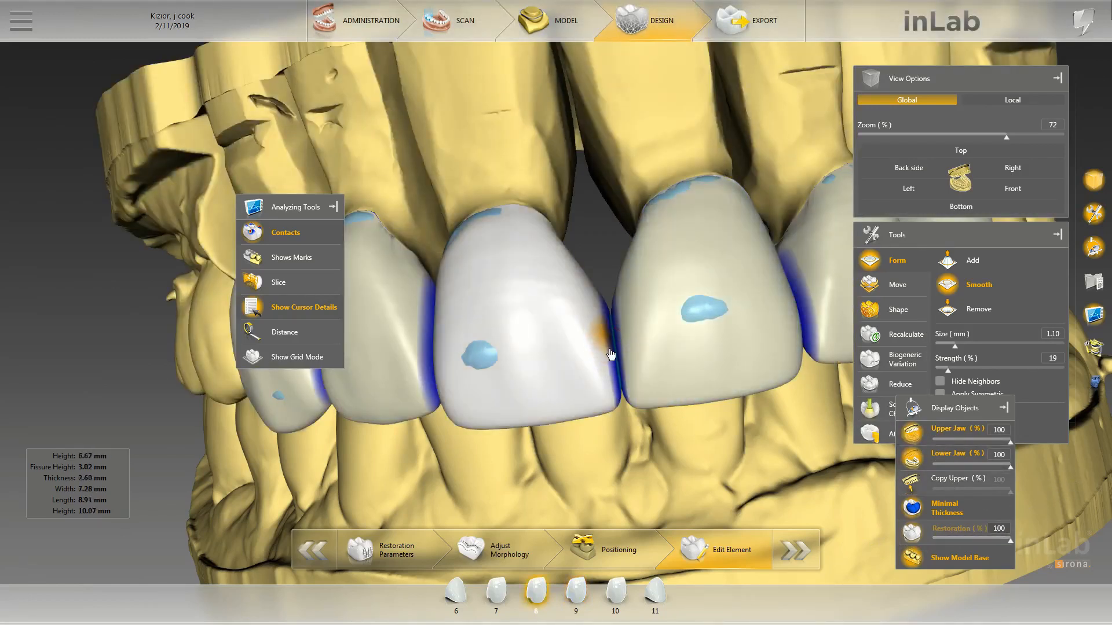
pyautogui.click(619, 343)
pyautogui.click(605, 316)
pyautogui.click(615, 337)
pyautogui.click(613, 340)
pyautogui.click(618, 340)
pyautogui.click(606, 324)
pyautogui.click(612, 330)
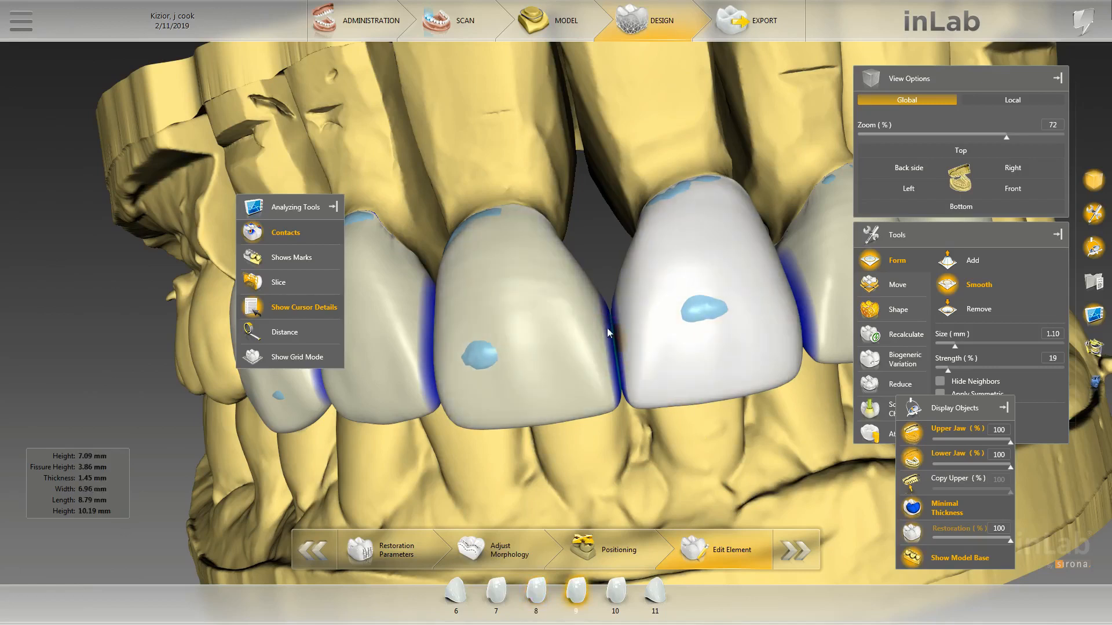
pyautogui.click(604, 328)
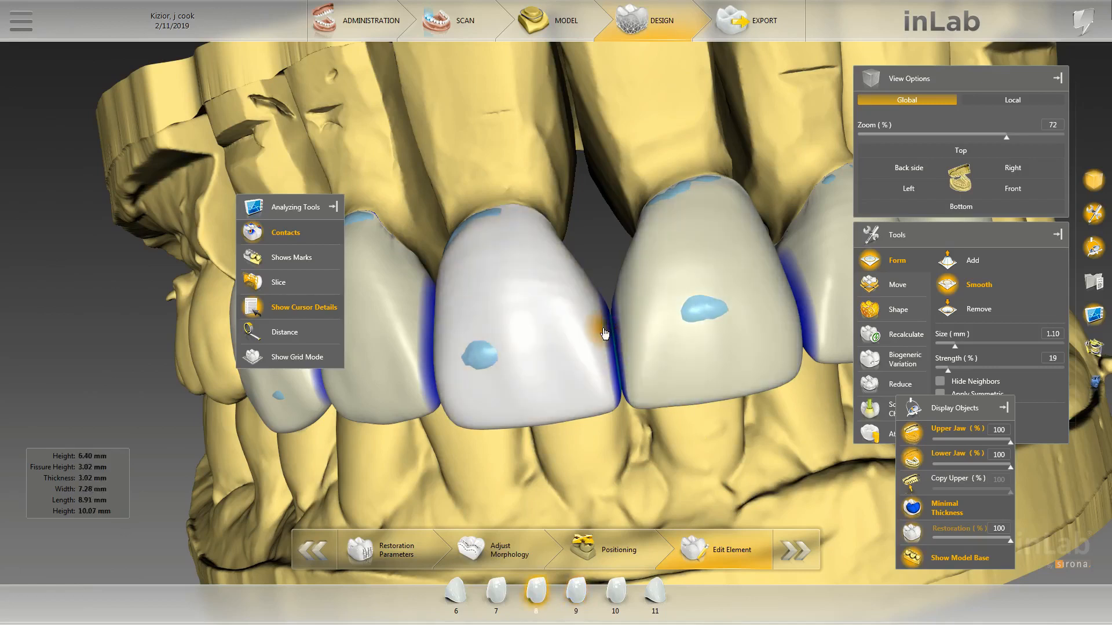
# Examine the mesial contact areas of teeth 9 and 8 with both jaws hidden, and show the upper jaw again.
pyautogui.click(916, 463)
pyautogui.click(677, 384)
pyautogui.click(912, 438)
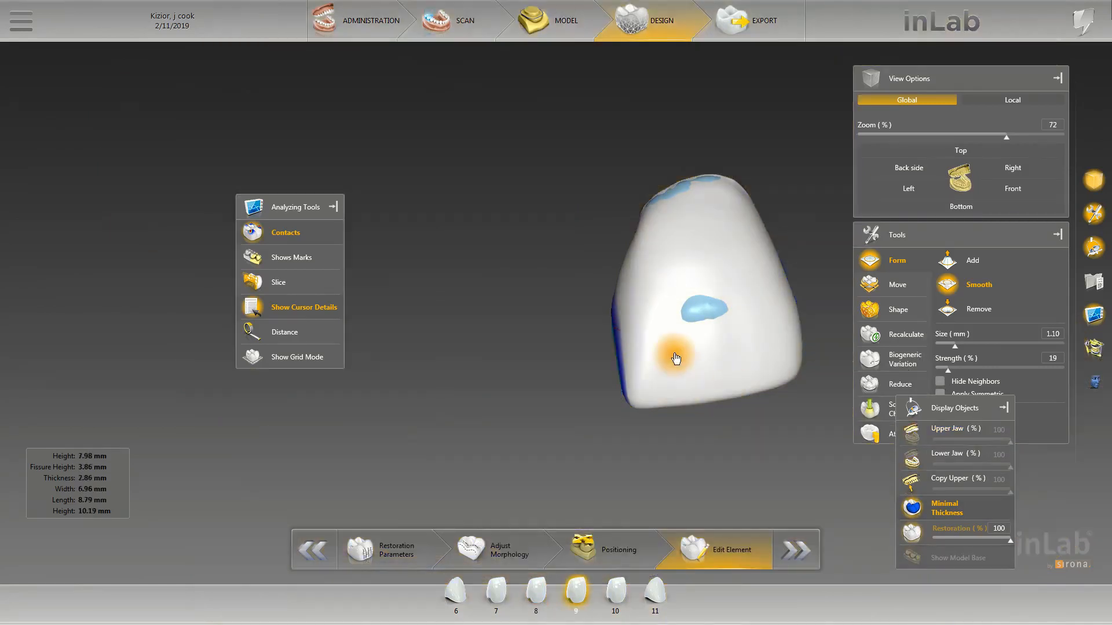
pyautogui.click(529, 586)
pyautogui.moveTo(681, 357); pyautogui.dragTo(524, 368)
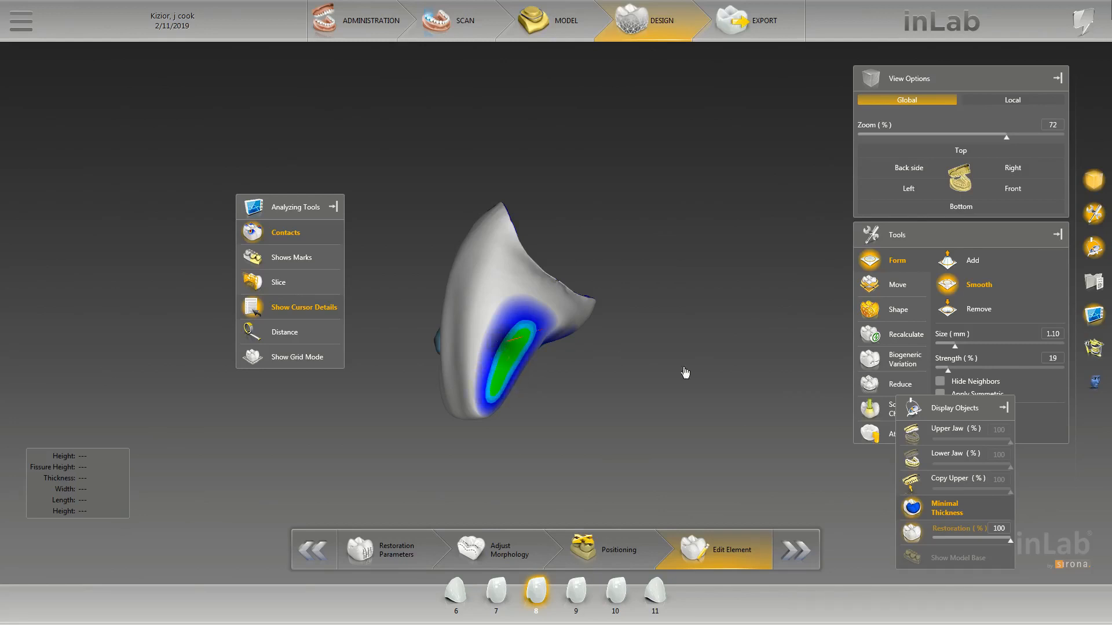
pyautogui.click(950, 430)
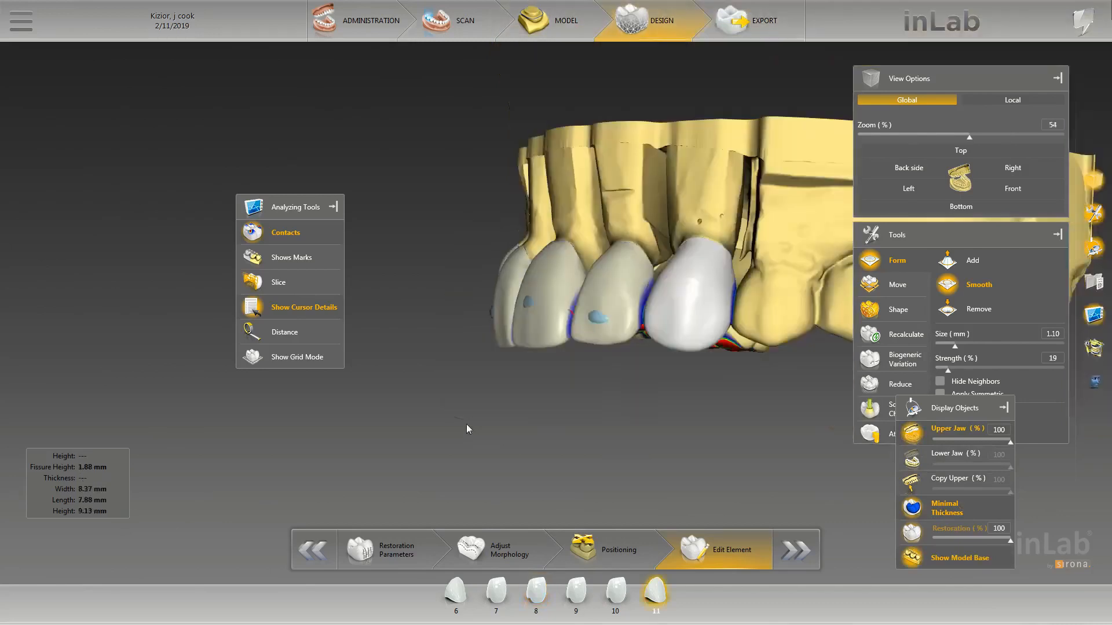
# Turn off the contact display and inspect all six crowns on the upper jaw from the facial side.
pyautogui.moveTo(508, 403); pyautogui.dragTo(643, 417, button='middle')
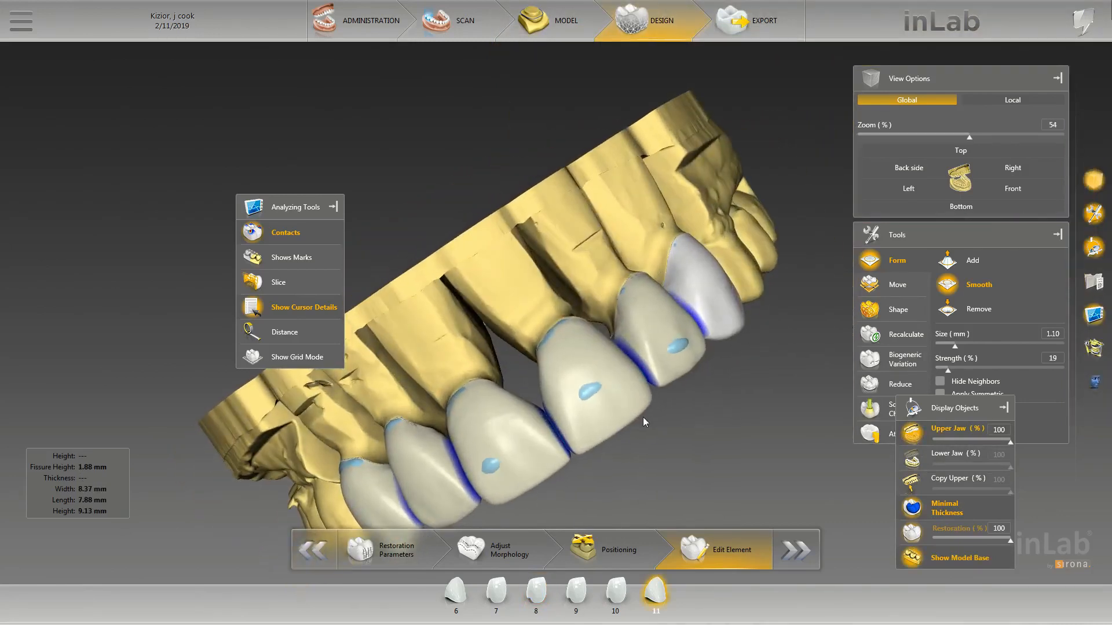
pyautogui.click(285, 233)
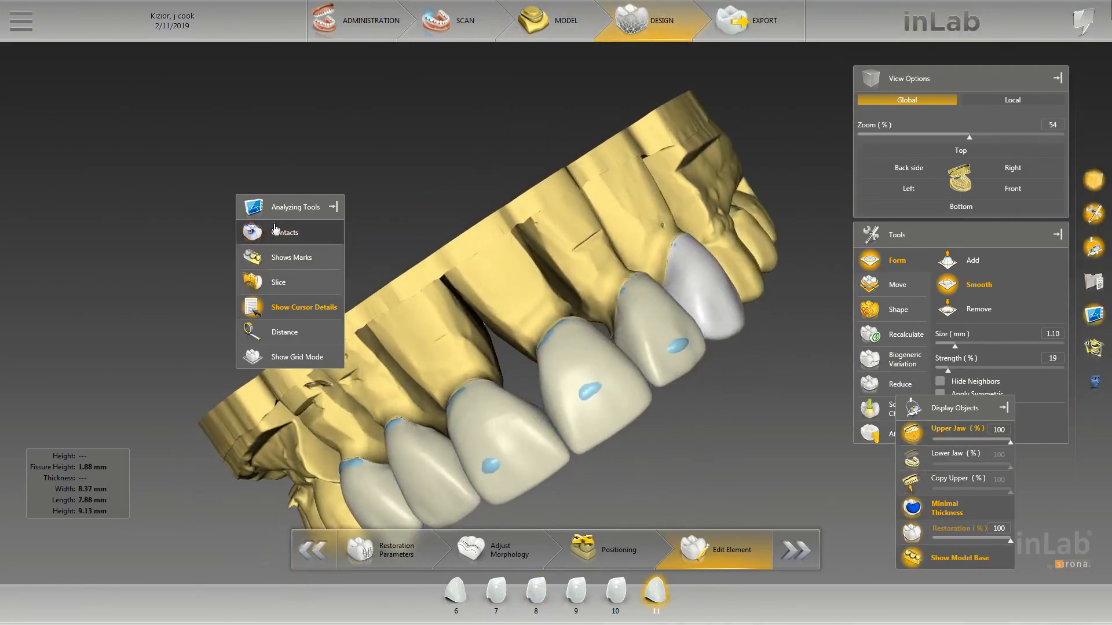
pyautogui.scroll(-3, 557, 201)
pyautogui.scroll(-1, 669, 216)
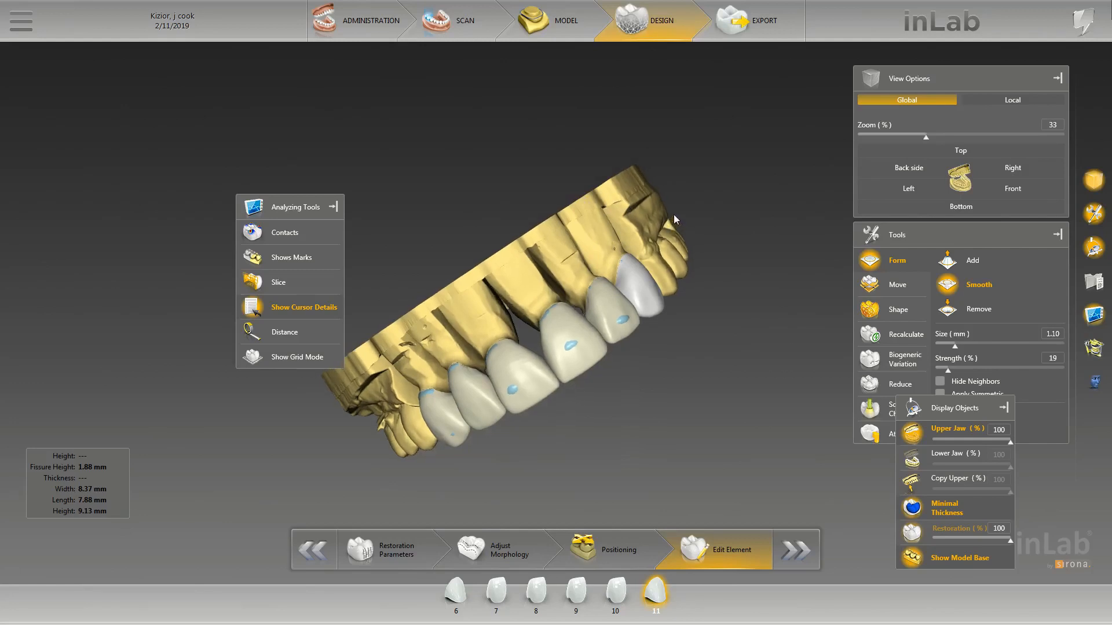
pyautogui.moveTo(674, 216); pyautogui.dragTo(673, 216, button='middle')
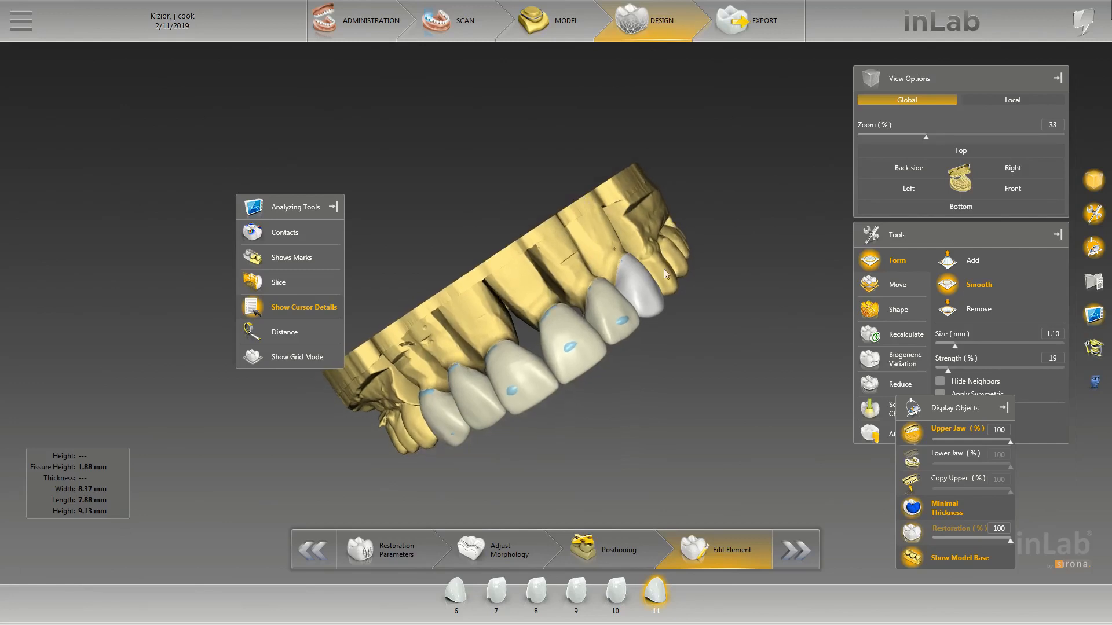
# Show the lower jaw and examine the anterior crowns against it in the front view.
pyautogui.click(911, 461)
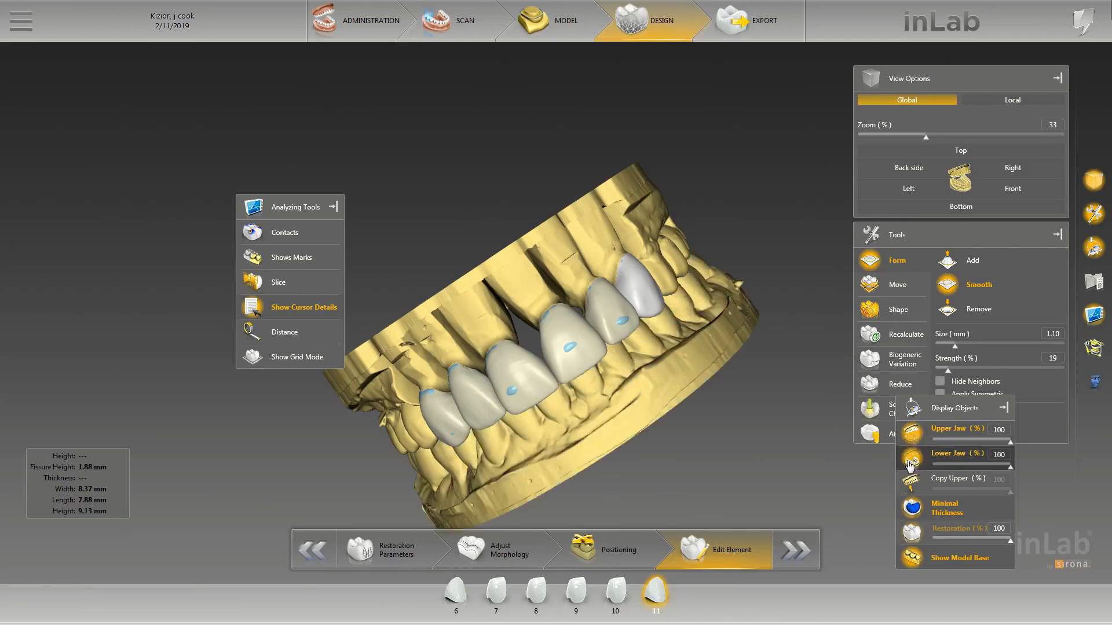
pyautogui.moveTo(573, 432); pyautogui.dragTo(585, 412, button='middle')
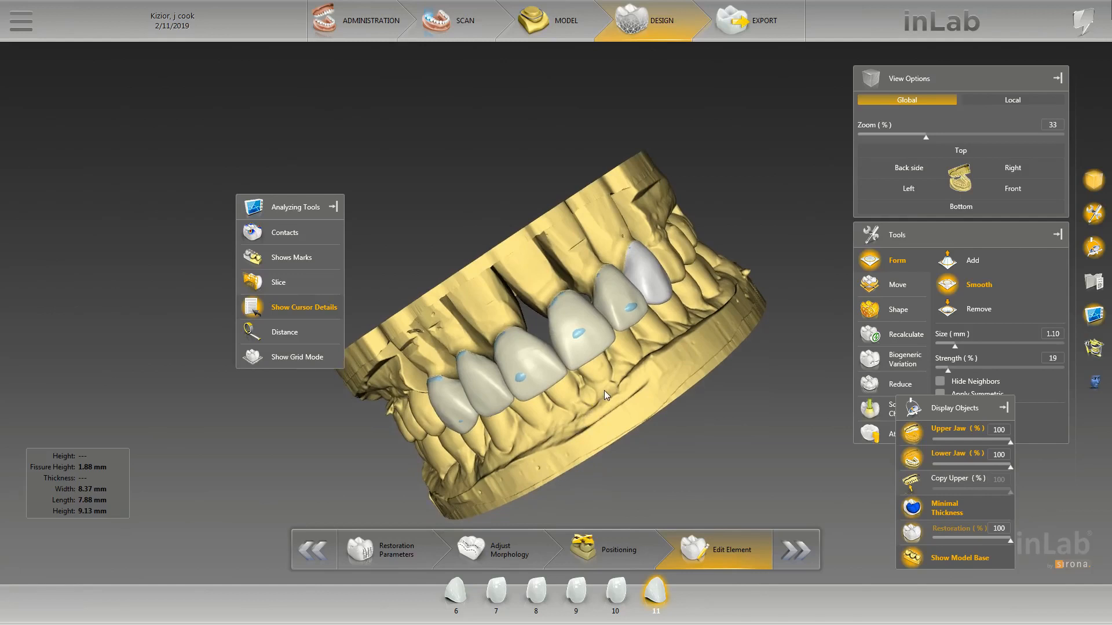
pyautogui.click(987, 193)
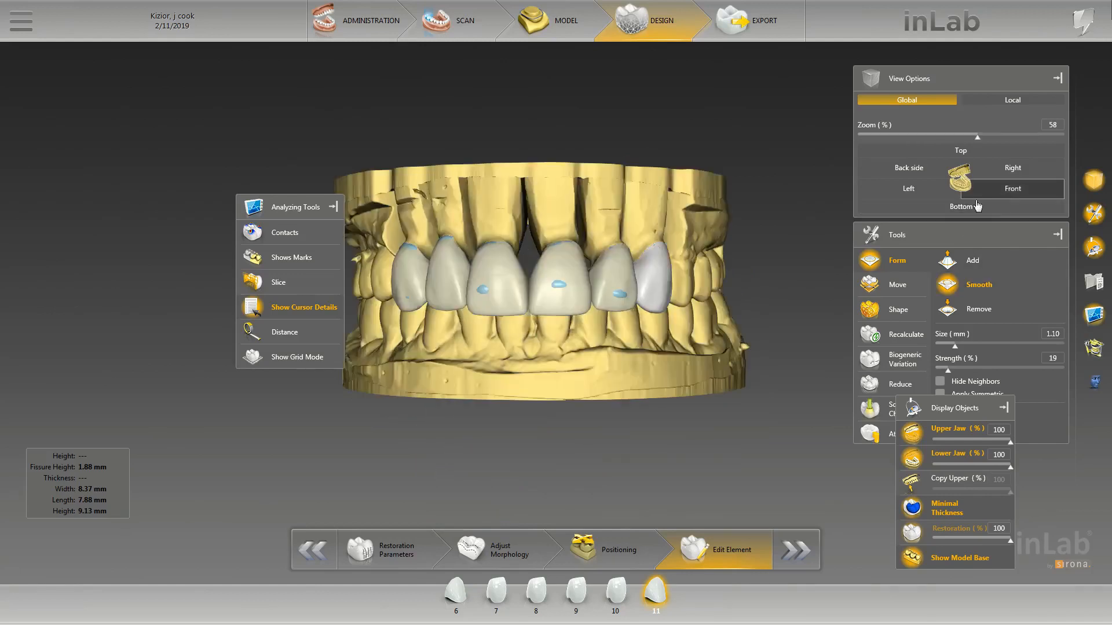
pyautogui.moveTo(729, 322); pyautogui.dragTo(733, 328, button='middle')
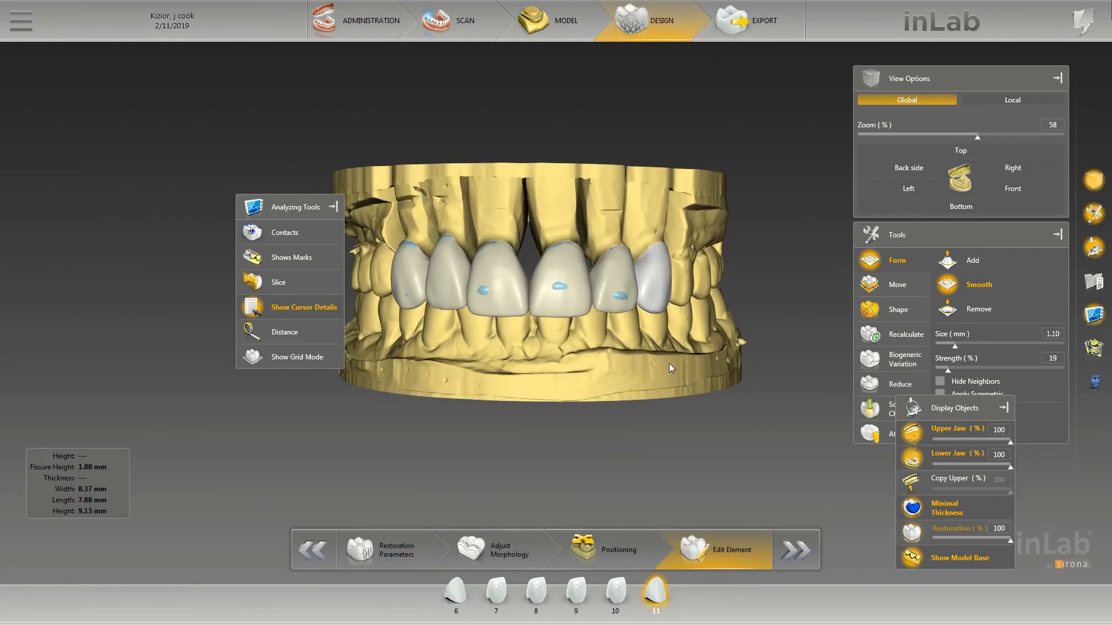
pyautogui.scroll(3, 673, 362)
pyautogui.click(436, 311)
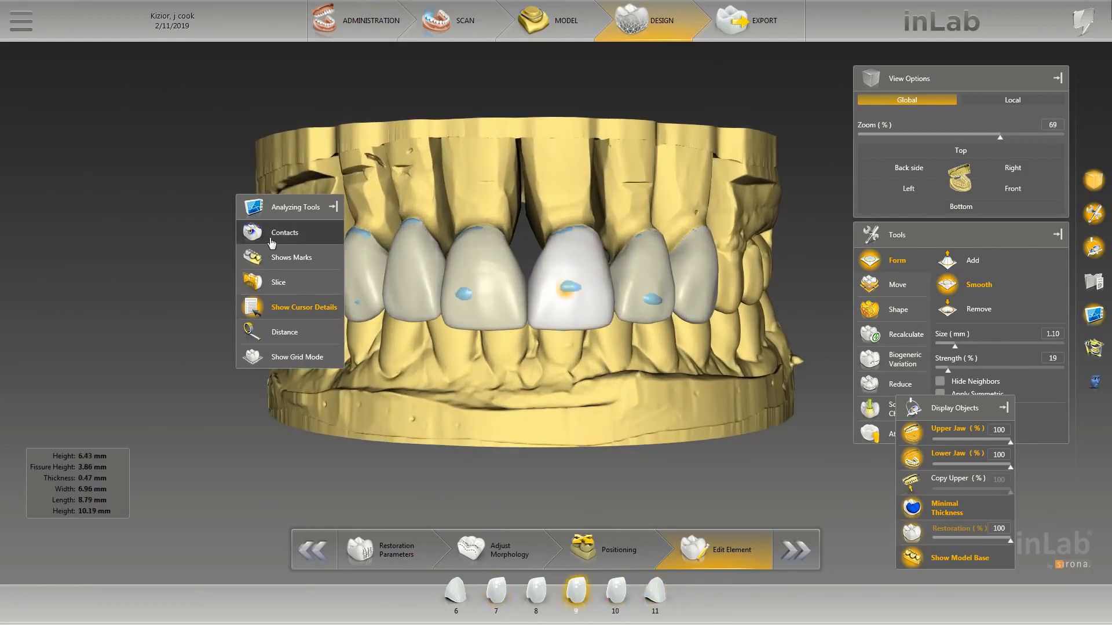
# Hide the lower jaw and inspect the upper crowns on teeth 6 to 8 from the incisal side.
pyautogui.click(912, 458)
pyautogui.scroll(-3, 655, 391)
pyautogui.moveTo(654, 391); pyautogui.dragTo(468, 227, button='middle')
pyautogui.scroll(5, 468, 227)
pyautogui.moveTo(467, 225); pyautogui.dragTo(727, 346, button='right')
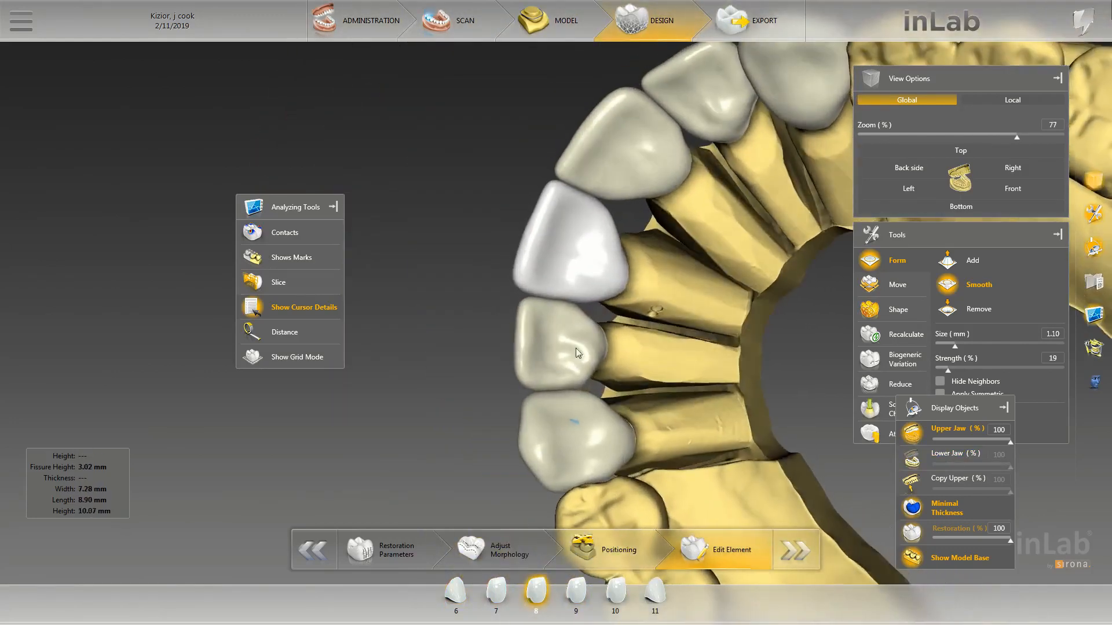
pyautogui.scroll(2, 575, 349)
# Reshape the lingual part of tooth 7's mesial contact with 2-directional individual shaping, enlarging the tool size to 2.00.
pyautogui.rightClick(538, 316)
pyautogui.moveTo(573, 355)
pyautogui.click(678, 369)
pyautogui.click(539, 294)
pyautogui.rightClick(530, 317)
pyautogui.scroll(3, 546, 342)
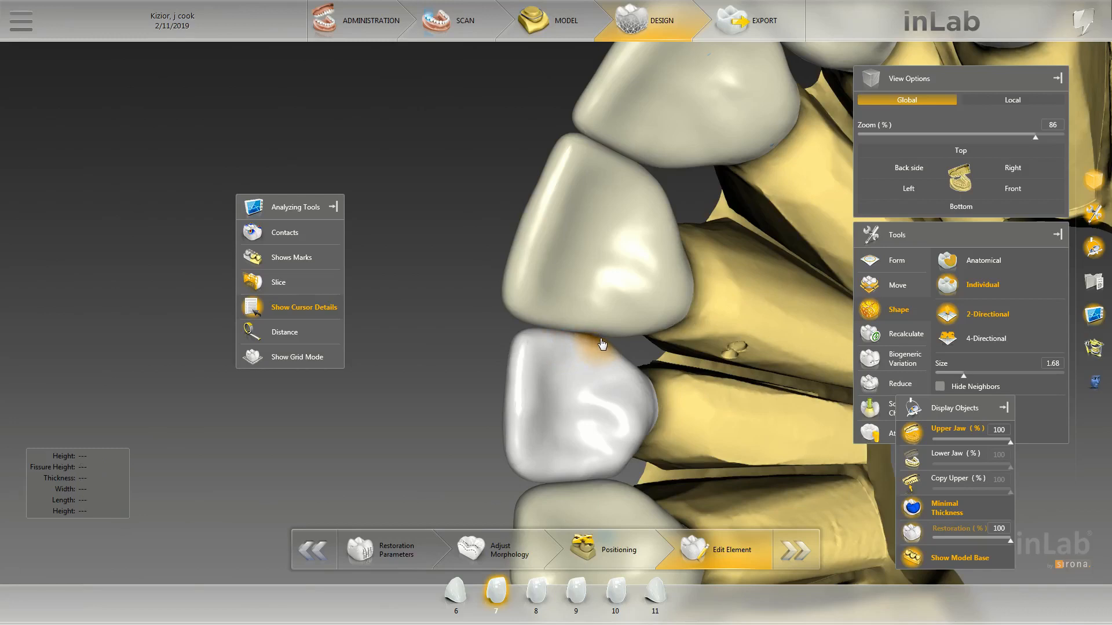
pyautogui.click(598, 337)
pyautogui.click(597, 341)
pyautogui.click(596, 337)
pyautogui.click(600, 342)
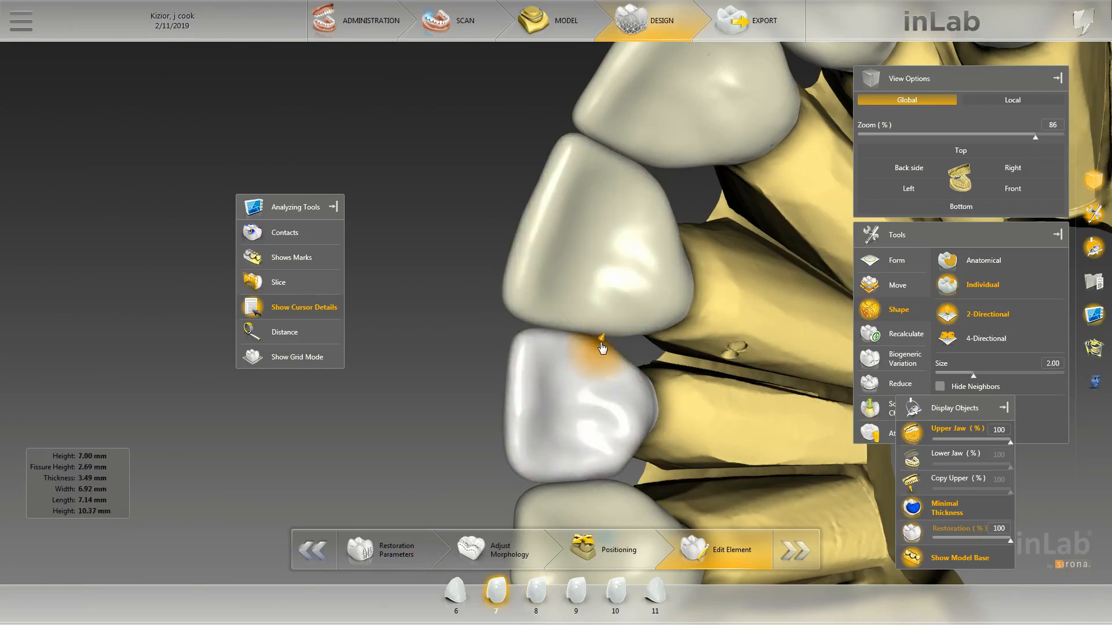
# Check tooth 7's contact areas with the contact display on and the upper jaw hidden, and restore both displays.
pyautogui.scroll(-2, 539, 334)
pyautogui.moveTo(540, 336); pyautogui.dragTo(755, 411, button='right')
pyautogui.scroll(-2, 618, 410)
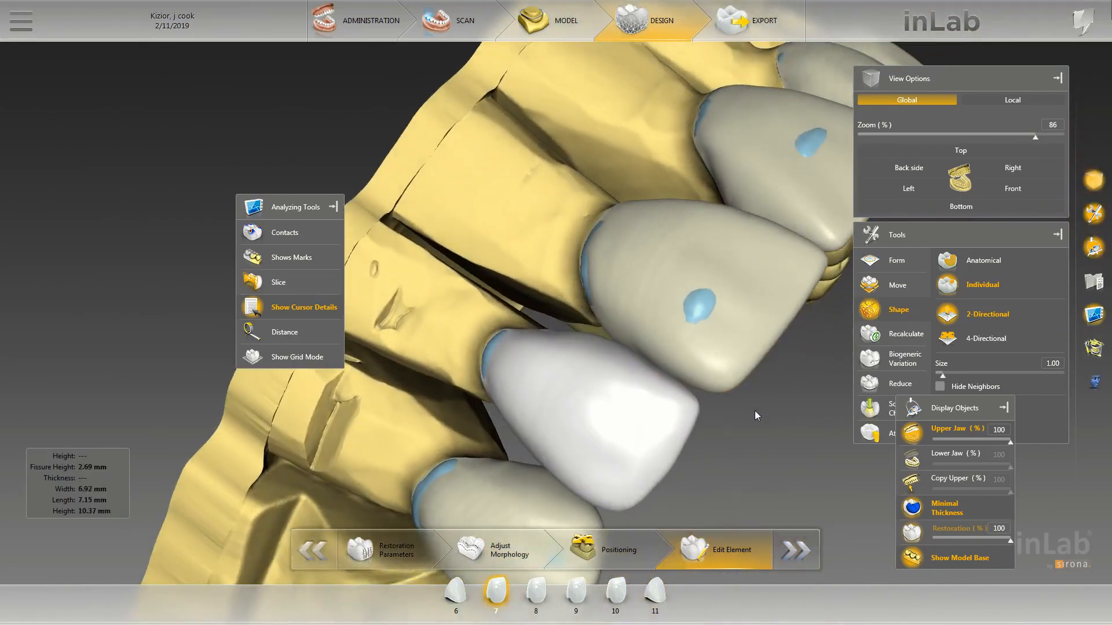
pyautogui.click(285, 232)
pyautogui.click(908, 440)
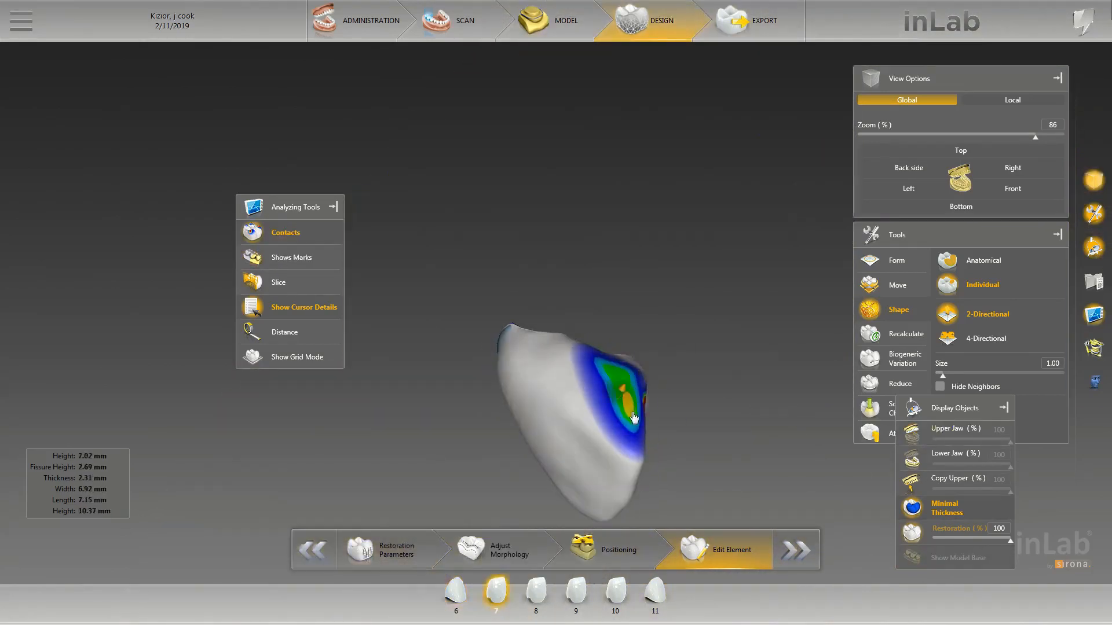
pyautogui.click(255, 232)
pyautogui.click(912, 440)
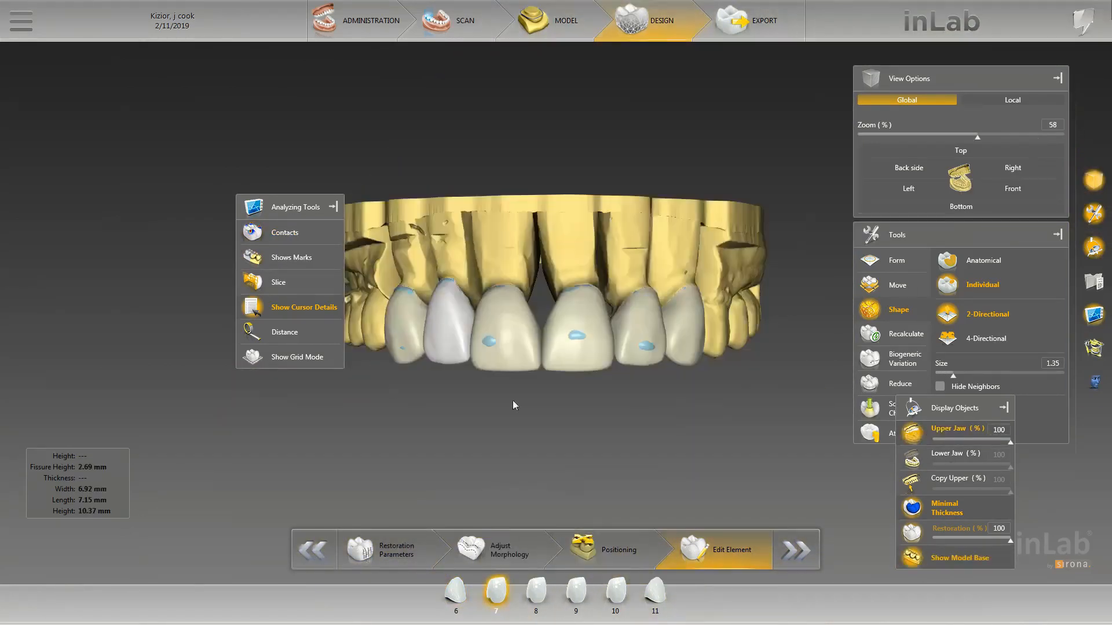
# Compare the crowns against the grid from the front and reshape tooth 7's mesial incisal corner with individual shaping.
pyautogui.click(253, 357)
pyautogui.moveTo(444, 418); pyautogui.dragTo(443, 425, button='right')
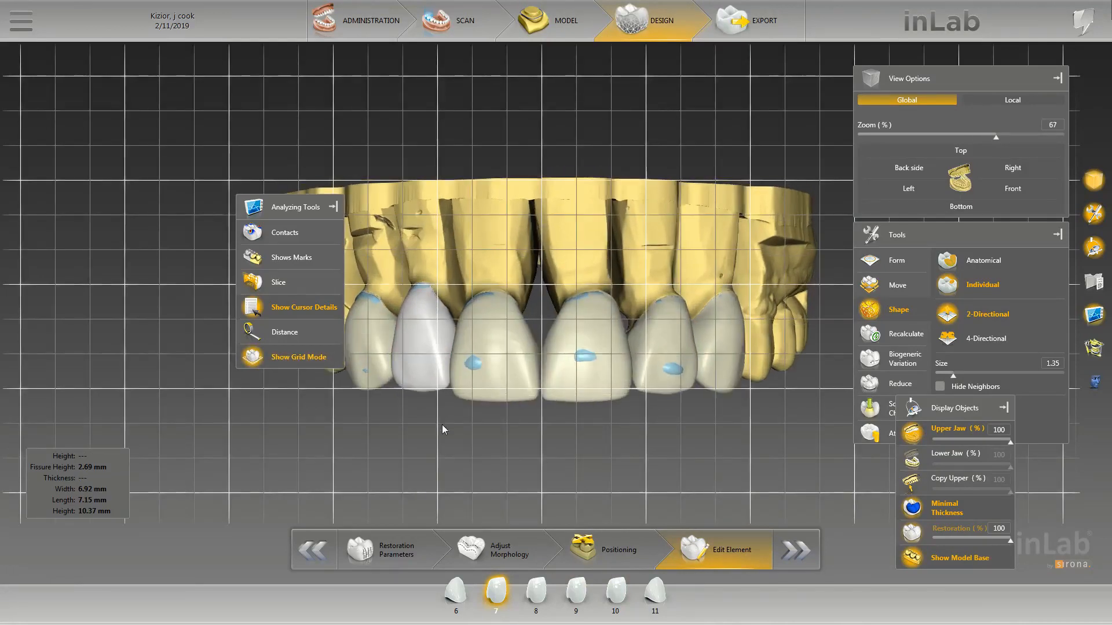
pyautogui.rightClick(442, 389)
pyautogui.click(441, 391)
pyautogui.scroll(2, 441, 393)
pyautogui.scroll(-5, 402, 443)
pyautogui.scroll(5, 422, 434)
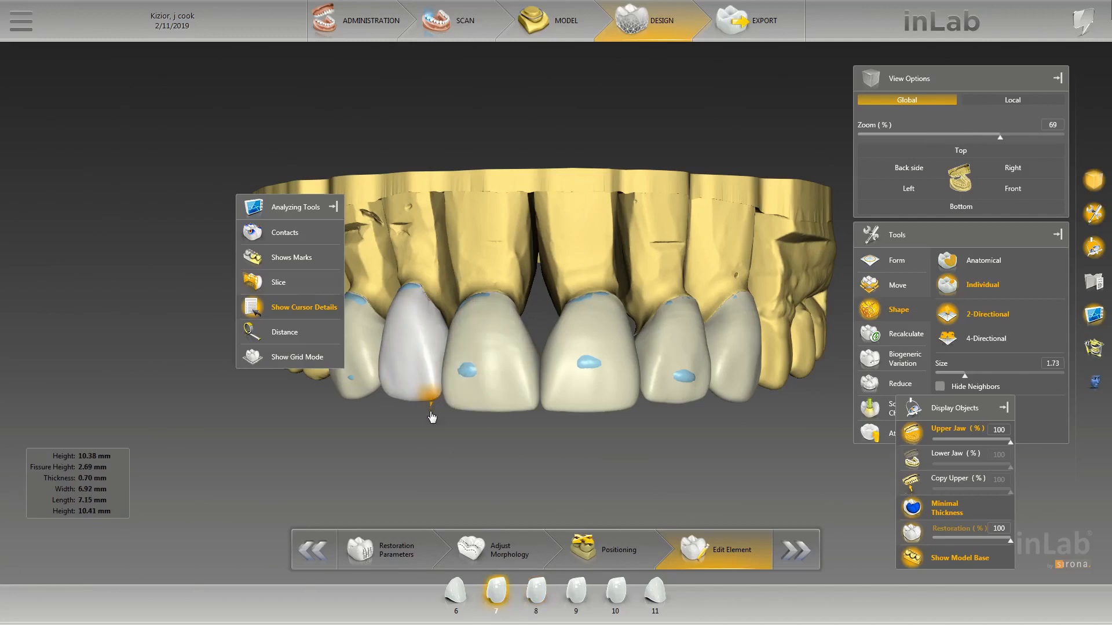
# Turn on the contact display, hide the upper jaw and check the contact areas of teeth 8, 9 and 10.
pyautogui.moveTo(431, 406); pyautogui.dragTo(555, 296, button='right')
pyautogui.click(536, 590)
pyautogui.click(284, 233)
pyautogui.click(949, 430)
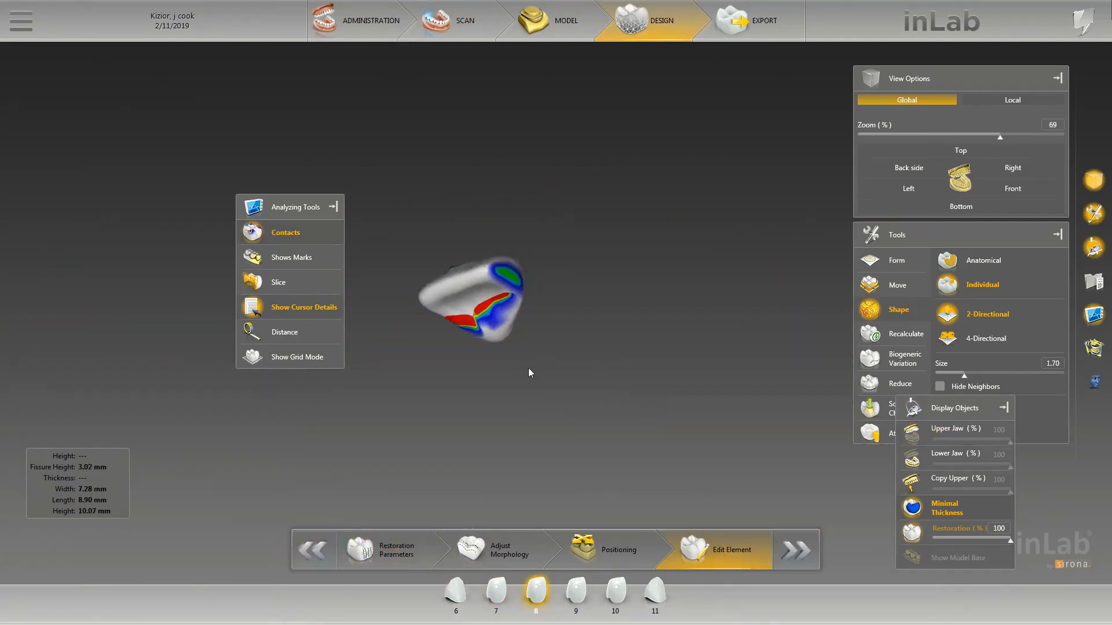
pyautogui.click(576, 591)
pyautogui.click(617, 591)
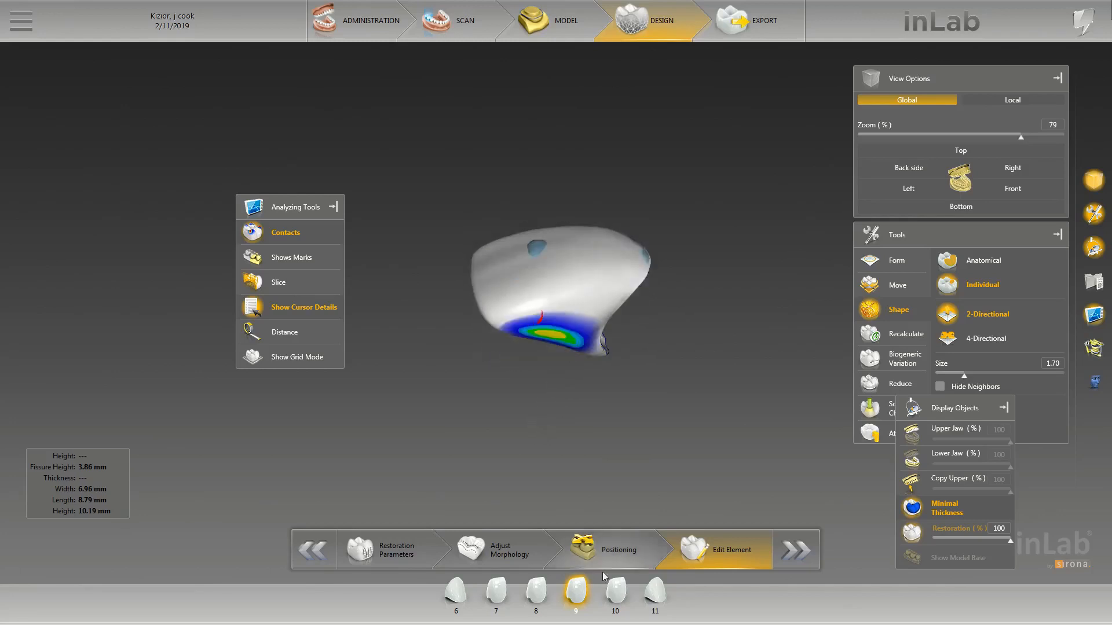
# Smooth tooth 10's mesial contact area with the Form tool at size 1.30 mm and strength 19 %.
pyautogui.rightClick(561, 348)
pyautogui.moveTo(591, 362)
pyautogui.click(689, 373)
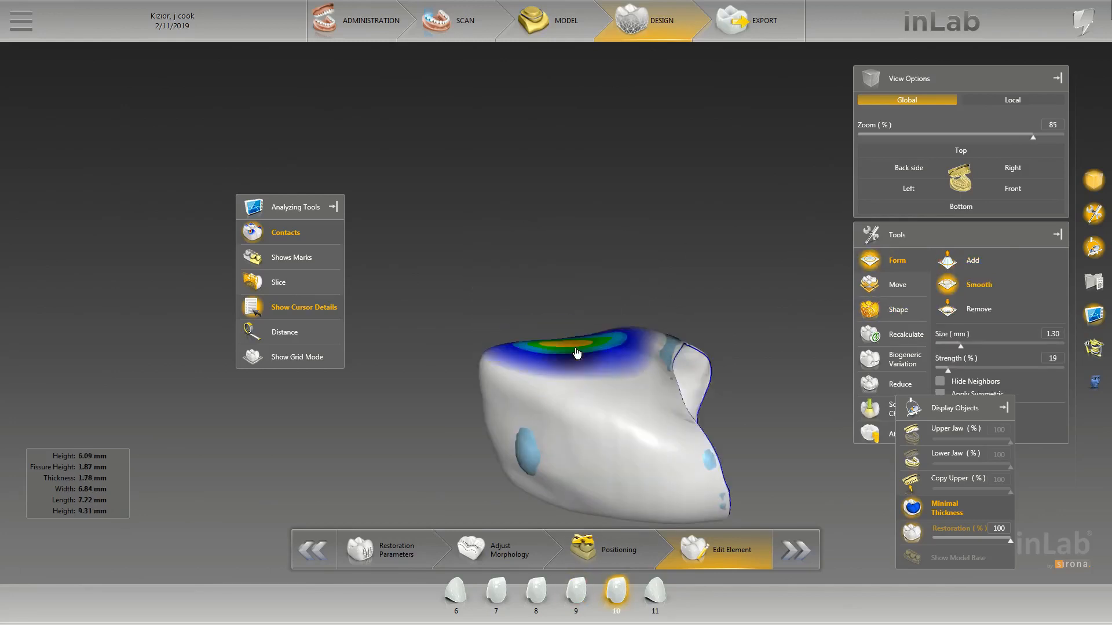
pyautogui.moveTo(576, 352); pyautogui.dragTo(623, 354)
pyautogui.scroll(-3, 571, 354)
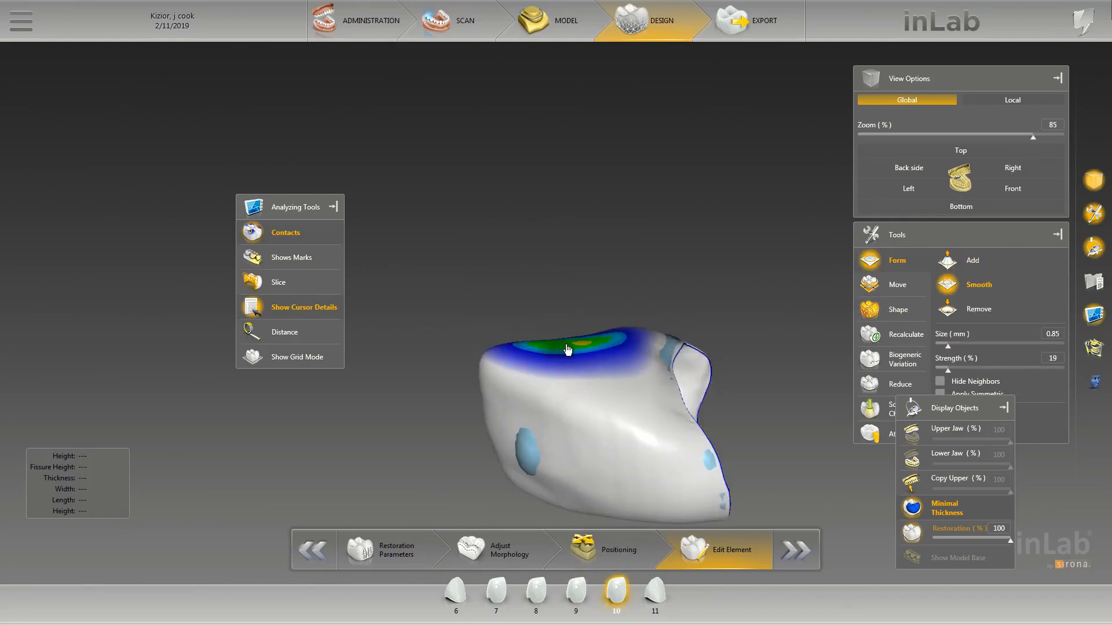
# Add material at the thin spots near tooth 10's cervical margin with the Form tool at strength 19 %.
pyautogui.moveTo(570, 348); pyautogui.dragTo(765, 422, button='middle')
pyautogui.rightClick(693, 407)
pyautogui.moveTo(730, 418)
pyautogui.click(818, 417)
pyautogui.click(722, 471)
pyautogui.moveTo(765, 422); pyautogui.dragTo(754, 337, button='right')
pyautogui.scroll(-1, 718, 396)
# Smooth the built-up surface near tooth 10's cervical margin at strength 19 %.
pyautogui.rightClick(718, 442)
pyautogui.moveTo(747, 432)
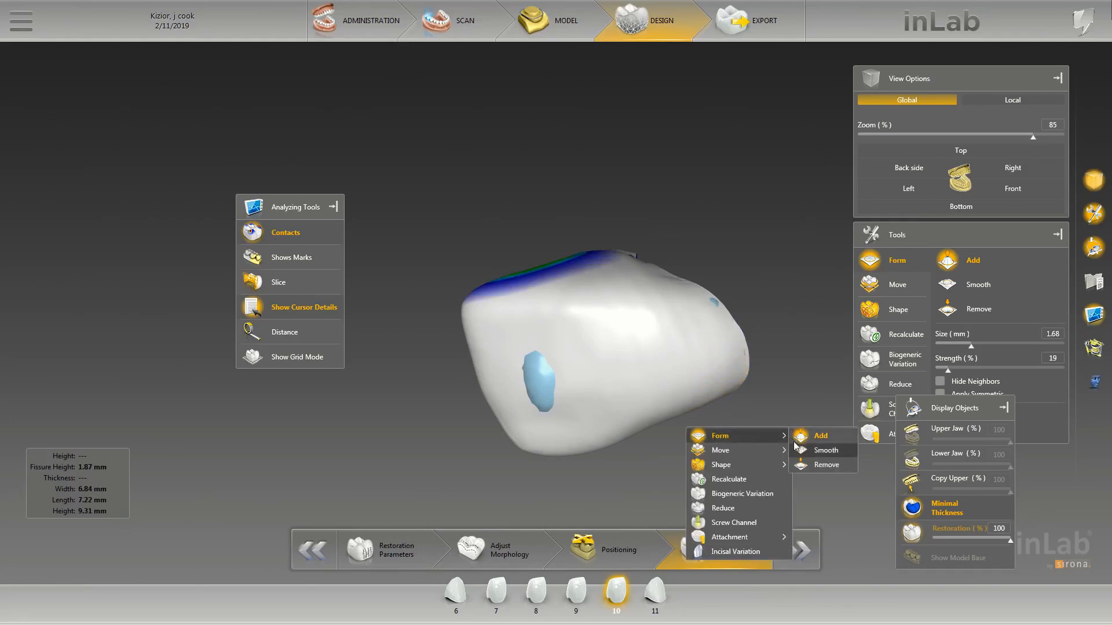
pyautogui.click(818, 447)
pyautogui.click(947, 371)
pyautogui.scroll(-6, 701, 322)
pyautogui.moveTo(675, 323)
pyautogui.mouseDown()
pyautogui.moveTo(757, 317)
pyautogui.moveTo(718, 374)
pyautogui.mouseUp()
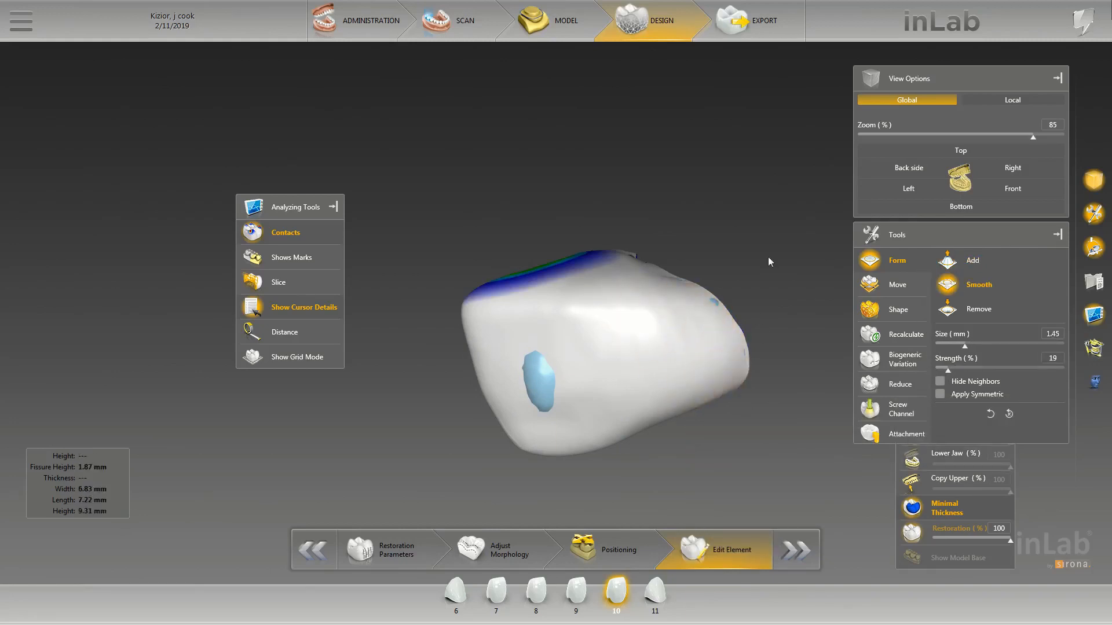
# Smooth tooth 10's distal contact area at strength 19 %, starting at size 1.35 mm and enlarging it to 1.85 mm.
pyautogui.moveTo(770, 261)
pyautogui.mouseDown()
pyautogui.moveTo(643, 313)
pyautogui.moveTo(569, 321)
pyautogui.moveTo(489, 390)
pyautogui.moveTo(501, 384)
pyautogui.mouseUp()
pyautogui.scroll(-2, 539, 374)
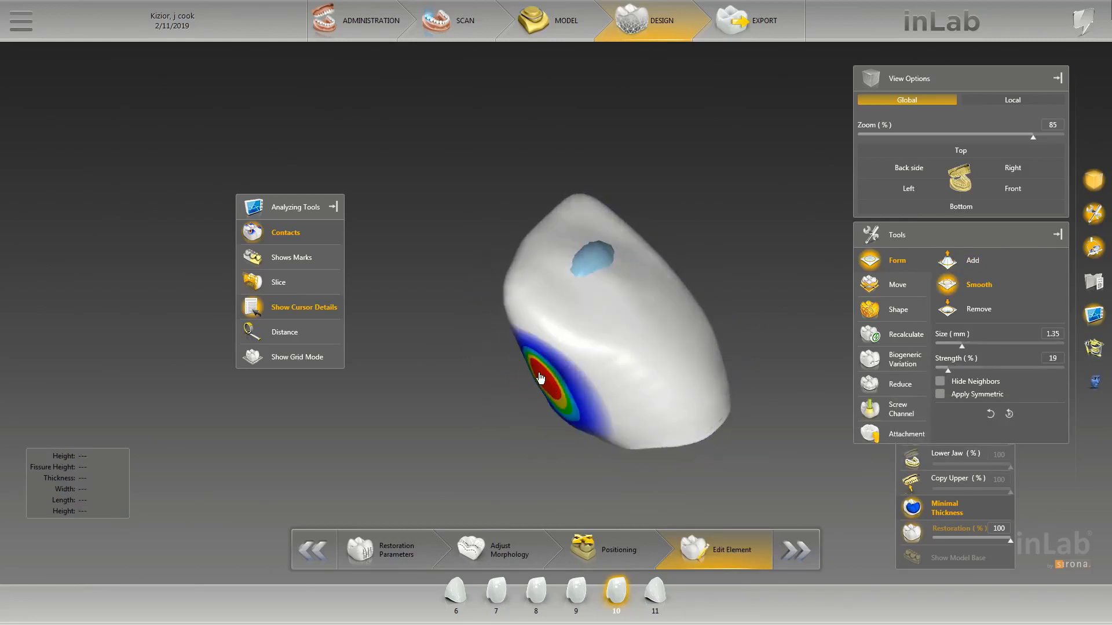
pyautogui.moveTo(719, 267); pyautogui.dragTo(686, 284)
pyautogui.scroll(8, 595, 408)
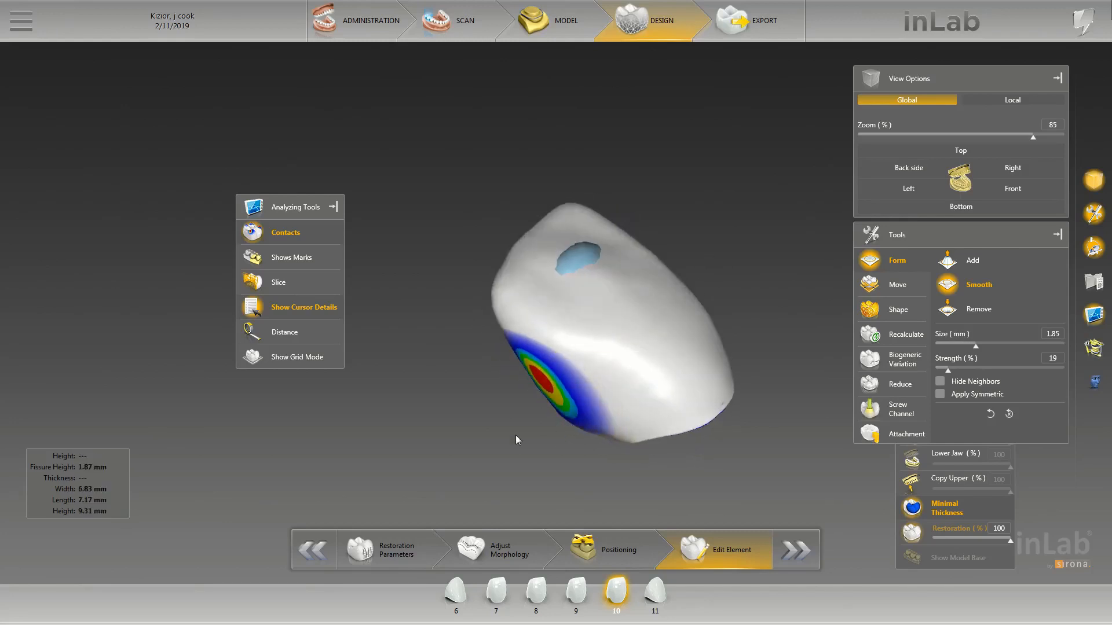
pyautogui.moveTo(516, 439); pyautogui.dragTo(483, 458)
# Select tooth 11 and smooth its mesial contact area at size 1.43 mm and strength 19 %.
pyautogui.click(654, 606)
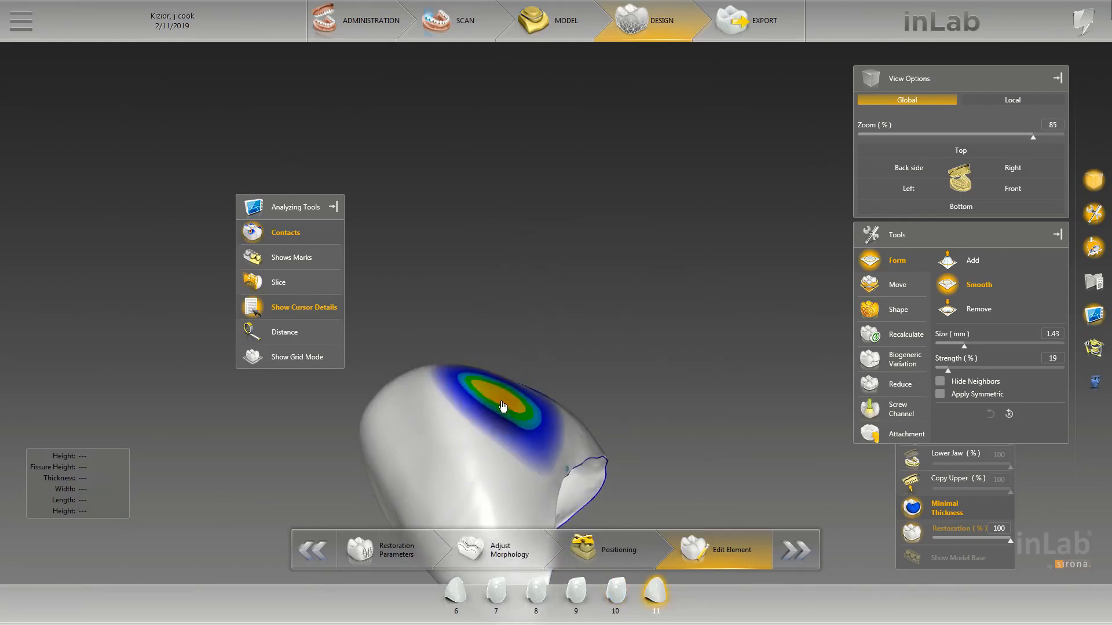
pyautogui.moveTo(513, 412); pyautogui.dragTo(499, 410)
pyautogui.moveTo(640, 401); pyautogui.dragTo(683, 139, button='right')
pyautogui.scroll(-3, 633, 318)
pyautogui.moveTo(683, 139)
pyautogui.mouseDown()
pyautogui.moveTo(666, 301)
pyautogui.moveTo(613, 417)
pyautogui.mouseUp()
# Reduce tooth 11's distal contact area with individual shaping.
pyautogui.moveTo(662, 233); pyautogui.dragTo(449, 304)
pyautogui.rightClick(442, 308)
pyautogui.moveTo(465, 346)
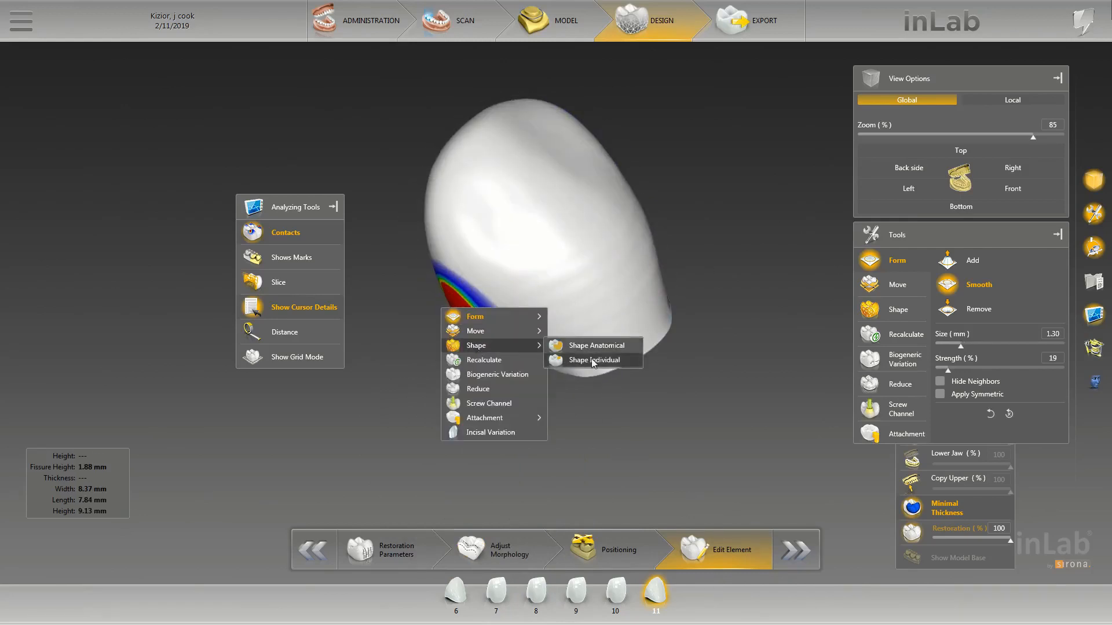
pyautogui.click(600, 360)
pyautogui.moveTo(643, 241)
pyautogui.mouseDown()
pyautogui.moveTo(650, 279)
pyautogui.moveTo(641, 249)
pyautogui.moveTo(655, 232)
pyautogui.mouseUp()
pyautogui.scroll(-5, 640, 249)
# Smooth the reshaped distal surface of tooth 11 with the Form tool.
pyautogui.rightClick(641, 255)
pyautogui.moveTo(666, 264)
pyautogui.click(776, 283)
pyautogui.moveTo(723, 279); pyautogui.dragTo(620, 275)
pyautogui.moveTo(697, 278); pyautogui.dragTo(559, 313)
pyautogui.moveTo(557, 375); pyautogui.dragTo(642, 357)
# Refine tooth 11's surface with 2-directional individual shaping at size 1.83.
pyautogui.rightClick(614, 402)
pyautogui.moveTo(642, 384)
pyautogui.click(690, 391)
pyautogui.moveTo(503, 323); pyautogui.dragTo(499, 316)
# Turn off the contact display, show the upper jaw and examine the whole row of anterior crowns.
pyautogui.click(290, 233)
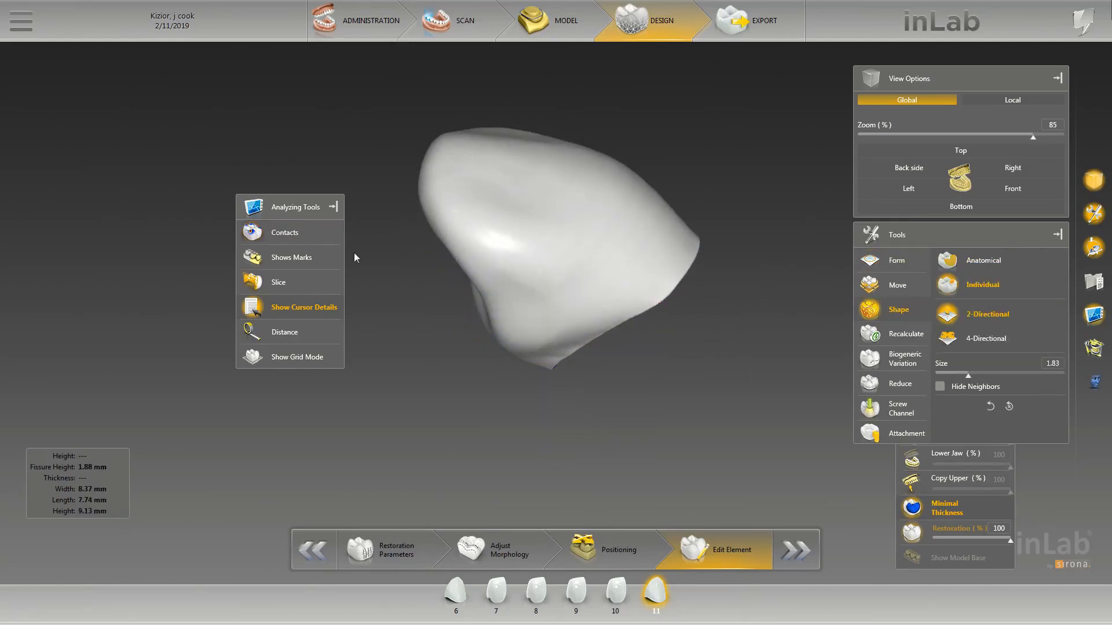
pyautogui.click(950, 429)
pyautogui.moveTo(773, 280); pyautogui.dragTo(606, 297)
pyautogui.scroll(-2, 606, 297)
pyautogui.moveTo(714, 137); pyautogui.dragTo(627, 257, button='right')
pyautogui.scroll(-2, 627, 257)
pyautogui.moveTo(627, 258); pyautogui.dragTo(564, 226)
pyautogui.scroll(-5, 696, 262)
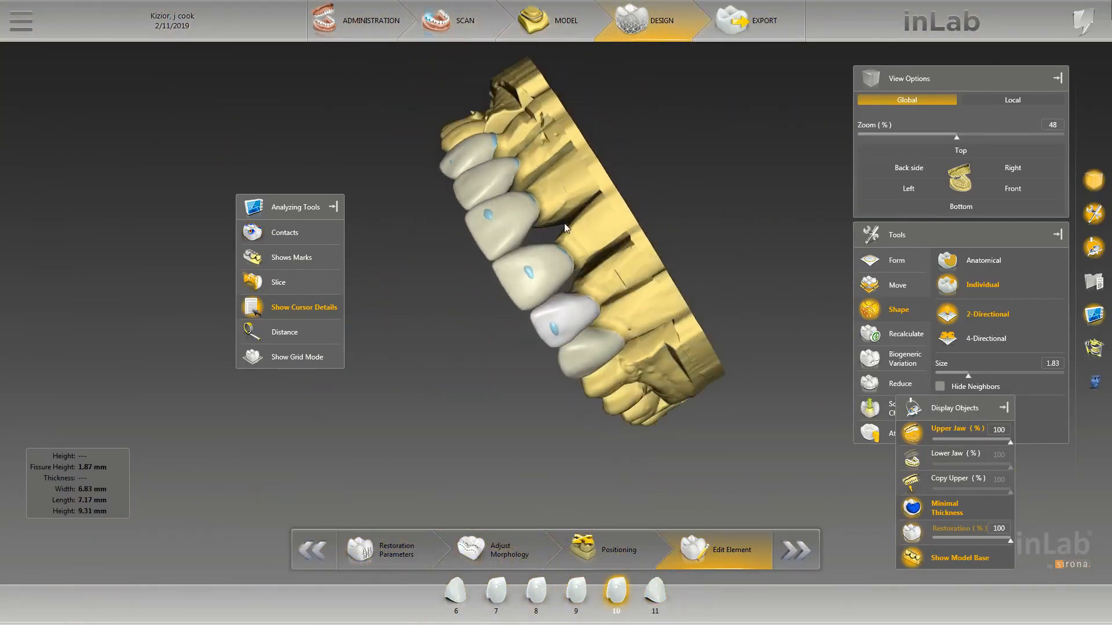
# Try Incisal Variation on tooth 9 with the strength set to 17%.
pyautogui.click(1013, 189)
pyautogui.scroll(-2, 725, 311)
pyautogui.moveTo(724, 313); pyautogui.dragTo(728, 313)
pyautogui.scroll(2, 533, 227)
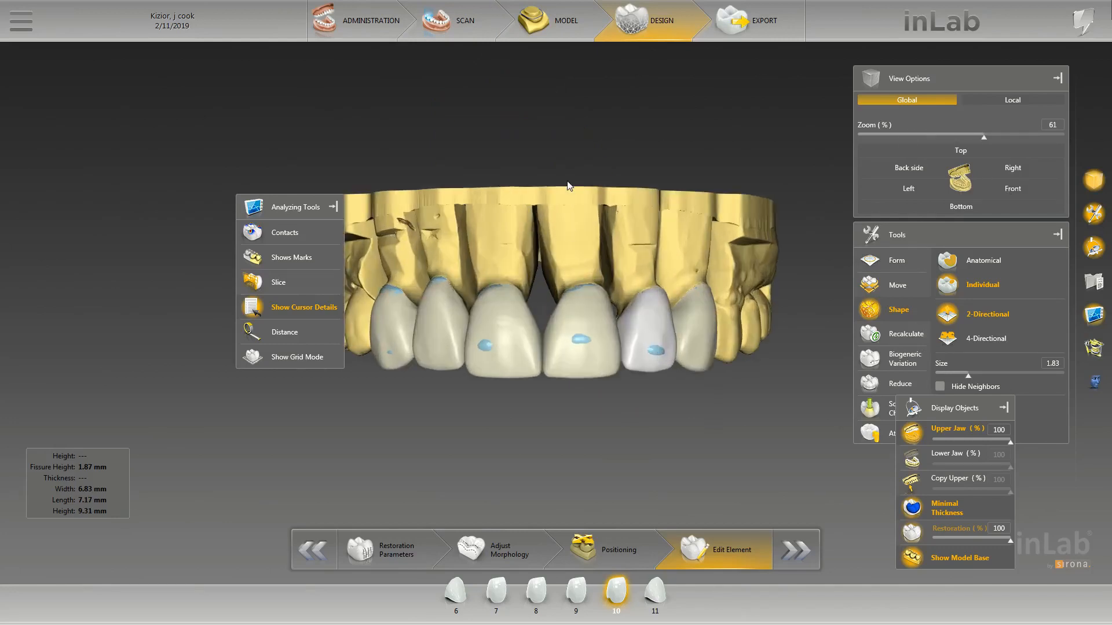
pyautogui.click(566, 361)
pyautogui.moveTo(597, 409); pyautogui.dragTo(530, 452)
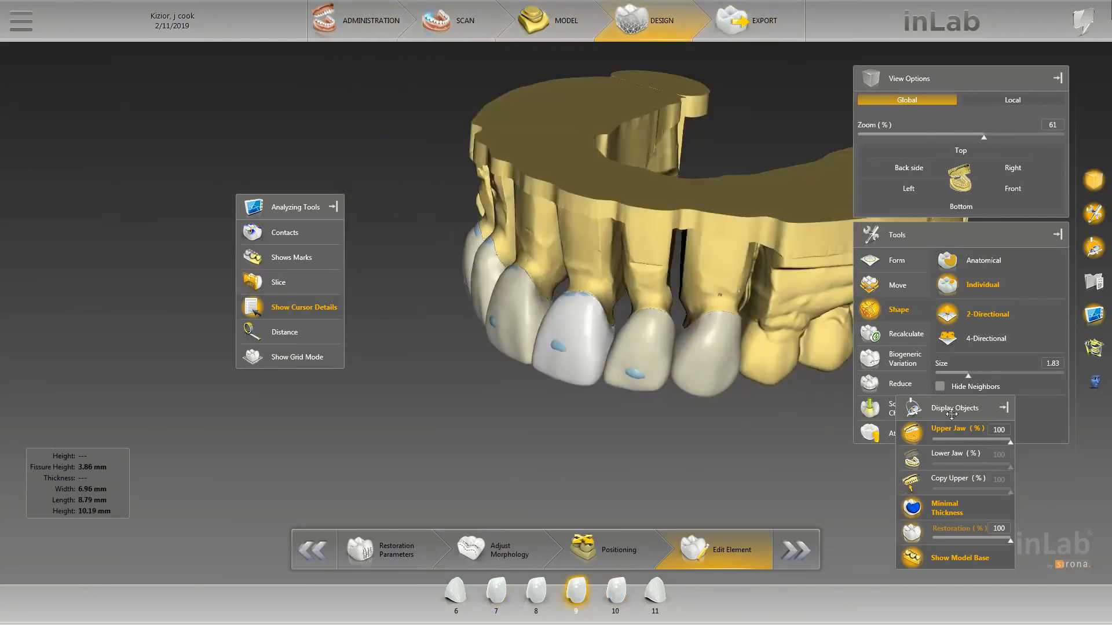
pyautogui.scroll(-1, 892, 433)
pyautogui.click(891, 433)
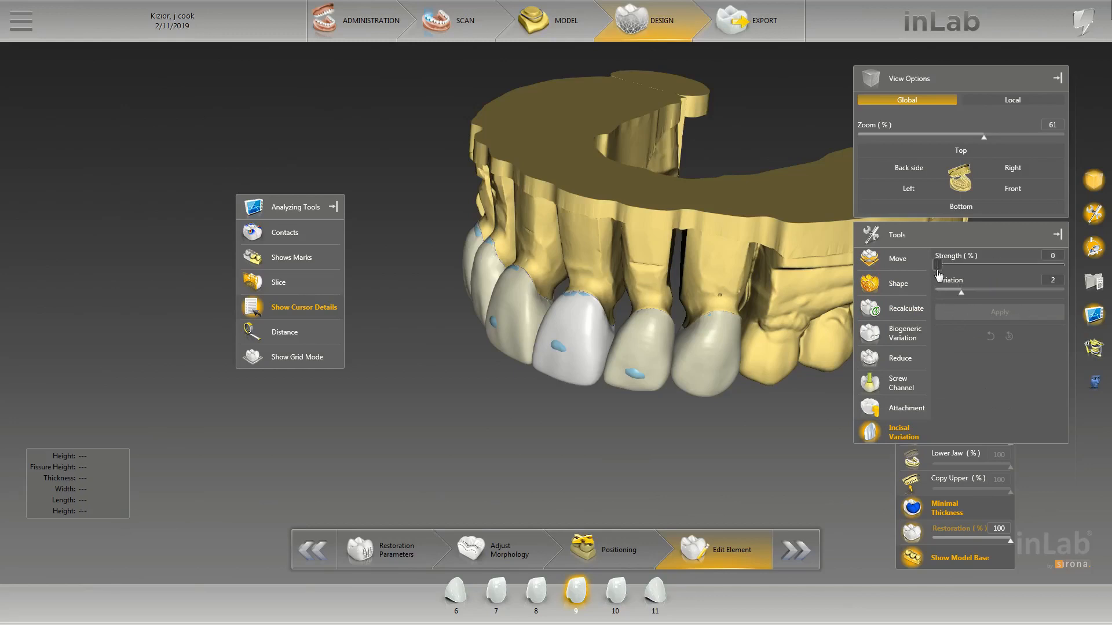
pyautogui.moveTo(937, 265); pyautogui.dragTo(957, 267)
pyautogui.moveTo(657, 406); pyautogui.dragTo(794, 331)
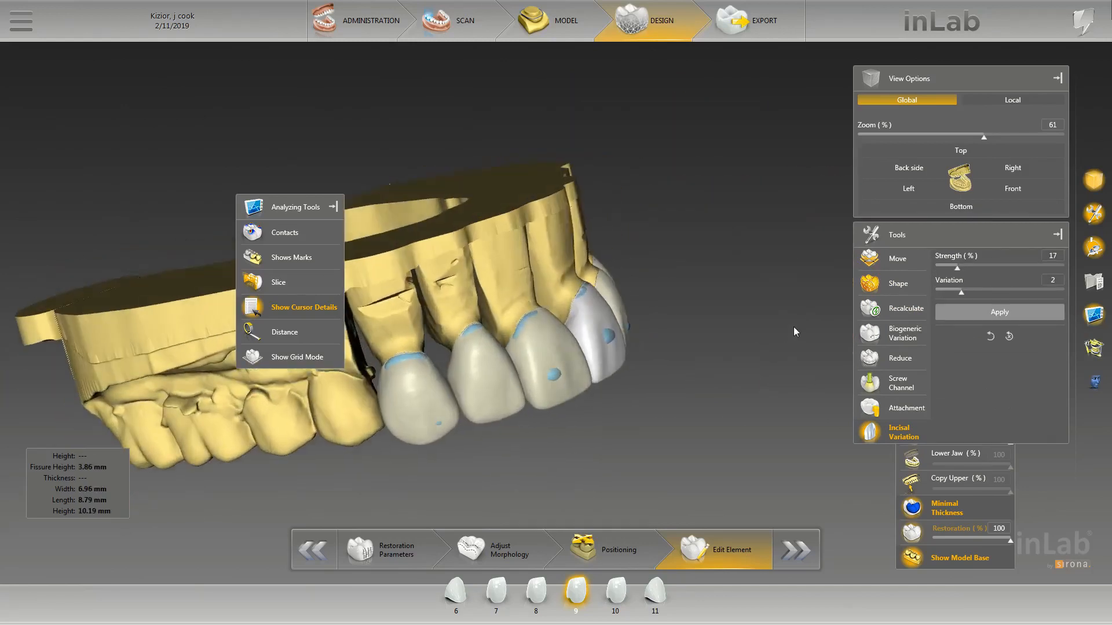
# Set tooth 9's incisal variation to 5 with the strength at 0%.
pyautogui.scroll(3, 794, 332)
pyautogui.moveTo(948, 269); pyautogui.dragTo(946, 268)
pyautogui.moveTo(674, 324); pyautogui.dragTo(665, 413)
pyautogui.scroll(2, 639, 387)
pyautogui.rightClick(608, 377)
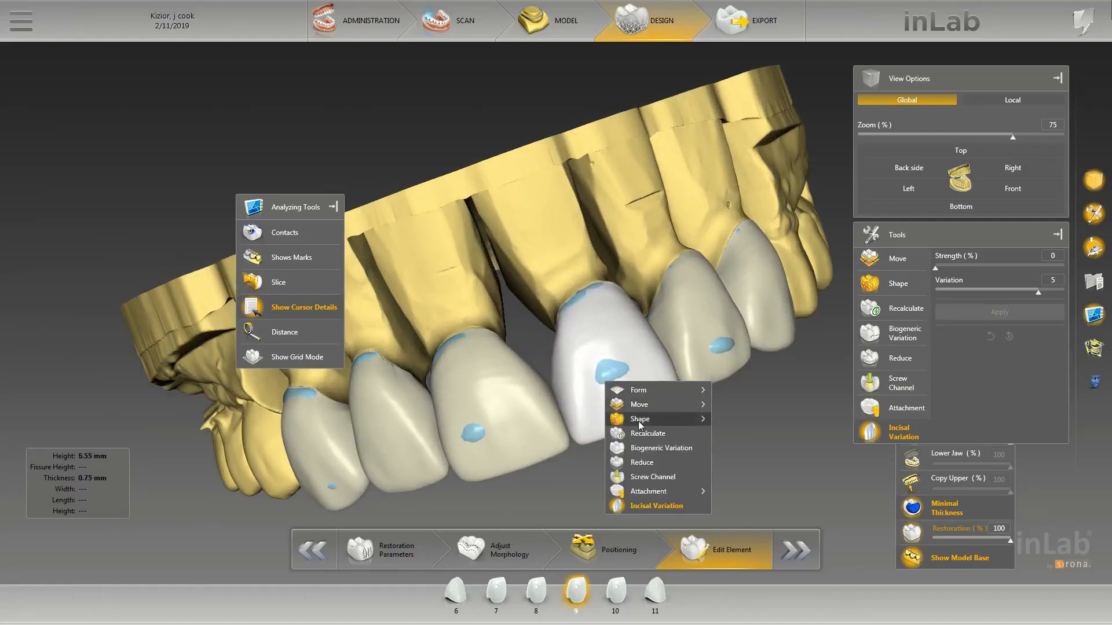
pyautogui.moveTo(639, 422)
pyautogui.click(763, 419)
pyautogui.scroll(-2, 631, 405)
pyautogui.moveTo(616, 374); pyautogui.dragTo(622, 414)
# Turn off the minimal thickness display and examine the anterior crowns from the front and at an angle.
pyautogui.click(945, 509)
pyautogui.scroll(-4, 622, 415)
pyautogui.scroll(-8, 556, 389)
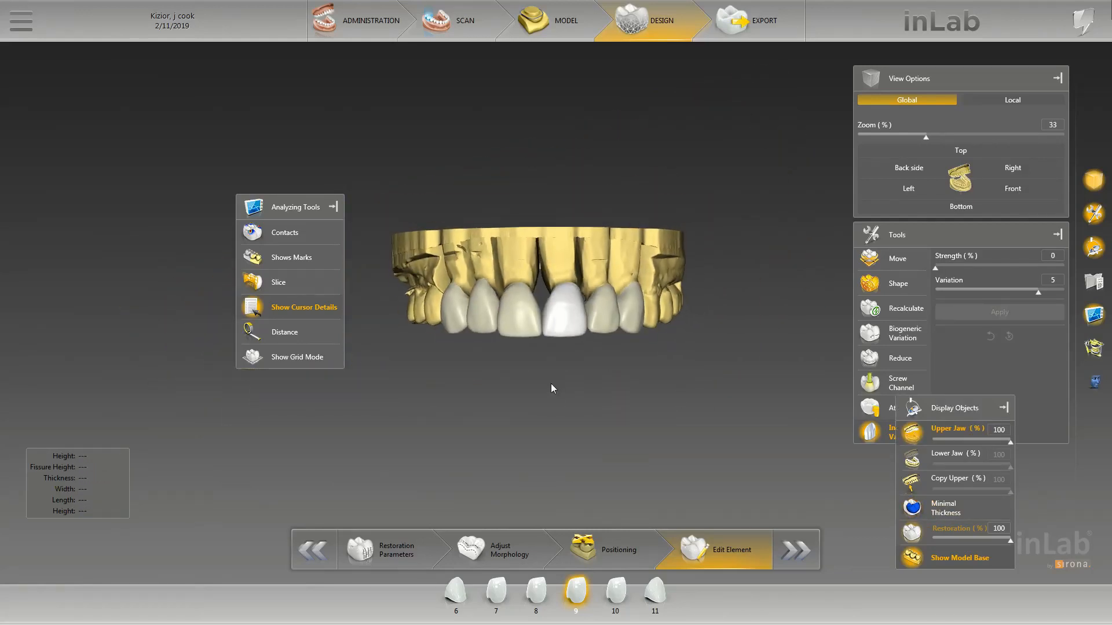
pyautogui.scroll(-3, 551, 384)
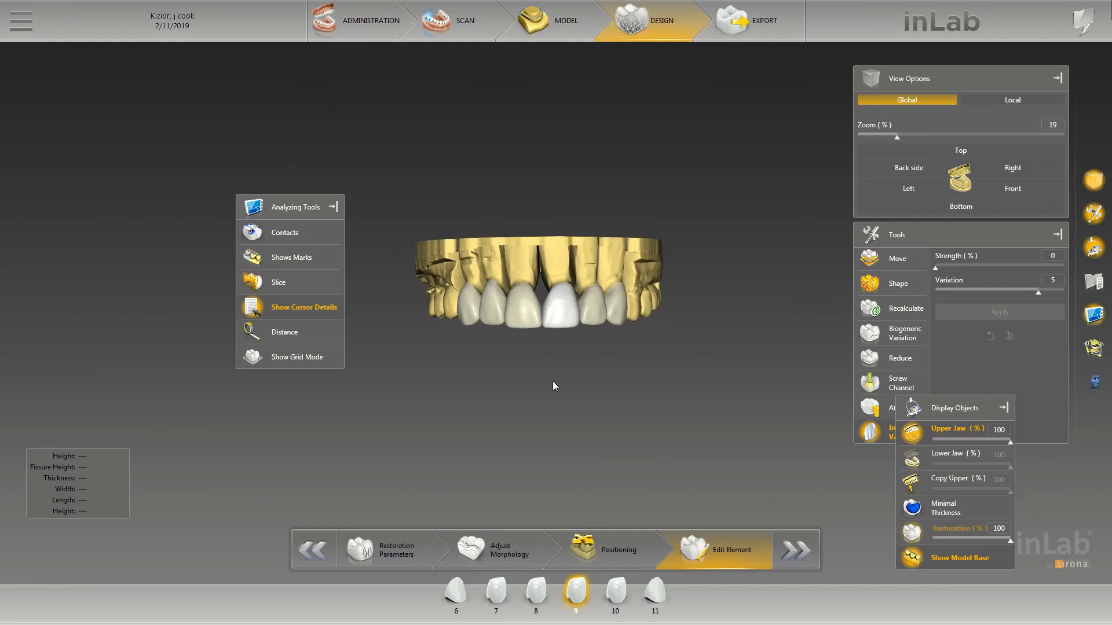
pyautogui.scroll(5, 555, 364)
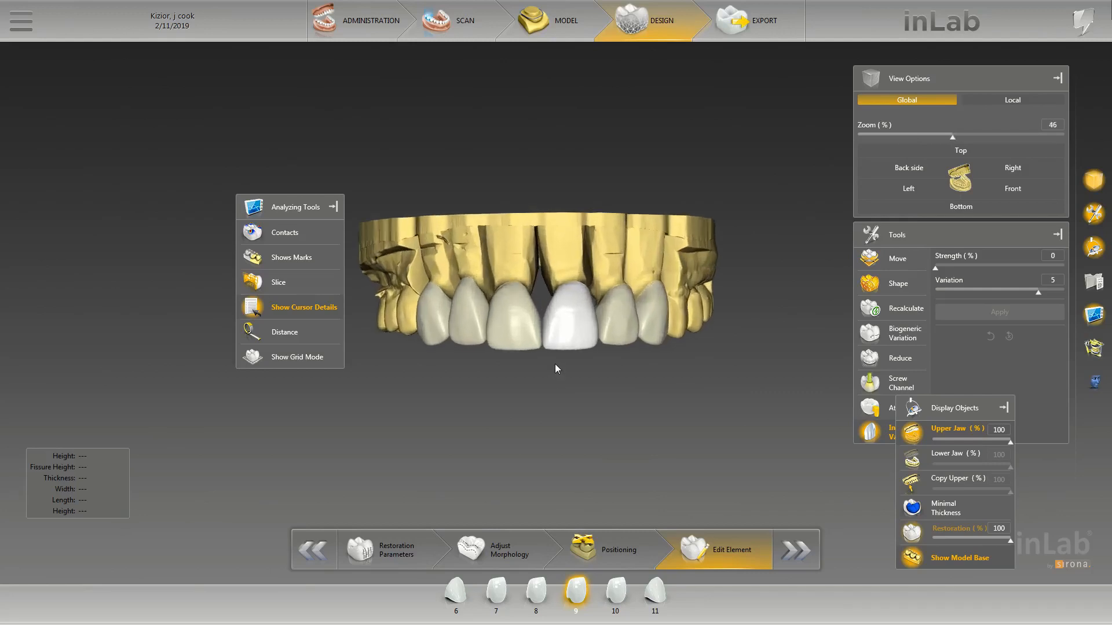
pyautogui.moveTo(571, 361); pyautogui.dragTo(608, 381, button='right')
pyautogui.scroll(5, 558, 430)
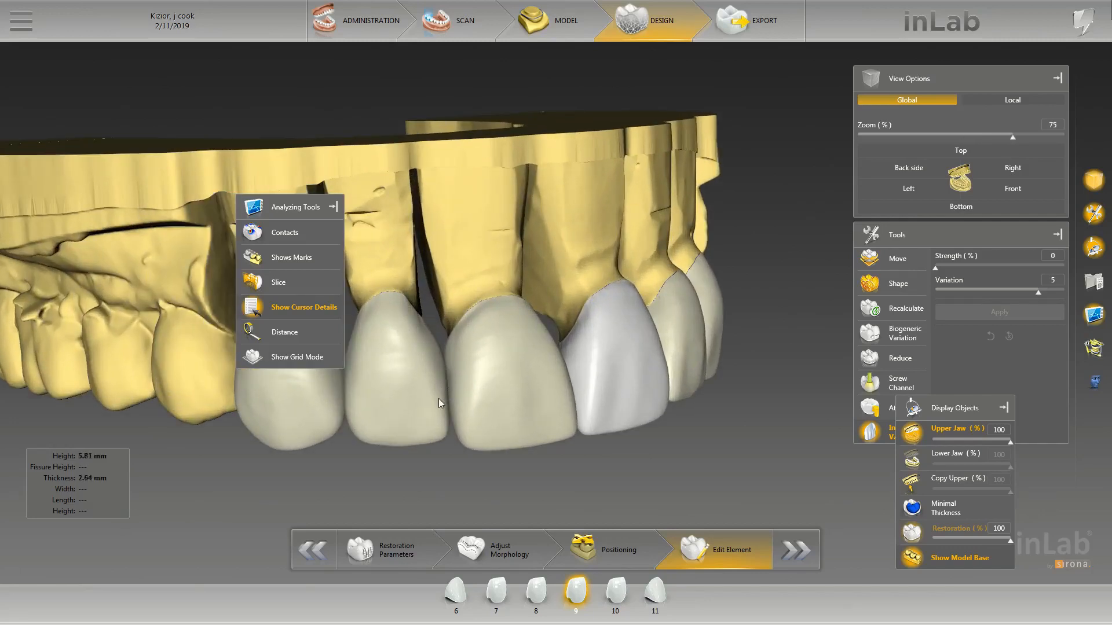
# Make tooth 8 the active restoration and examine the crowns around it.
pyautogui.rightClick(438, 402)
pyautogui.click(593, 457)
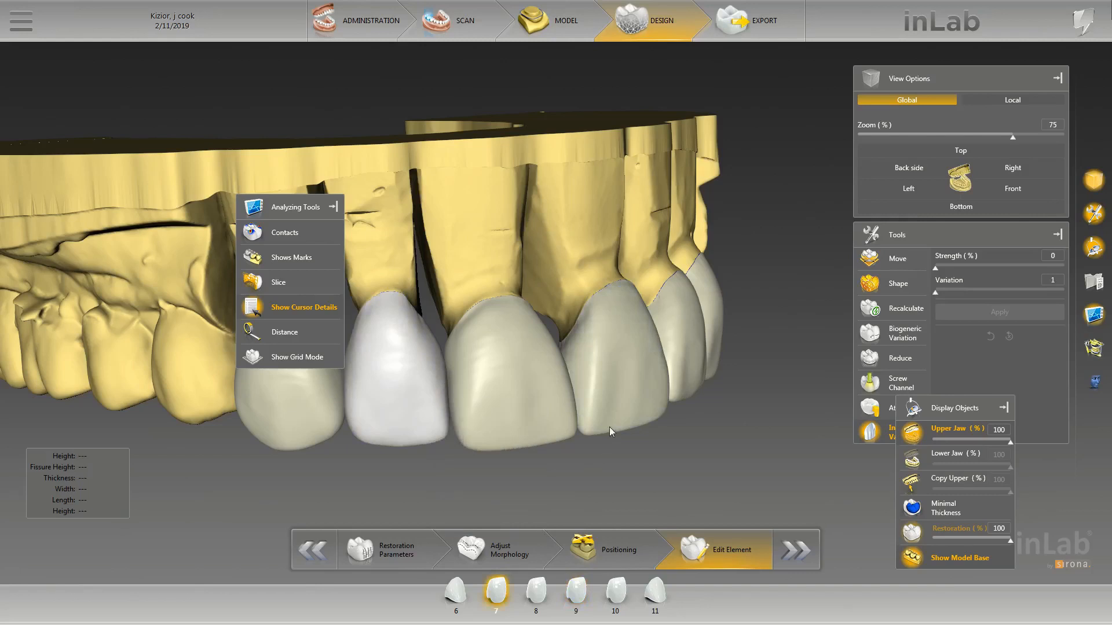
pyautogui.scroll(-5, 610, 426)
pyautogui.click(547, 324)
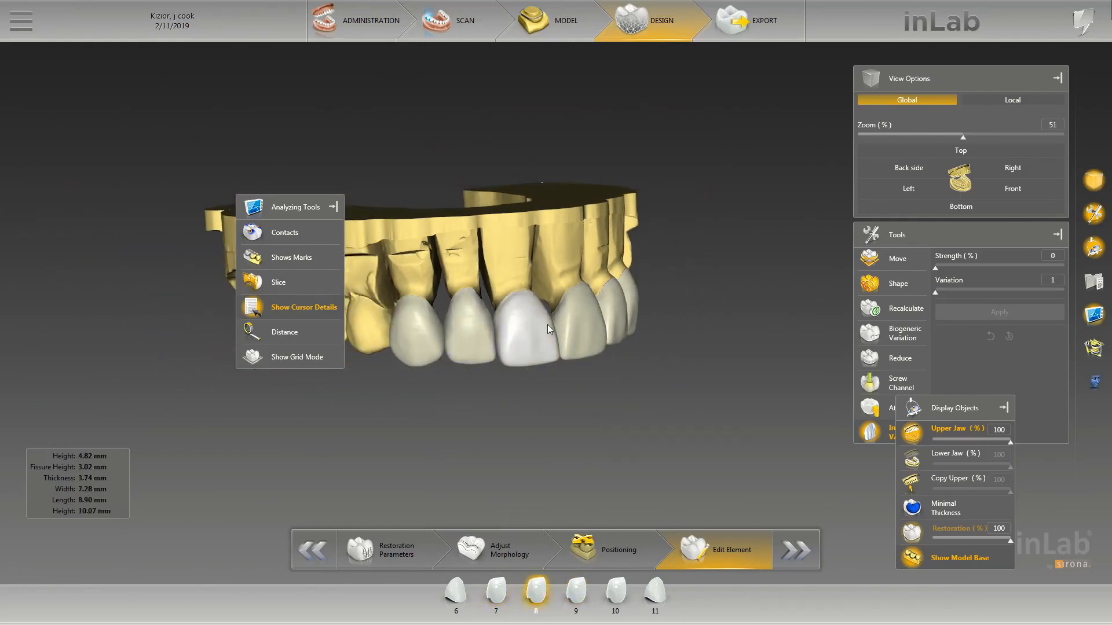
pyautogui.moveTo(632, 383); pyautogui.dragTo(524, 400, button='middle')
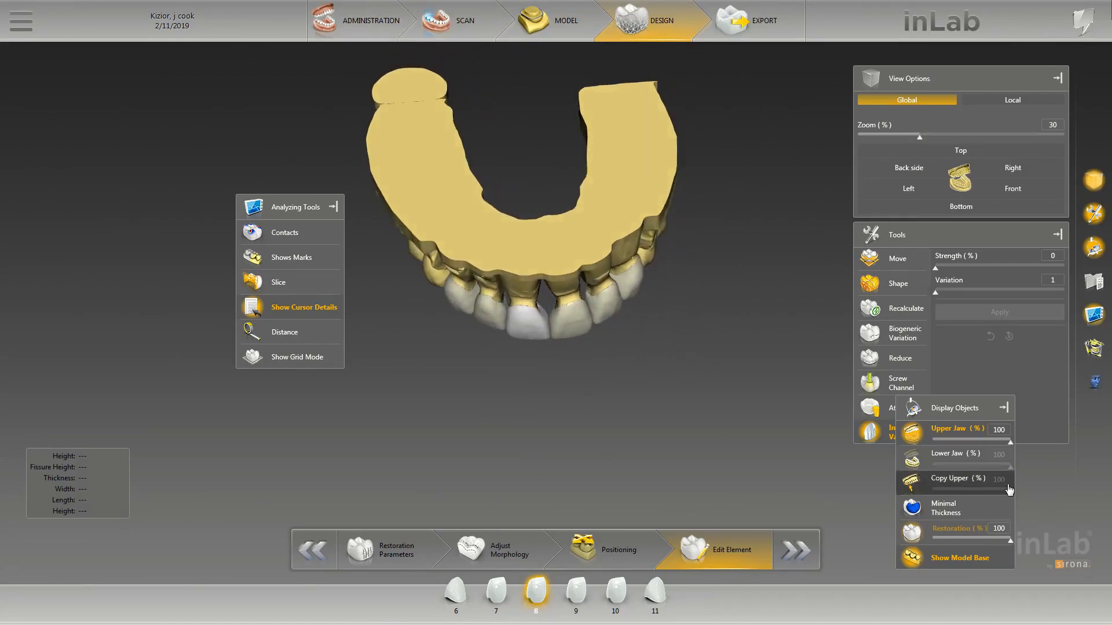
# Show the upper copy scan over the crowns for comparison, hide it again and examine the crown row.
pyautogui.click(915, 489)
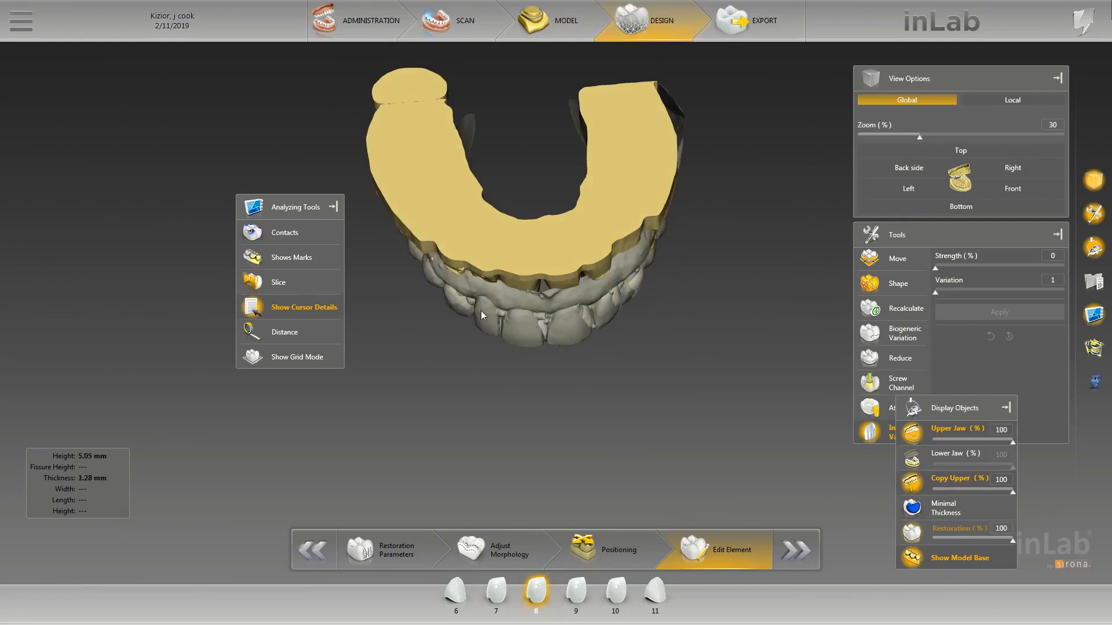
pyautogui.click(921, 491)
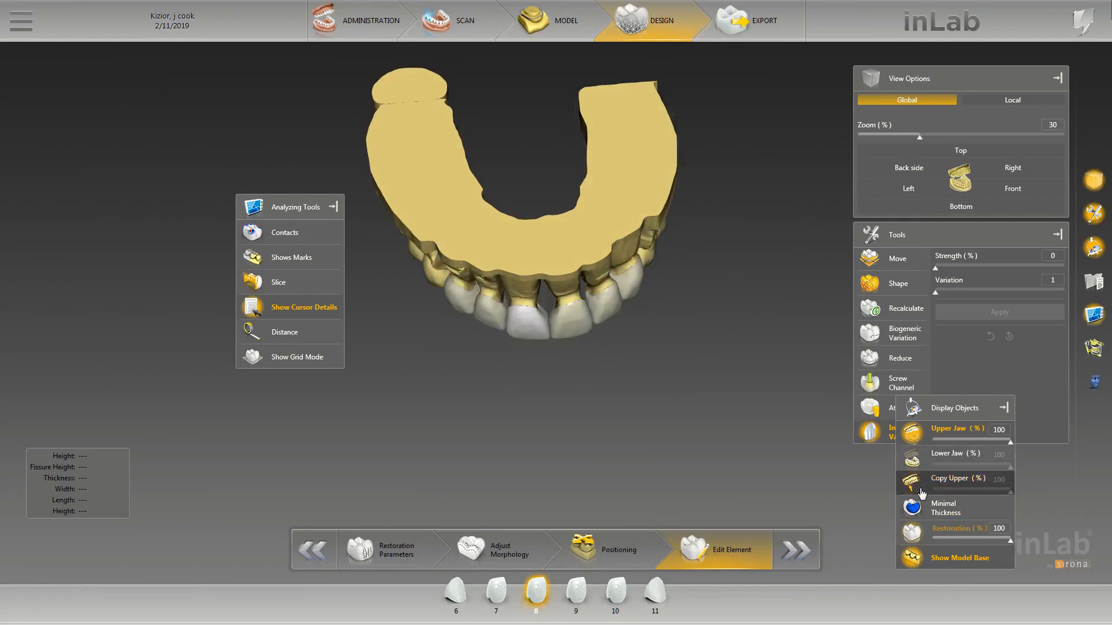
pyautogui.scroll(-2, 489, 377)
pyautogui.moveTo(565, 378); pyautogui.dragTo(540, 311)
pyautogui.scroll(-6, 604, 373)
pyautogui.moveTo(604, 372); pyautogui.dragTo(553, 363)
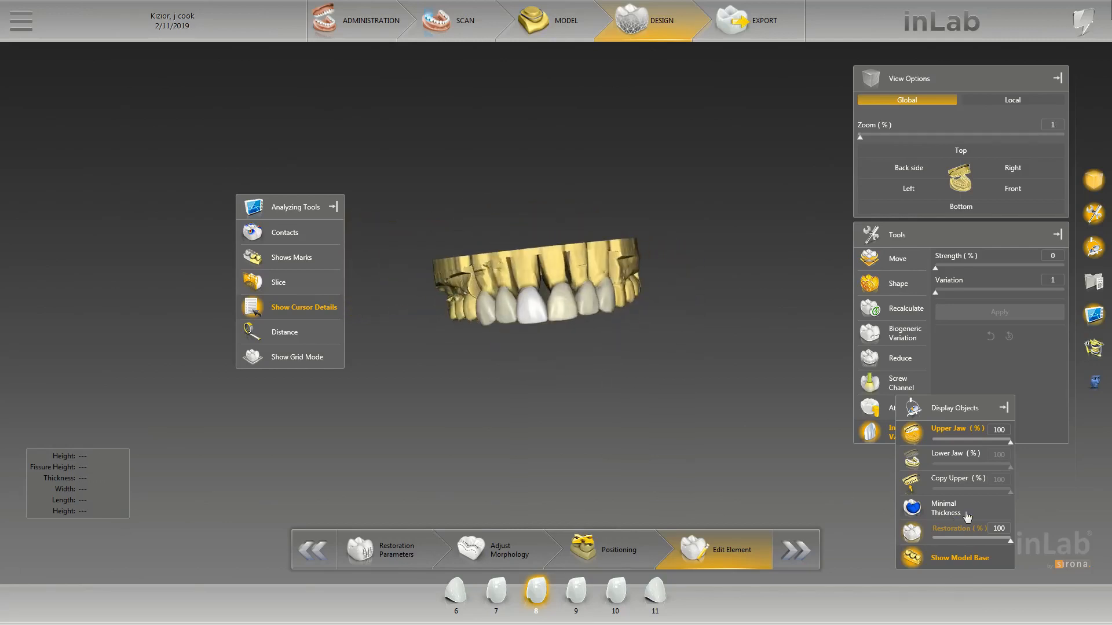
# Show the lower jaw and examine the anterior crowns against it from the front.
pyautogui.click(945, 454)
pyautogui.click(1012, 188)
pyautogui.scroll(-5, 675, 334)
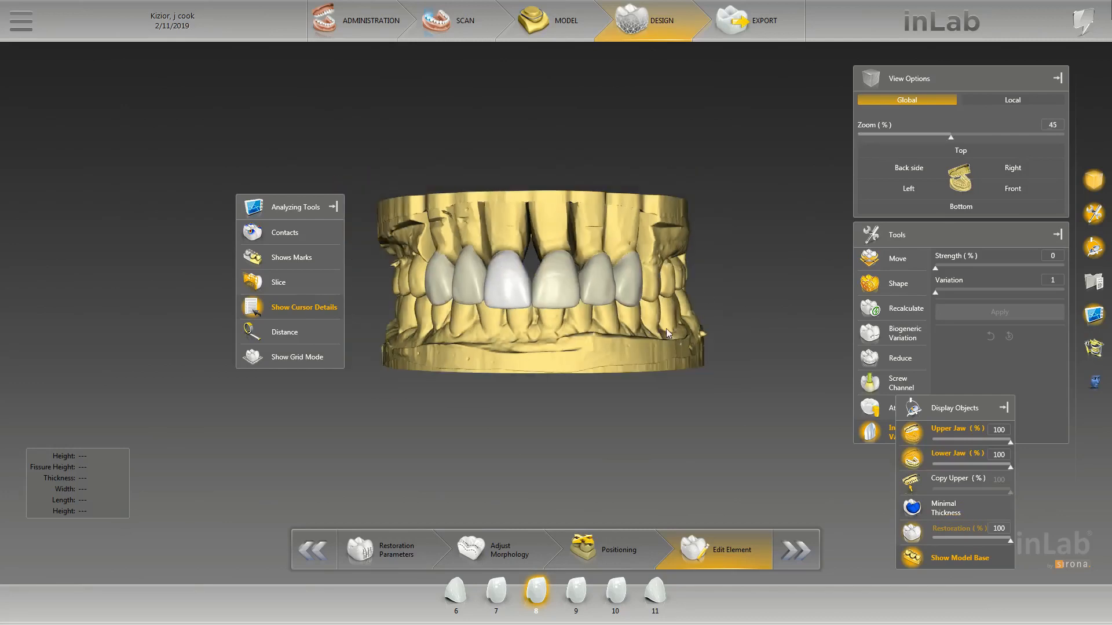
pyautogui.scroll(2, 570, 347)
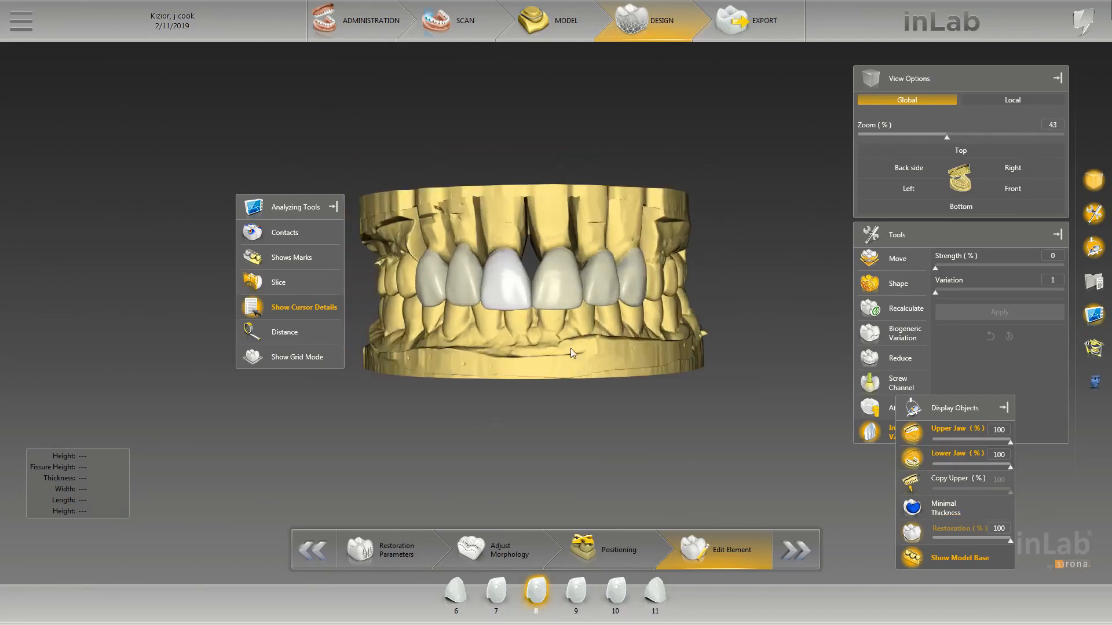
pyautogui.scroll(5, 570, 346)
pyautogui.scroll(-3, 570, 343)
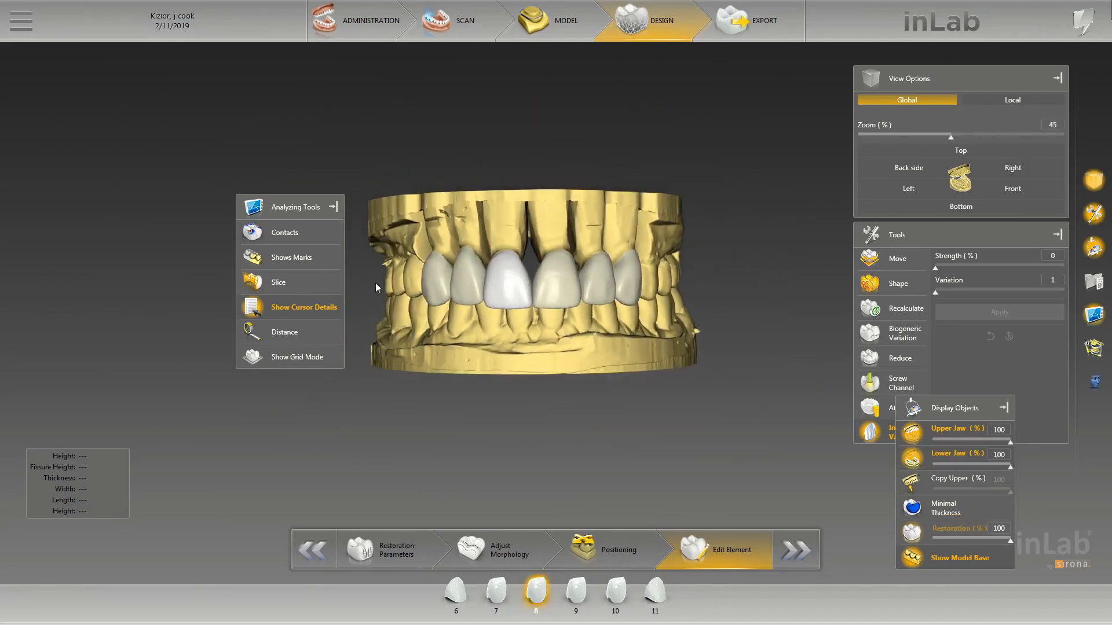